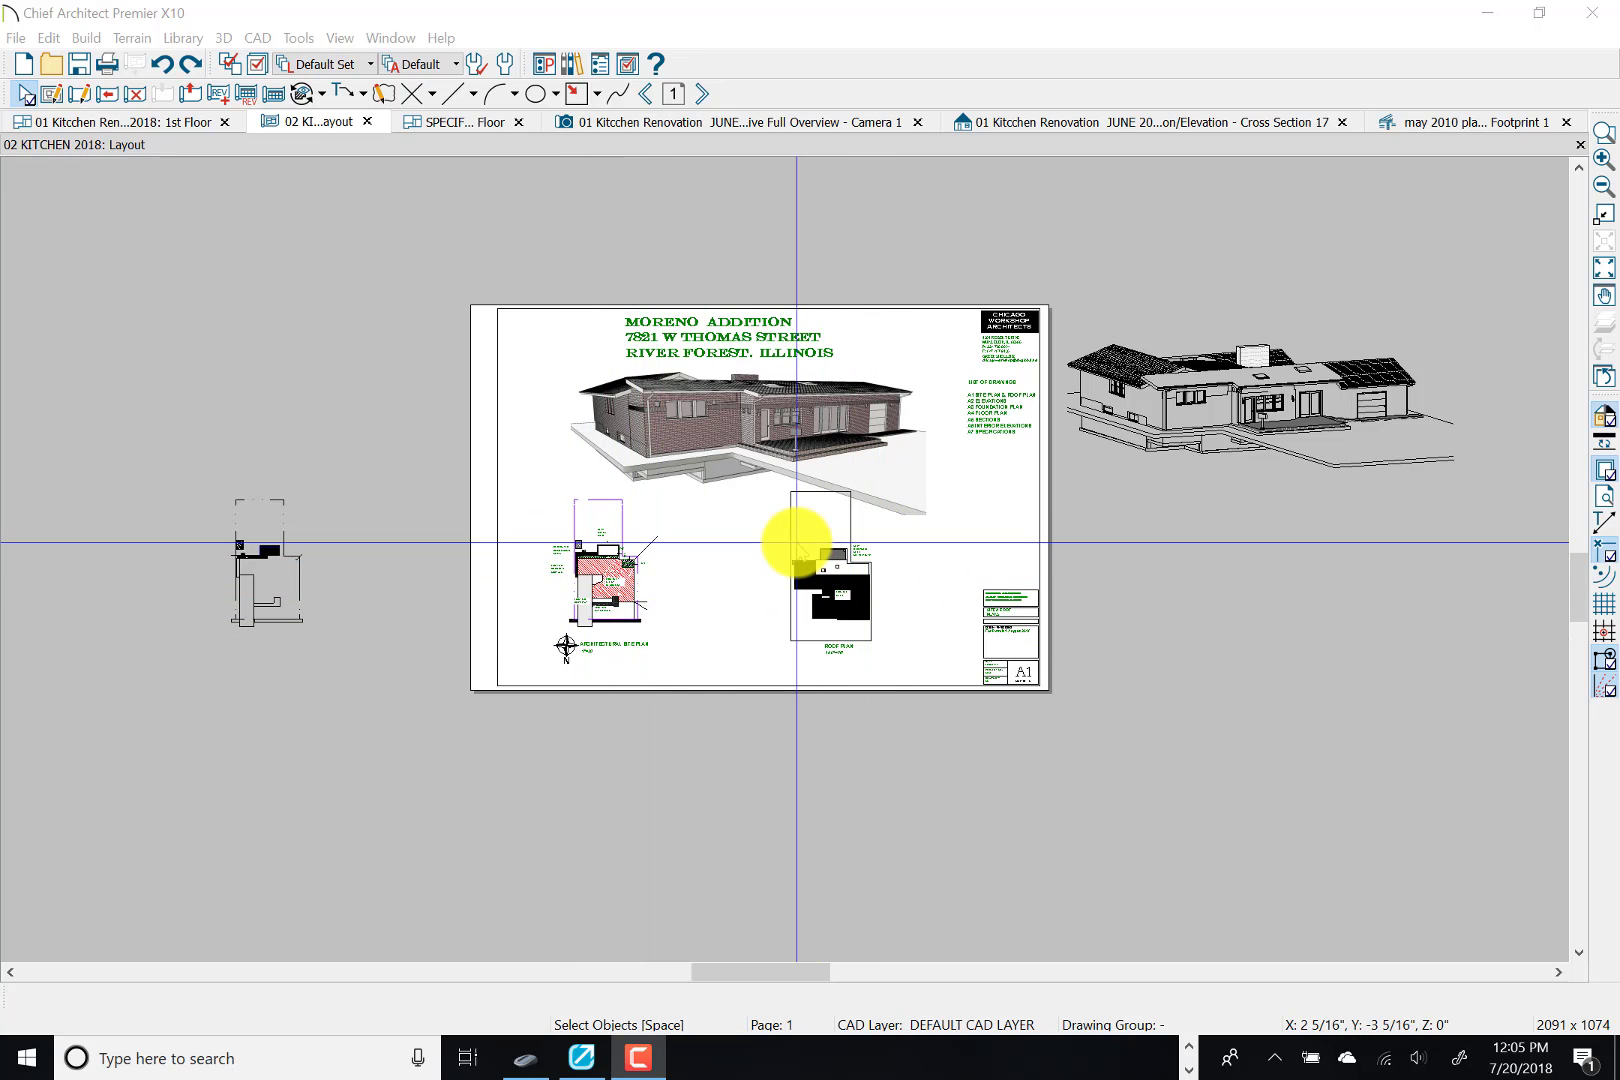
# Look through the layout sheets from the A1 cover sheet to A3 and return to the A2 elevations sheet
pyautogui.click(839, 529)
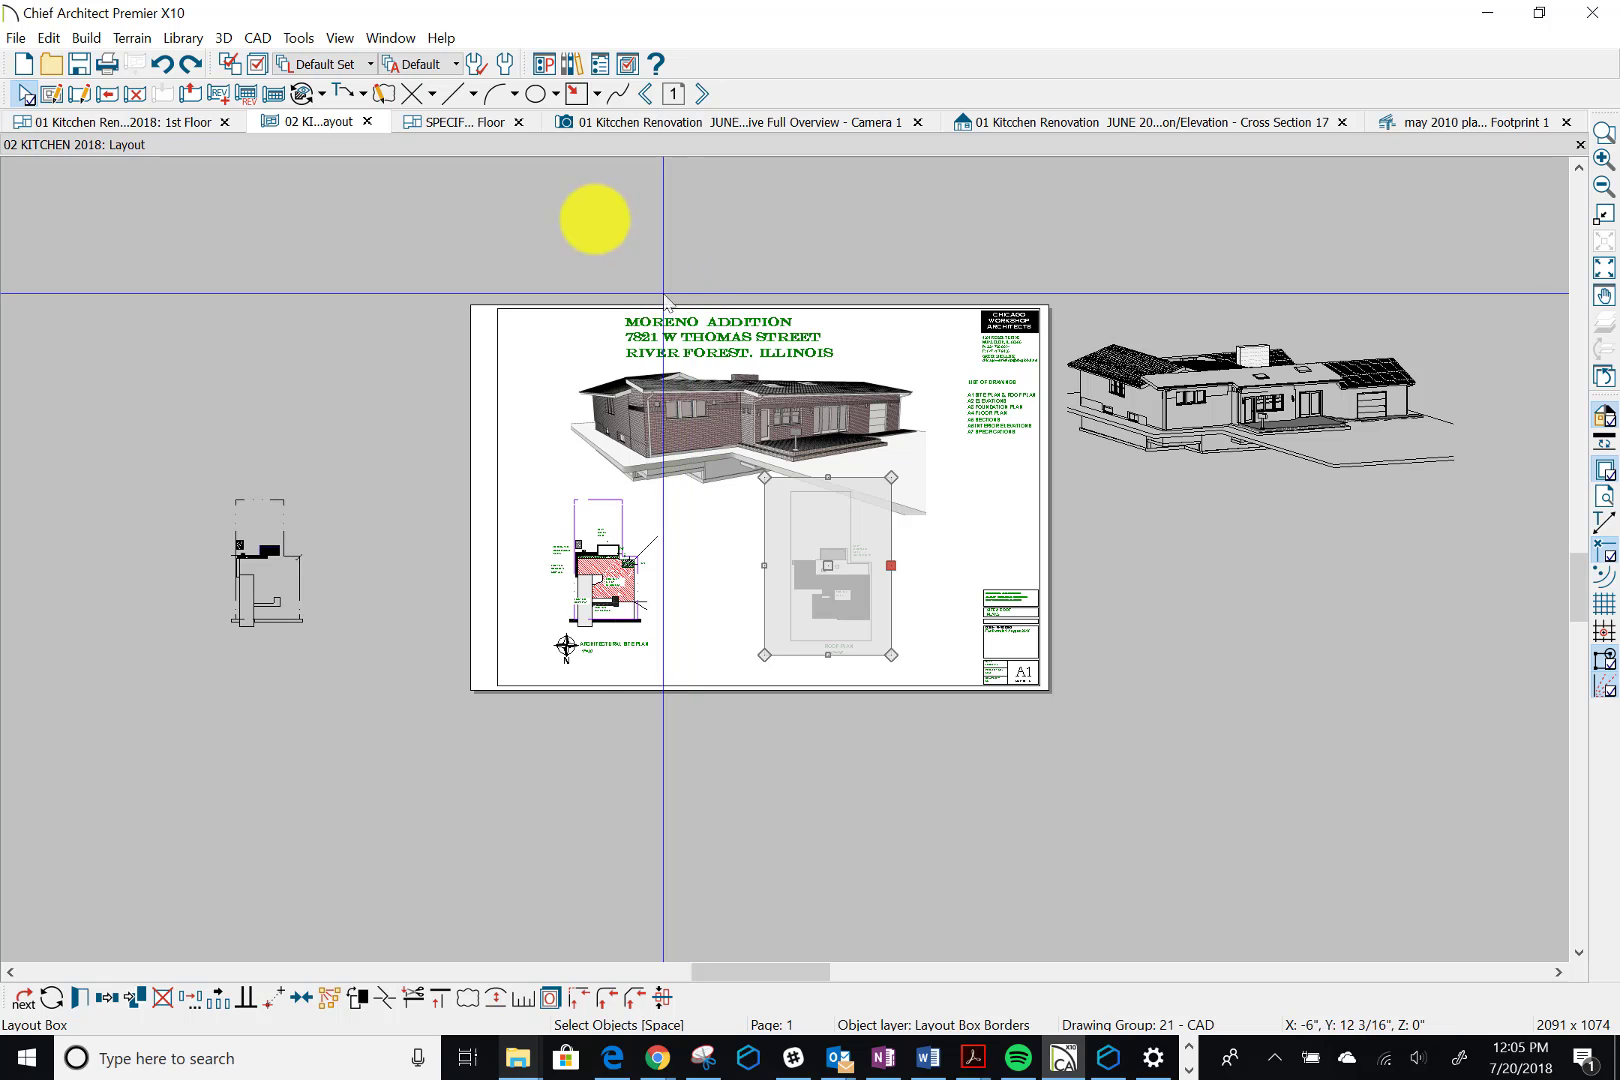
pyautogui.click(706, 95)
pyautogui.click(706, 95)
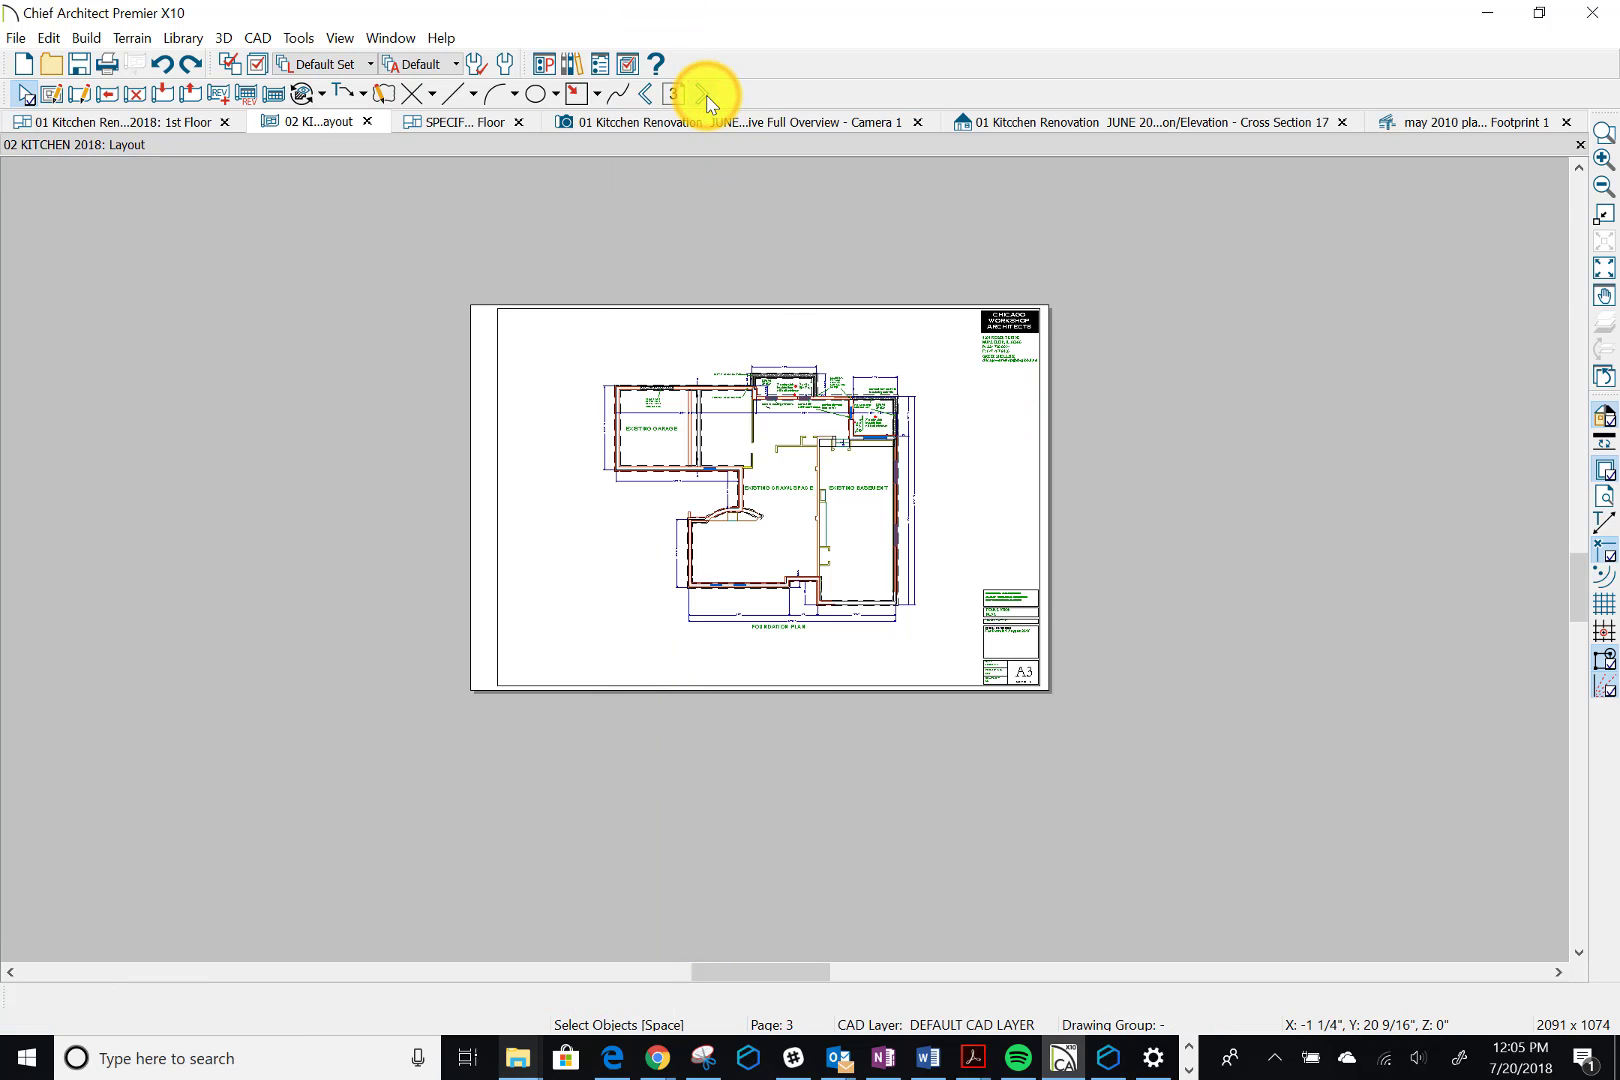
pyautogui.click(642, 96)
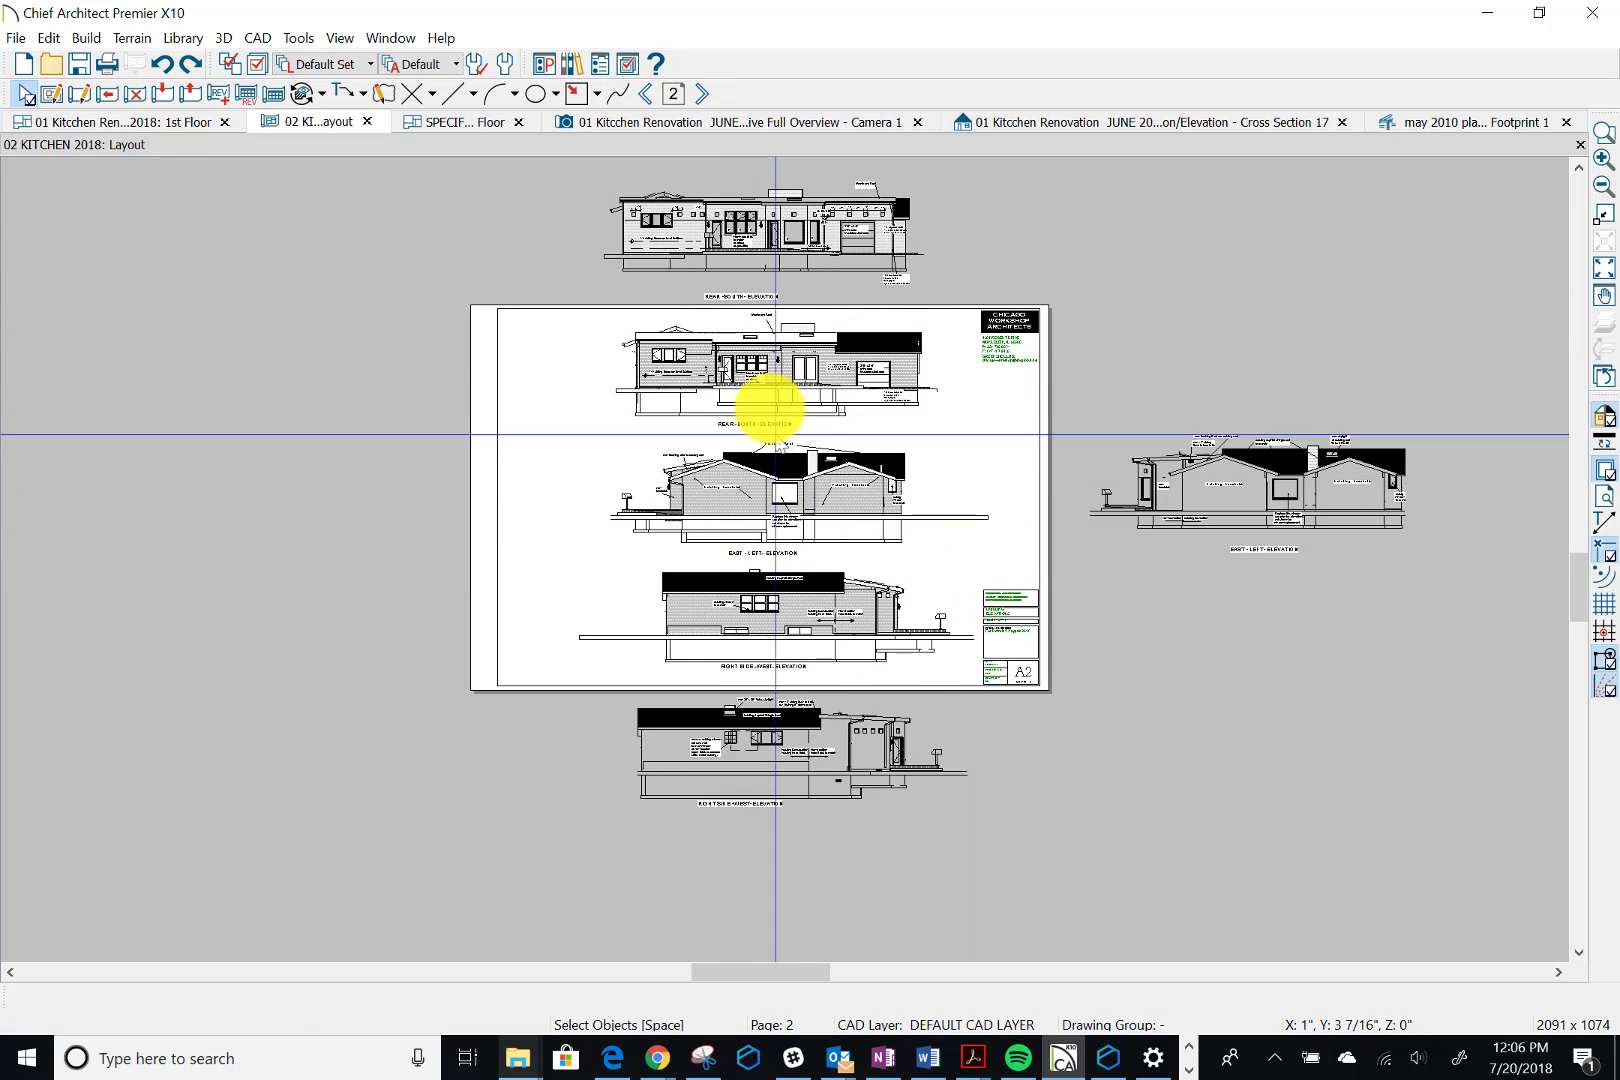
# View the rear south elevation's source view from the layout and compare it with the whole June 2018 Cross Section 17 elevation
pyautogui.click(779, 366)
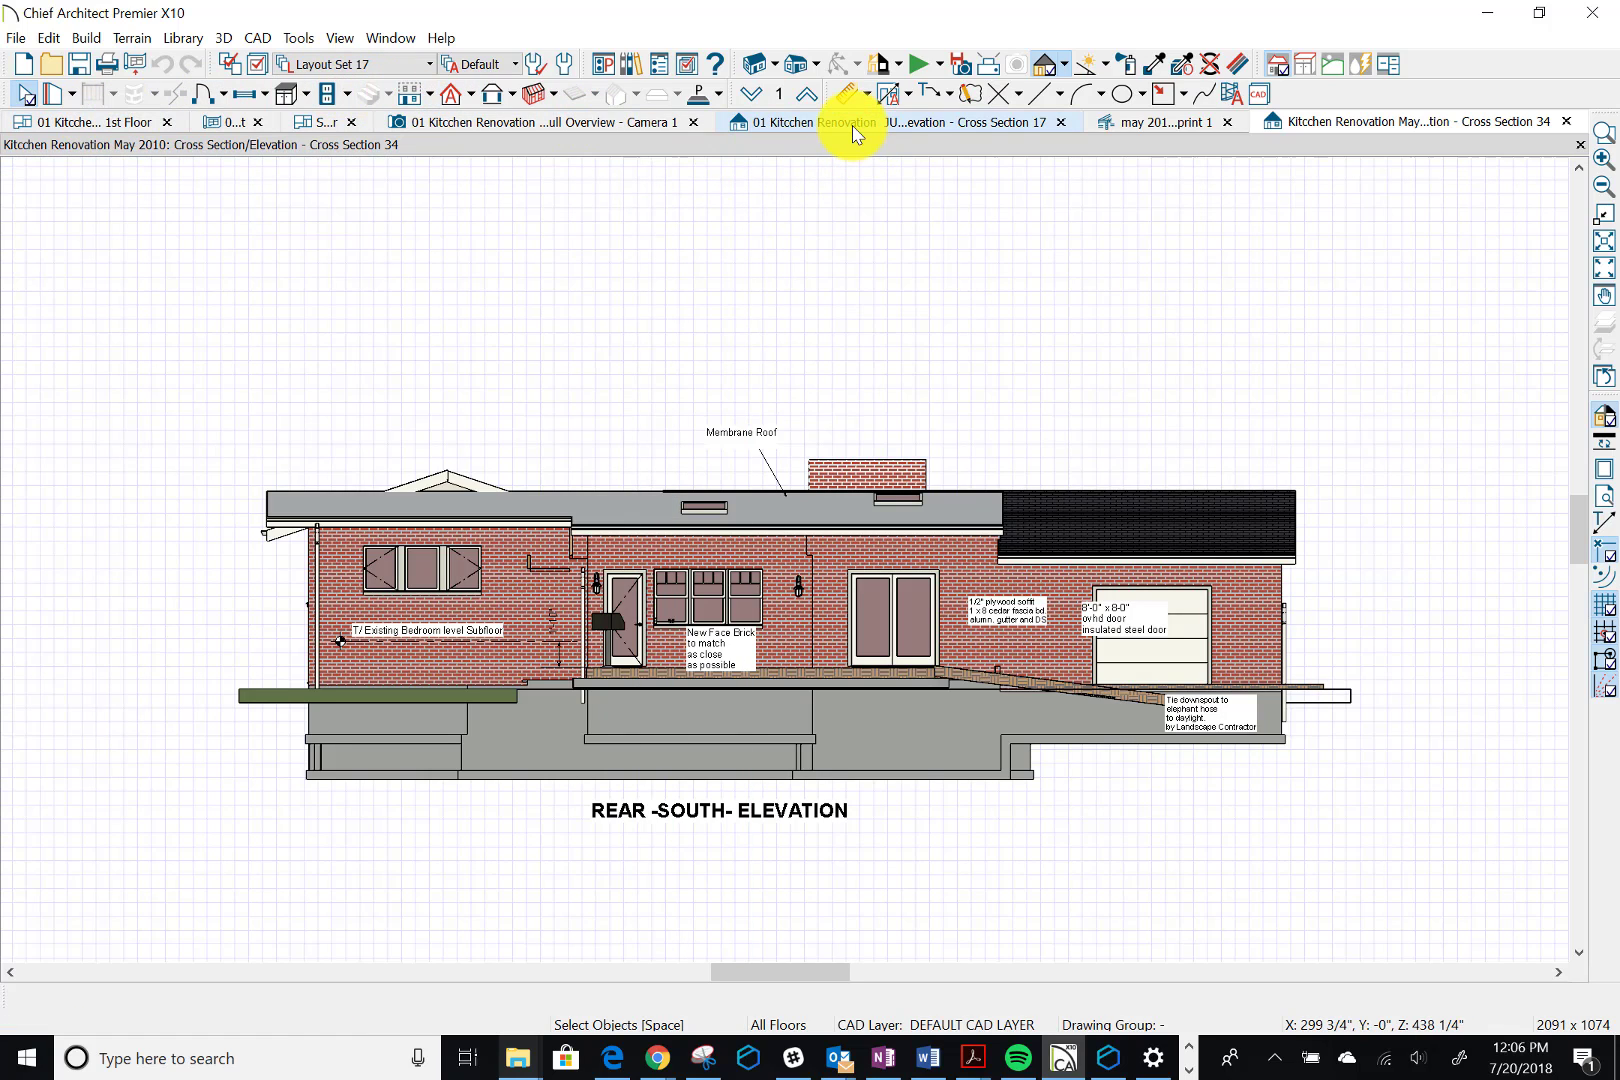
pyautogui.click(1372, 124)
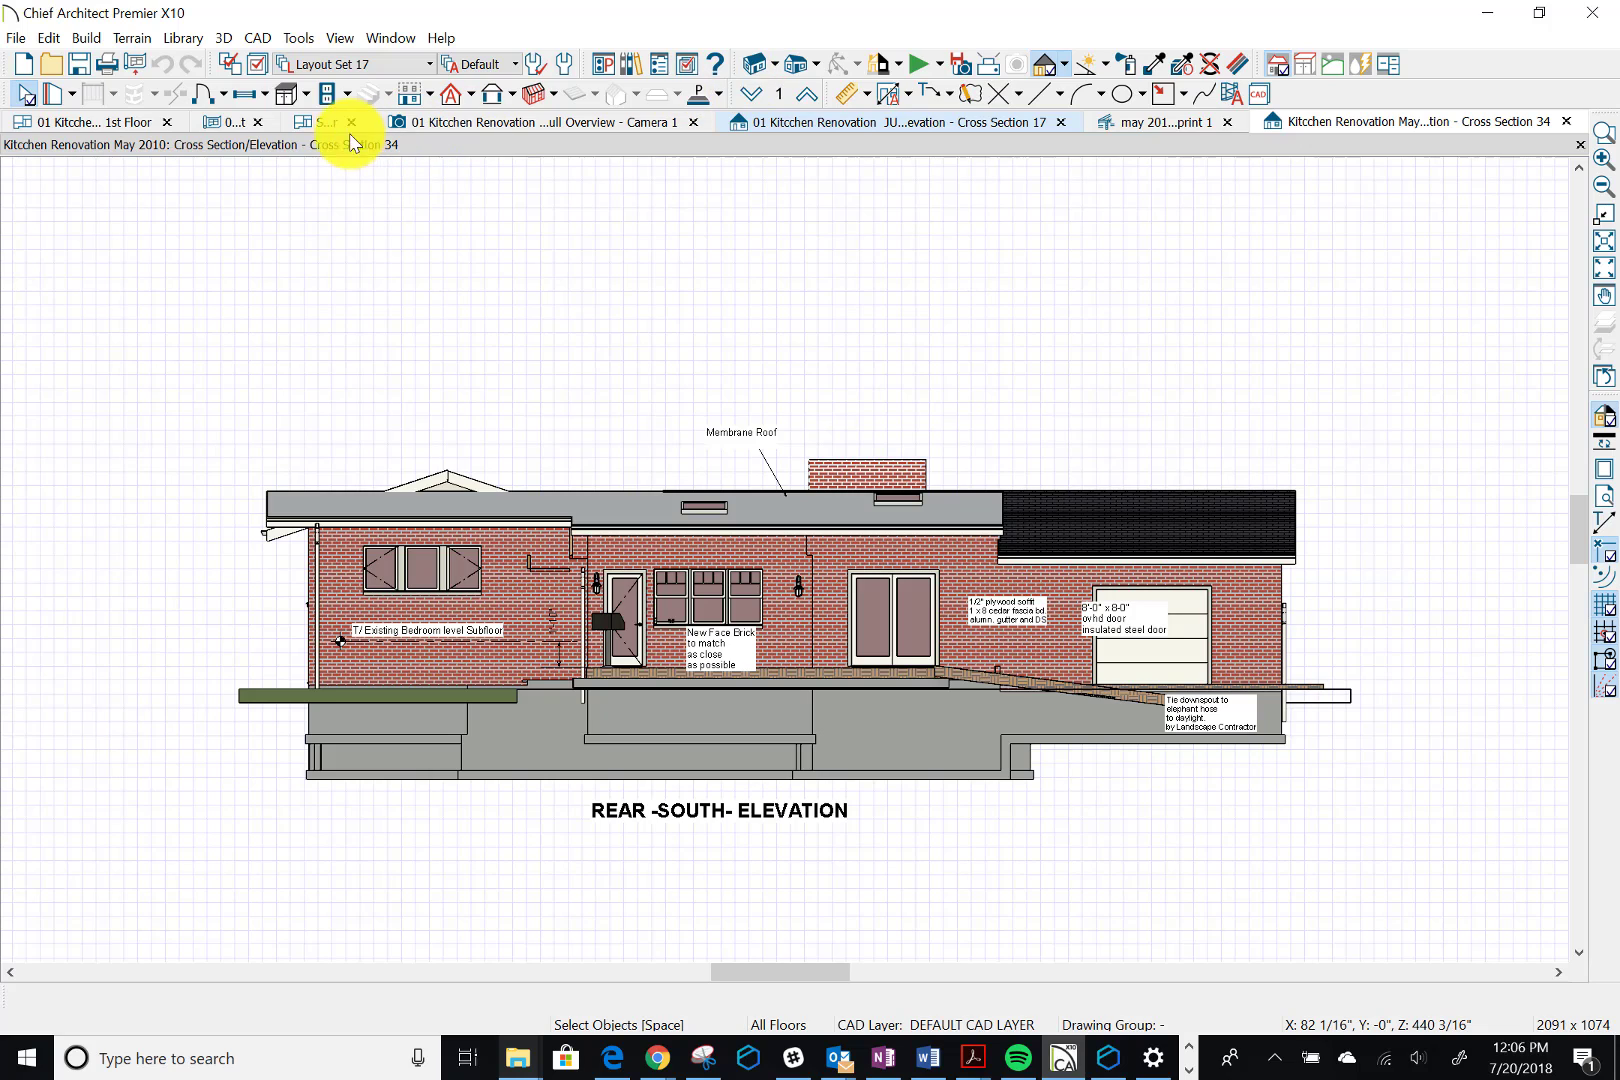
pyautogui.click(211, 126)
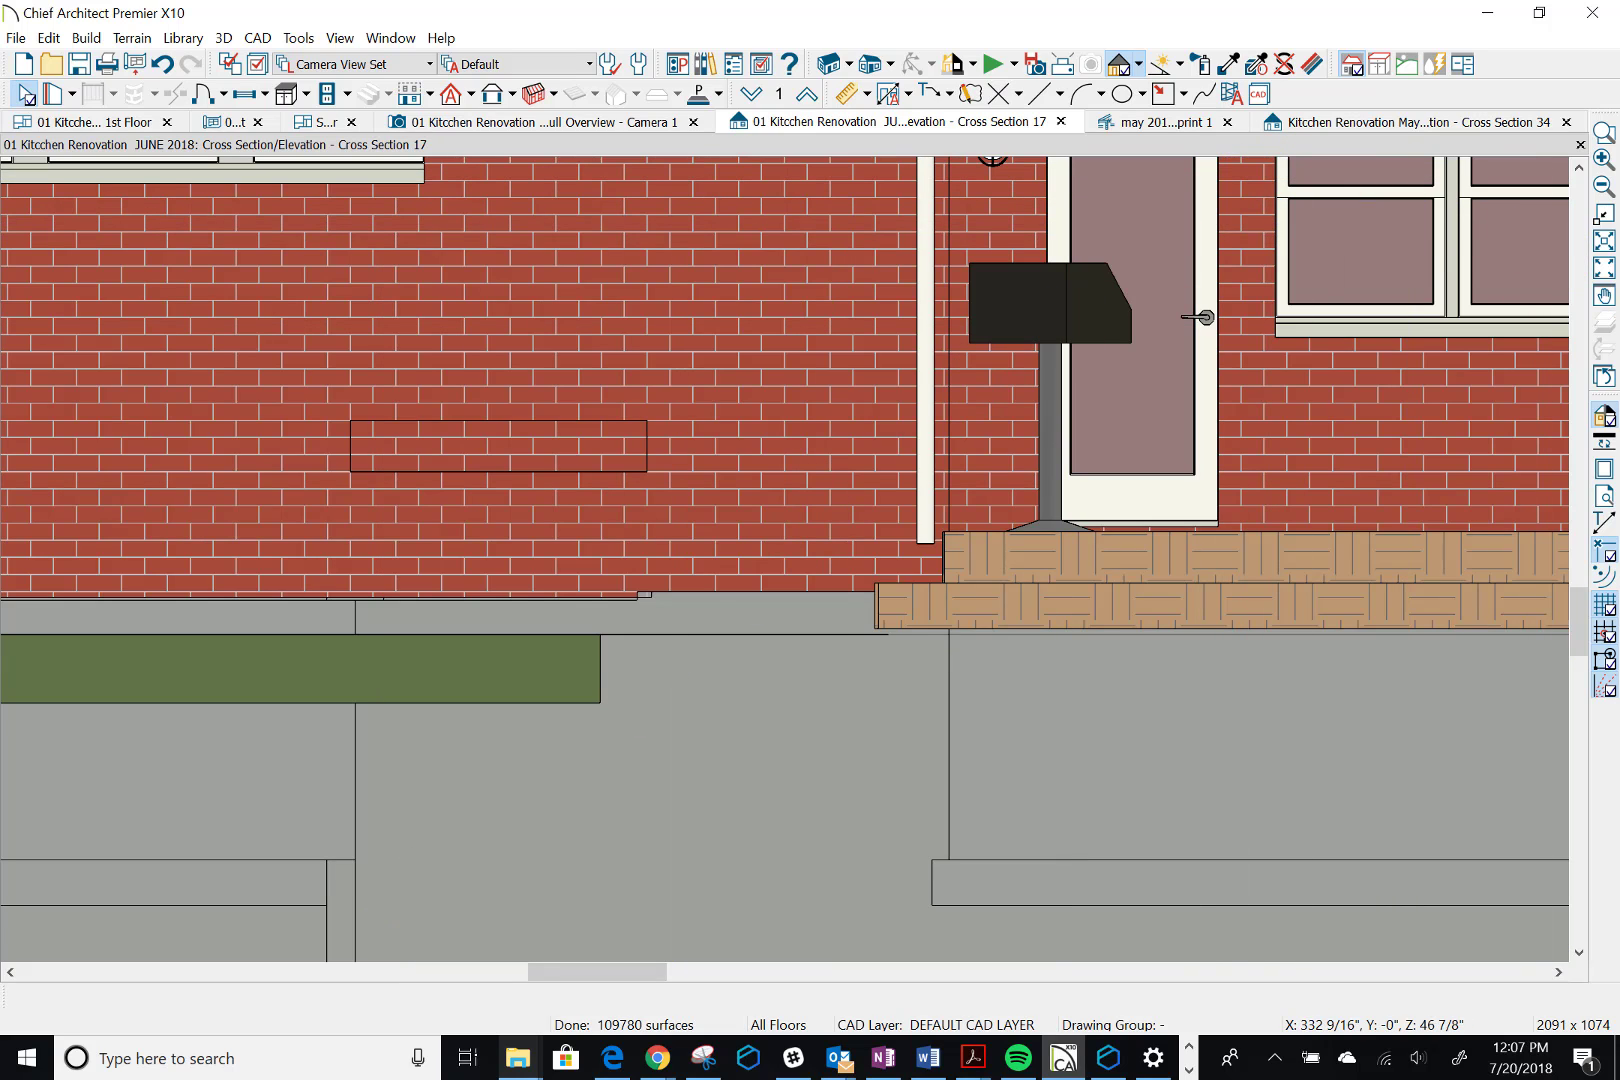
pyautogui.click(1608, 274)
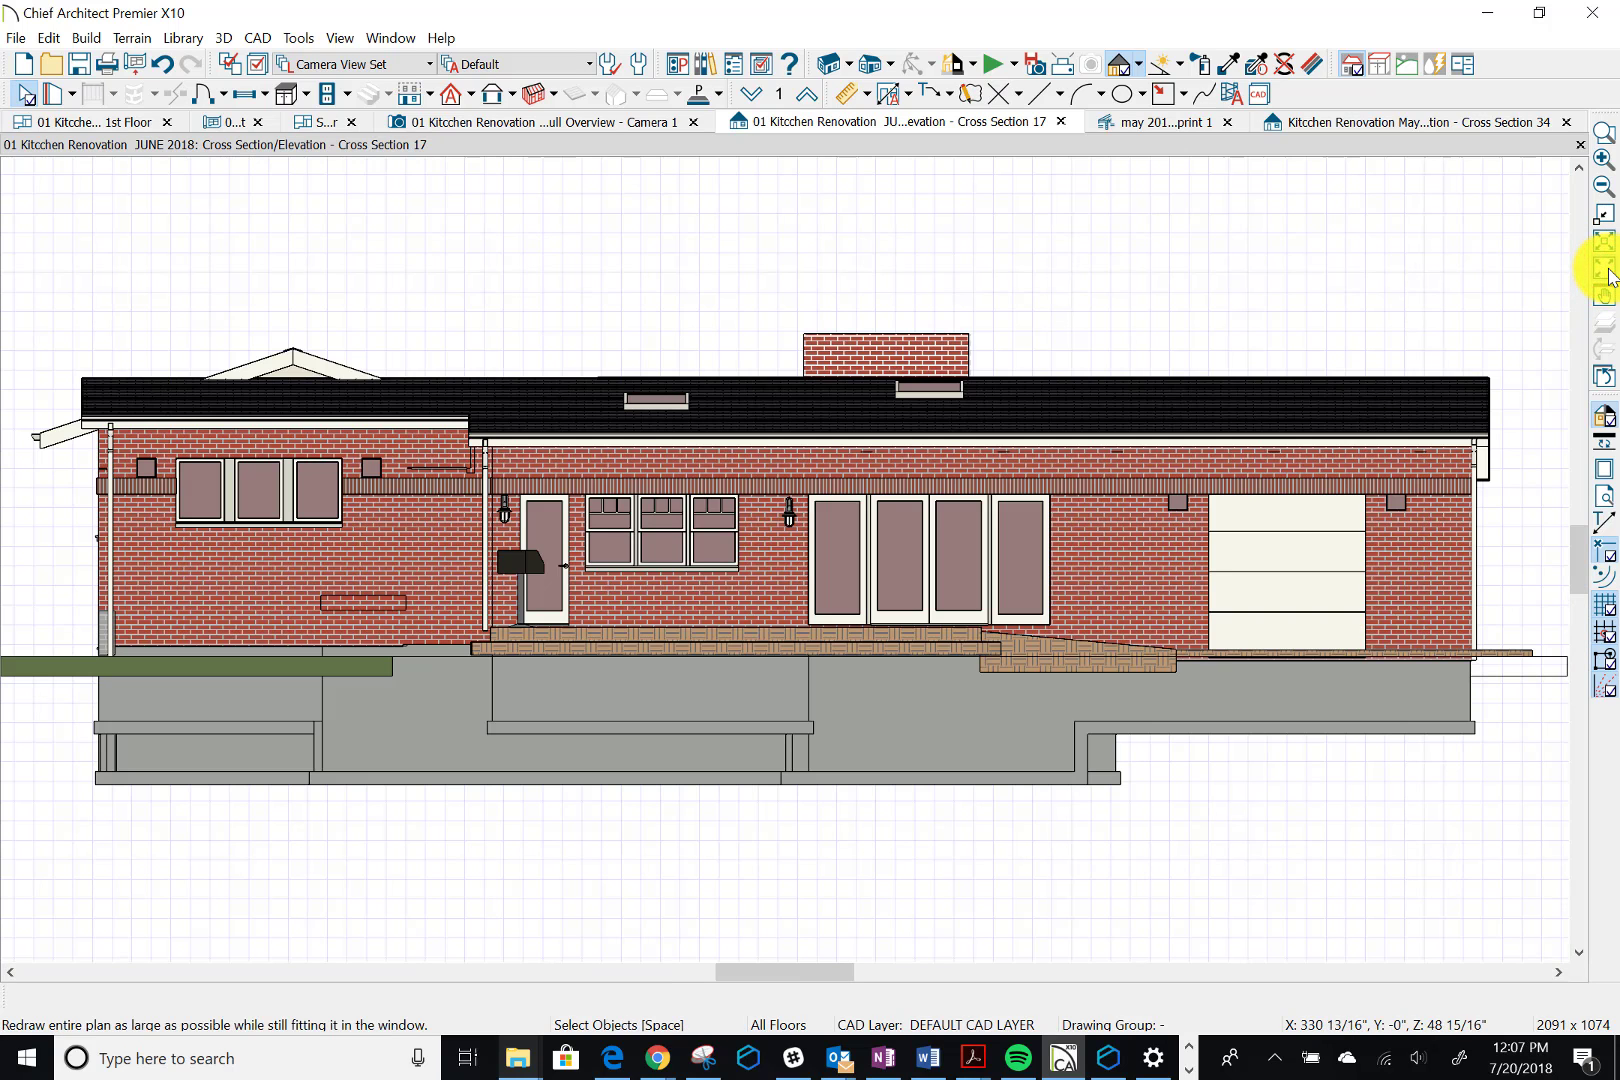
# Return to the kitchen layout and turn to page 4 with the first floor plan
pyautogui.click(232, 122)
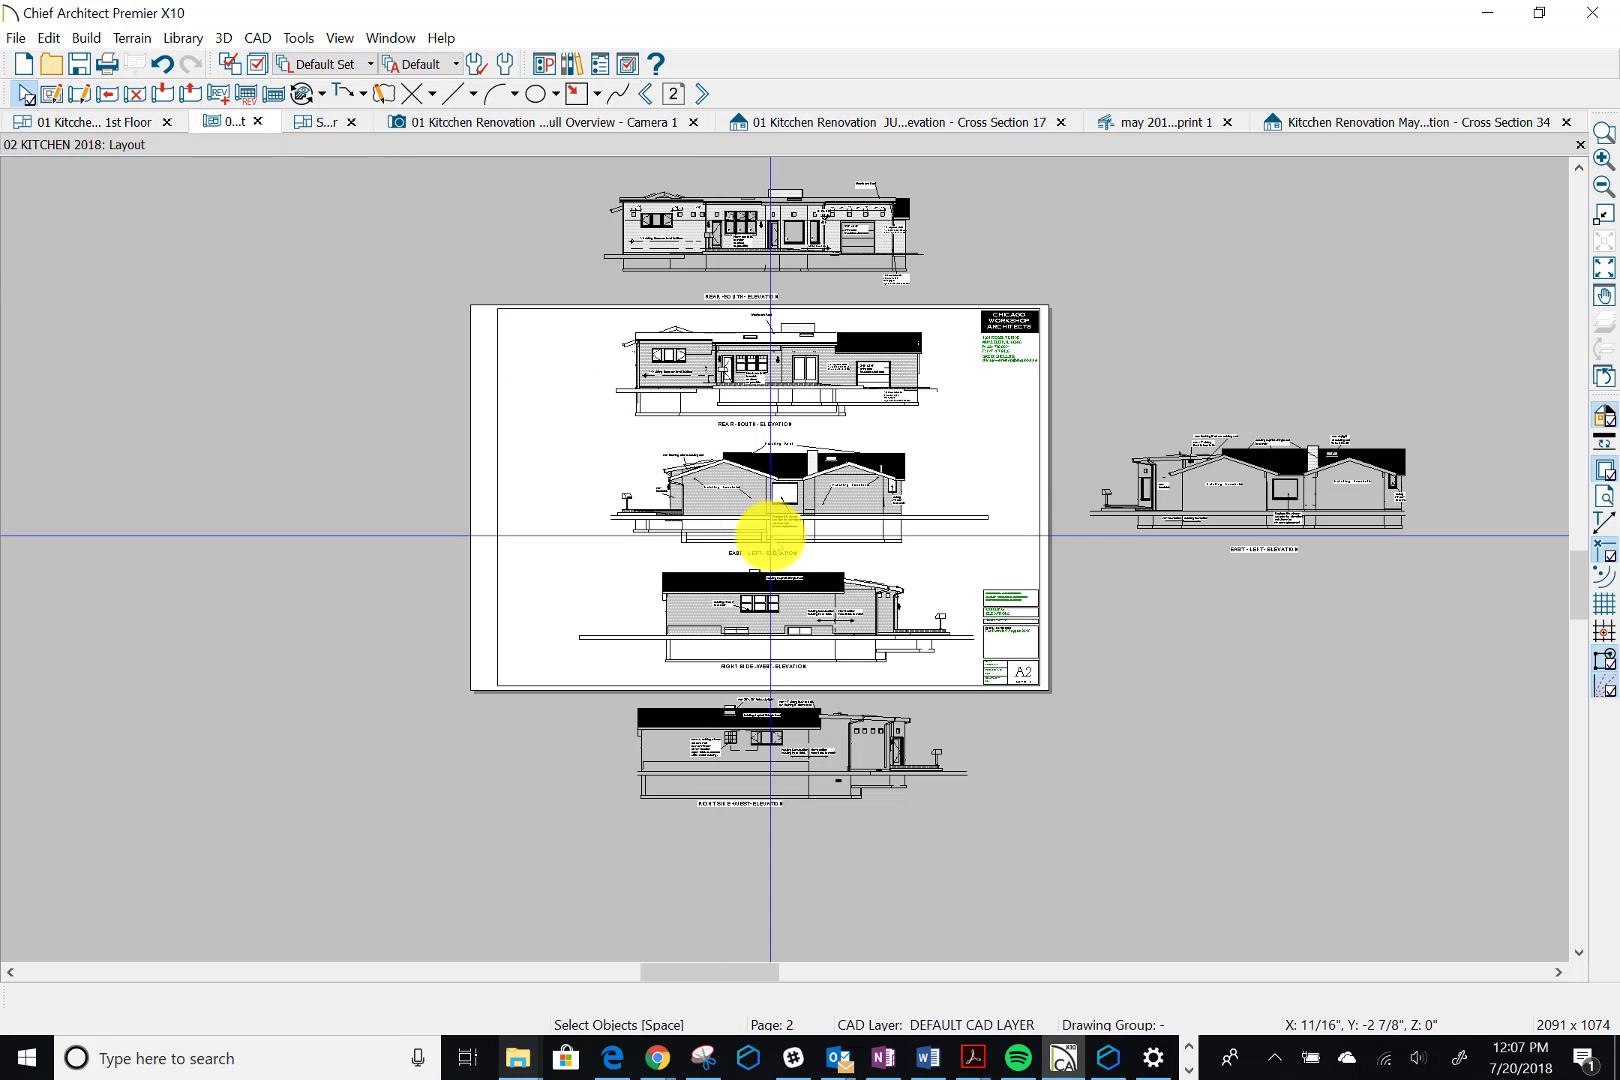
pyautogui.click(698, 97)
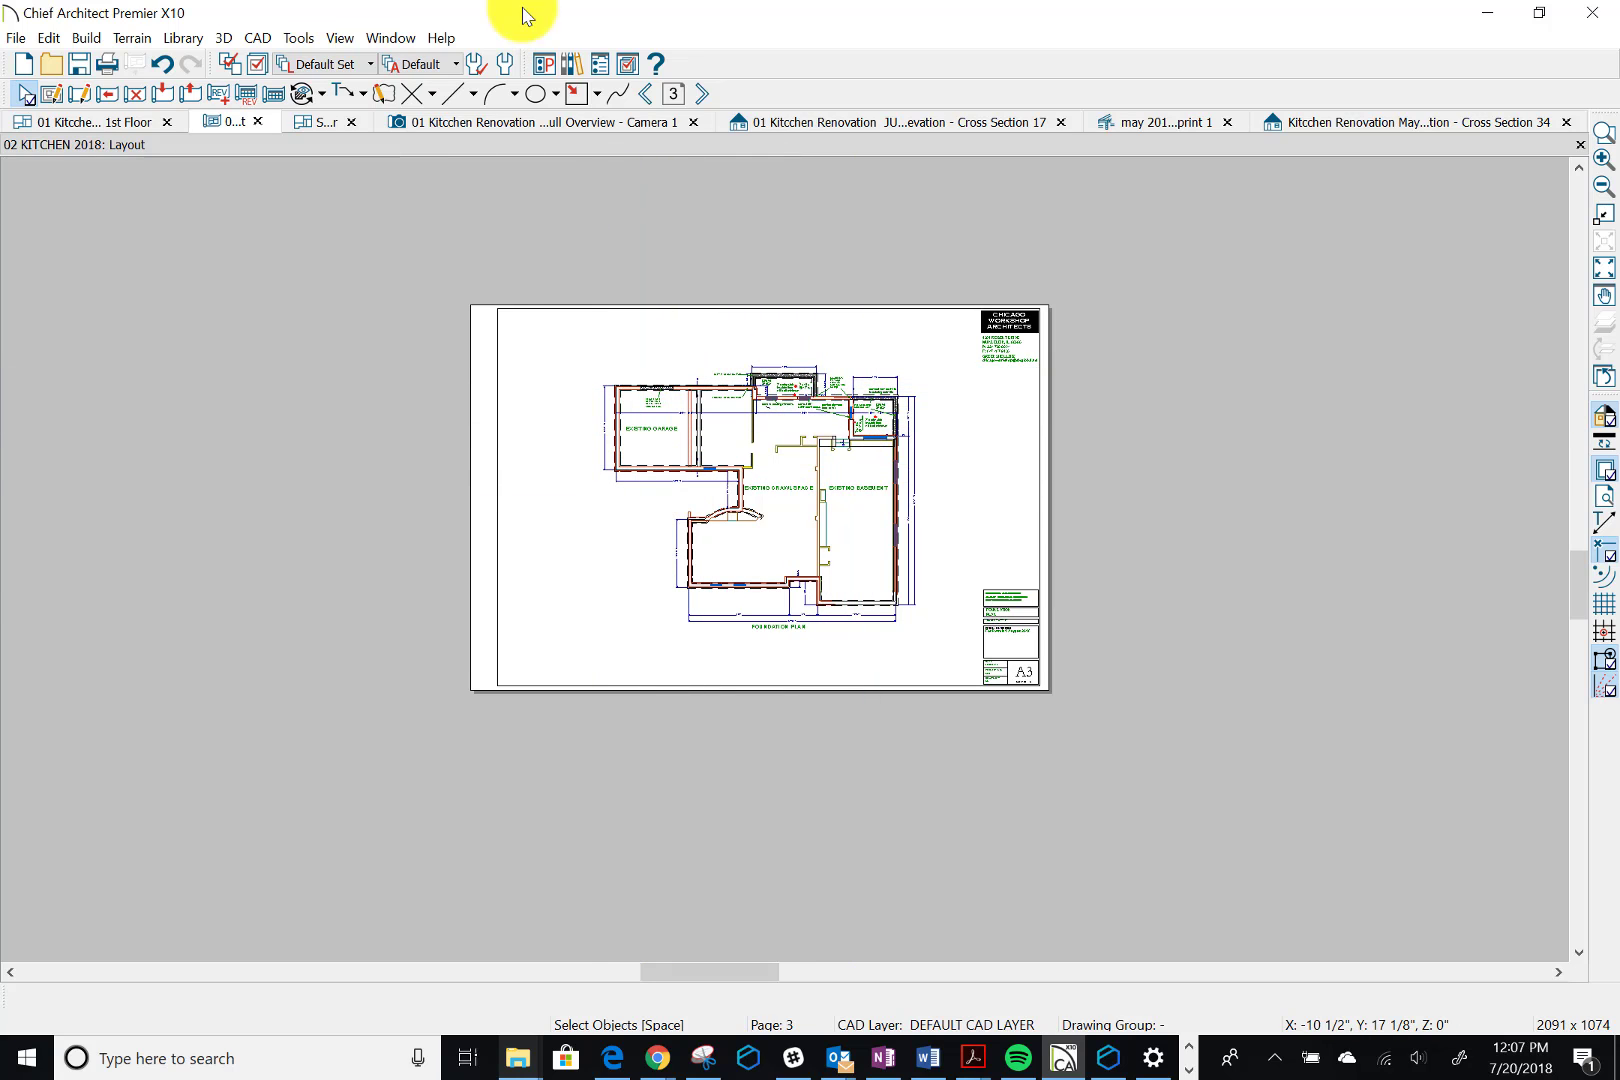
pyautogui.click(706, 95)
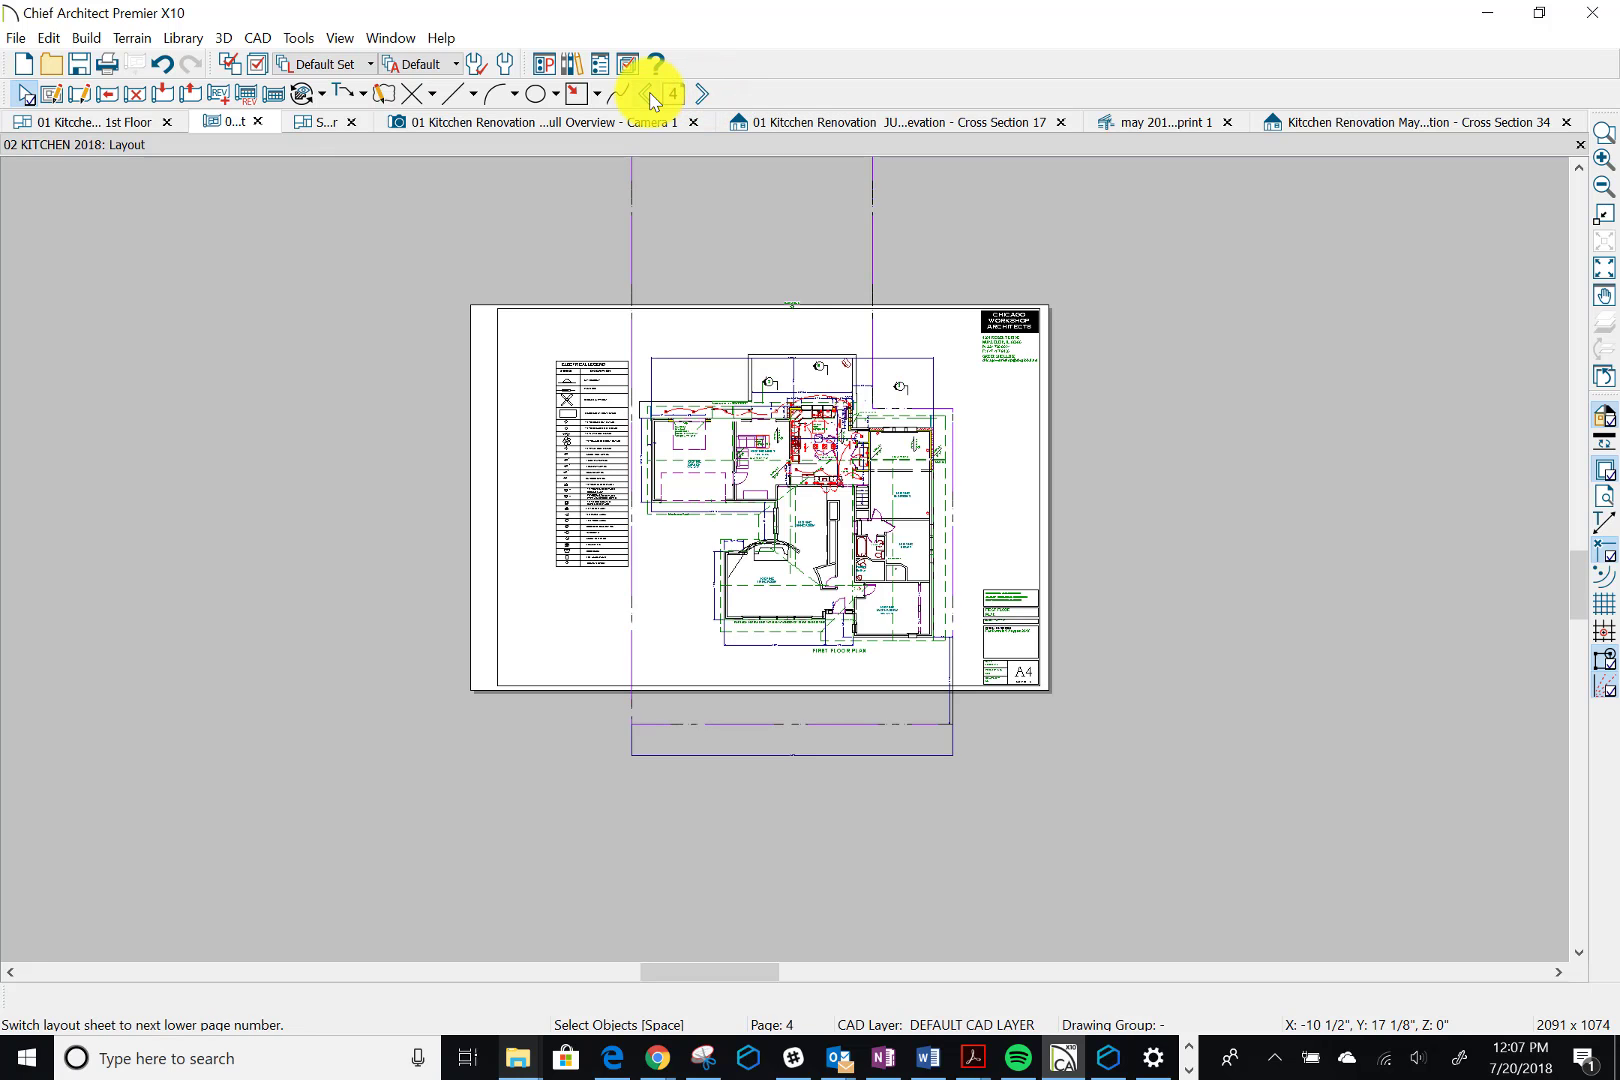
# Examine the kitchen, family room, garage and bedroom areas and their notes on the first floor plan sheet
pyautogui.scroll(1, 788, 430)
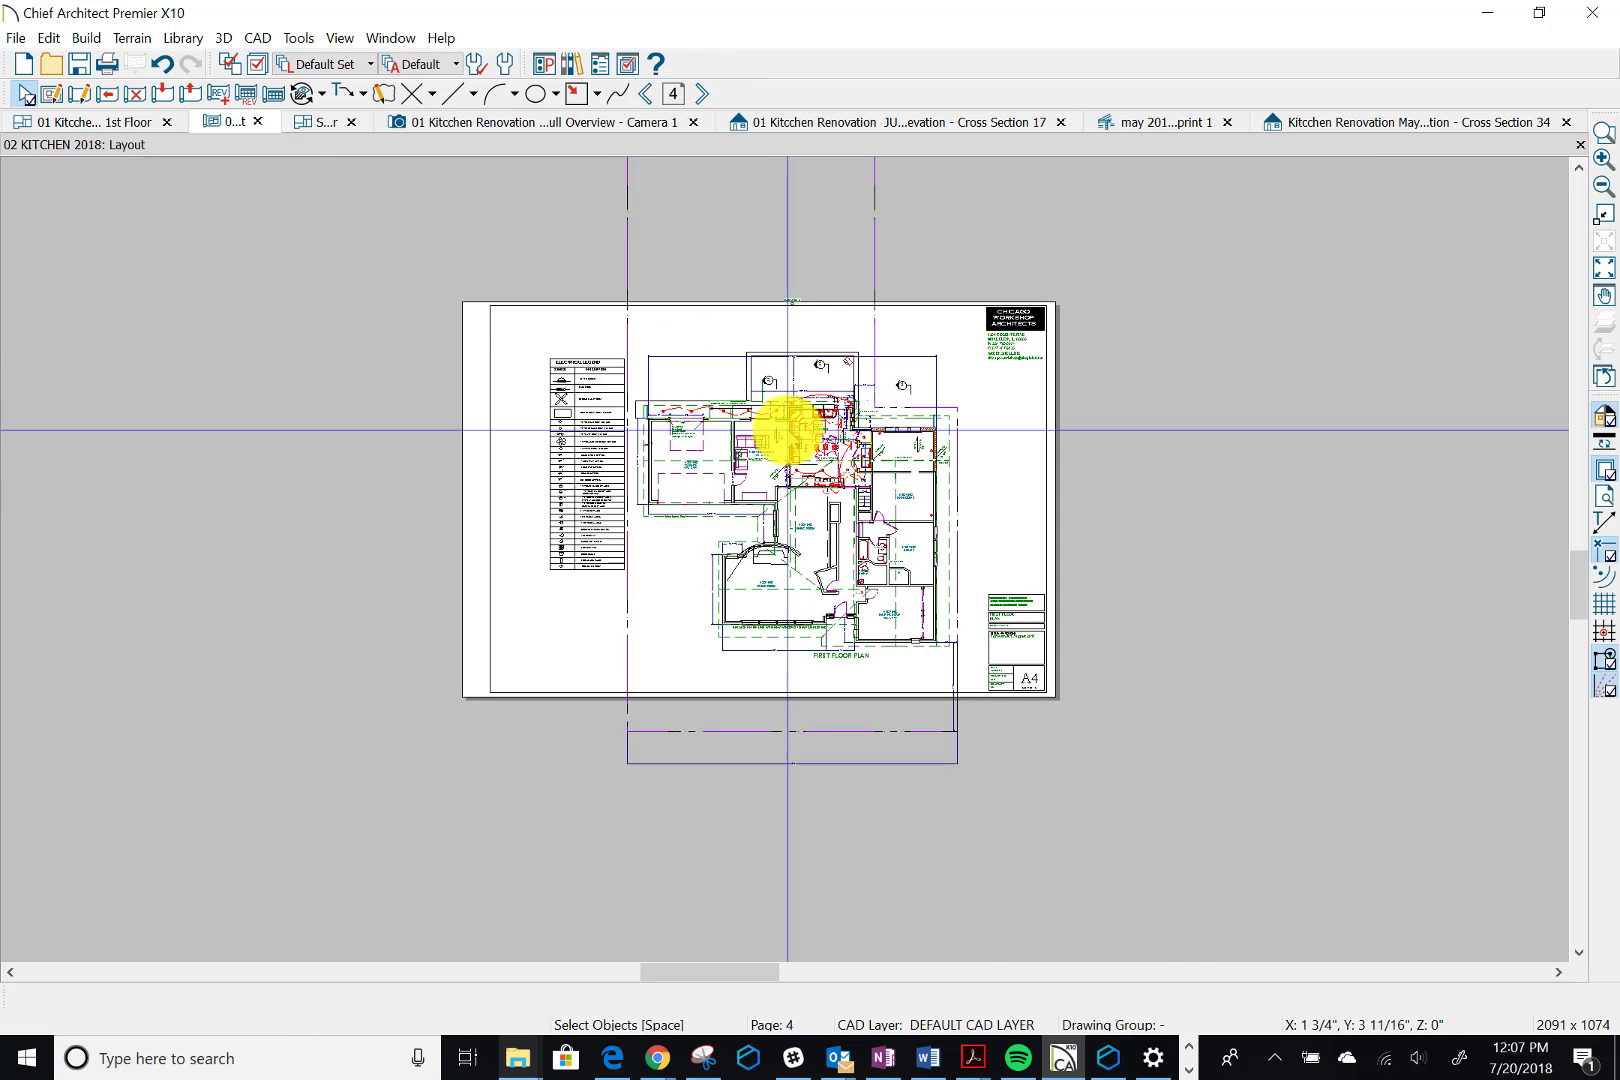
pyautogui.scroll(5, 788, 430)
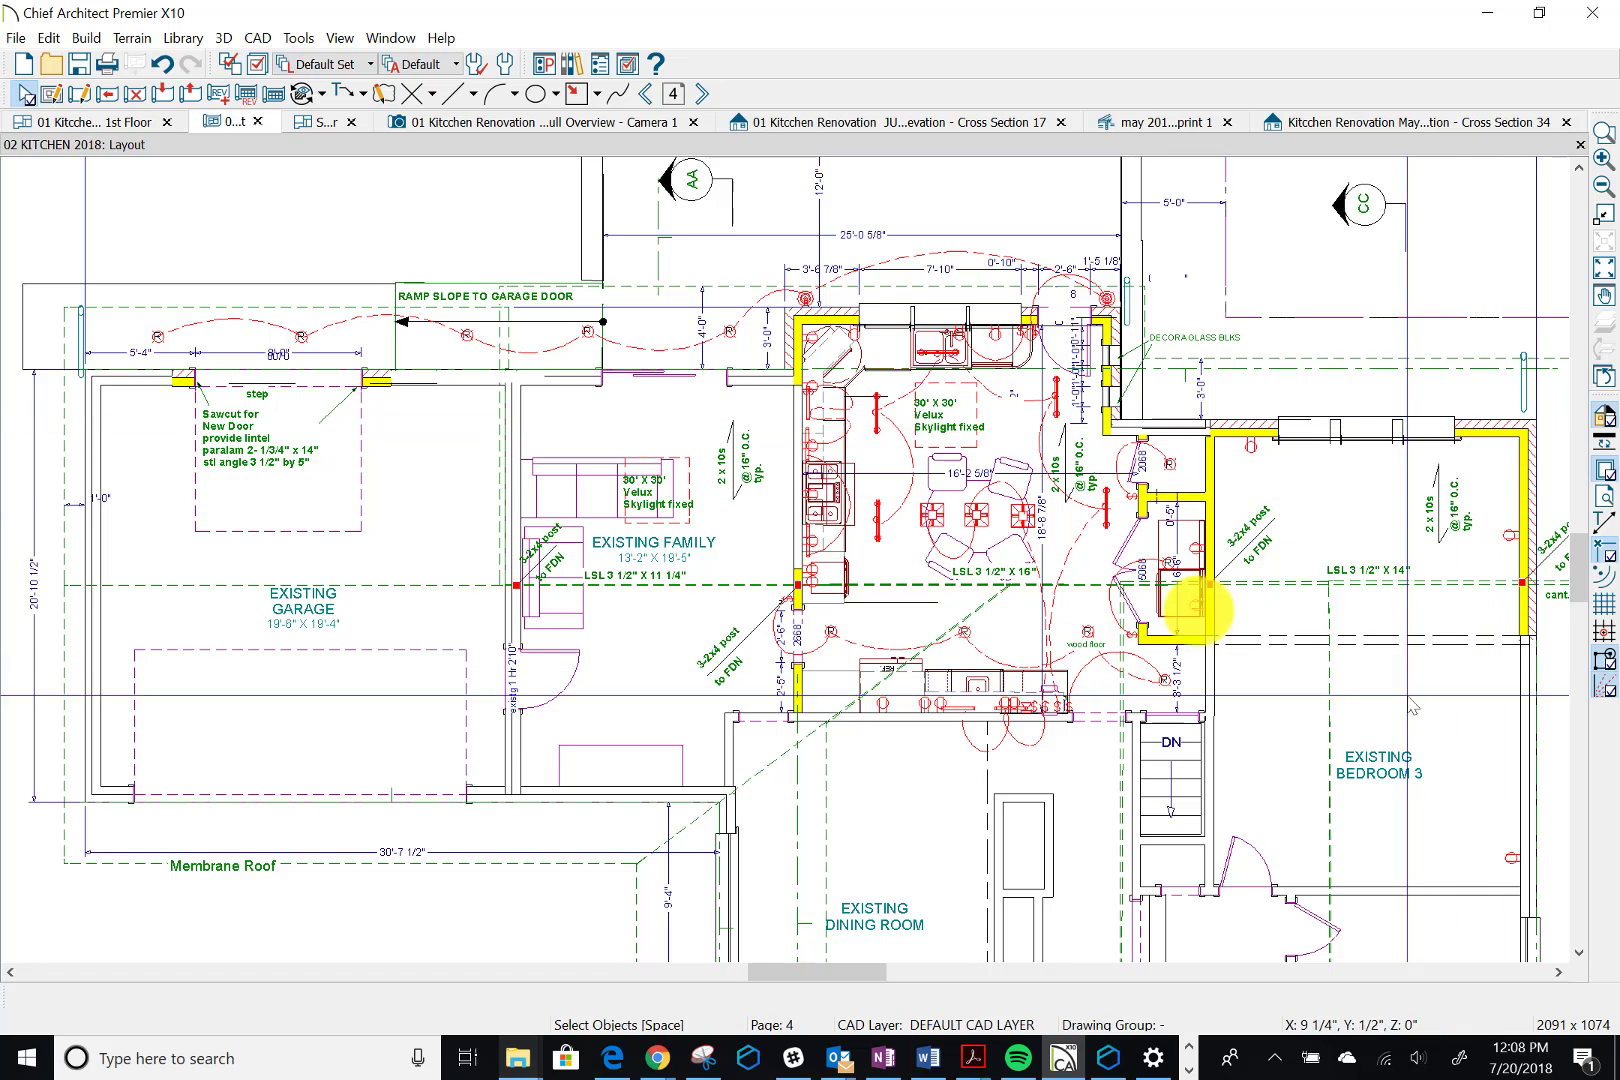
pyautogui.scroll(-3, 1331, 680)
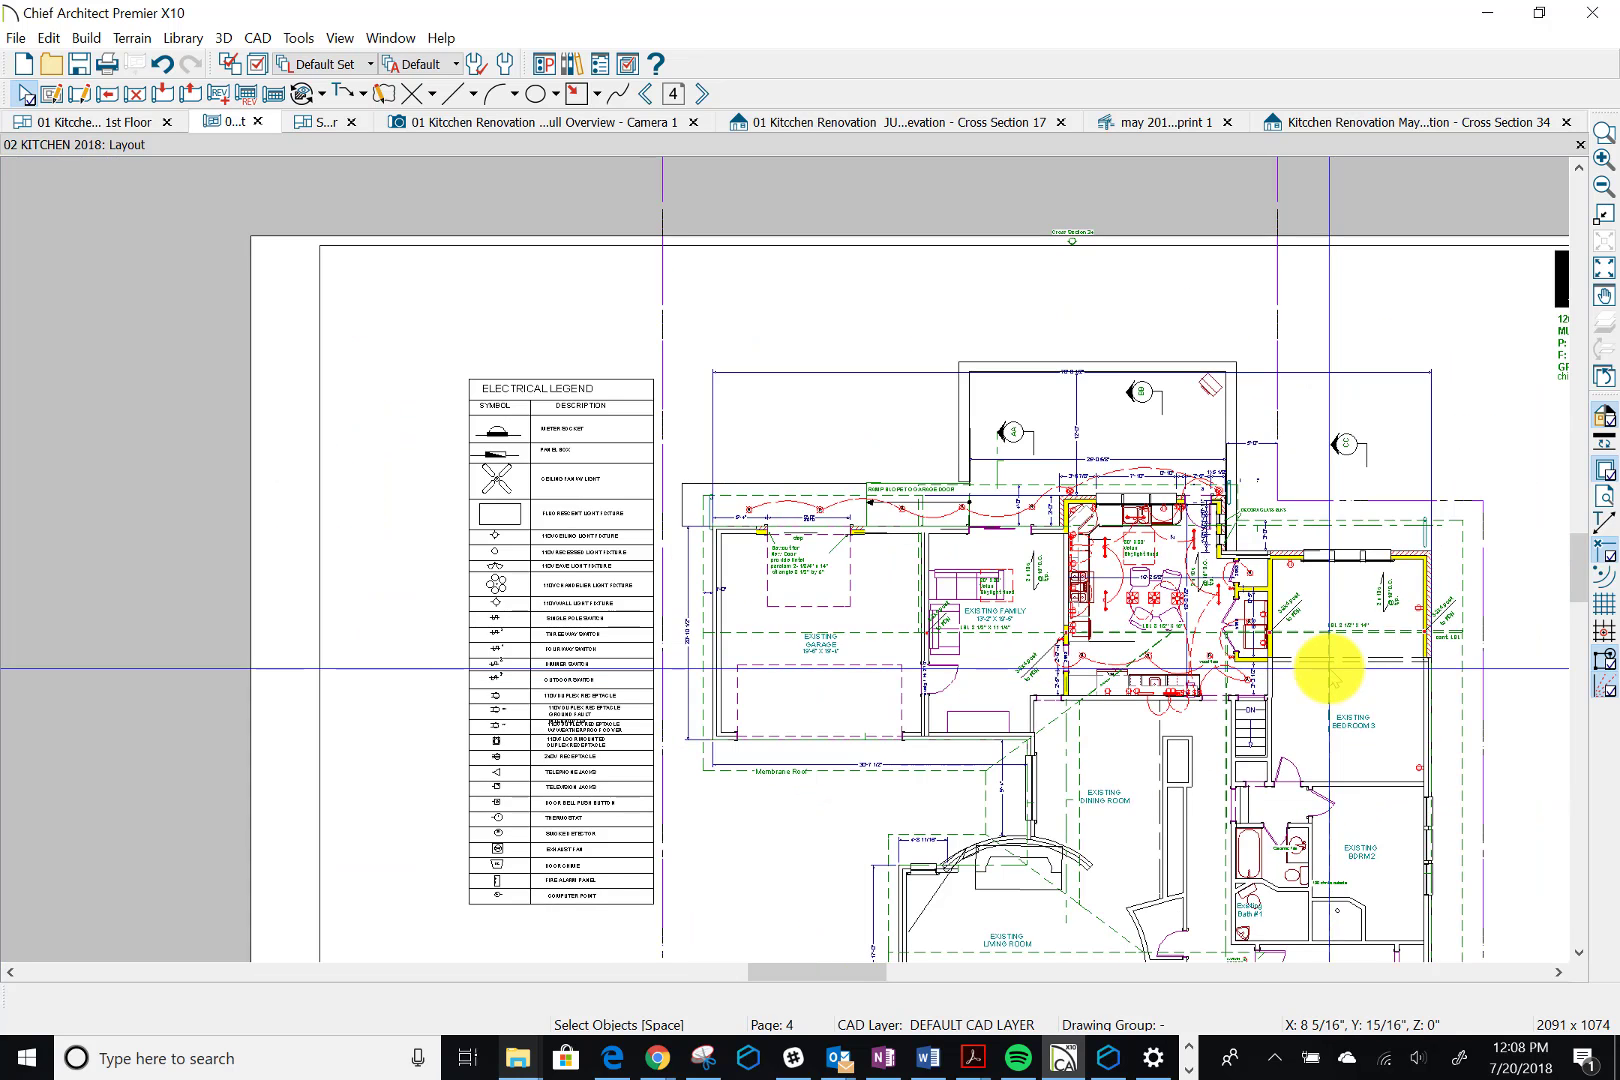
pyautogui.scroll(-1, 1331, 680)
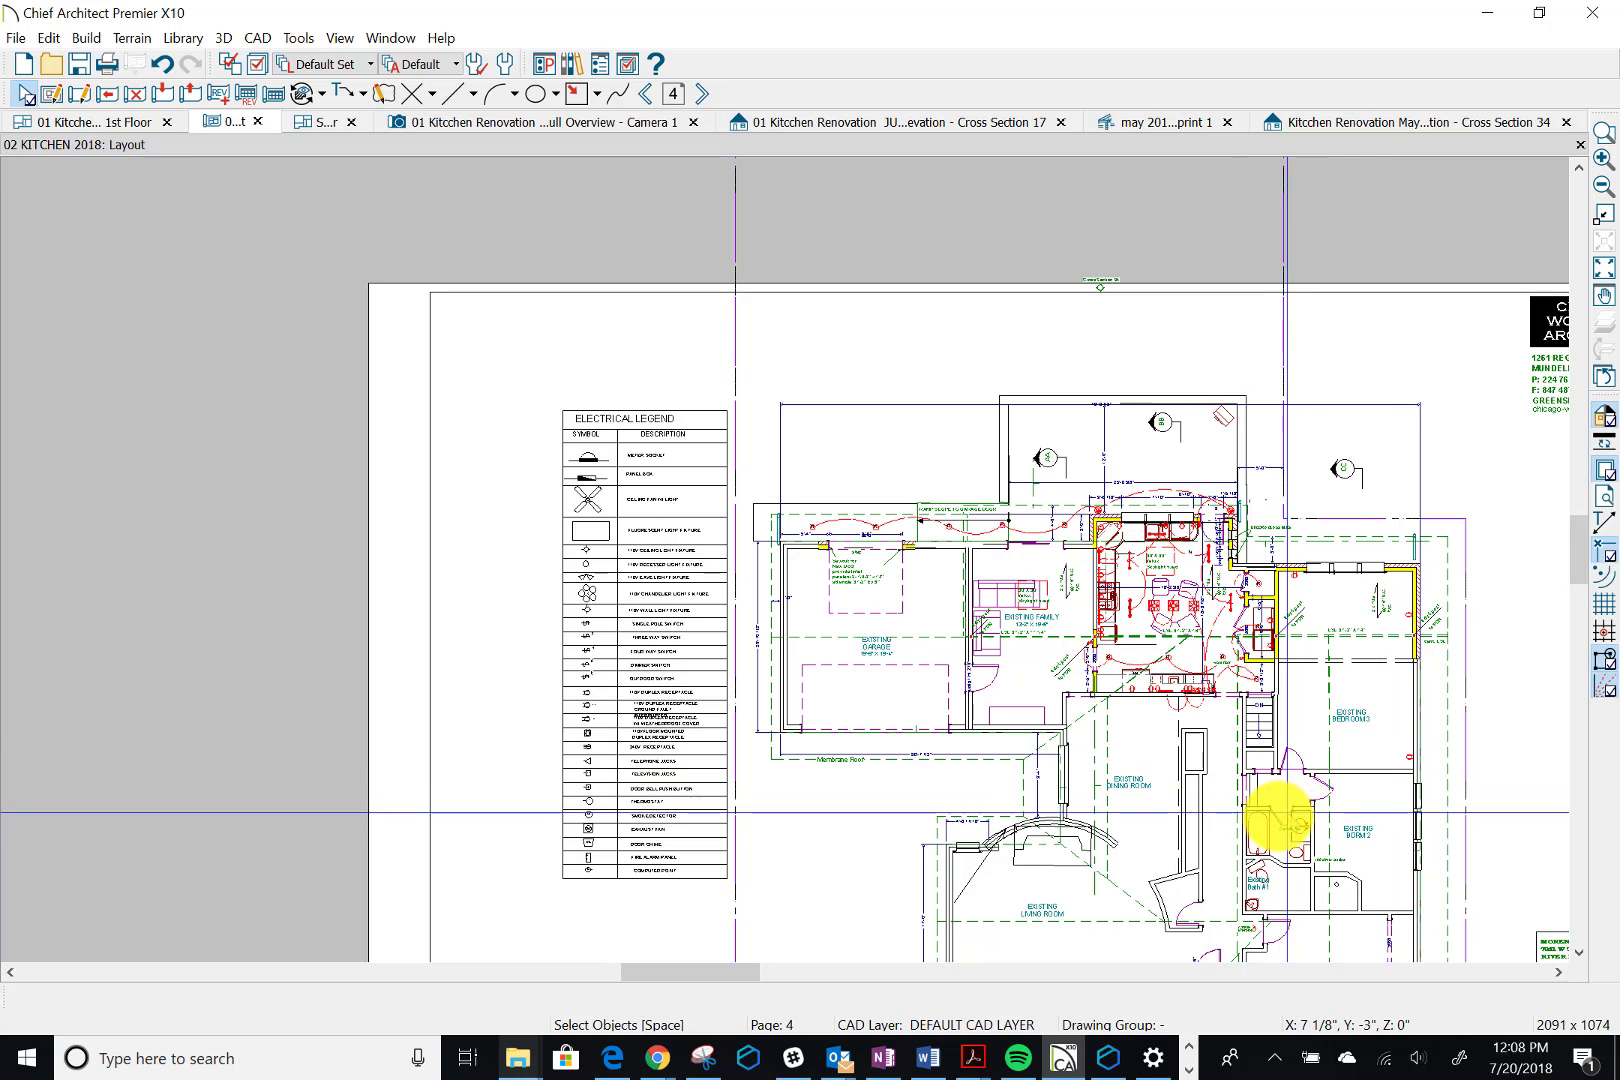
pyautogui.scroll(3, 1164, 604)
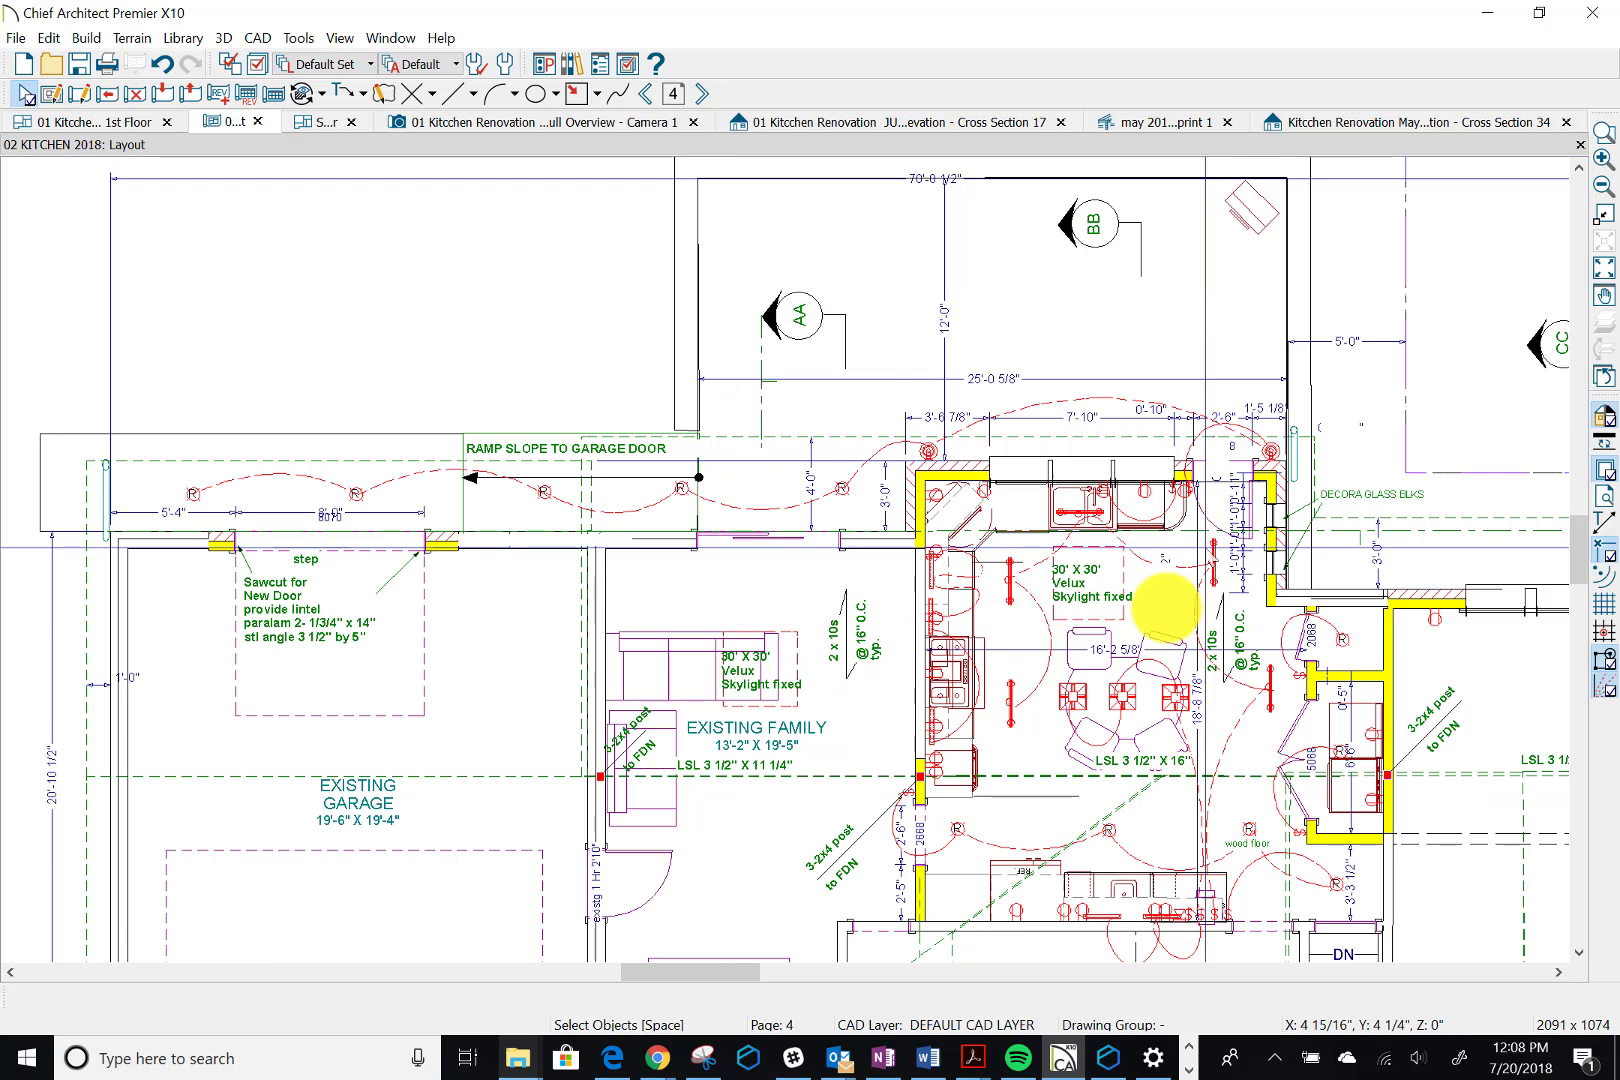
pyautogui.scroll(3, 1163, 604)
pyautogui.scroll(-3, 1161, 604)
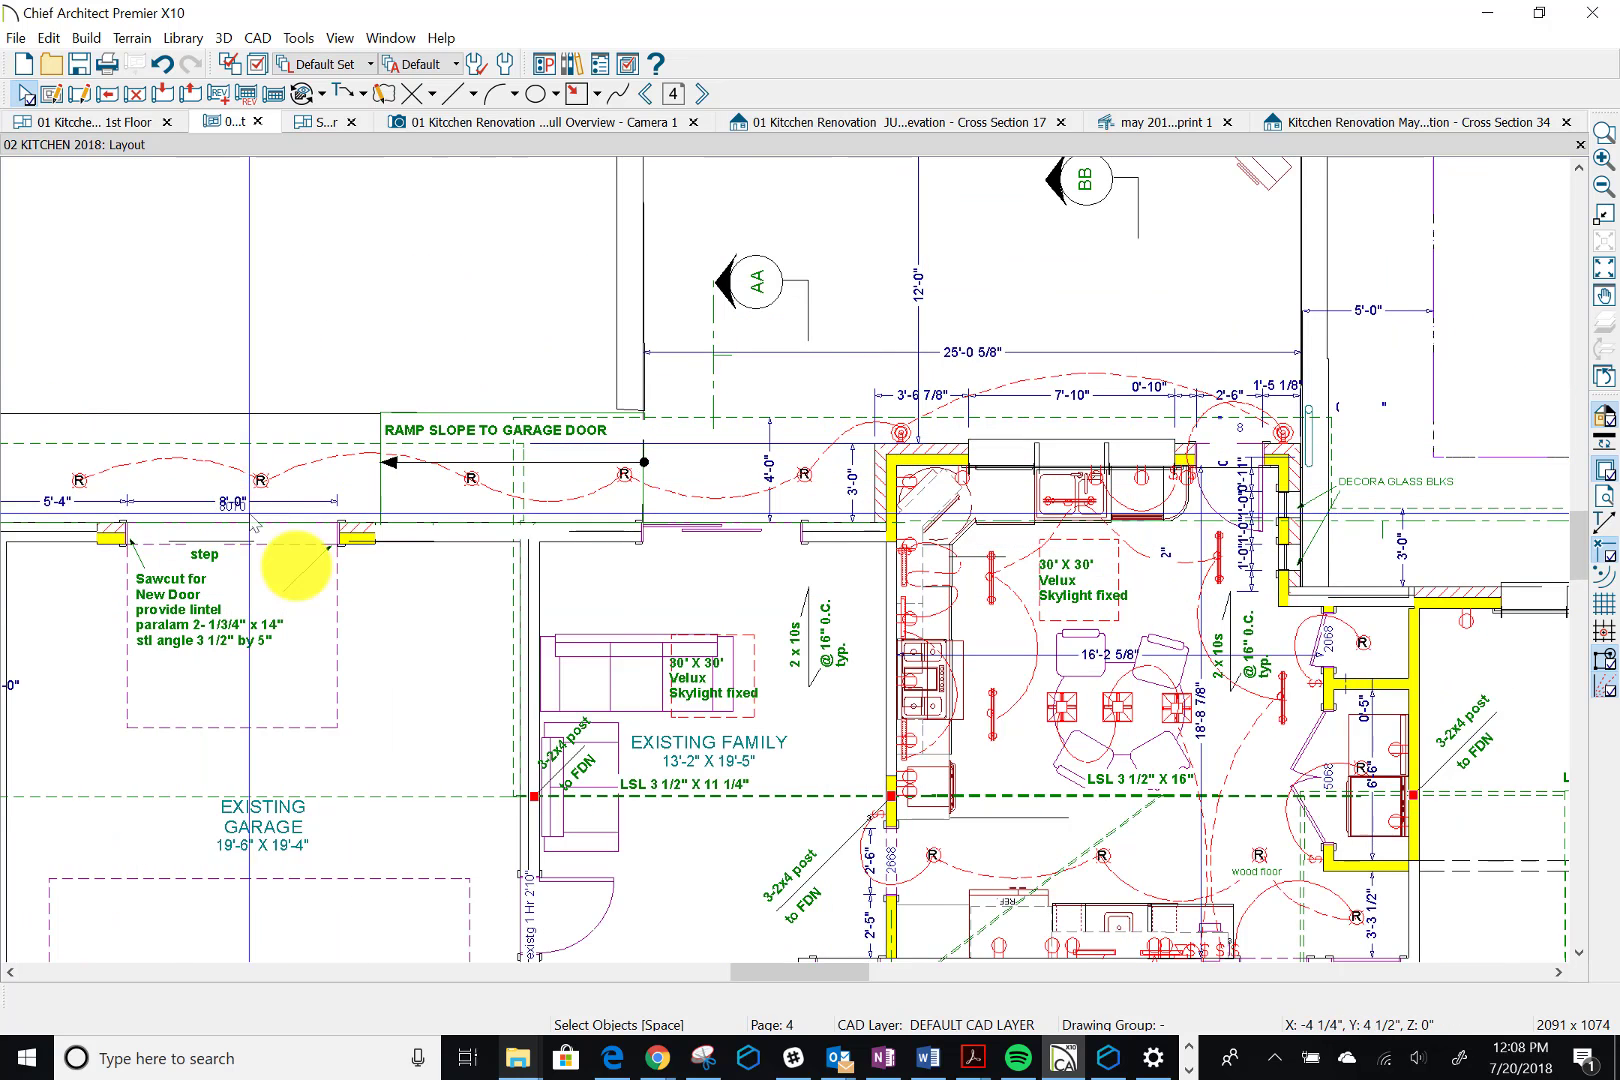
pyautogui.scroll(-3, 583, 575)
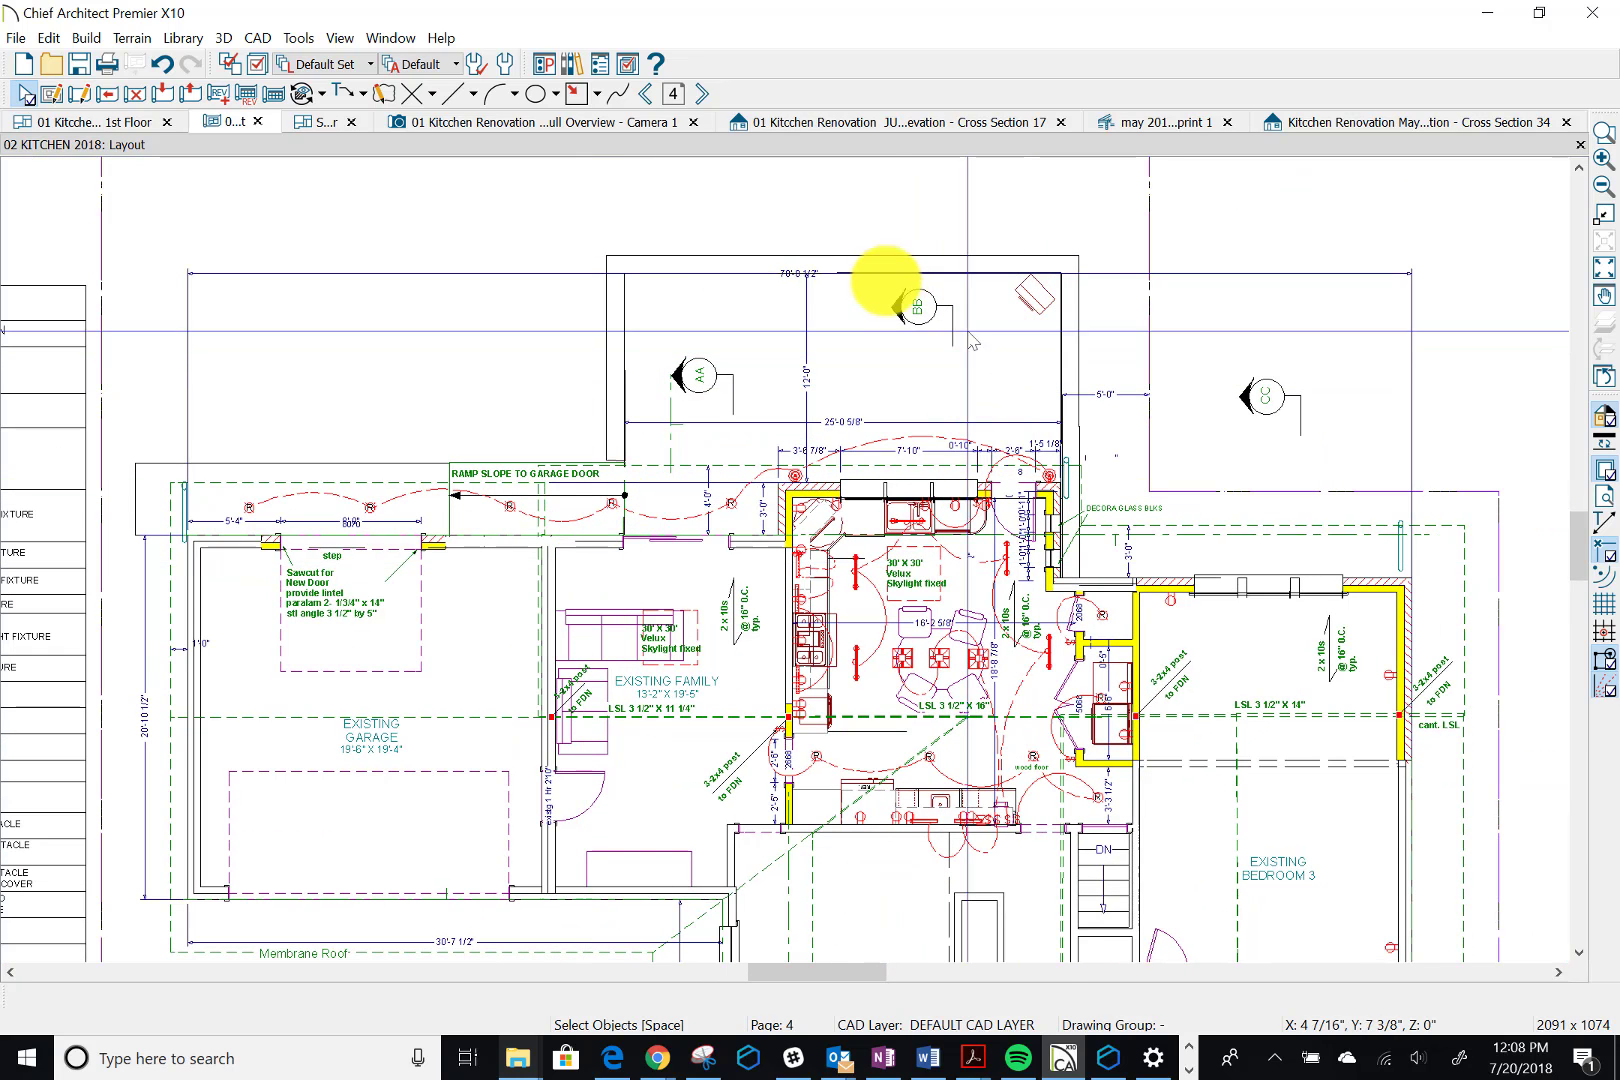
pyautogui.scroll(-4, 1030, 363)
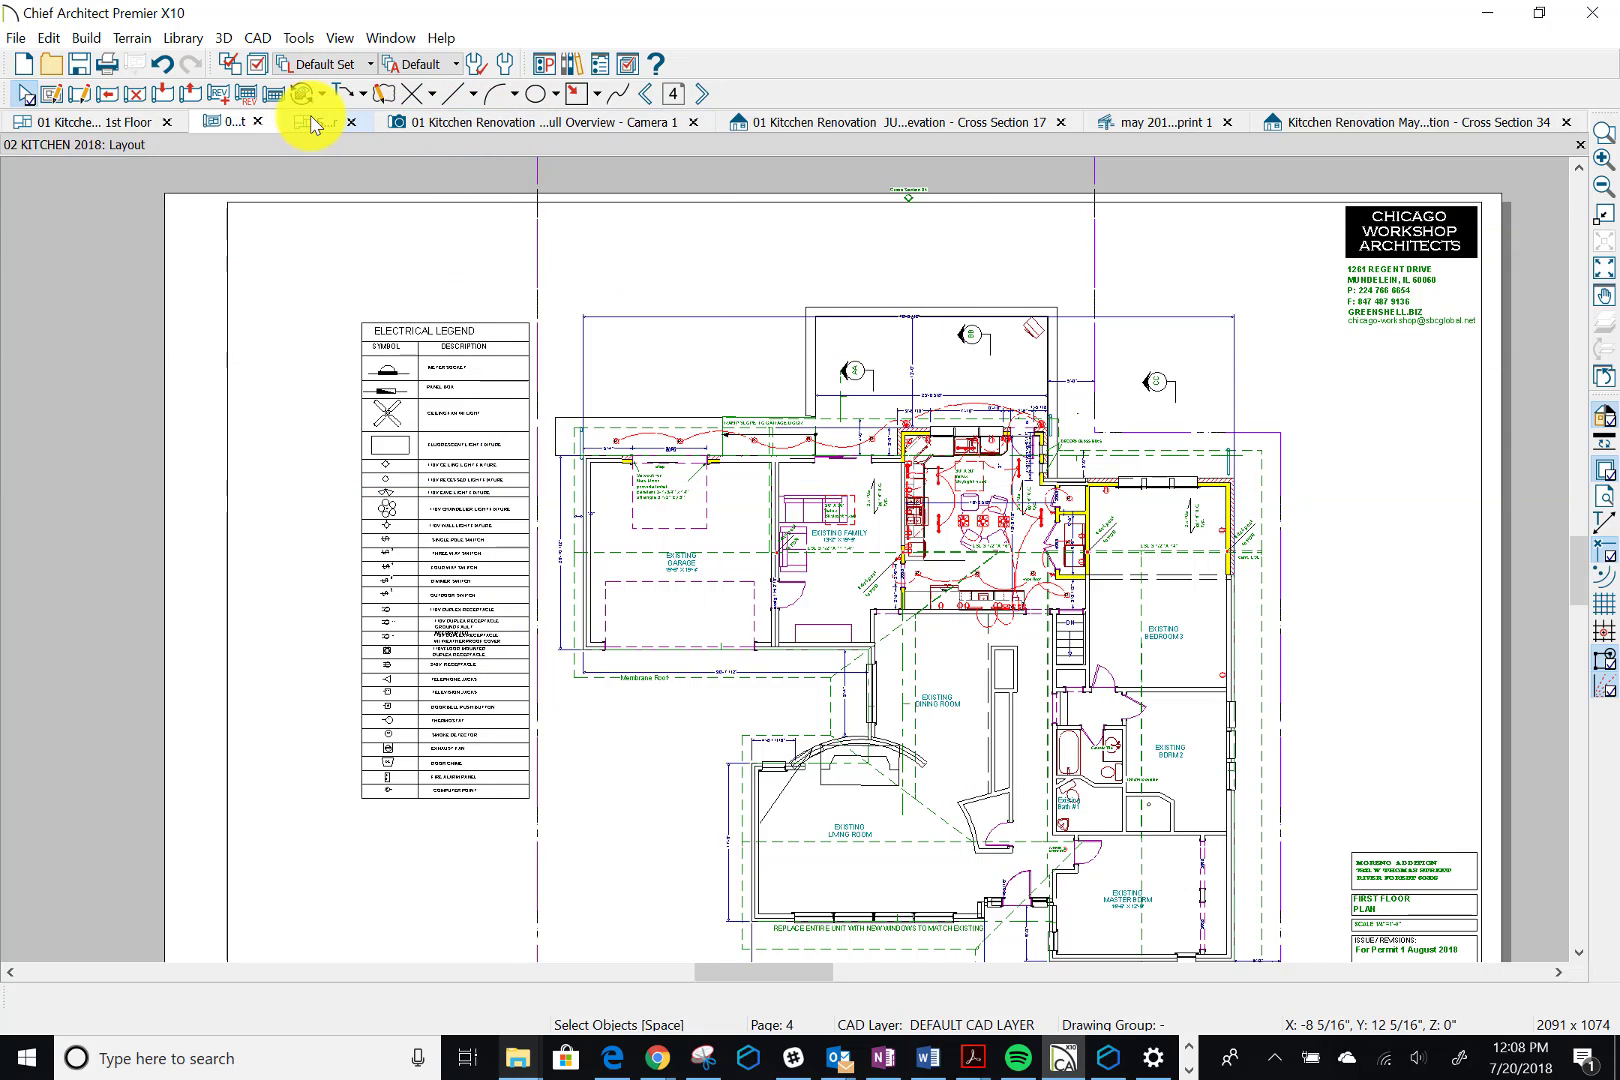
# Display the June 2018 first floor plan file with the Default Set layer set
pyautogui.click(98, 117)
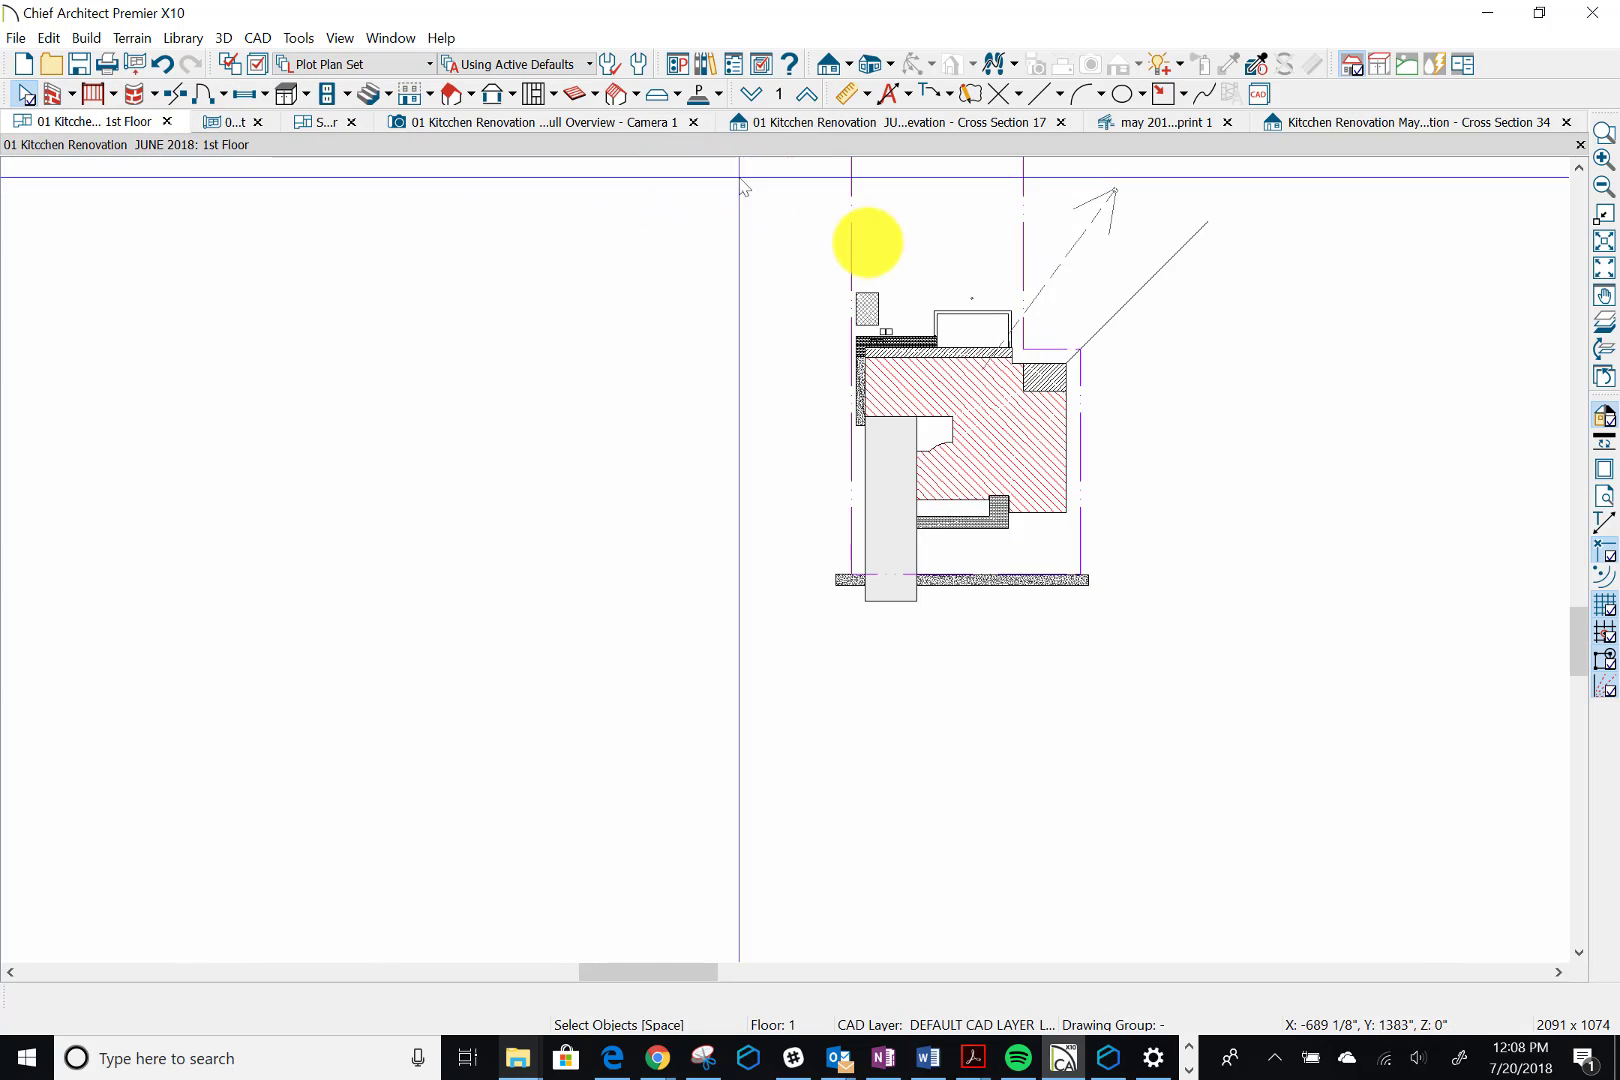
pyautogui.click(429, 64)
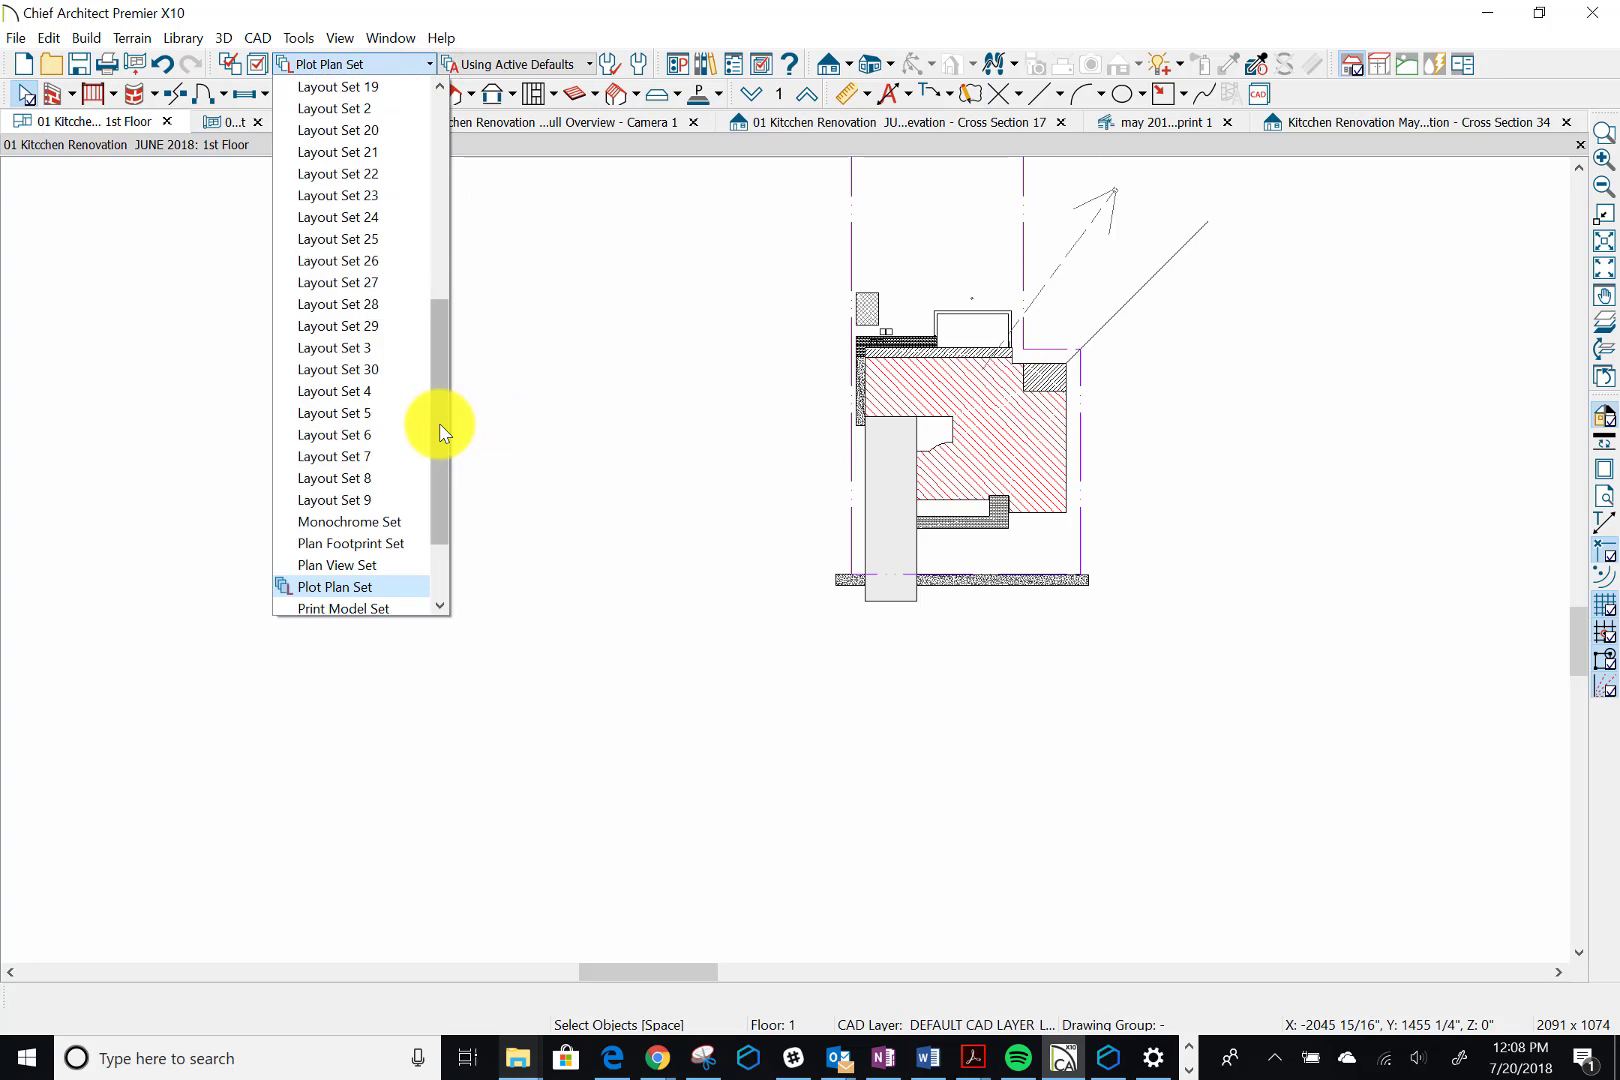
pyautogui.moveTo(439, 421); pyautogui.dragTo(470, 144)
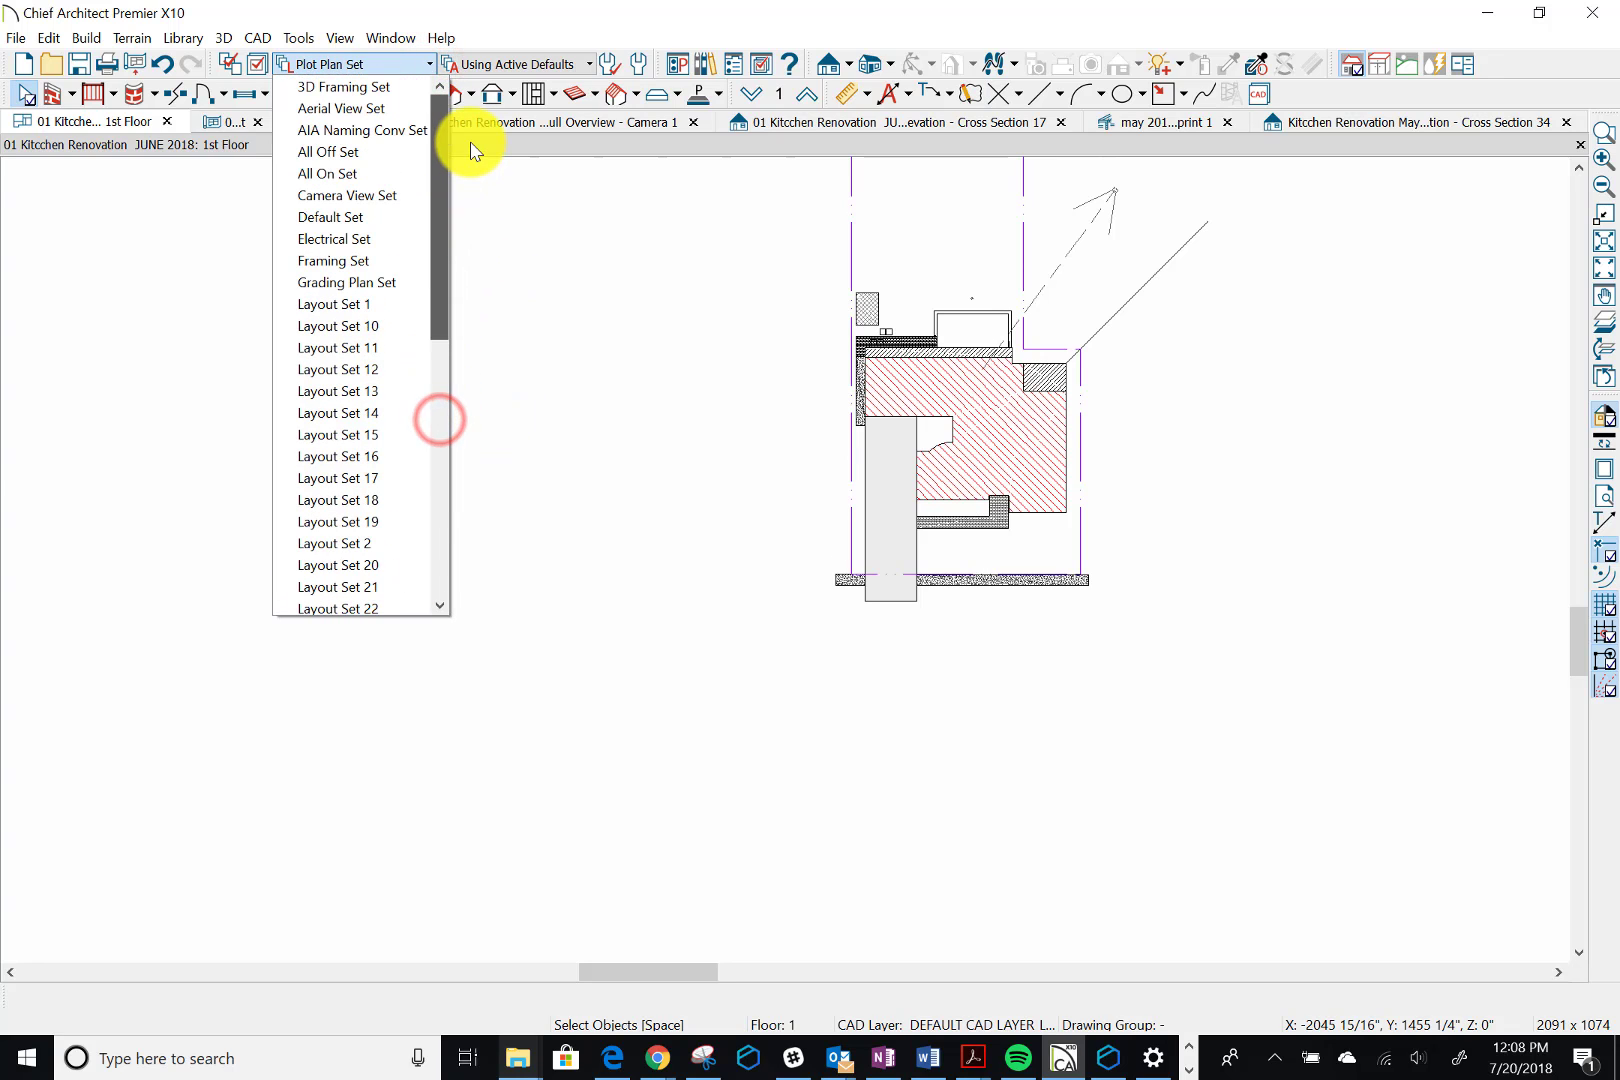
pyautogui.click(337, 220)
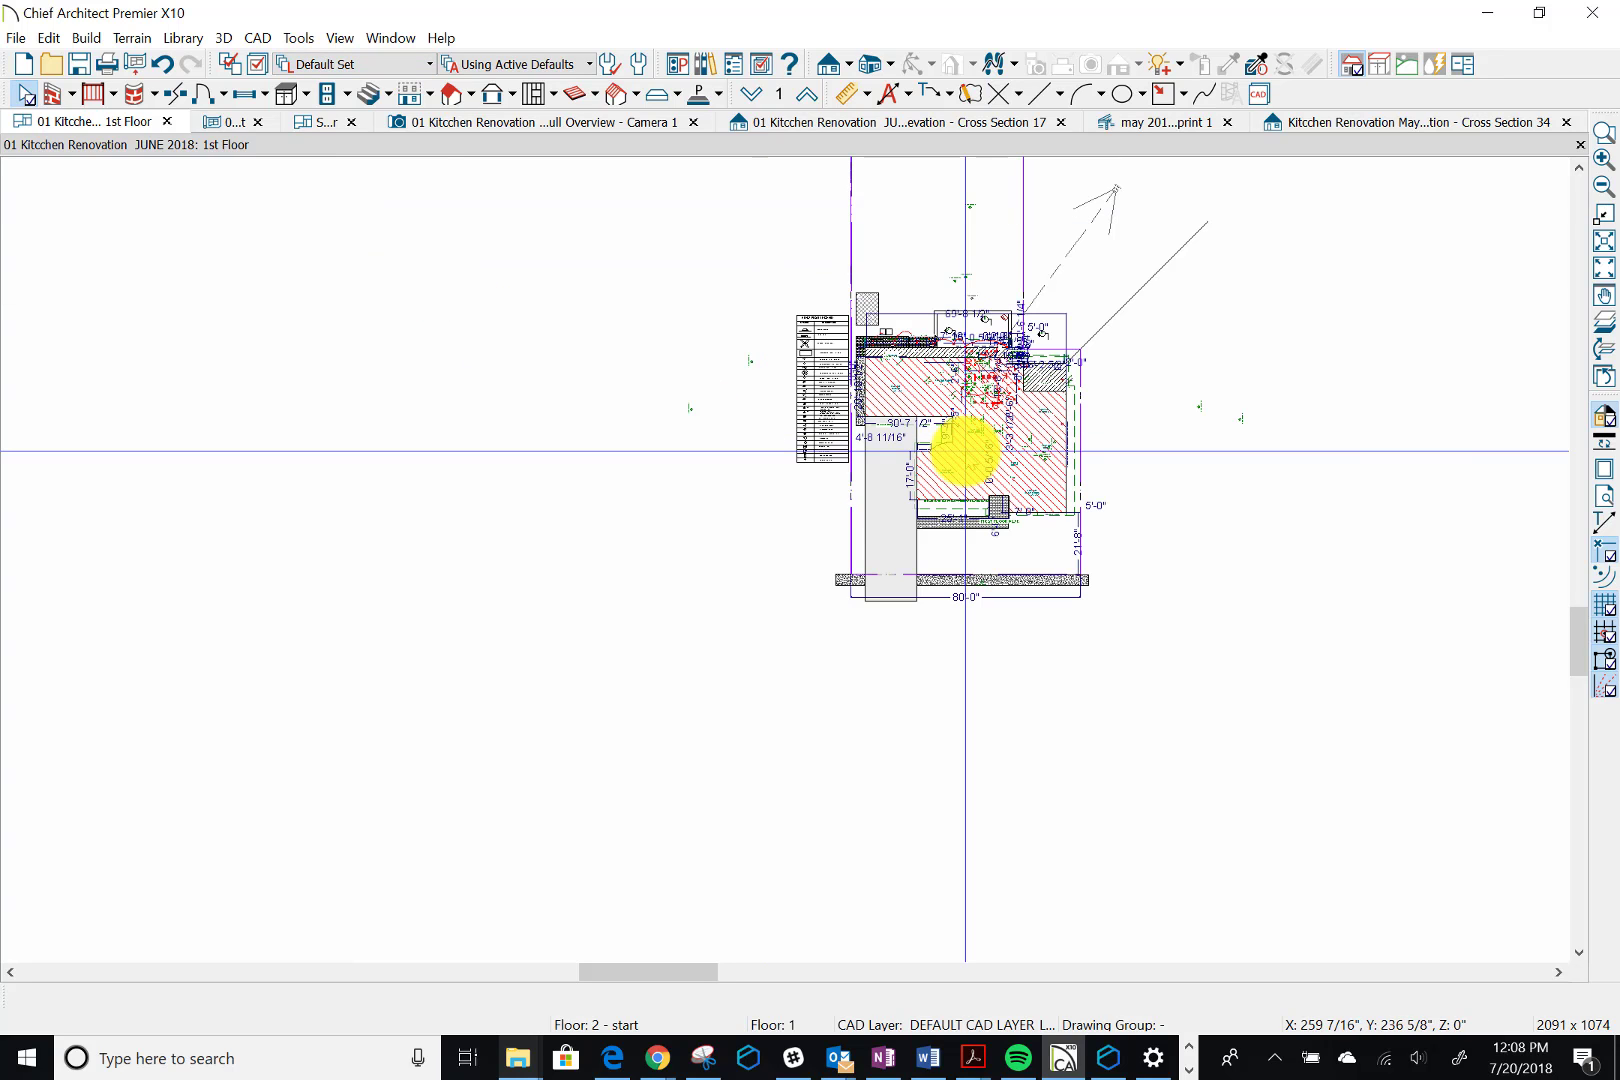
# Inspect the red-hatched house polyline's line style and available layers in its specification, and close it without changes
pyautogui.scroll(4, 1045, 463)
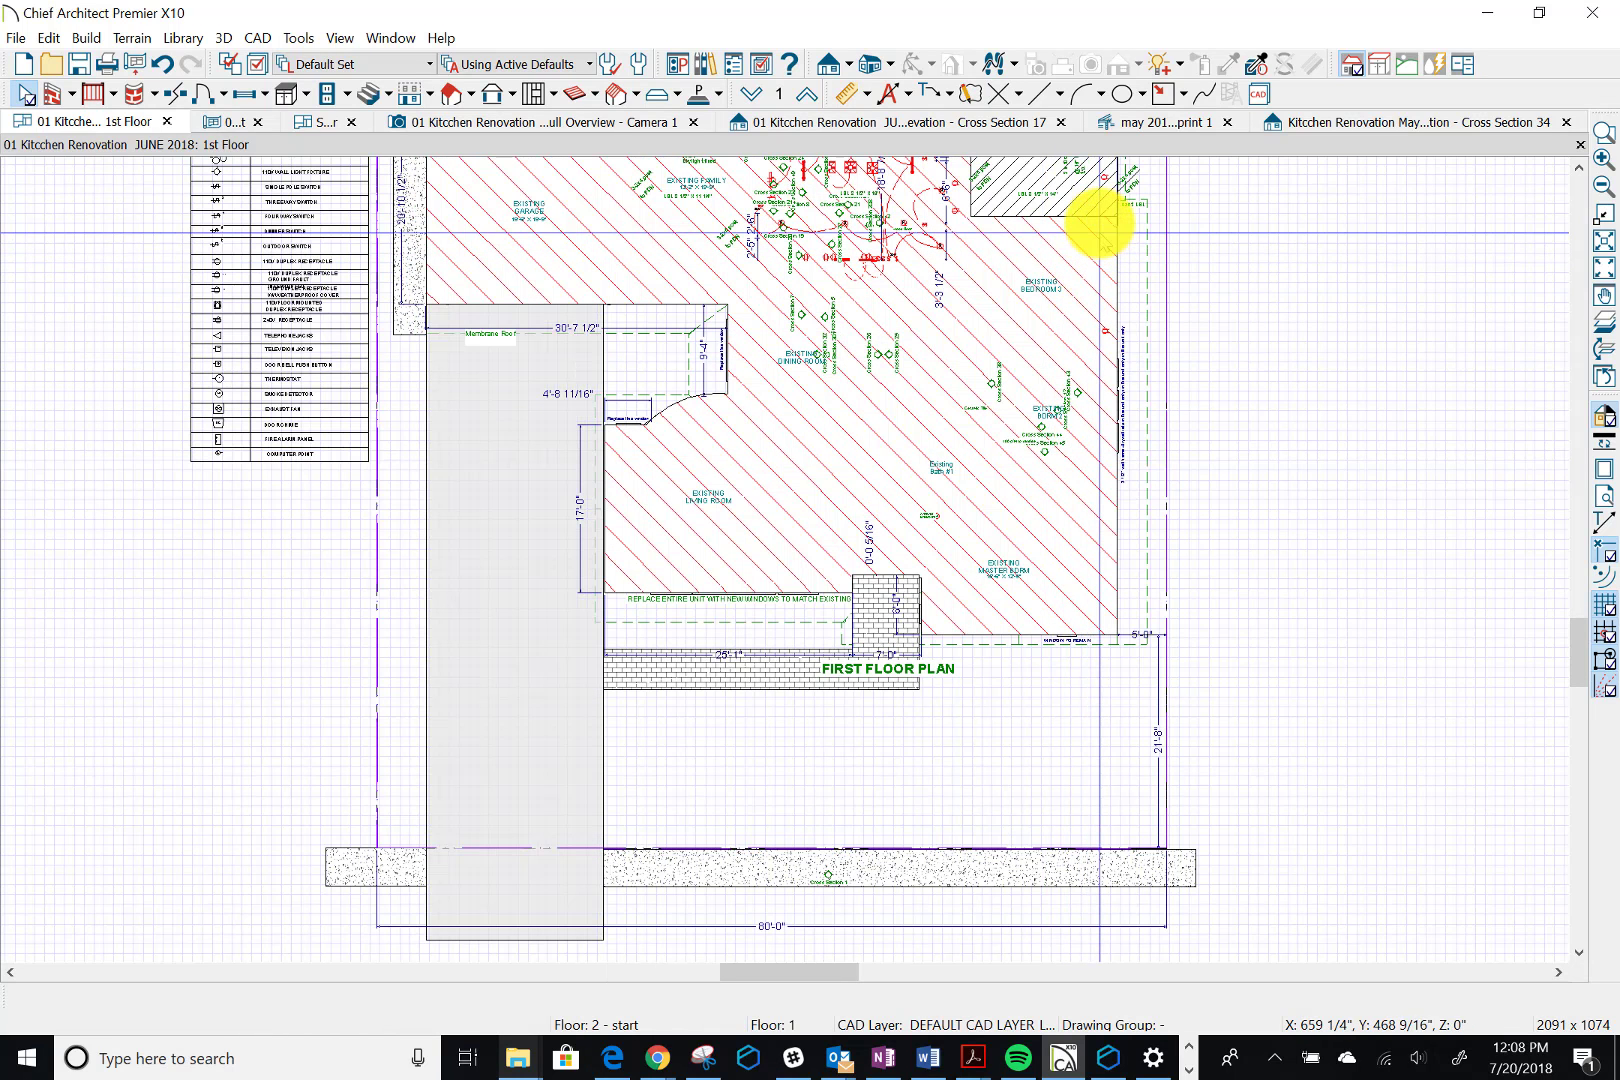
pyautogui.click(1099, 220)
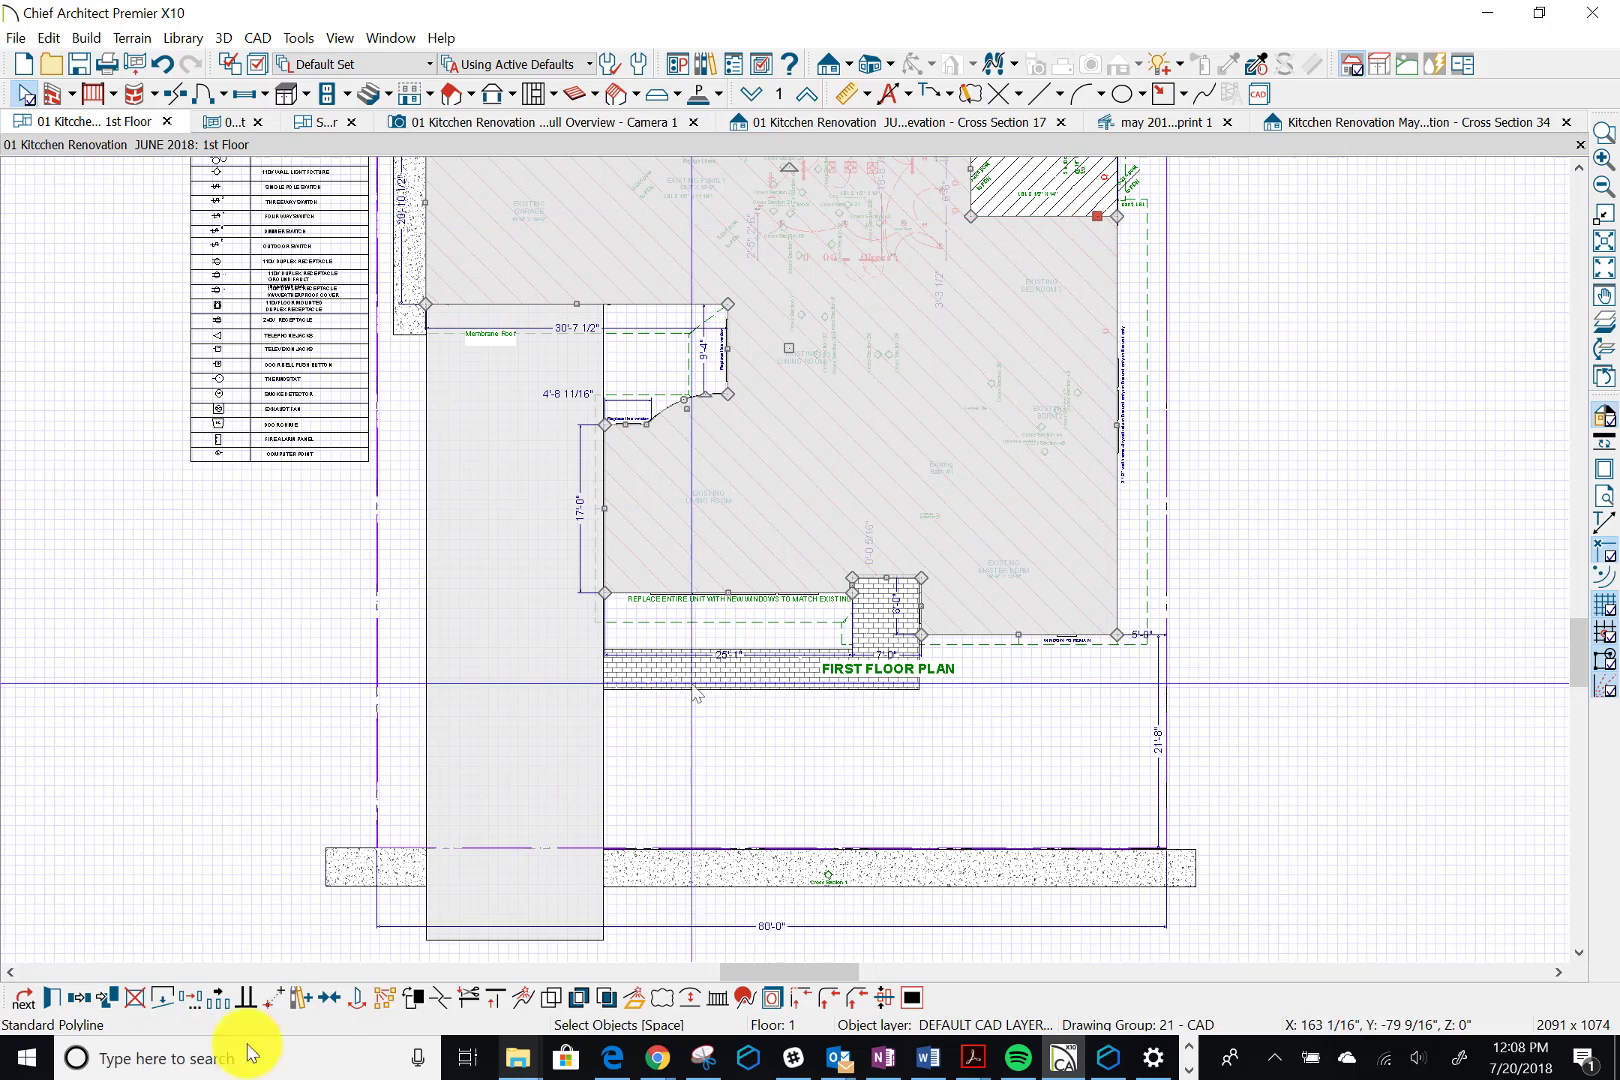
pyautogui.click(48, 1000)
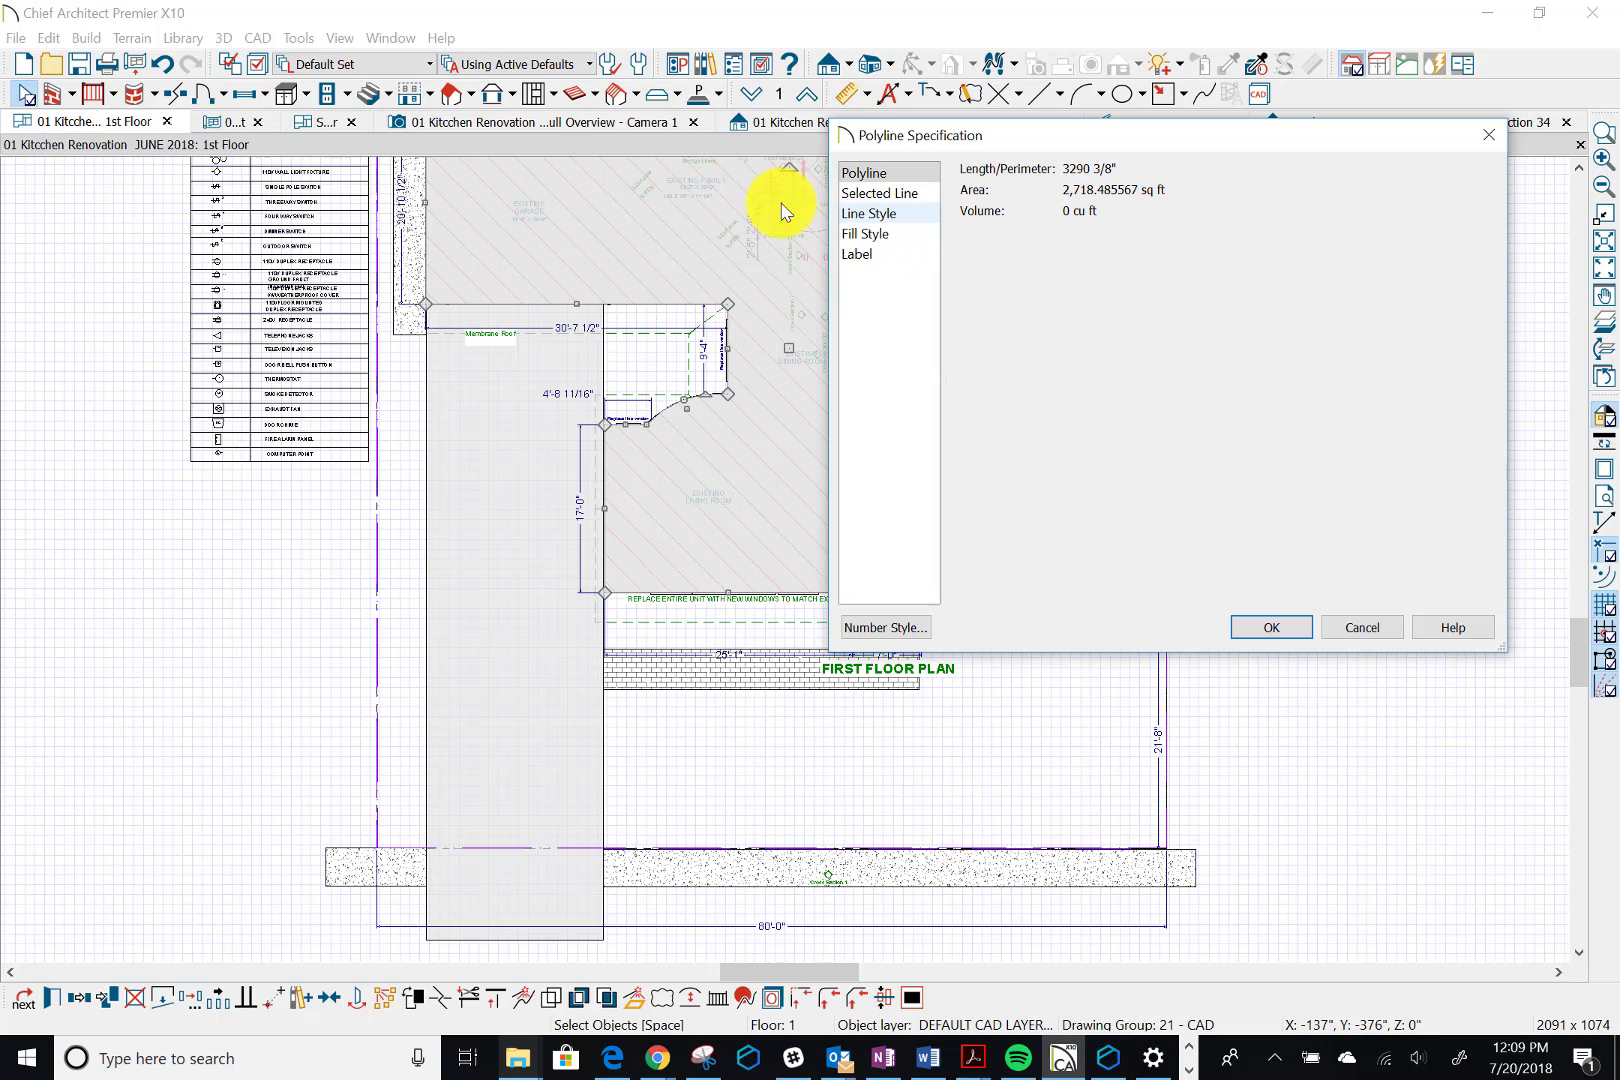
pyautogui.click(259, 65)
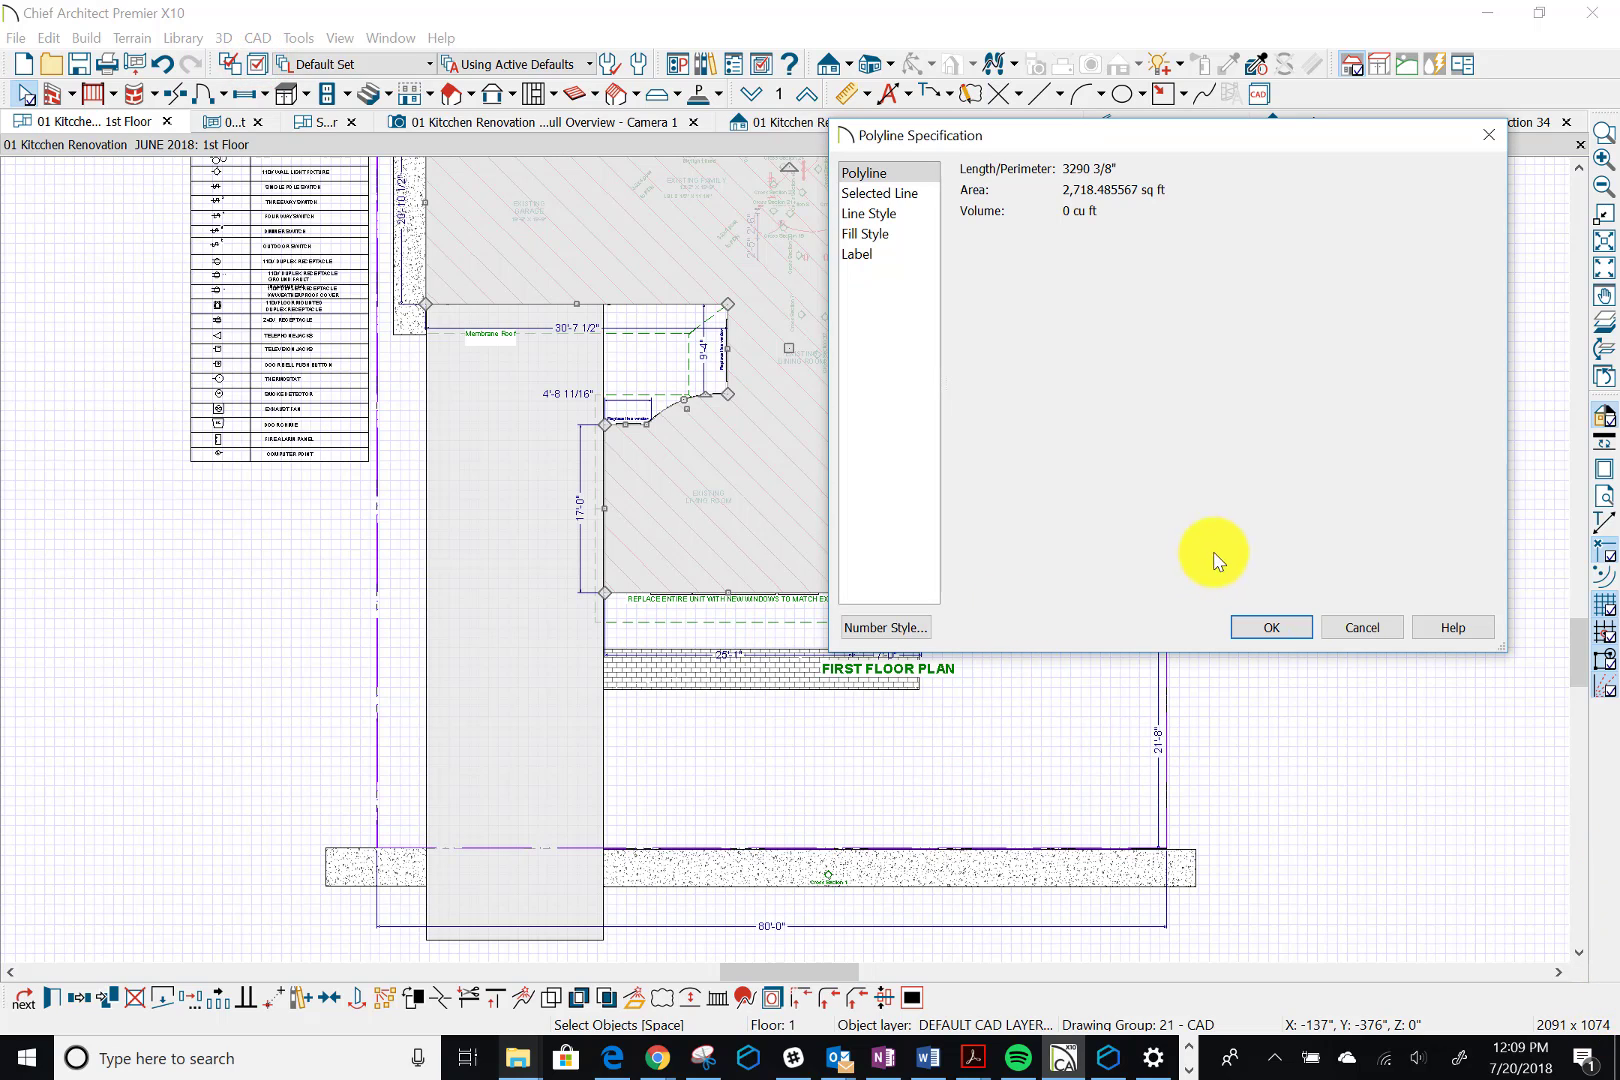
pyautogui.click(893, 215)
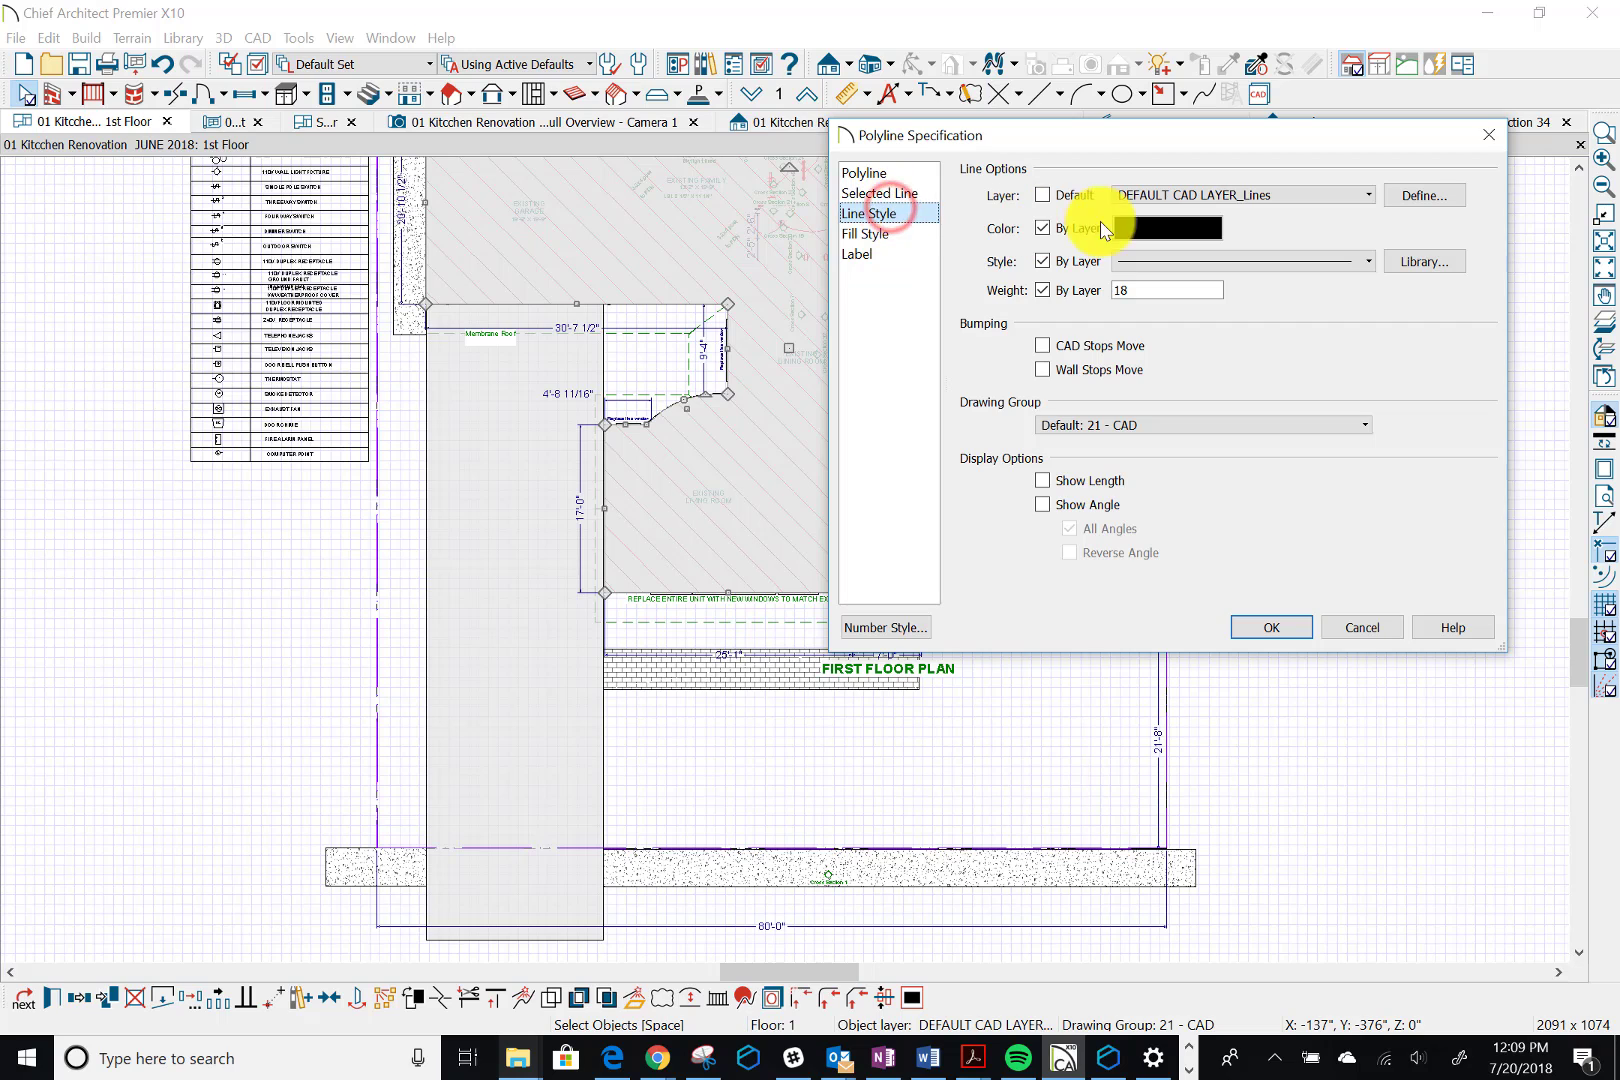
pyautogui.click(1367, 195)
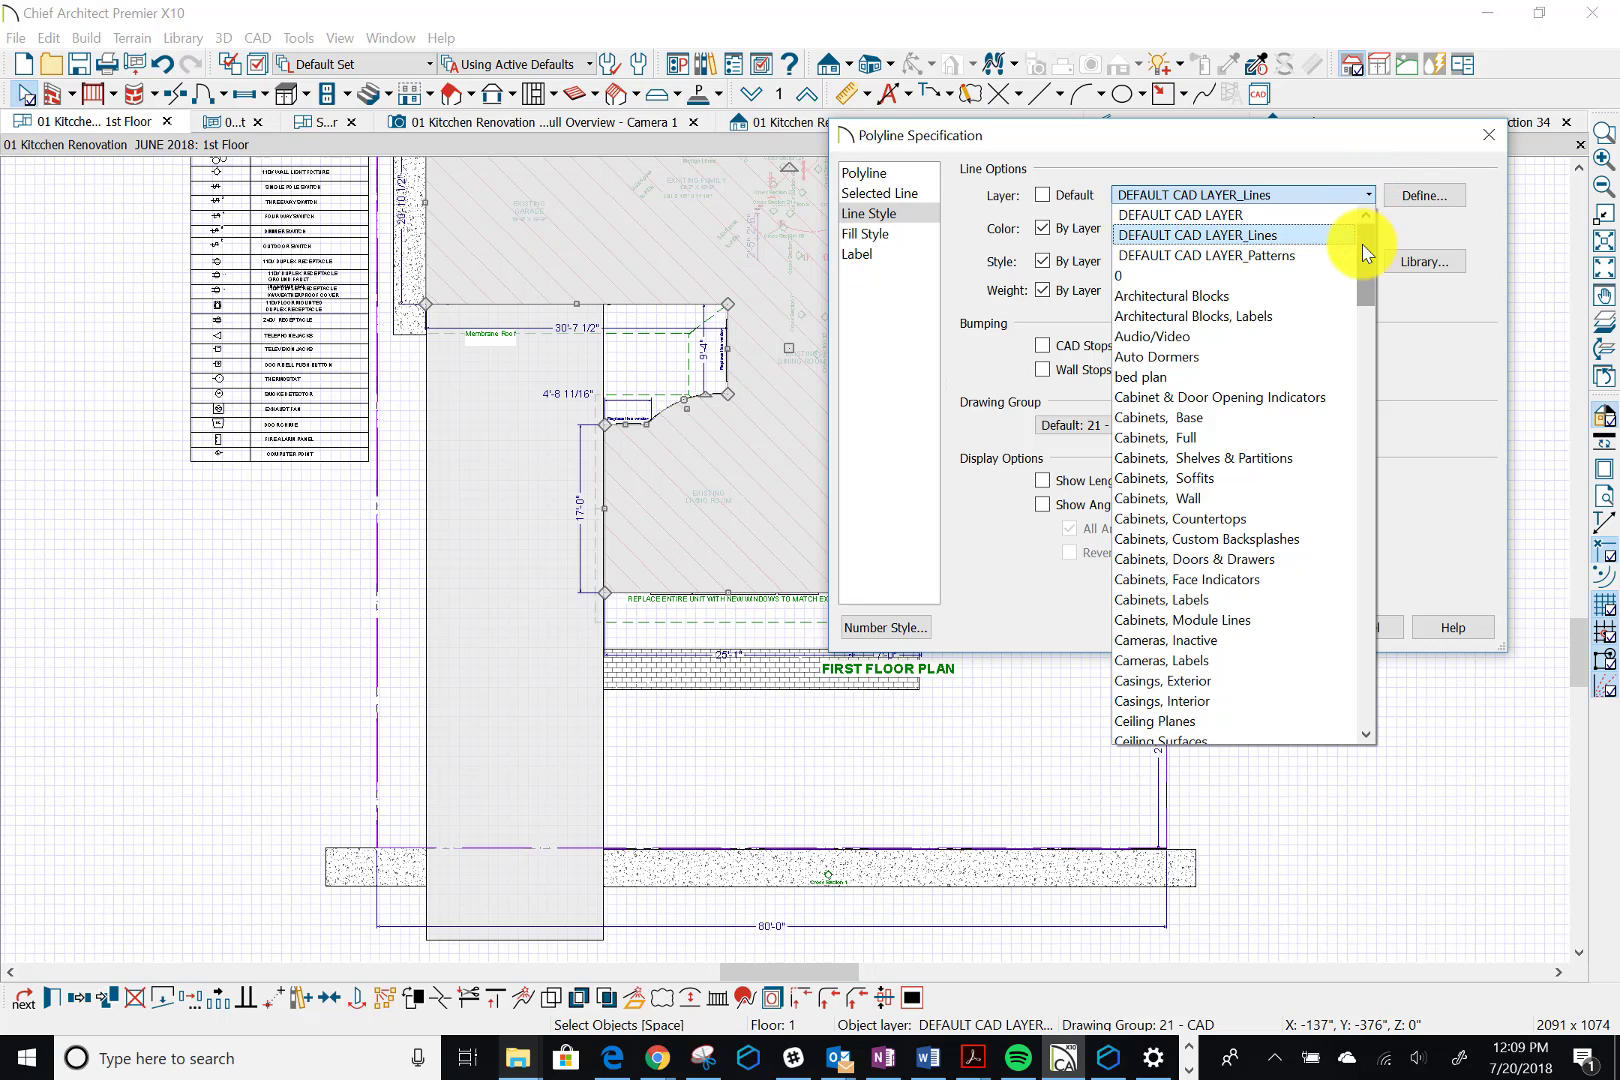
pyautogui.moveTo(1365, 252); pyautogui.dragTo(1323, 250)
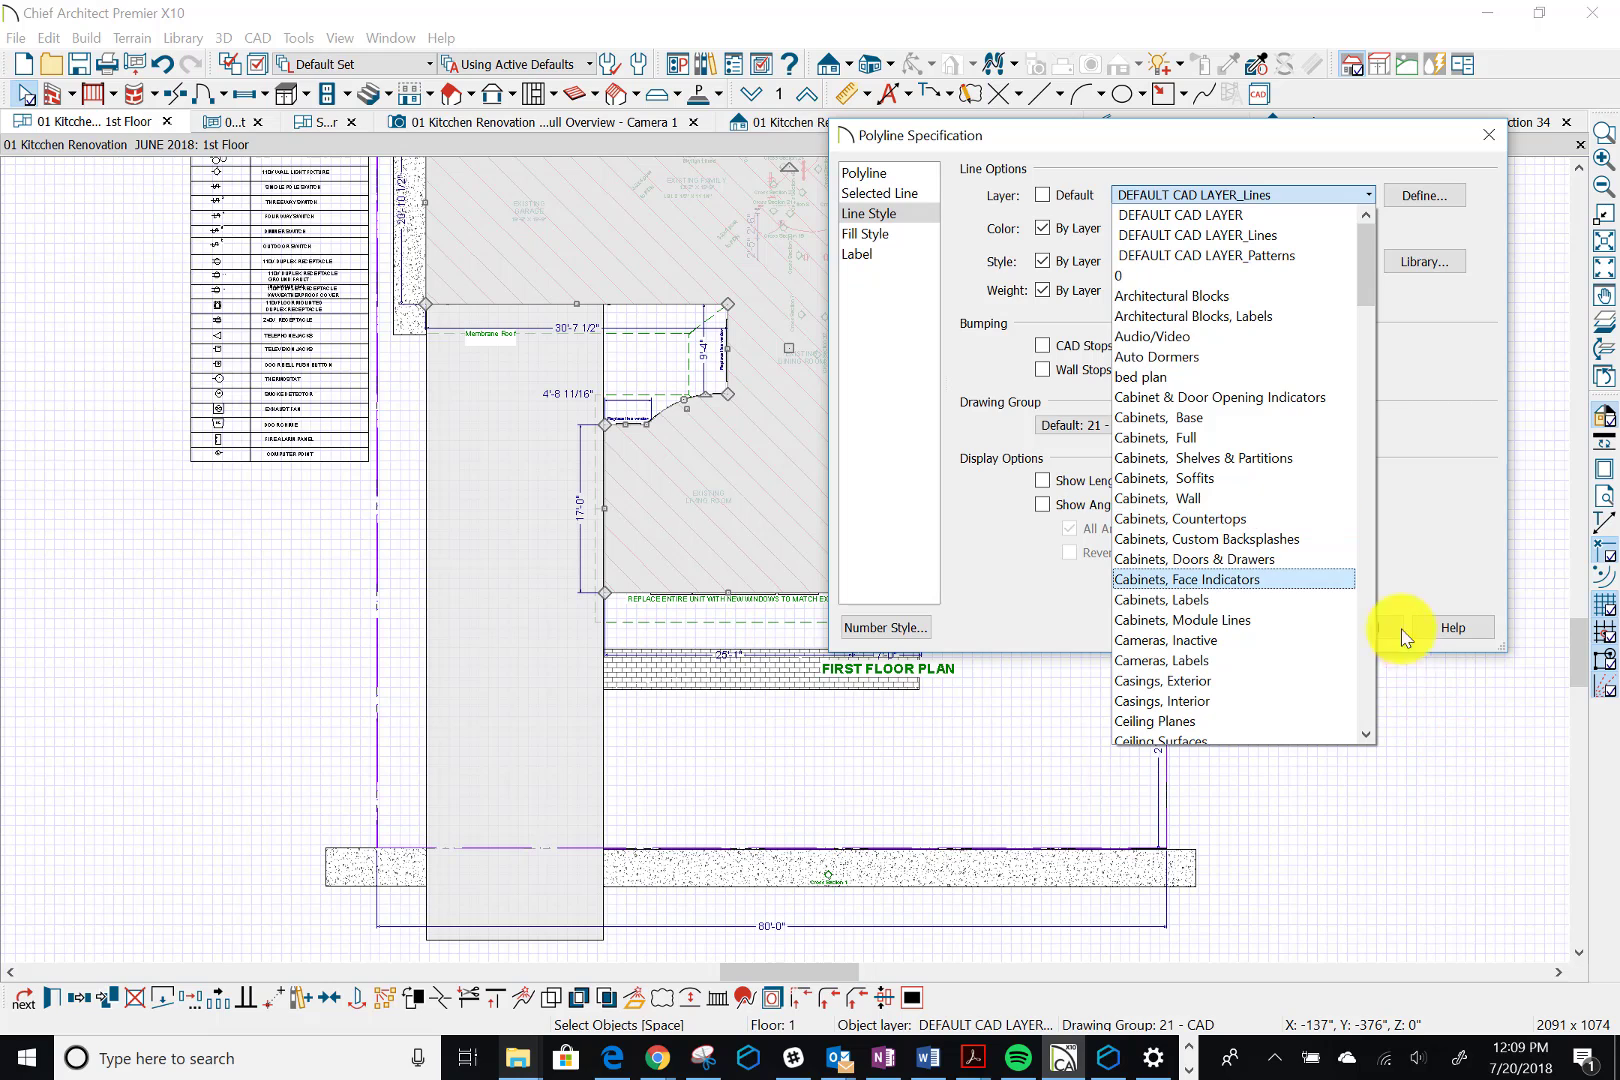
pyautogui.click(1412, 682)
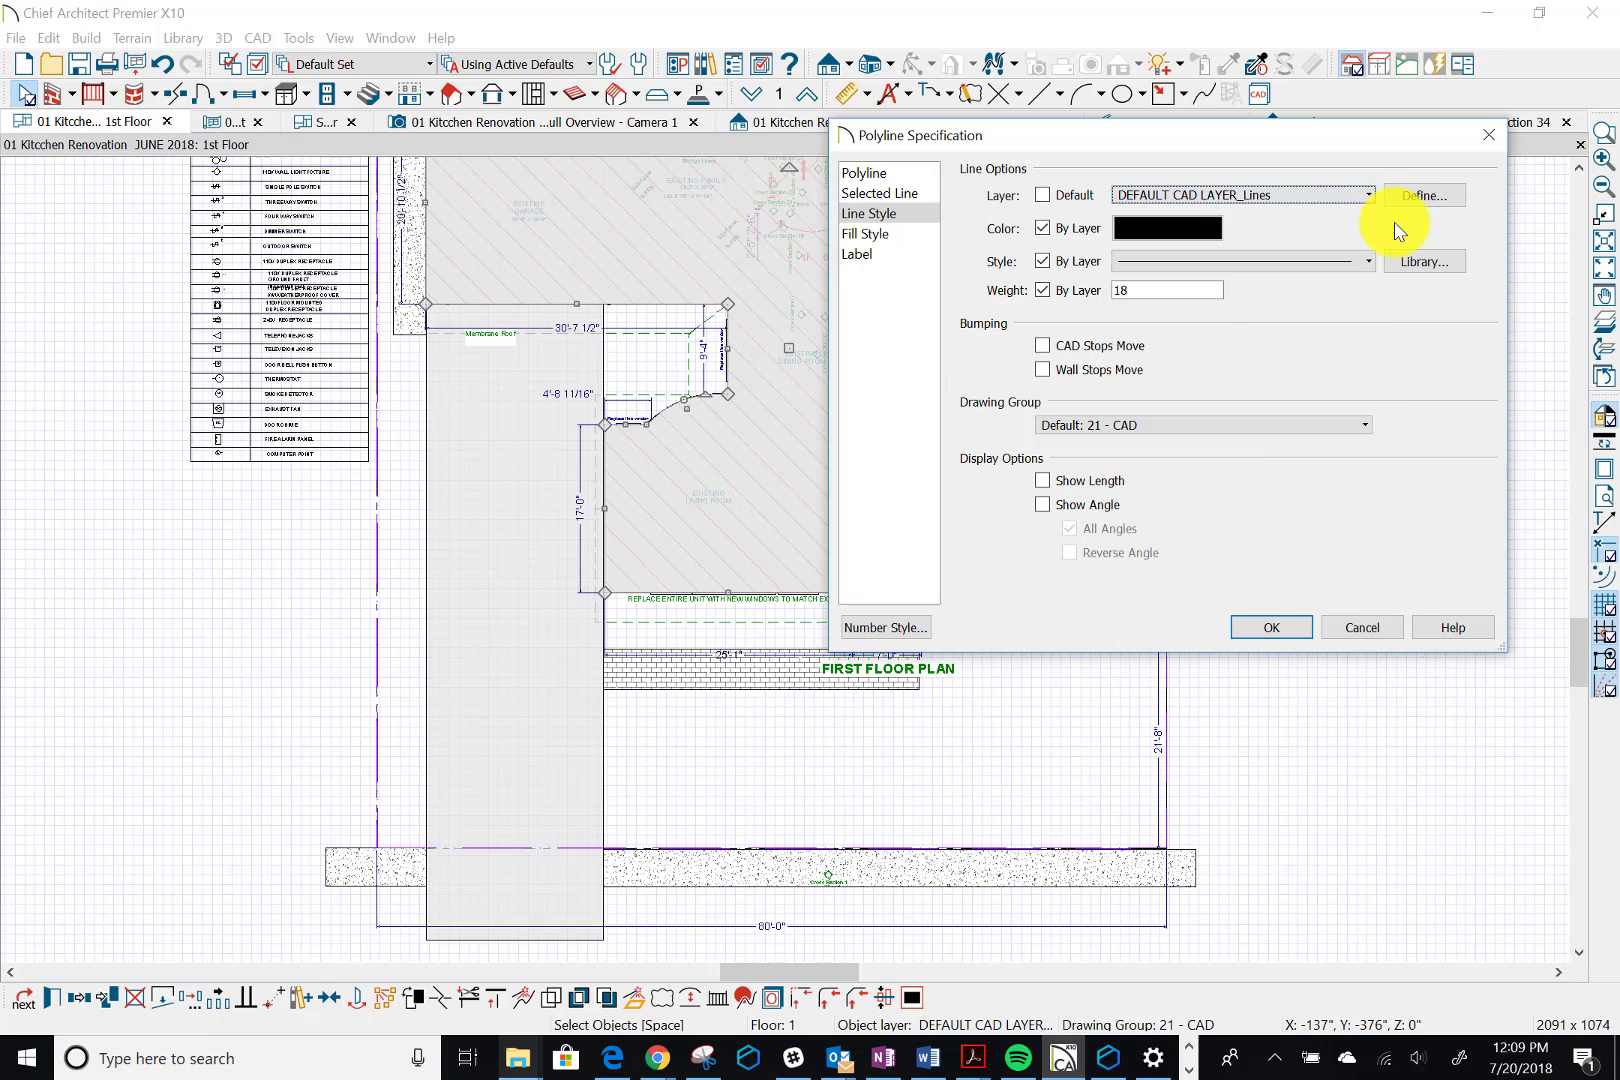
pyautogui.click(1362, 624)
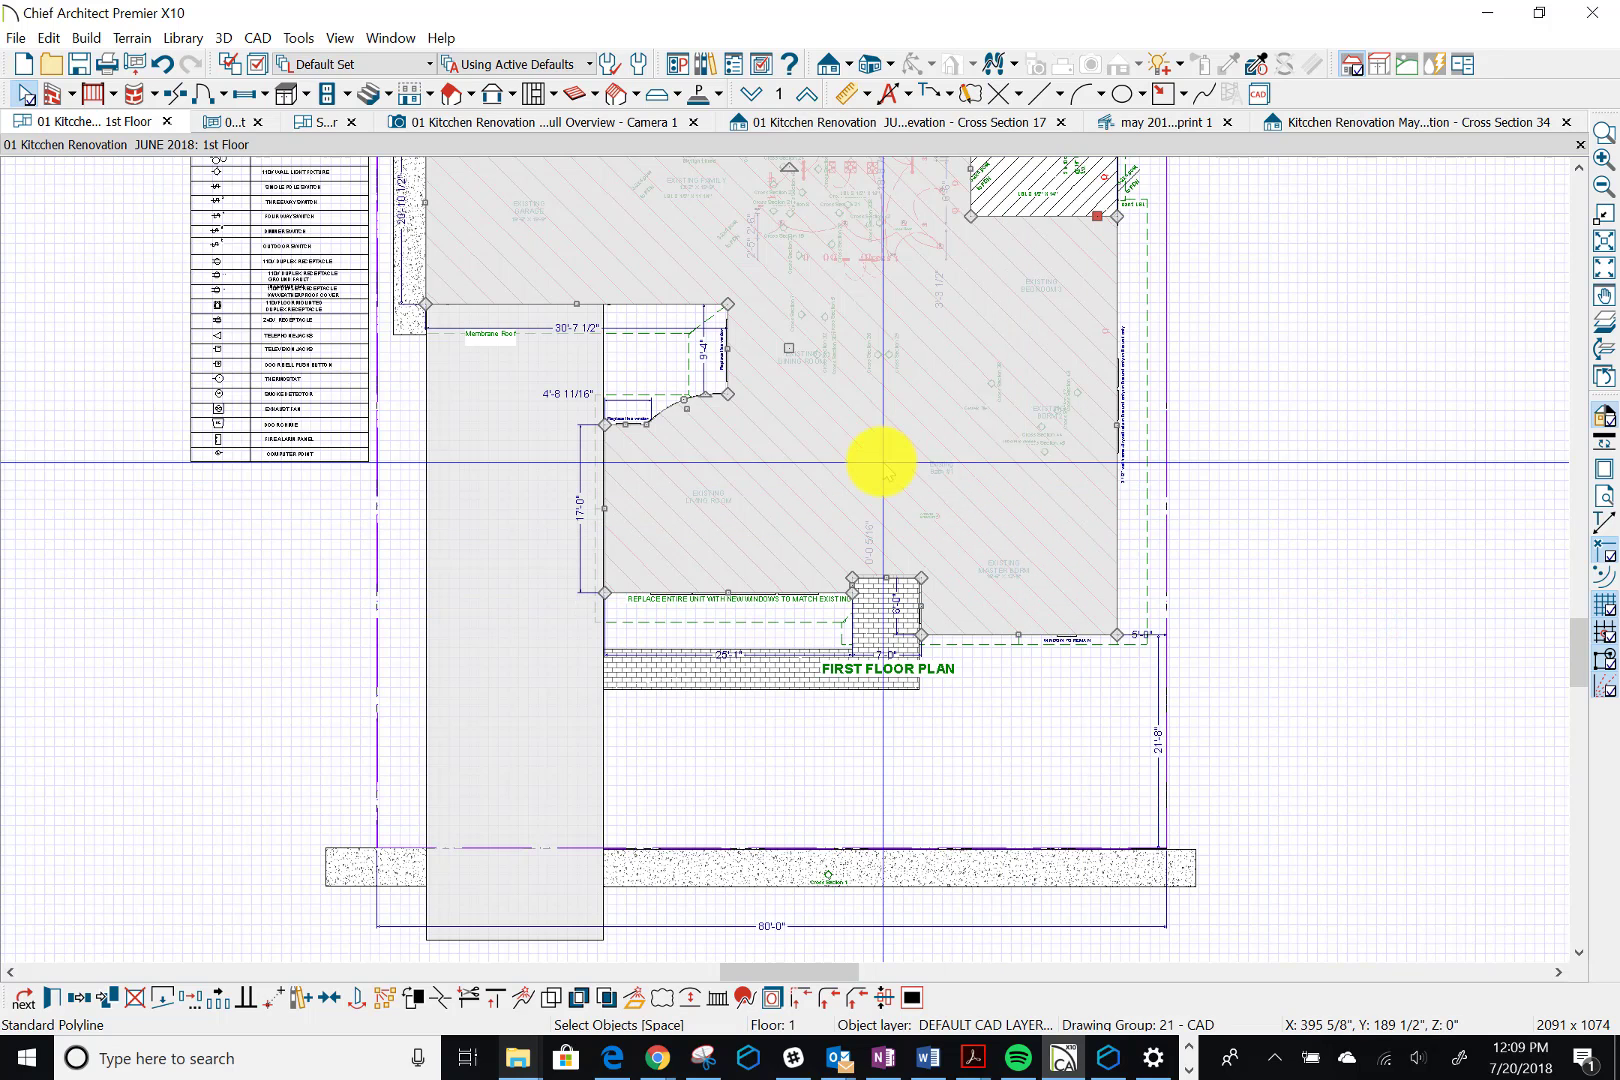
# Duplicate DEFAULT CAD LAYER in the layer display options and name the copy DEFAULT CAD LAYER SITE
pyautogui.click(257, 67)
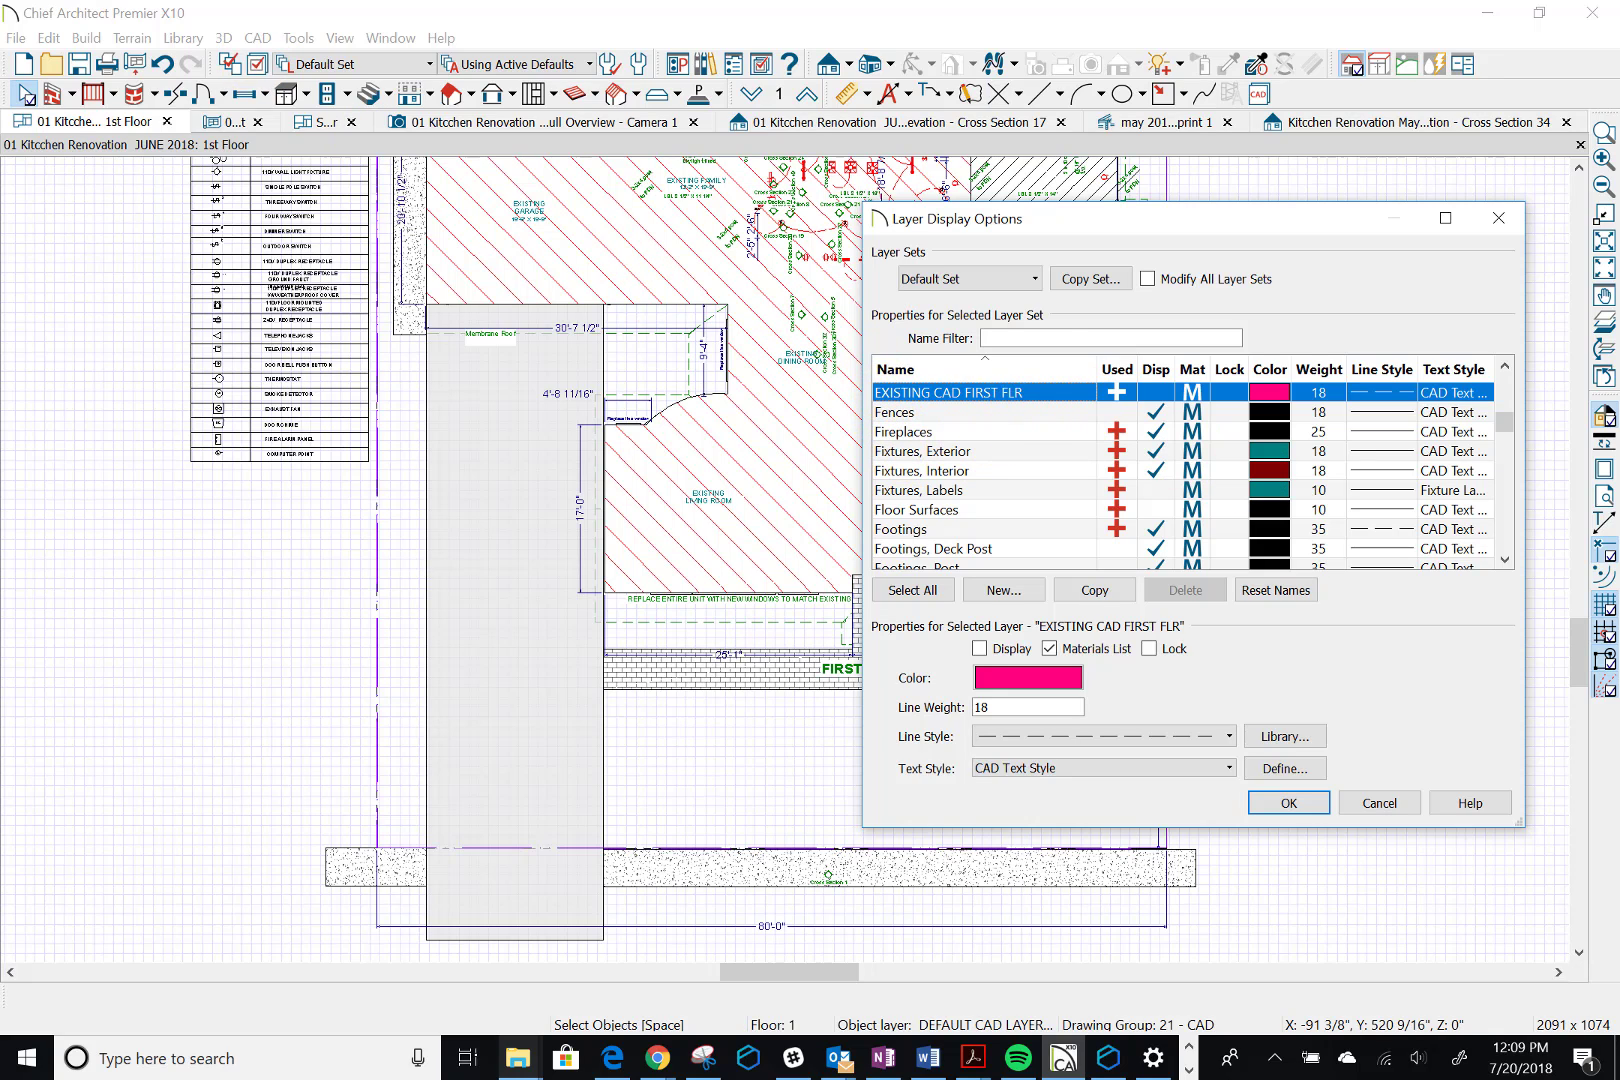
pyautogui.moveTo(1497, 430); pyautogui.dragTo(1496, 361)
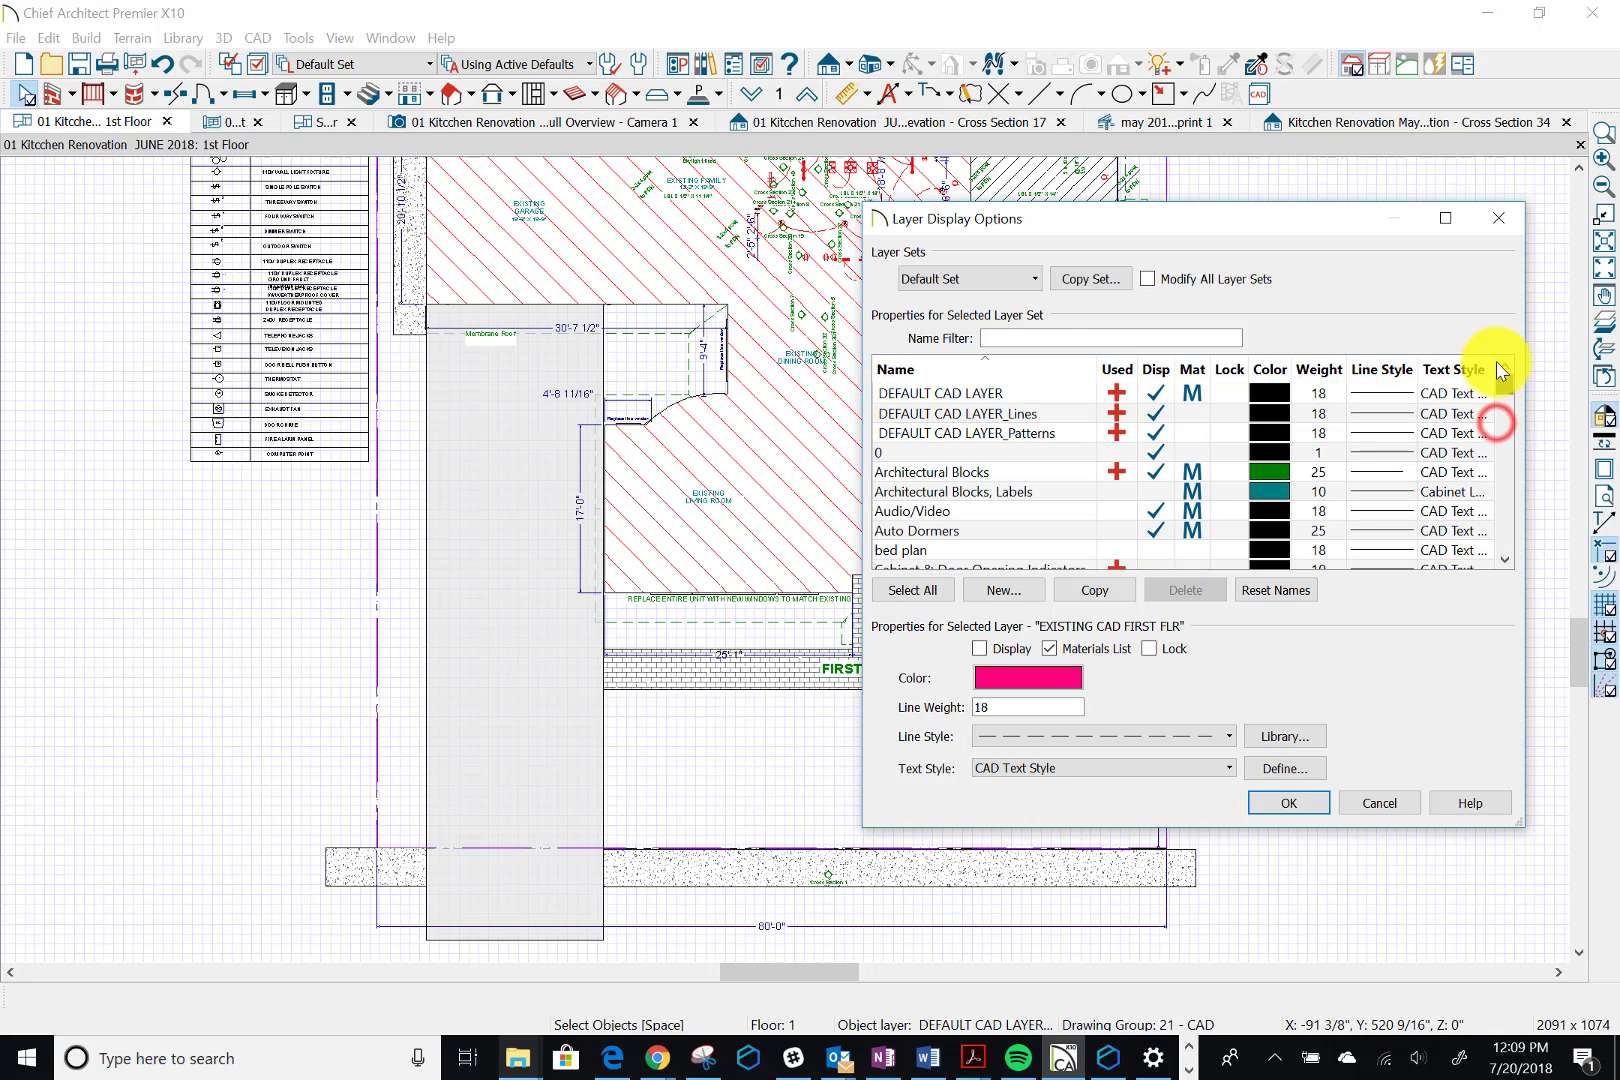
pyautogui.click(958, 395)
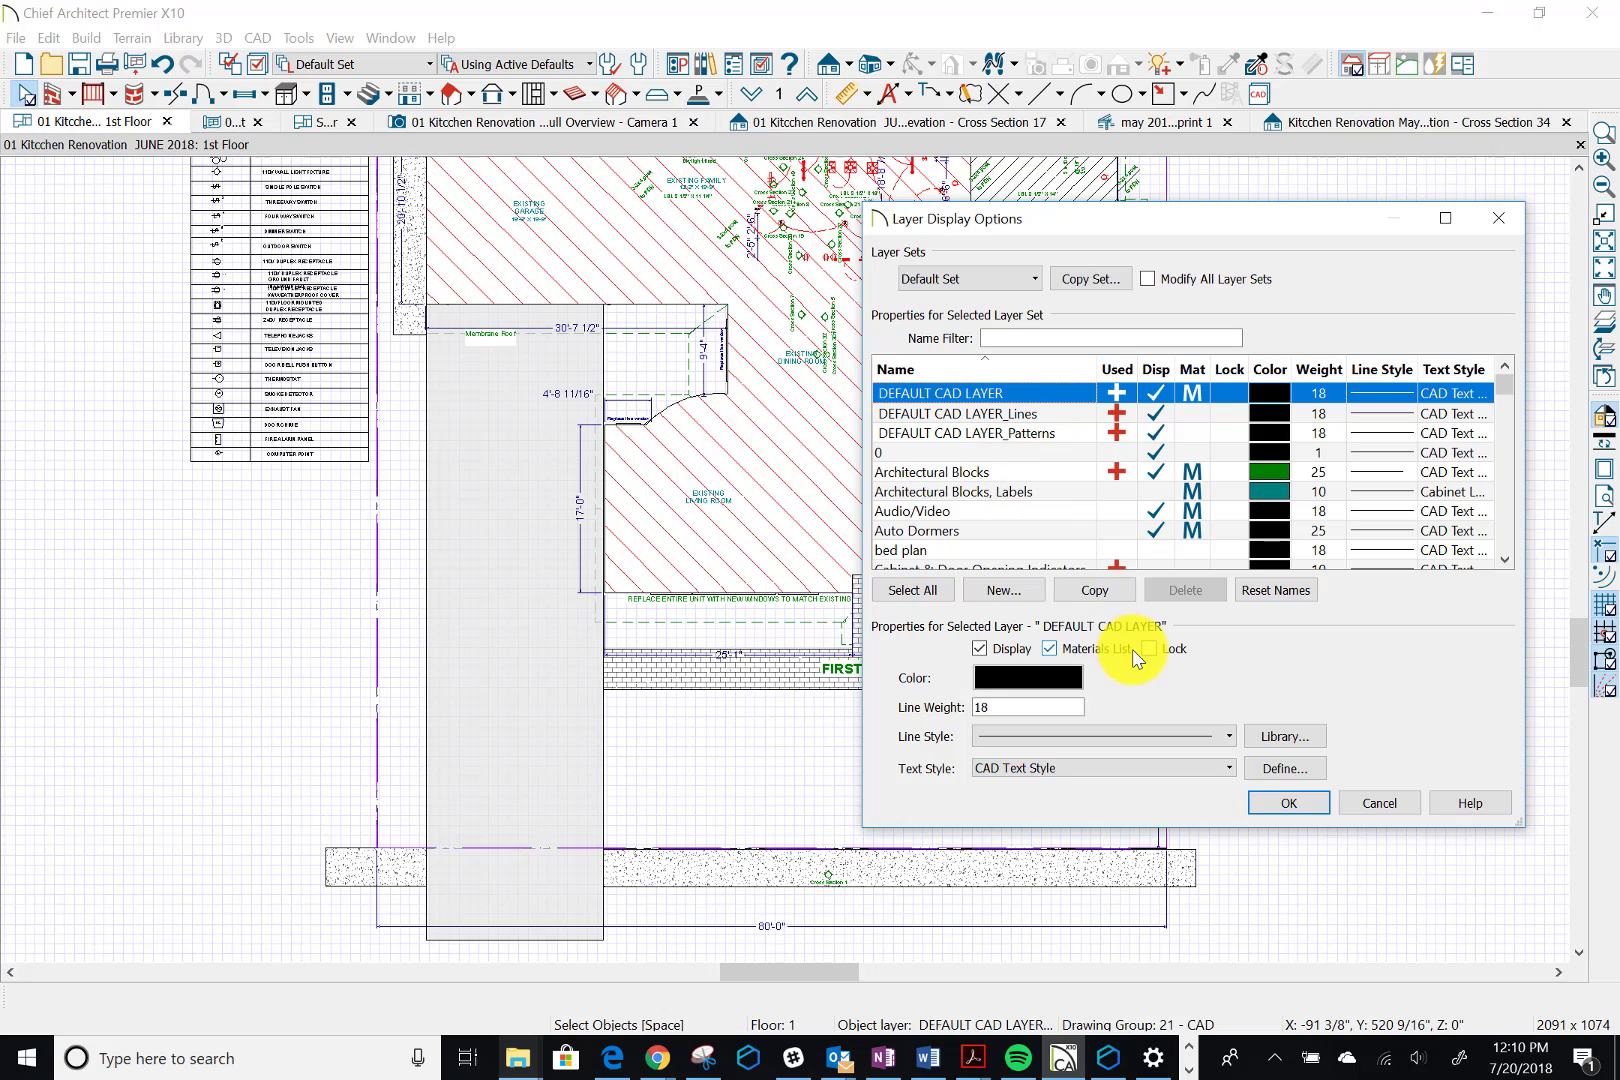
pyautogui.click(1083, 592)
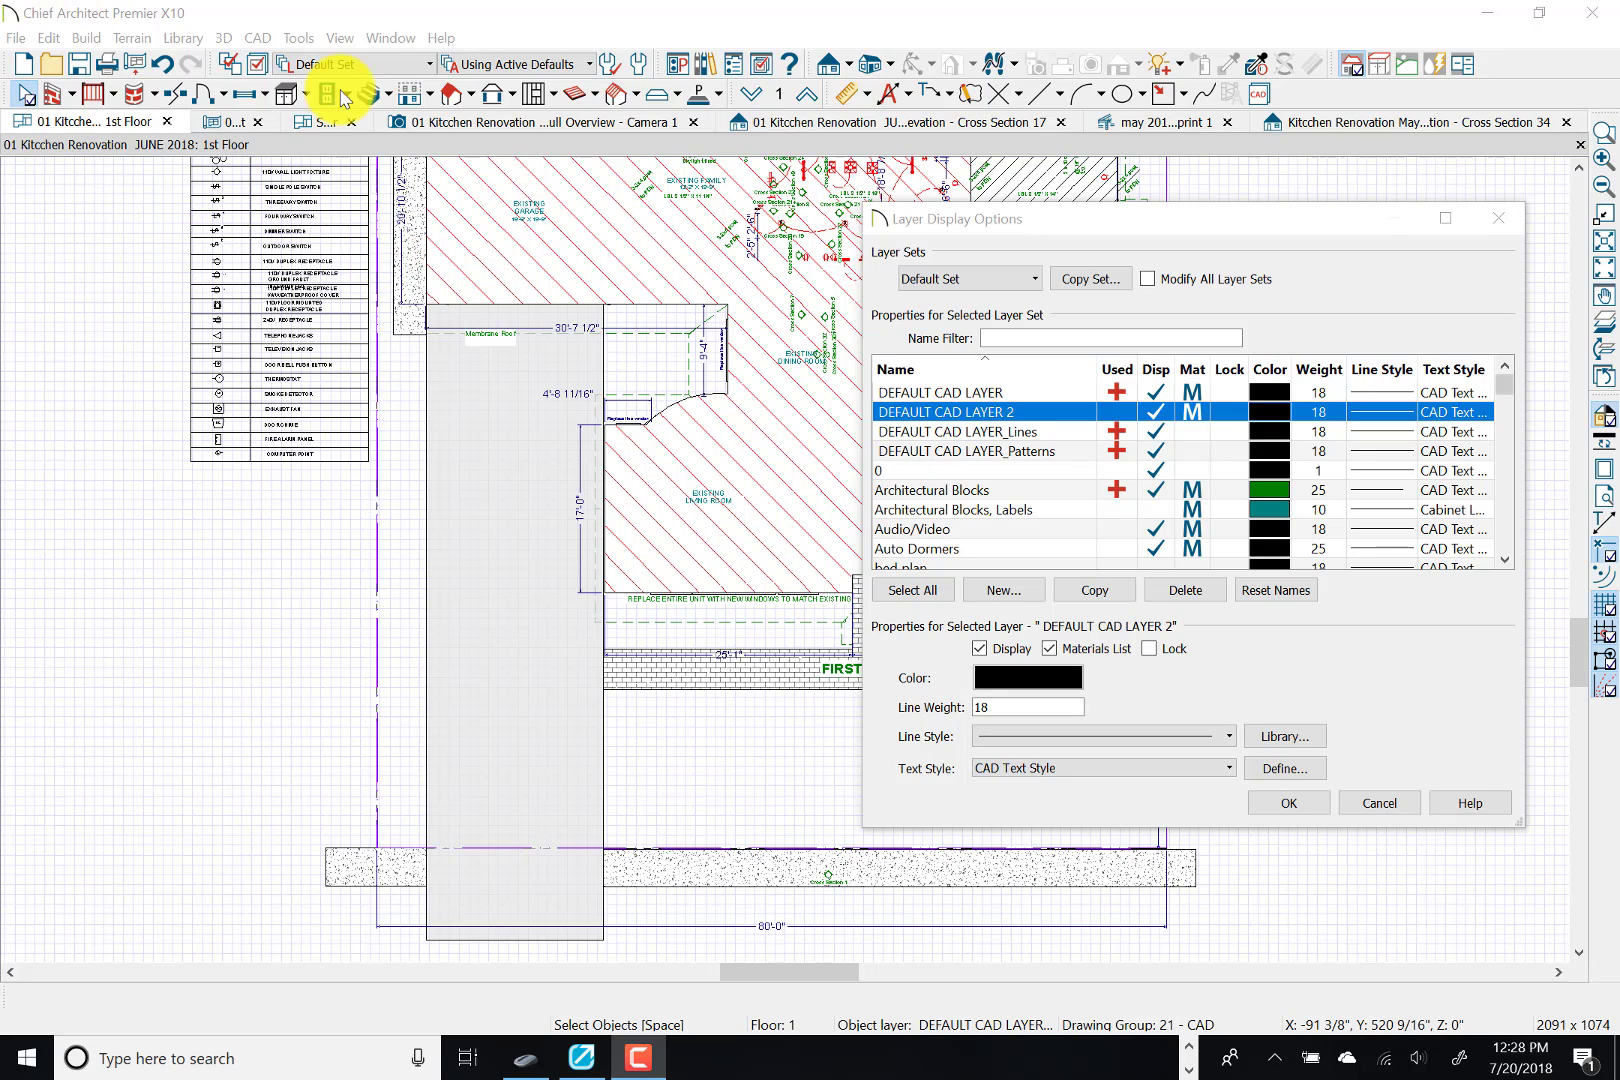
pyautogui.click(997, 420)
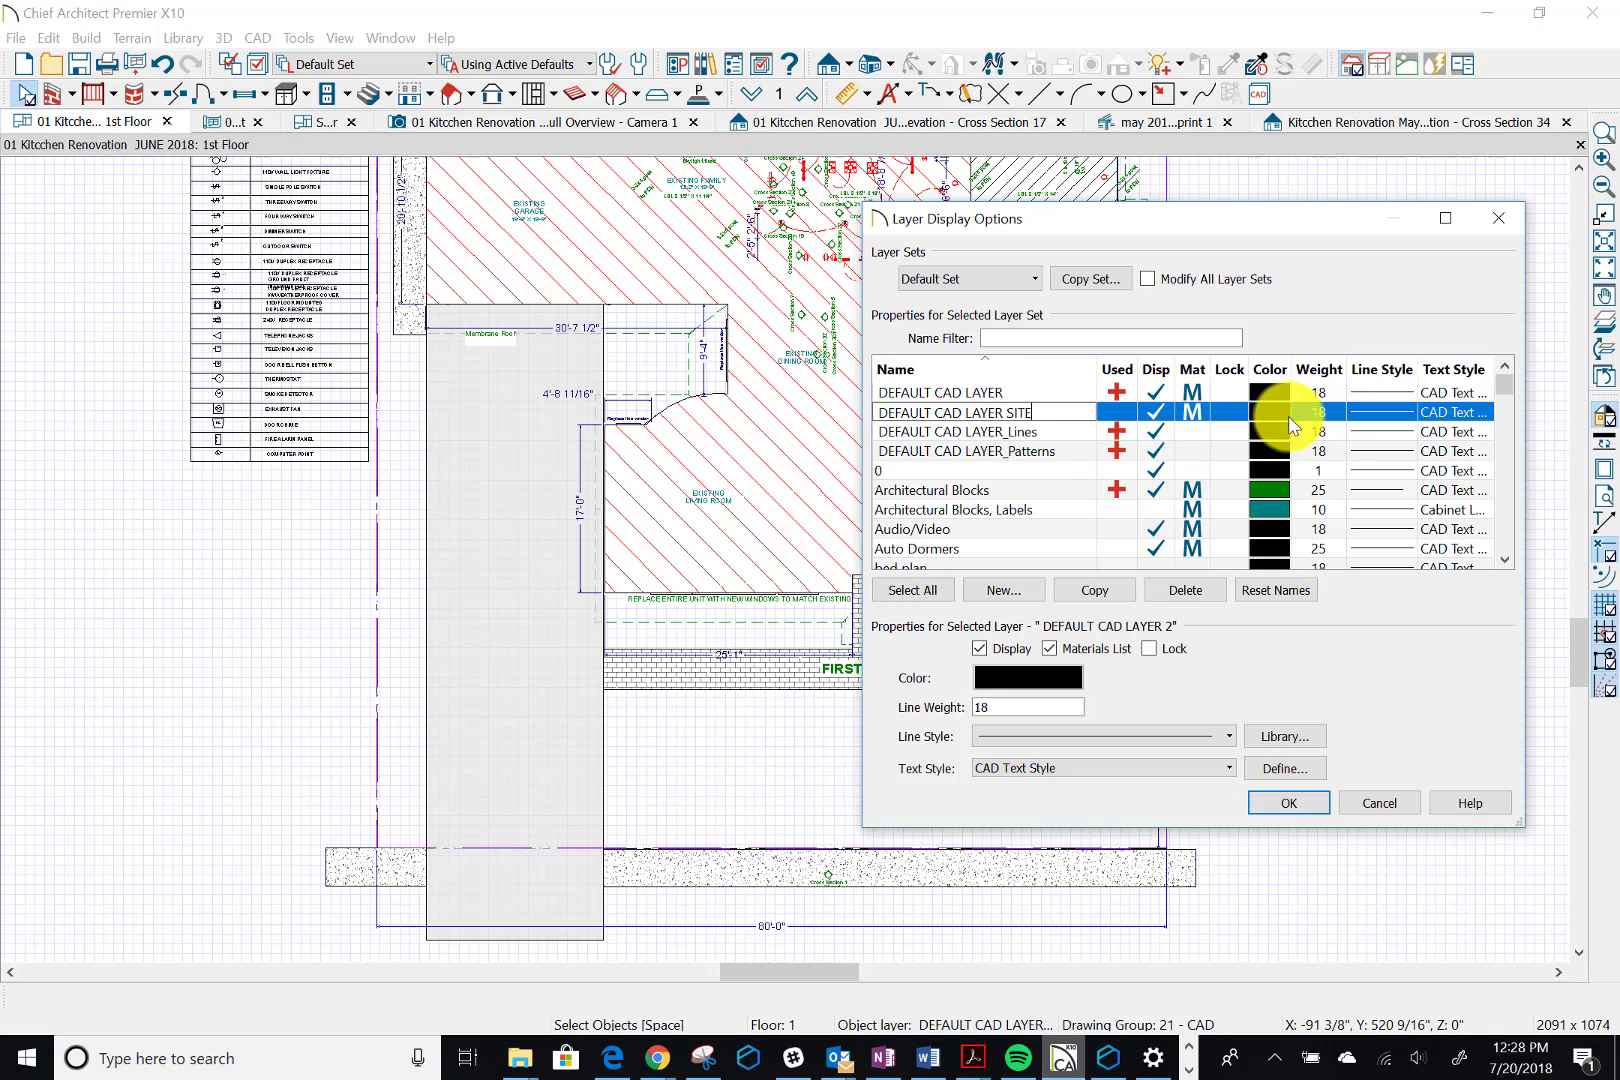
pyautogui.click(1290, 806)
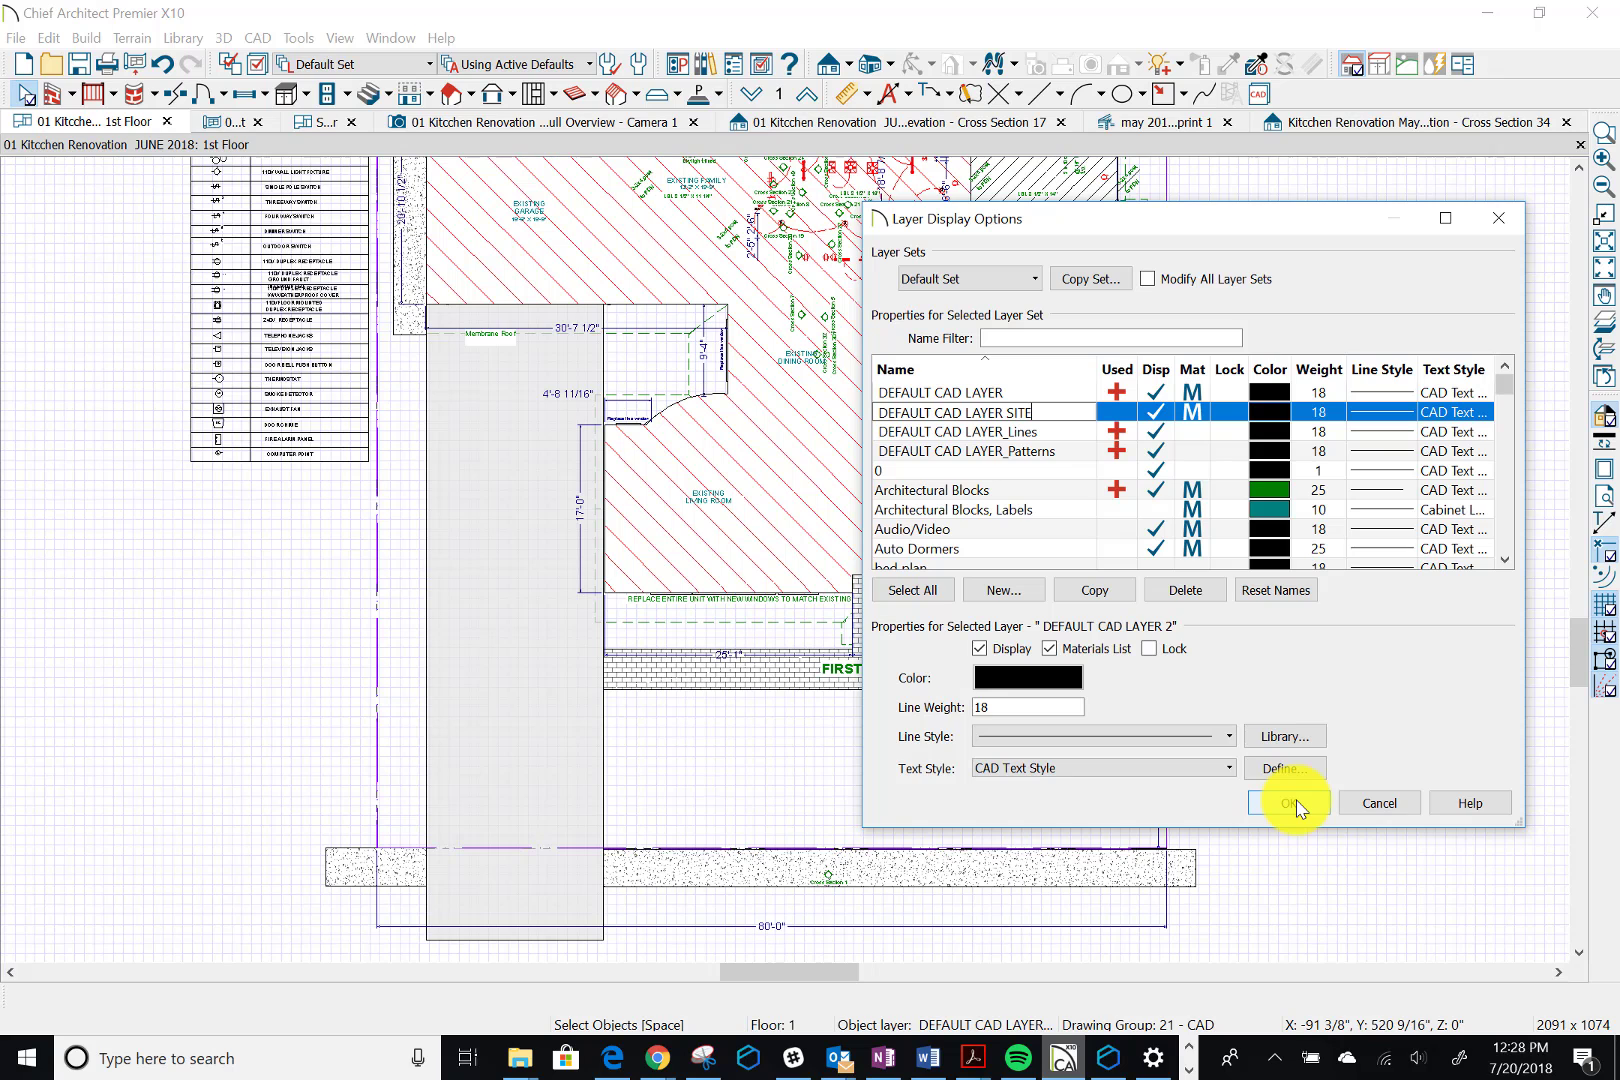
pyautogui.click(1296, 806)
pyautogui.click(1296, 806)
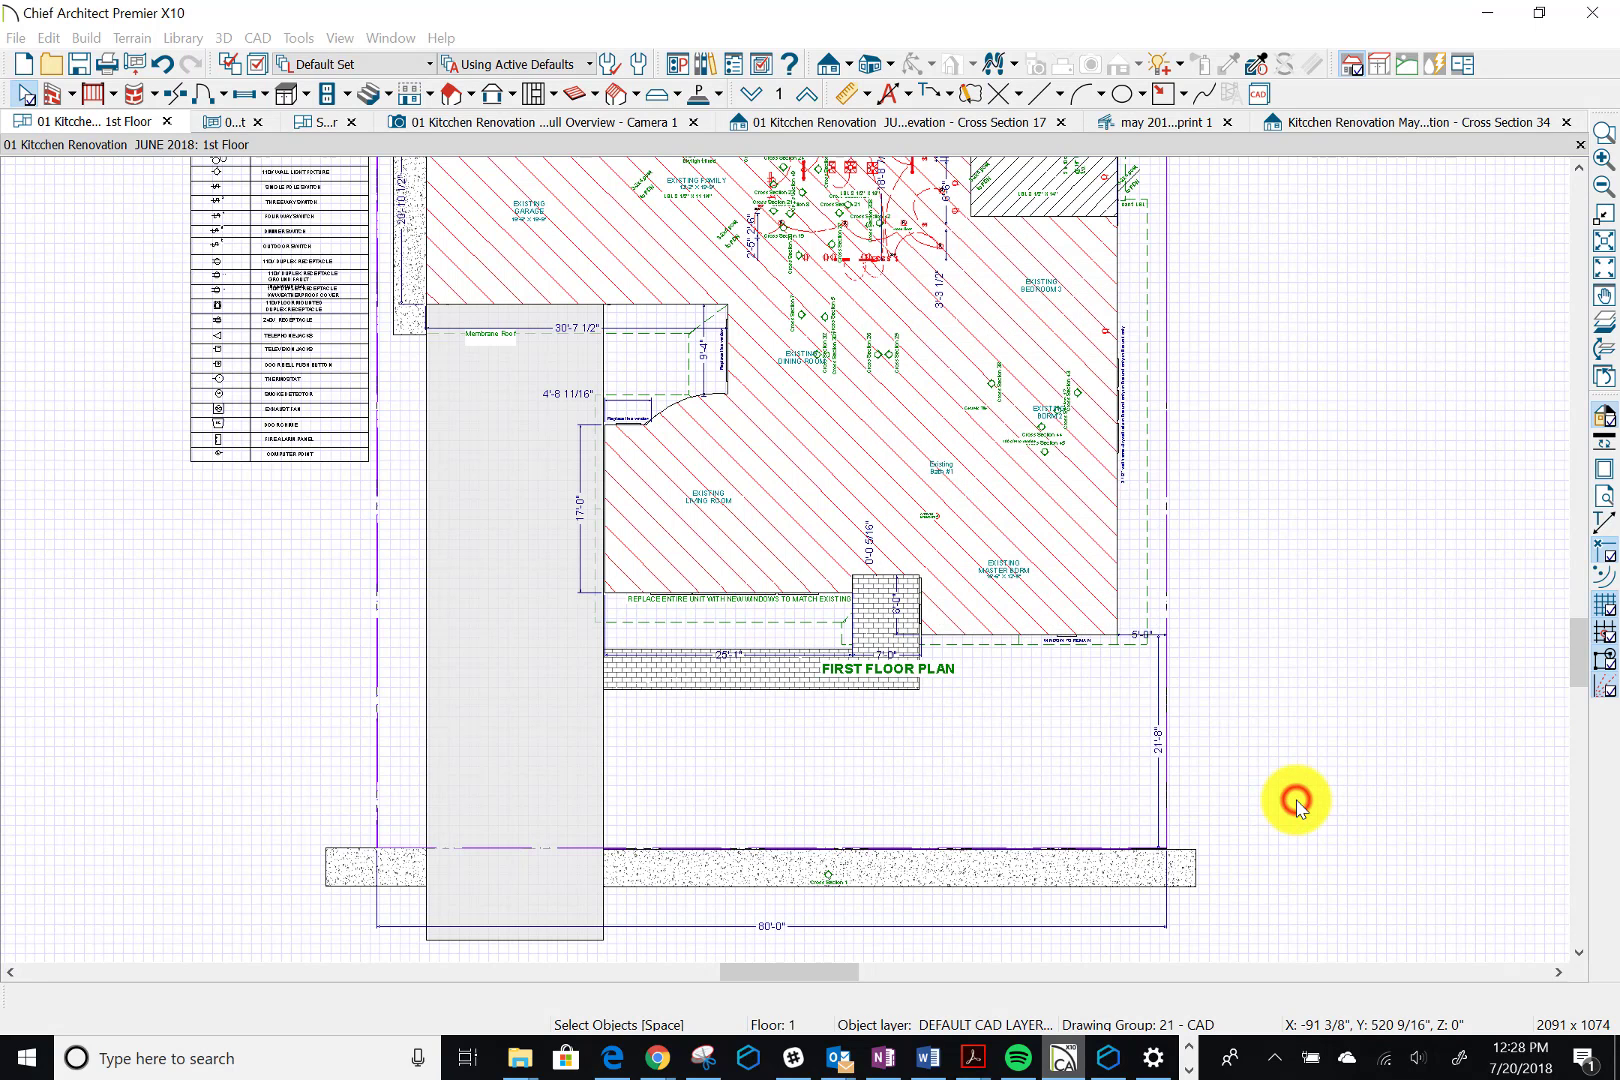
# Assign the red-hatched house polyline's lines to the DEFAULT CAD LAYER SITE layer
pyautogui.click(751, 527)
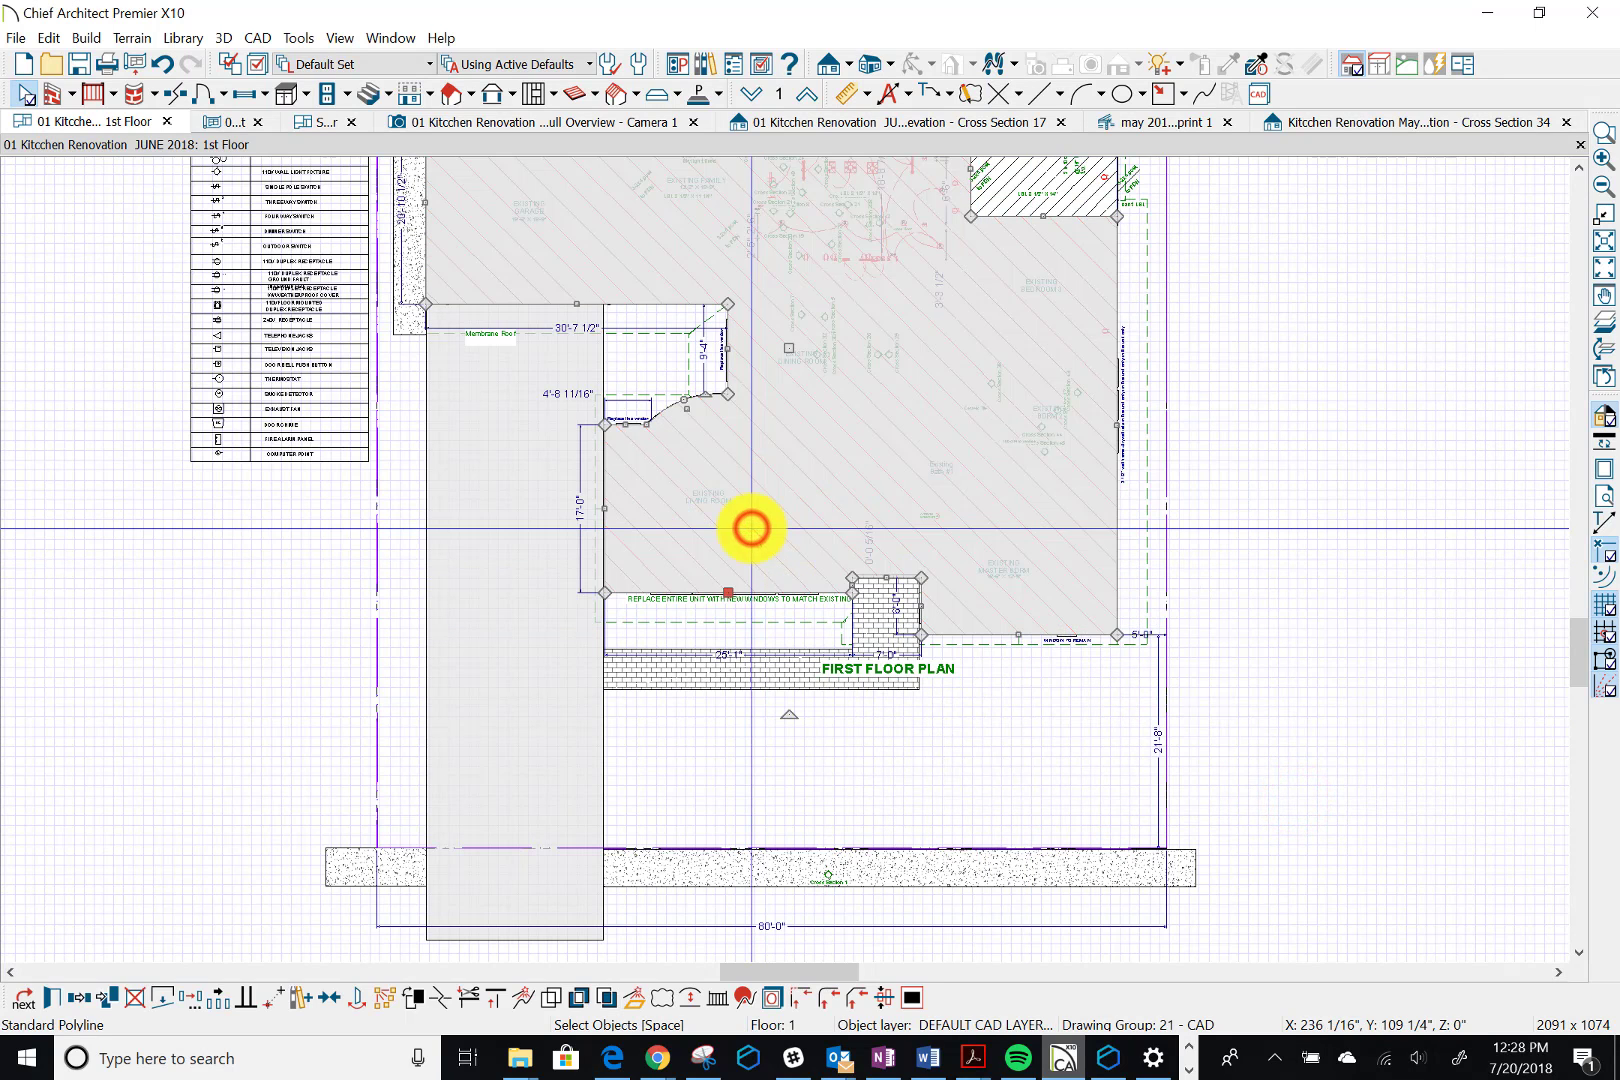
pyautogui.click(55, 1000)
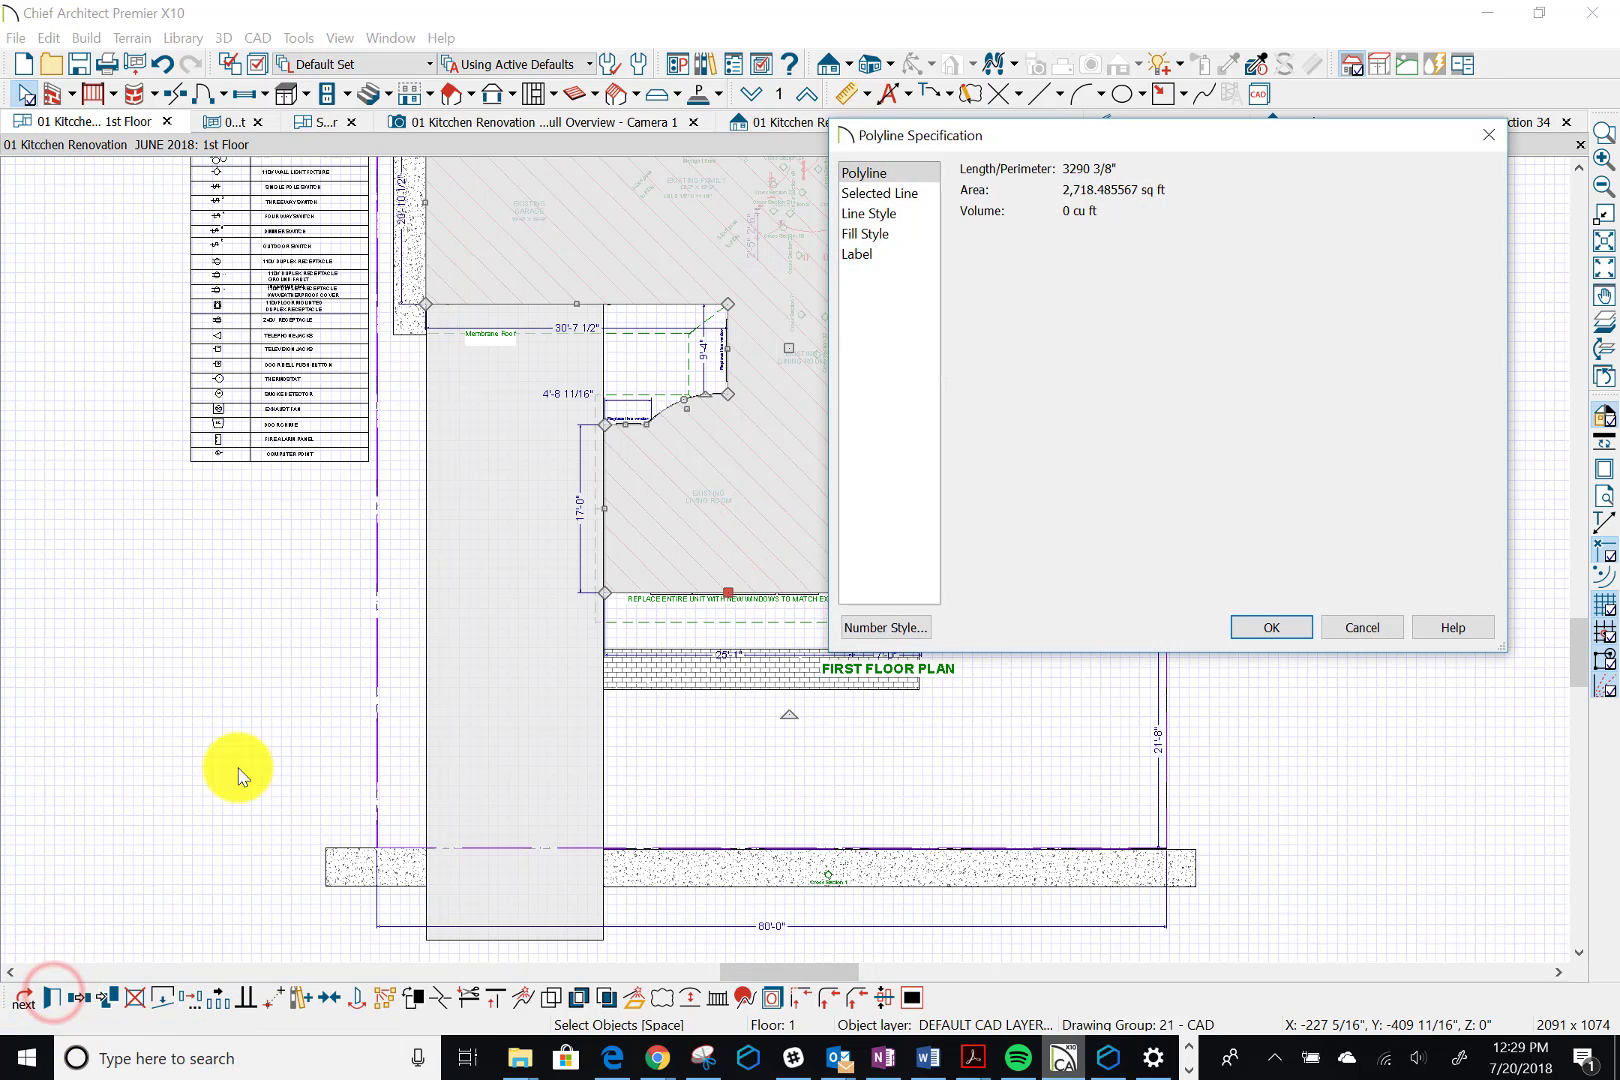
pyautogui.click(870, 214)
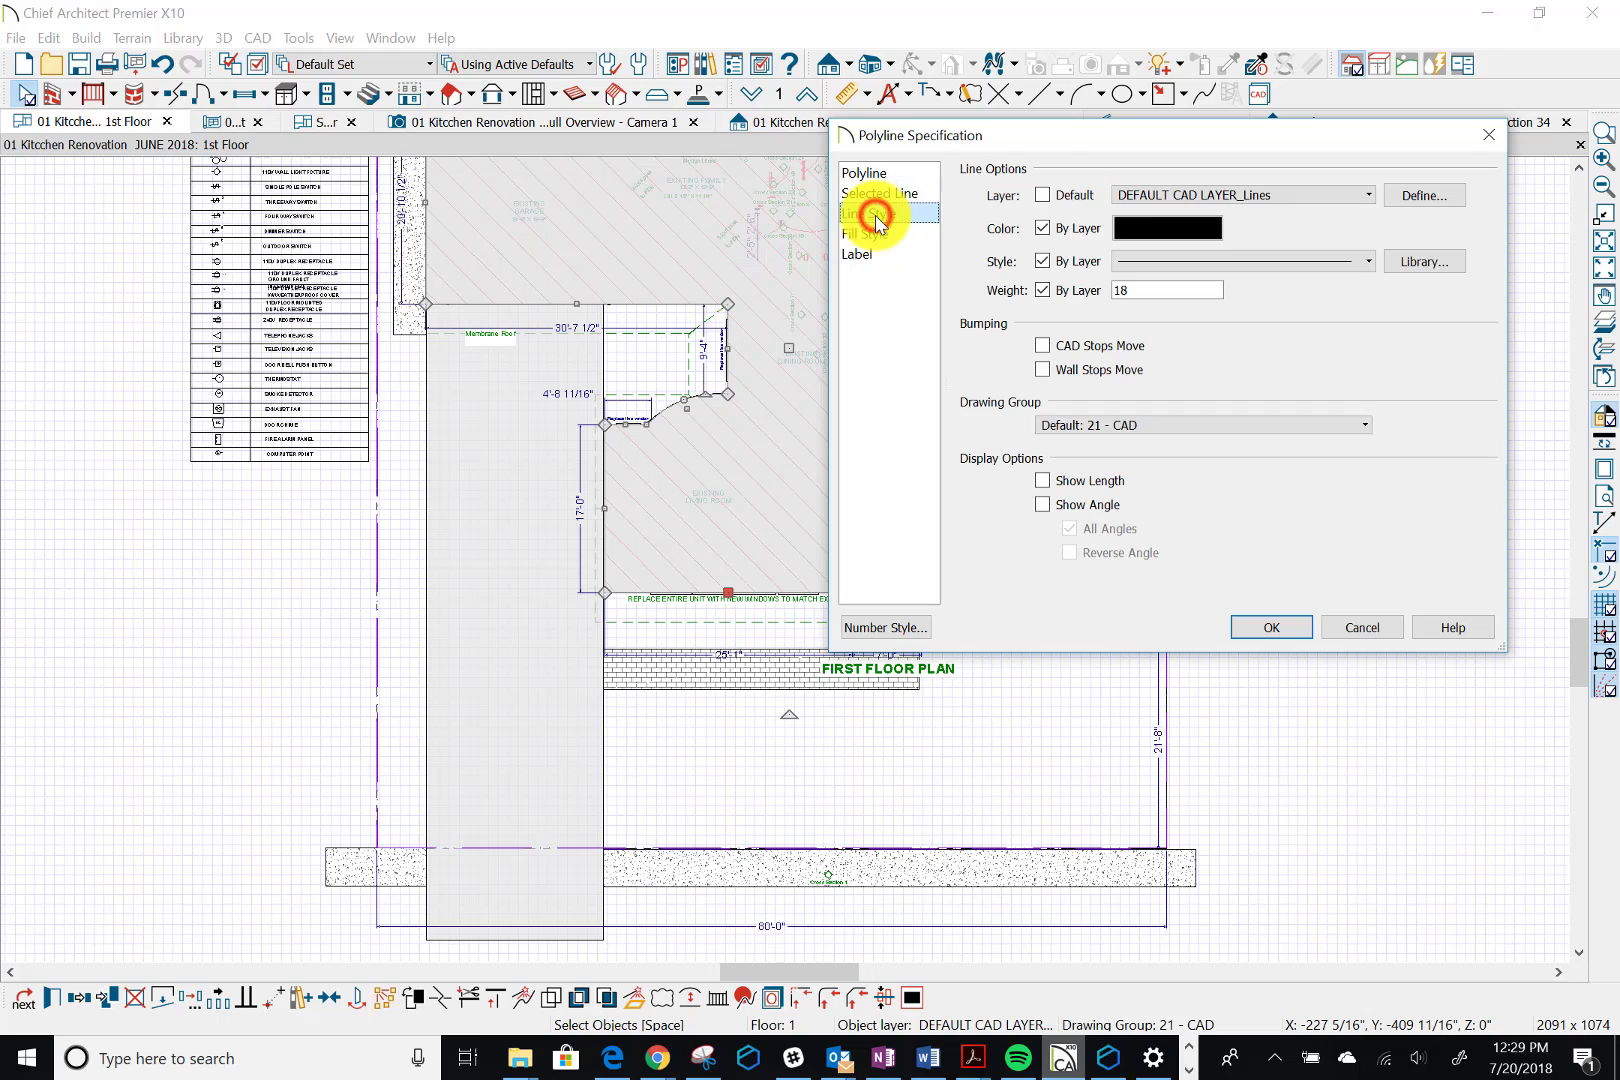
pyautogui.click(1367, 196)
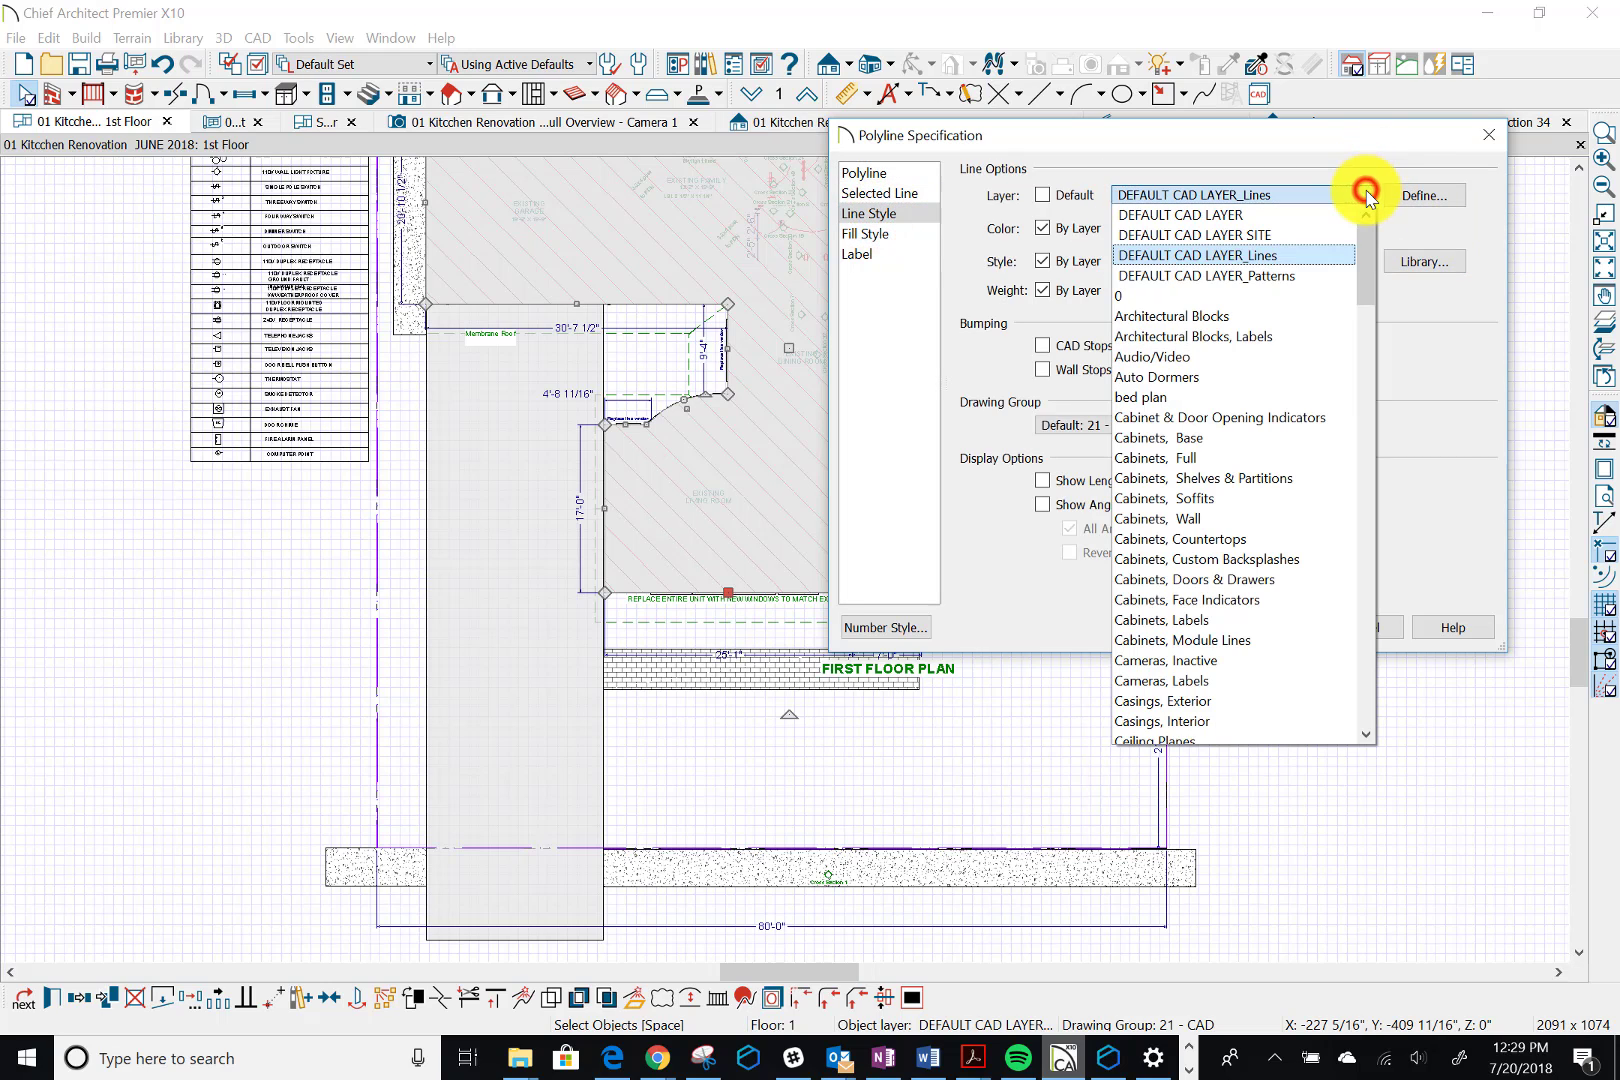
pyautogui.click(1303, 236)
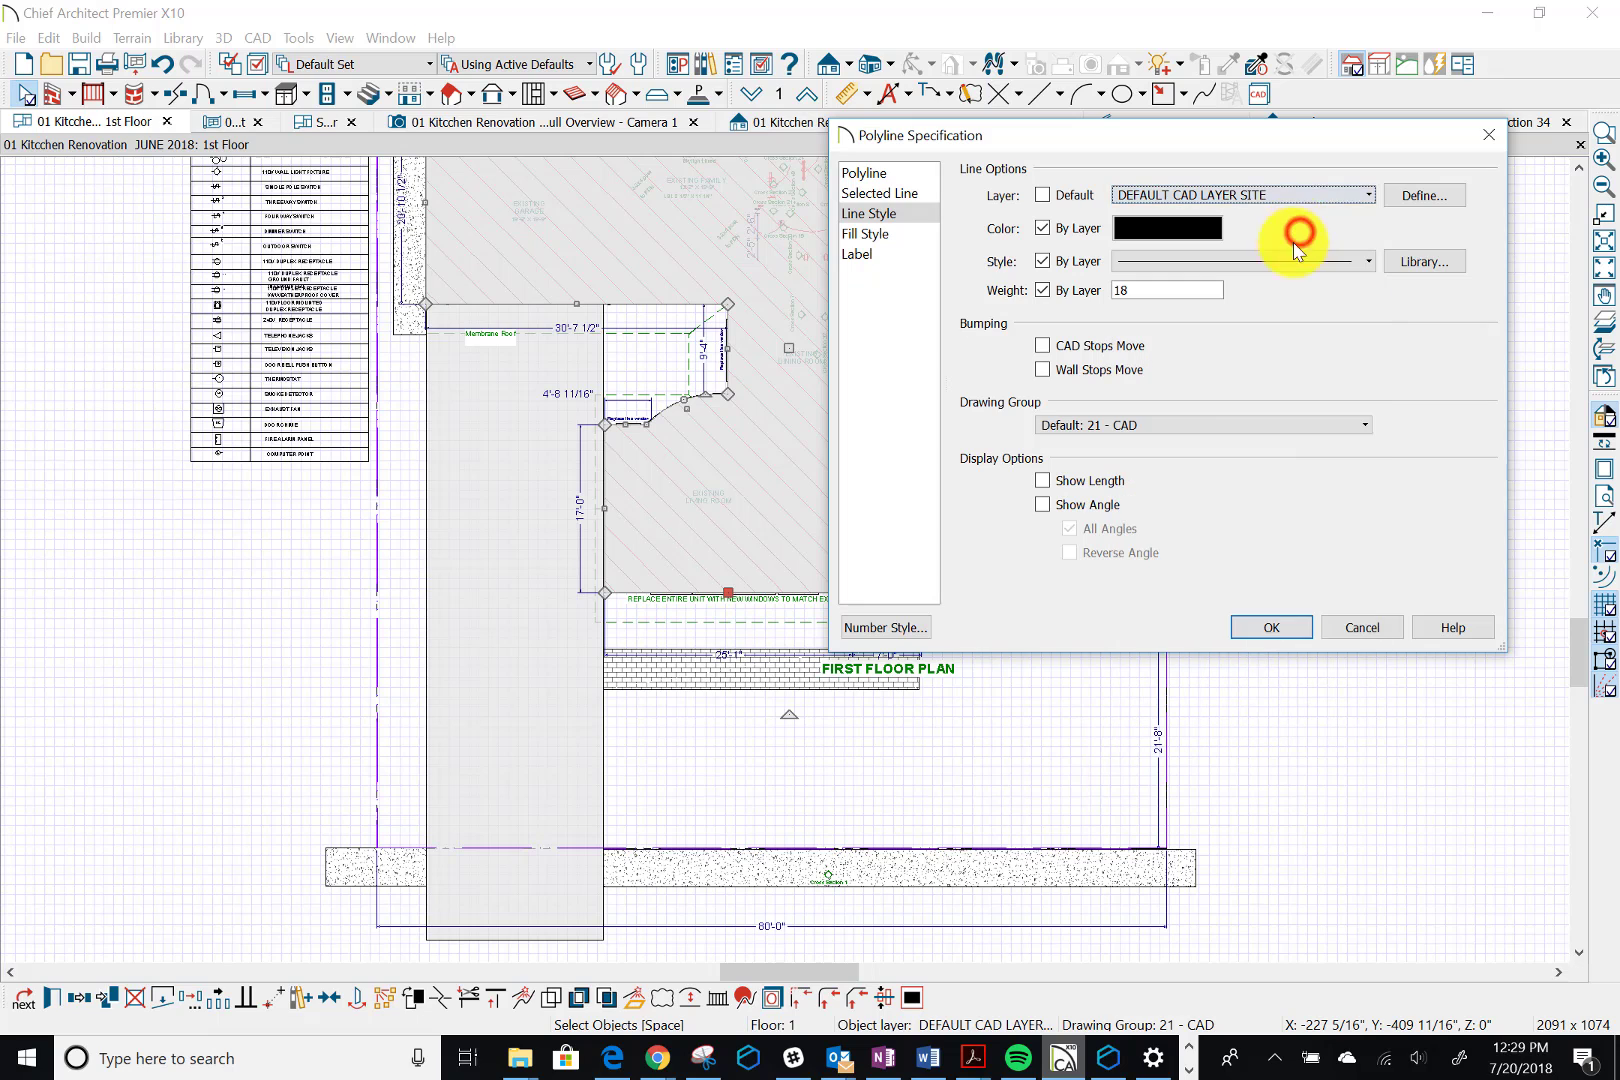
pyautogui.click(1263, 632)
pyautogui.click(1263, 629)
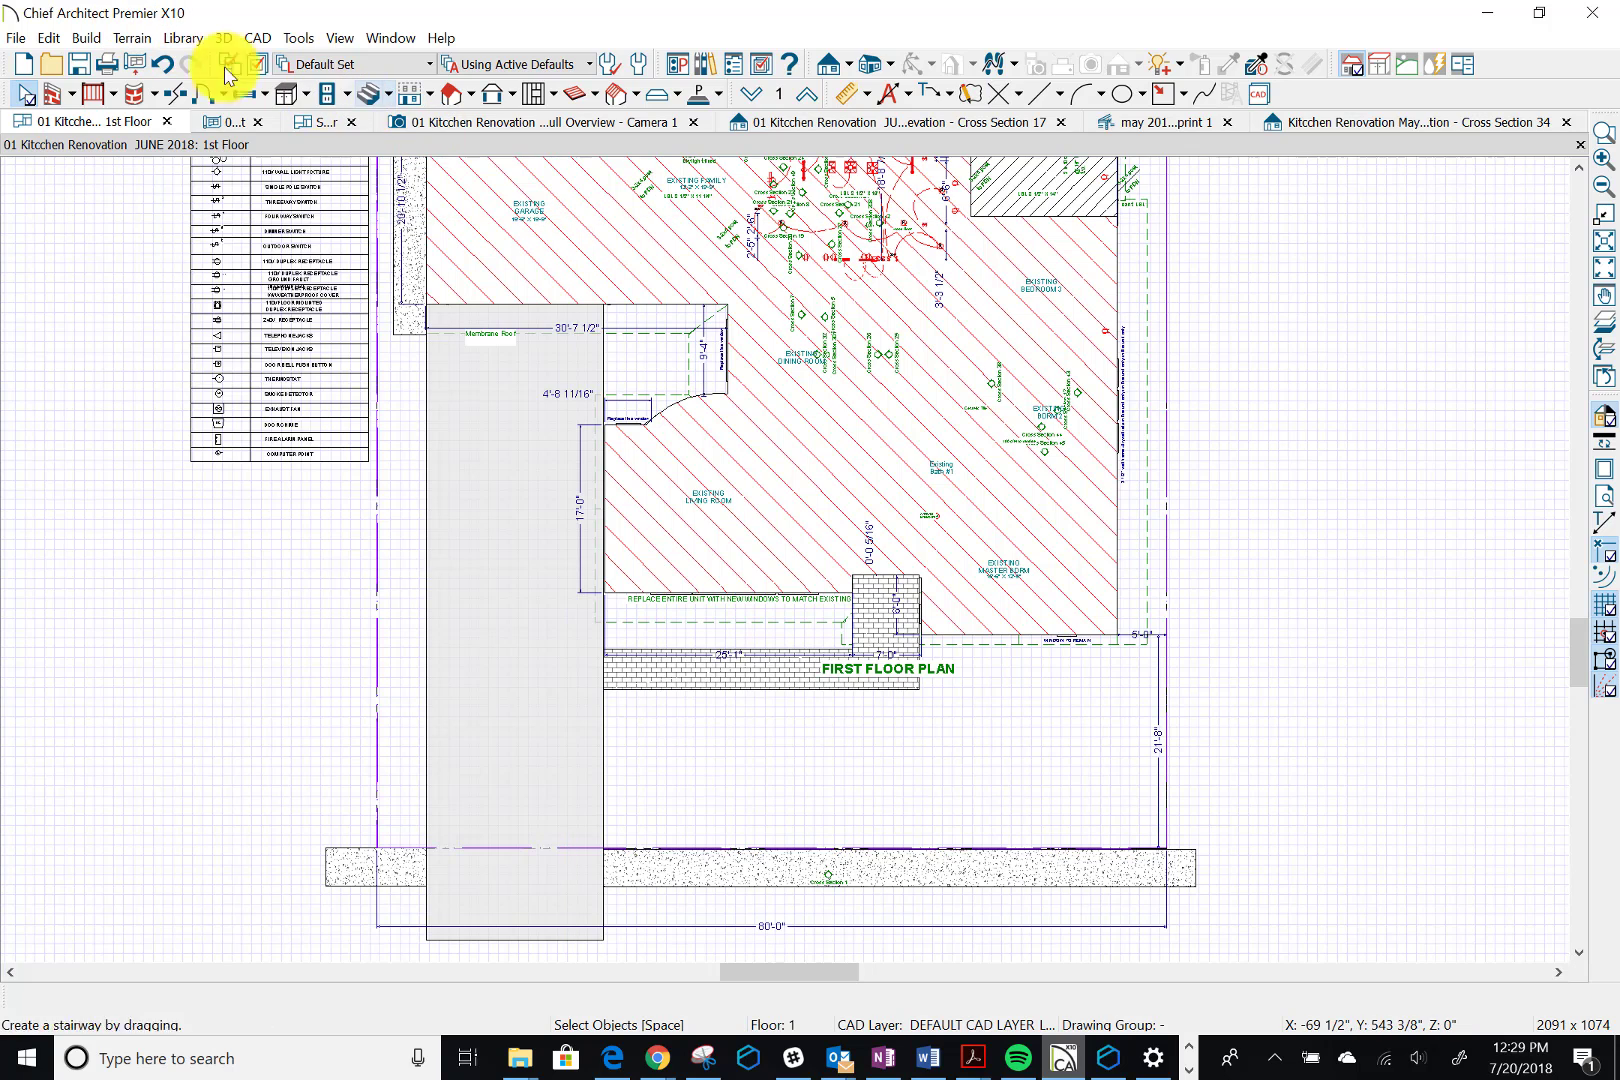
# Turn off the display of DEFAULT CAD LAYER SITE in the Default Set layer set
pyautogui.click(253, 68)
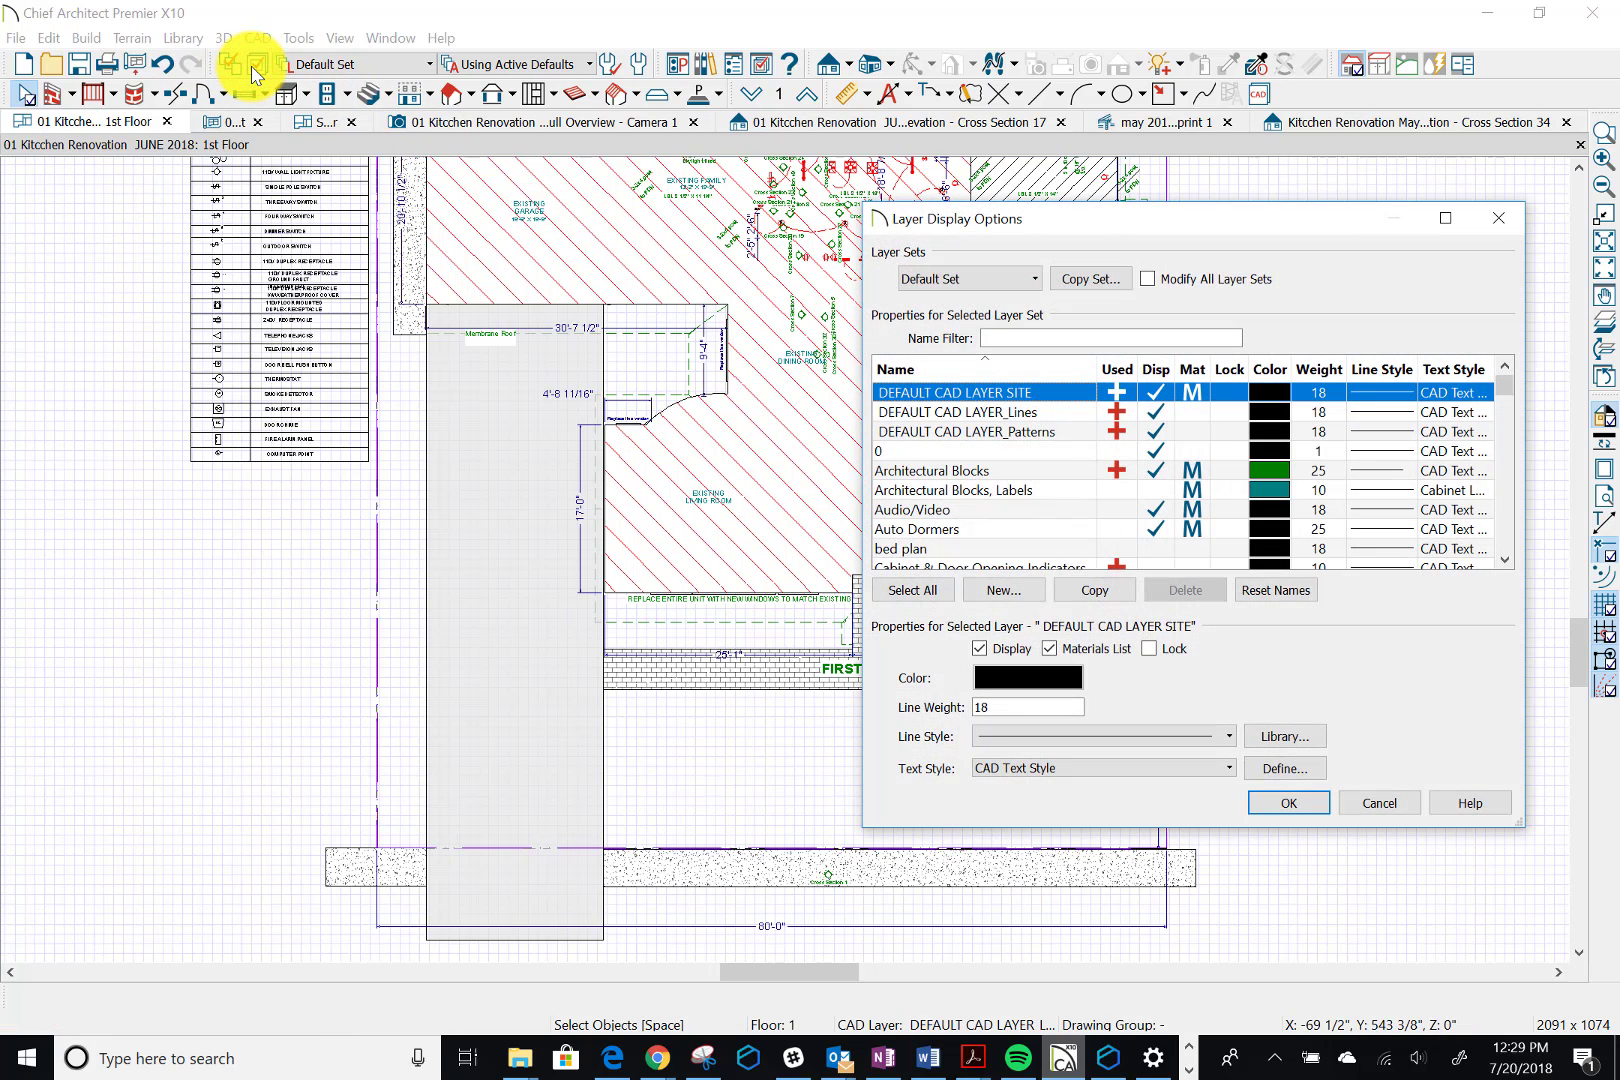
pyautogui.click(1155, 390)
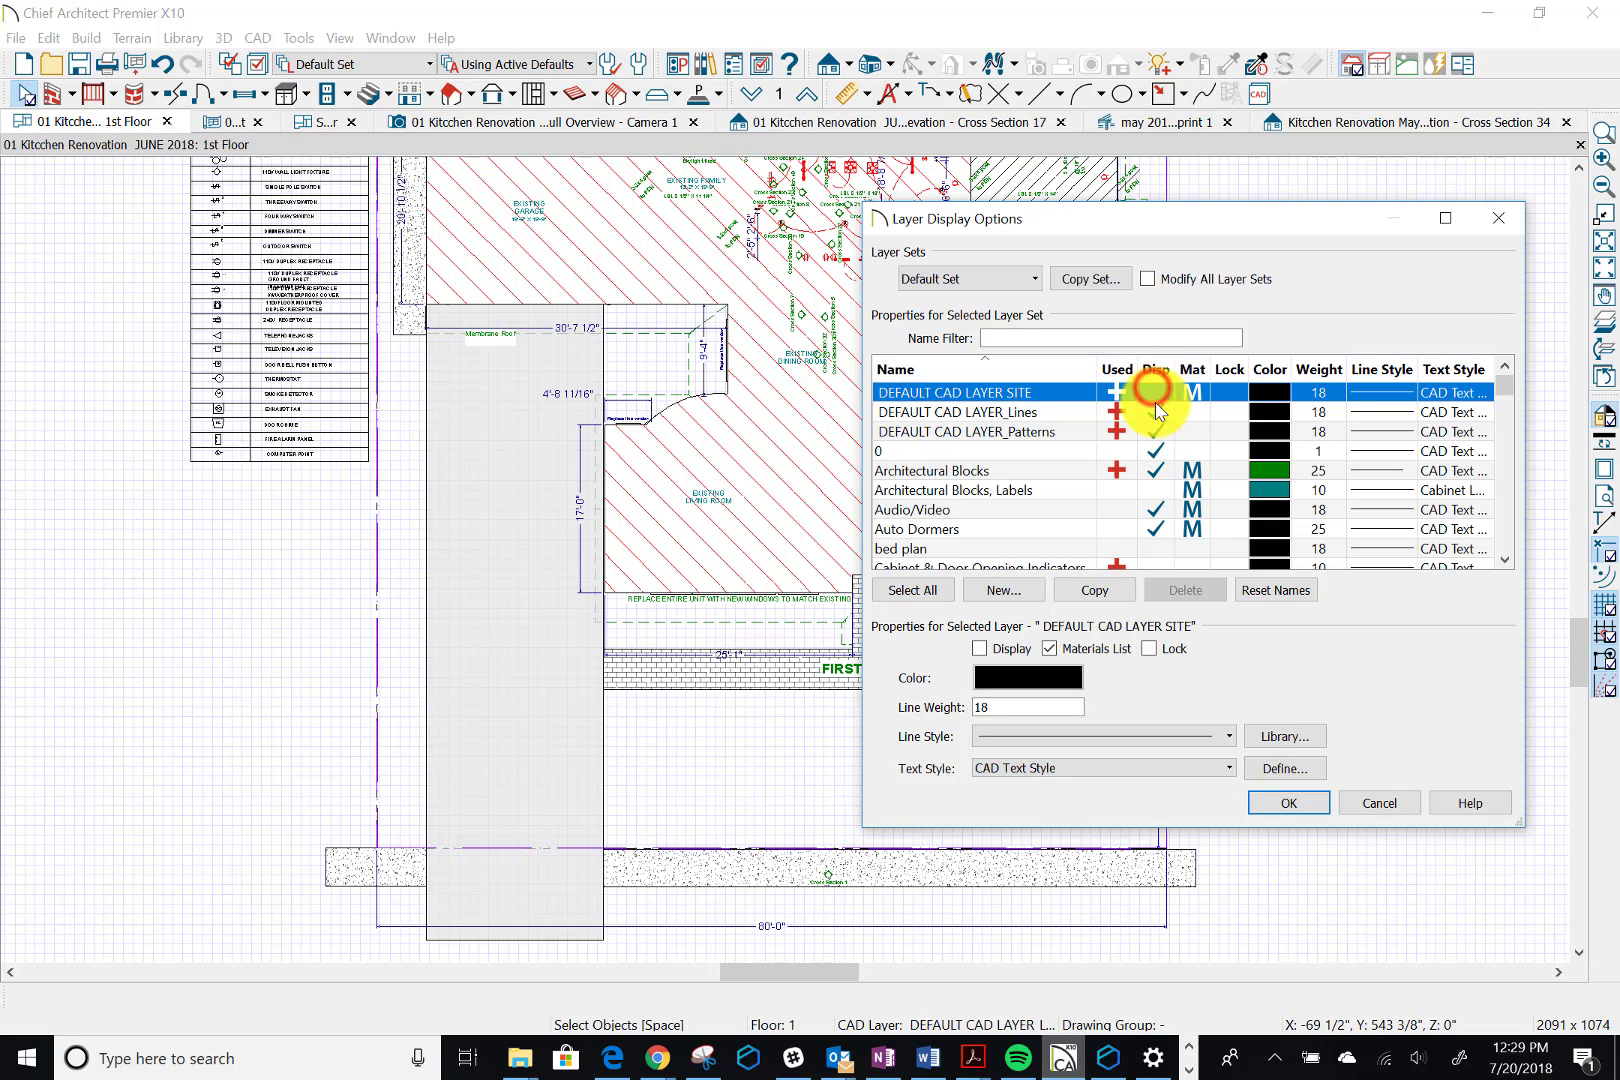
pyautogui.click(1287, 803)
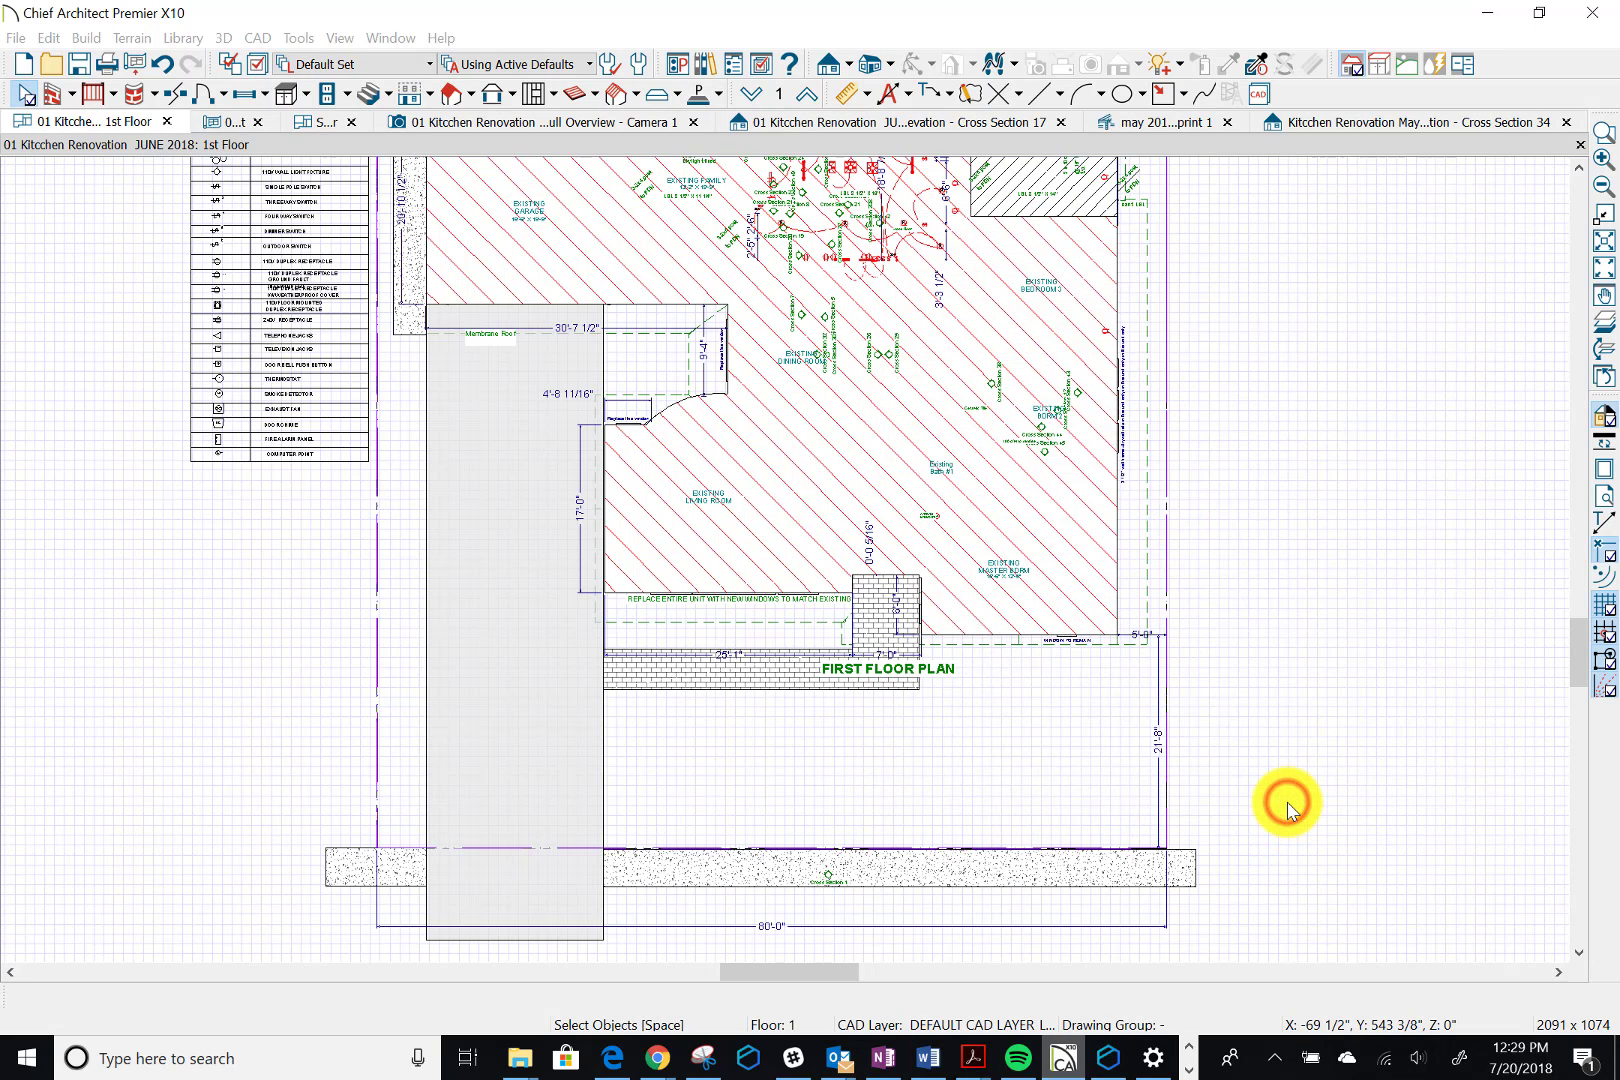
# Examine the first floor plan without the house hatch, from the driveway and sidewalk to the garage, kitchen and lot boundary
pyautogui.scroll(-3, 925, 745)
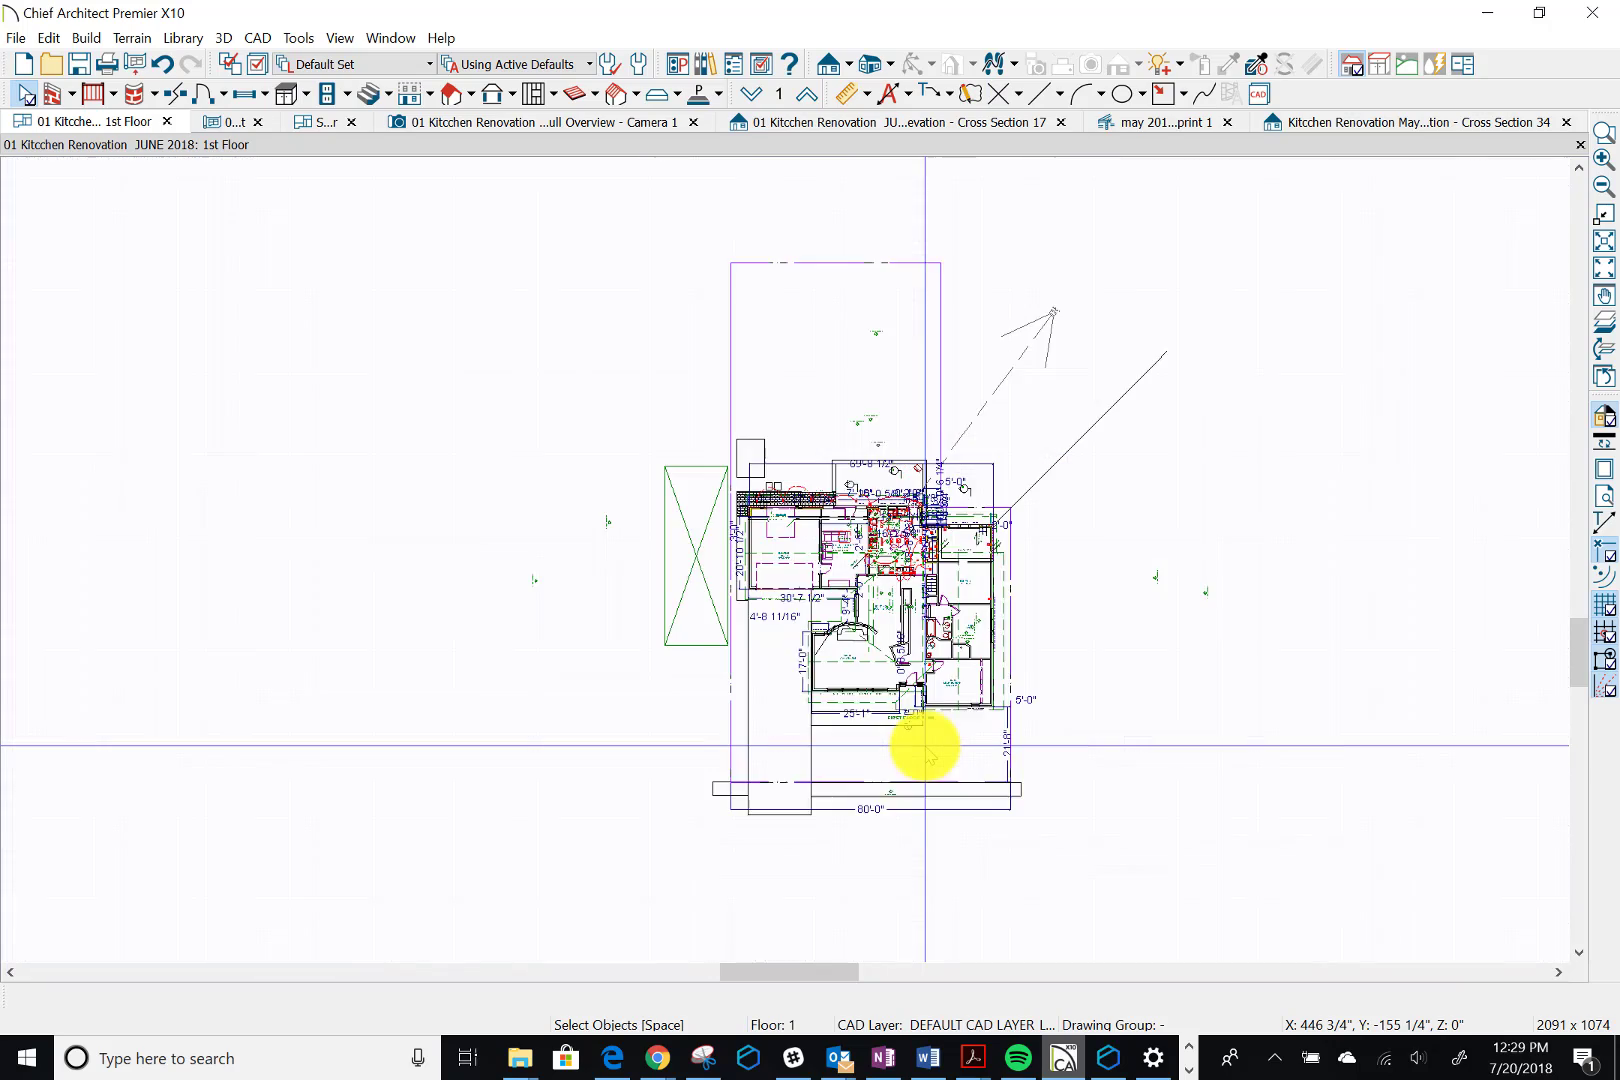
pyautogui.scroll(5, 821, 817)
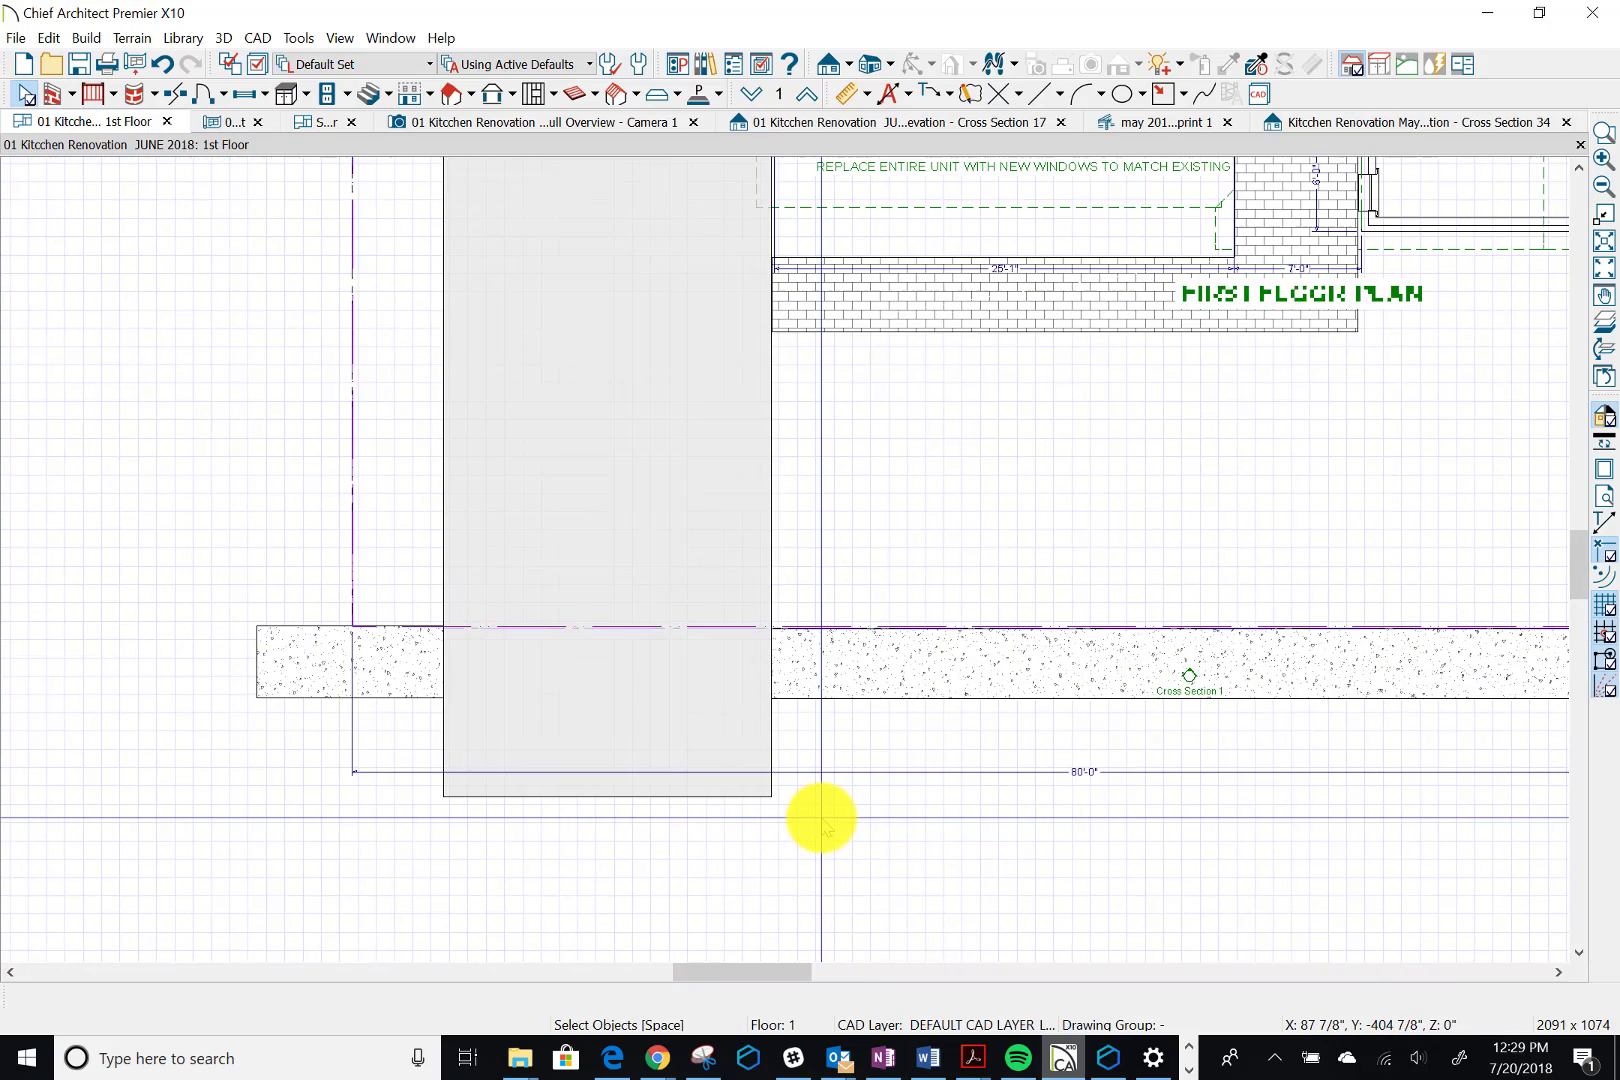
pyautogui.scroll(-4, 821, 817)
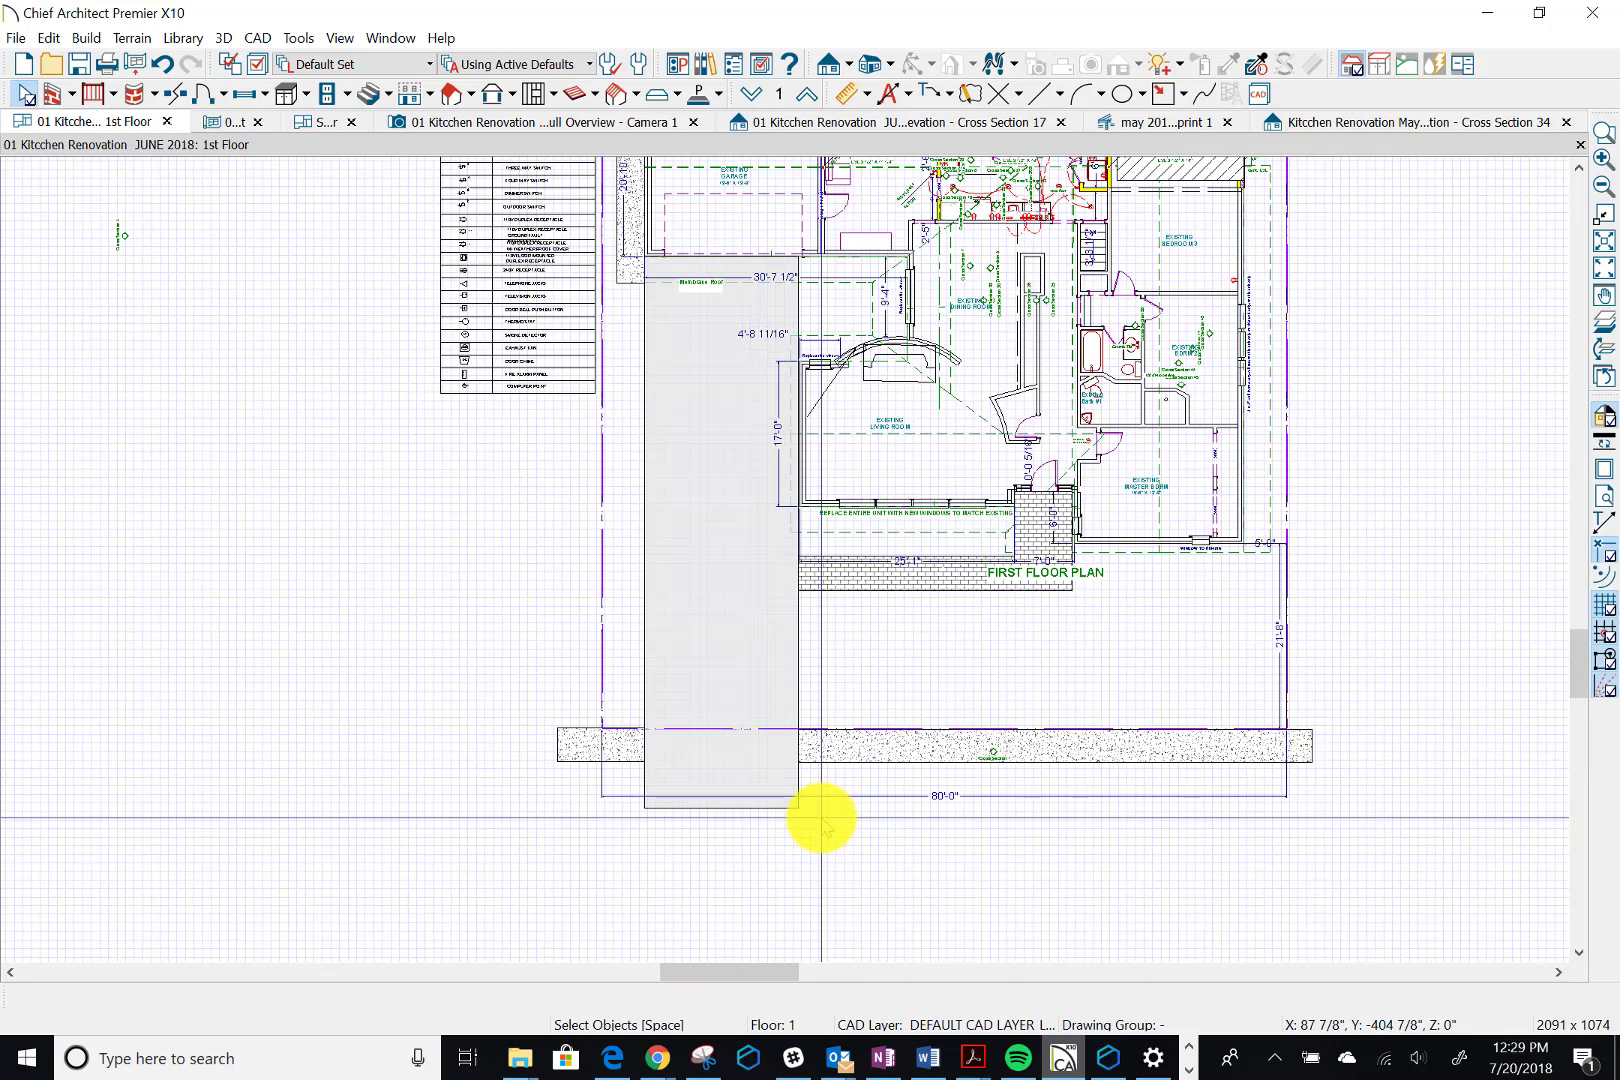
pyautogui.scroll(-3, 838, 560)
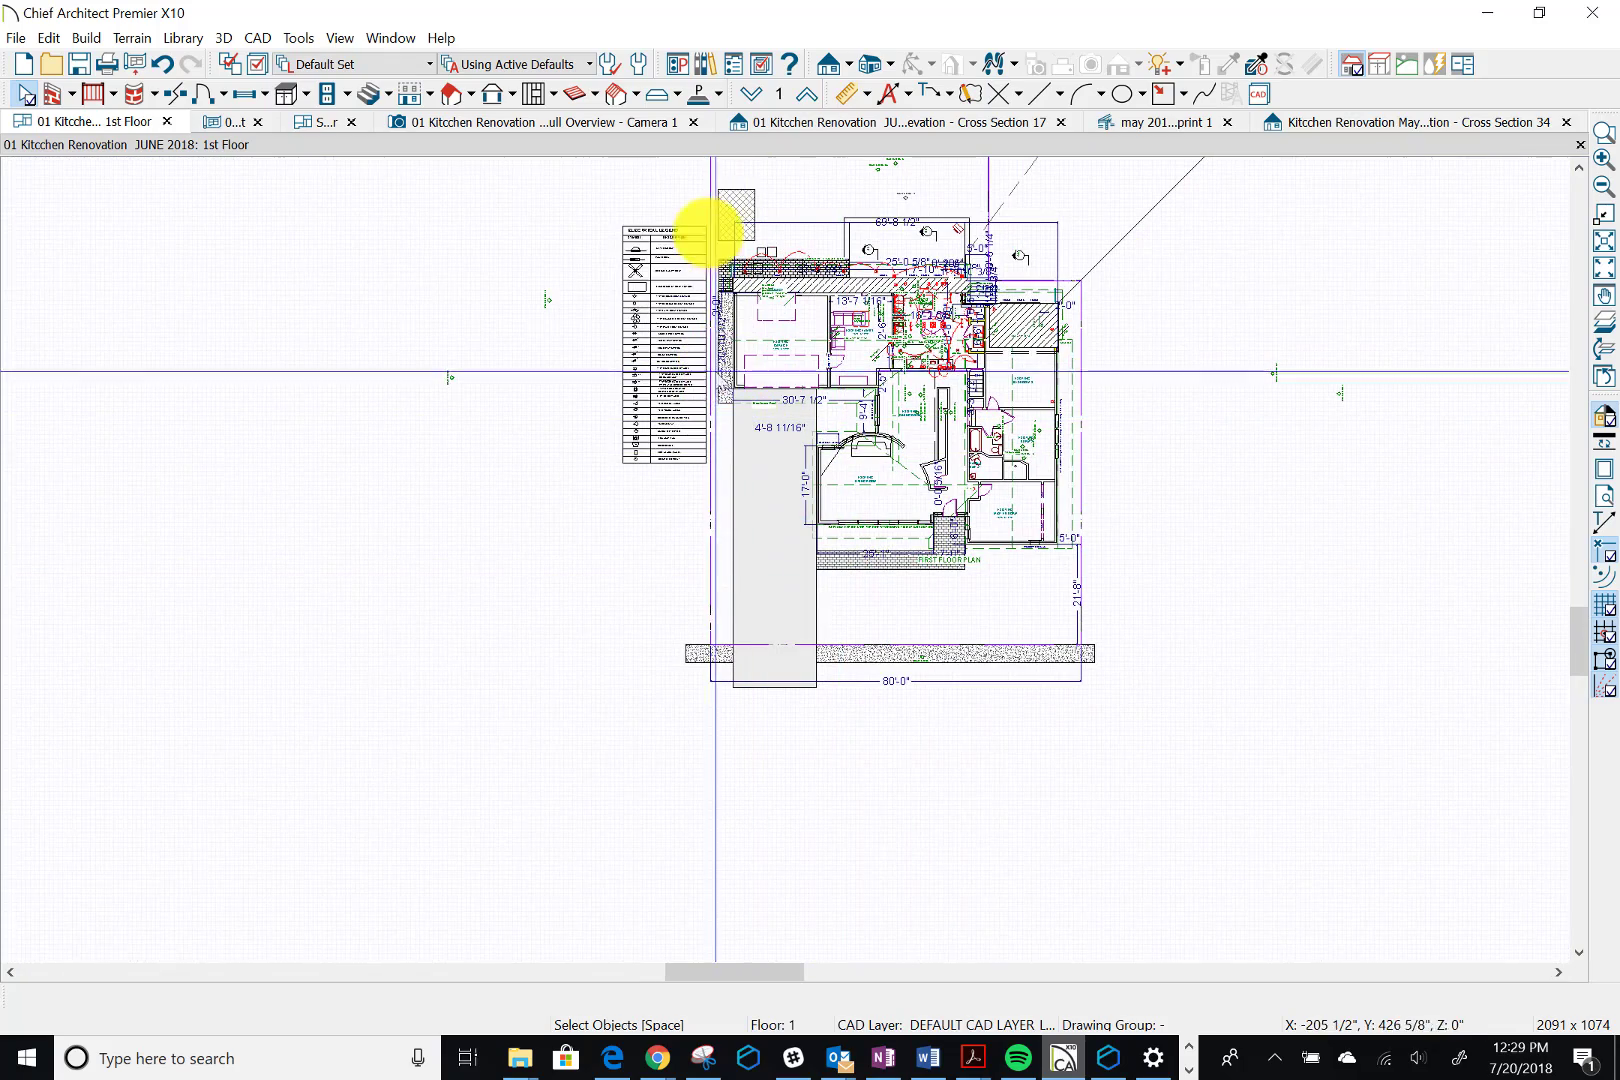
pyautogui.scroll(4, 903, 177)
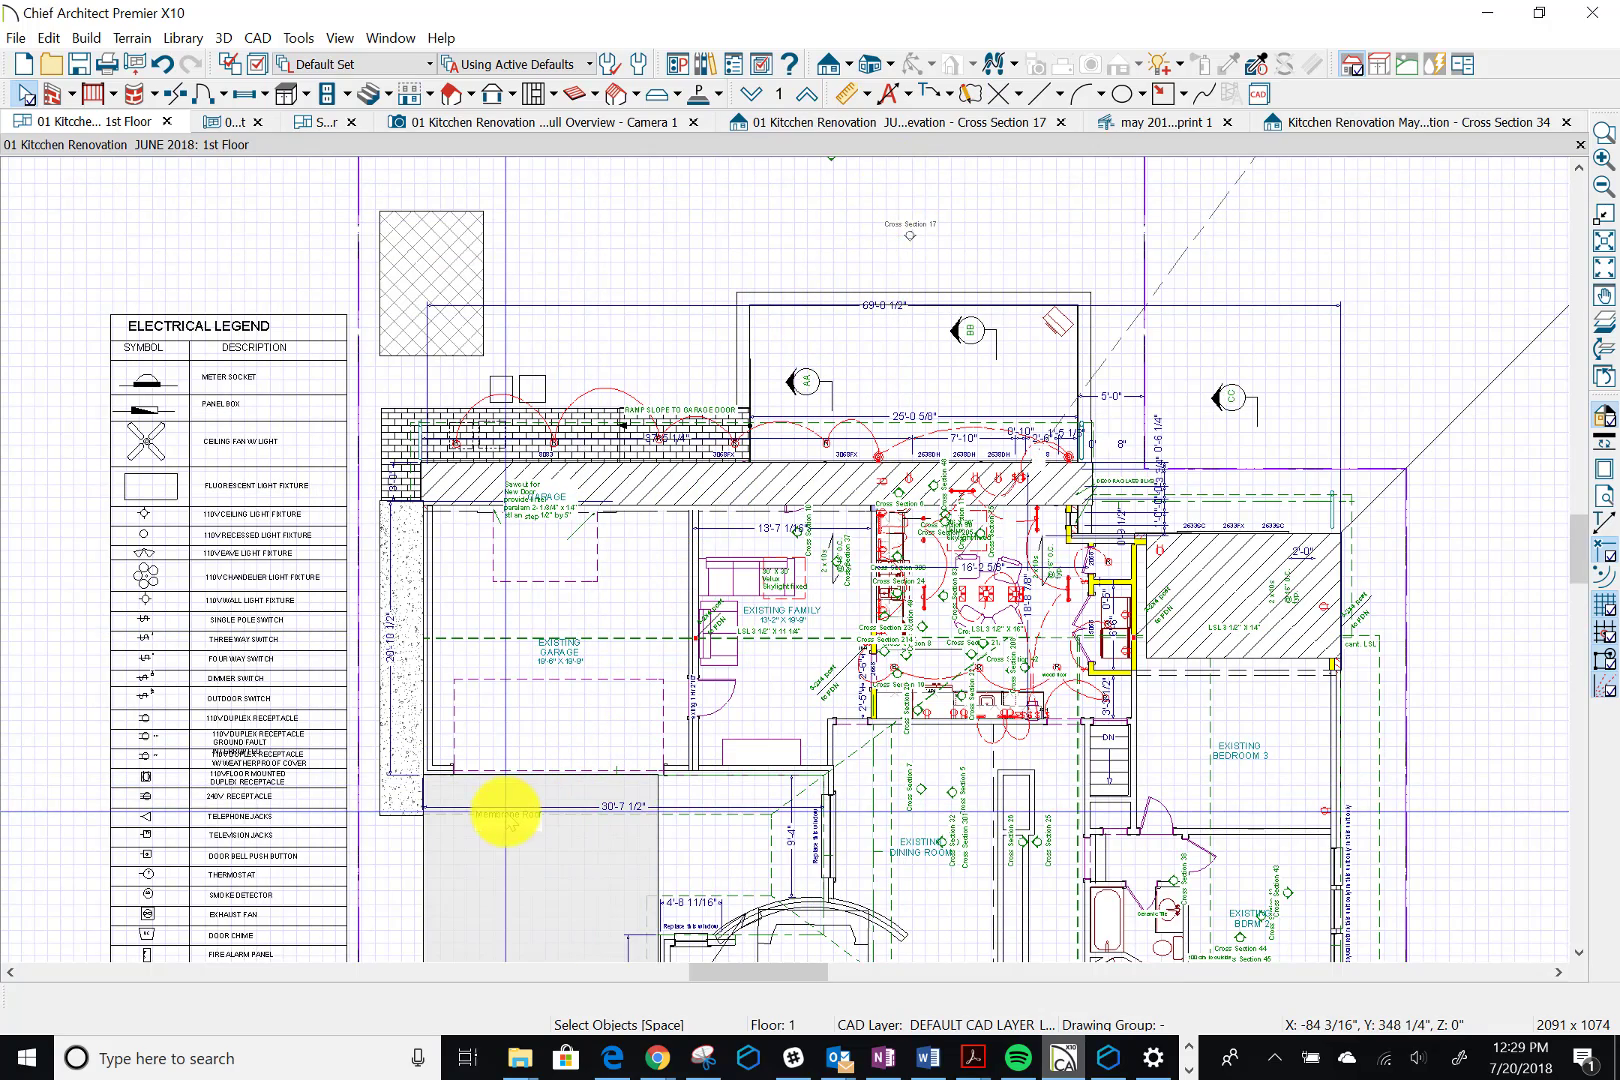
pyautogui.scroll(-4, 651, 805)
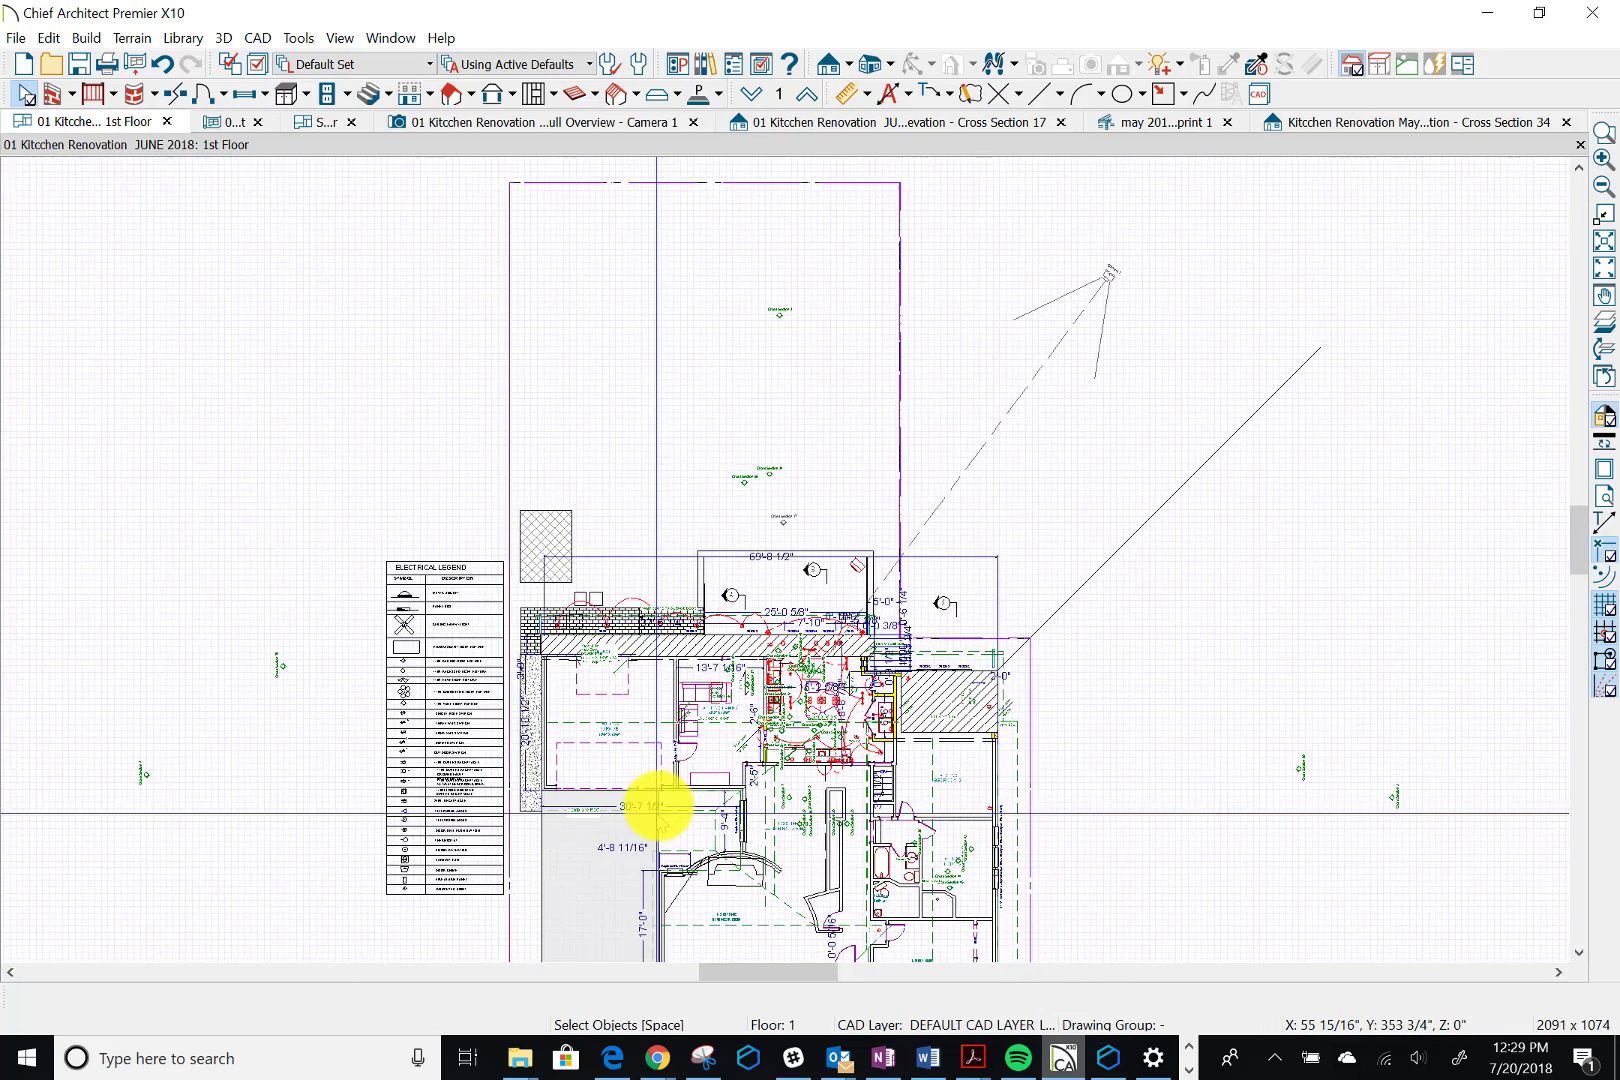
pyautogui.scroll(4, 658, 805)
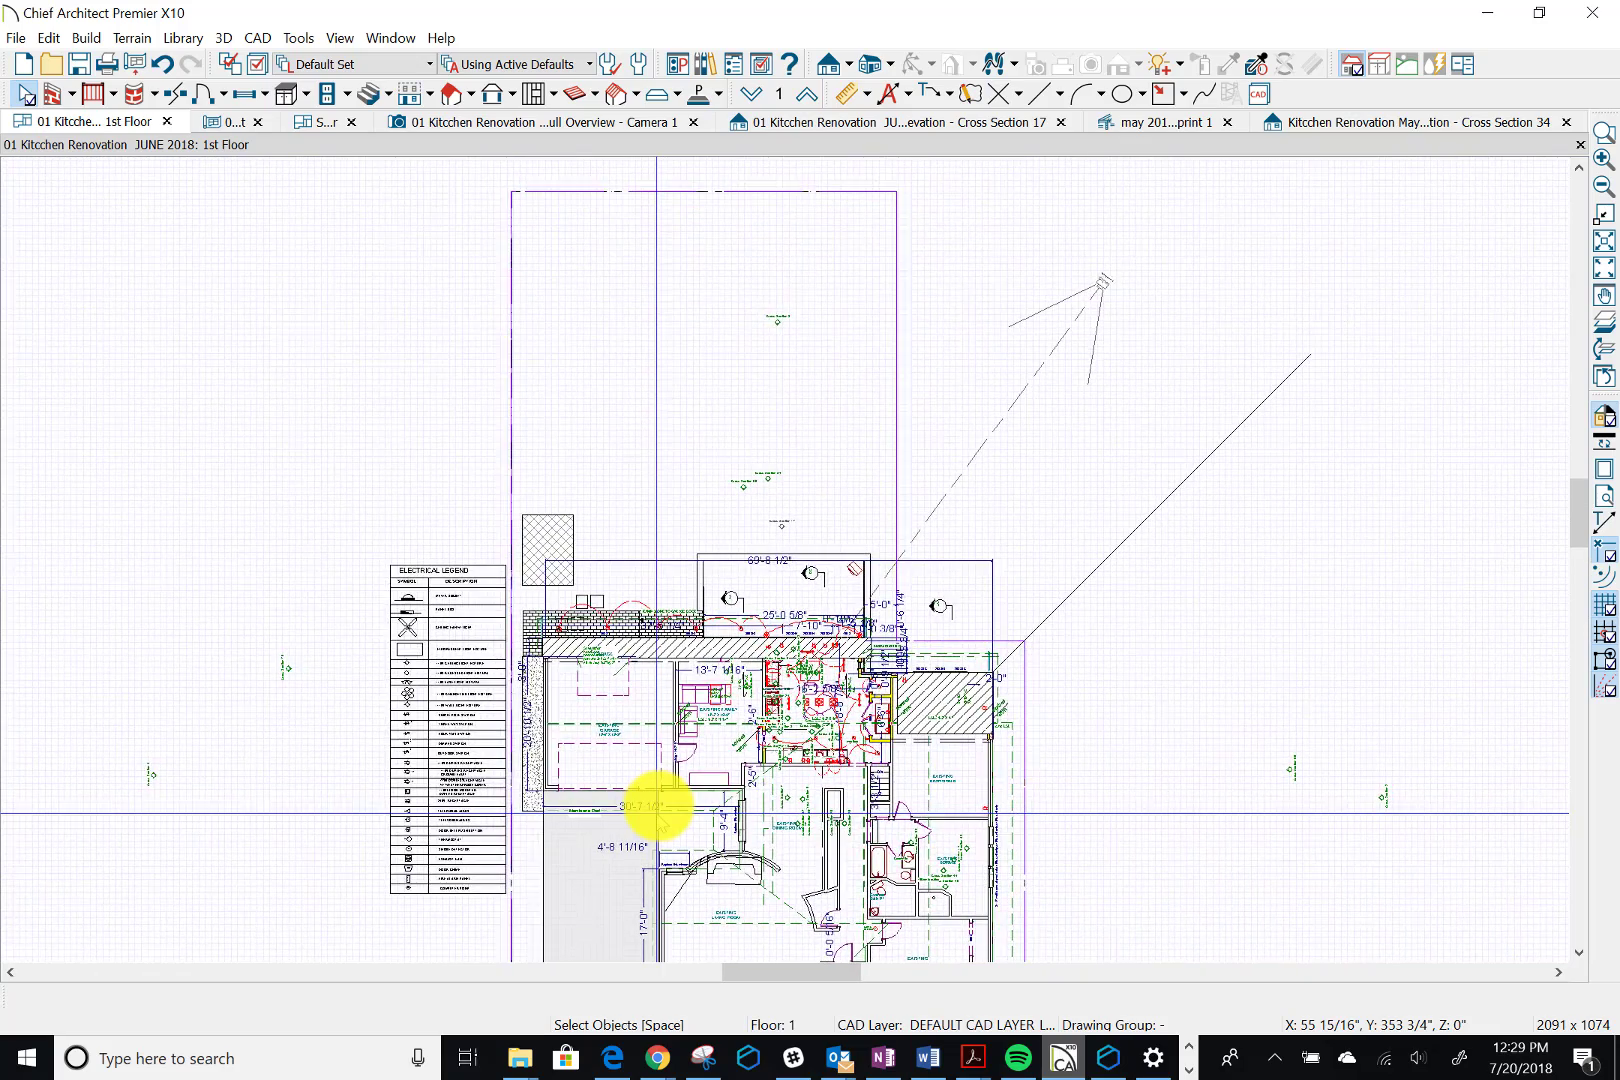
pyautogui.scroll(-5, 658, 805)
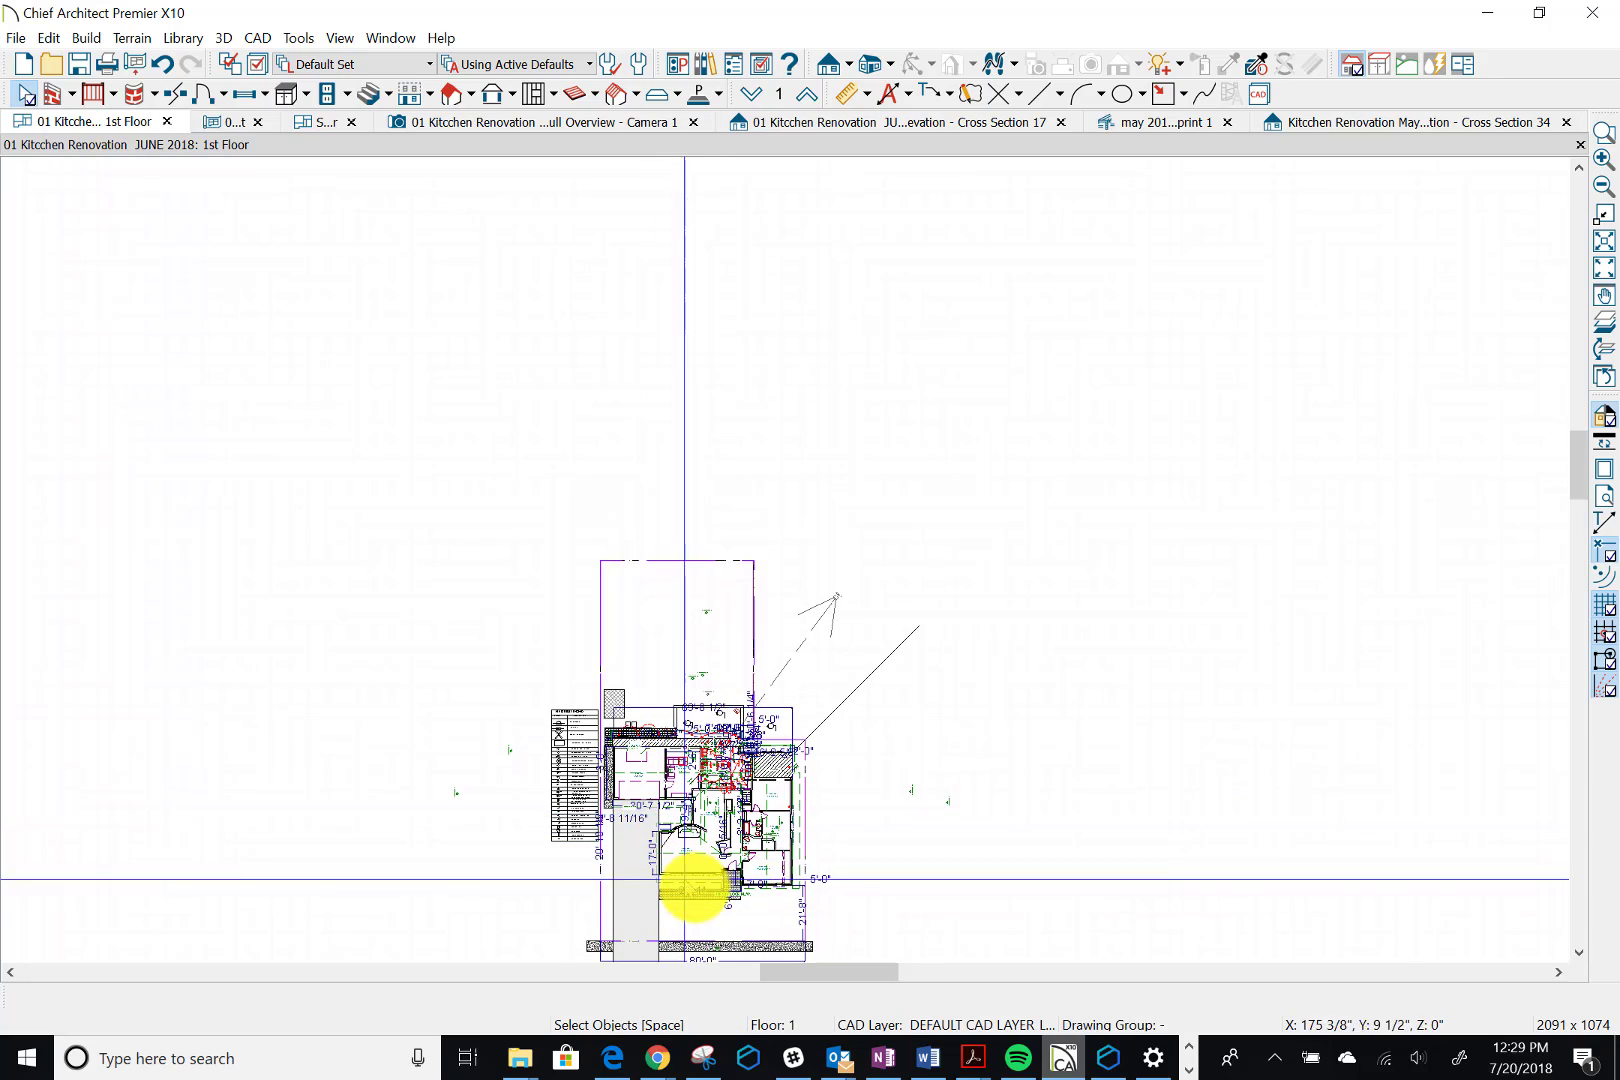
pyautogui.scroll(4, 690, 870)
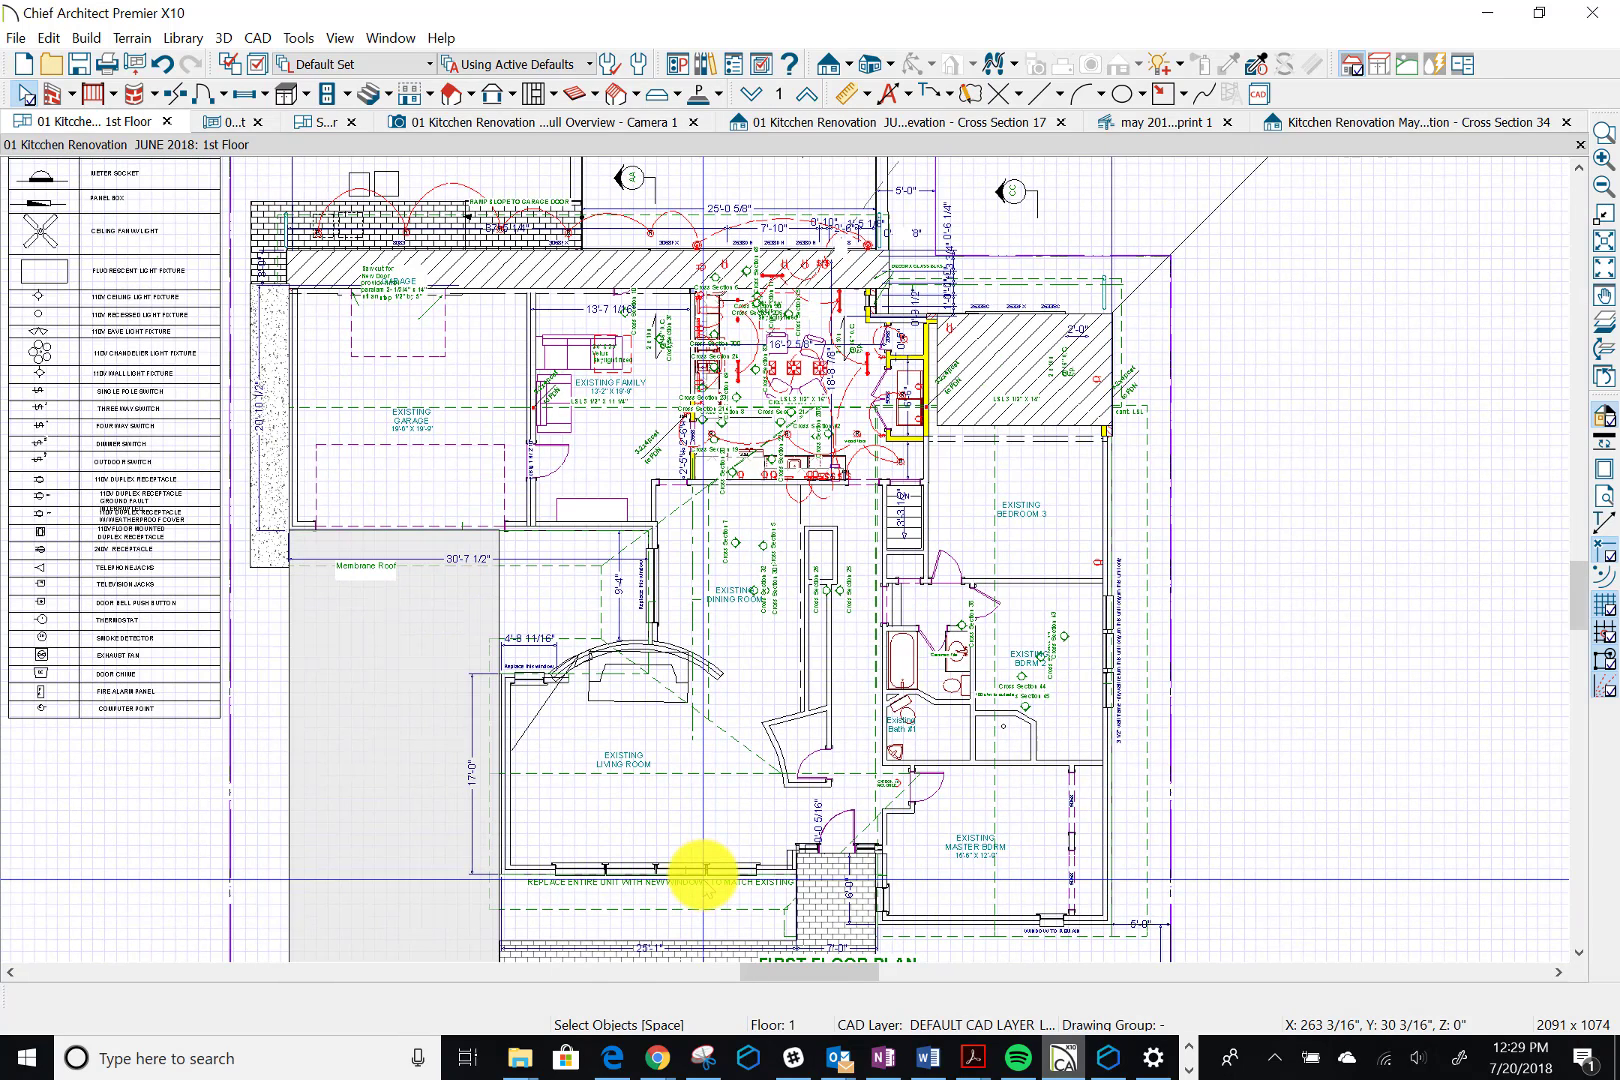
pyautogui.scroll(-3, 705, 870)
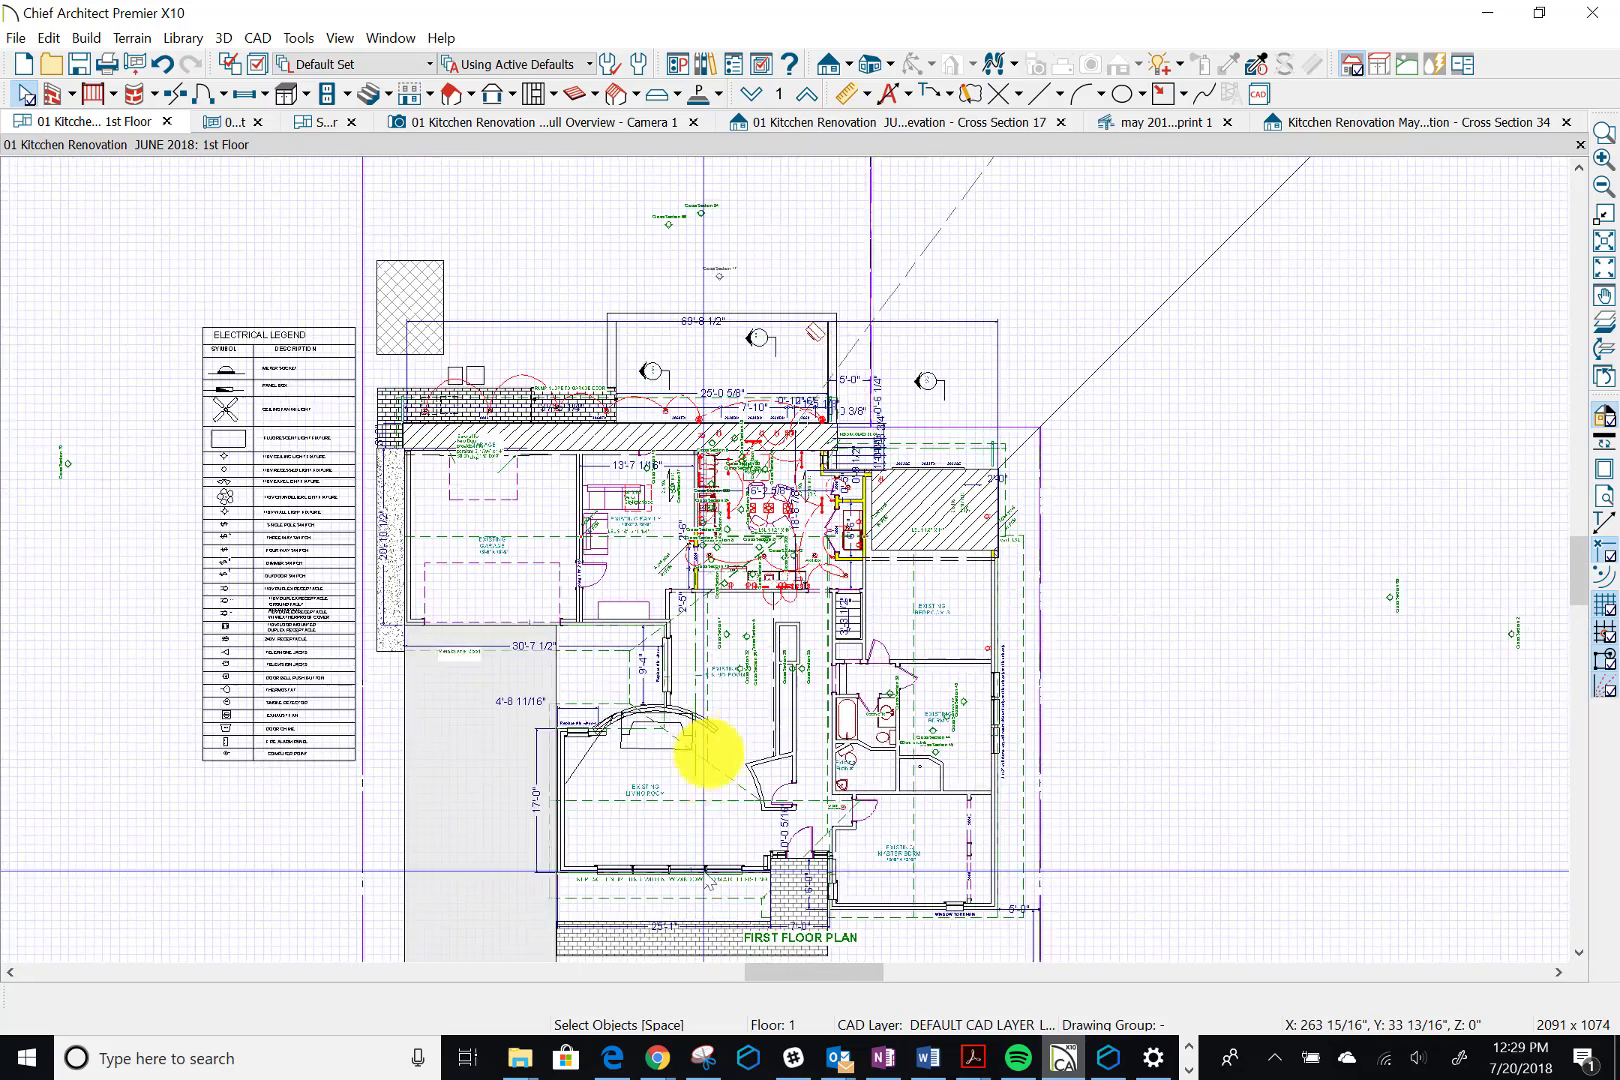
# Move the hatched rectangle over the addition above existing bedroom 3 to the DEFAULT CAD LAYER SITE layer
pyautogui.scroll(3, 915, 481)
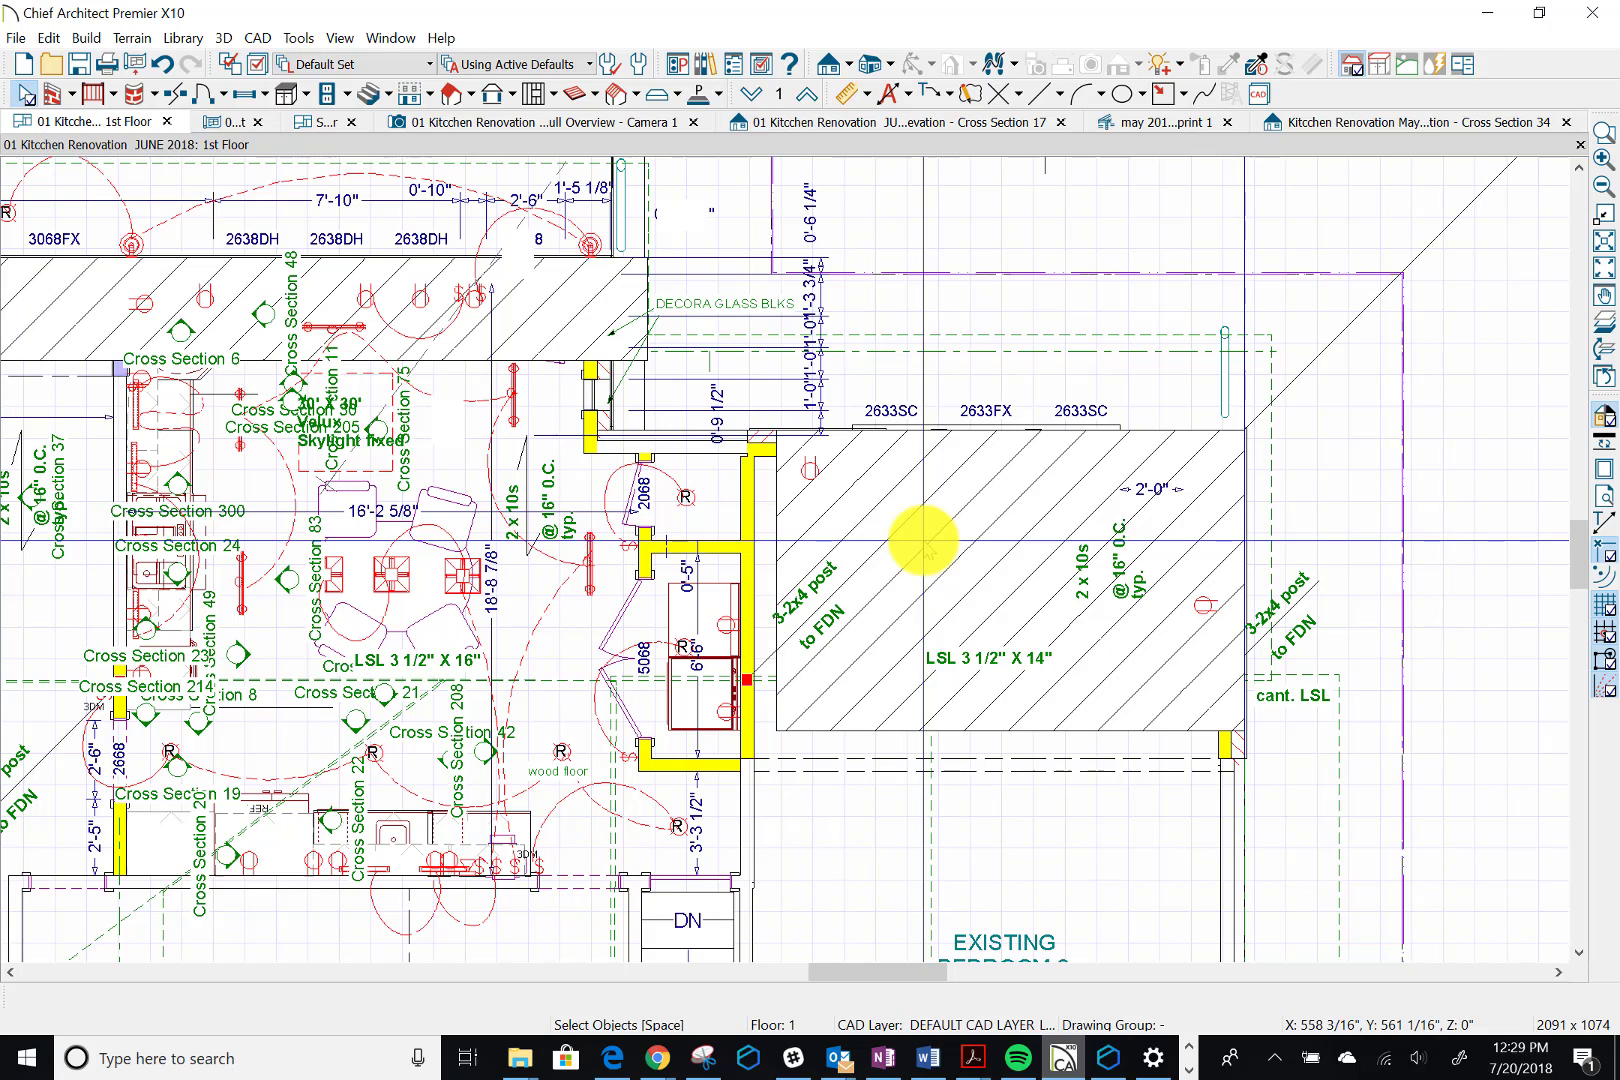
pyautogui.click(923, 540)
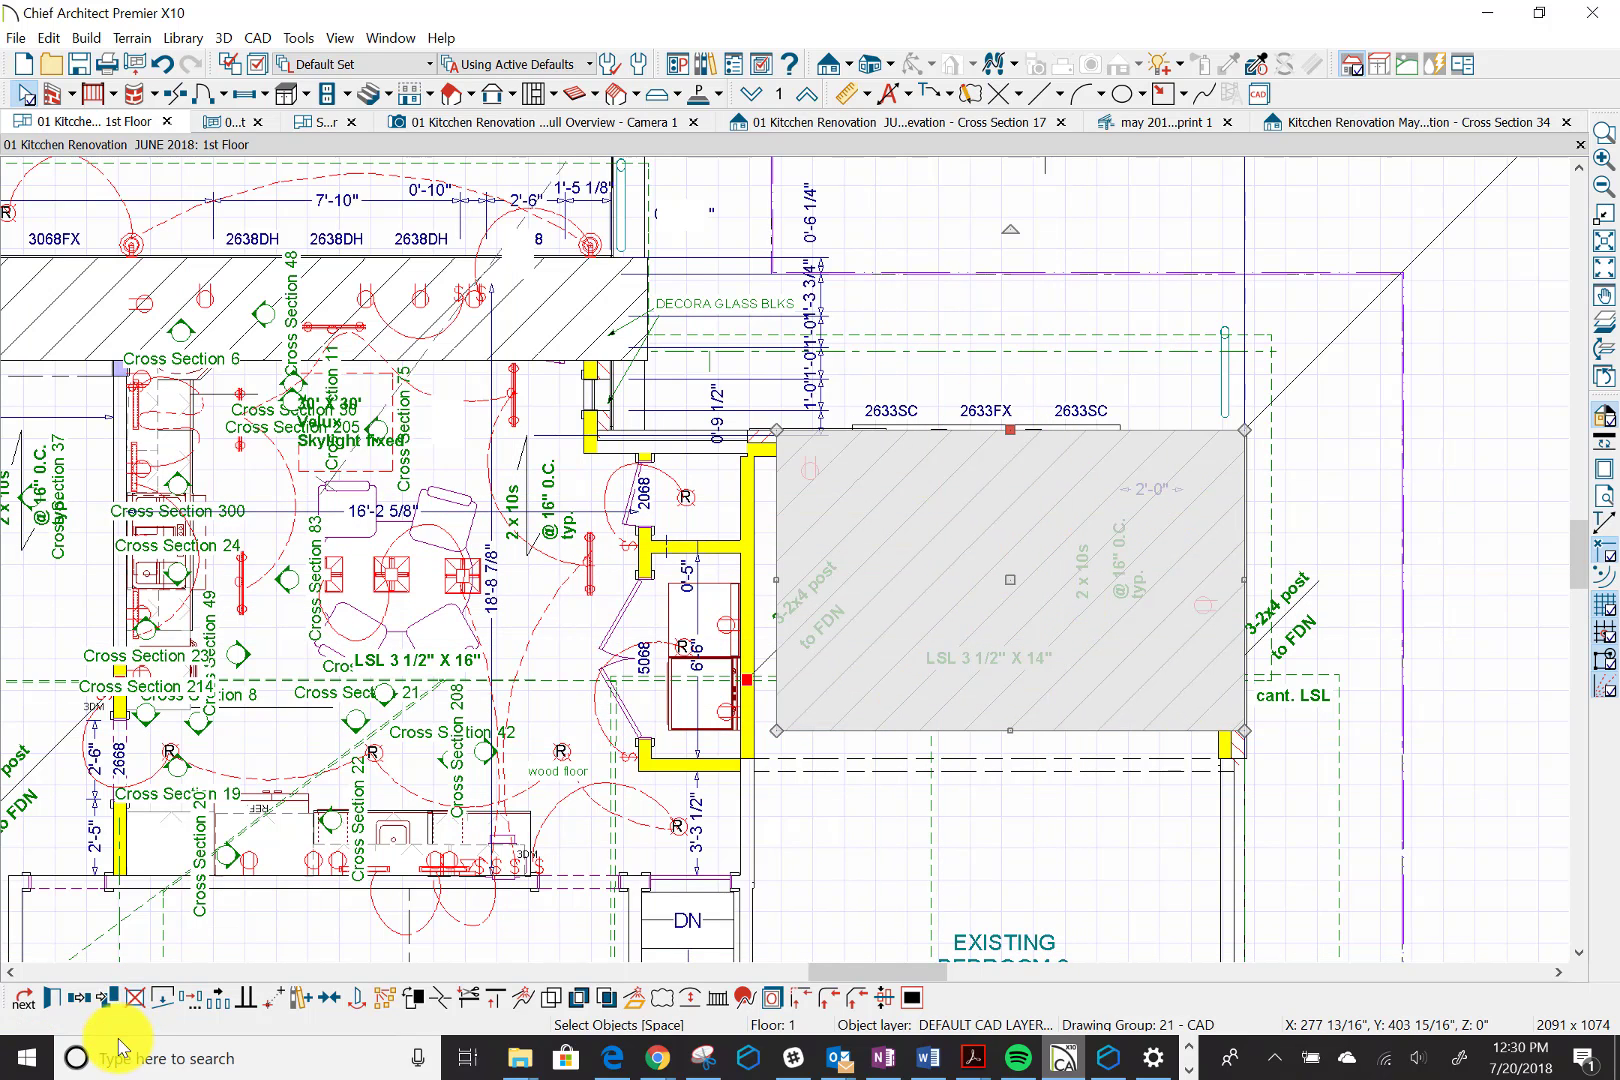
pyautogui.click(45, 1000)
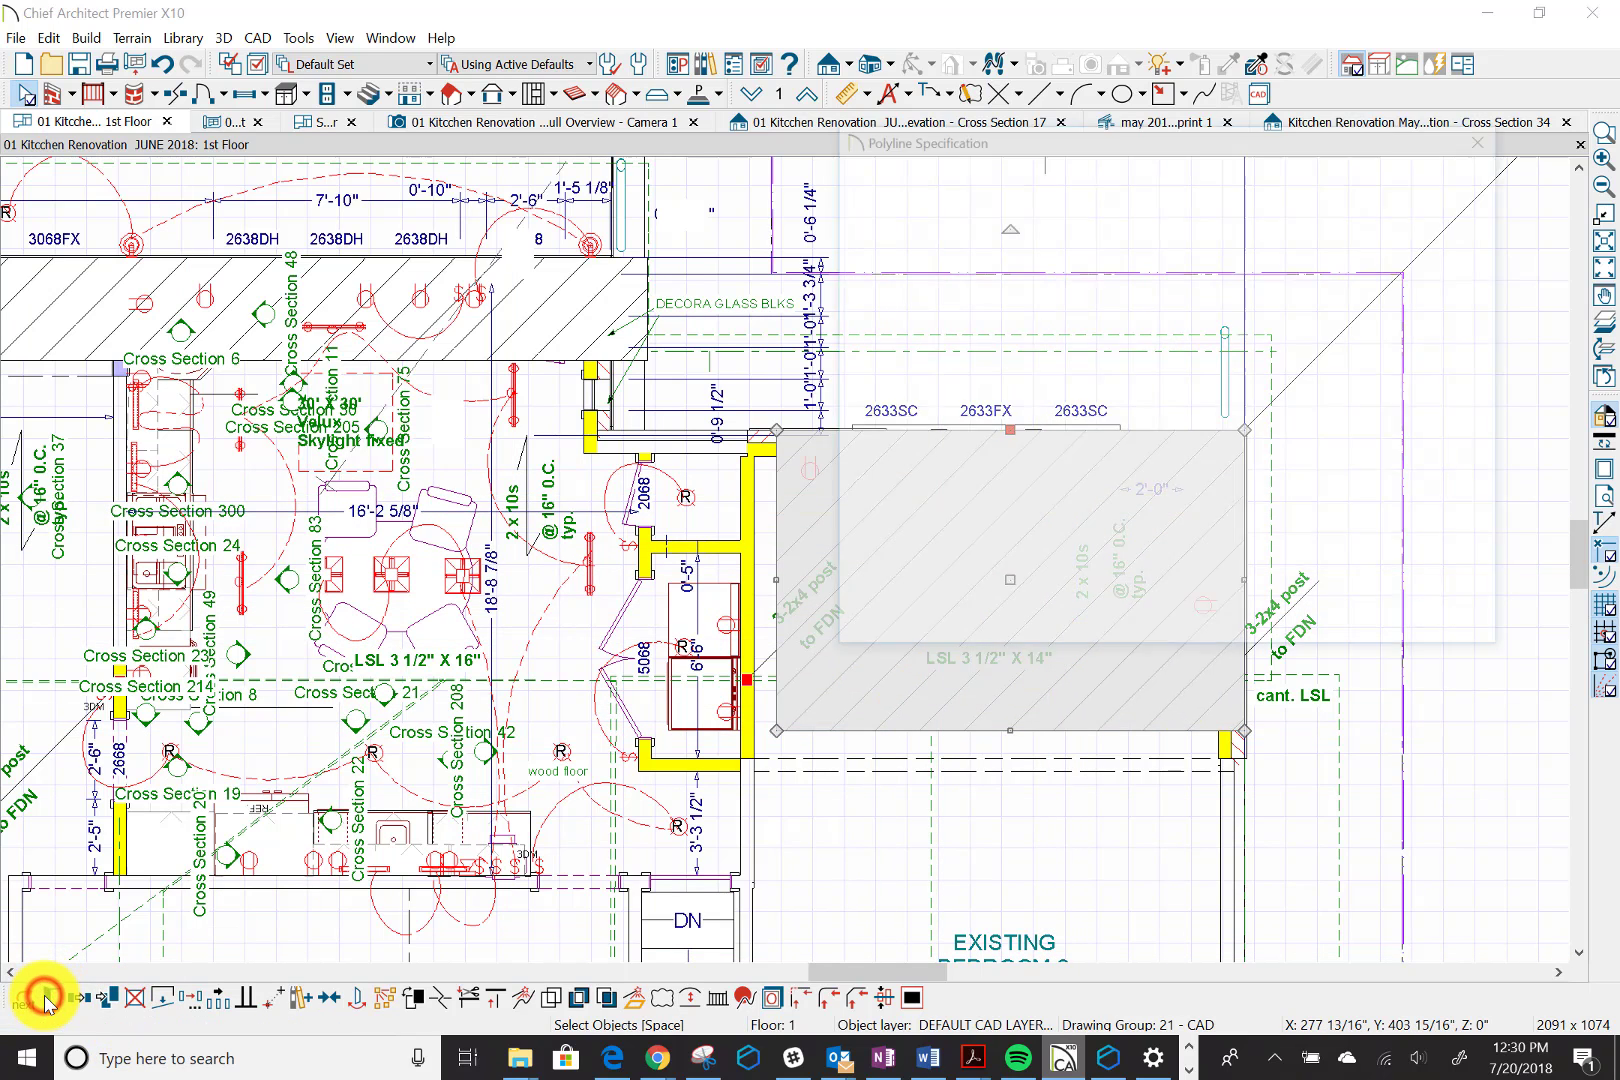
pyautogui.click(889, 215)
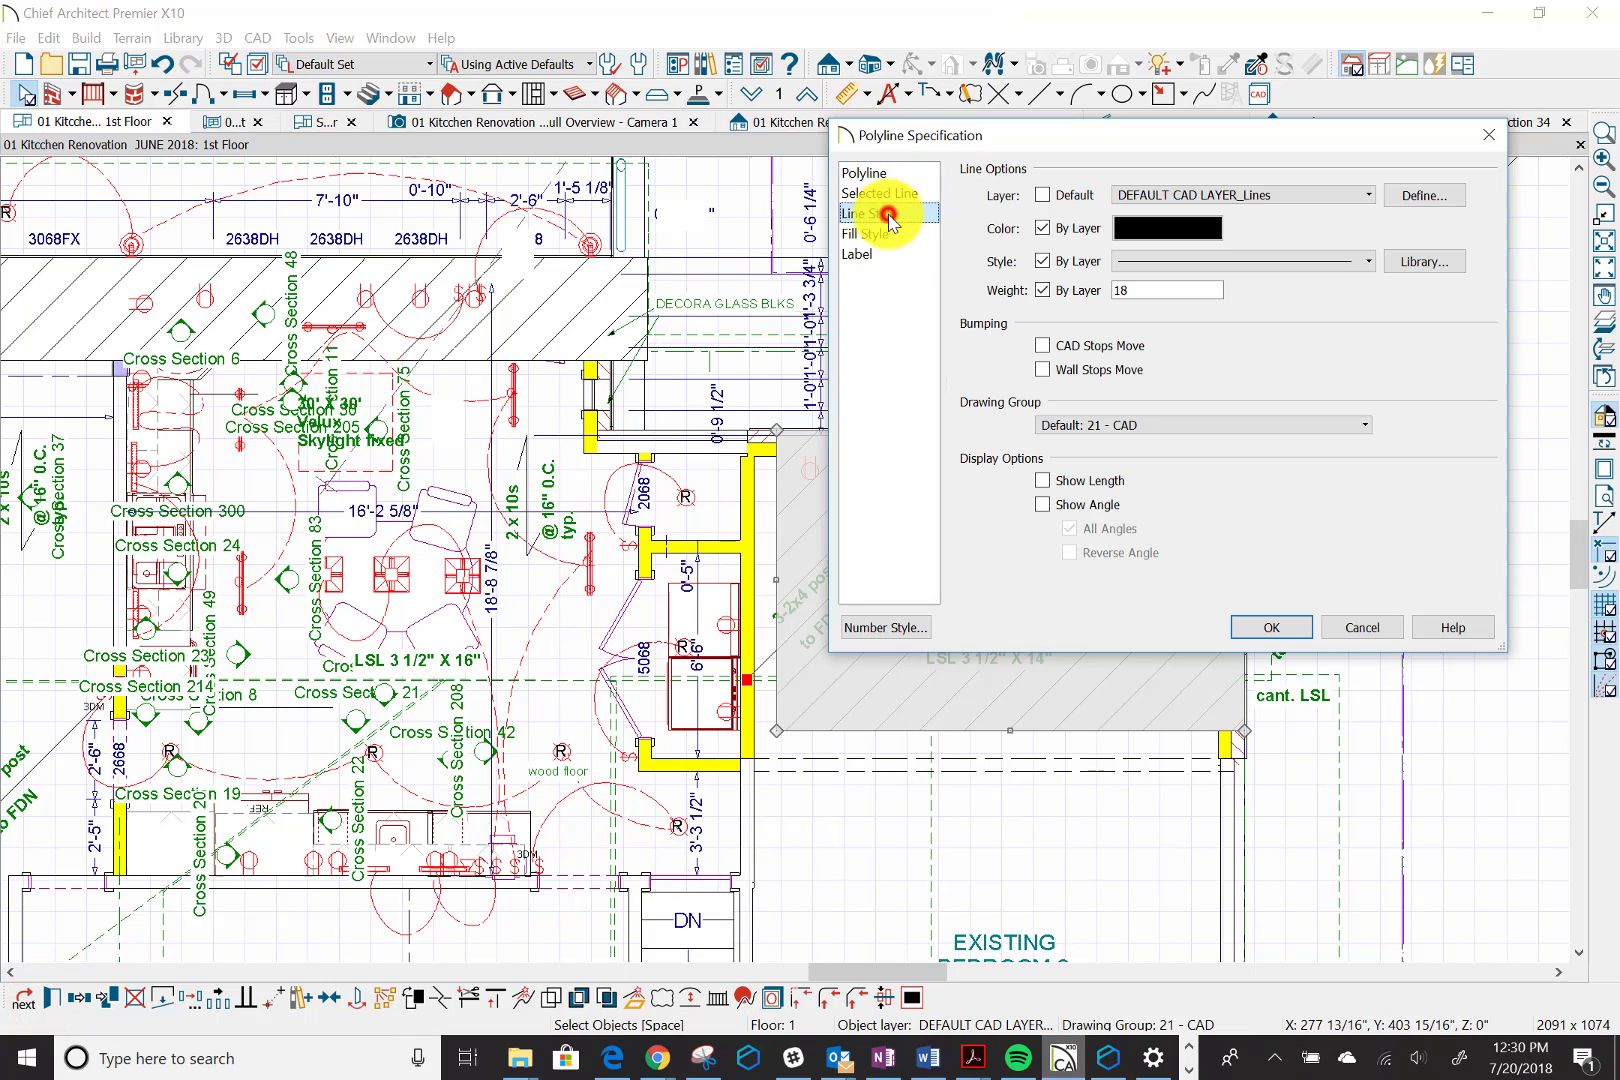
pyautogui.click(1367, 195)
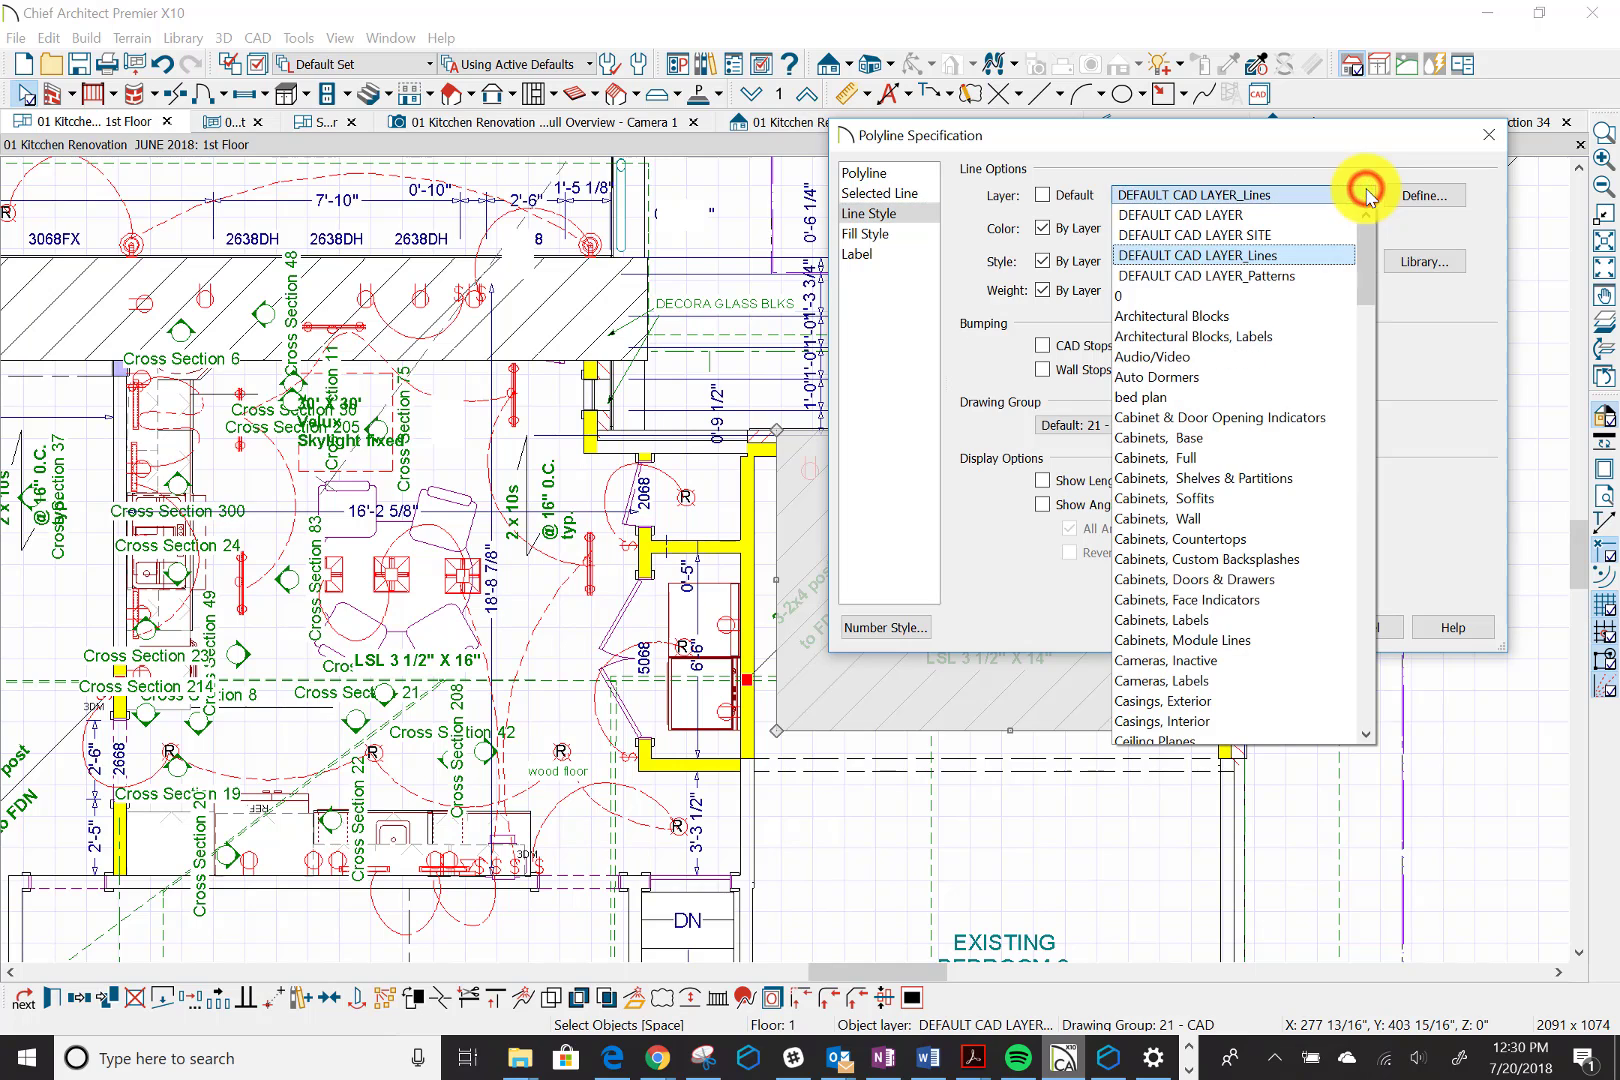
pyautogui.click(1322, 236)
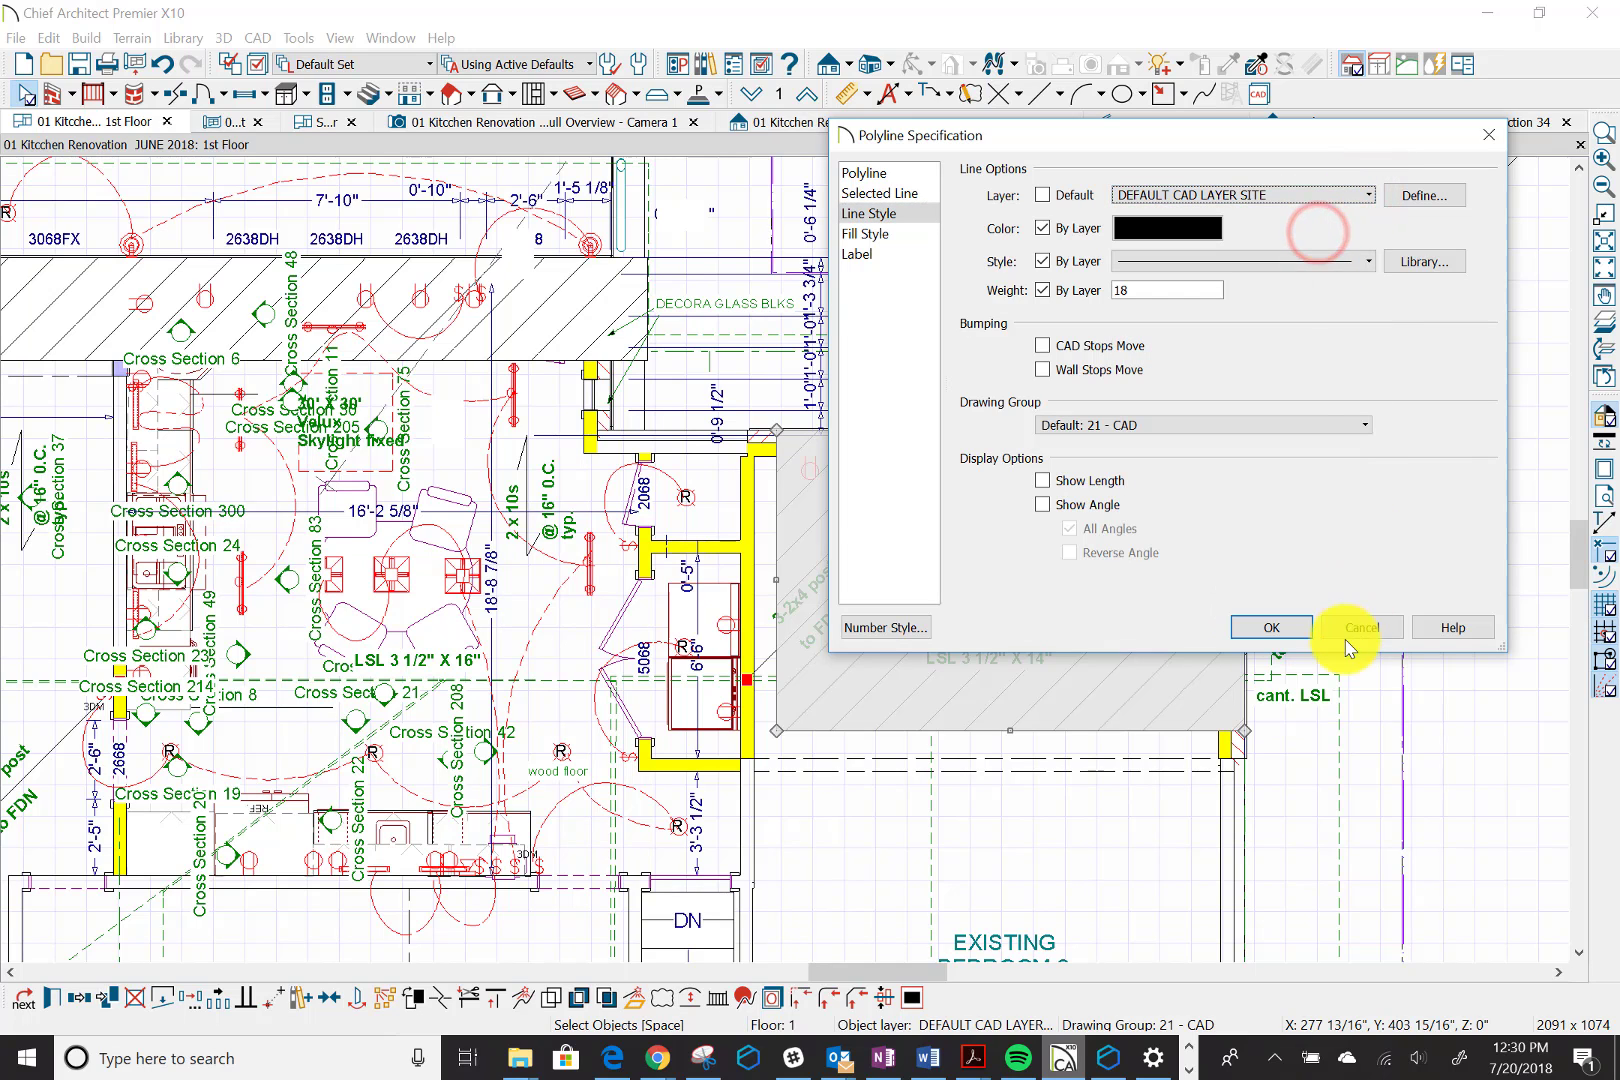
pyautogui.click(1303, 636)
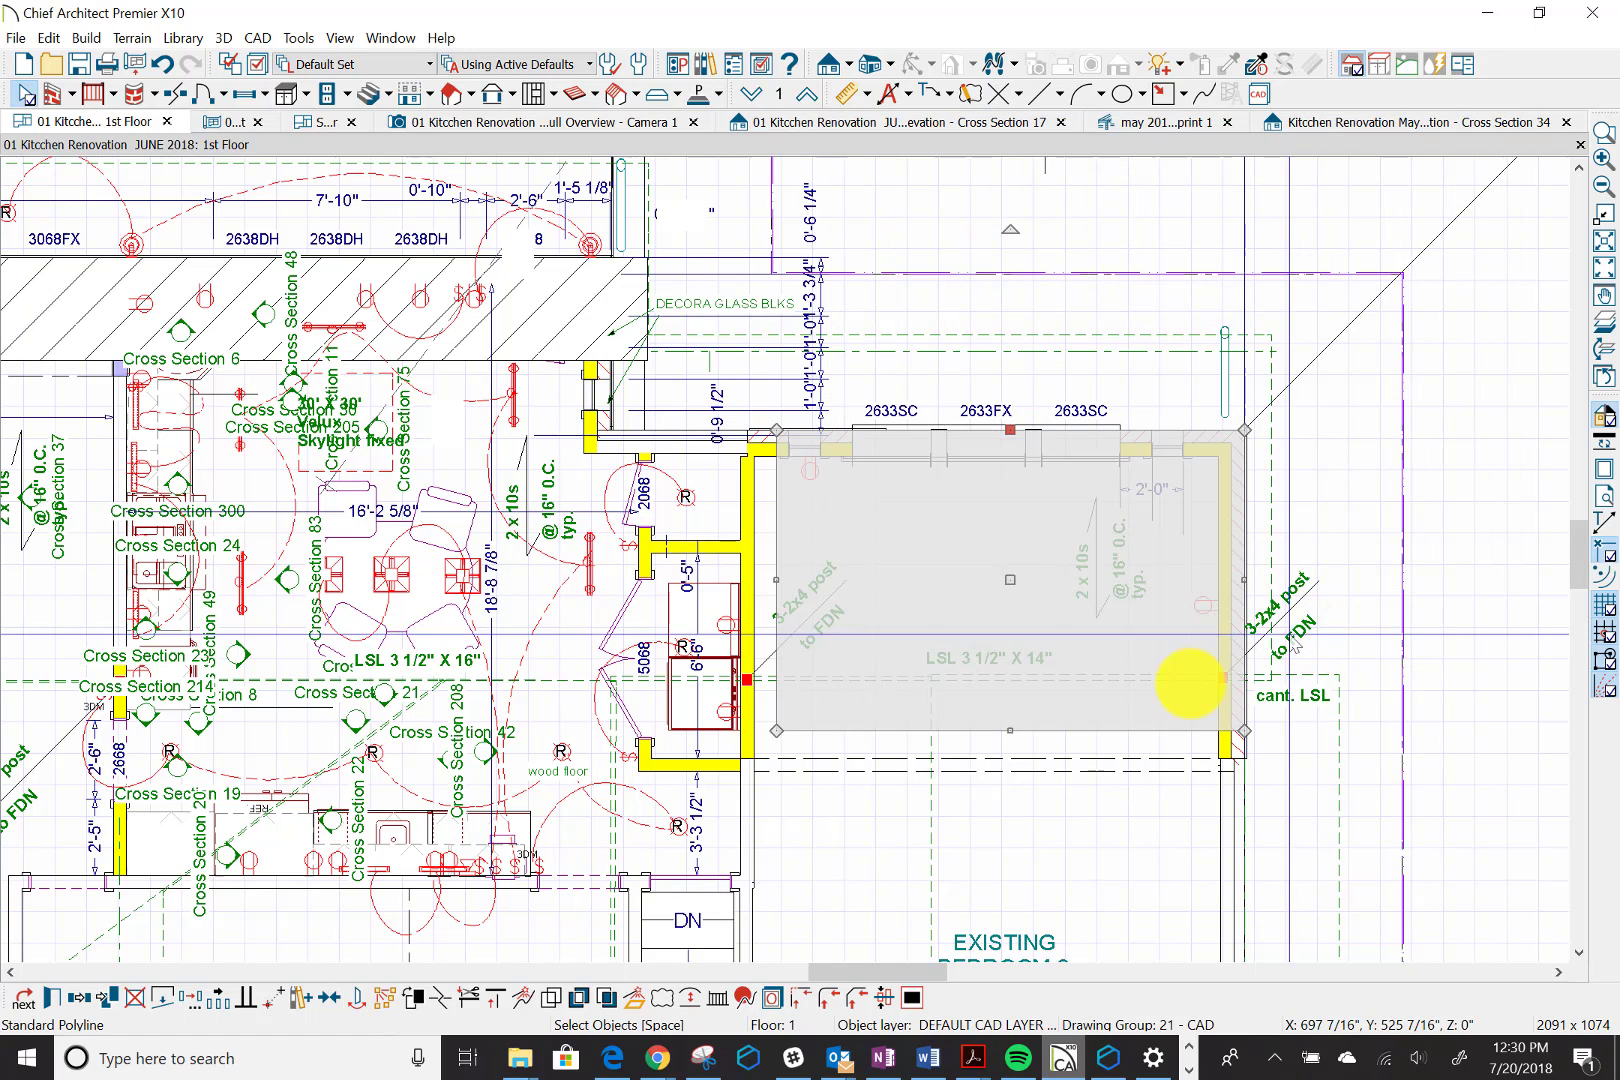
pyautogui.click(1347, 810)
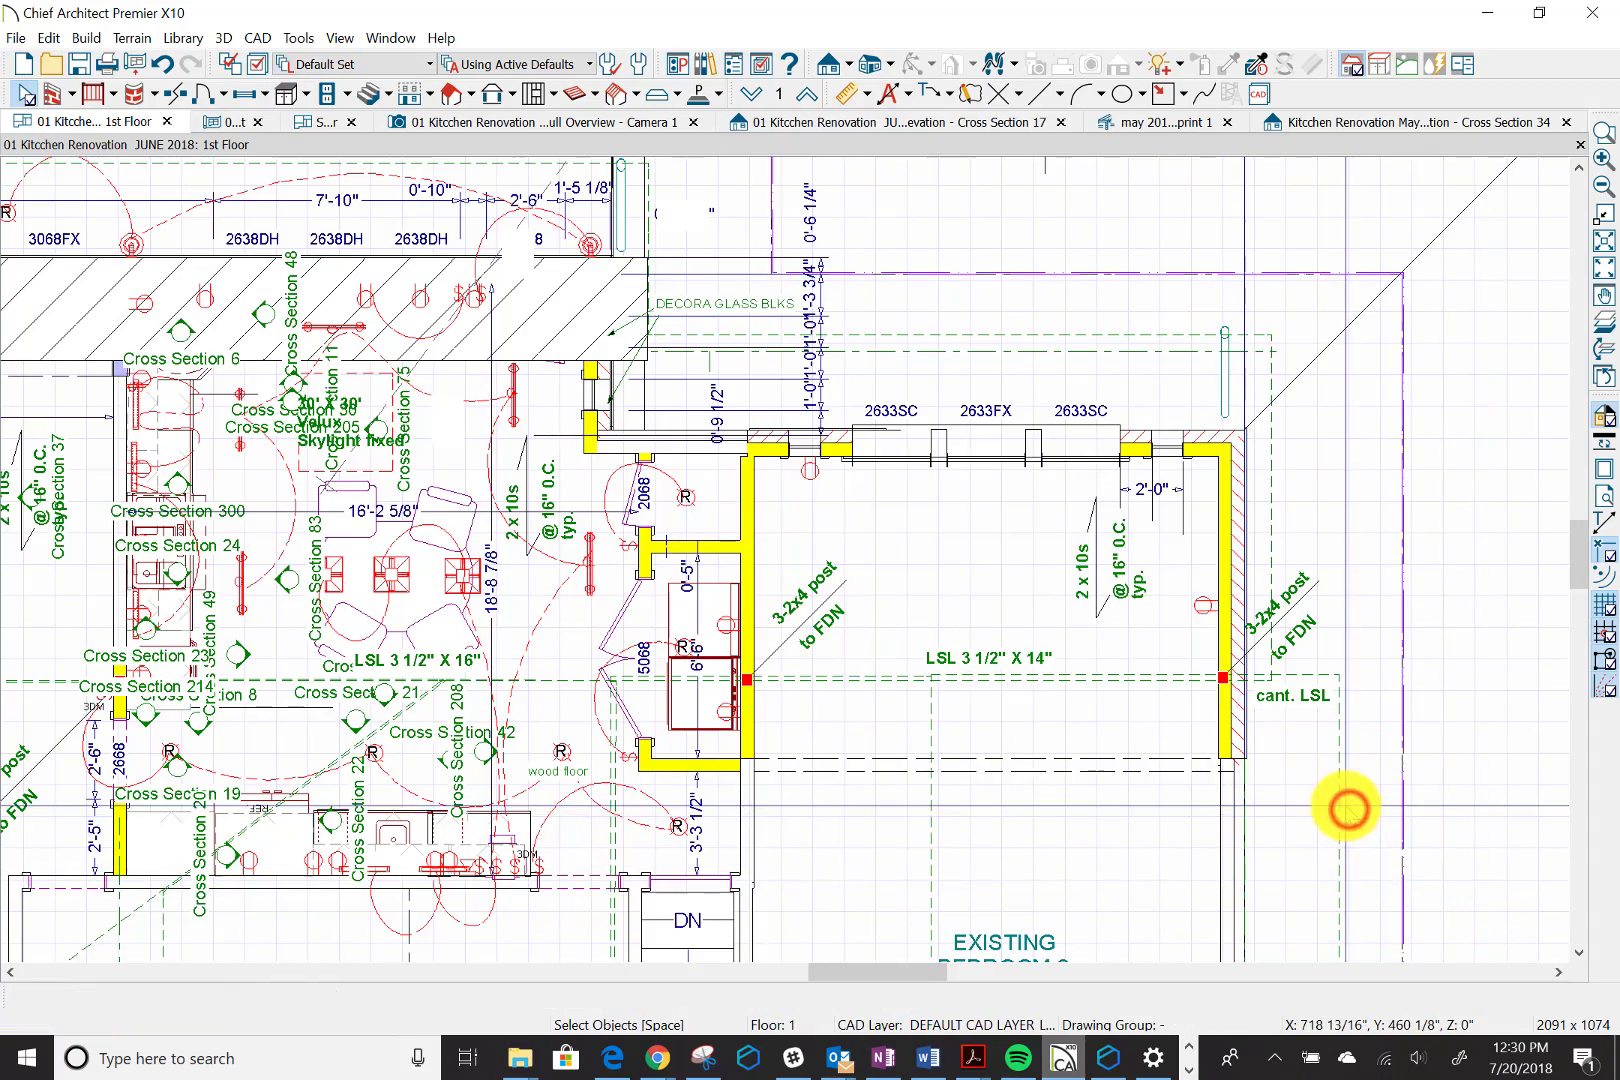
pyautogui.scroll(-3, 409, 506)
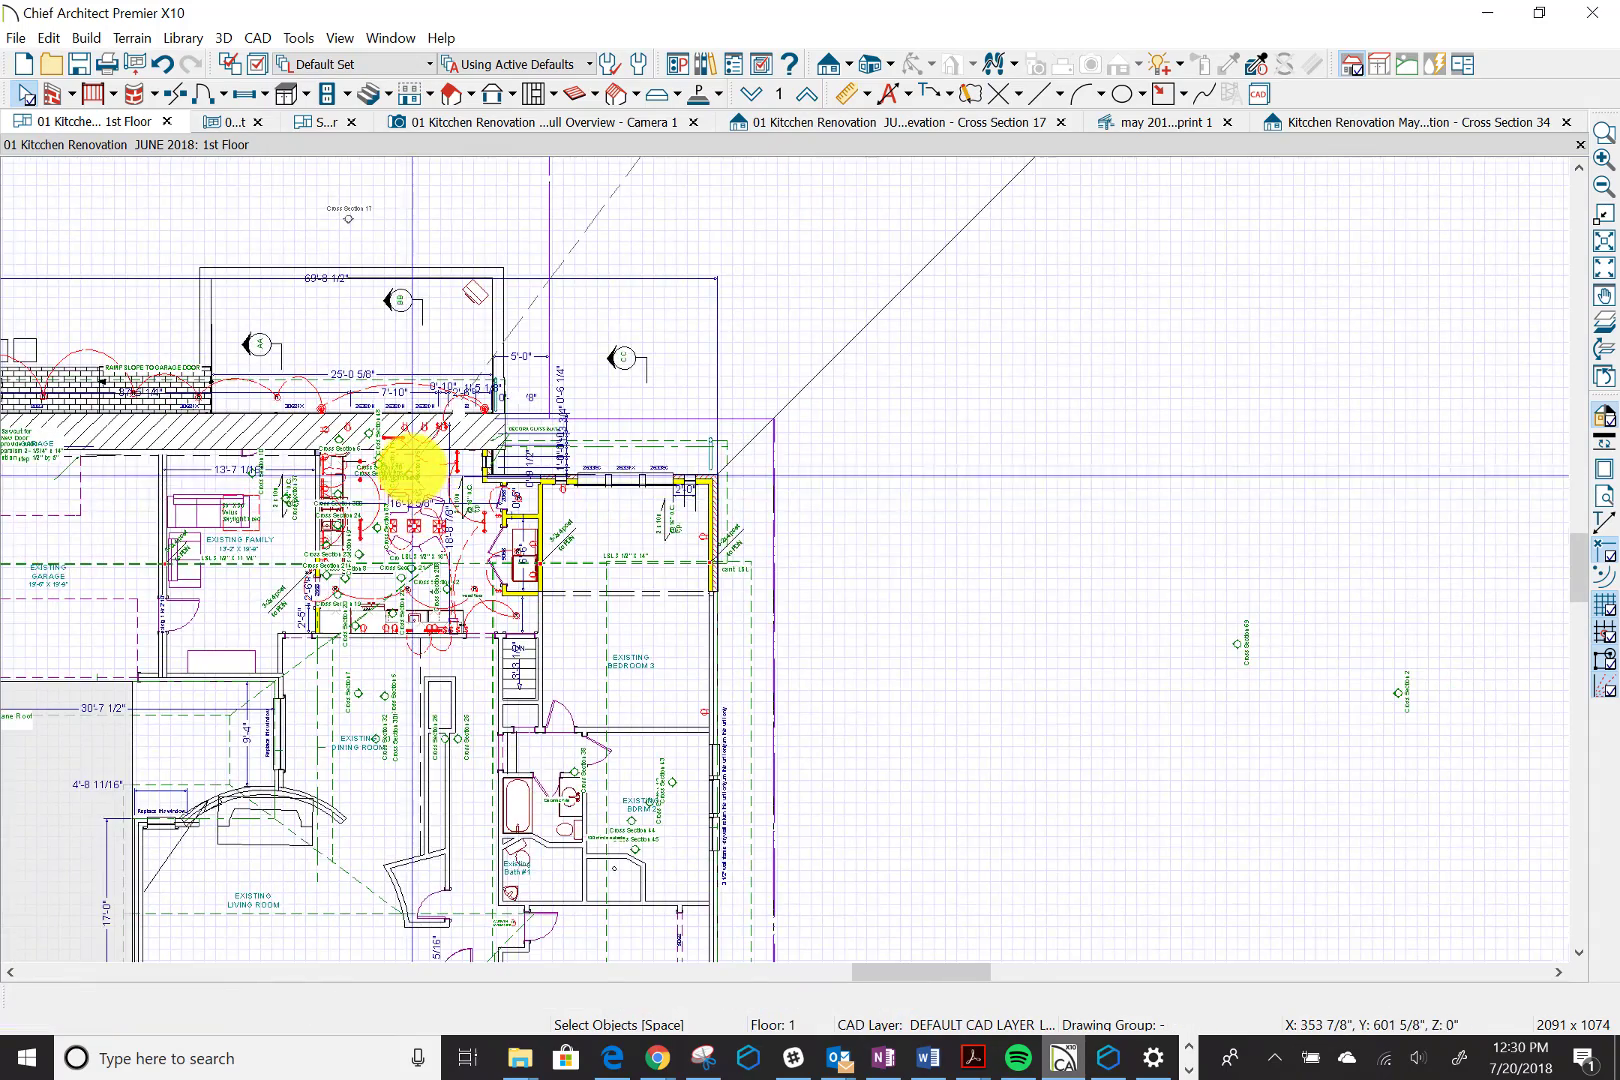
# Move the hatched strip polyline across the kitchen's exterior window wall to the DEFAULT CAD LAYER SITE layer
pyautogui.scroll(3, 410, 462)
pyautogui.scroll(2, 409, 463)
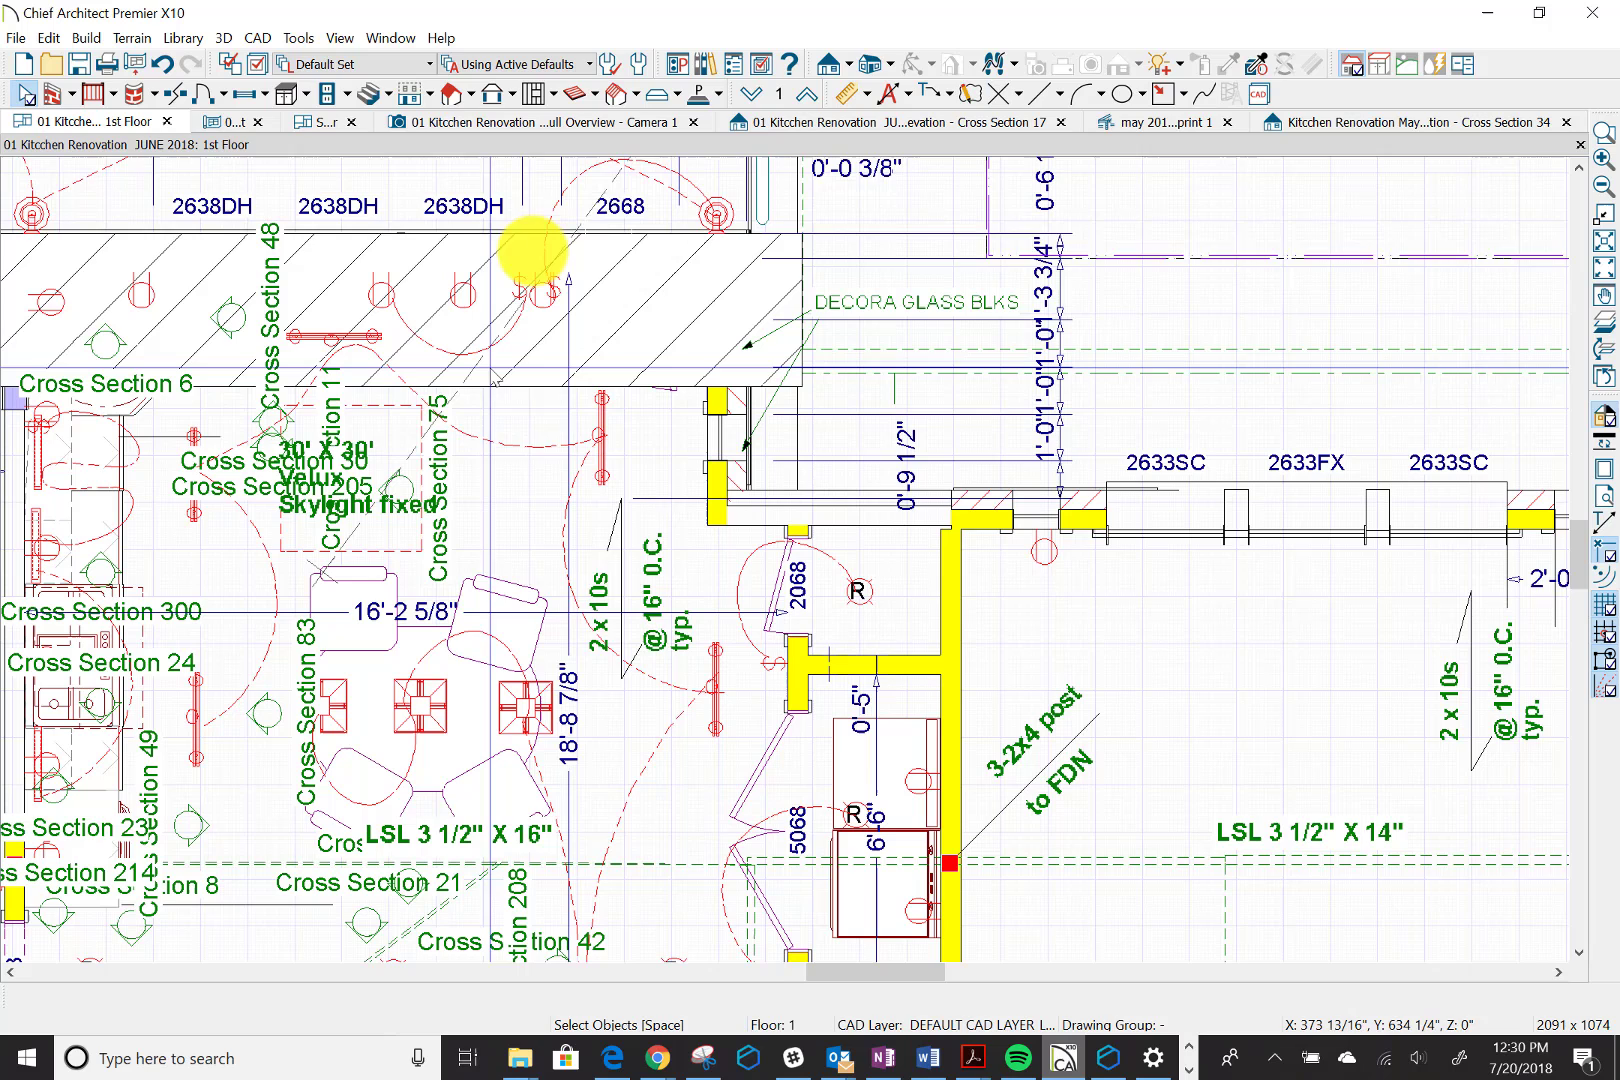
pyautogui.click(604, 261)
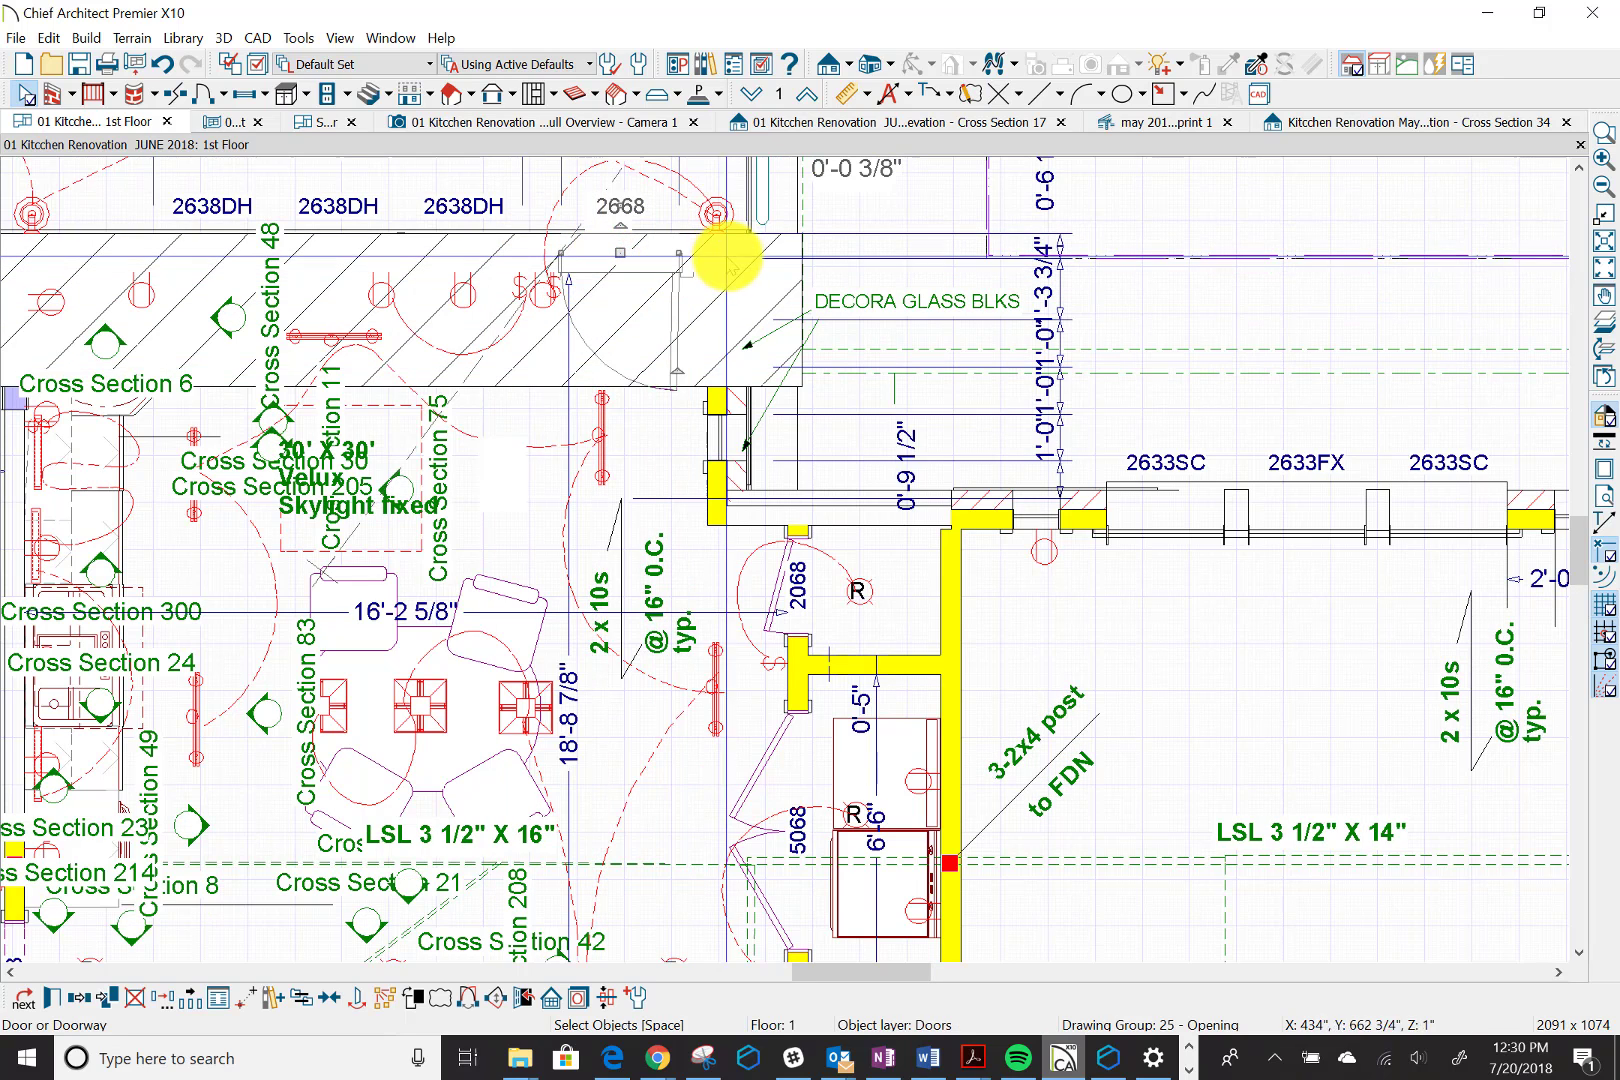
pyautogui.click(751, 249)
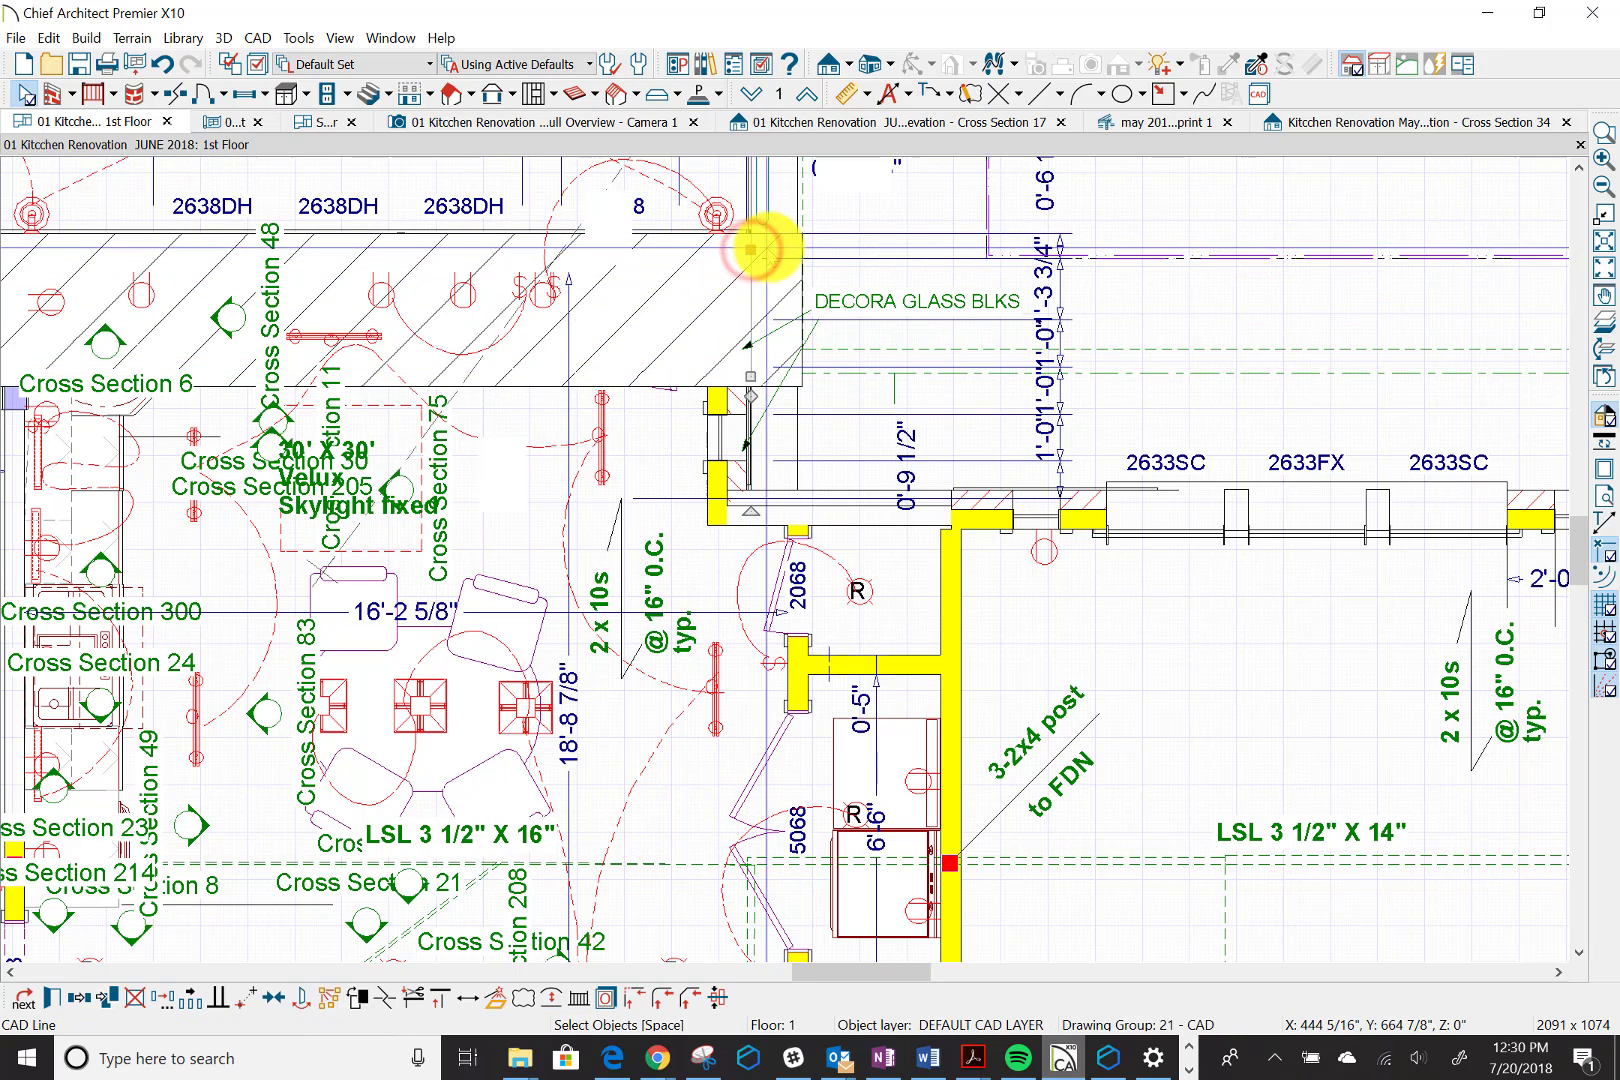
pyautogui.click(765, 245)
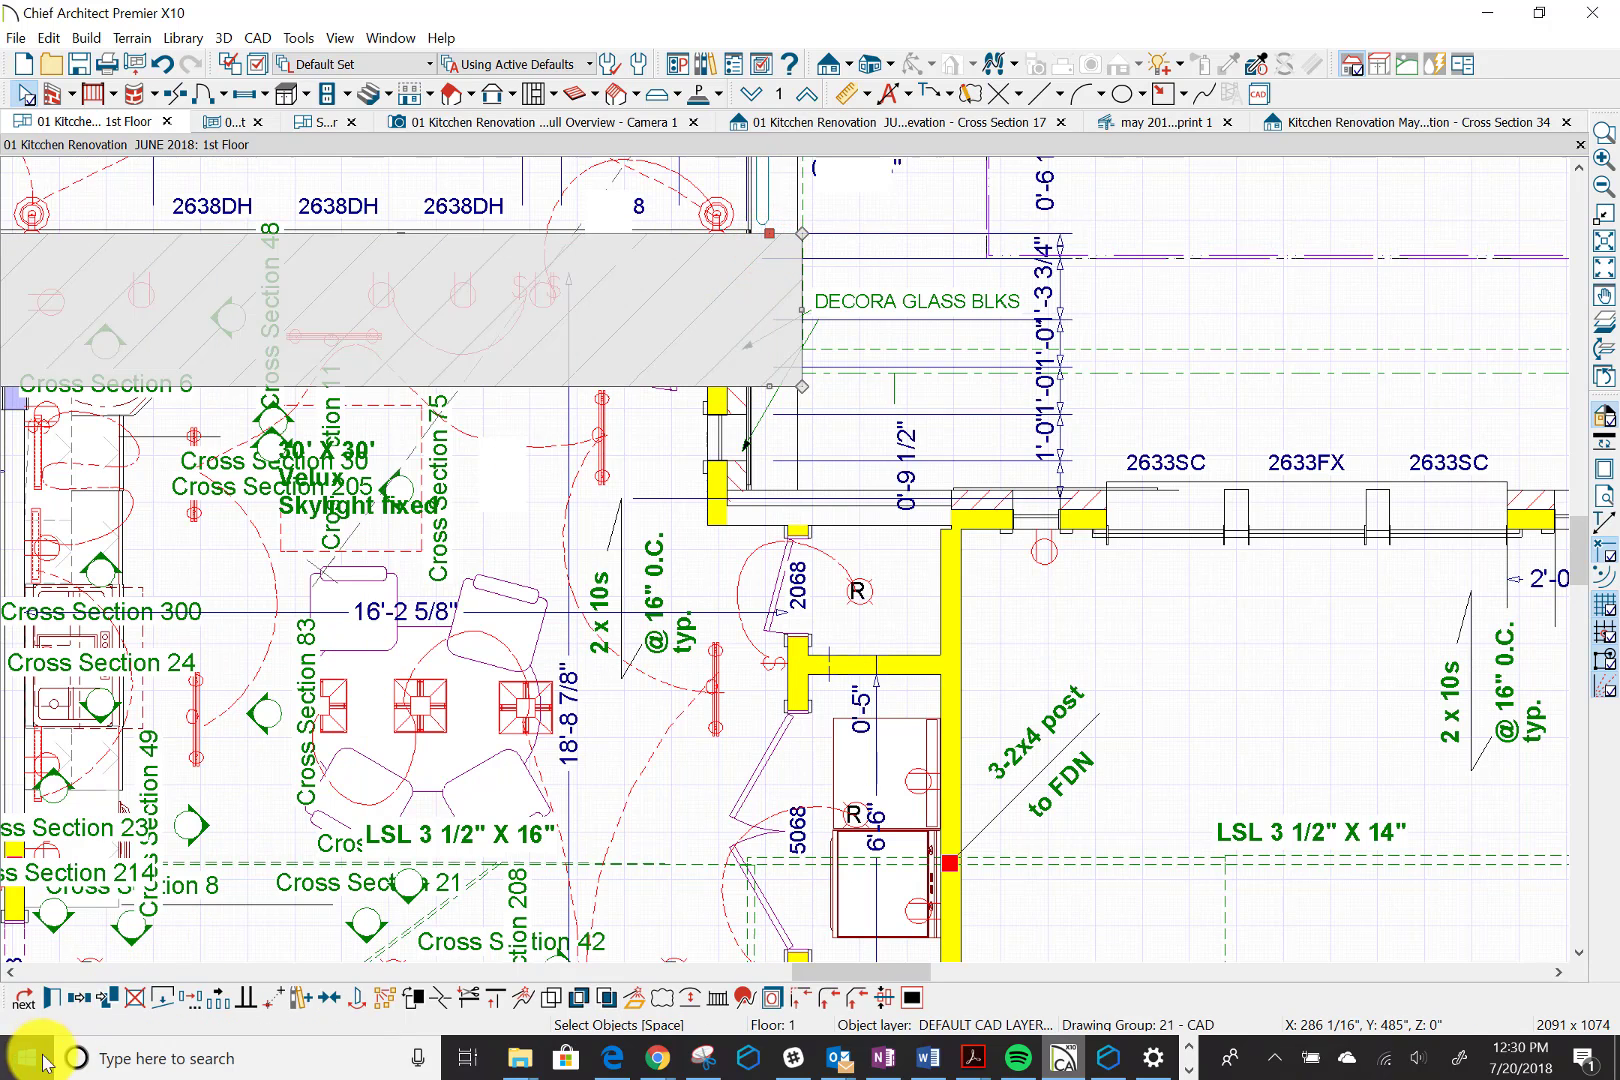
pyautogui.click(55, 999)
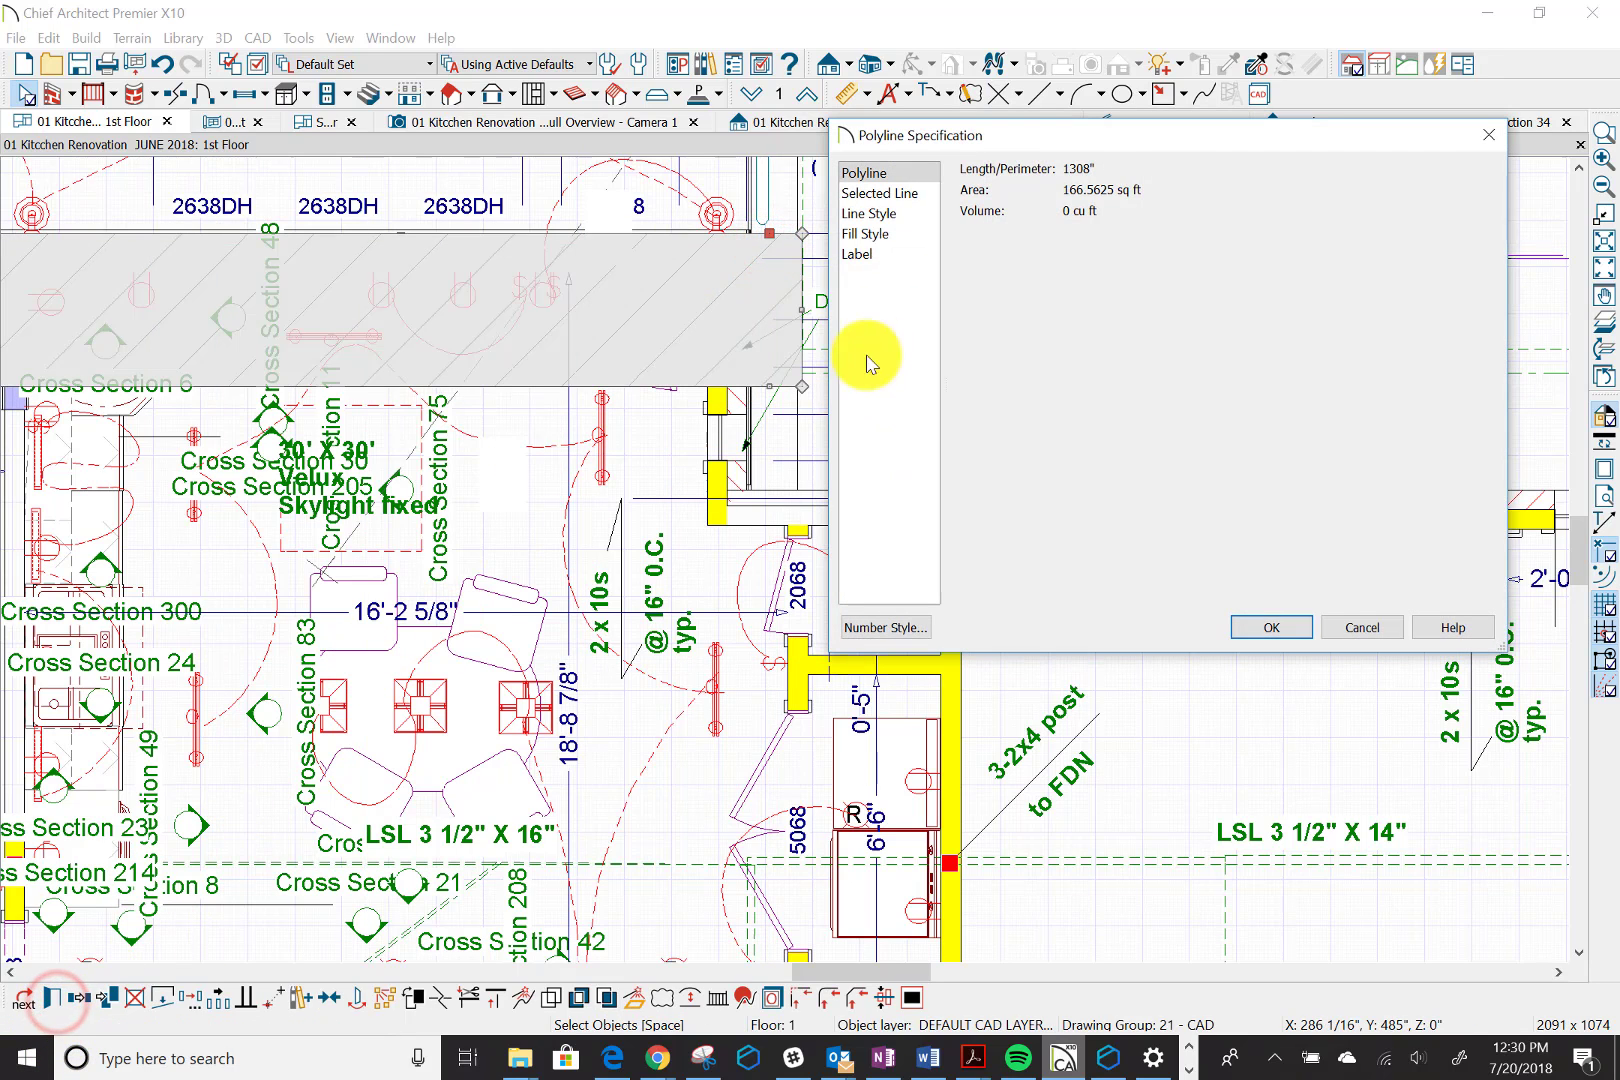
pyautogui.click(910, 214)
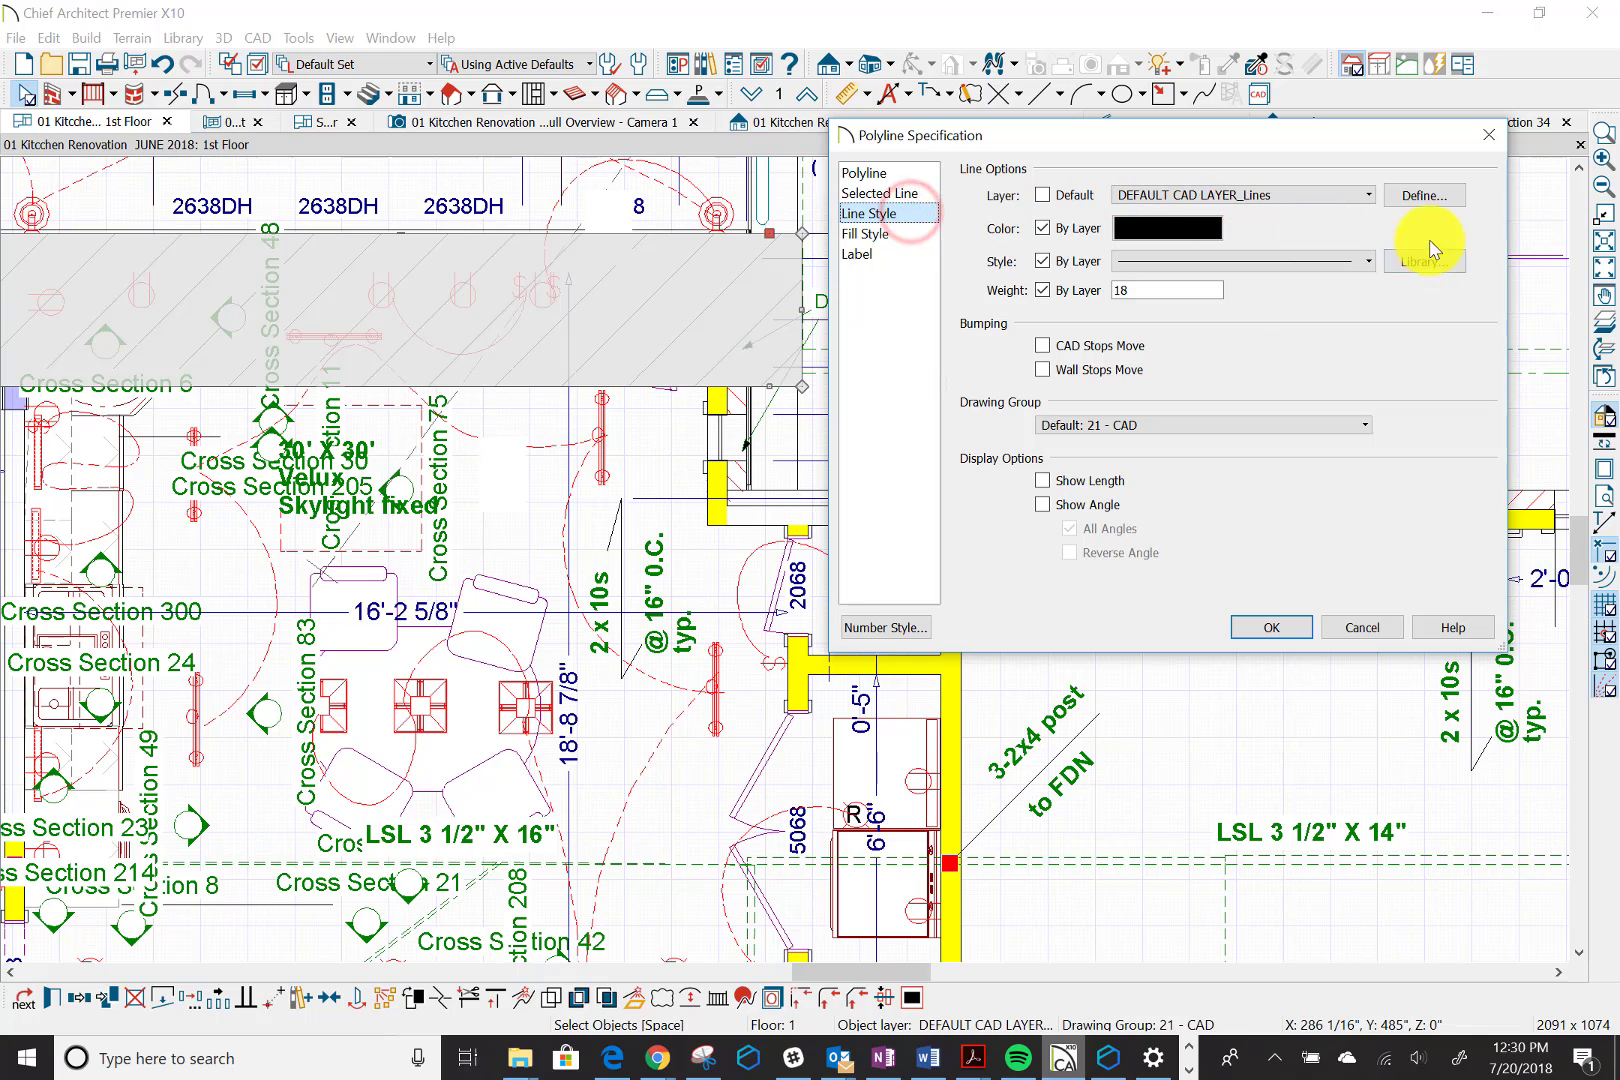
pyautogui.click(1370, 198)
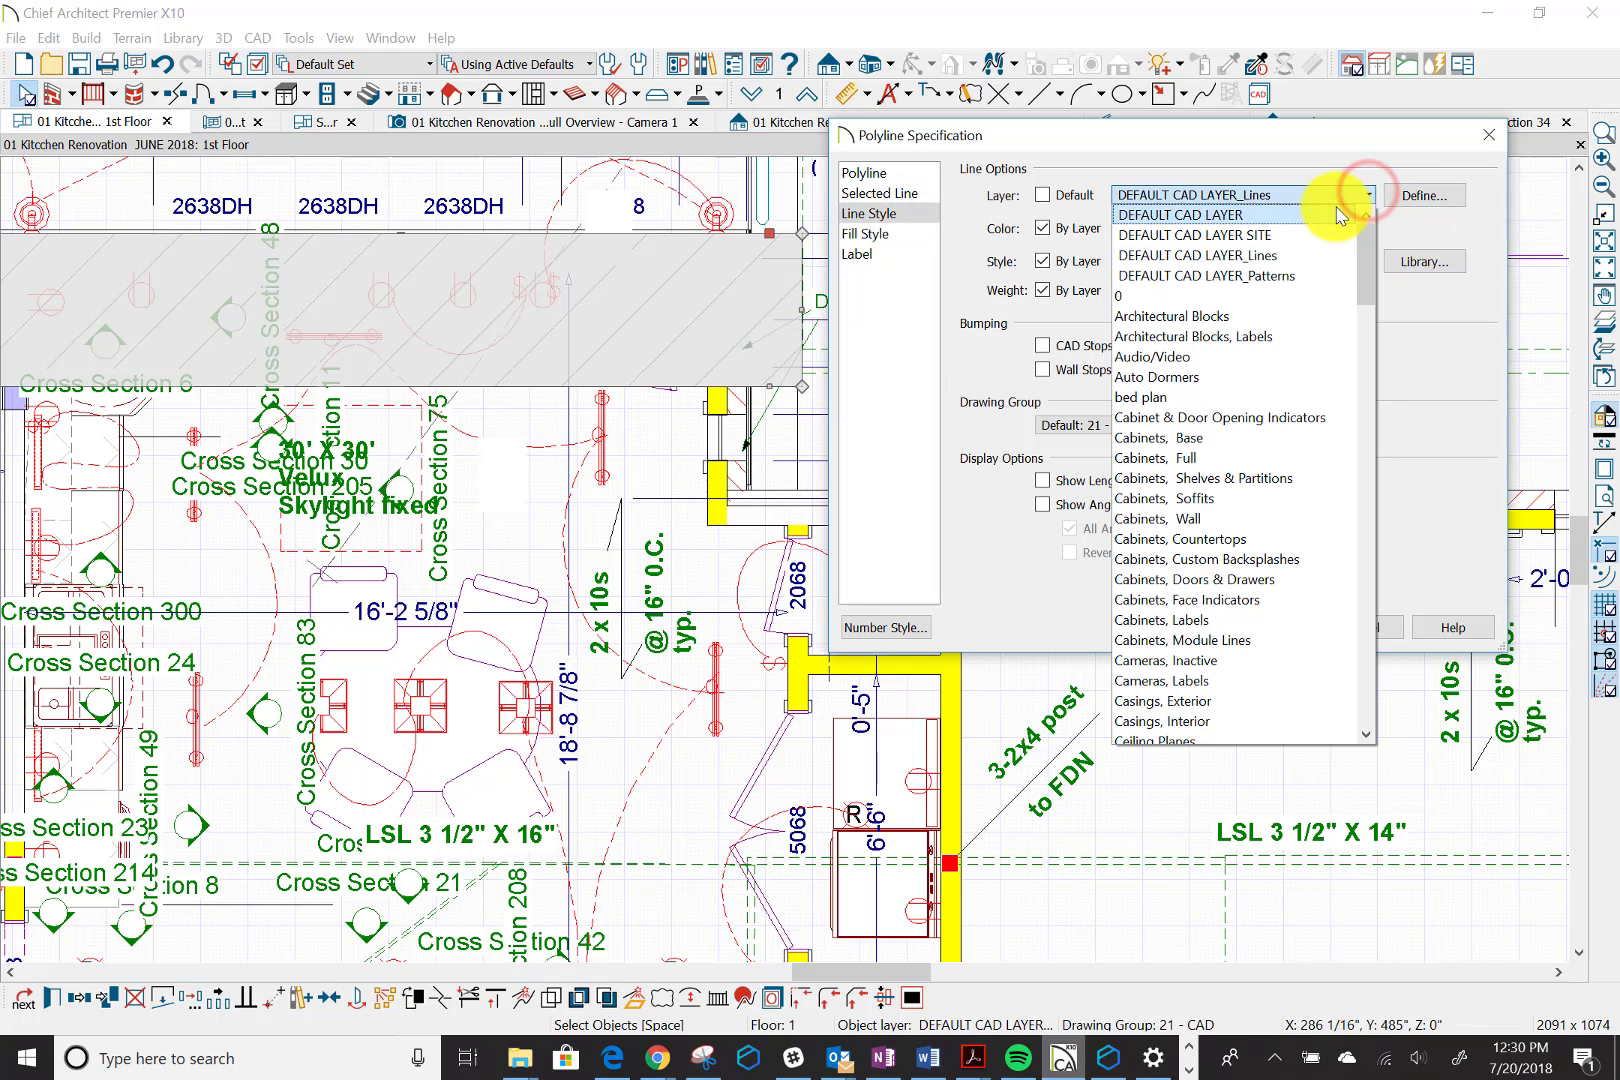
pyautogui.click(1299, 234)
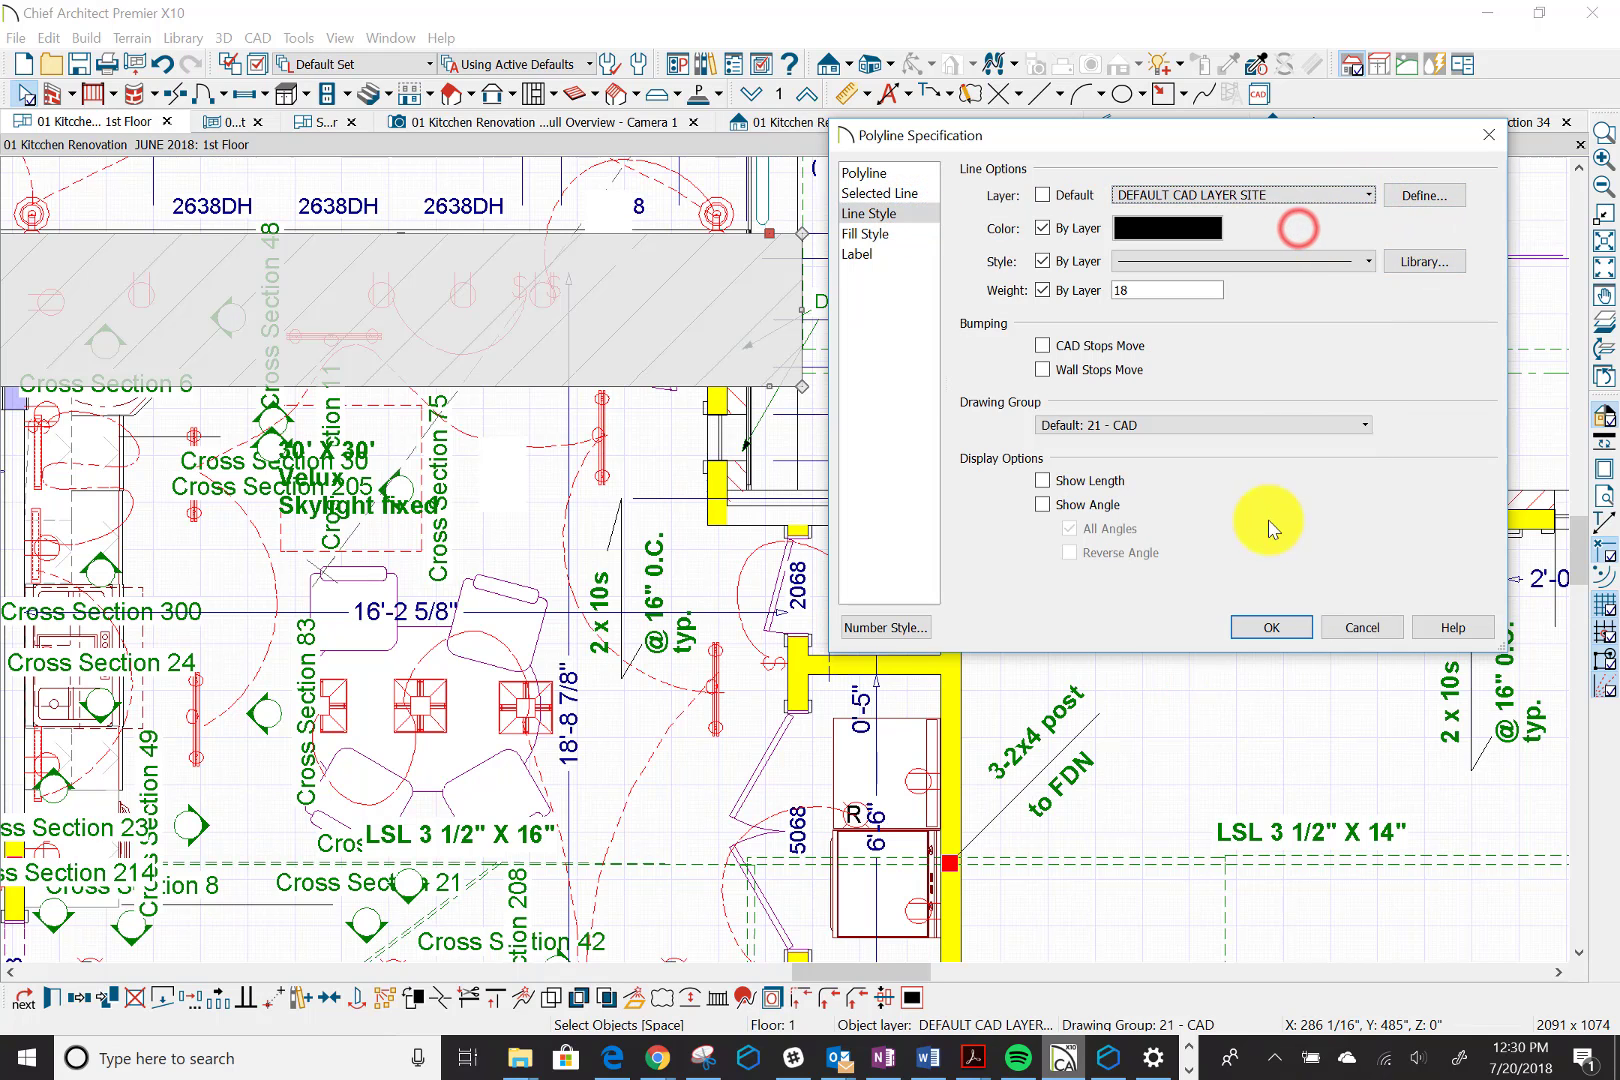
pyautogui.click(1266, 628)
pyautogui.click(1261, 621)
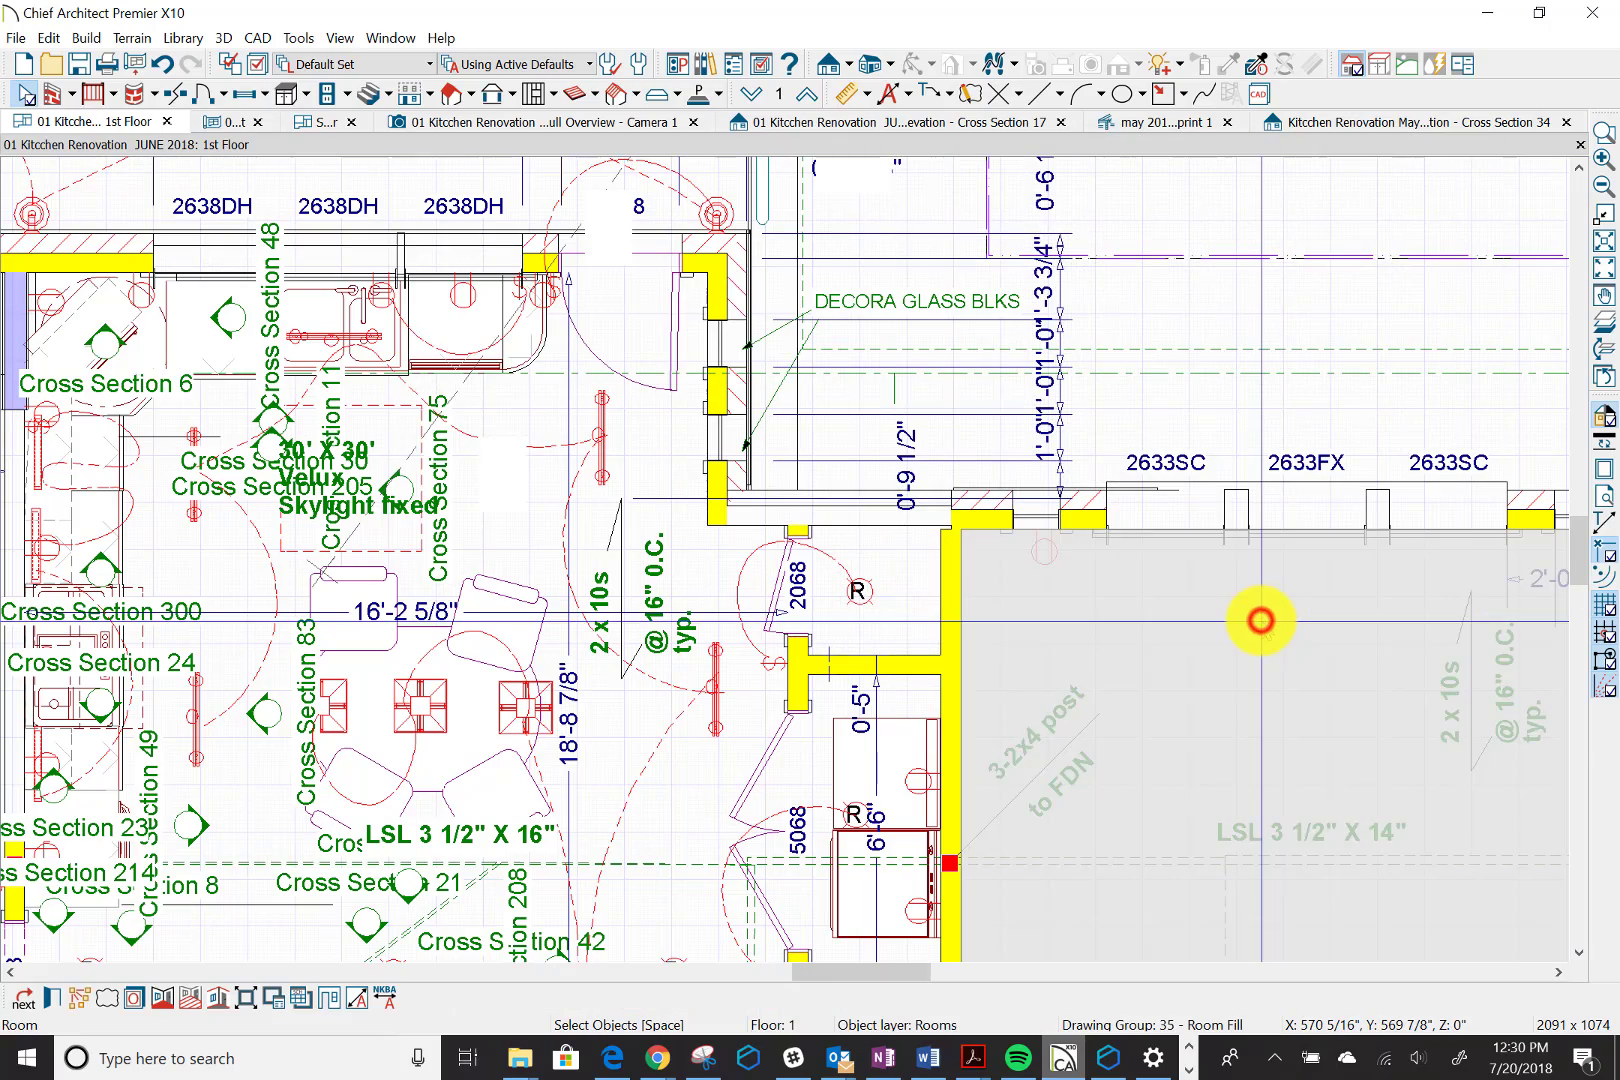
# Examine the first floor plan around the kitchen, garage, dining room and bedroom 3 with the site hatches hidden
pyautogui.scroll(-5, 1261, 612)
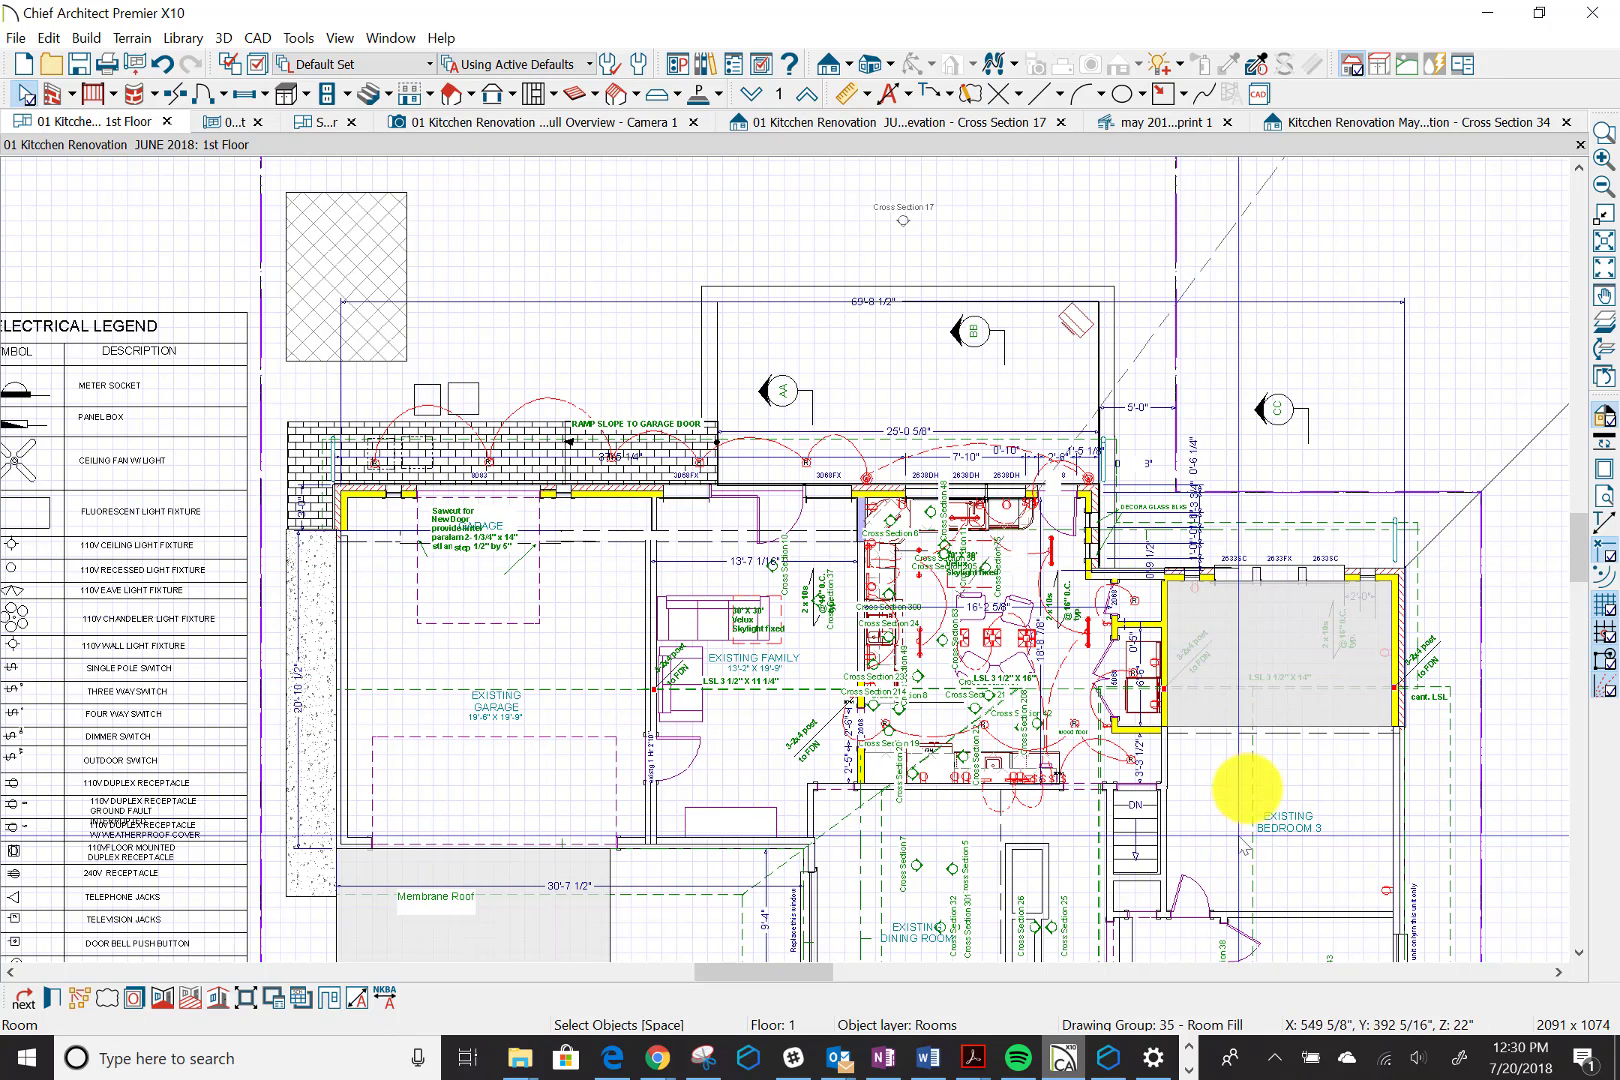
pyautogui.click(1270, 650)
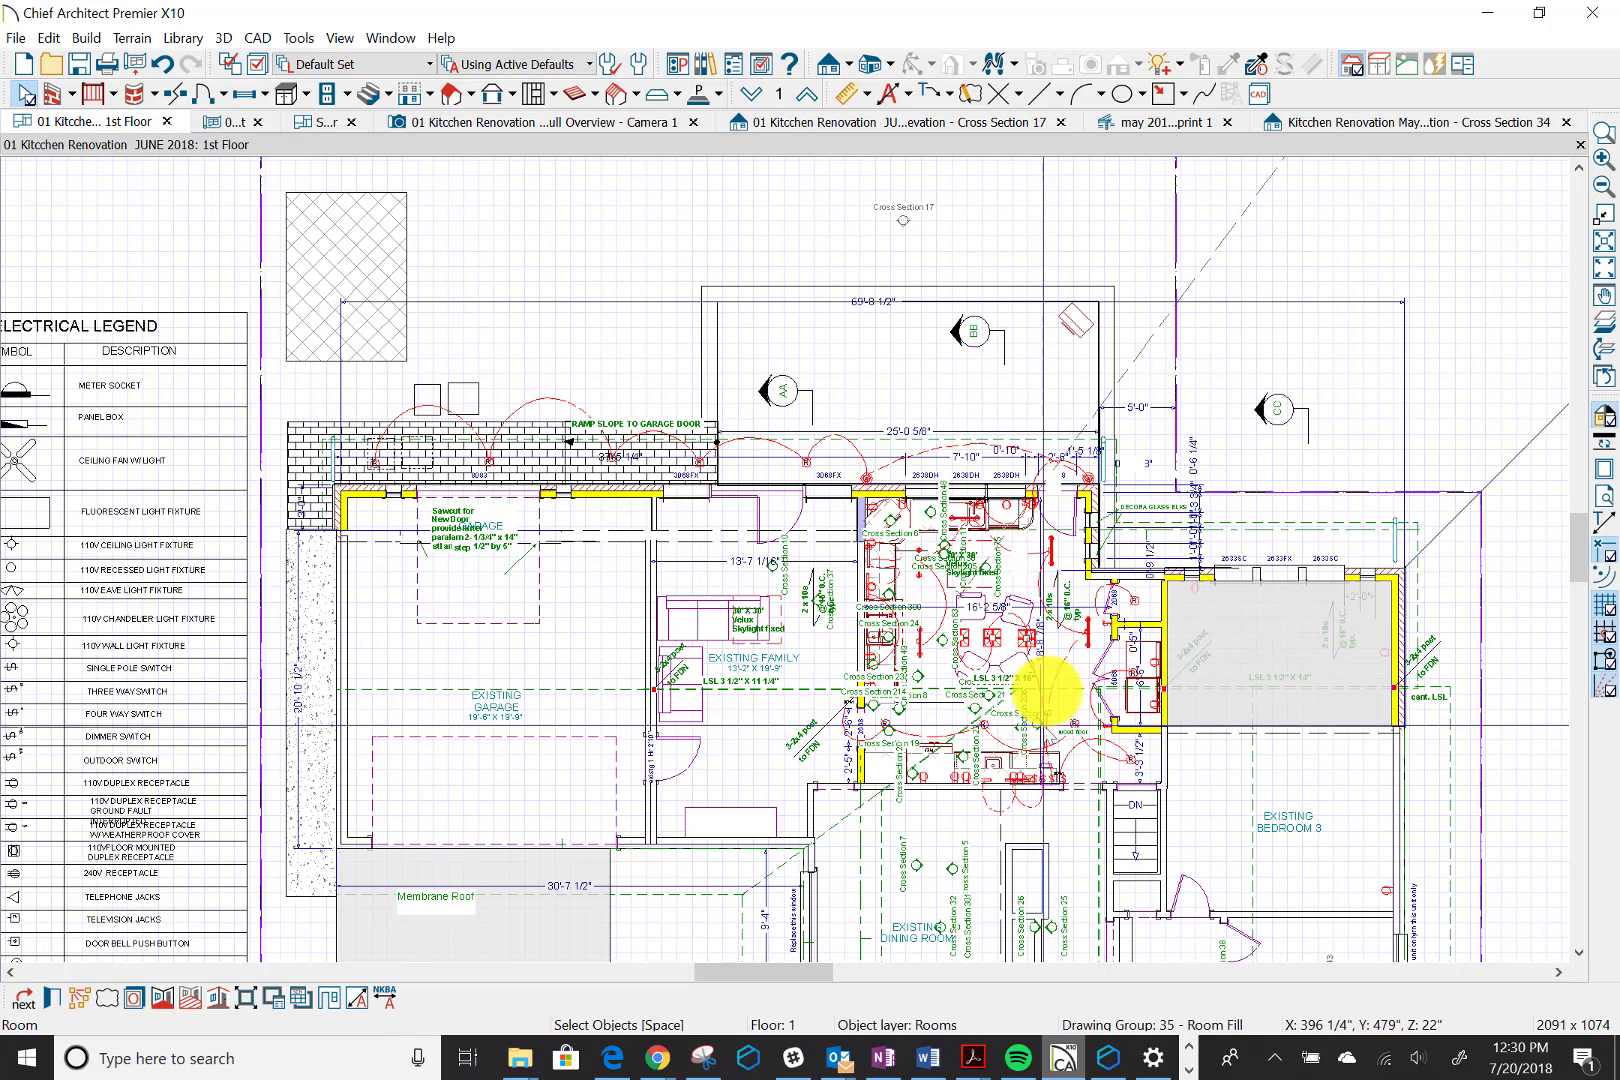
pyautogui.scroll(-1, 1046, 683)
pyautogui.scroll(-2, 1040, 670)
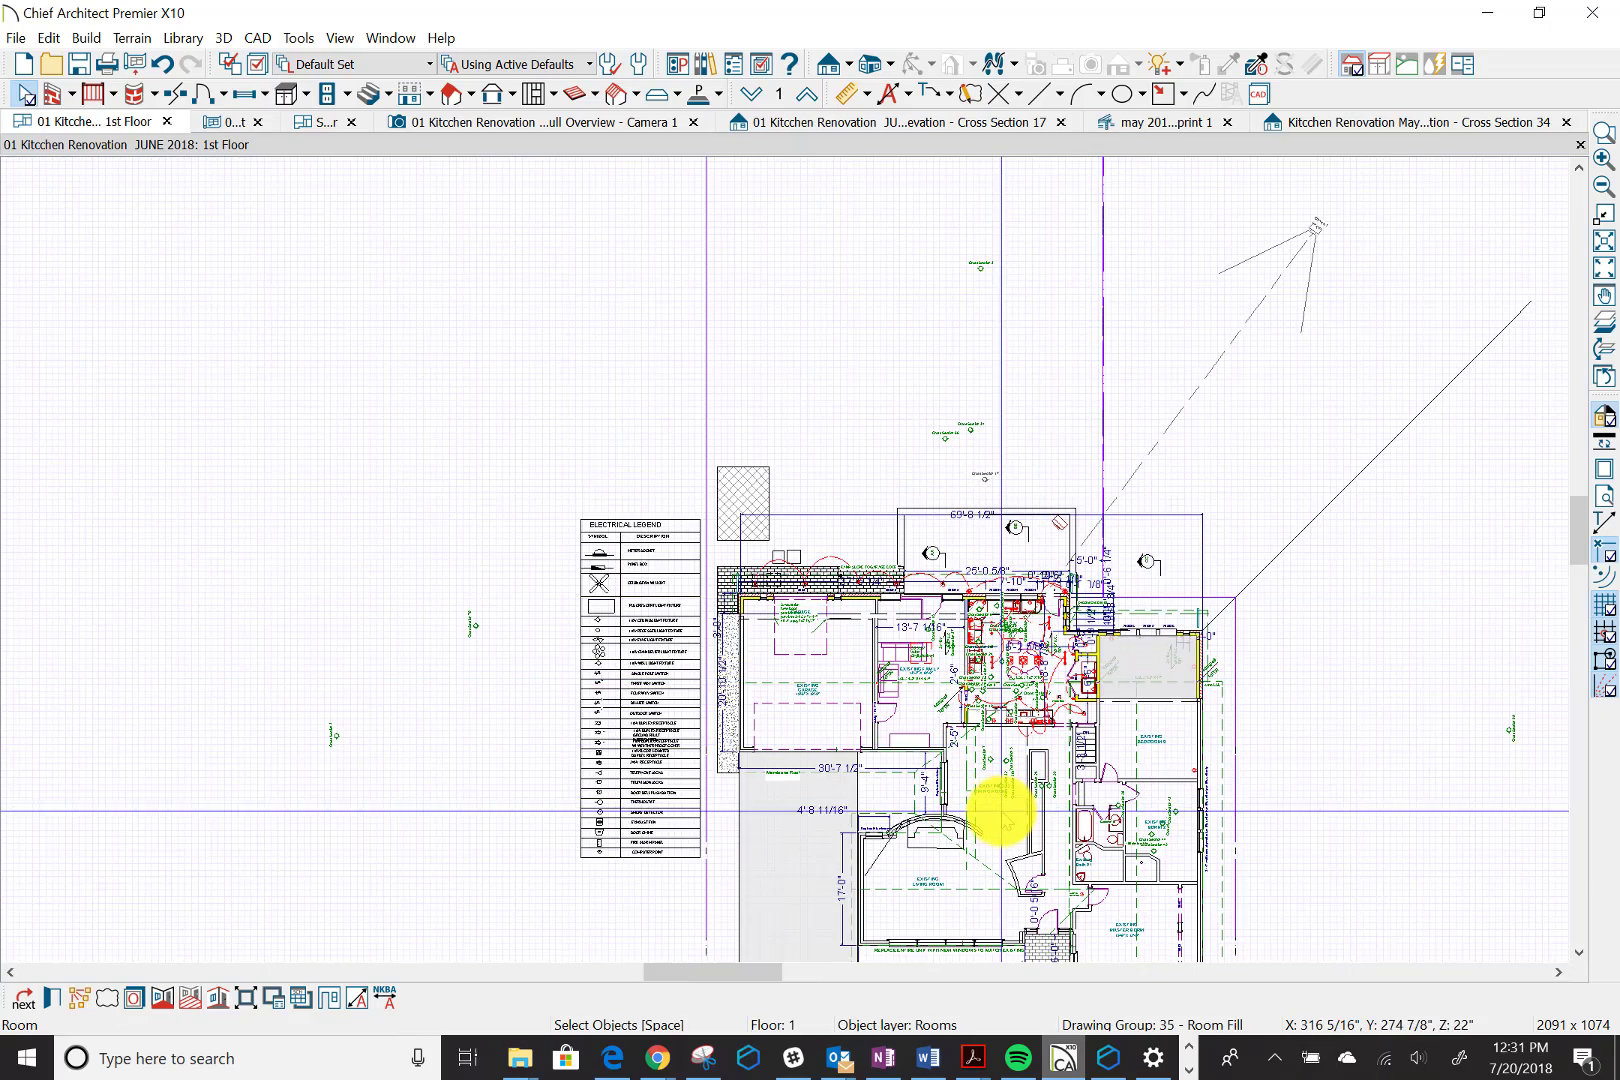
pyautogui.scroll(3, 1002, 812)
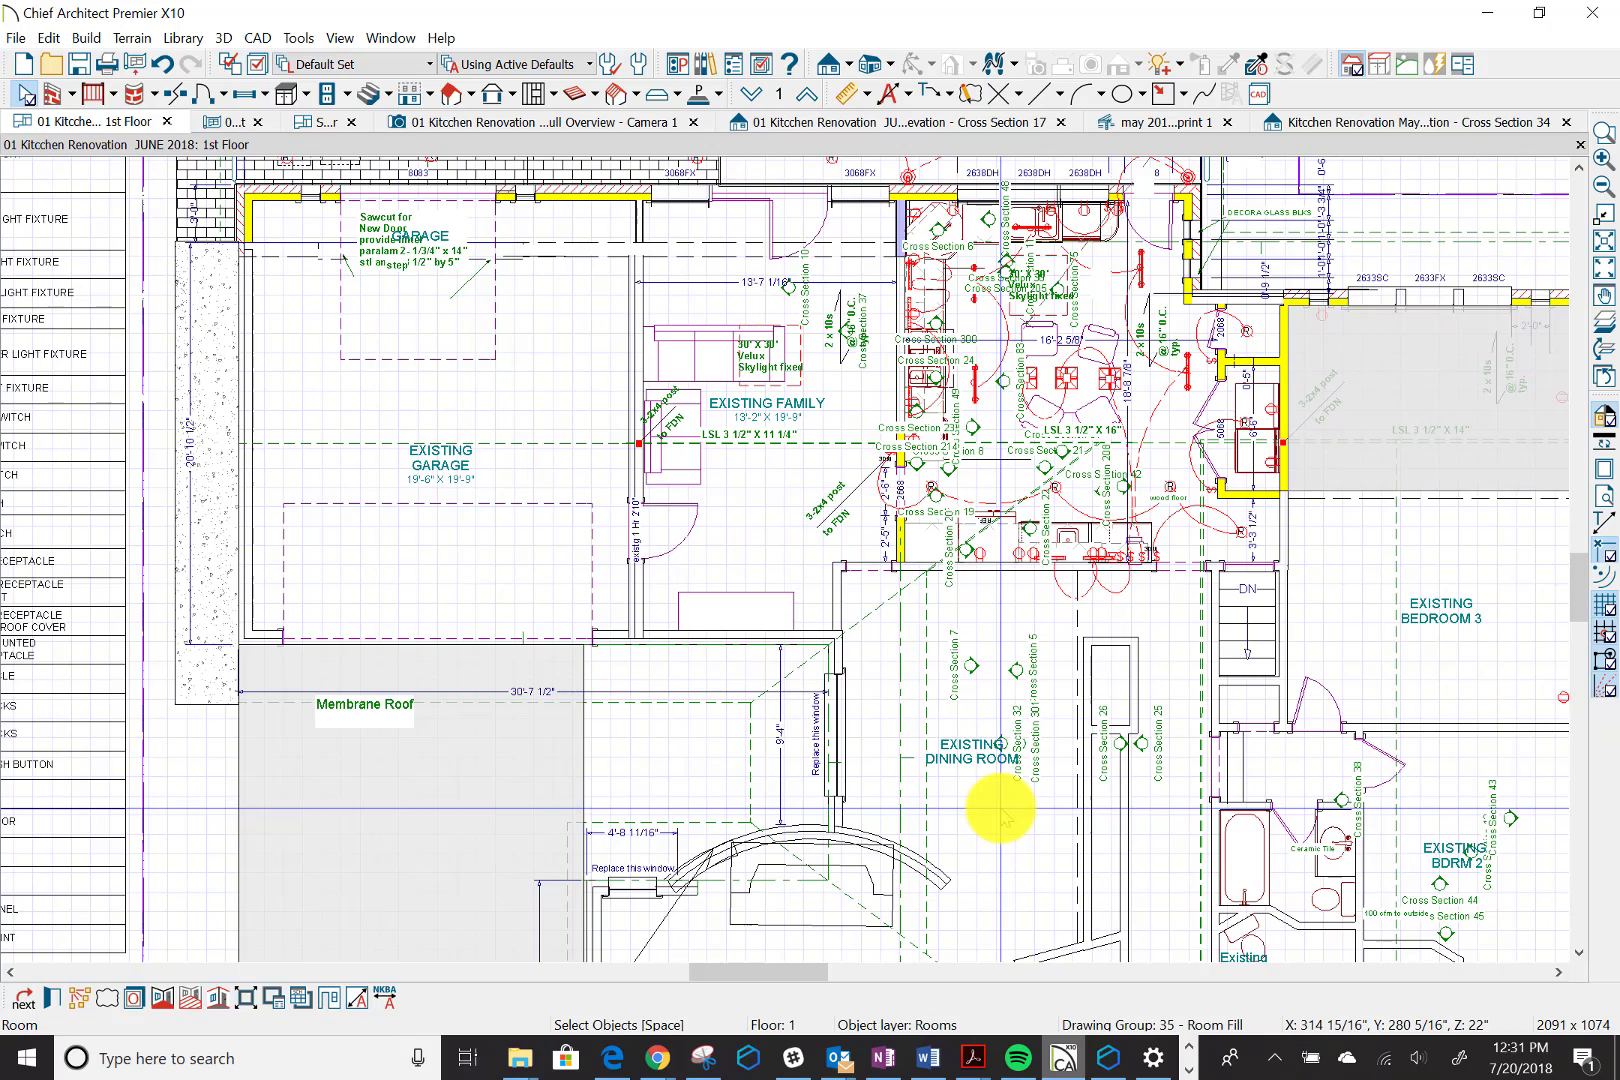
pyautogui.scroll(-3, 937, 528)
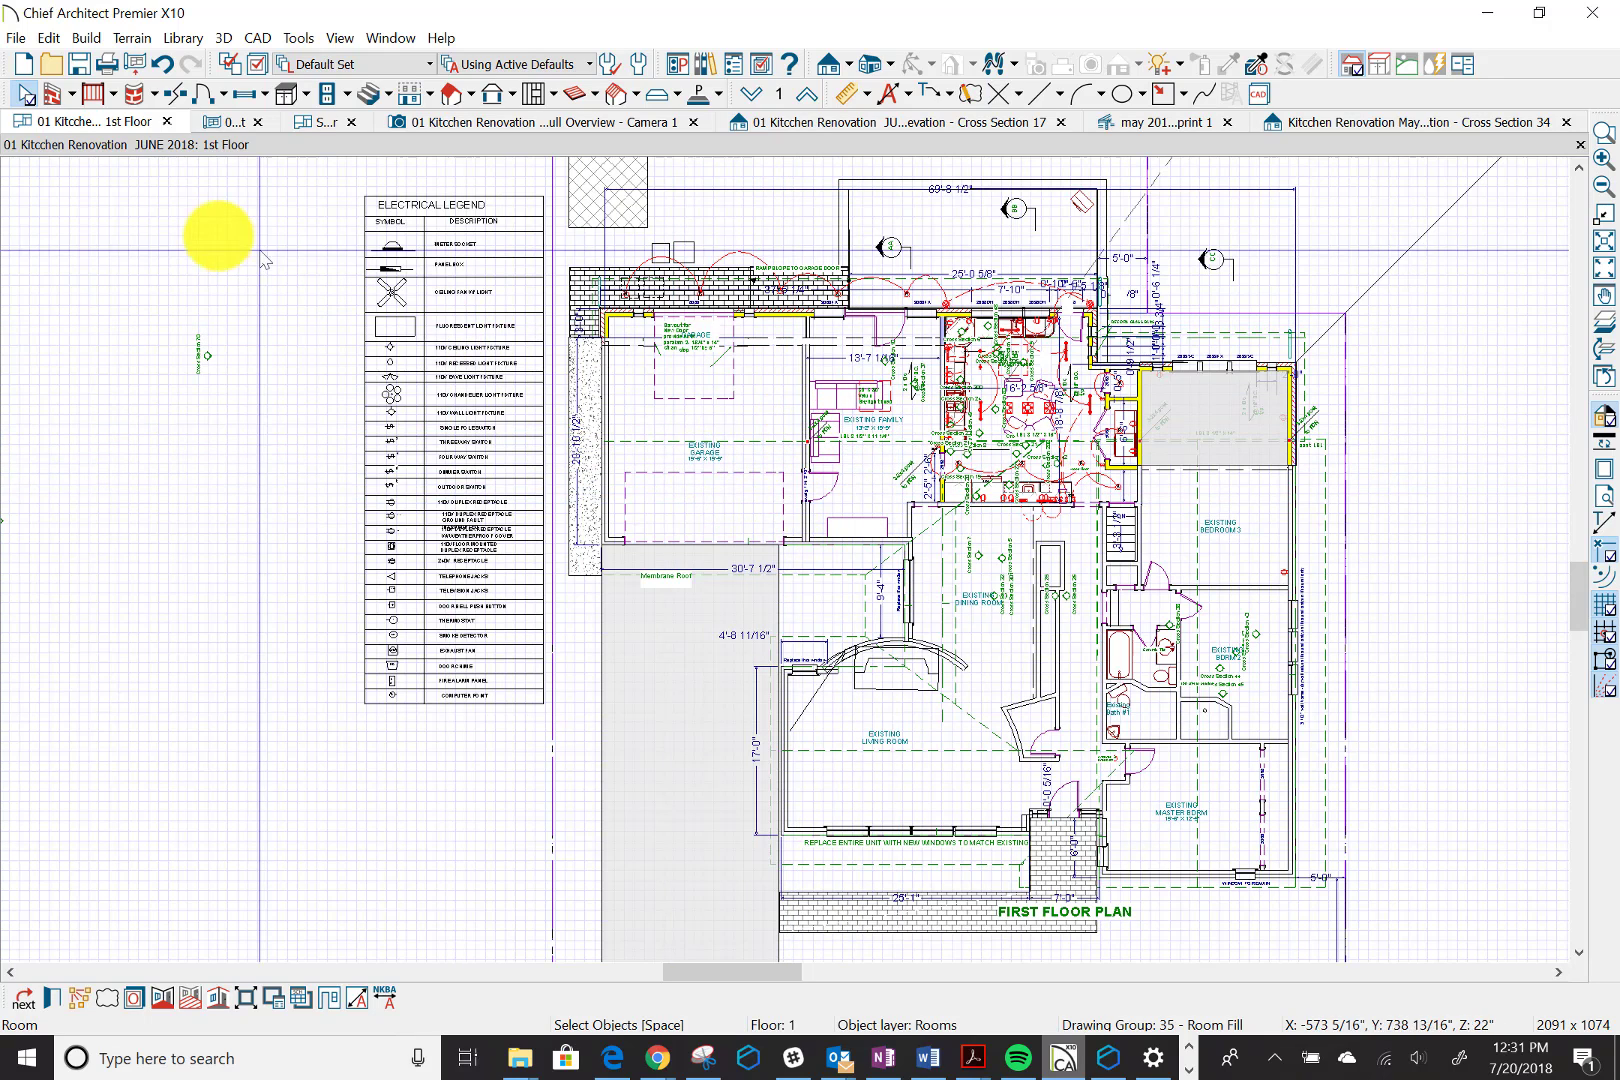
# Switch to the 02 KITCHEN 2018 layout and examine the first floor plan on sheet A4
pyautogui.click(232, 122)
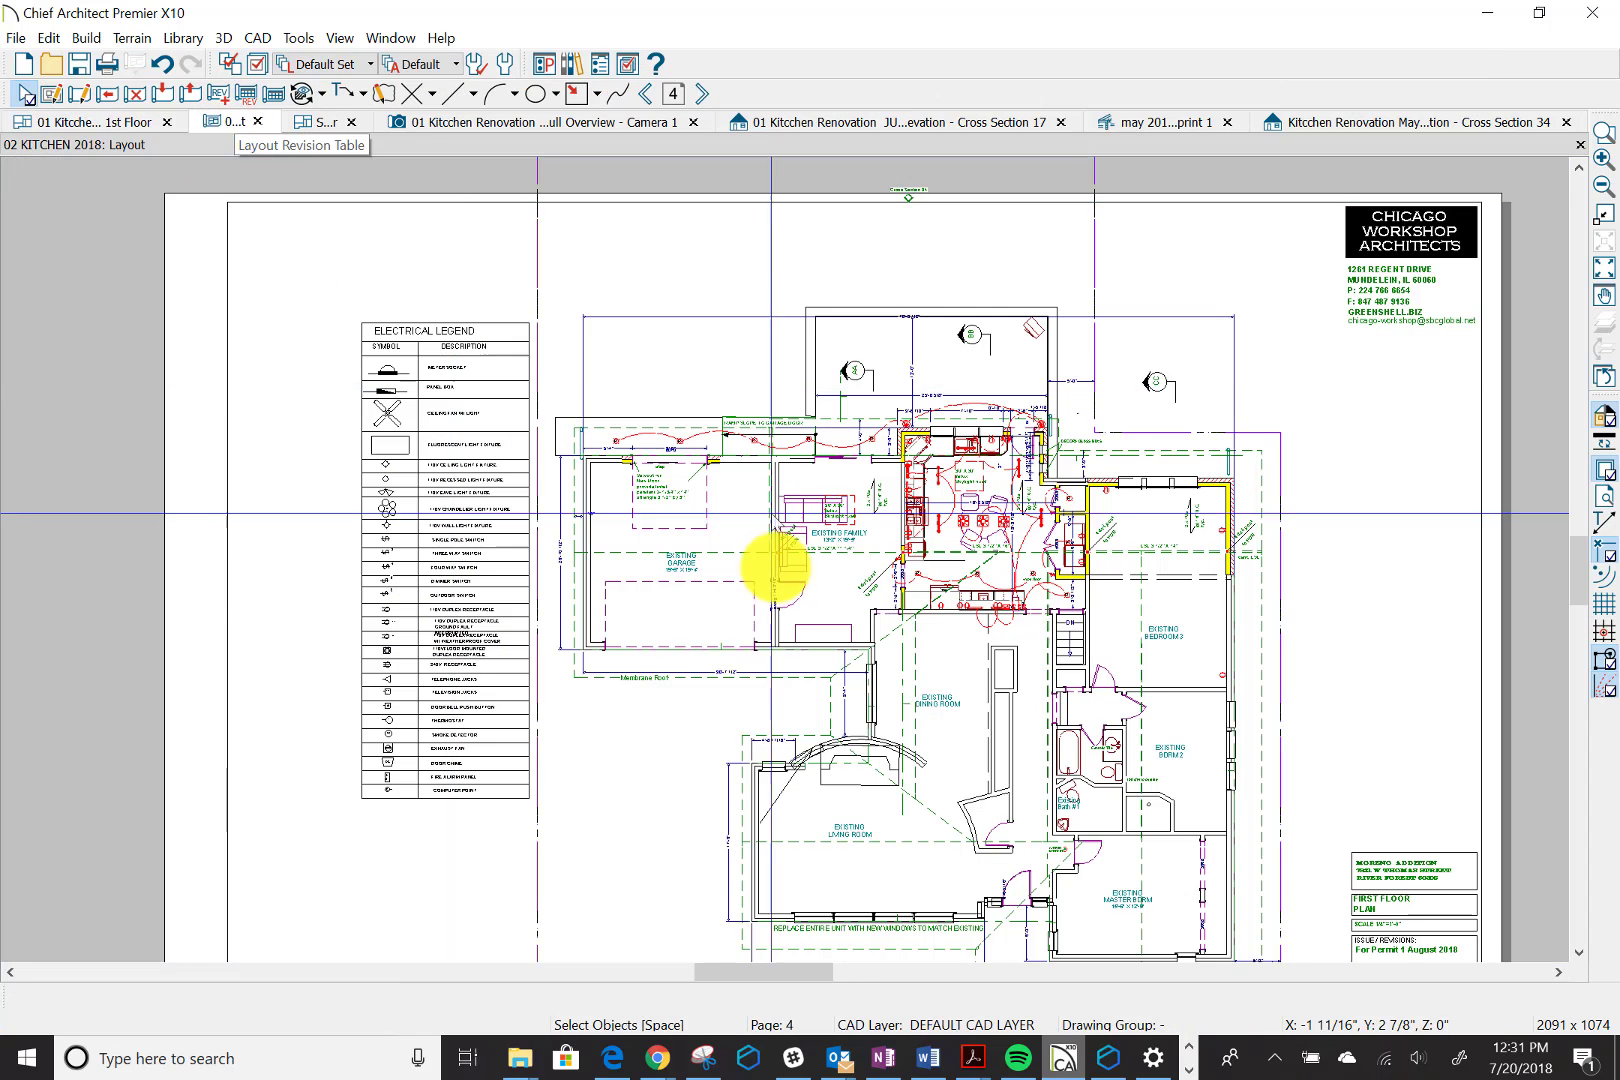
pyautogui.scroll(-3, 832, 565)
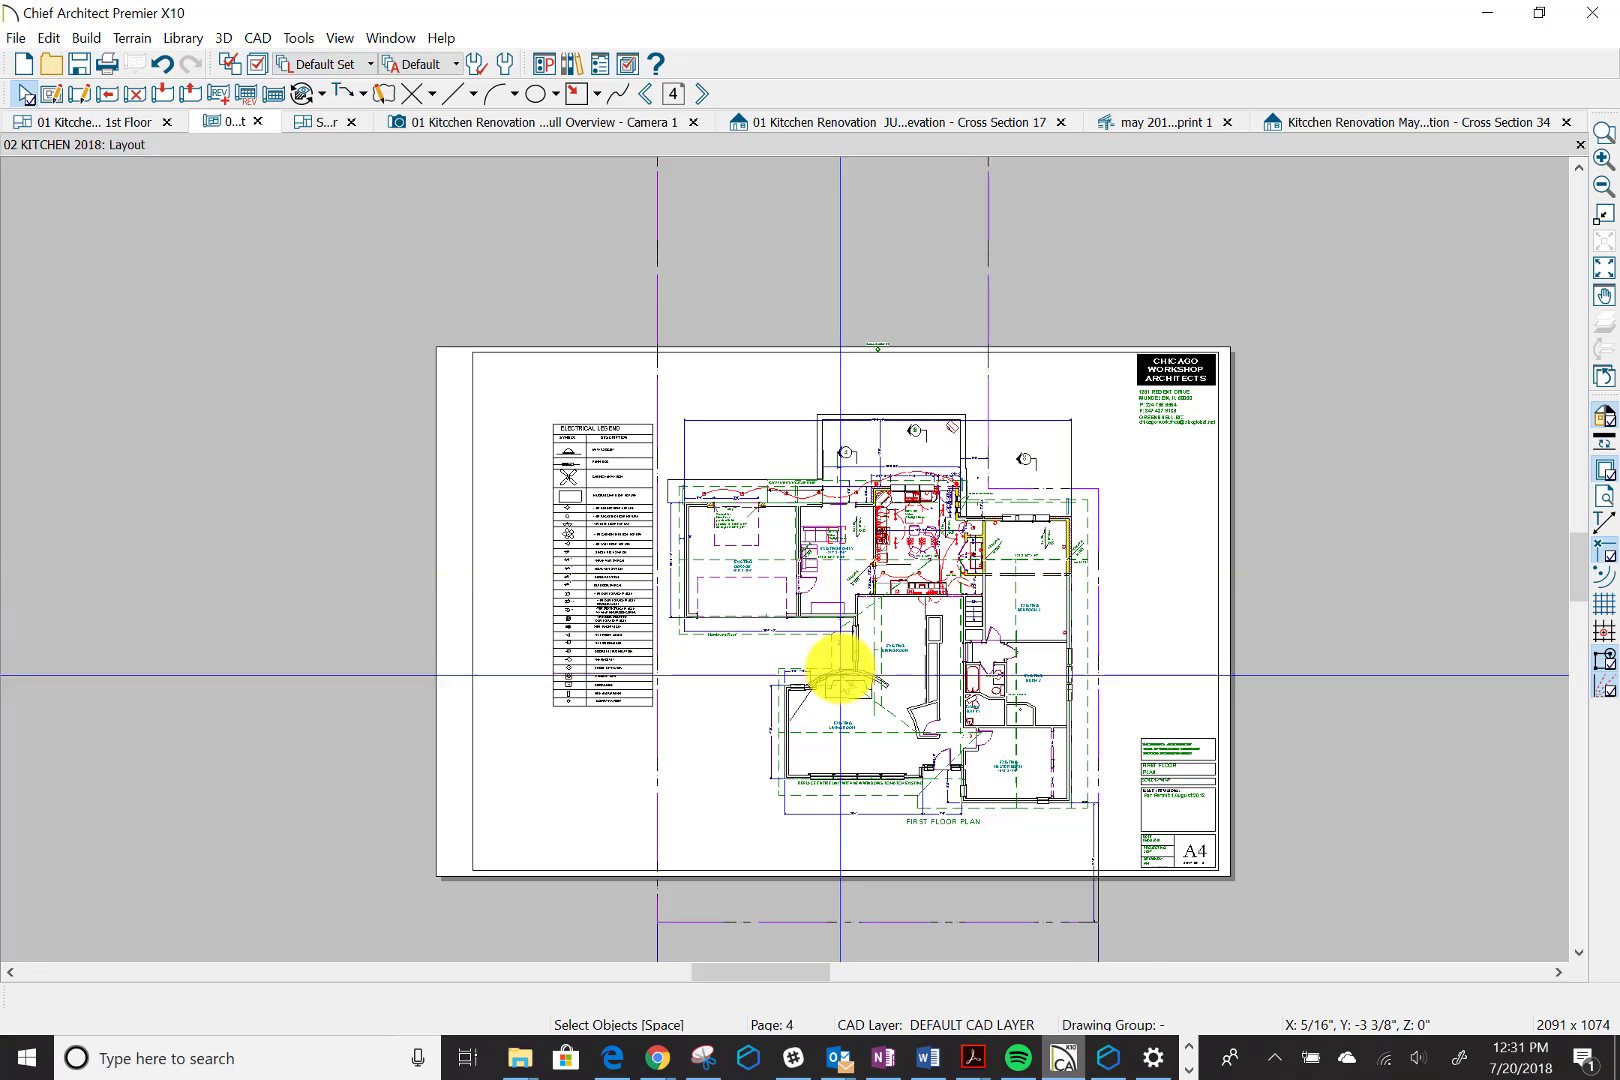
pyautogui.scroll(3, 840, 665)
pyautogui.scroll(-3, 840, 665)
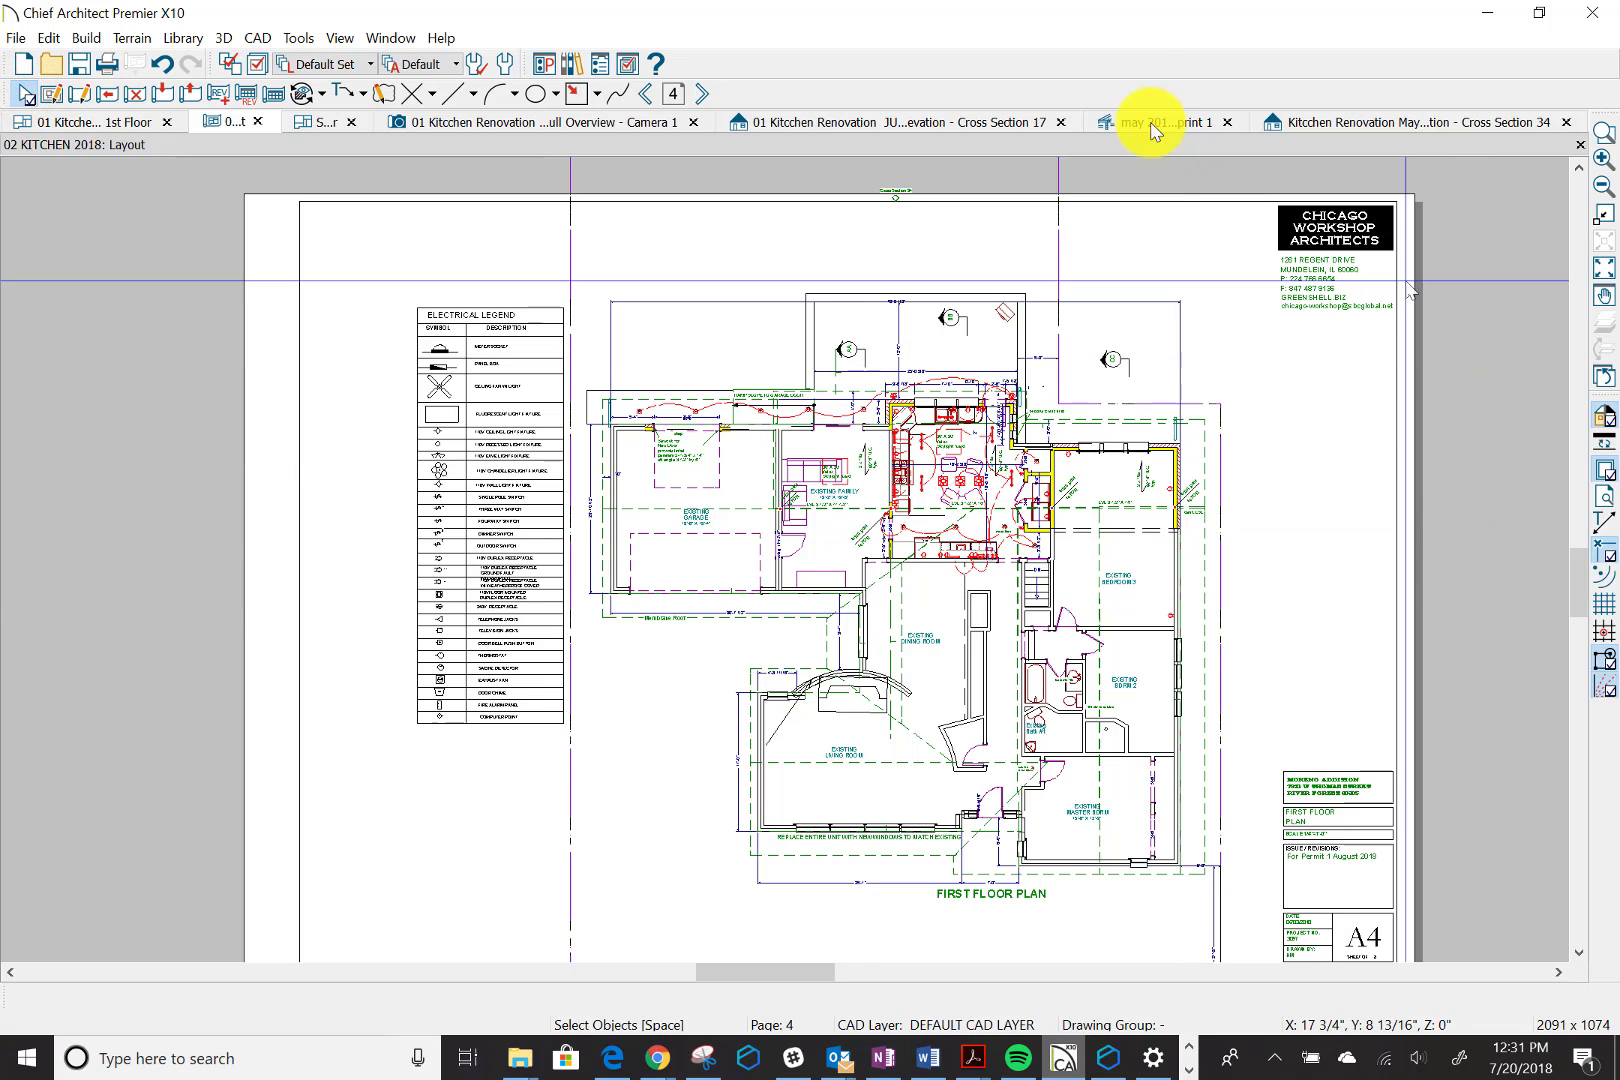
# Draw a CAD line about 2 1/4" long on the layout sheet, sloping up from the outer wall corner of the bedroom 3 addition
pyautogui.click(472, 93)
pyautogui.click(485, 122)
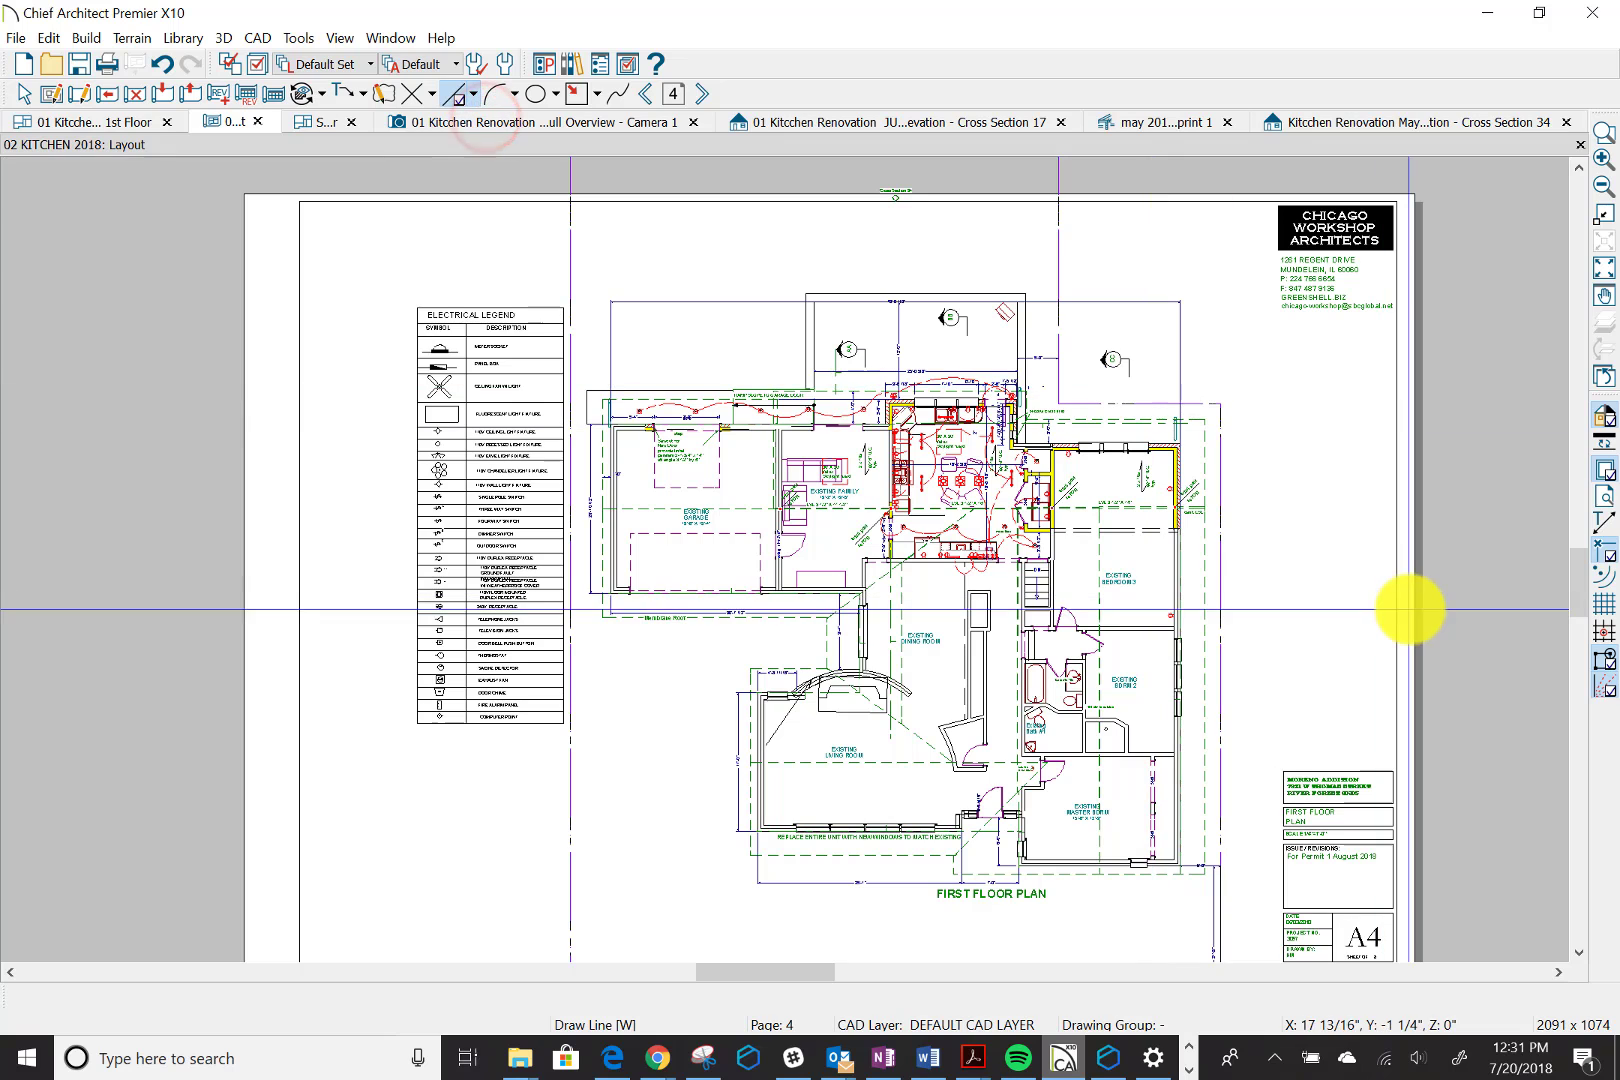
pyautogui.scroll(3, 1508, 430)
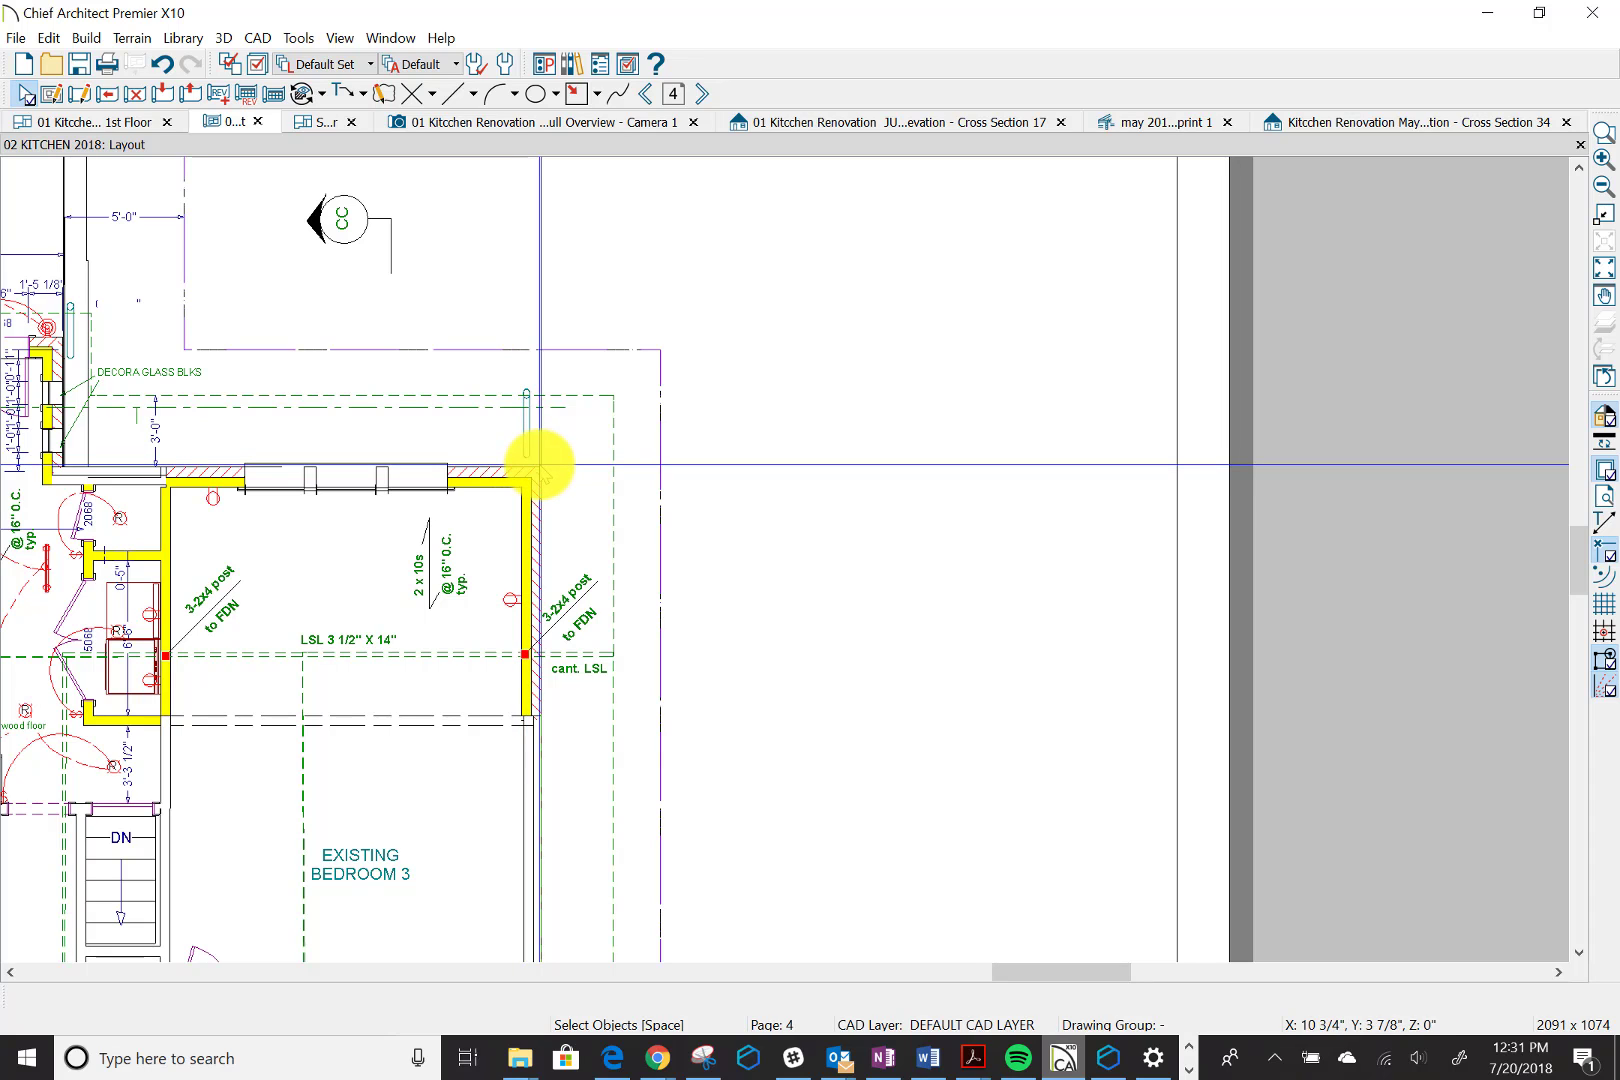
pyautogui.click(473, 93)
pyautogui.click(487, 125)
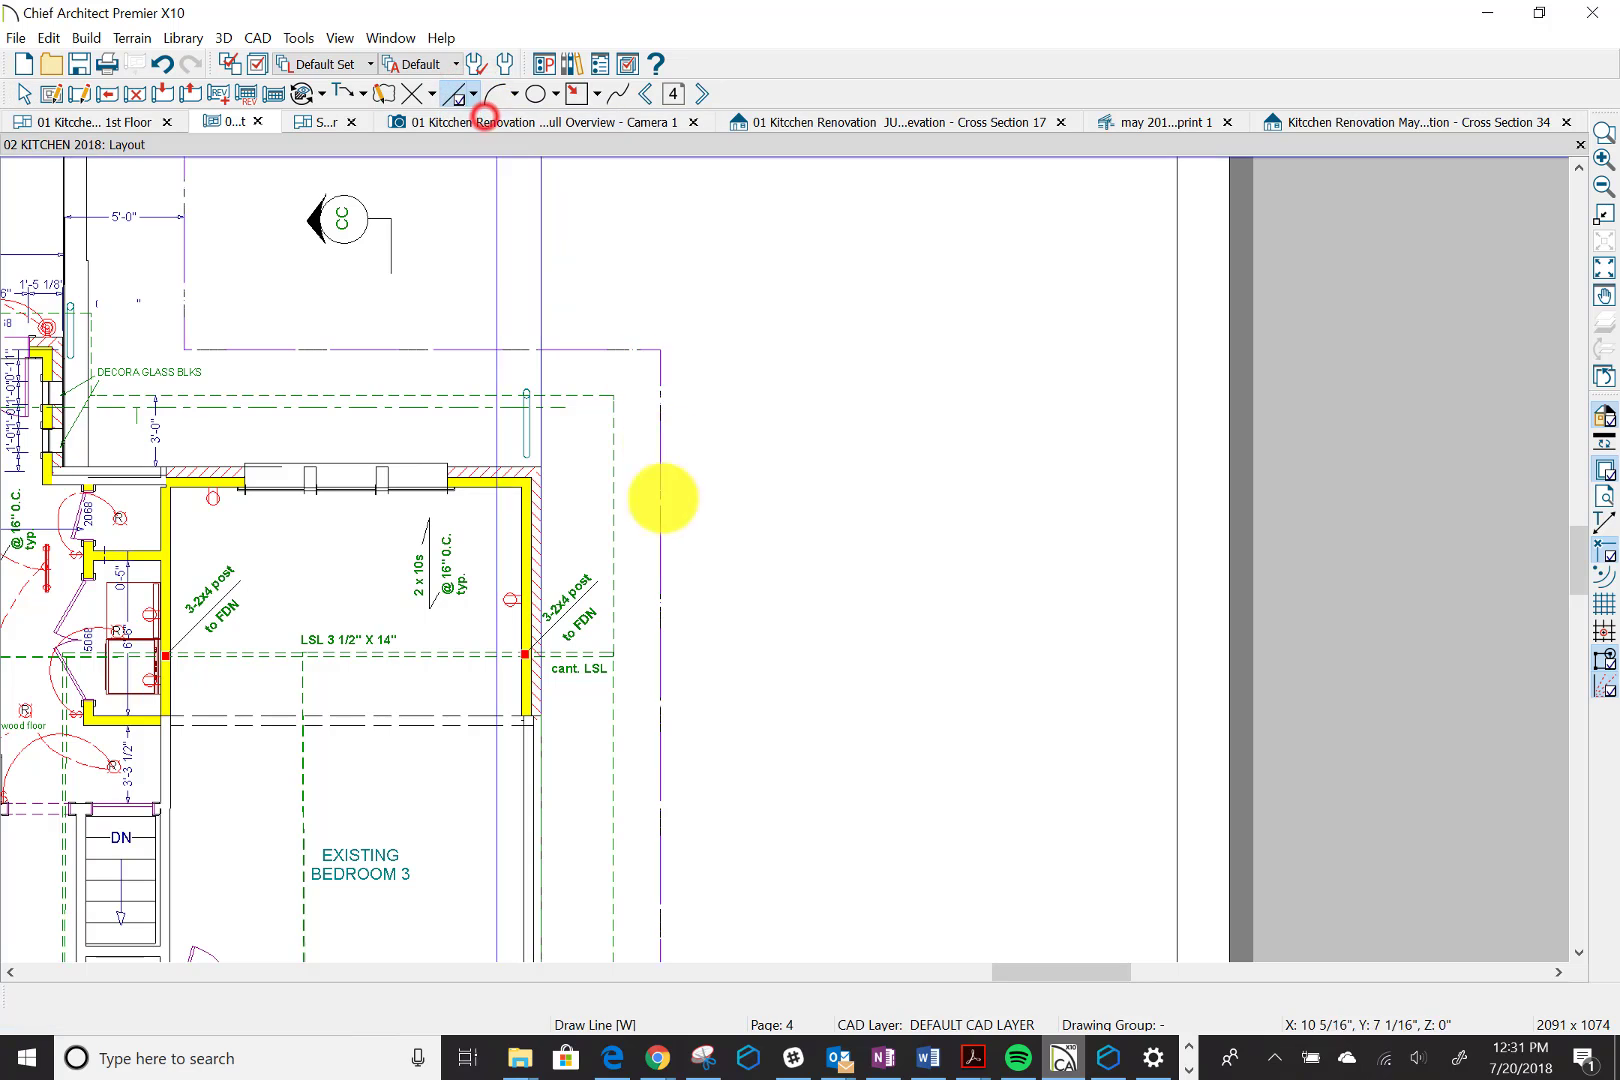
pyautogui.scroll(1, 540, 478)
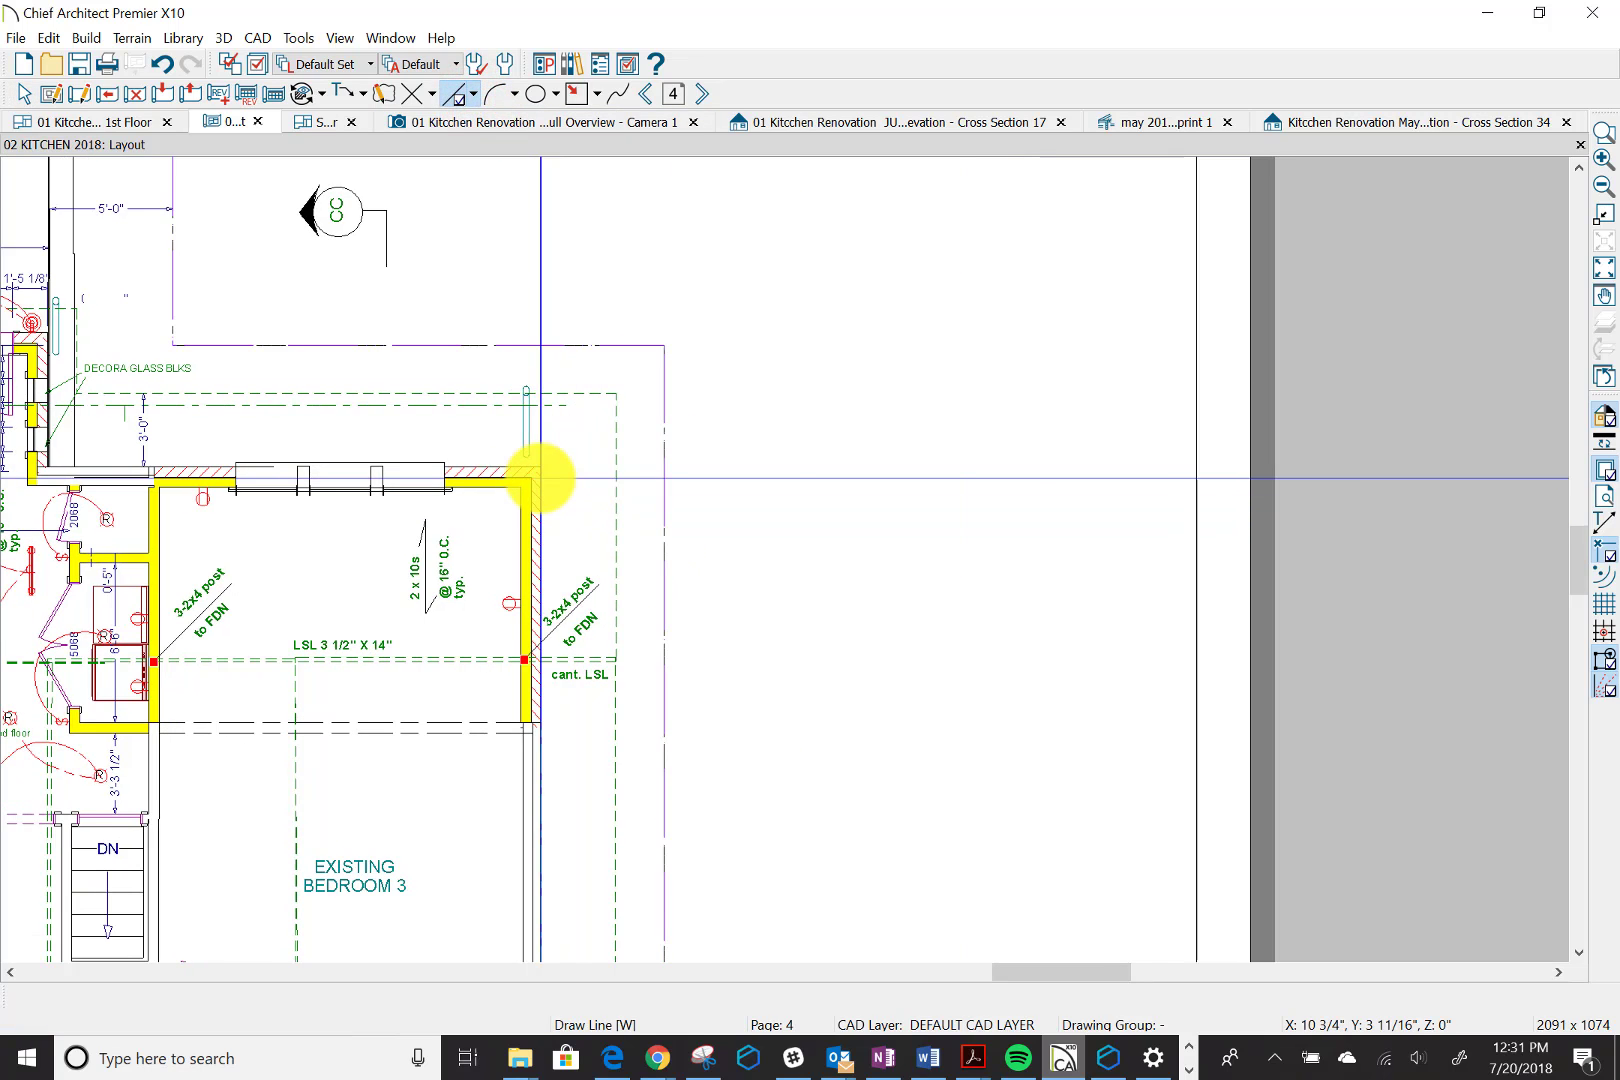
pyautogui.scroll(5, 540, 478)
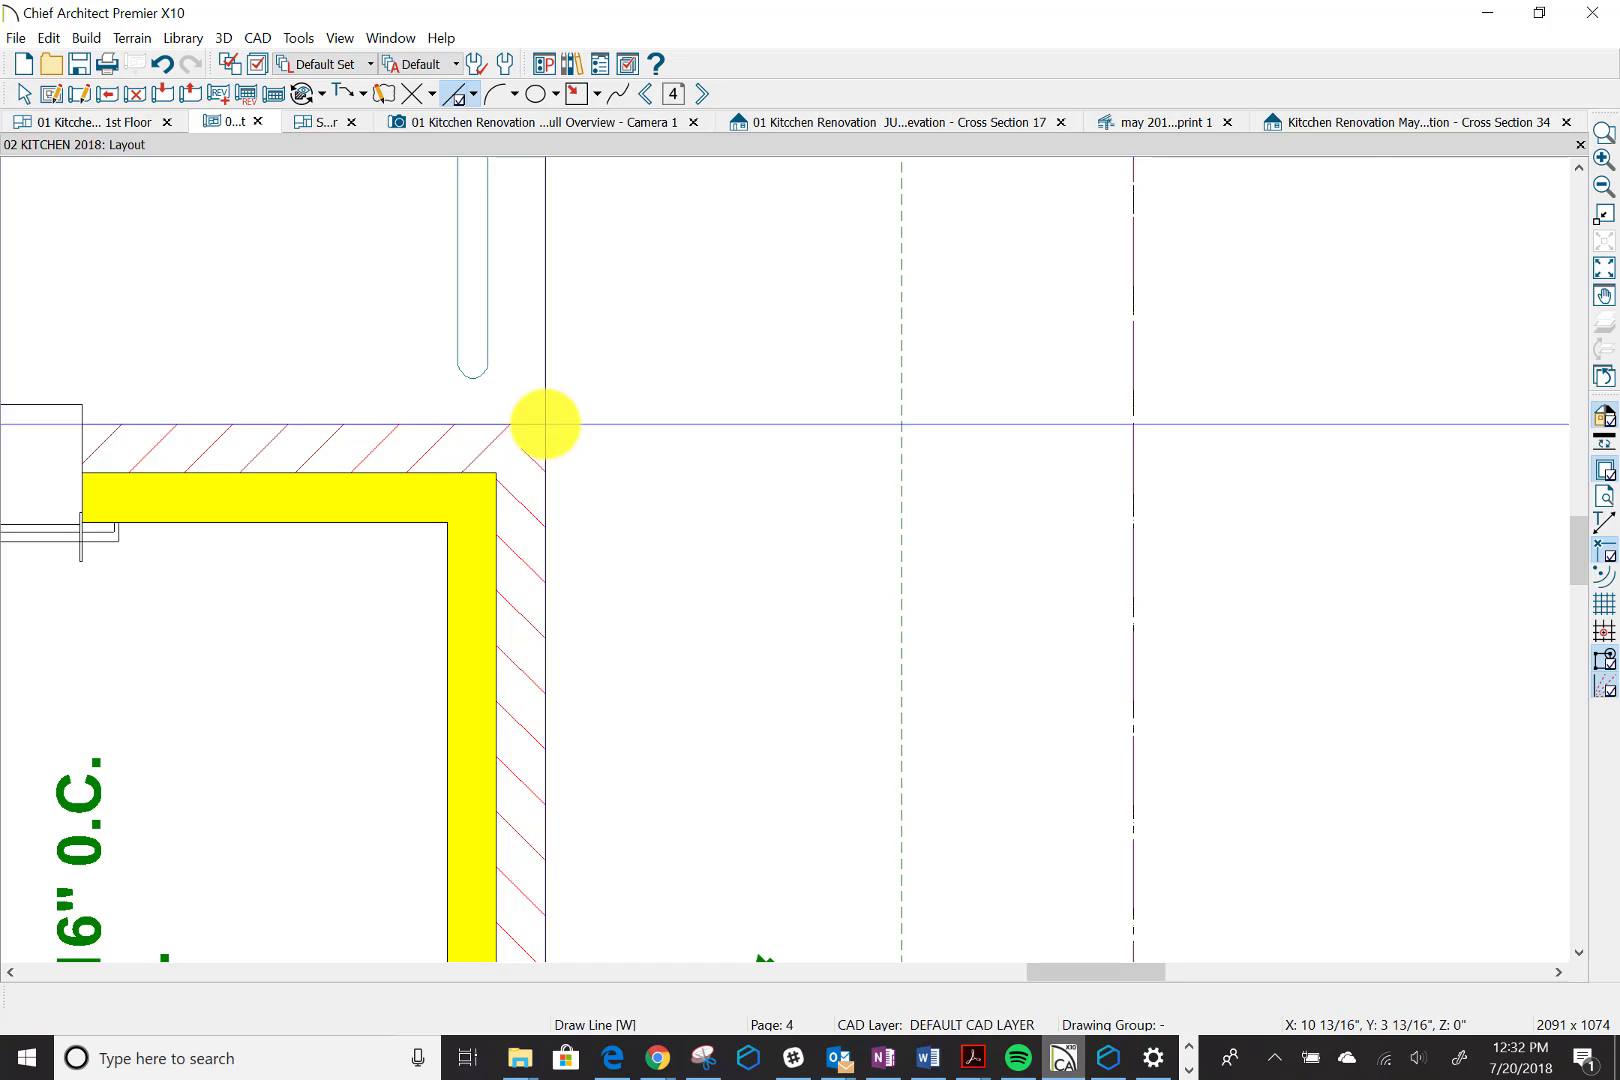
pyautogui.click(545, 424)
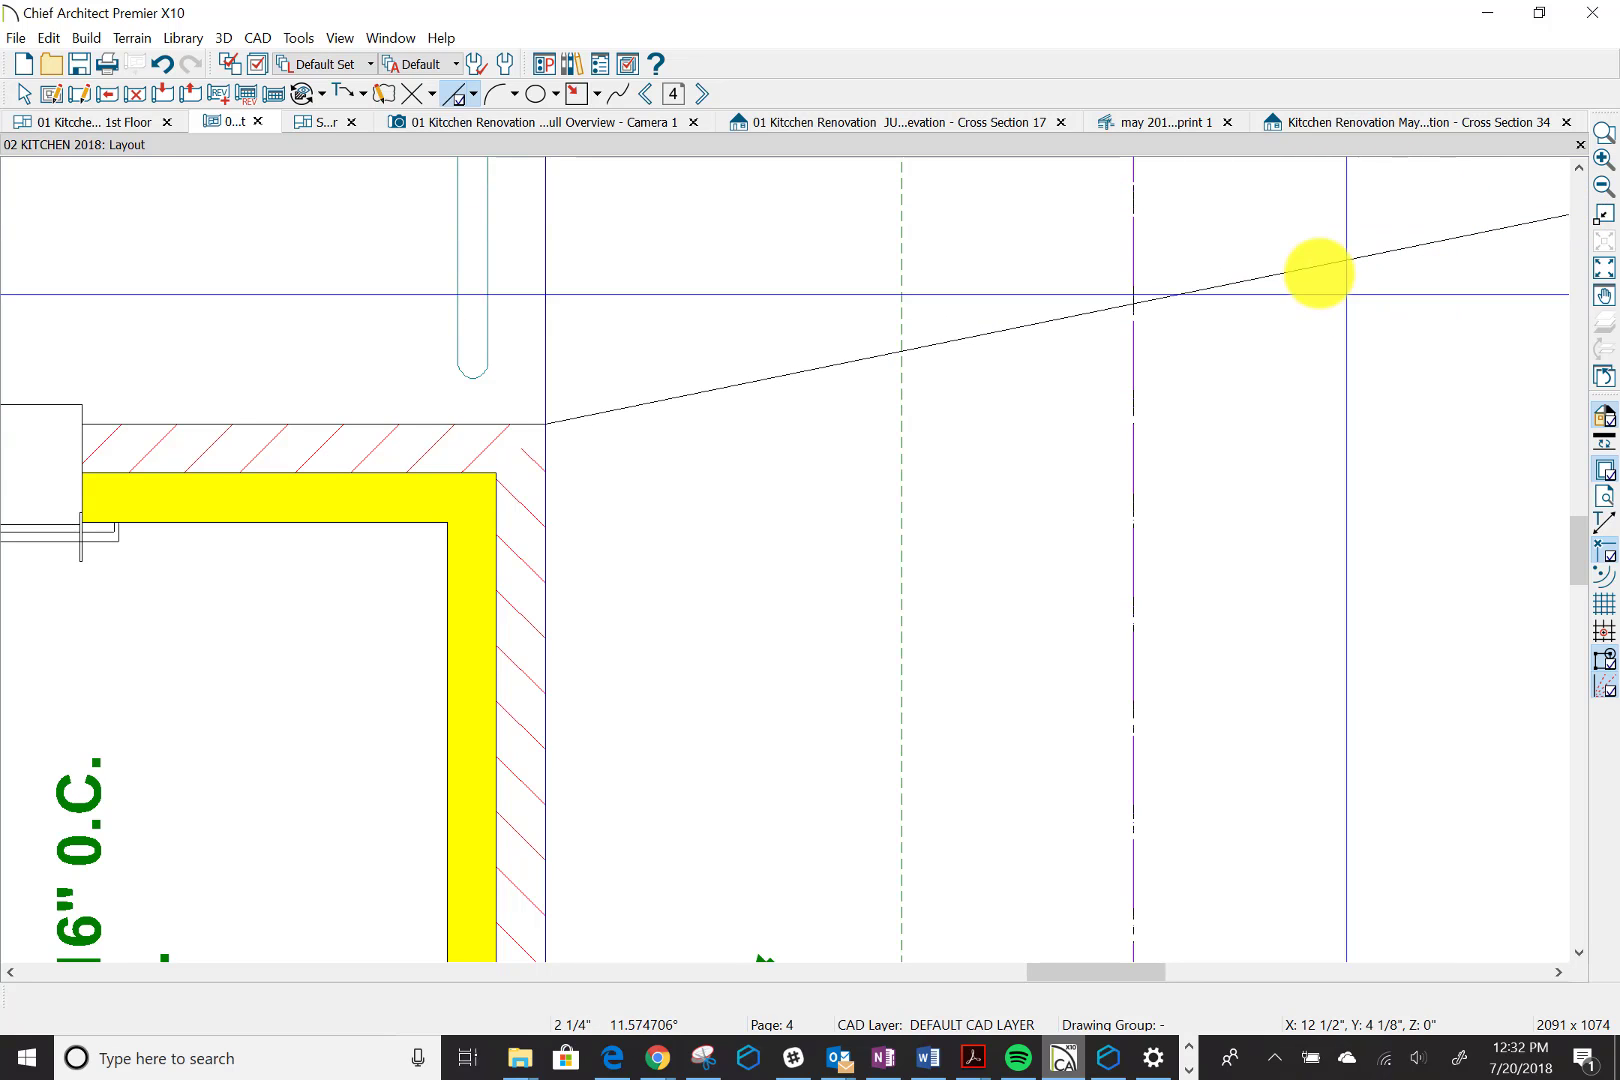
# Extend the free end of the sloping layout line away from the house, to a total length of about 5 15/16"
pyautogui.scroll(-1, 1320, 271)
pyautogui.scroll(-5, 1192, 282)
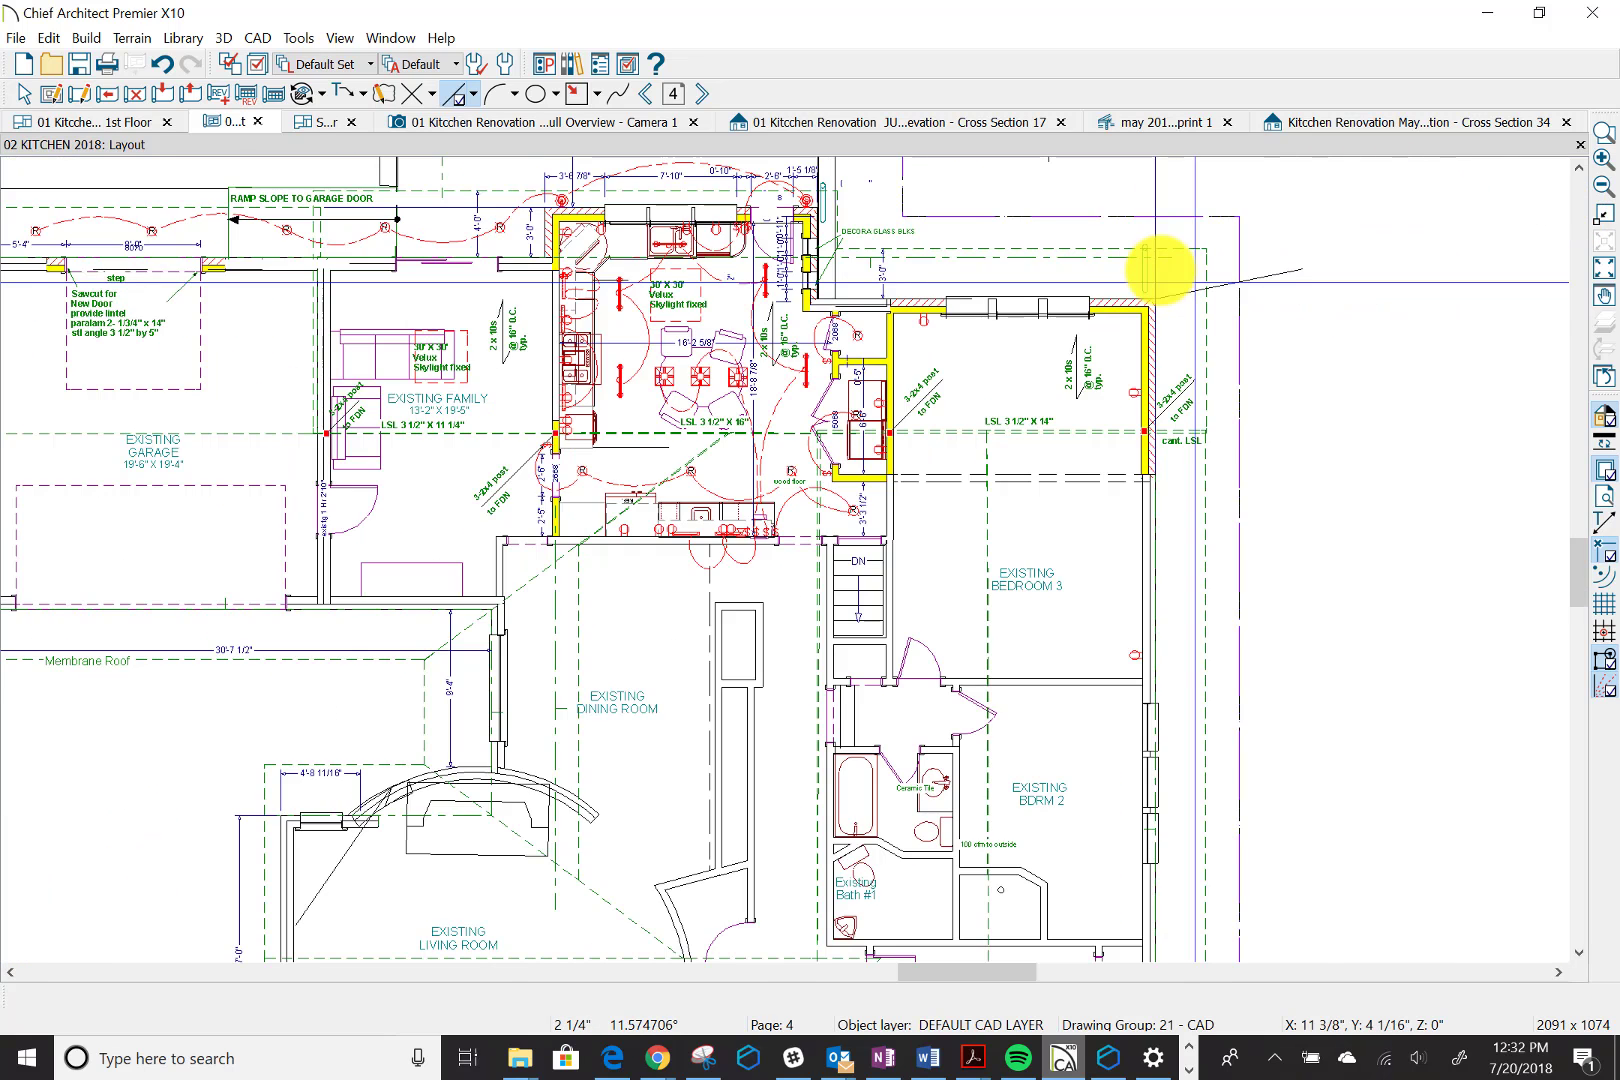
pyautogui.scroll(5, 1220, 295)
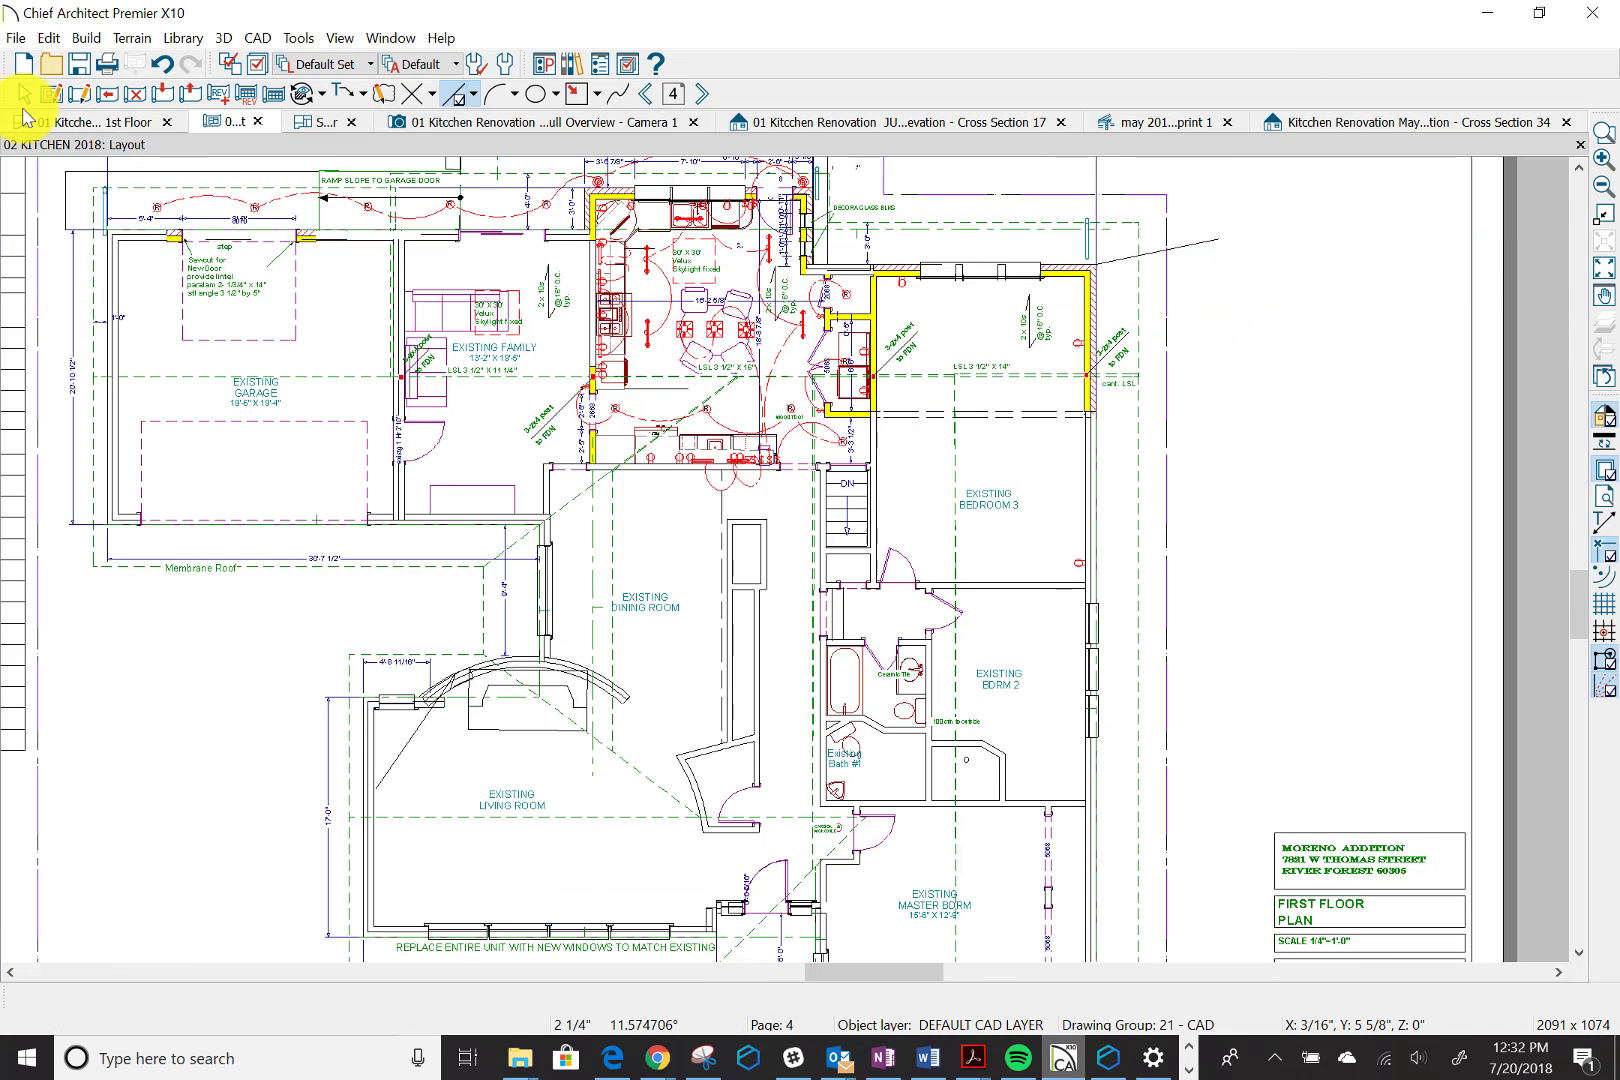
pyautogui.click(24, 93)
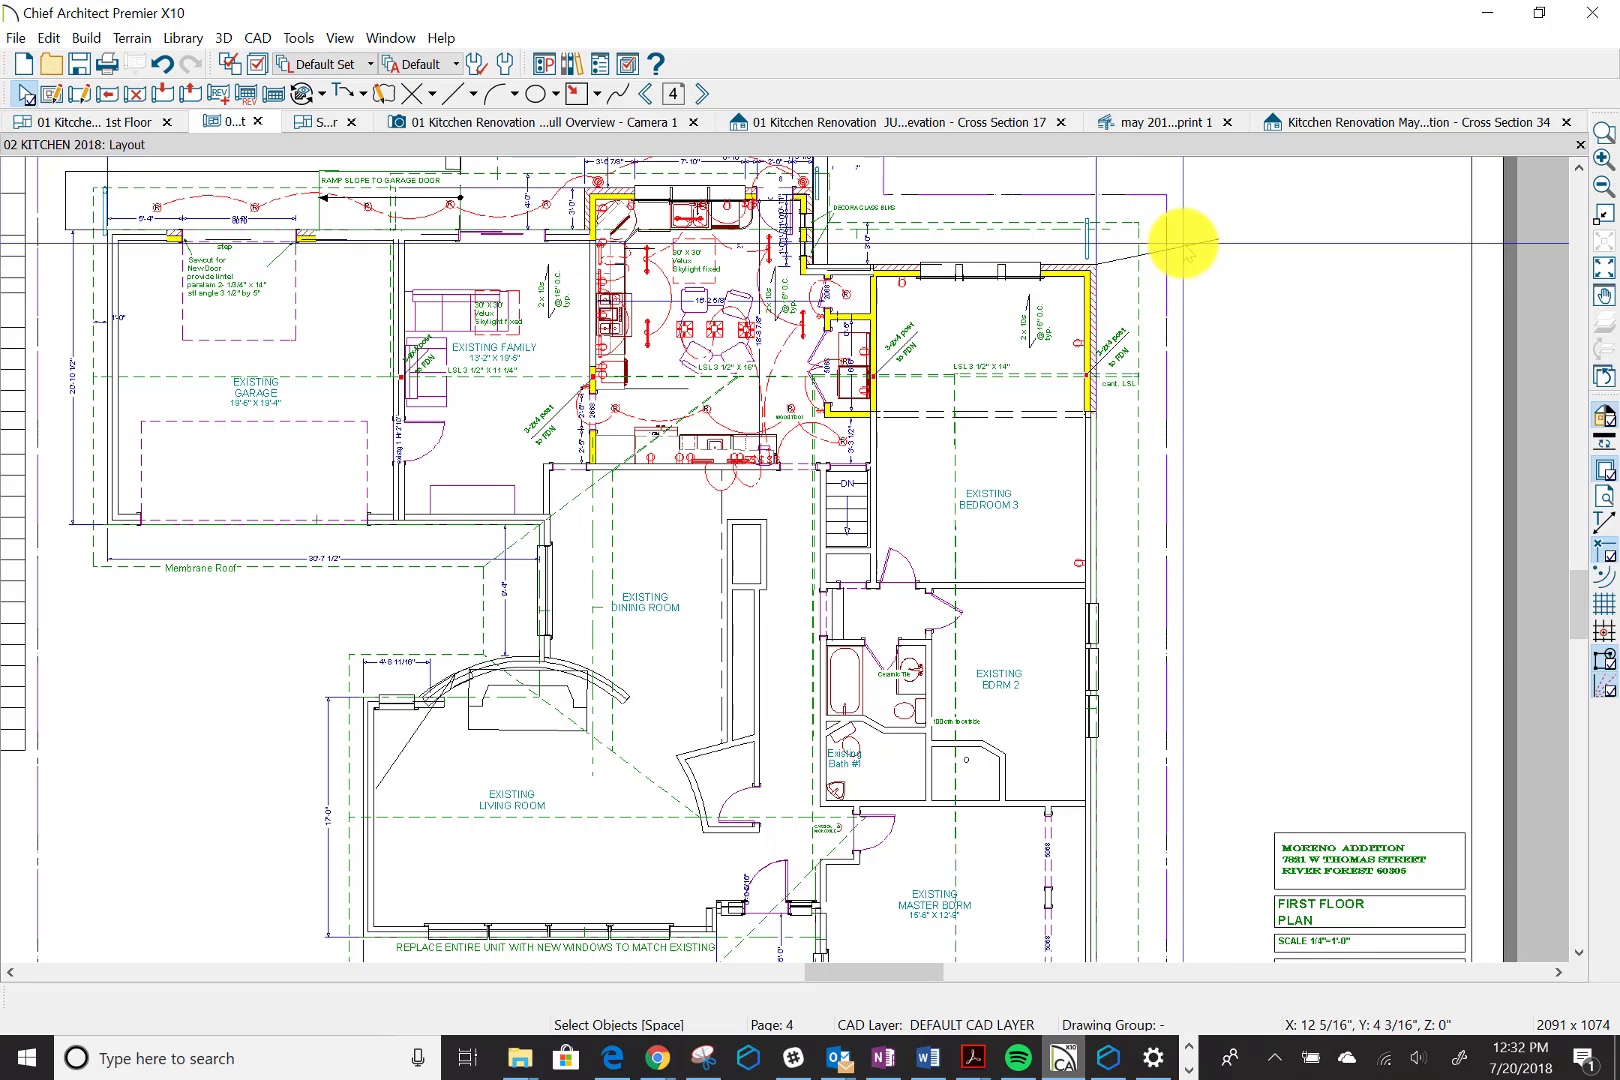
pyautogui.click(1180, 246)
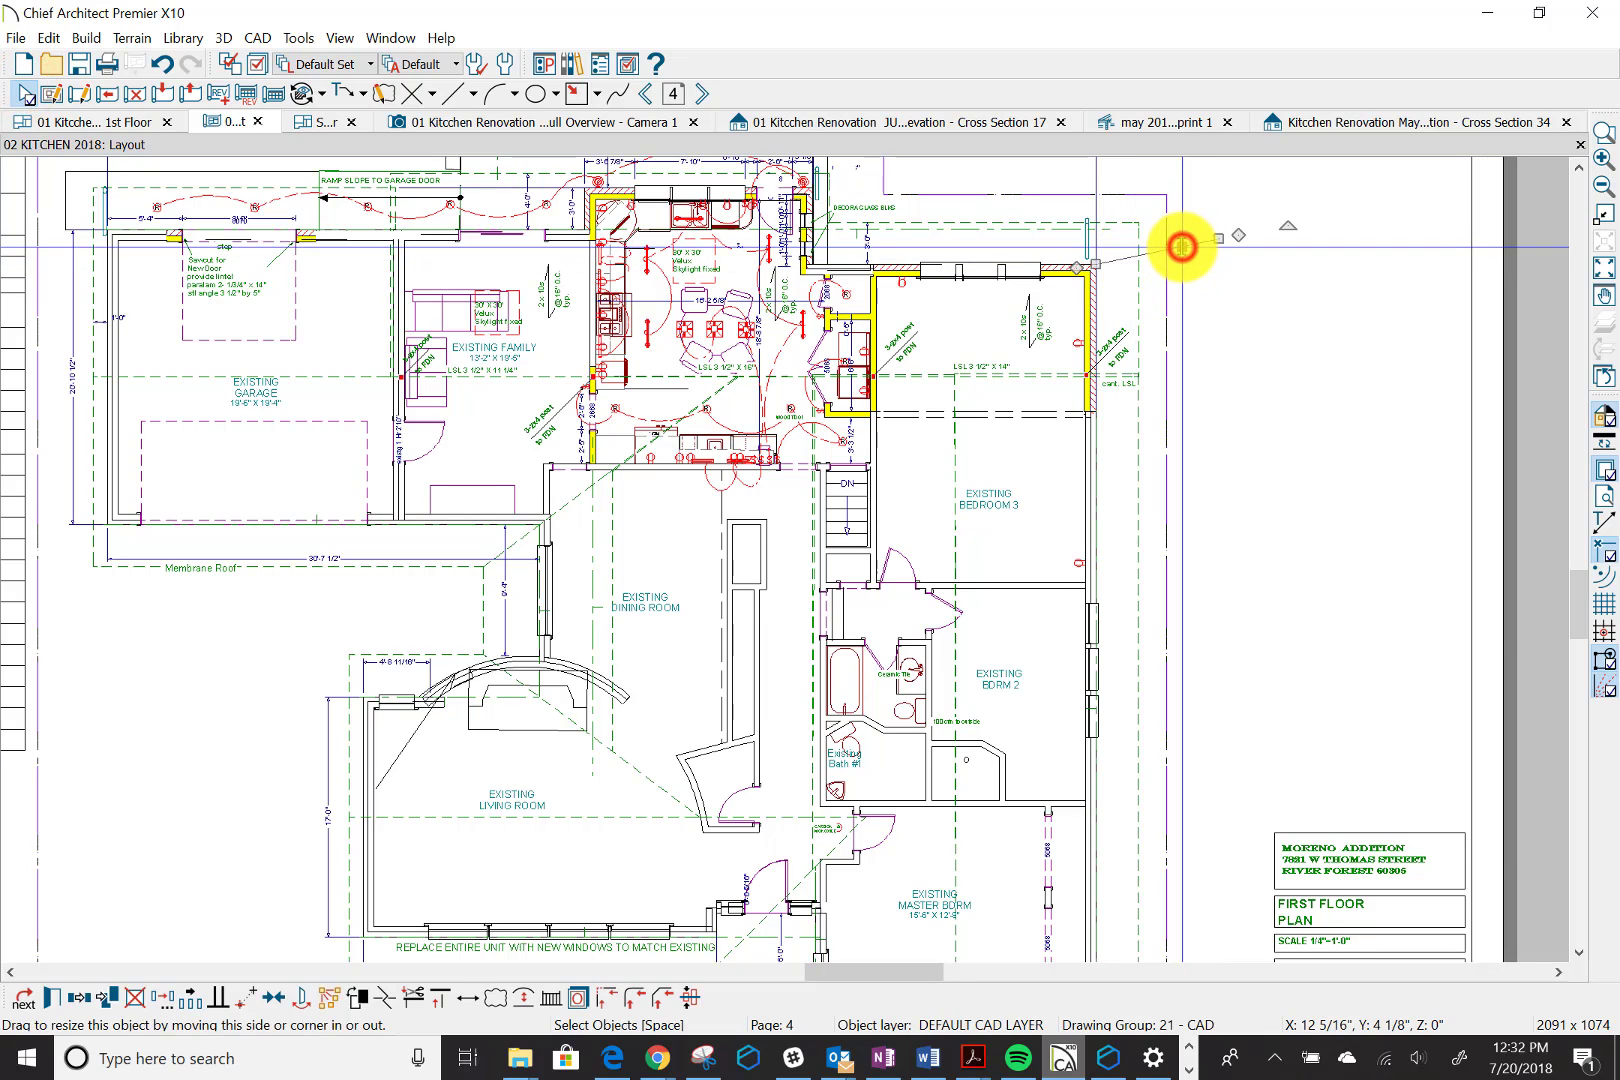
pyautogui.moveTo(1218, 242); pyautogui.dragTo(1403, 201)
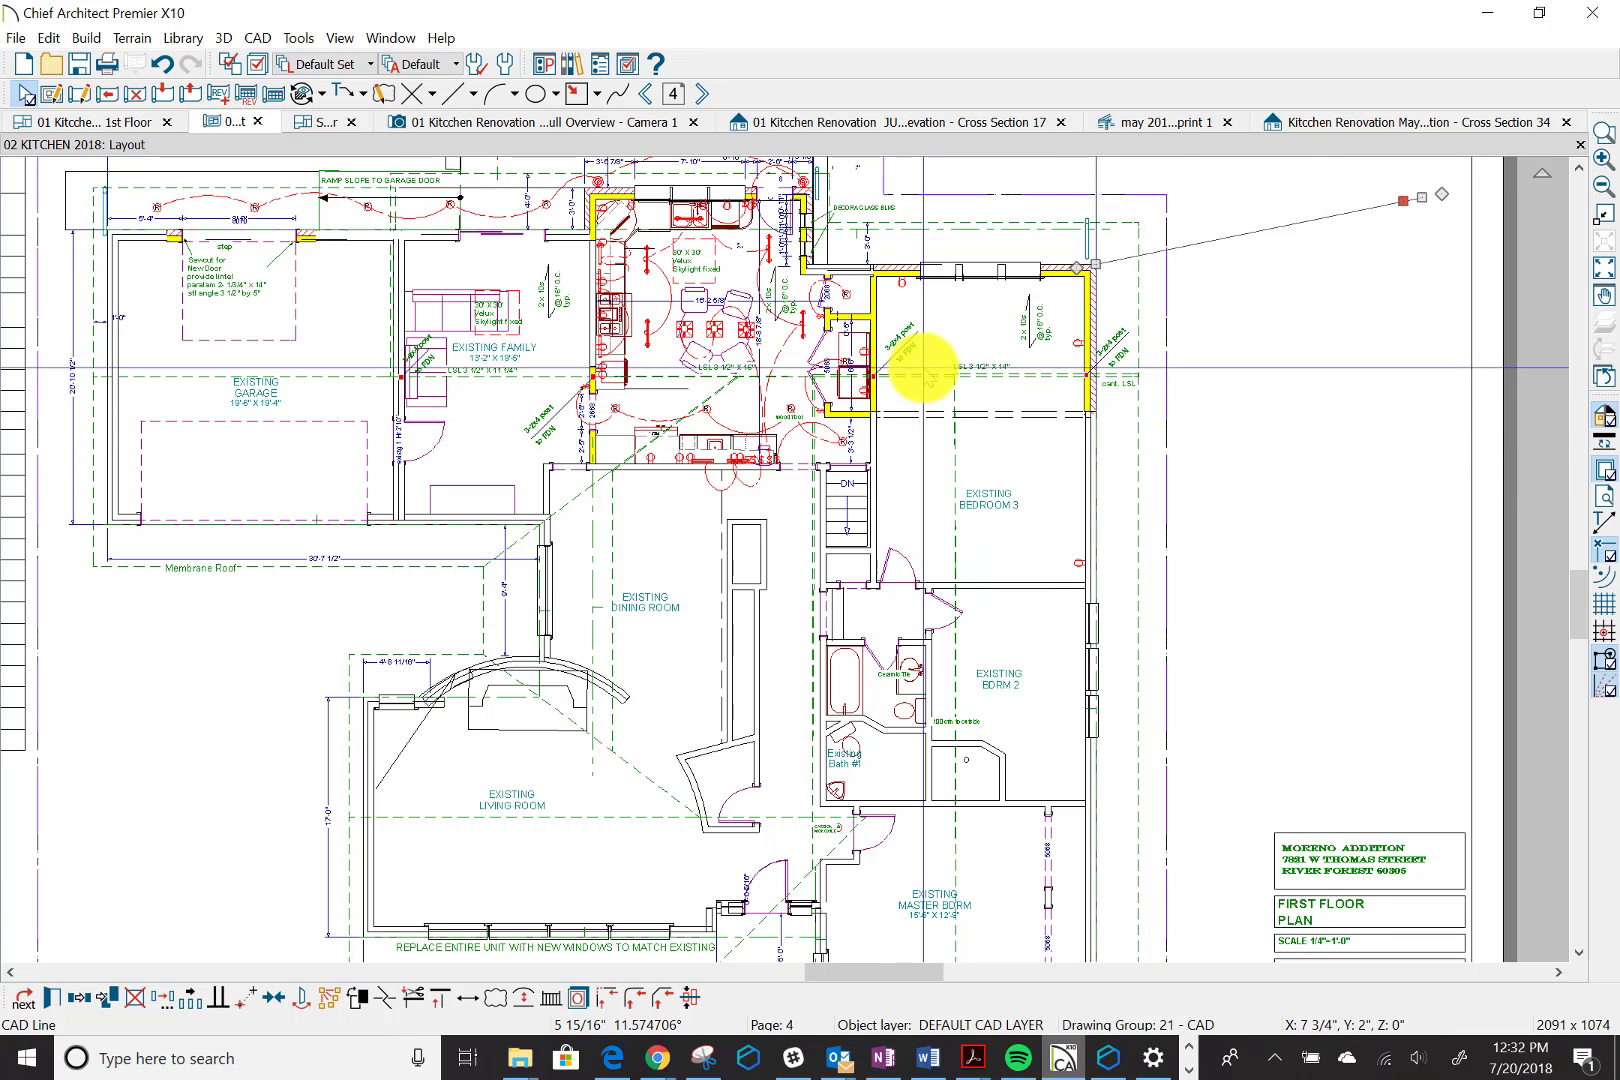
# Move the first floor plan layout box about 2' 10 1/4" horizontally off sheet A4, leaving the drawn line on the sheet
pyautogui.click(922, 368)
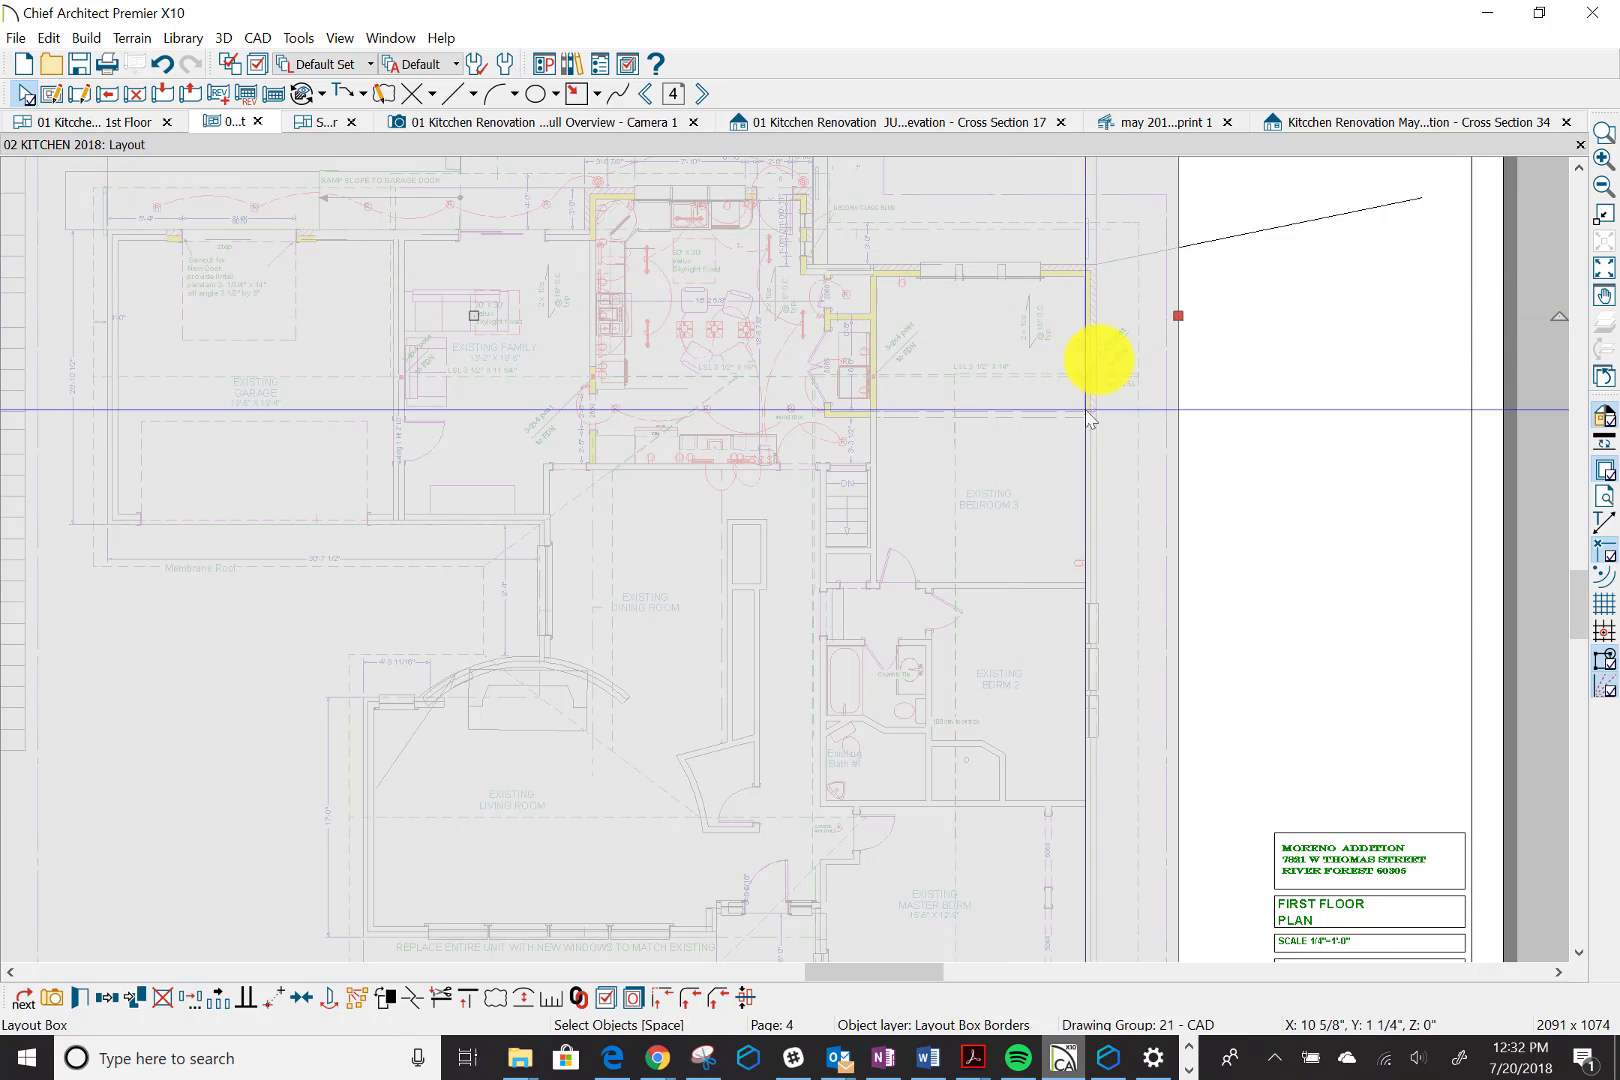
pyautogui.scroll(-3, 1097, 355)
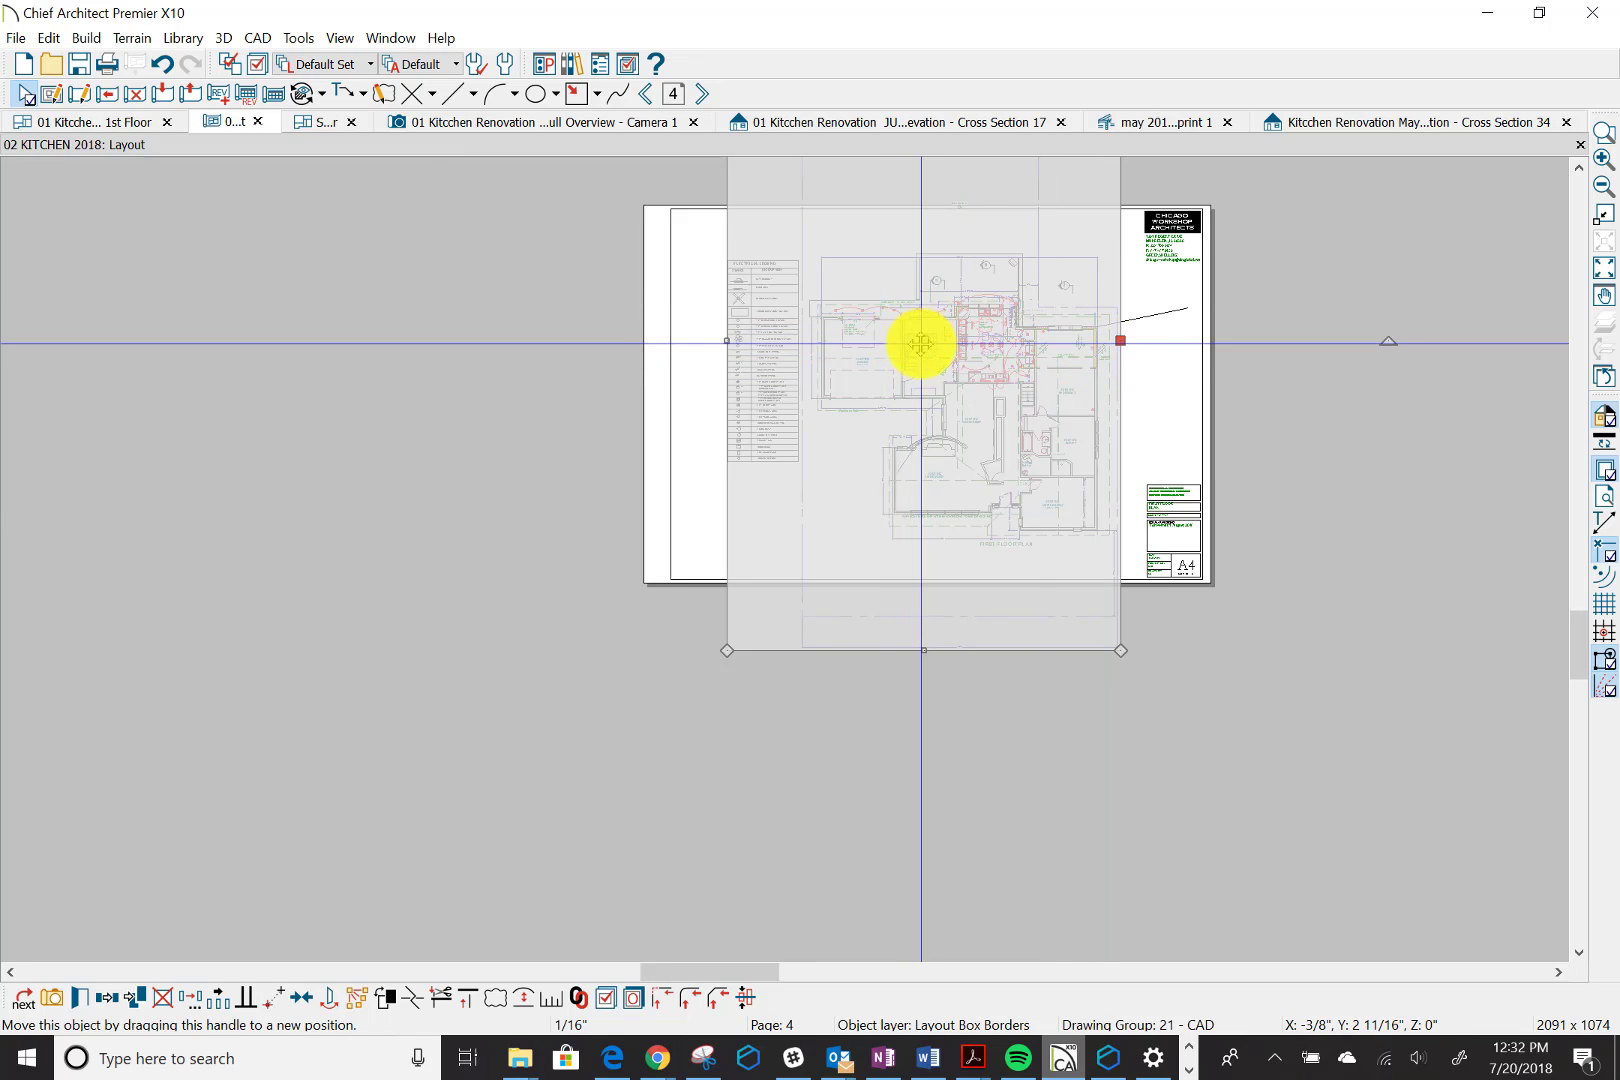
pyautogui.moveTo(921, 343); pyautogui.dragTo(384, 340)
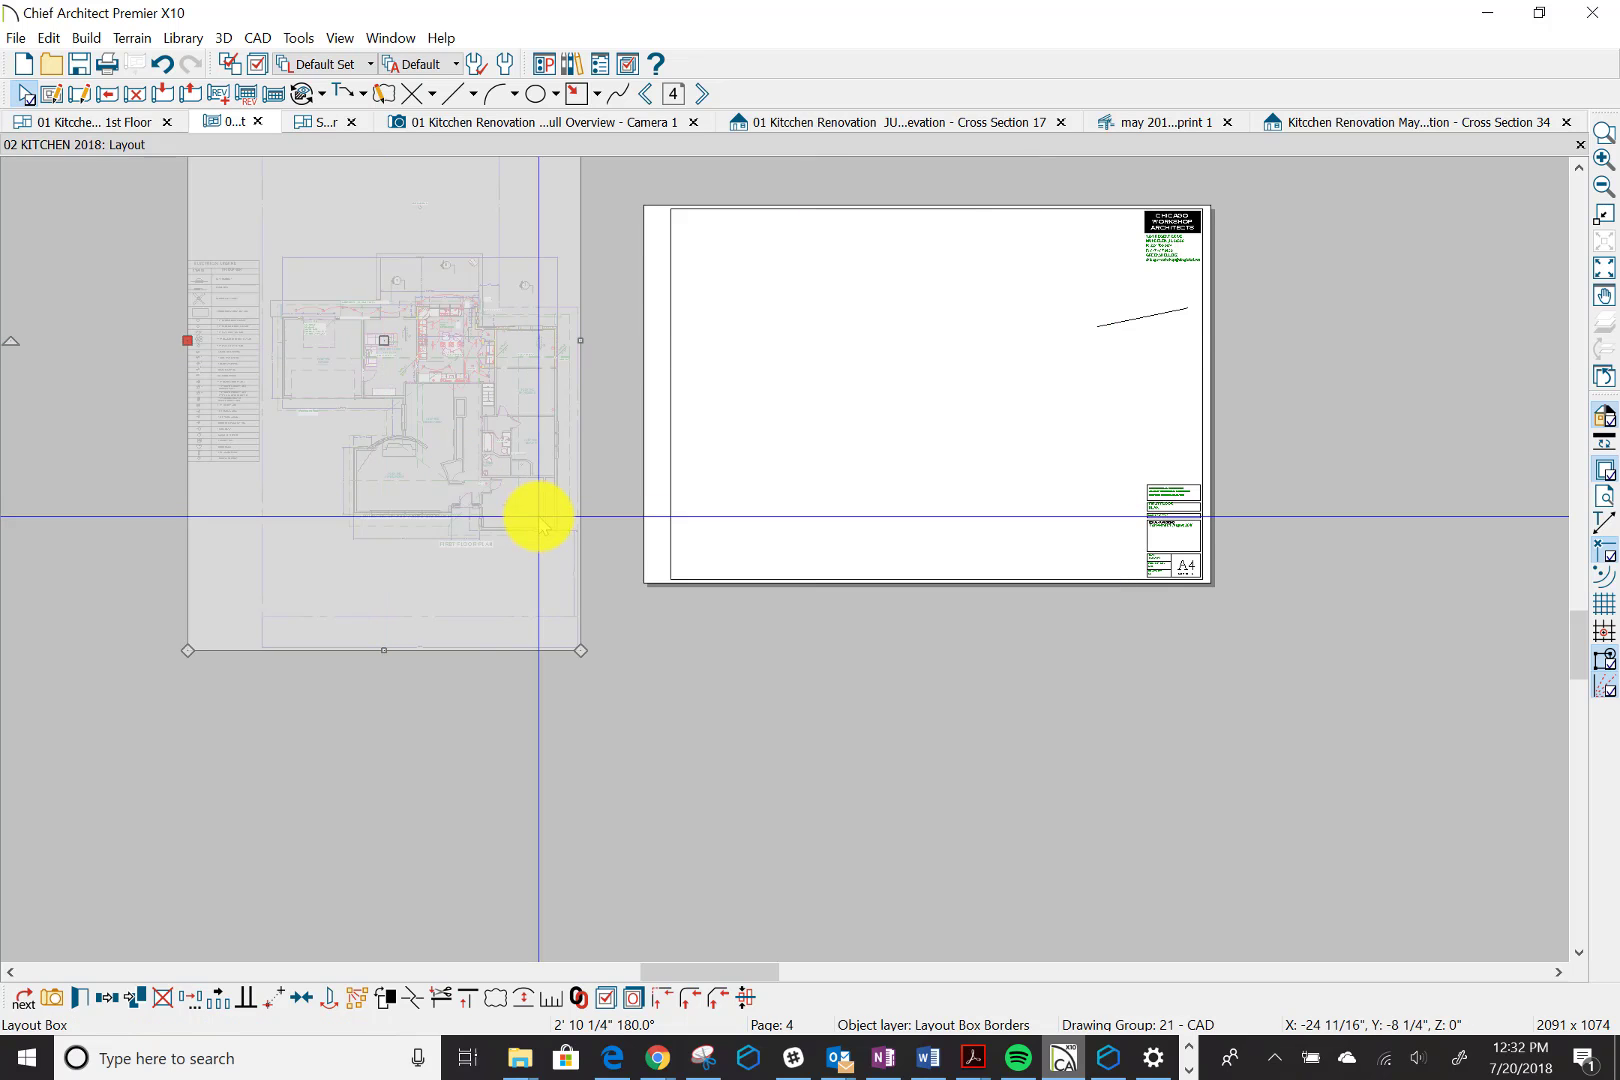
pyautogui.click(1018, 437)
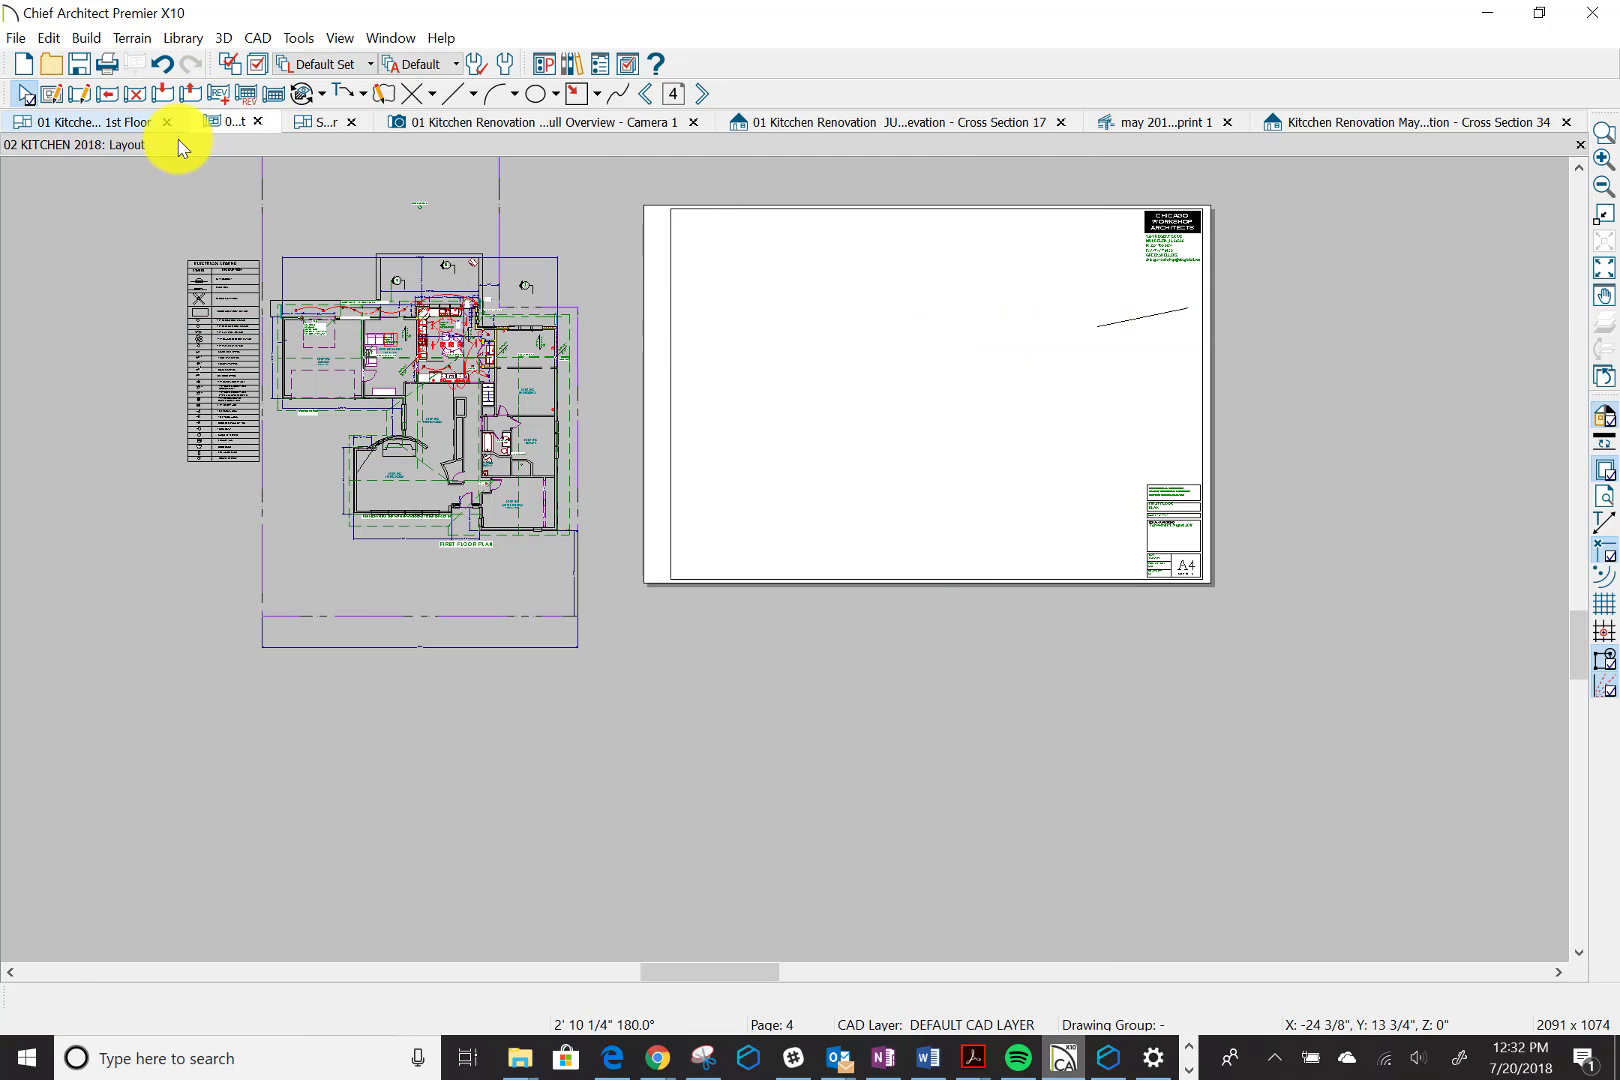
# Send the current screen of the first floor plan view to layout page 4 at 1/4 in = 1 ft
pyautogui.click(120, 128)
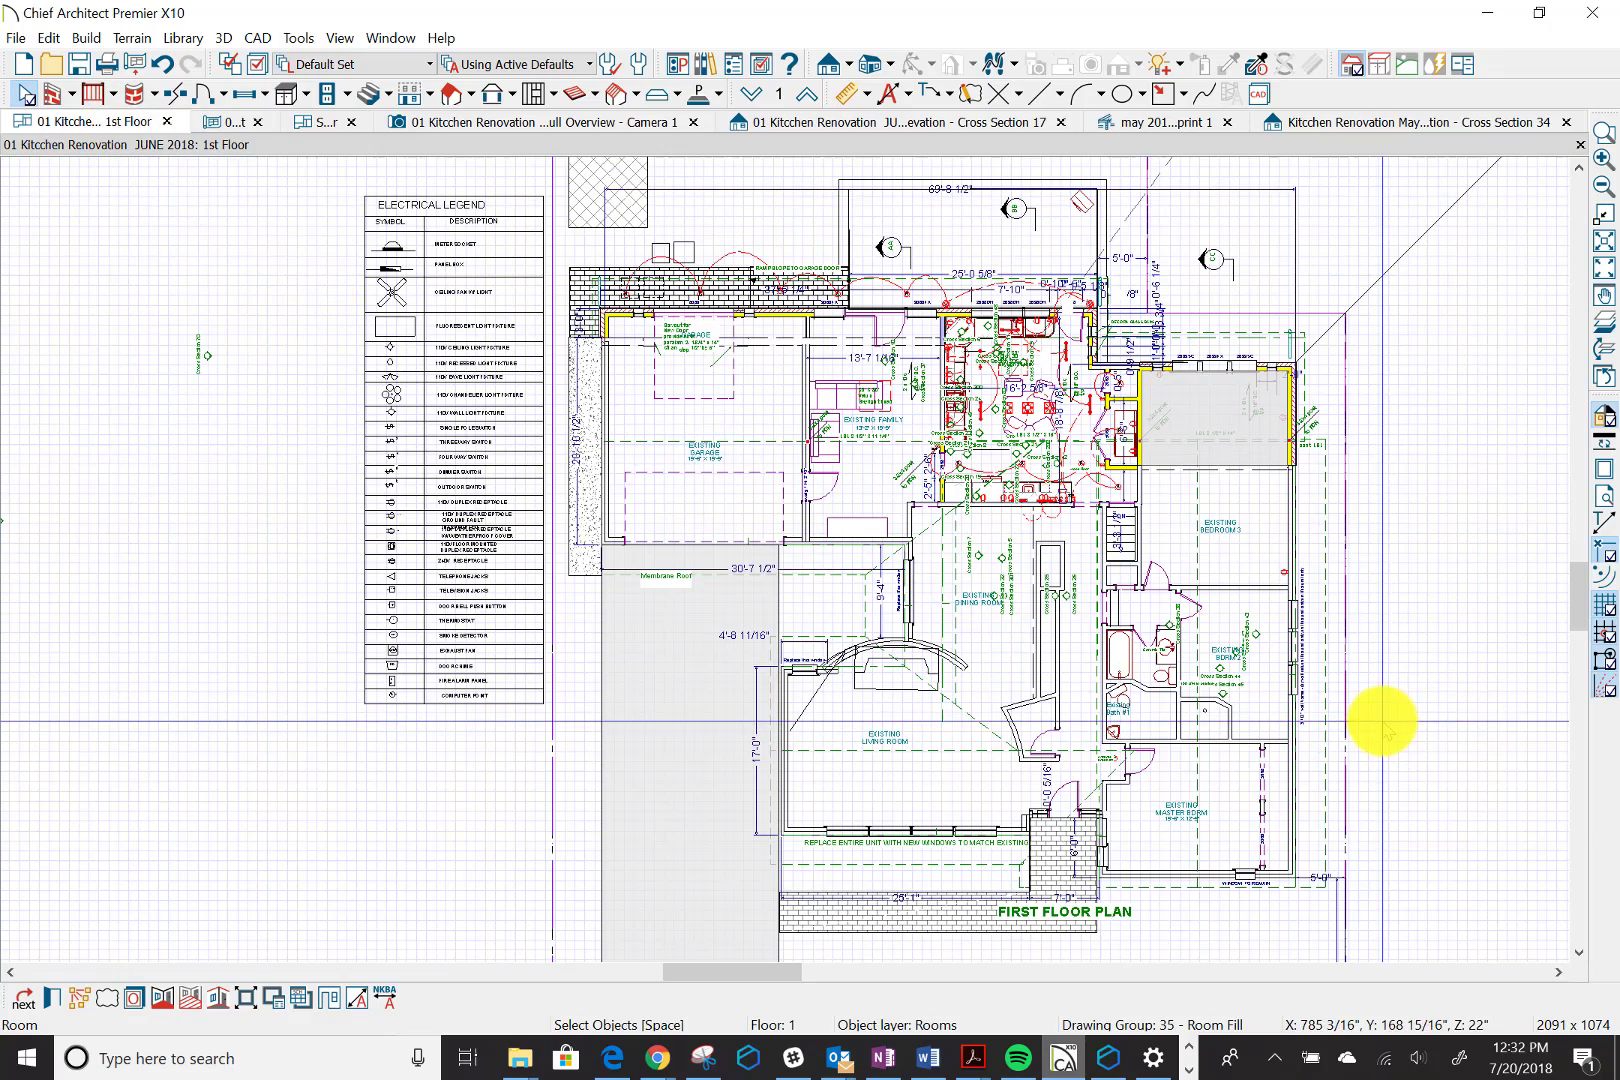
pyautogui.scroll(-3, 1168, 672)
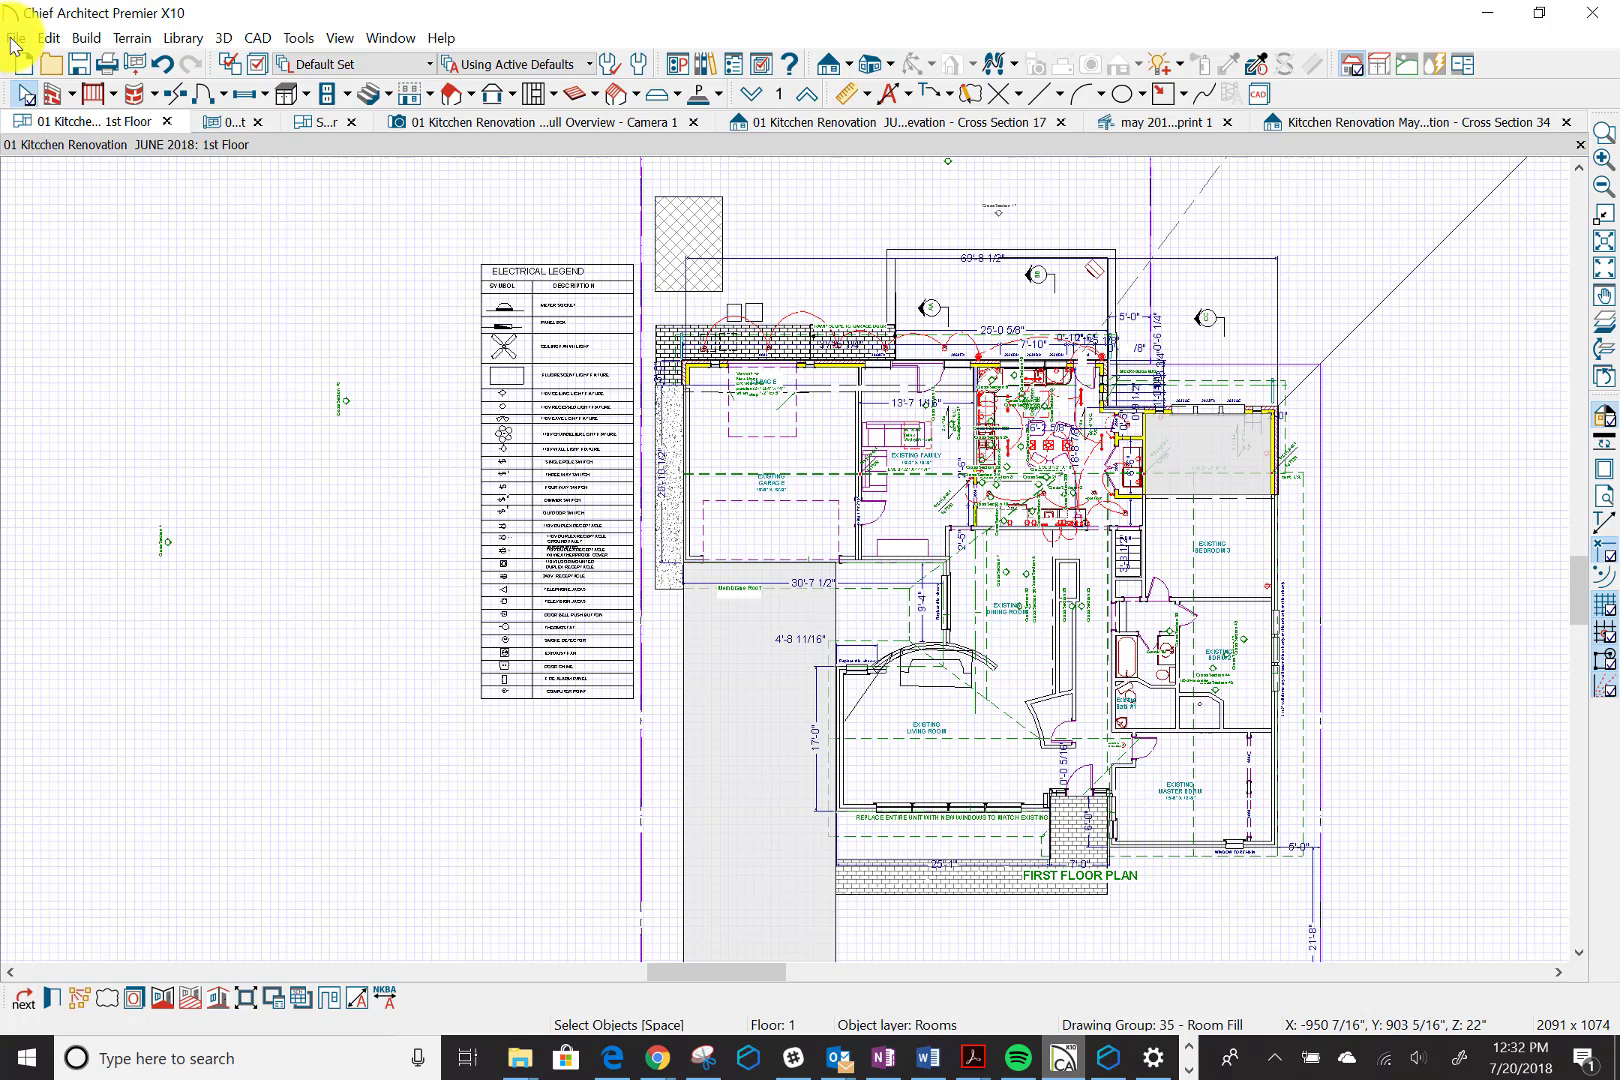
pyautogui.click(14, 39)
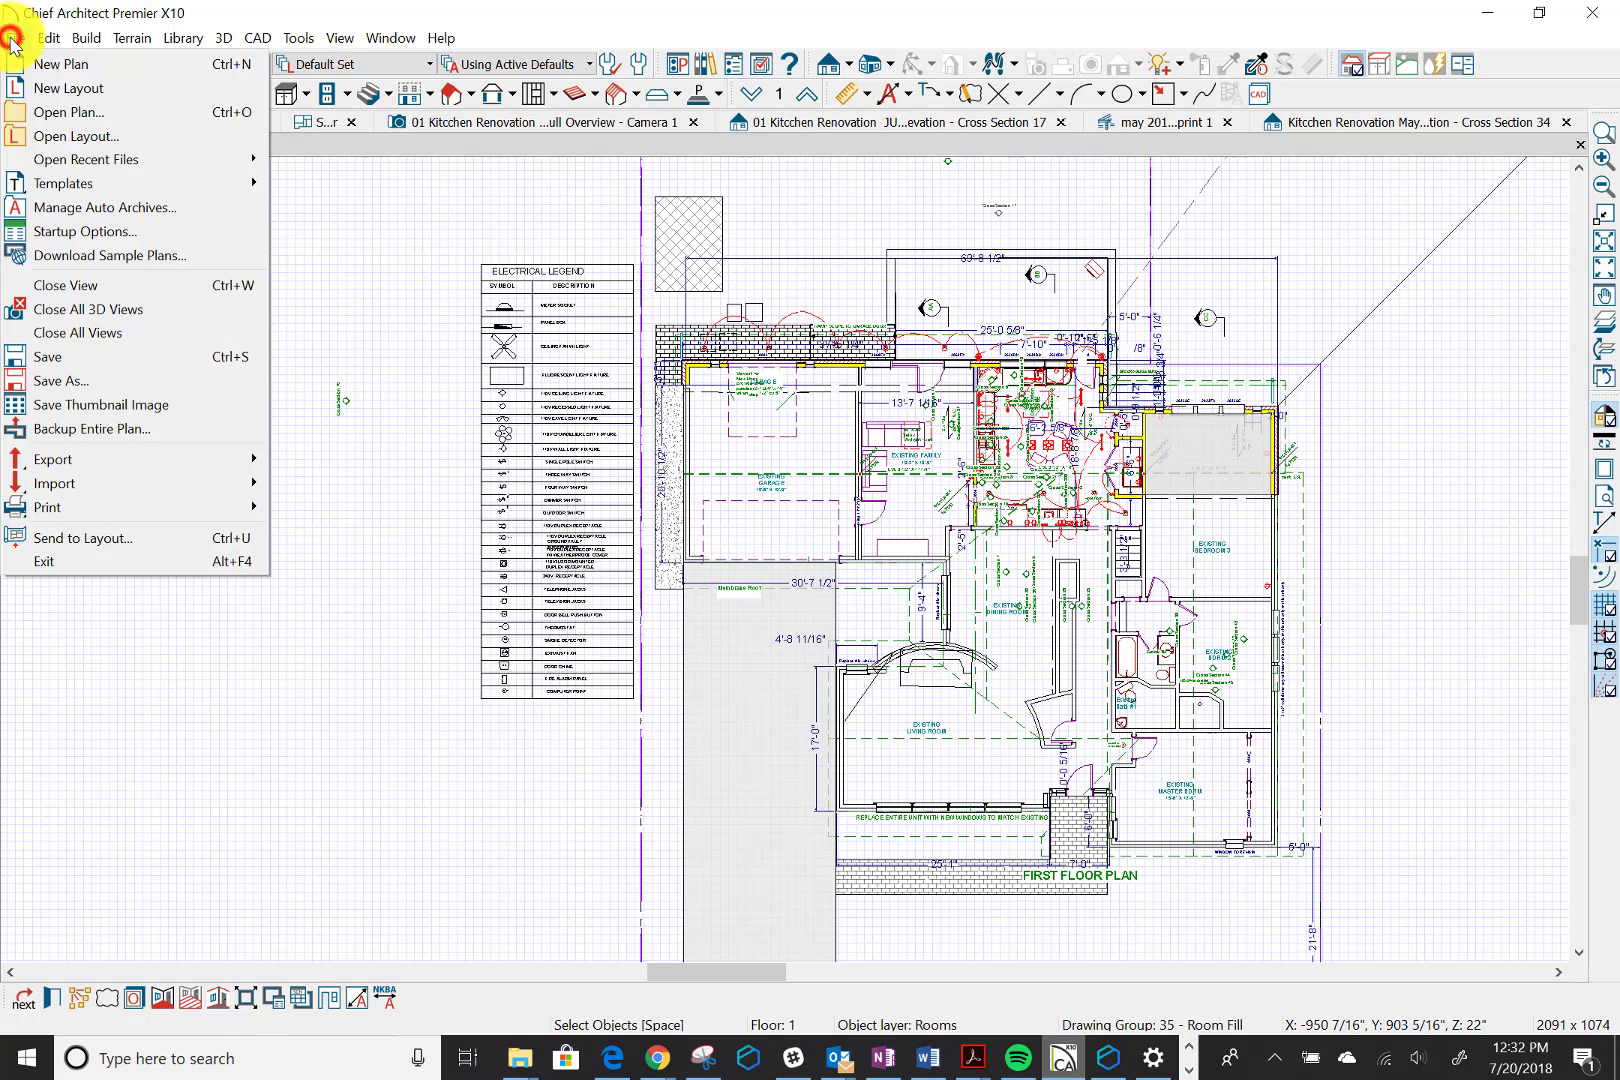
pyautogui.click(104, 540)
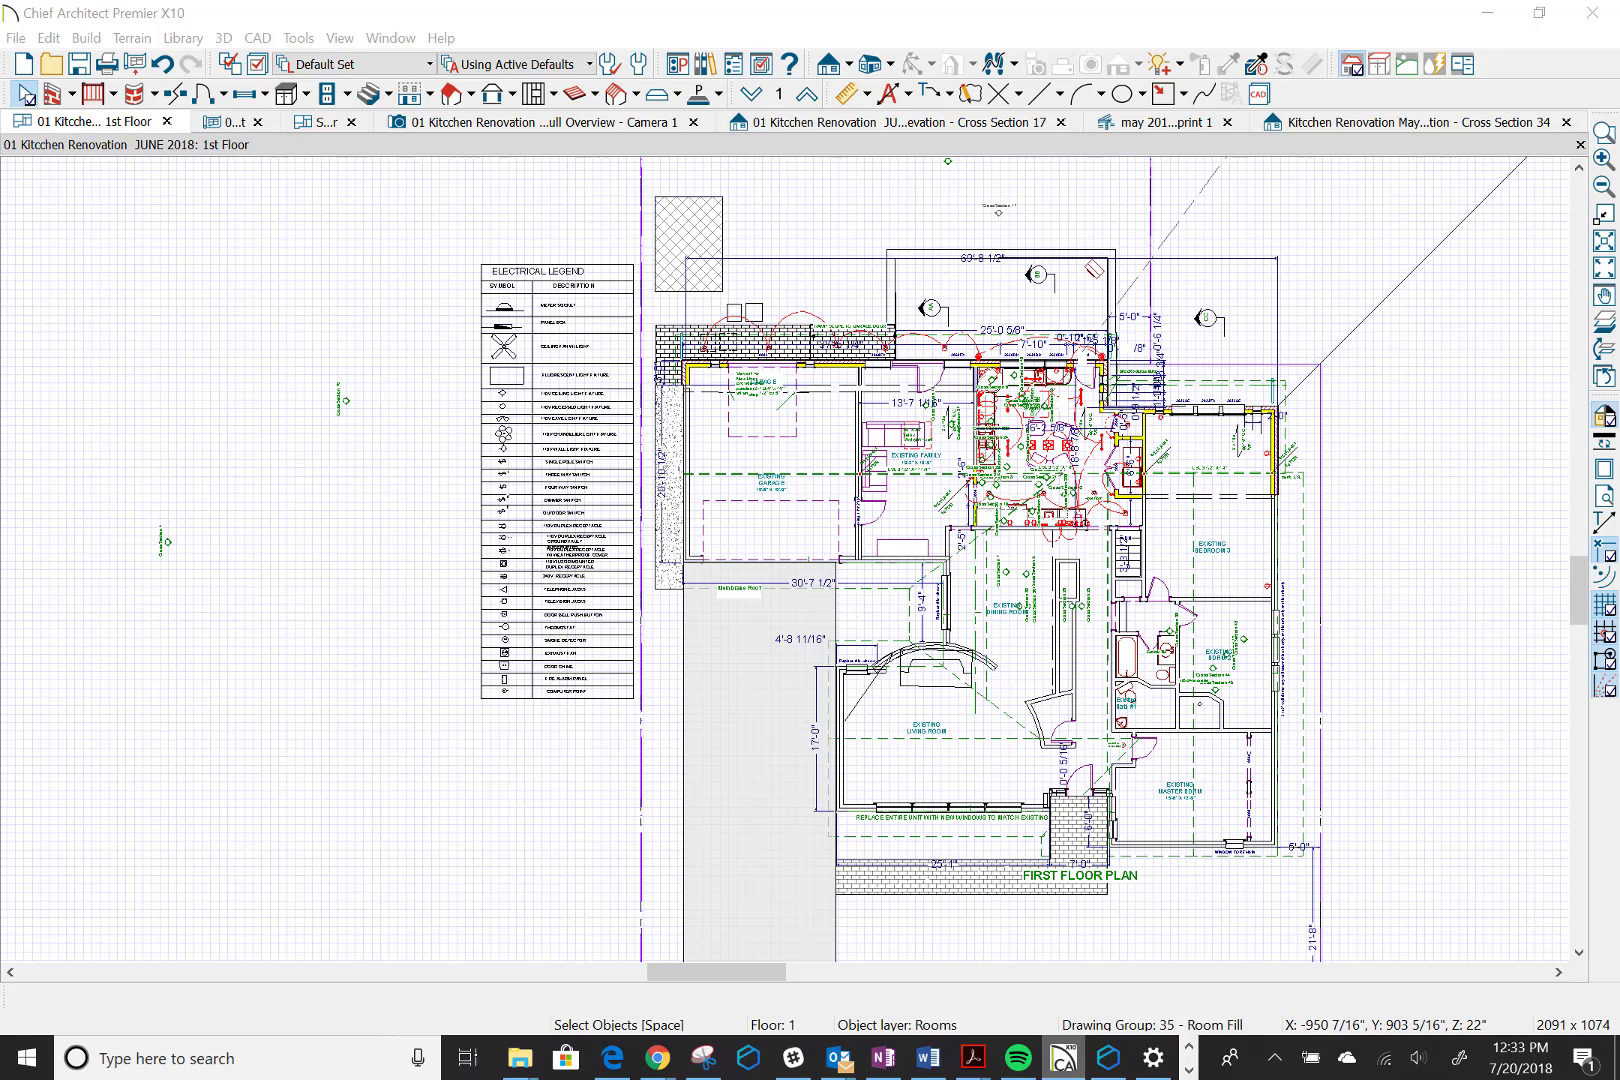
pyautogui.moveTo(1309, 88); pyautogui.dragTo(362, 194)
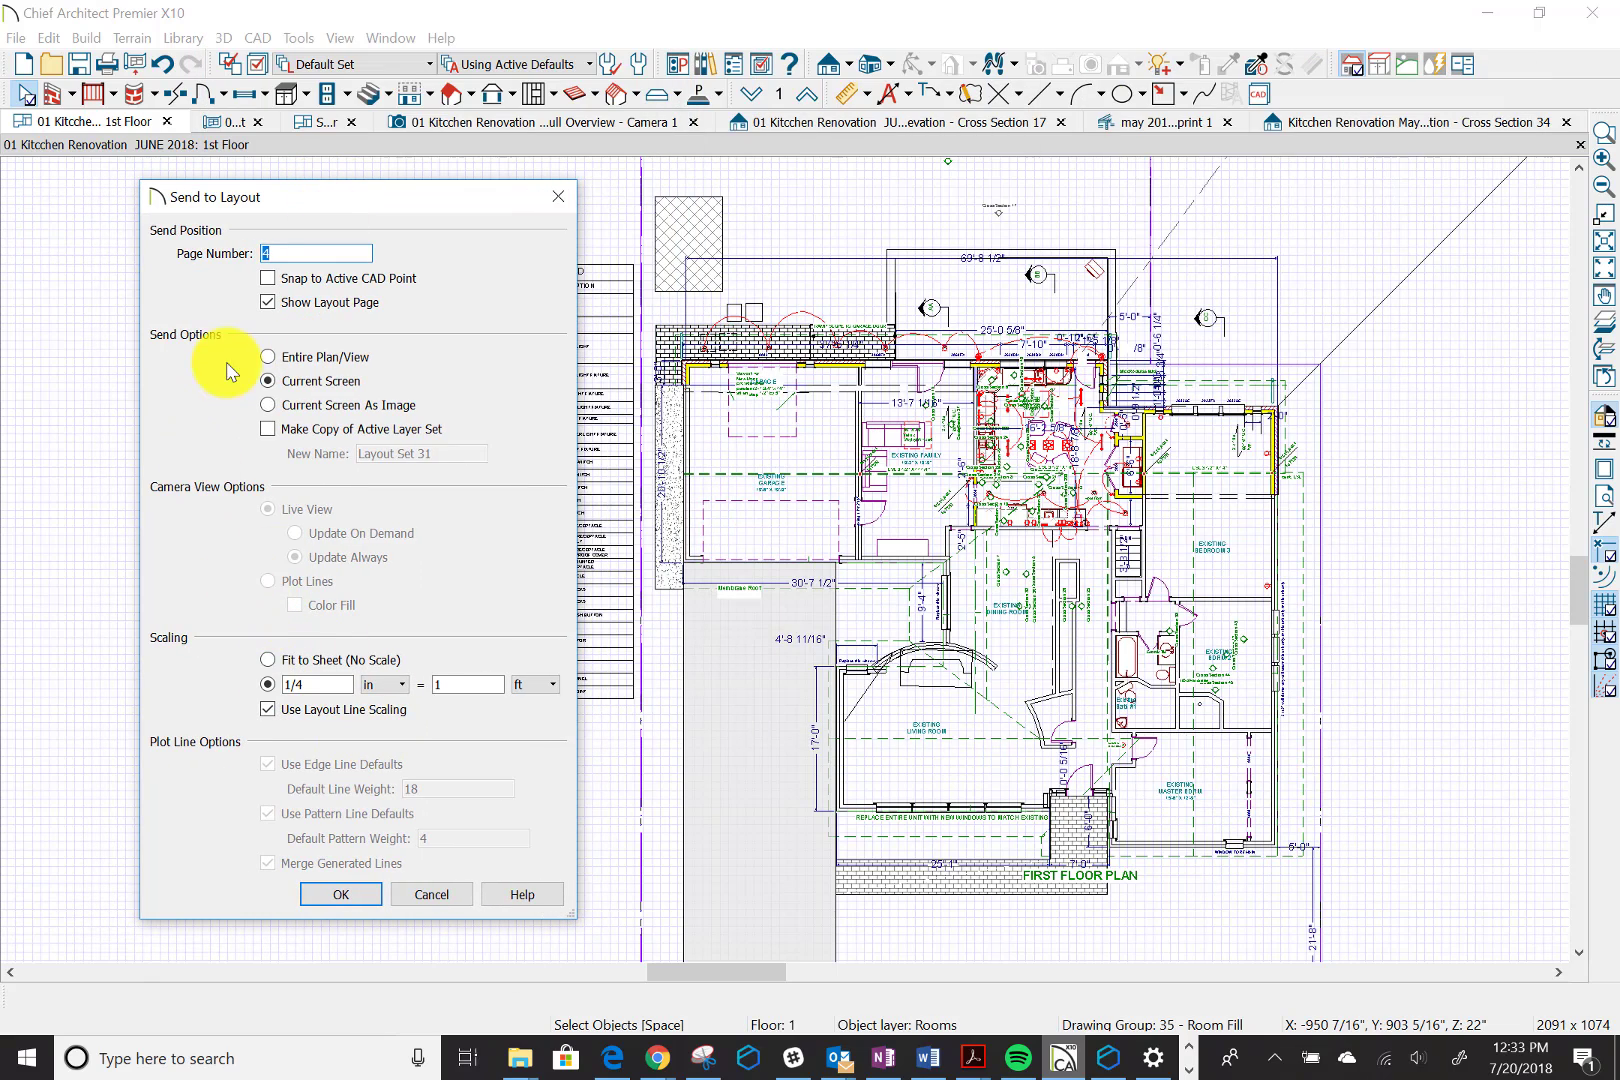
pyautogui.click(341, 894)
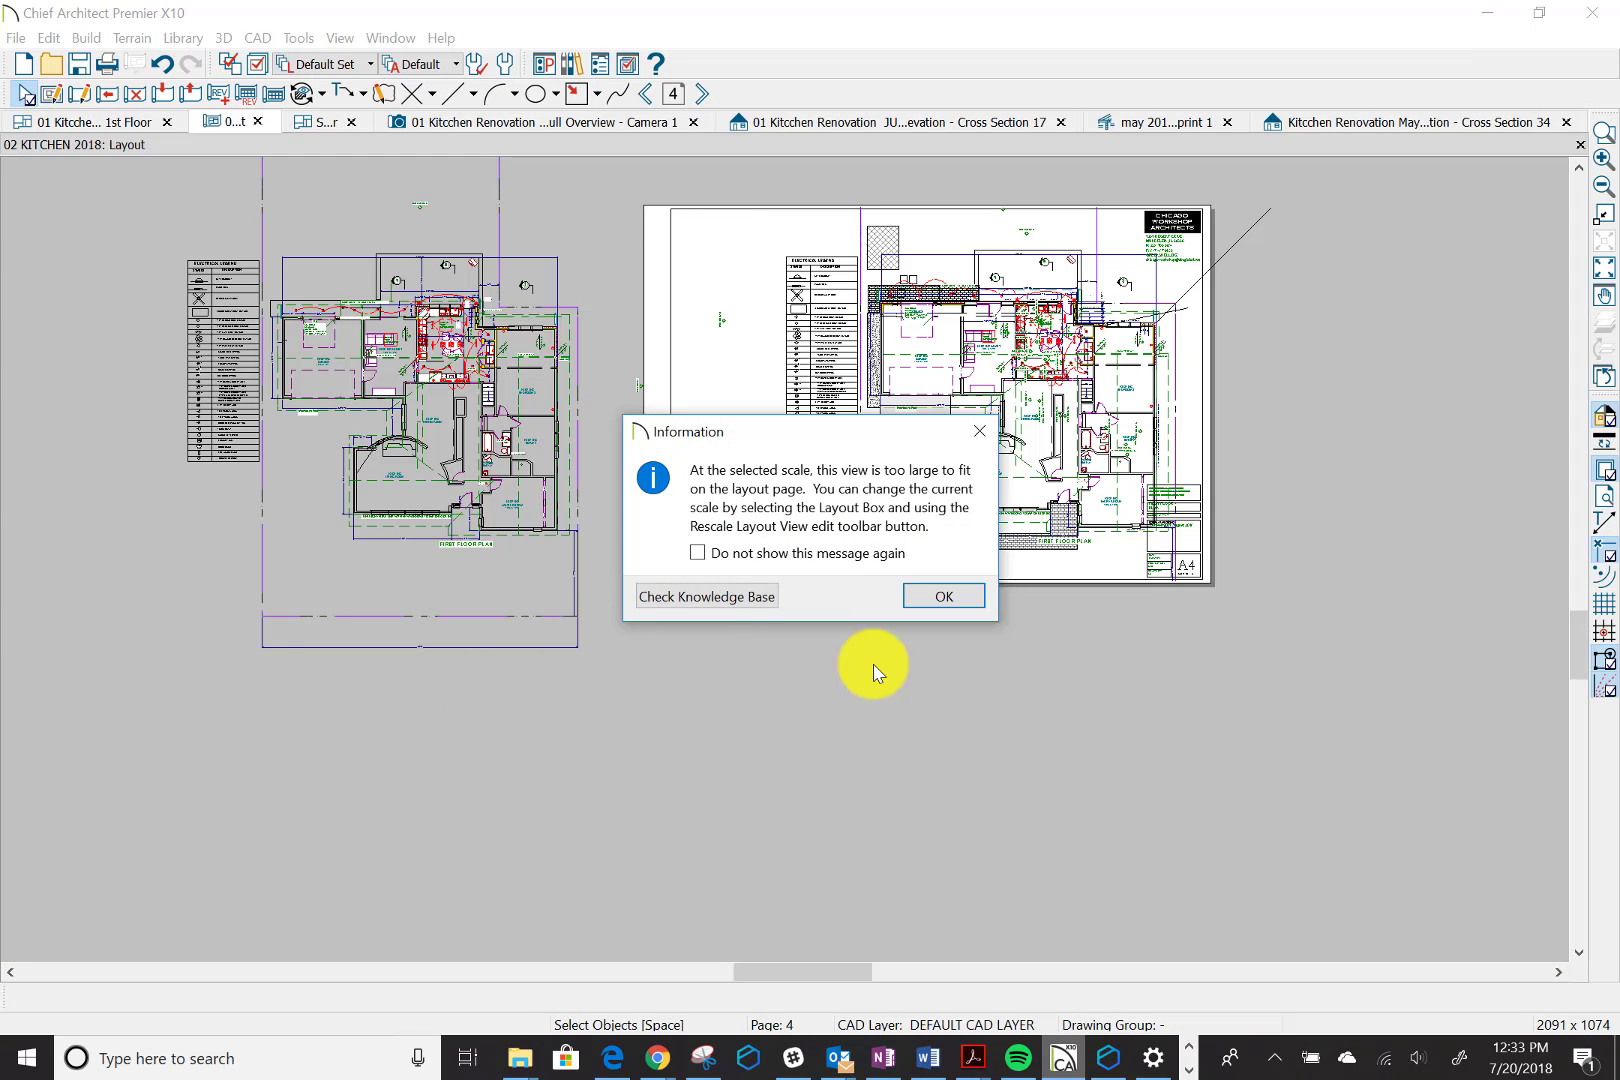
pyautogui.click(948, 600)
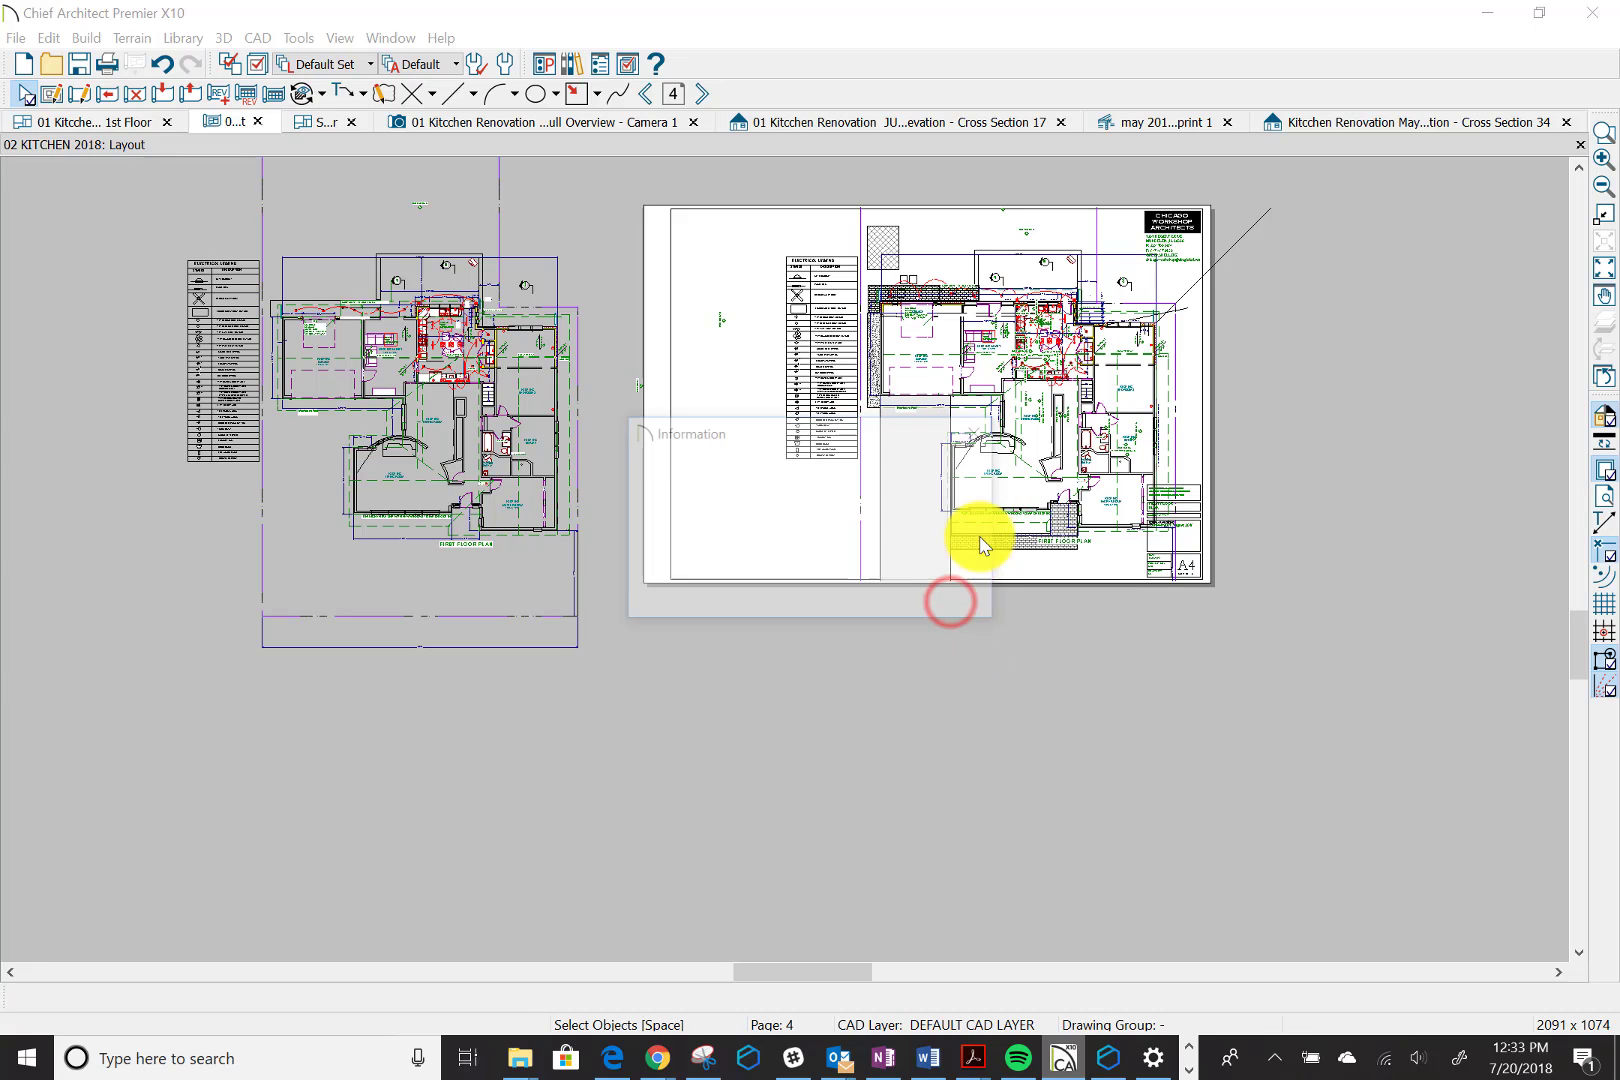
pyautogui.click(938, 597)
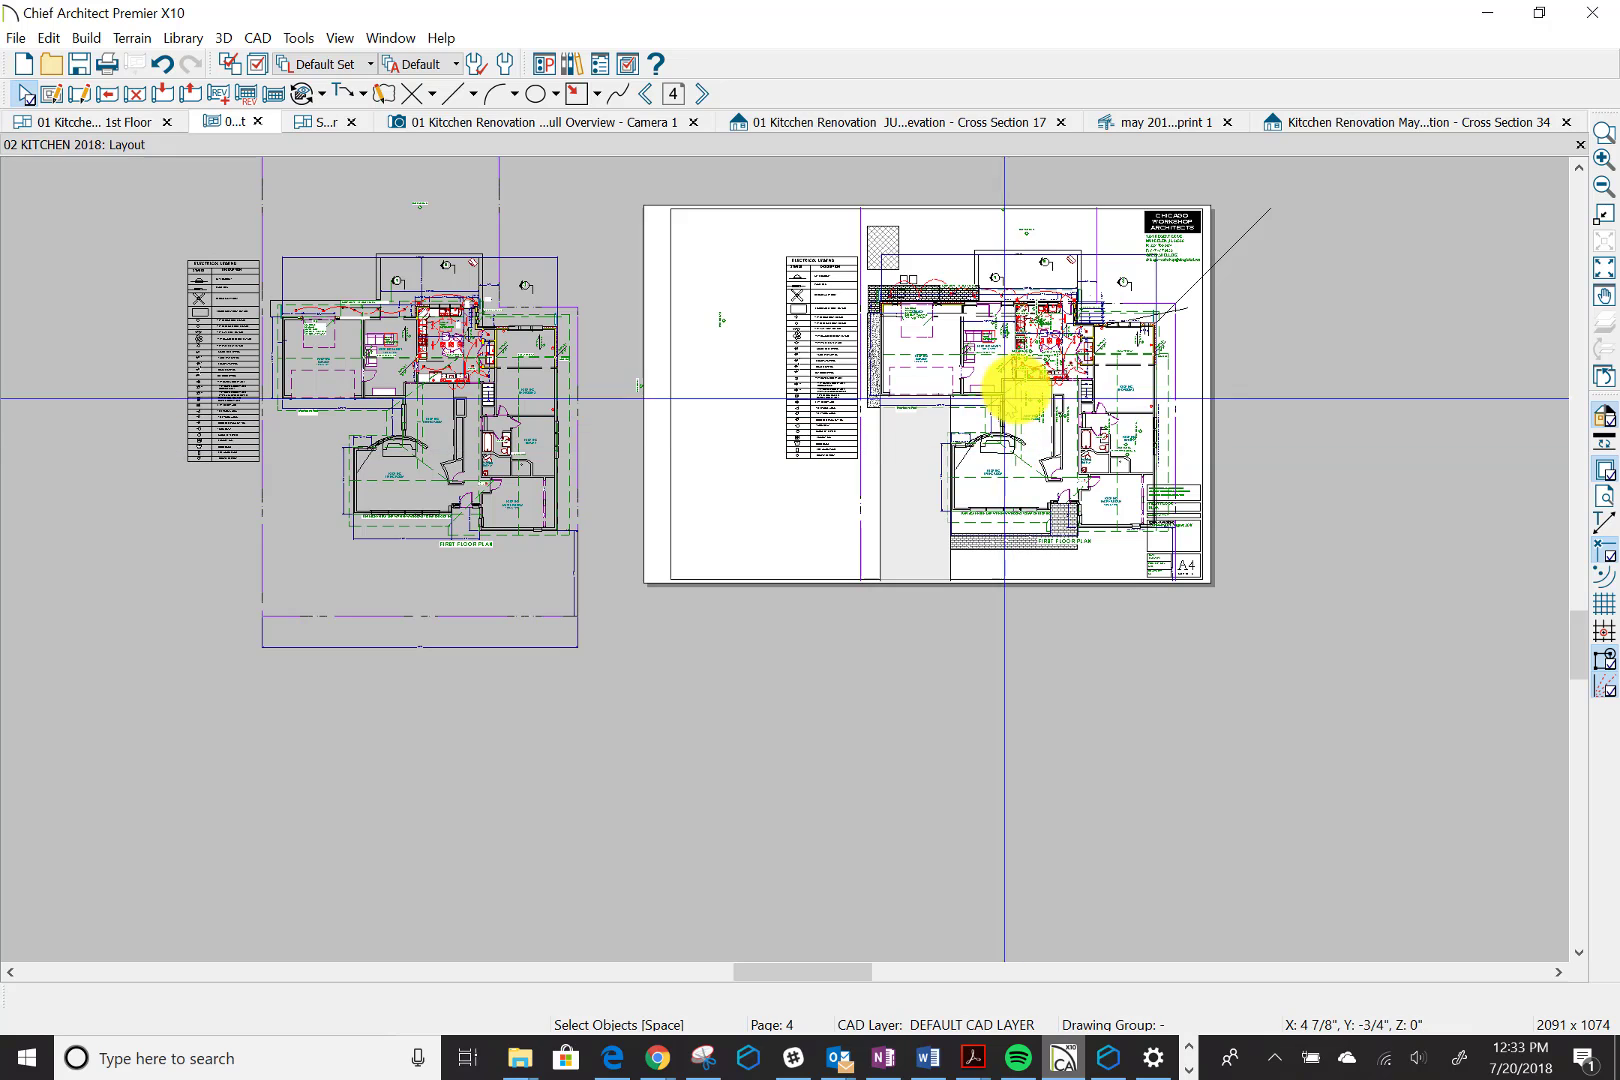
# Move the newly sent floor plan layout box so the bedroom 3 addition's outer corner meets the start of the sloping line
pyautogui.click(1016, 389)
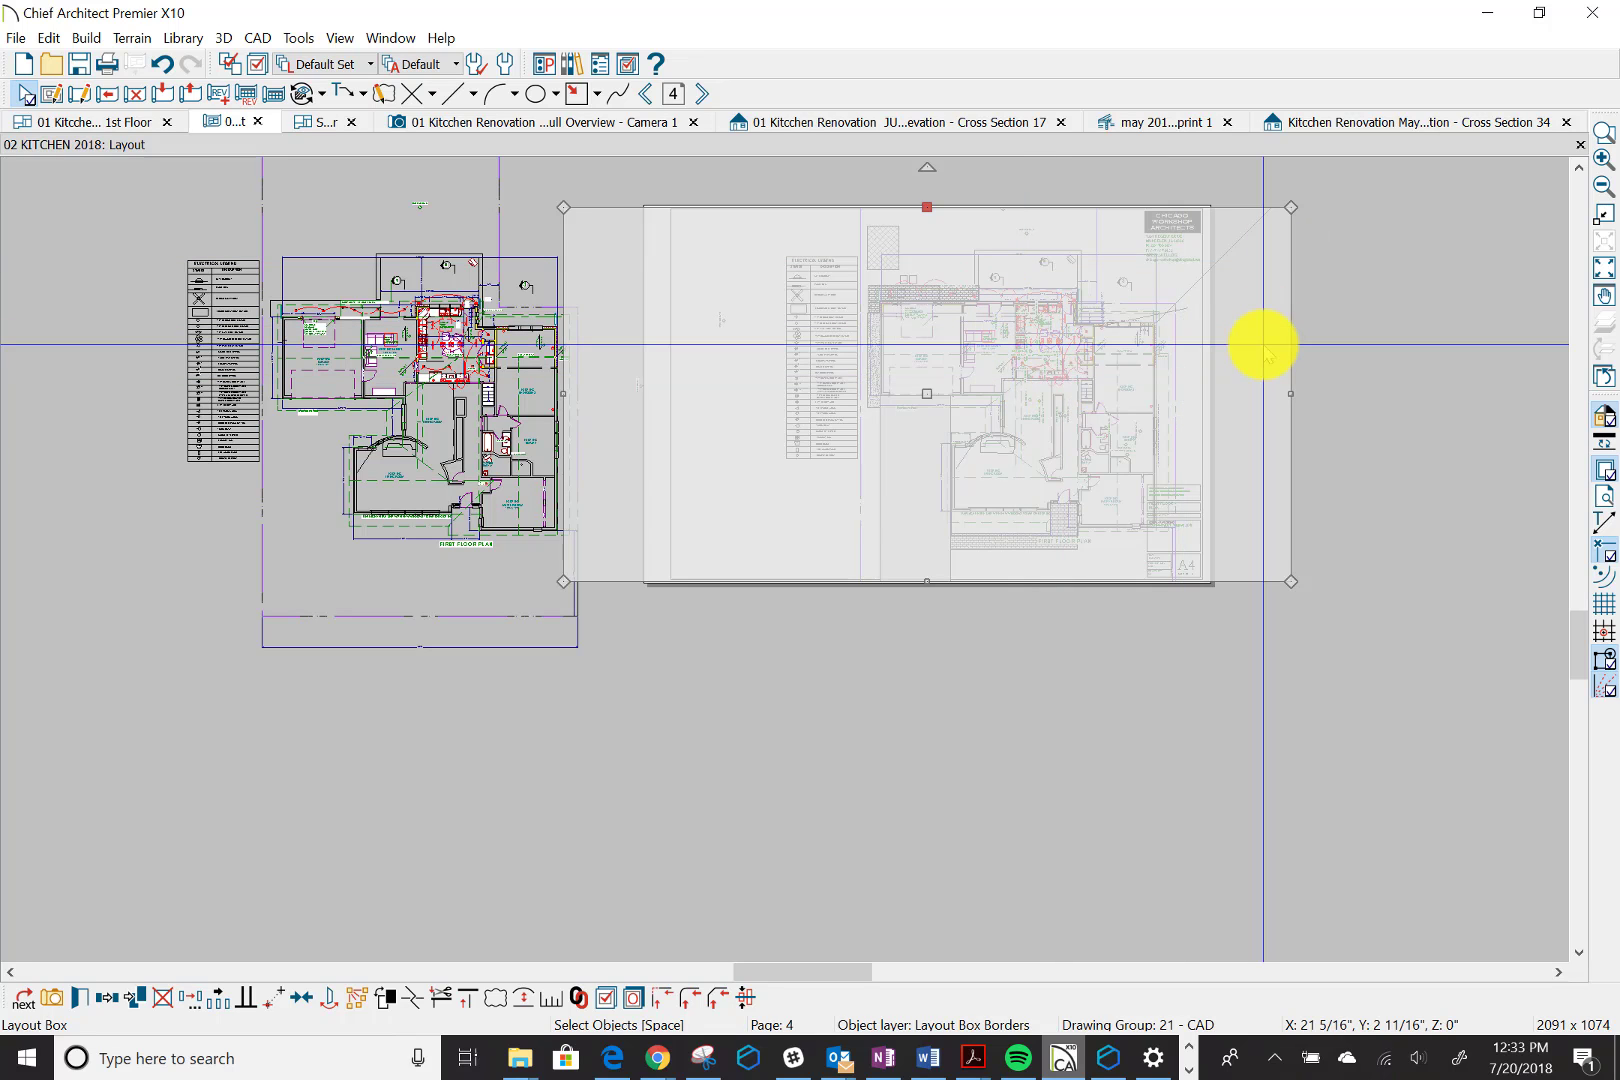
pyautogui.scroll(5, 1262, 345)
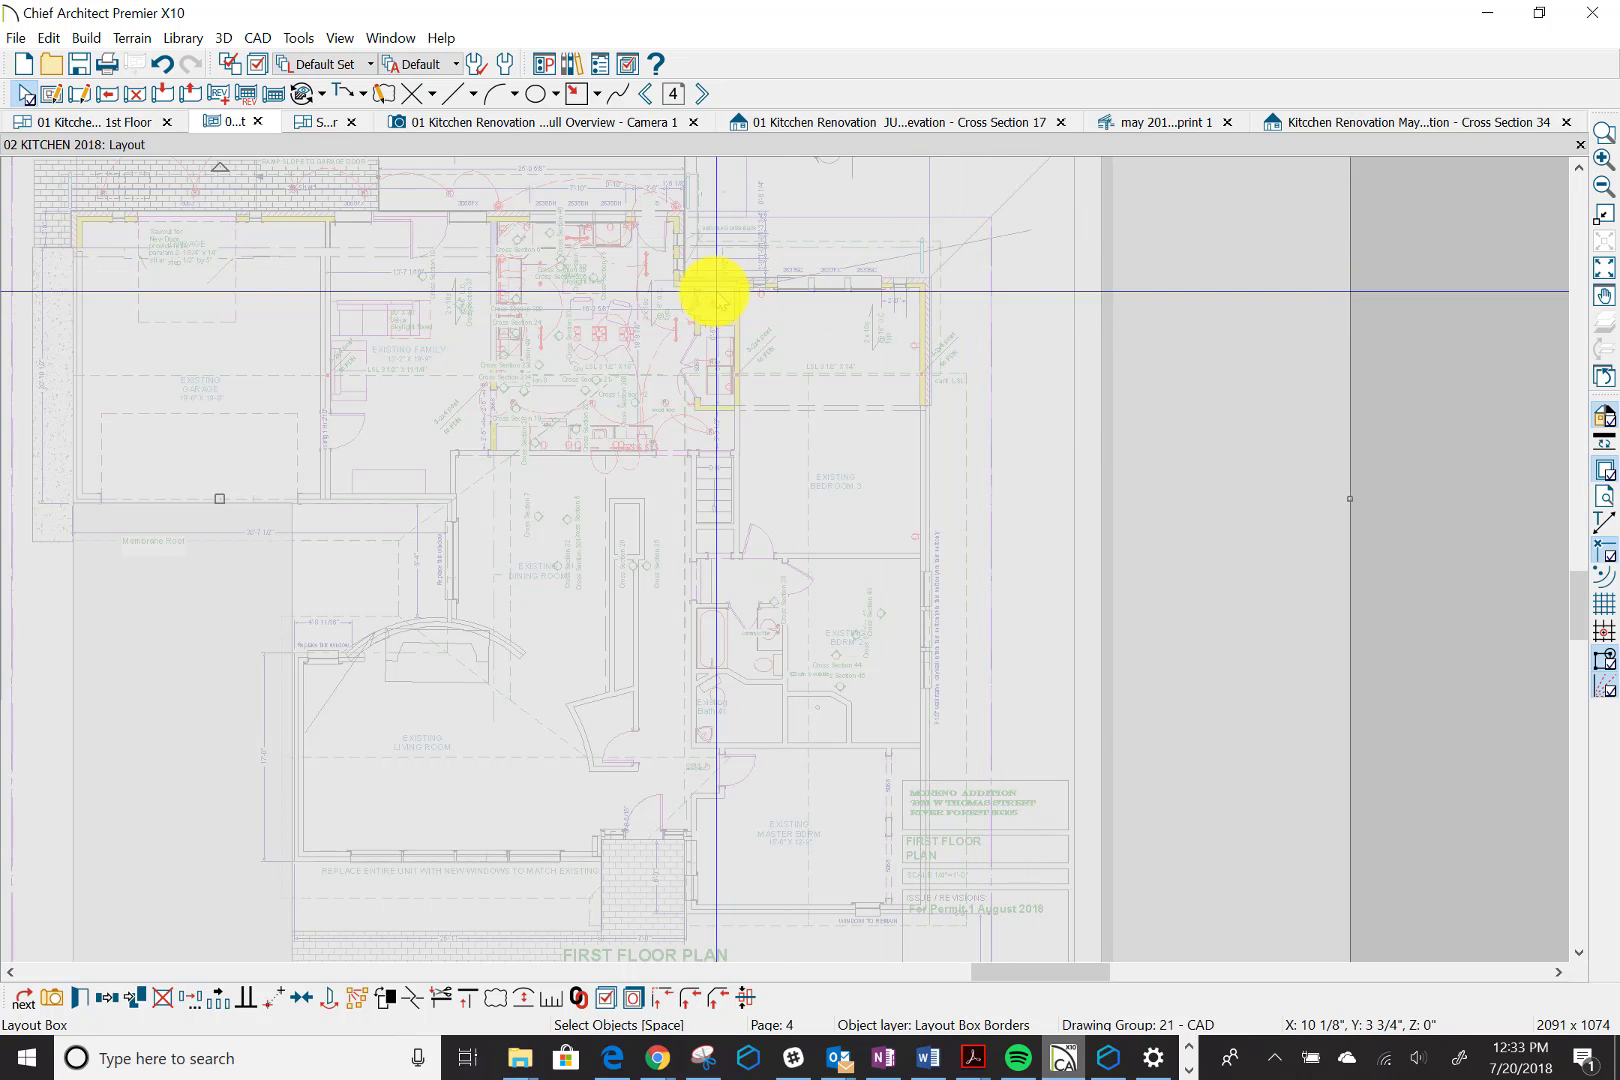
pyautogui.scroll(1, 716, 291)
pyautogui.scroll(1, 716, 291)
pyautogui.scroll(3, 716, 291)
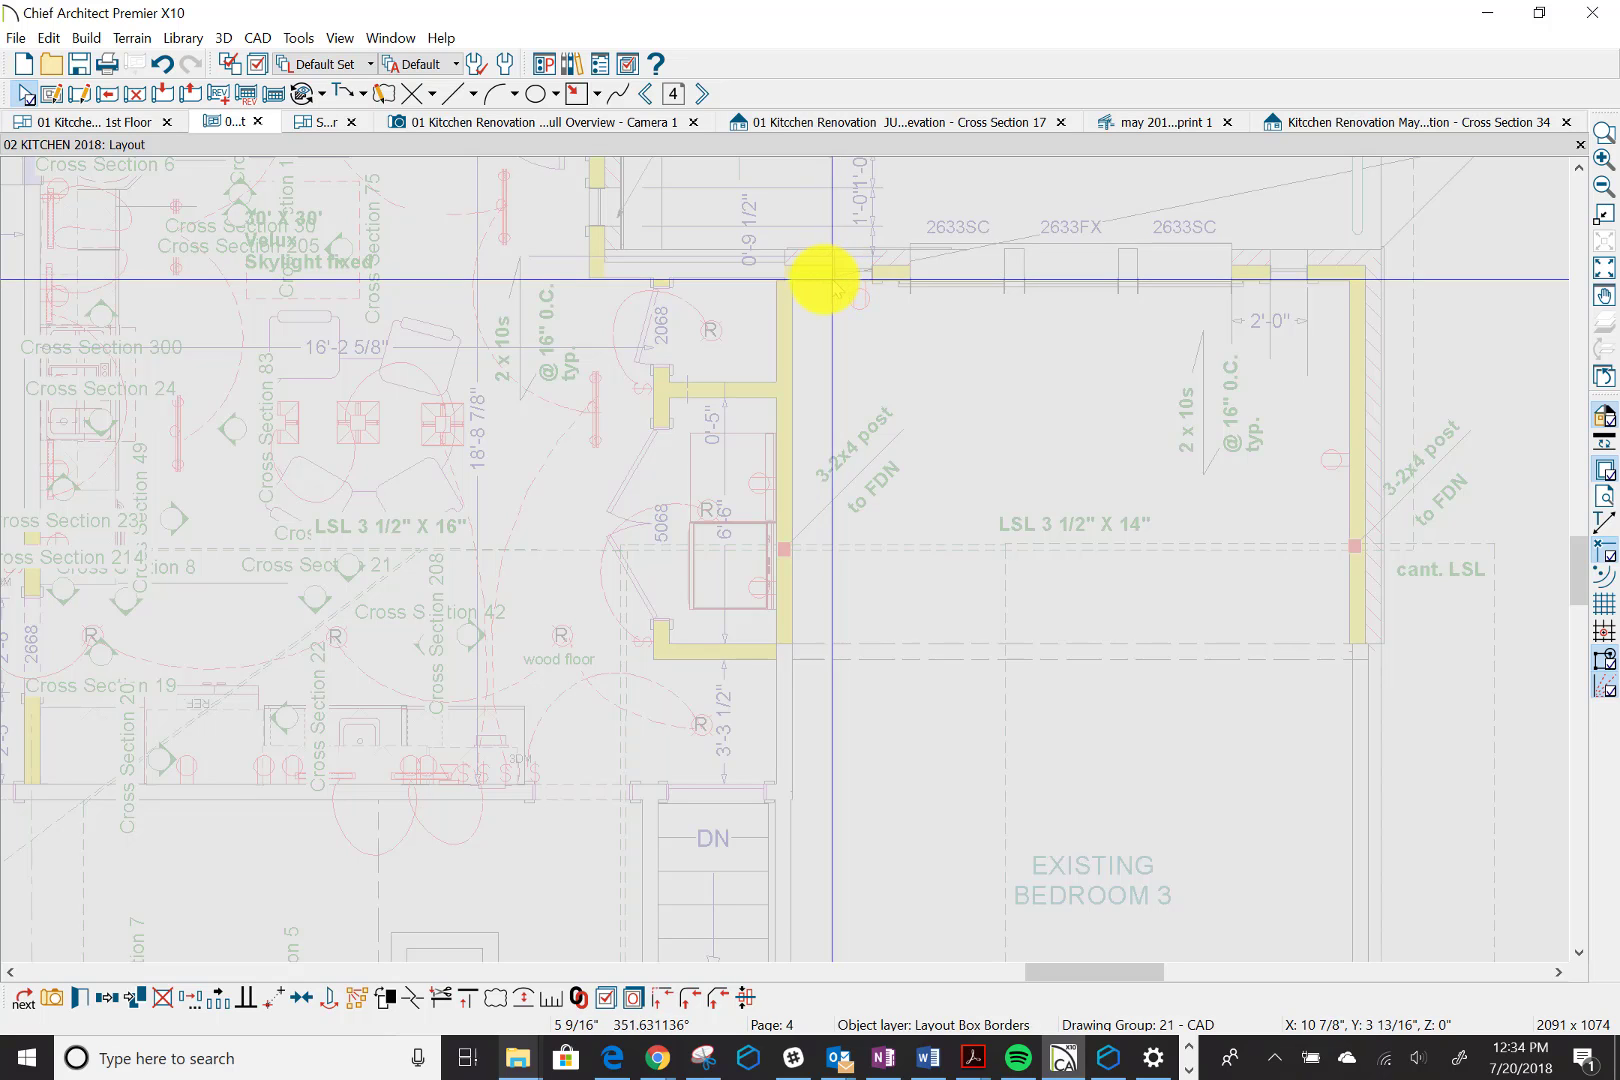
pyautogui.scroll(1, 820, 283)
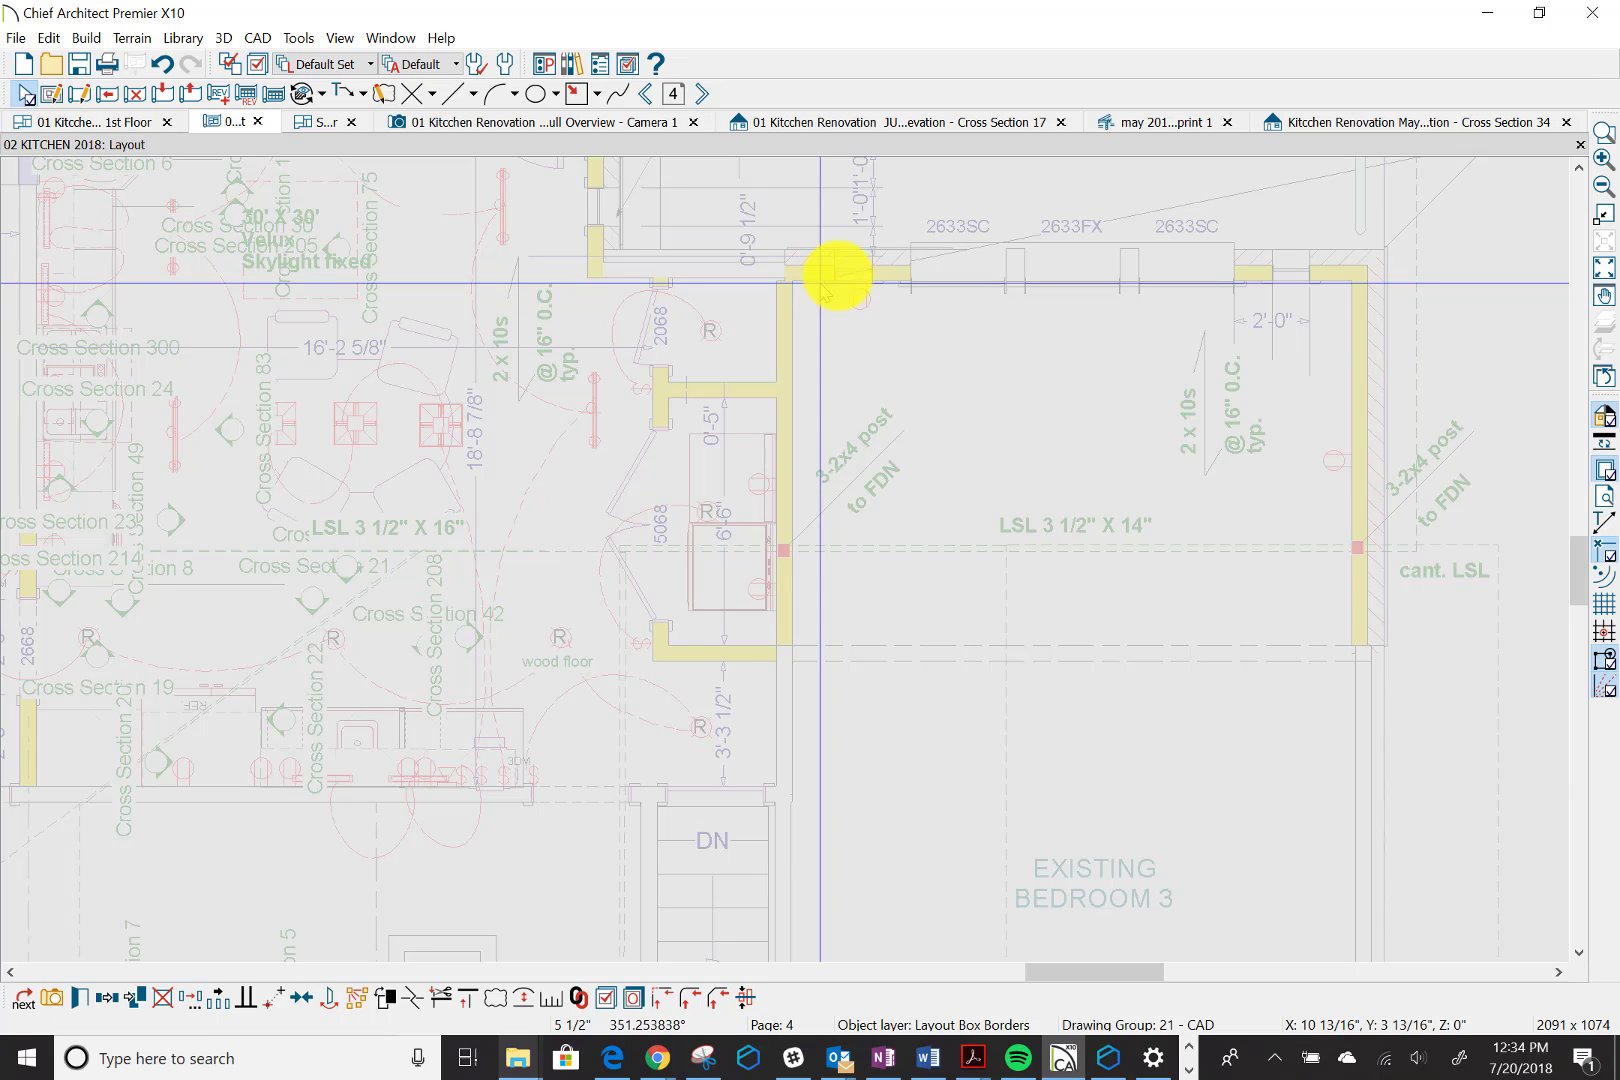
pyautogui.scroll(5, 820, 286)
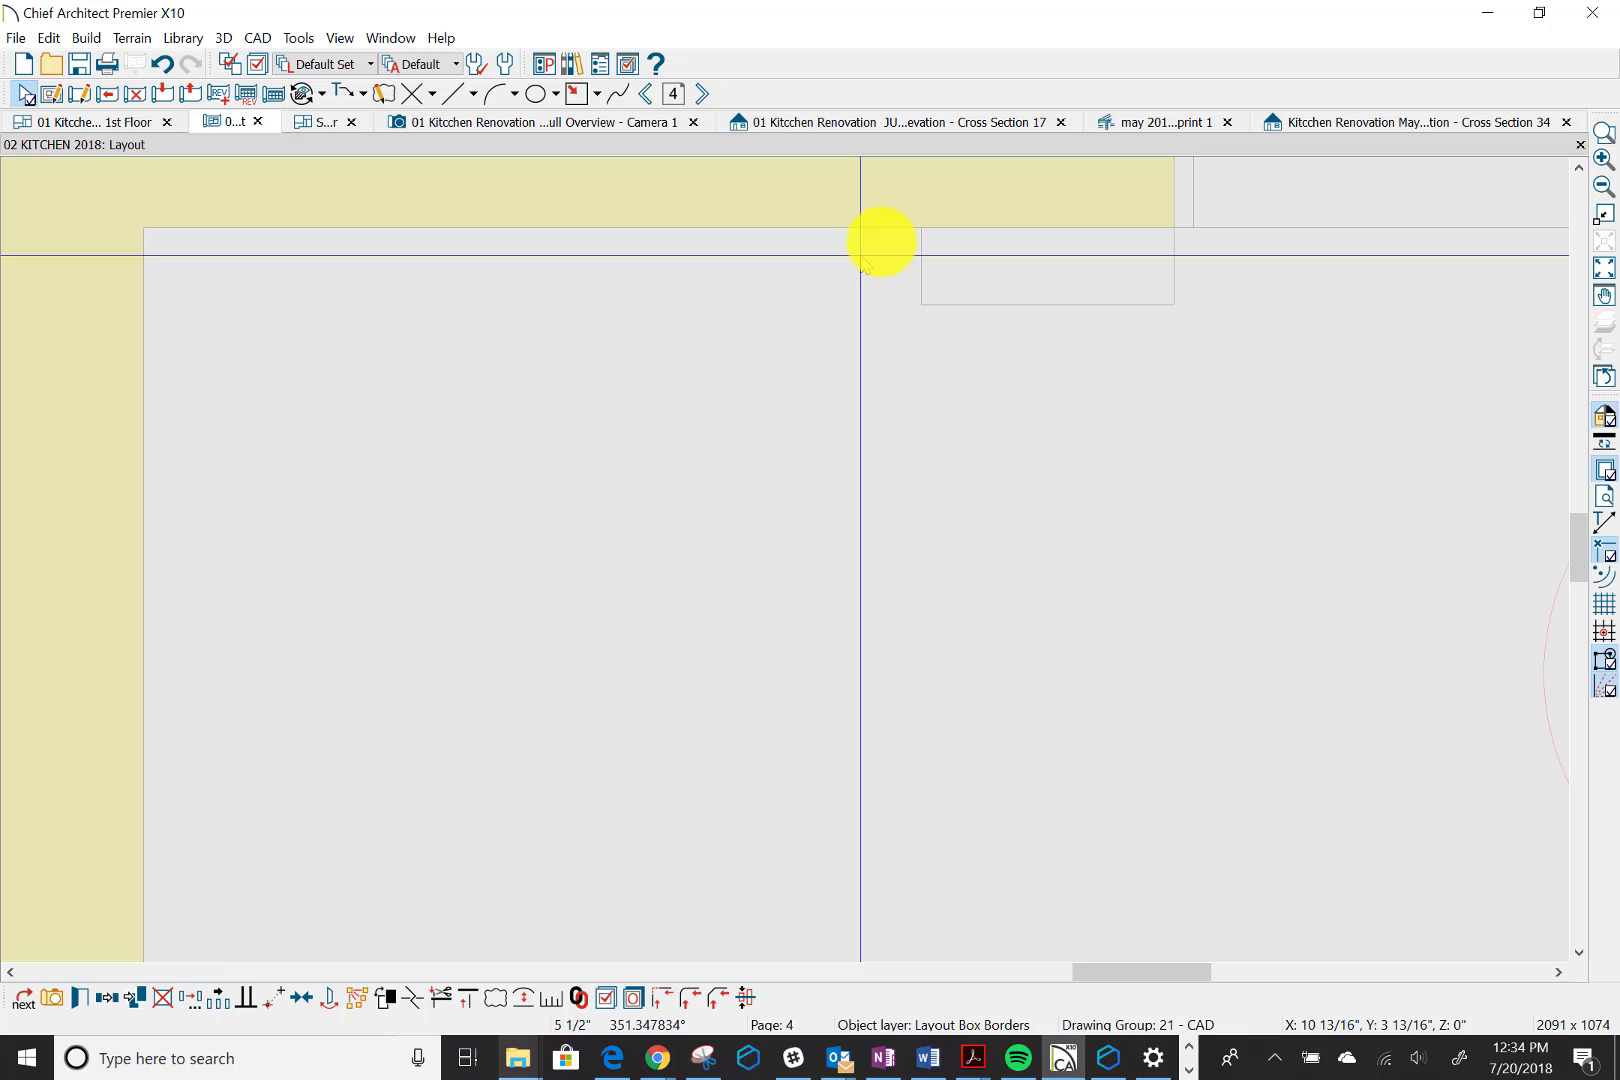
pyautogui.scroll(-2, 862, 258)
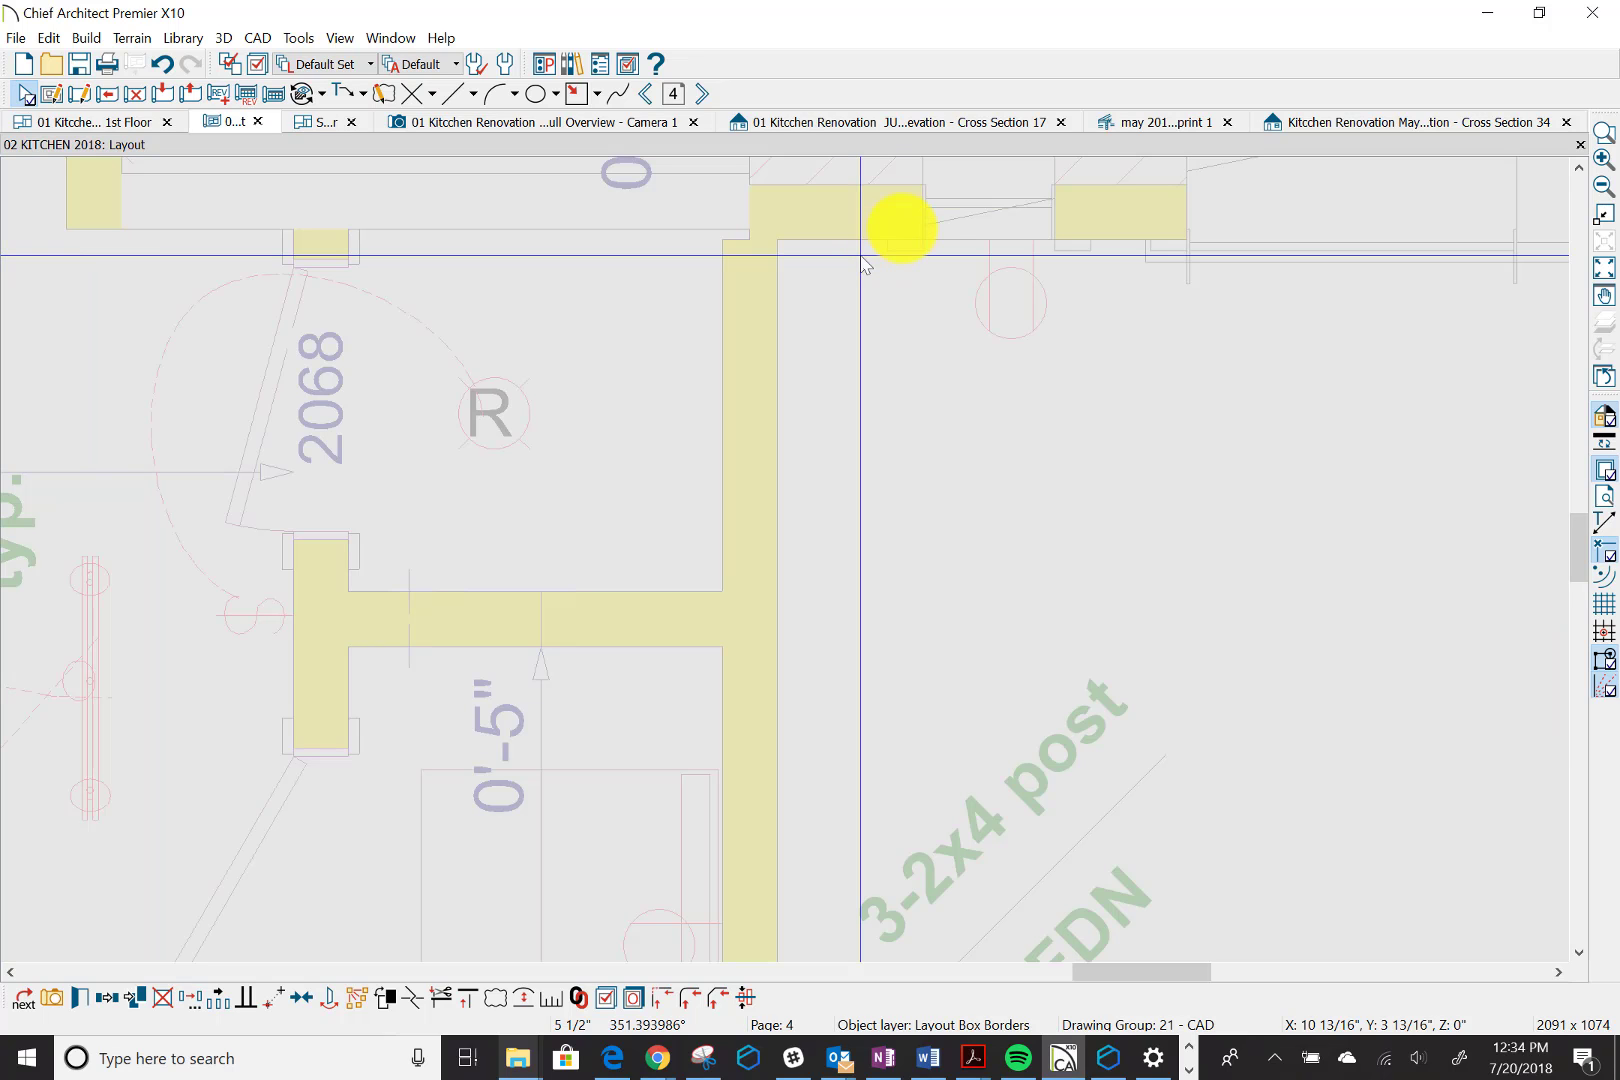
pyautogui.scroll(-2, 862, 258)
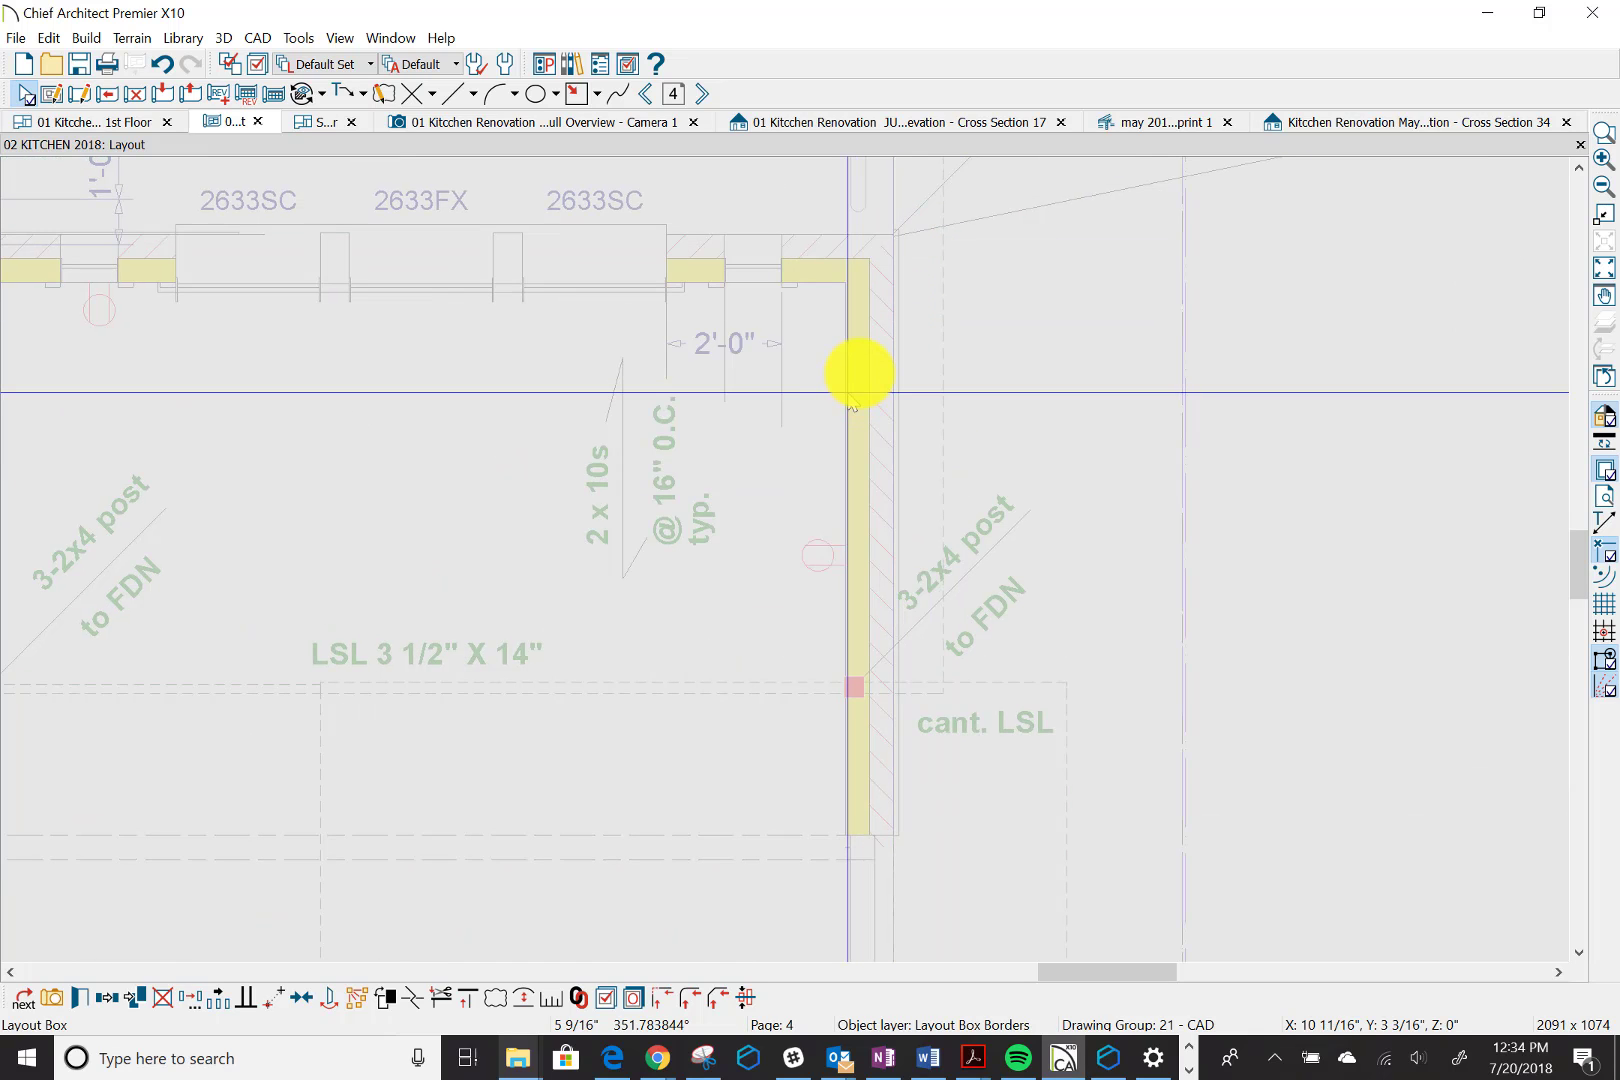
pyautogui.scroll(-1, 848, 392)
pyautogui.scroll(-5, 852, 385)
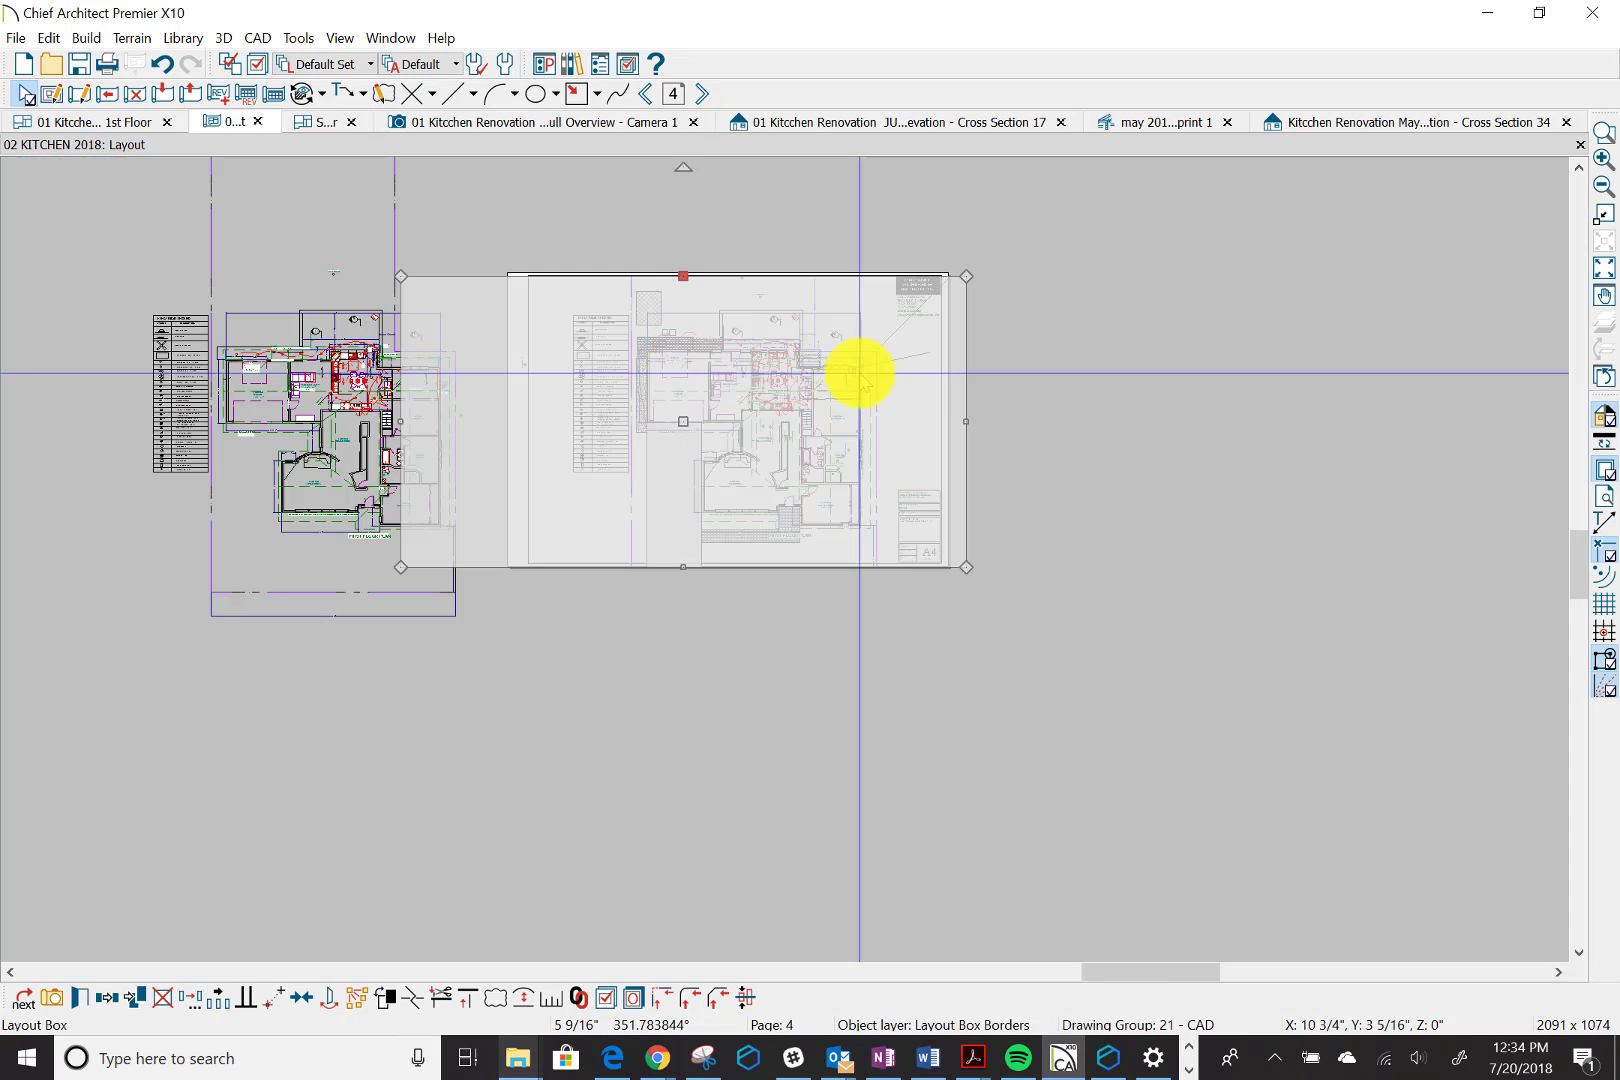
# Examine the two first floor plan views, one on sheet A4 and the other beside it
pyautogui.scroll(-8, 859, 372)
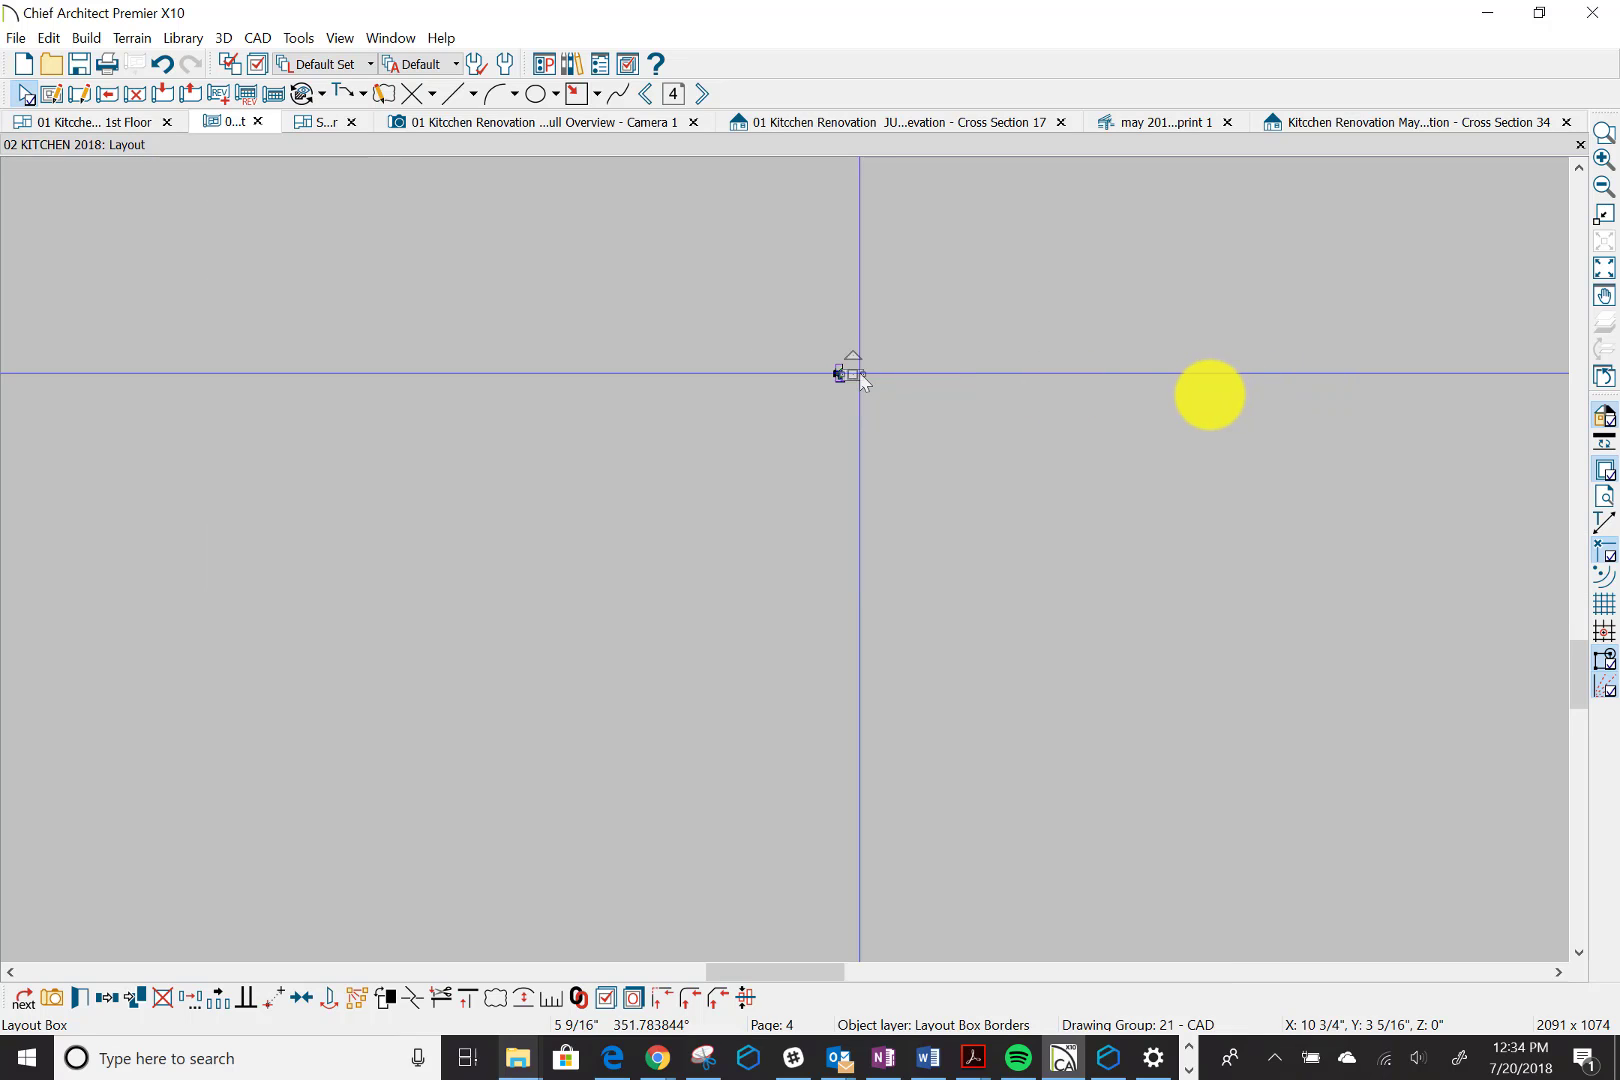
pyautogui.click(1603, 131)
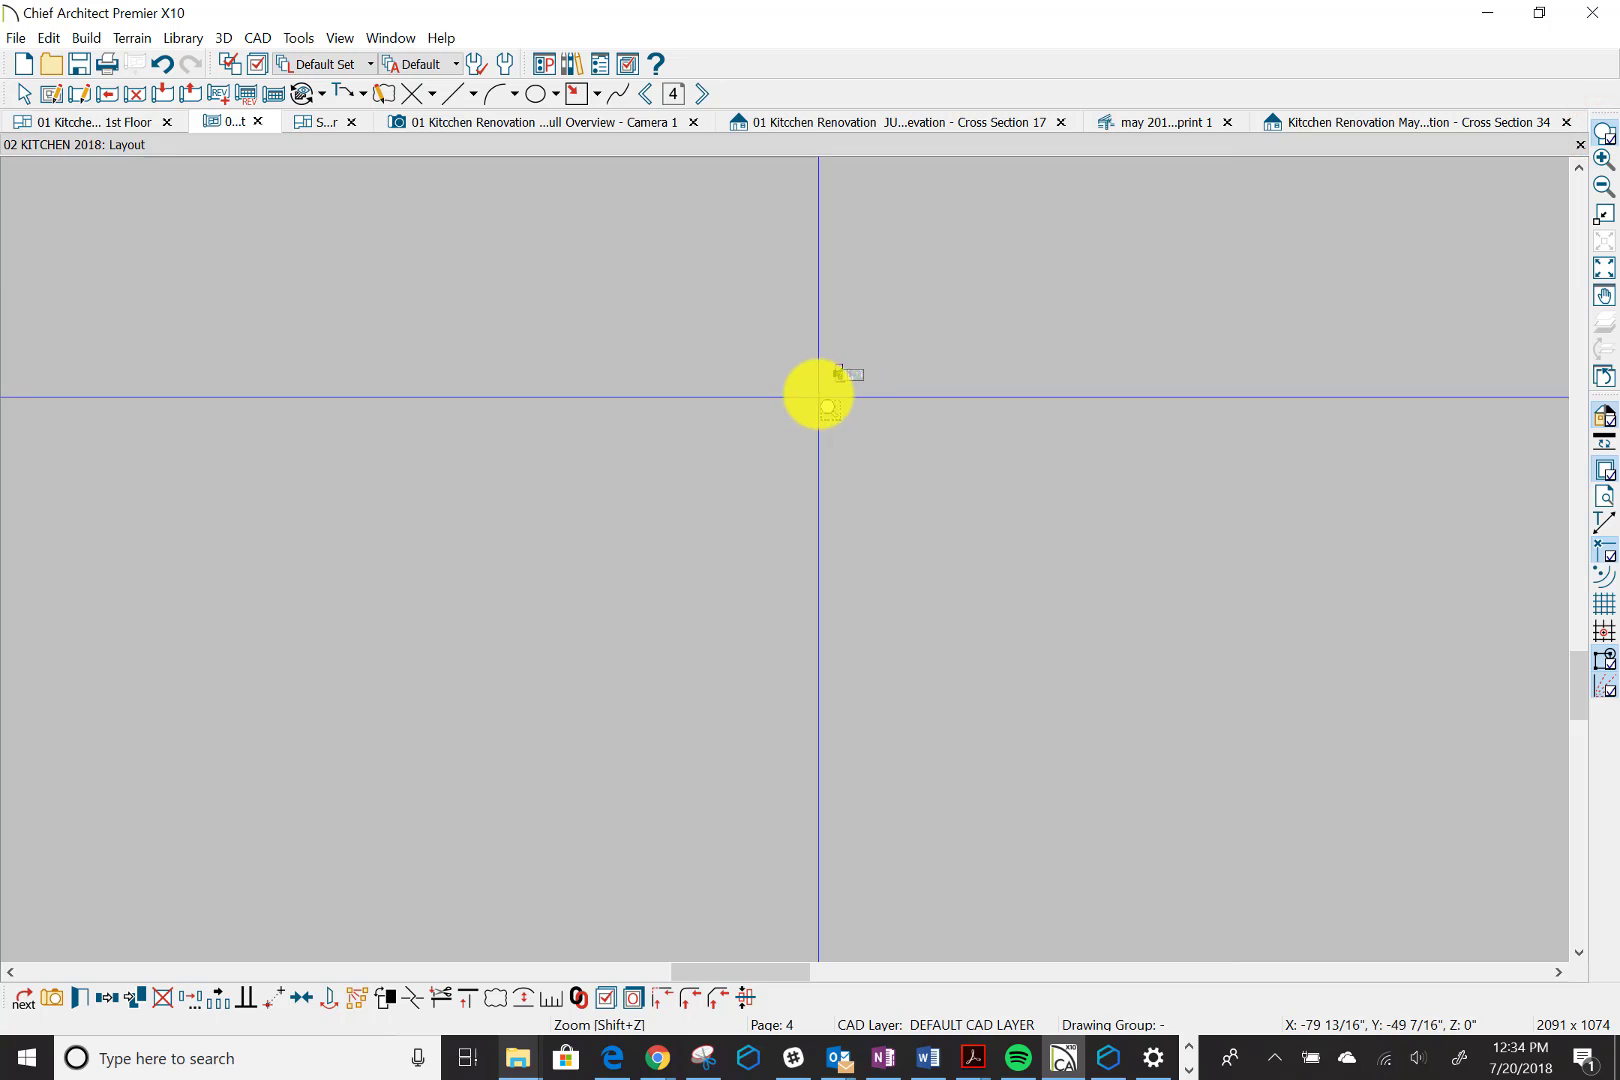
pyautogui.moveTo(820, 393); pyautogui.dragTo(875, 350)
pyautogui.click(814, 524)
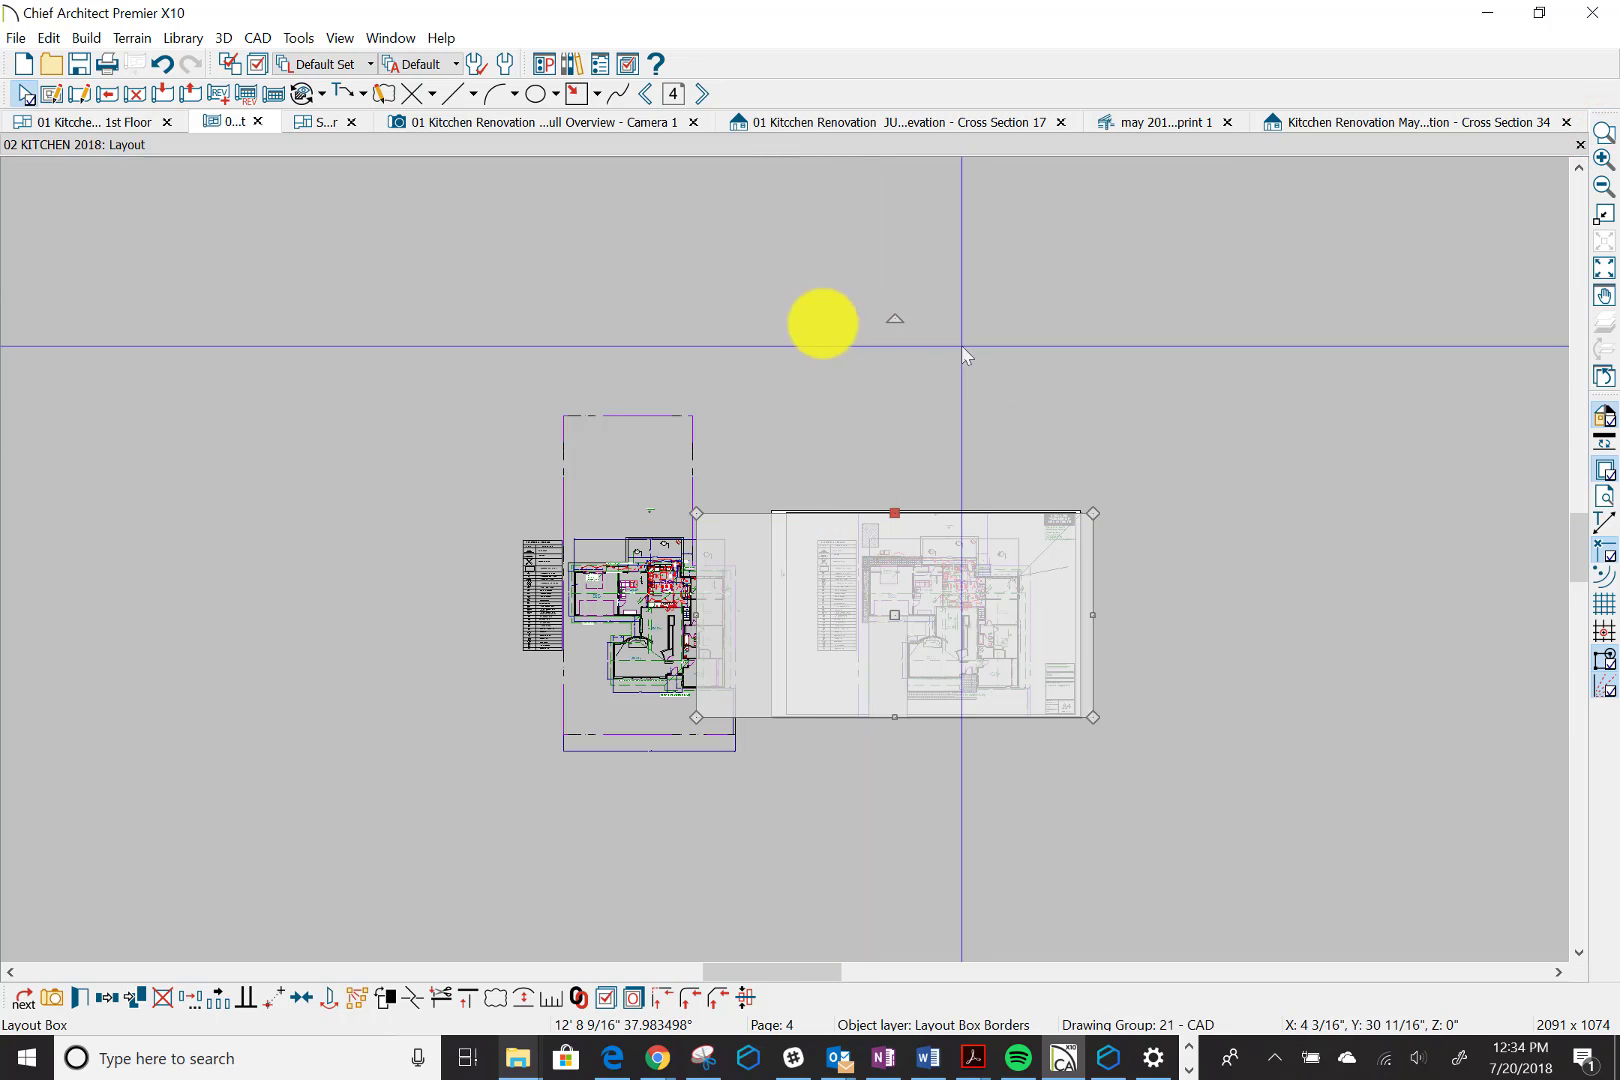
pyautogui.click(633, 300)
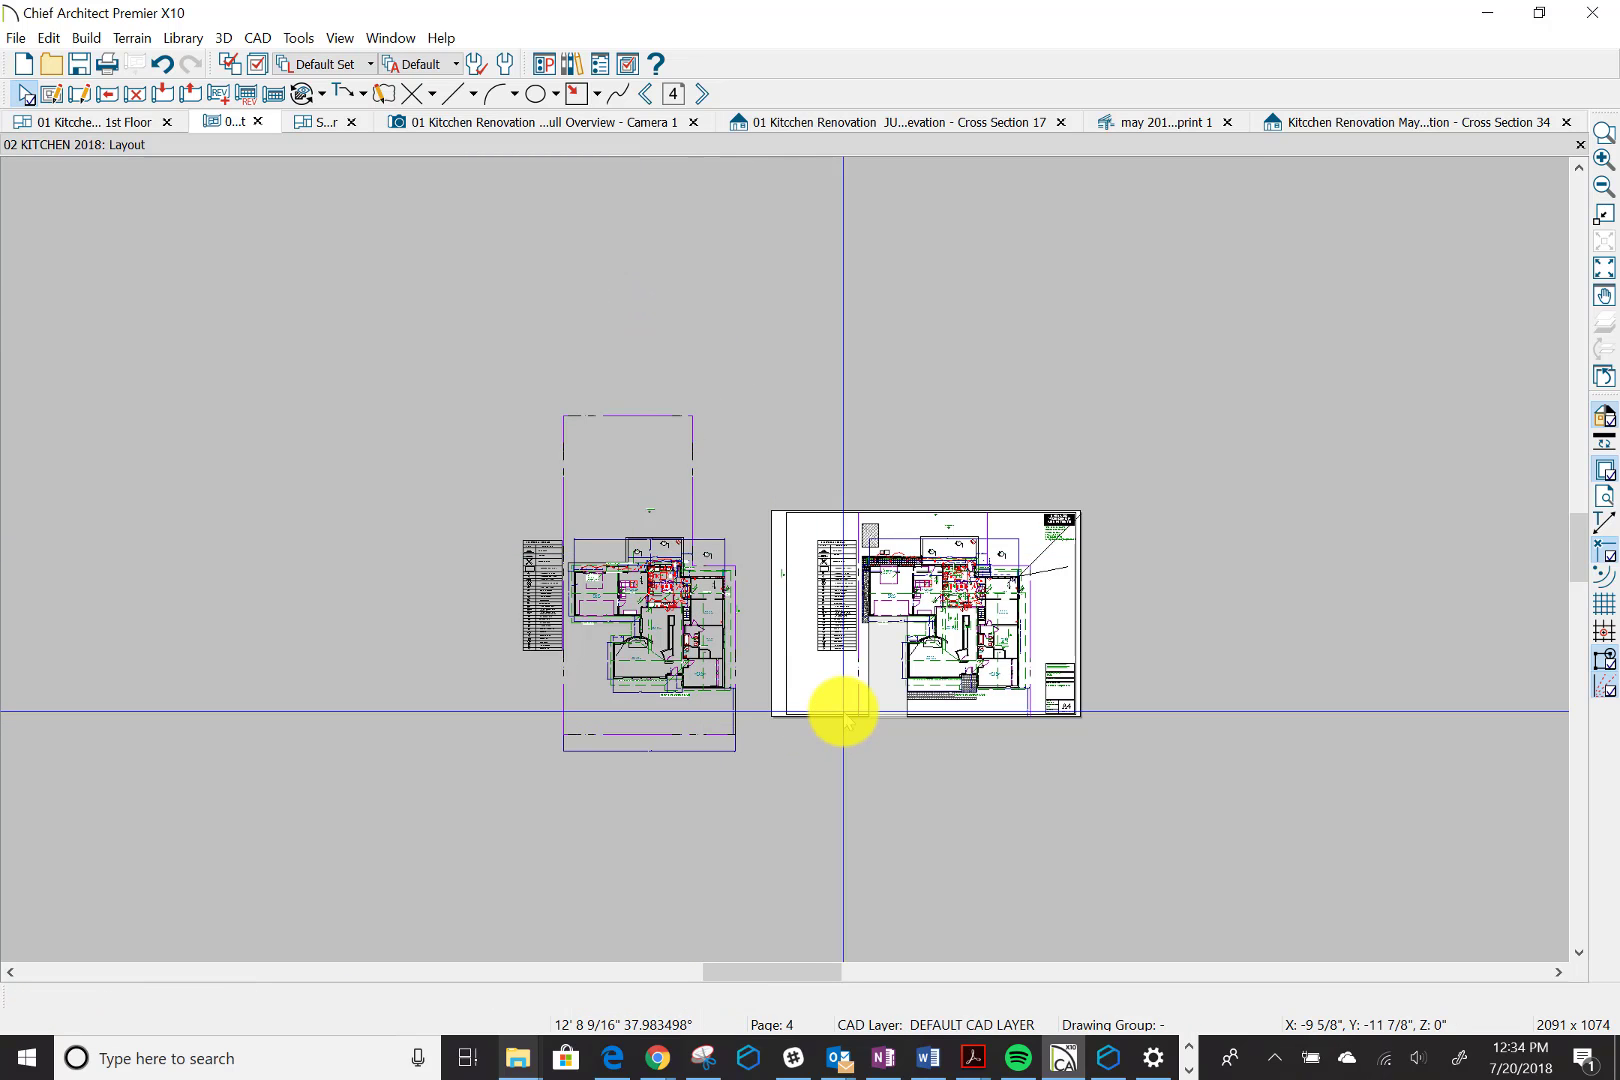
pyautogui.scroll(1, 843, 712)
pyautogui.scroll(3, 843, 712)
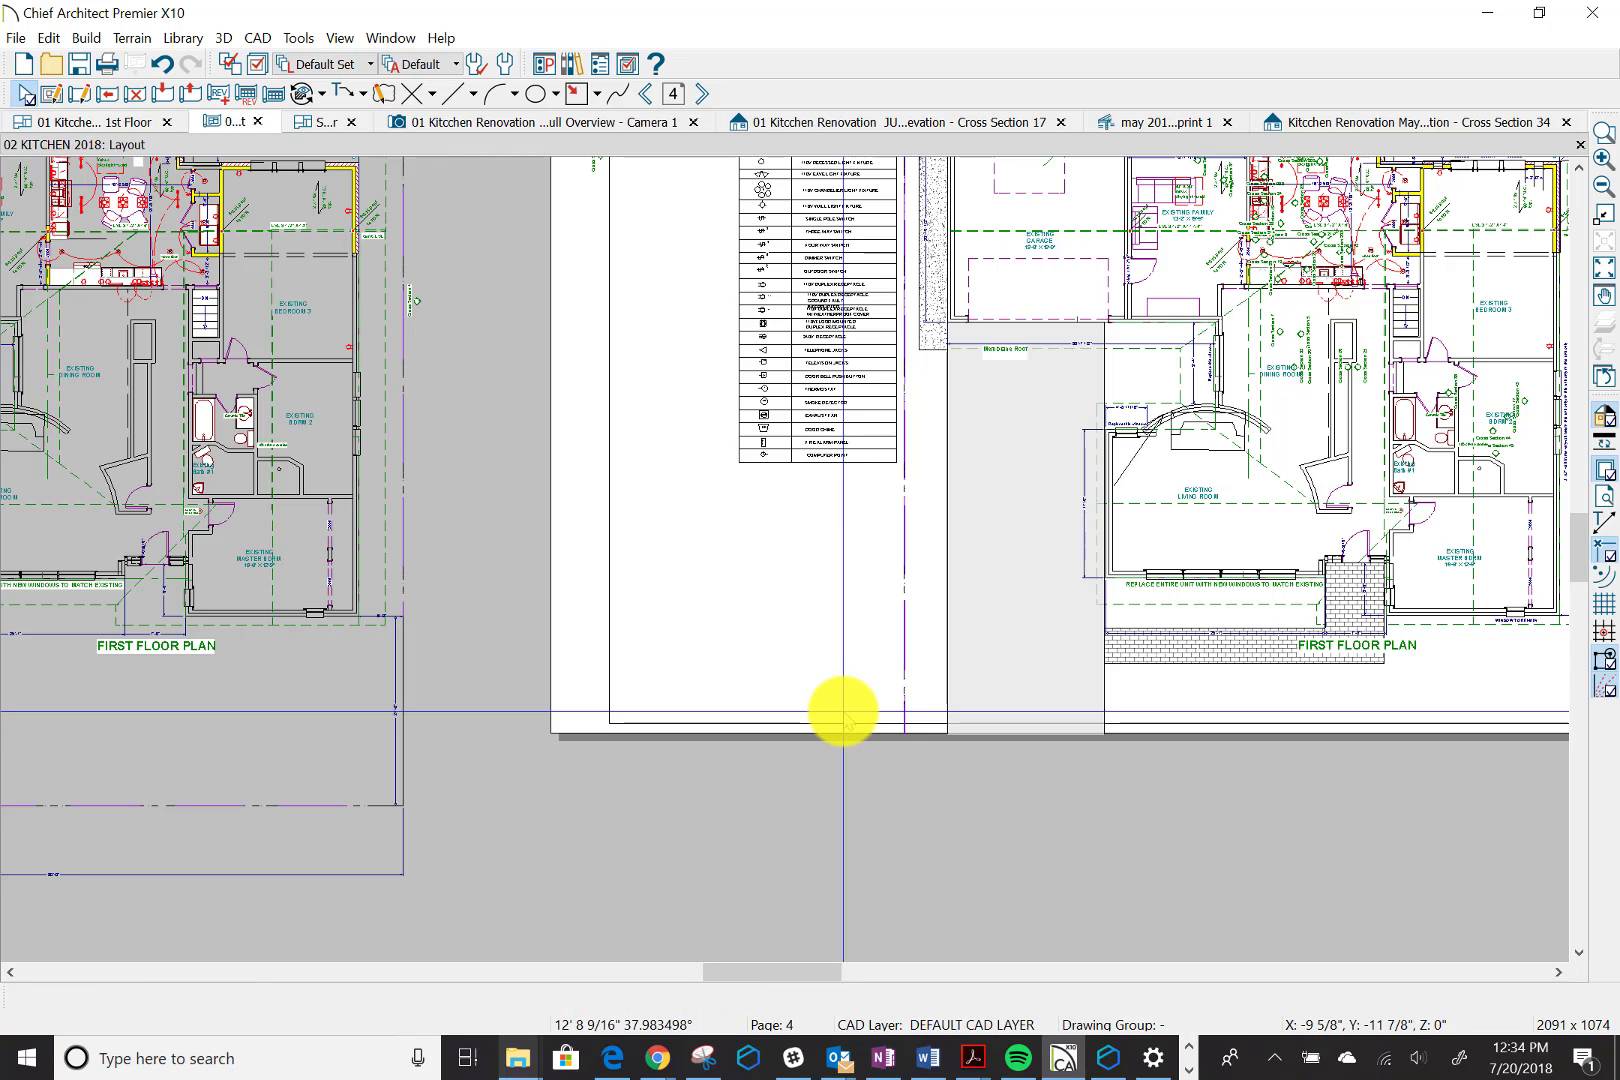
pyautogui.scroll(2, 843, 712)
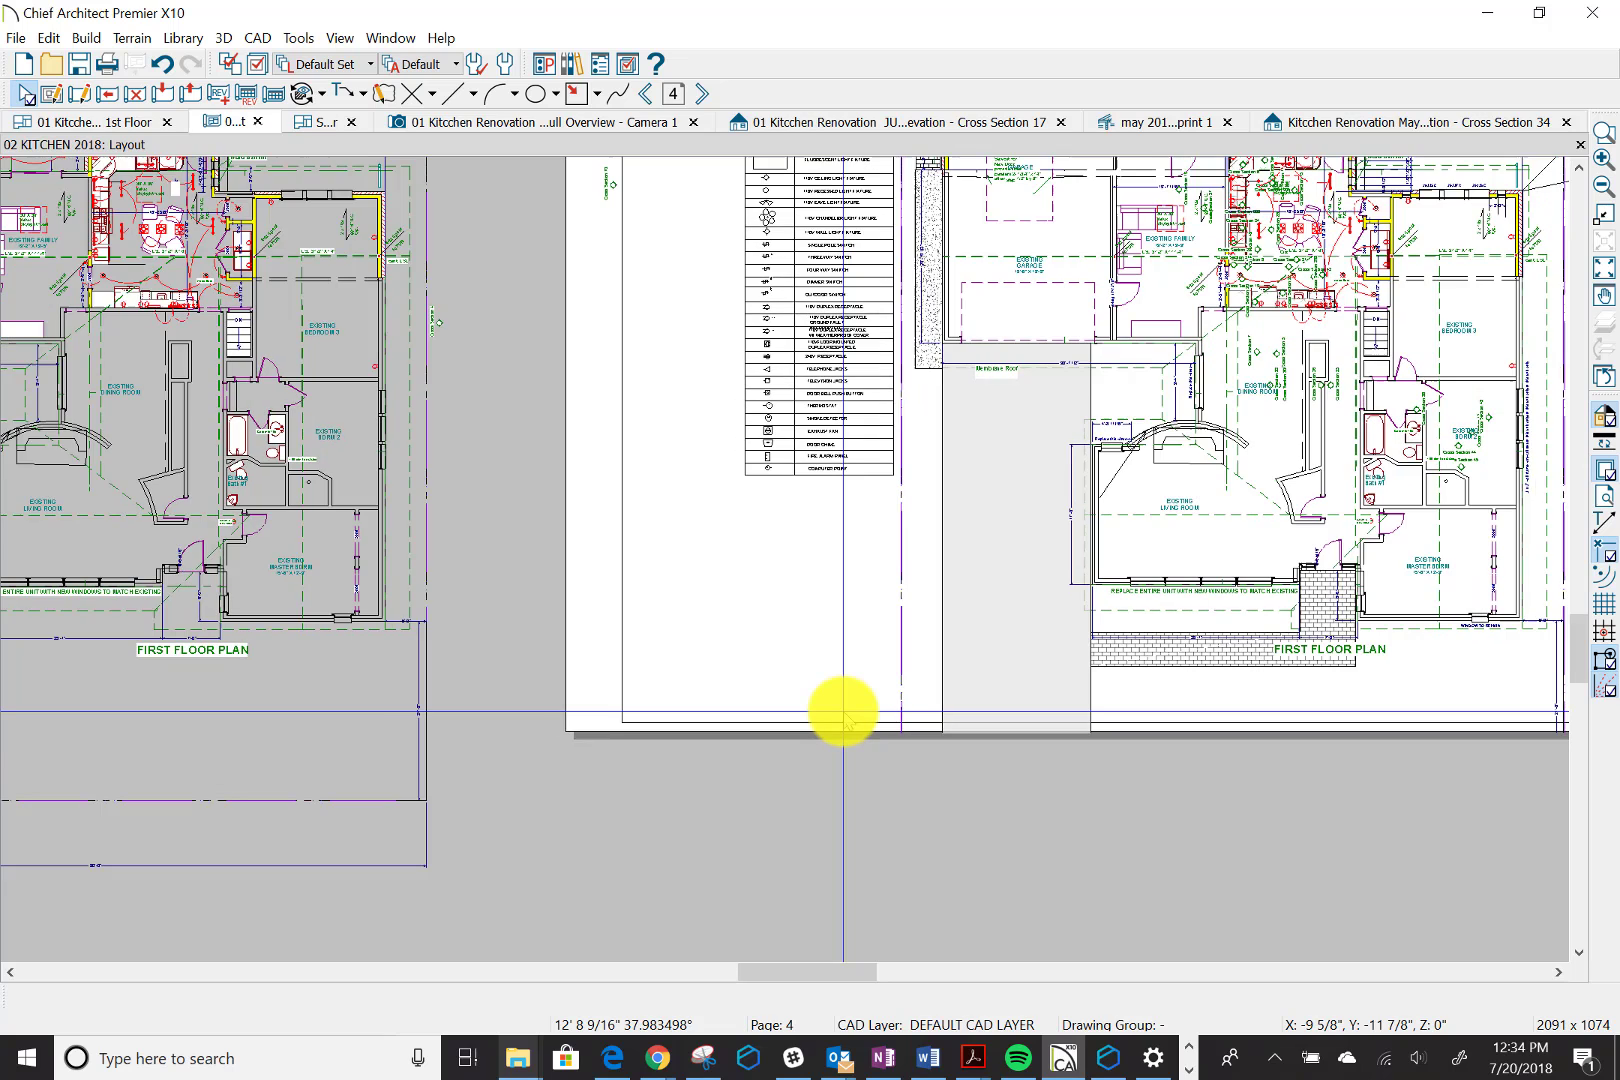
pyautogui.scroll(-4, 843, 712)
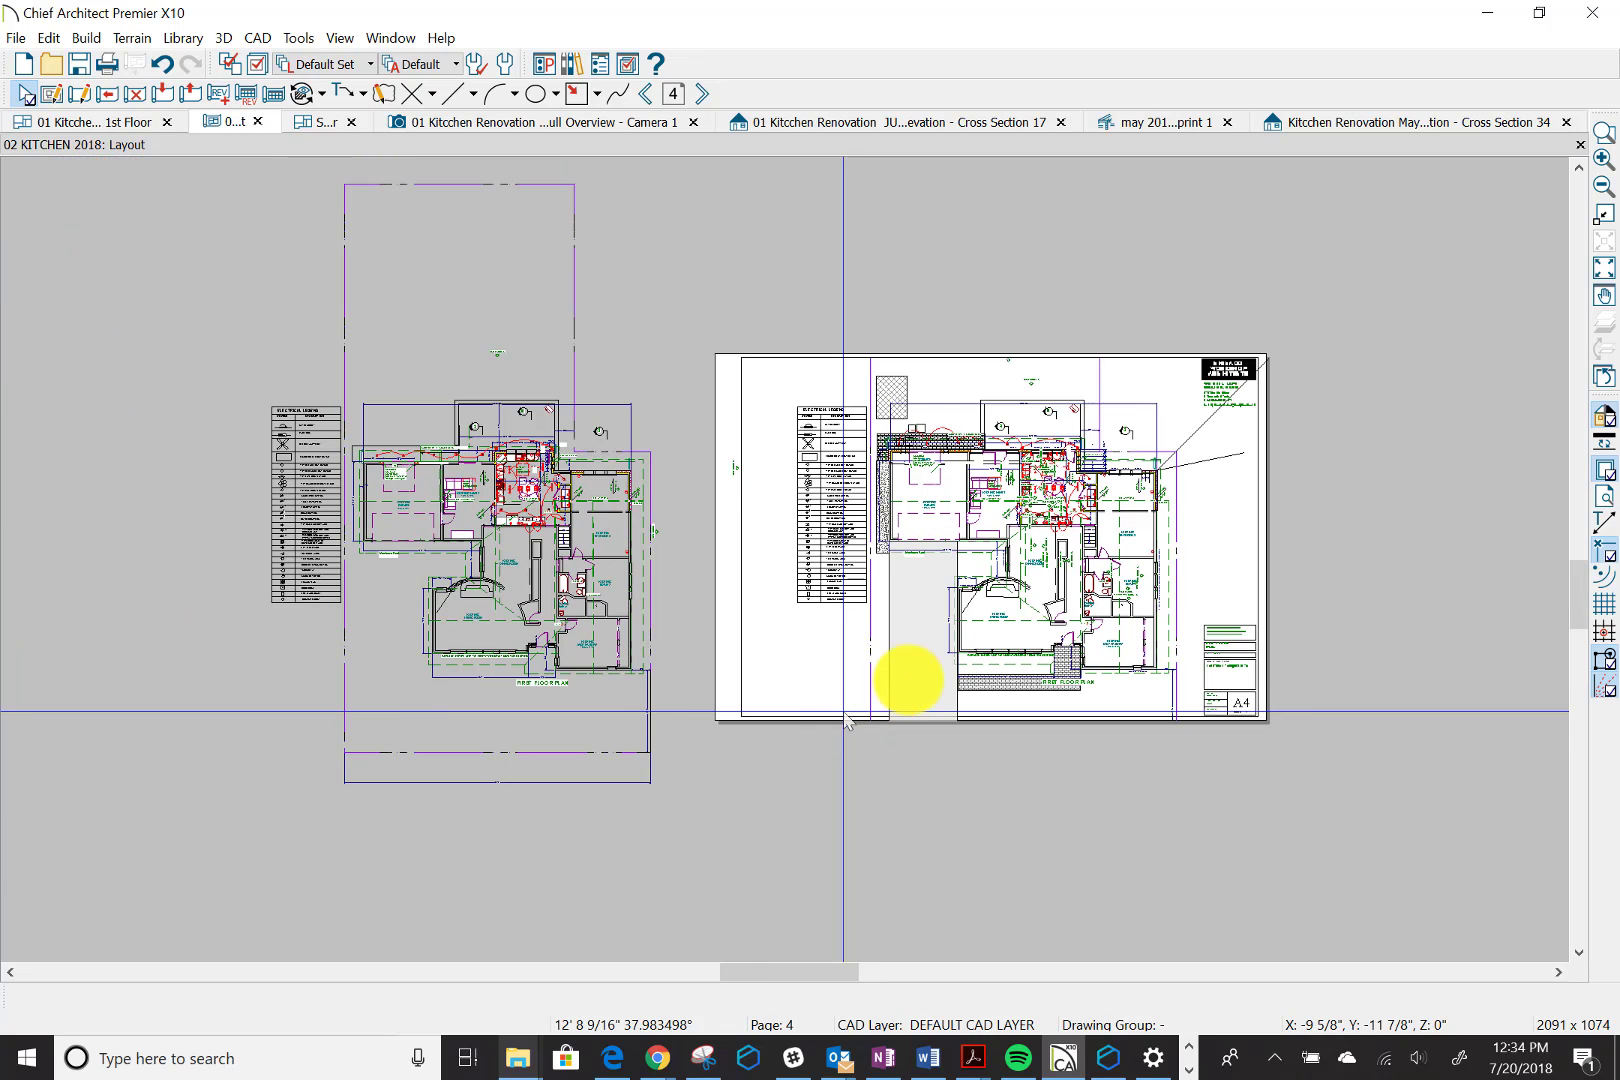
pyautogui.scroll(-1, 845, 716)
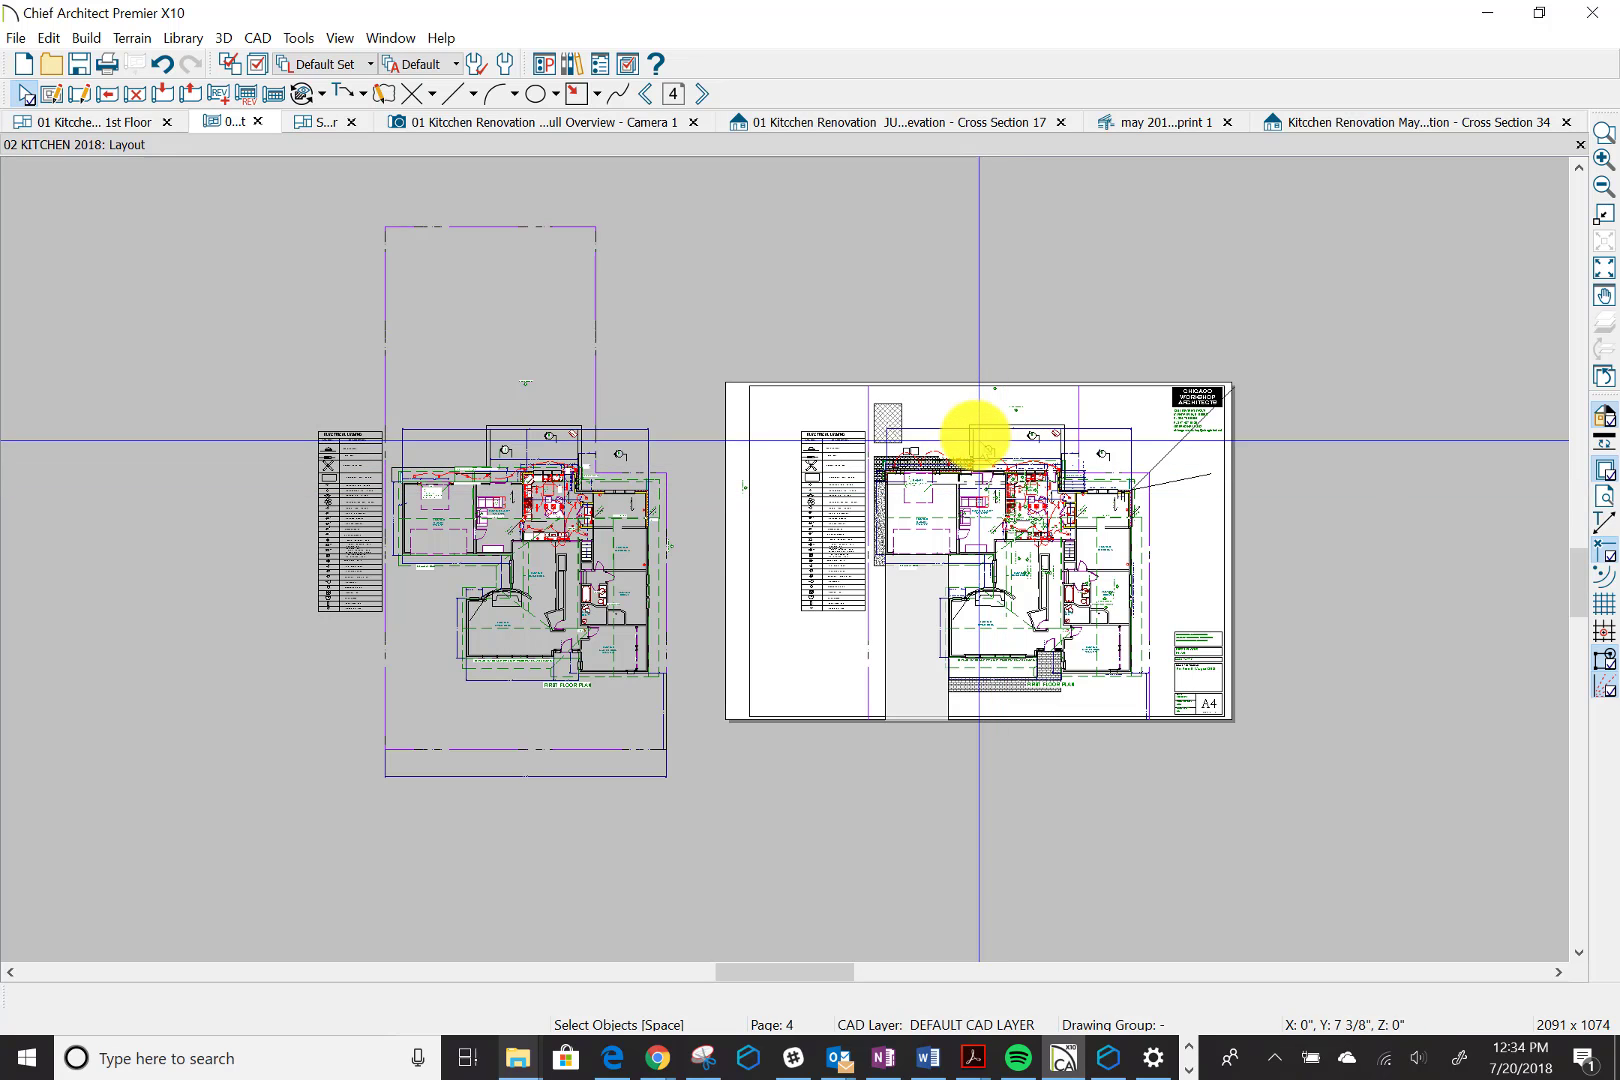
# Crop the new layout box on sheet A4, bringing its left edge in 10 1/4" to the sheet border and its right edge in to clear the title block
pyautogui.click(944, 410)
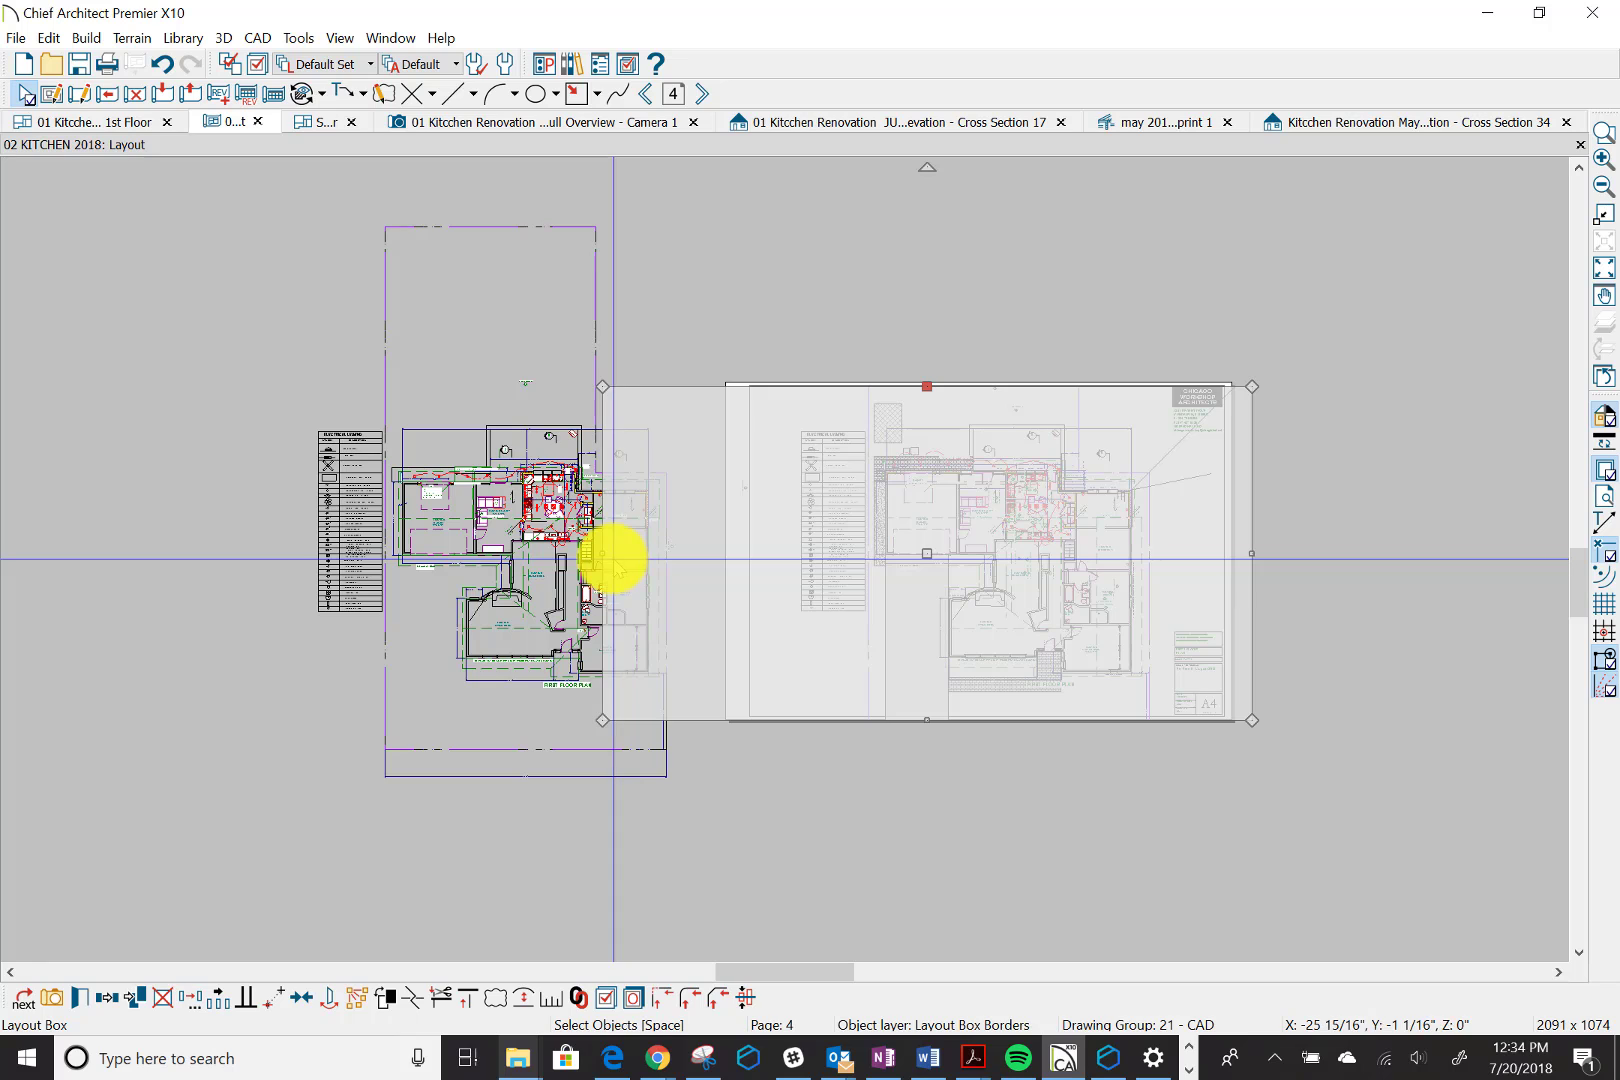
pyautogui.moveTo(604, 553); pyautogui.dragTo(747, 540)
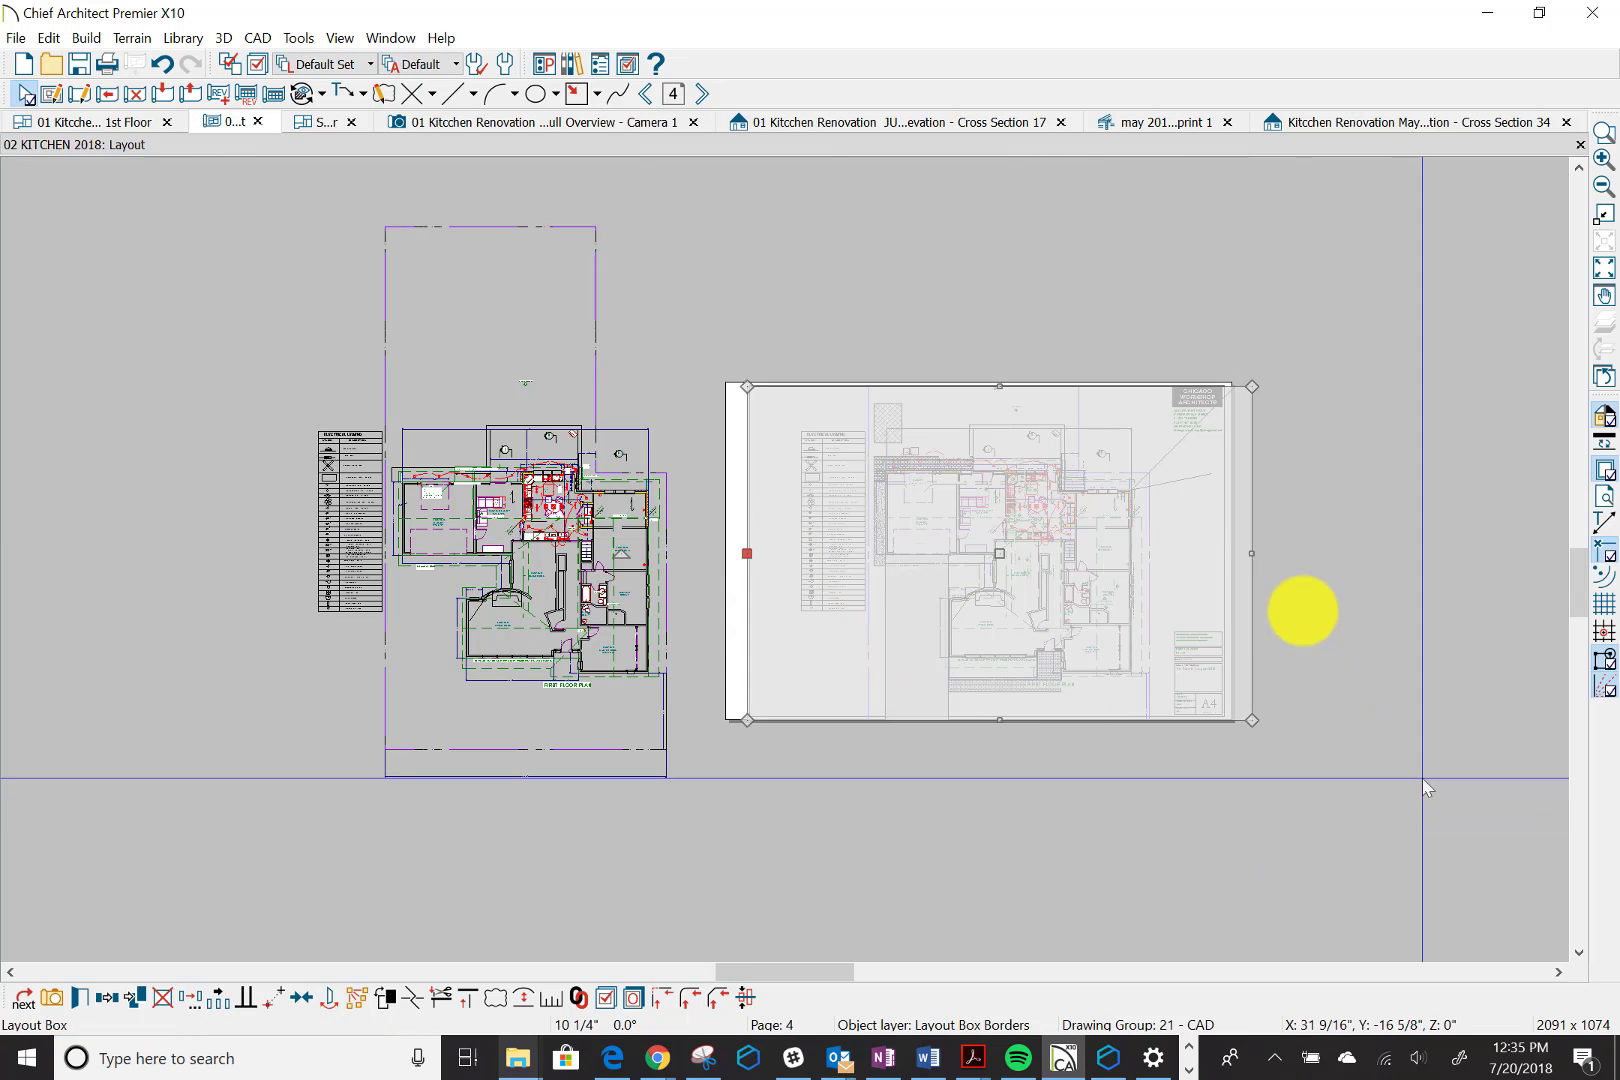
pyautogui.click(1250, 551)
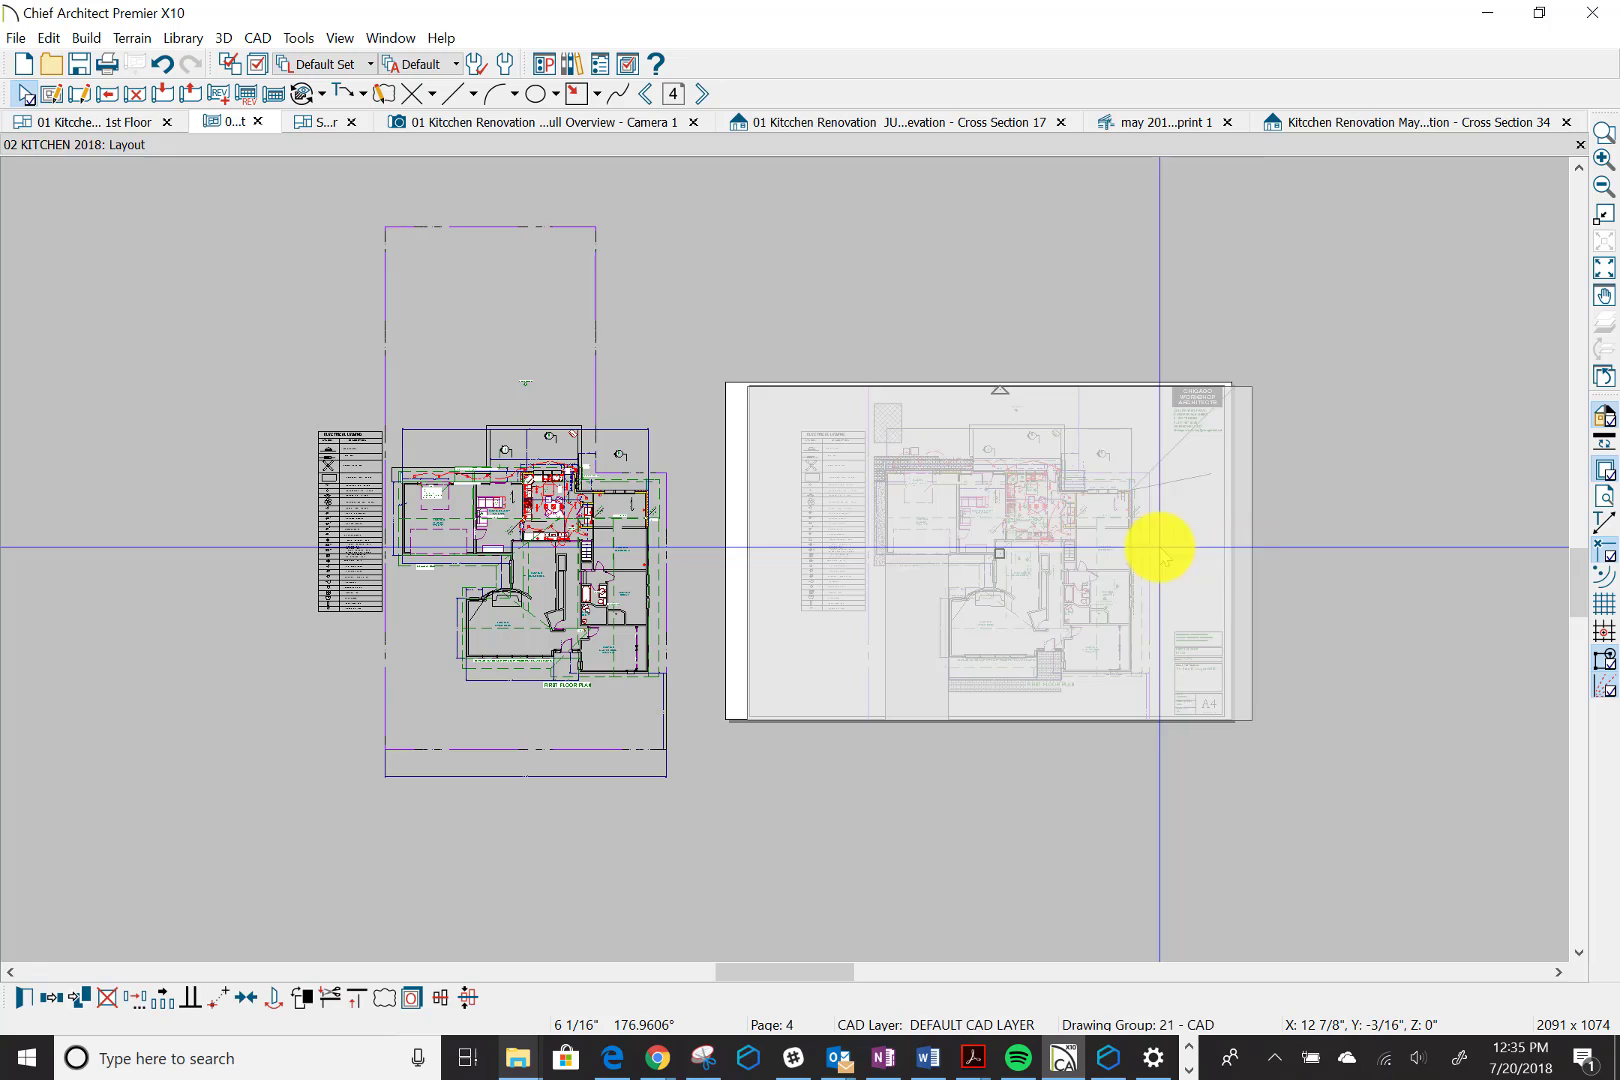
pyautogui.click(1250, 457)
pyautogui.moveTo(1250, 457); pyautogui.dragTo(1160, 457)
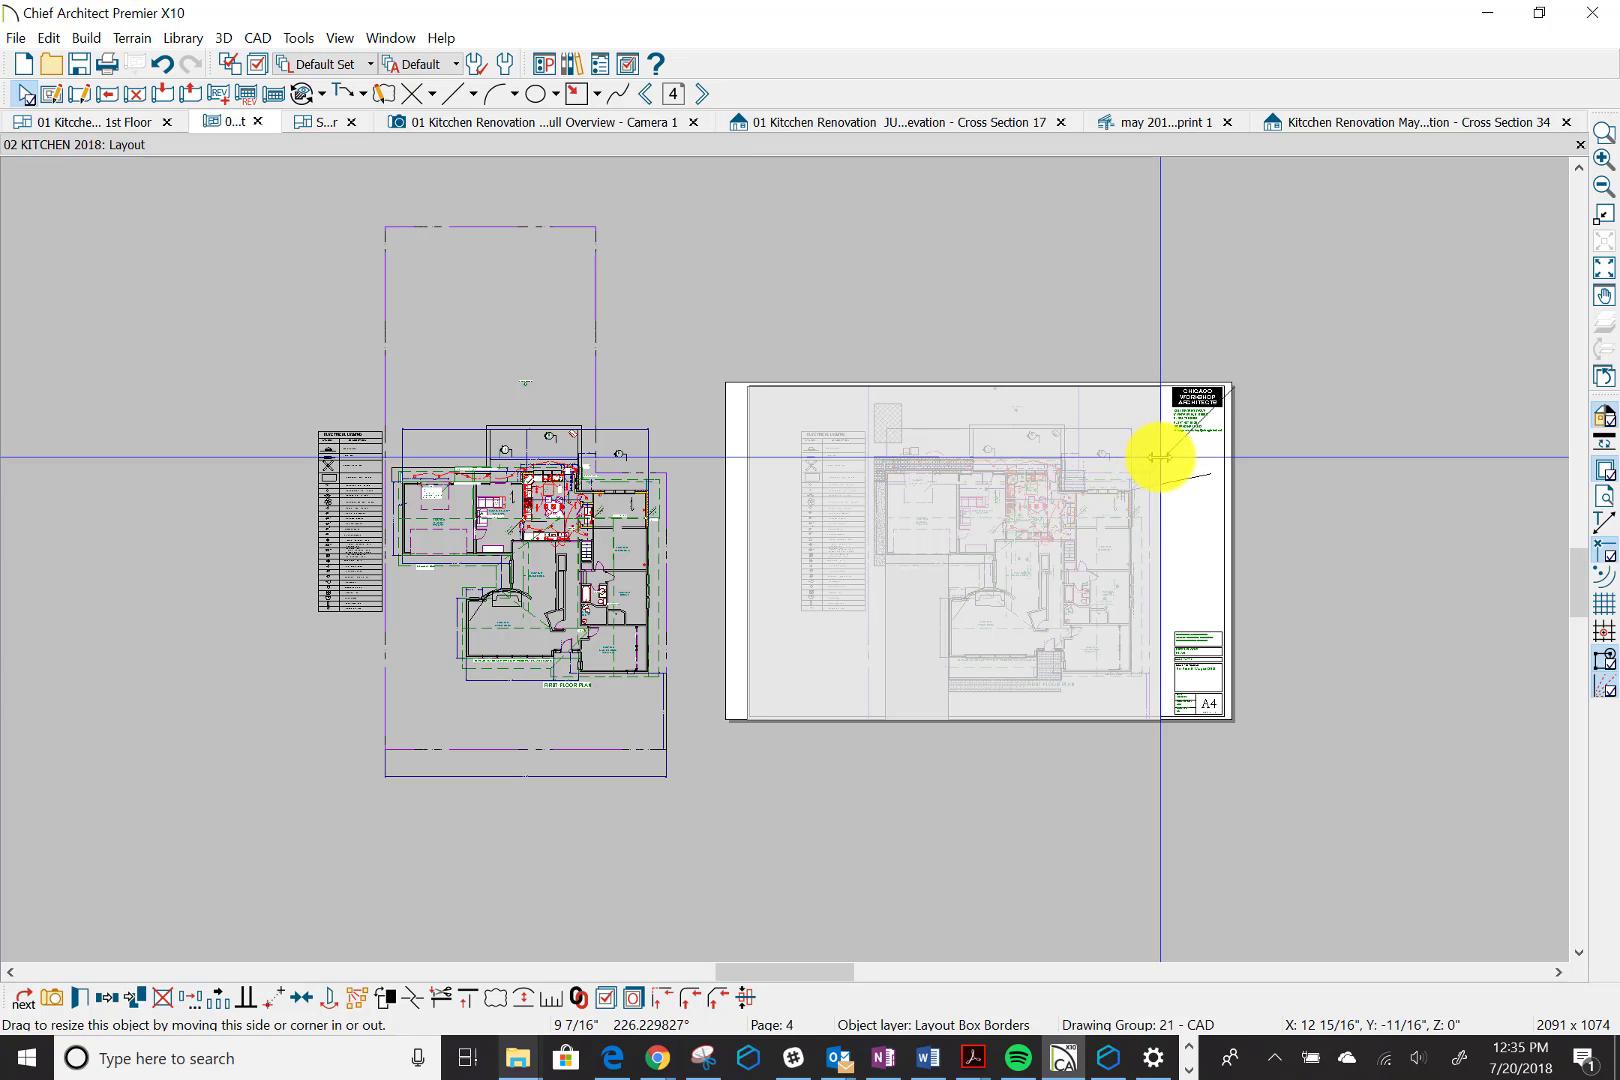
pyautogui.click(1100, 292)
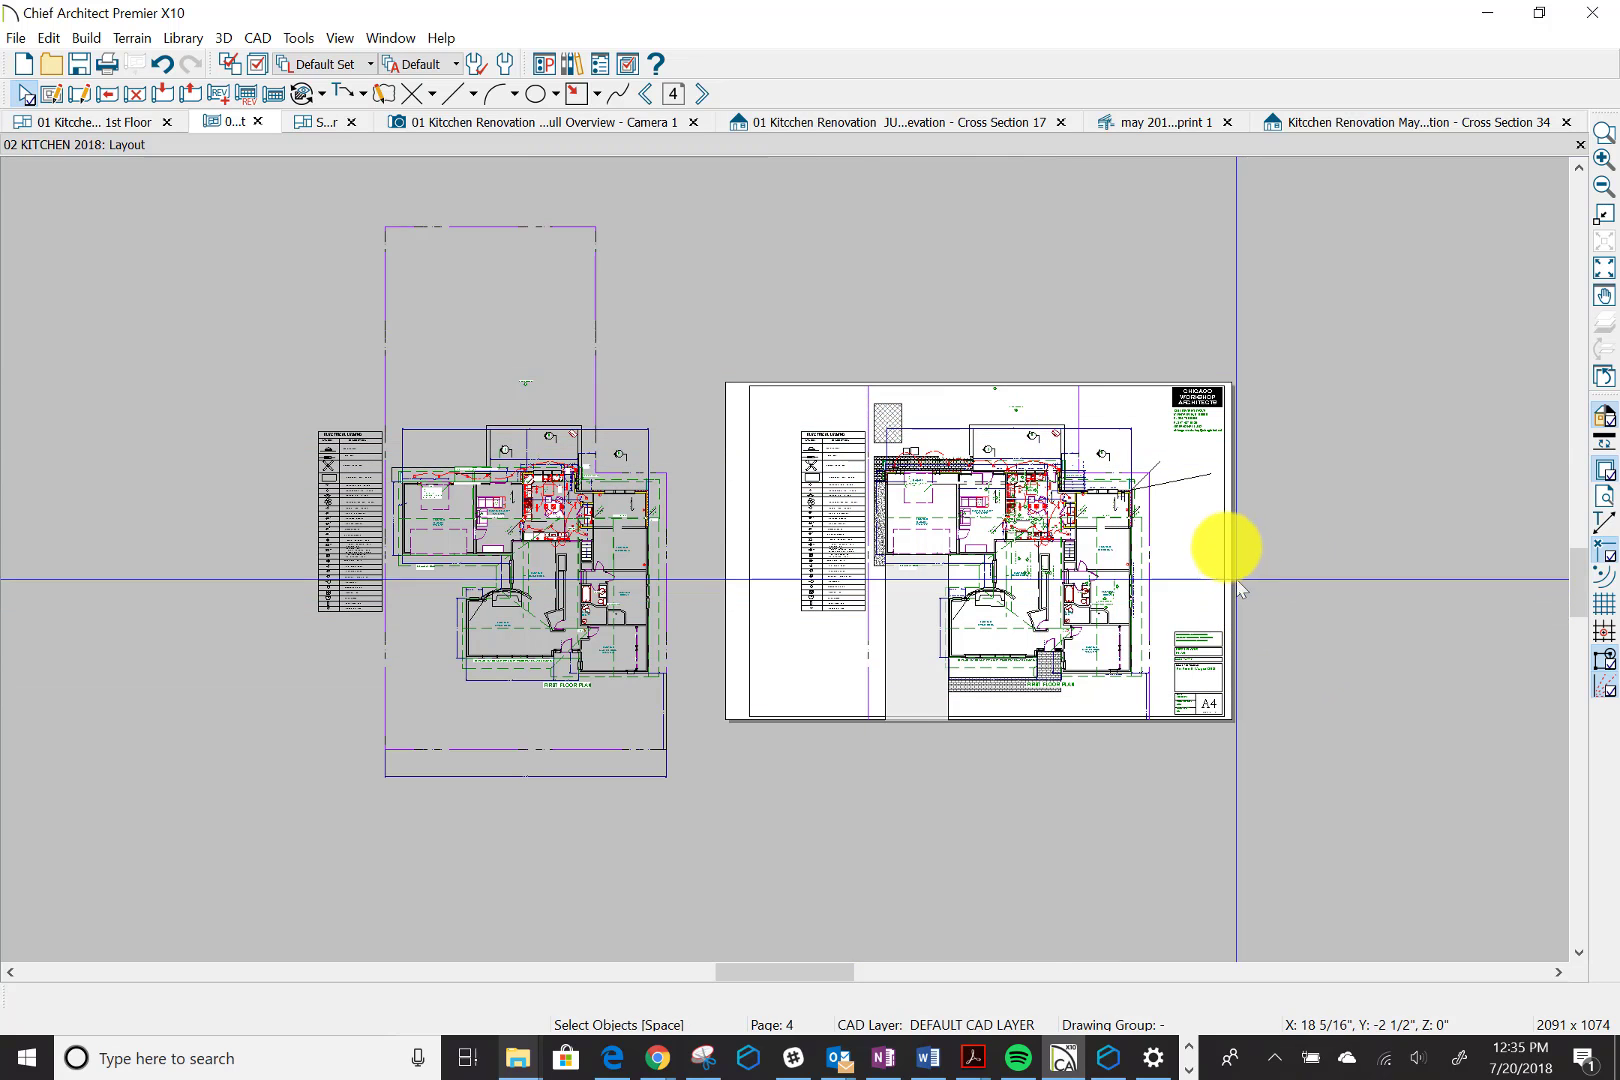
# Delete the sloping line on sheet A4 and the diagonal CAD line off the bedroom 3 corner in the first floor plan view
pyautogui.click(1195, 476)
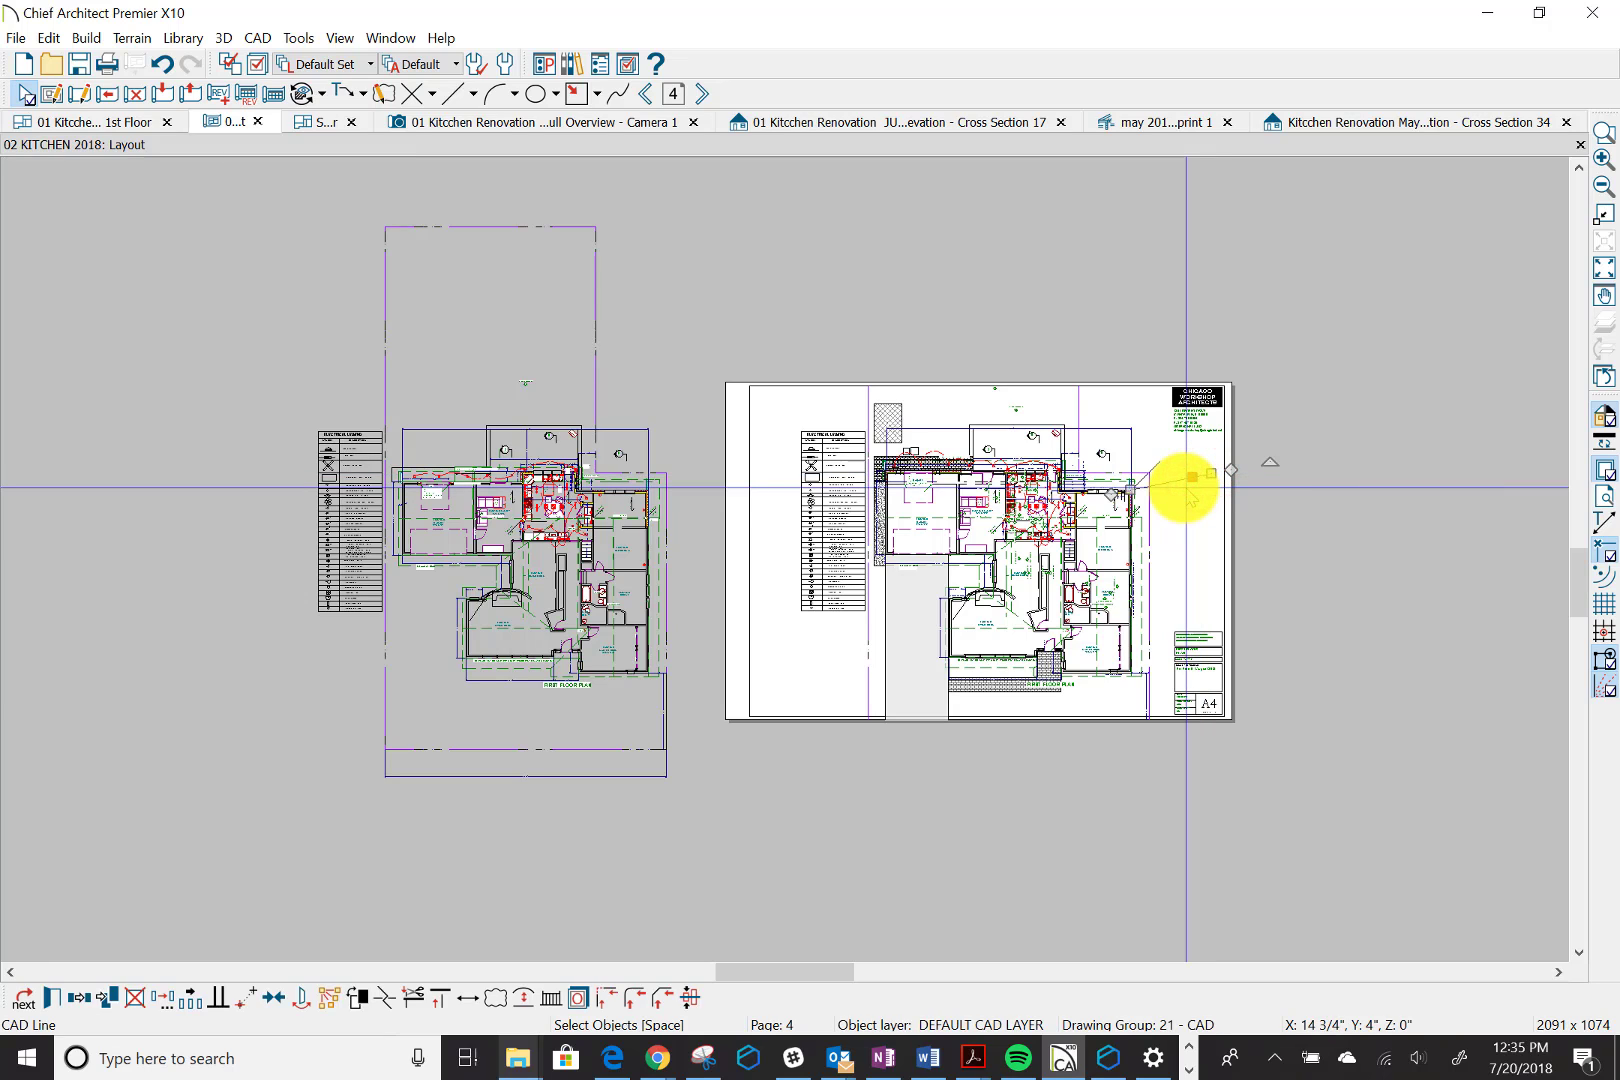
pyautogui.click(1113, 447)
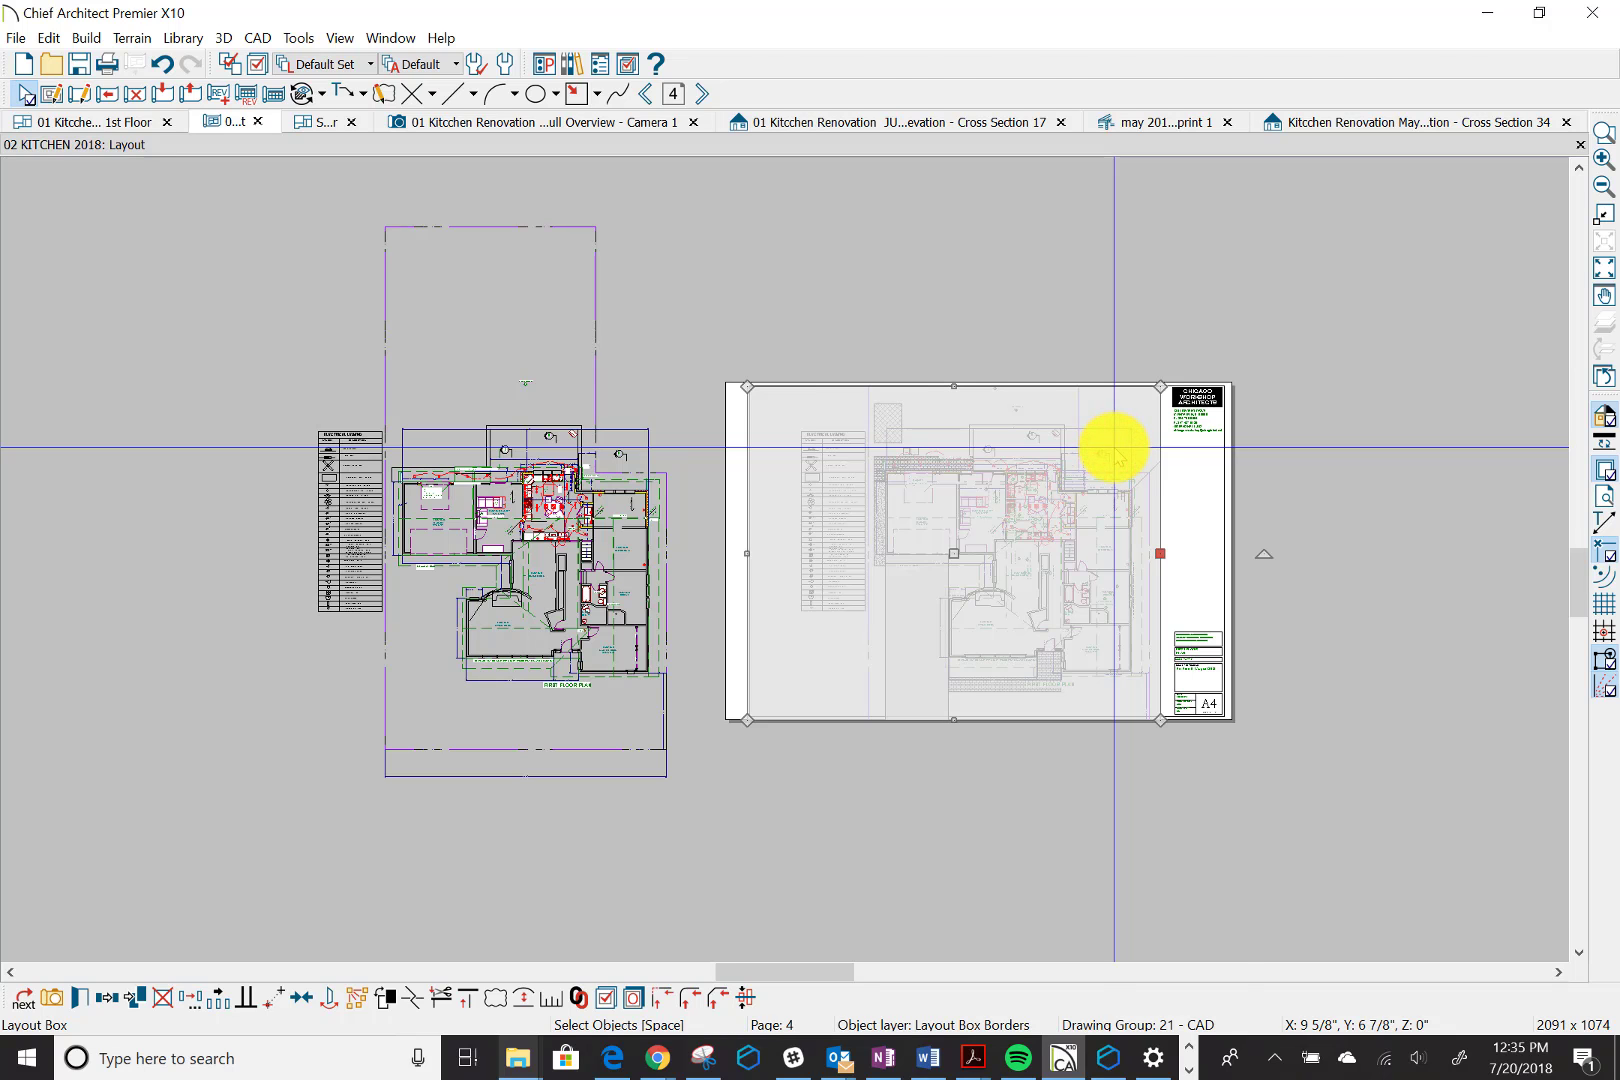
pyautogui.doubleClick(1114, 447)
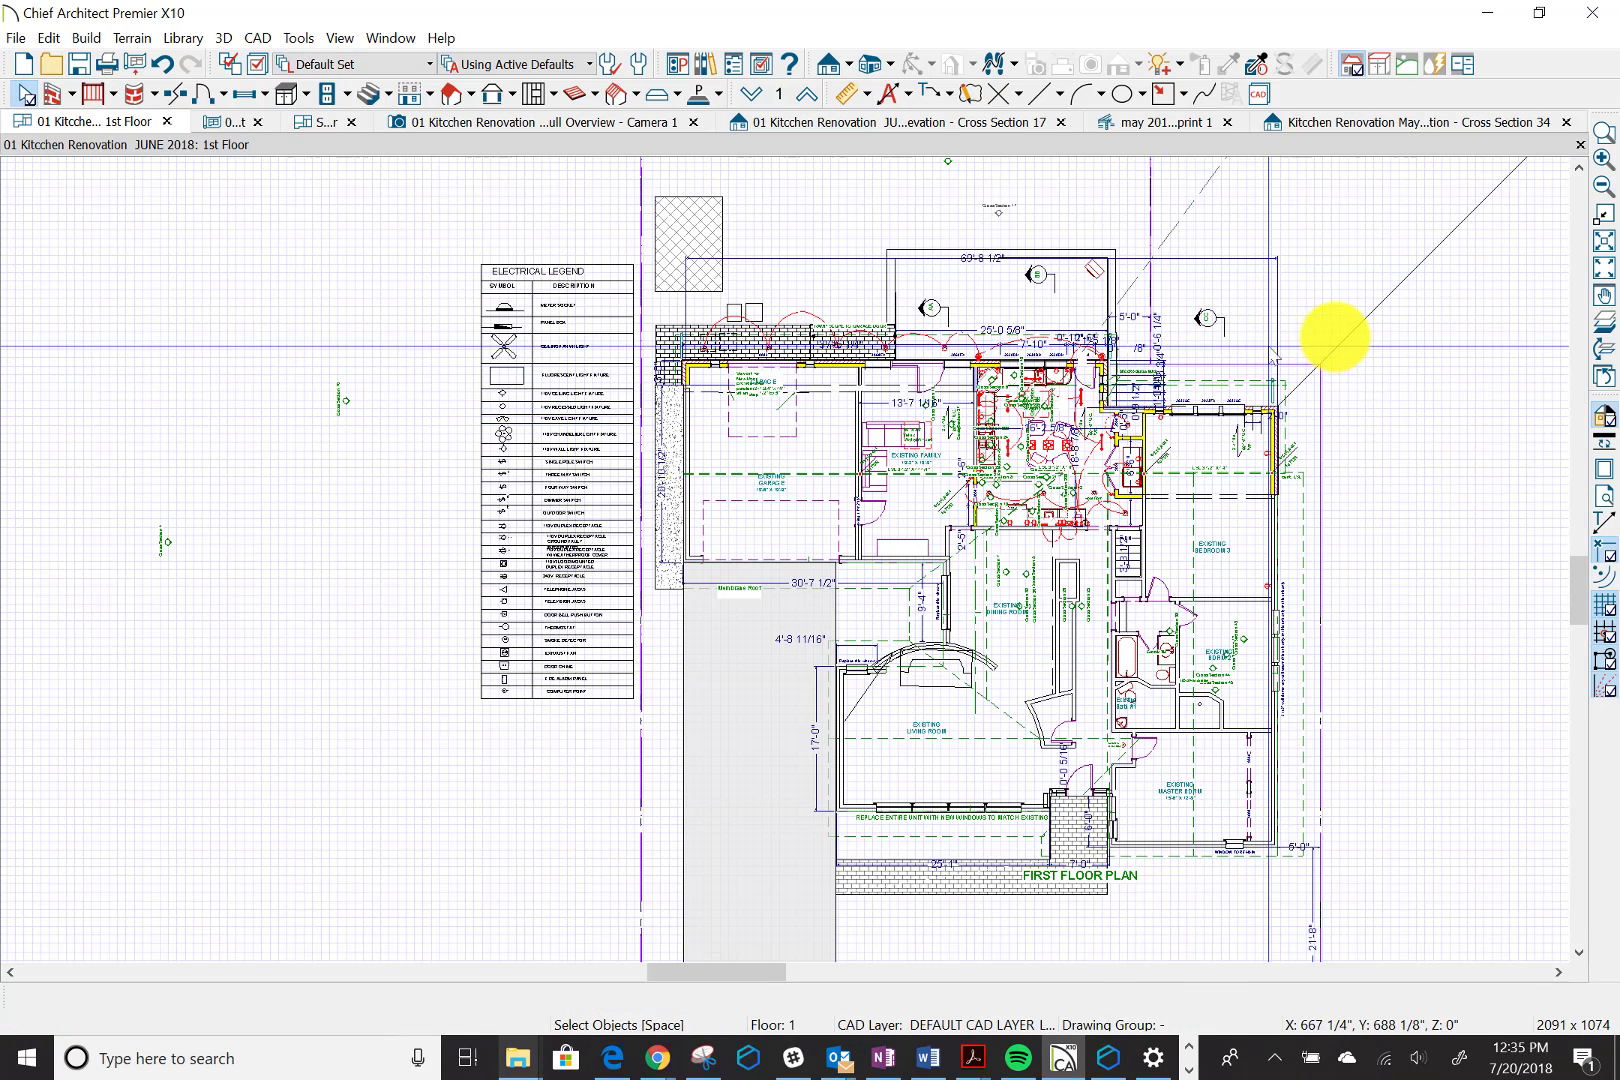
pyautogui.click(1354, 329)
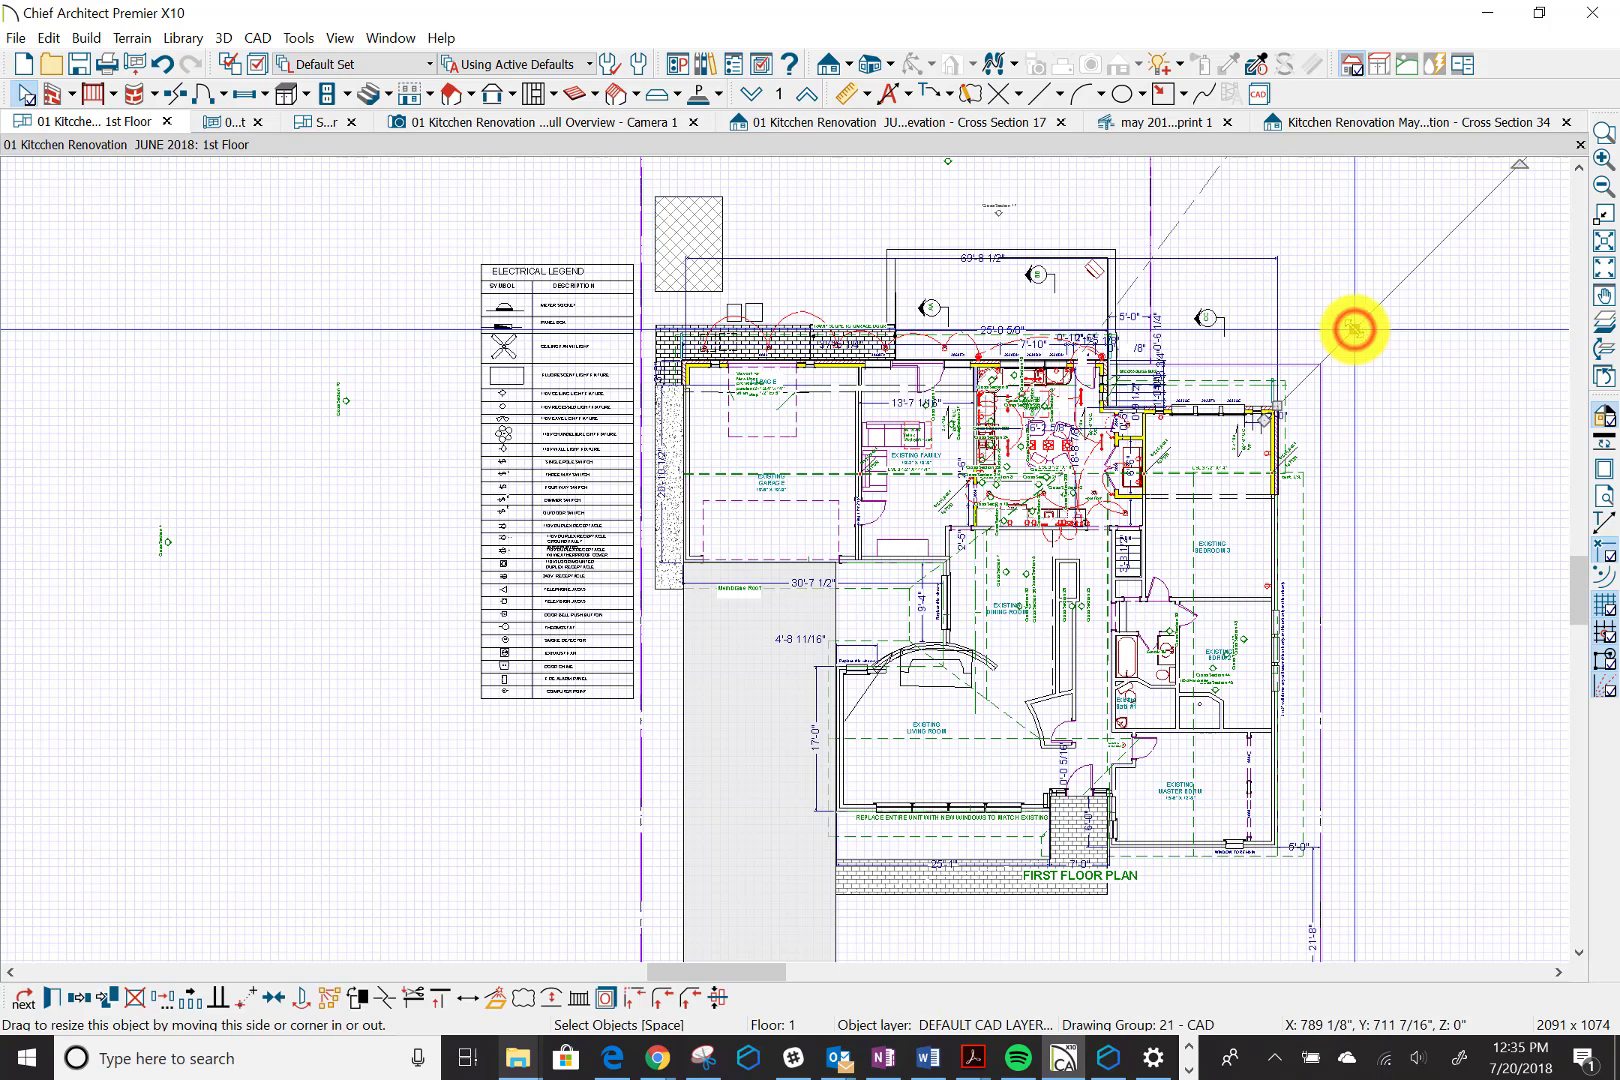
pyautogui.press('Delete')
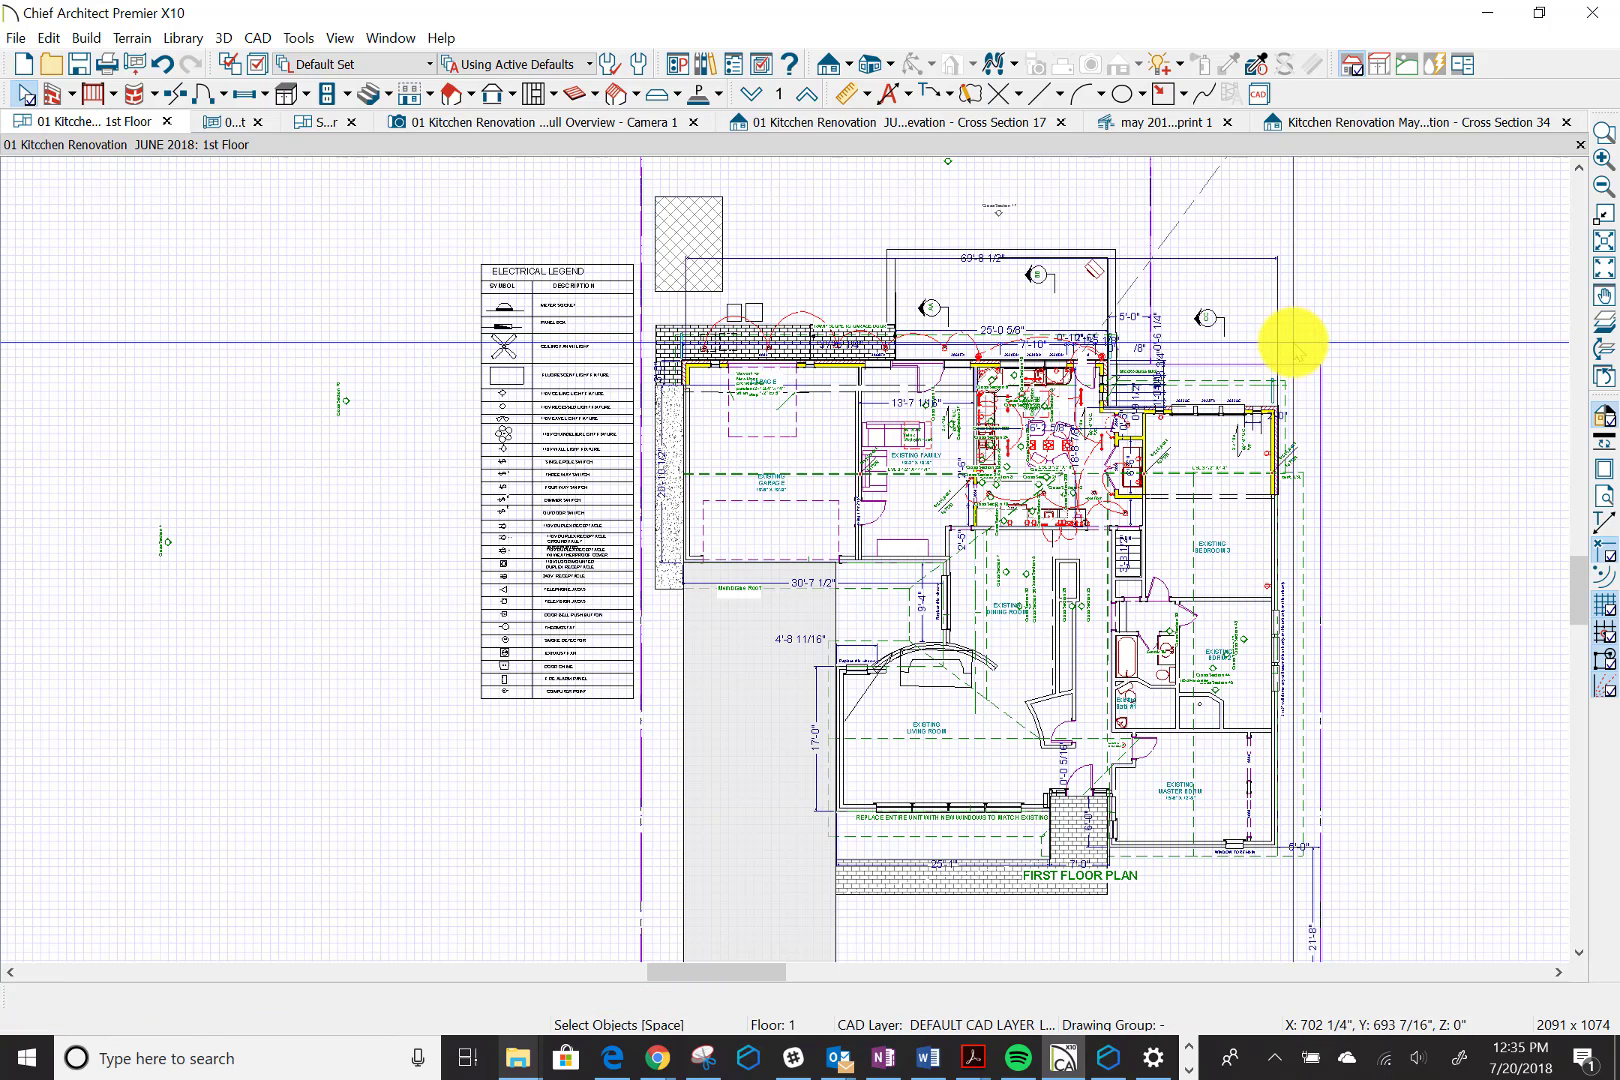
pyautogui.scroll(-1, 911, 804)
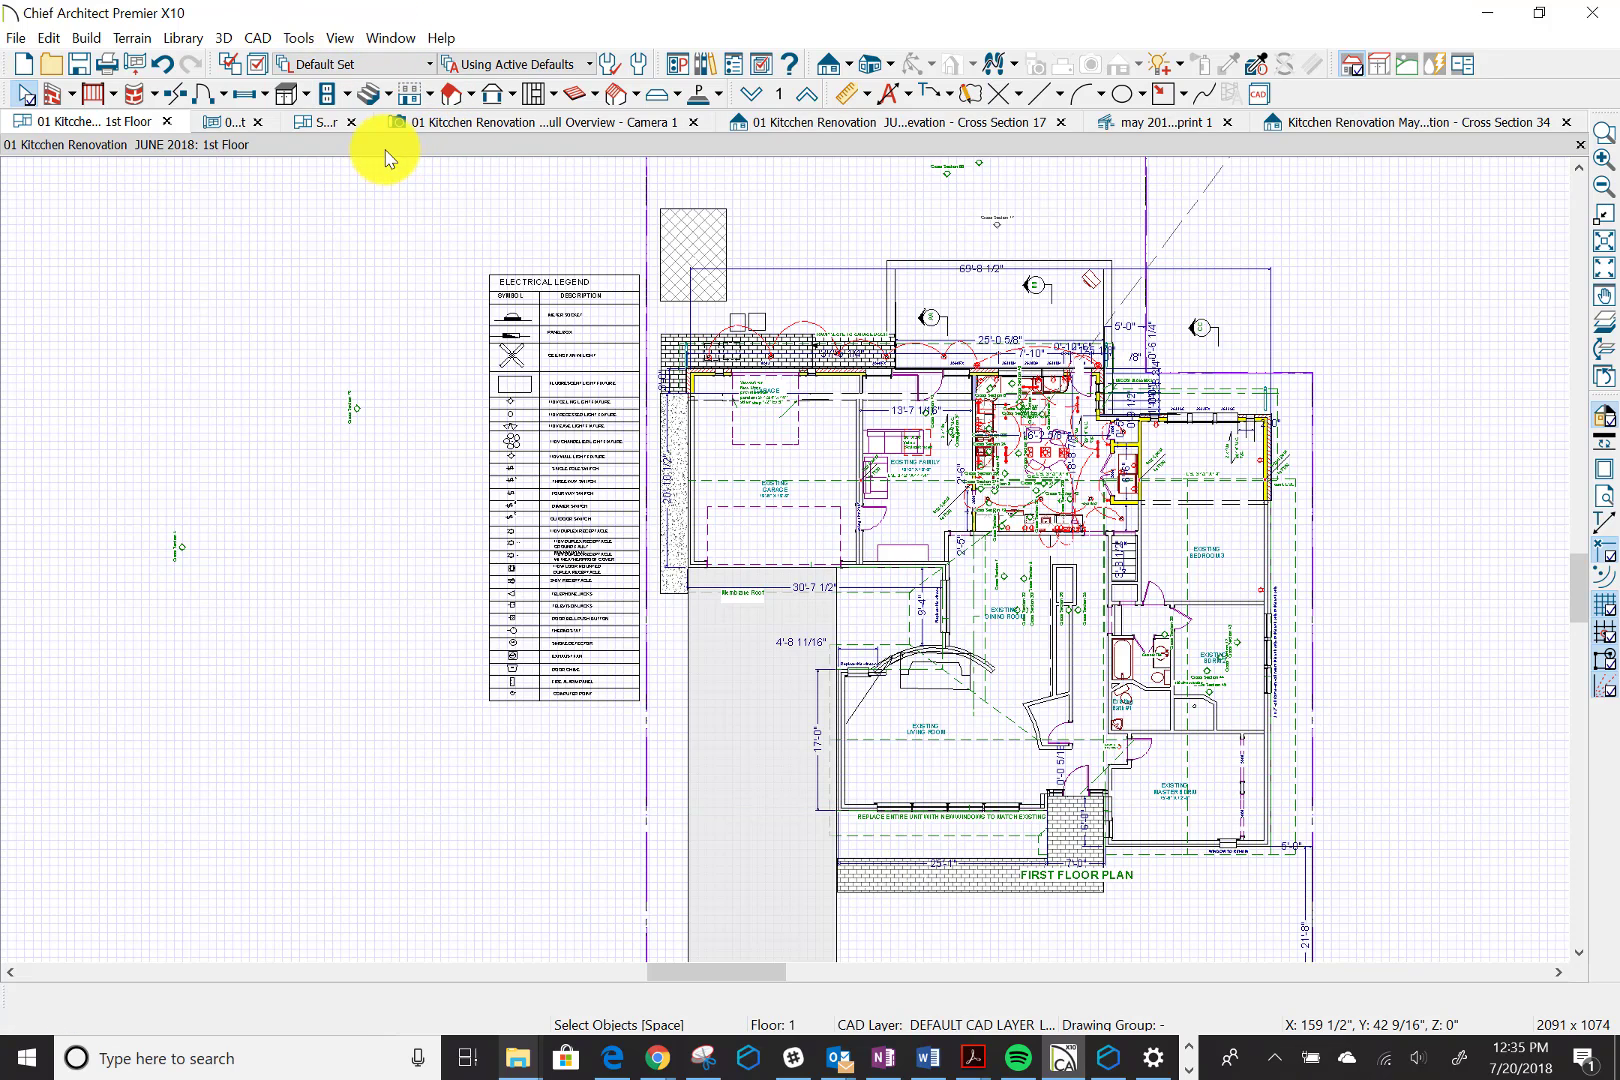
# Examine the FIRST FLOOR PLAN title over the brick hatch on sheet A4 and select the floor plan layout box containing it
pyautogui.click(210, 124)
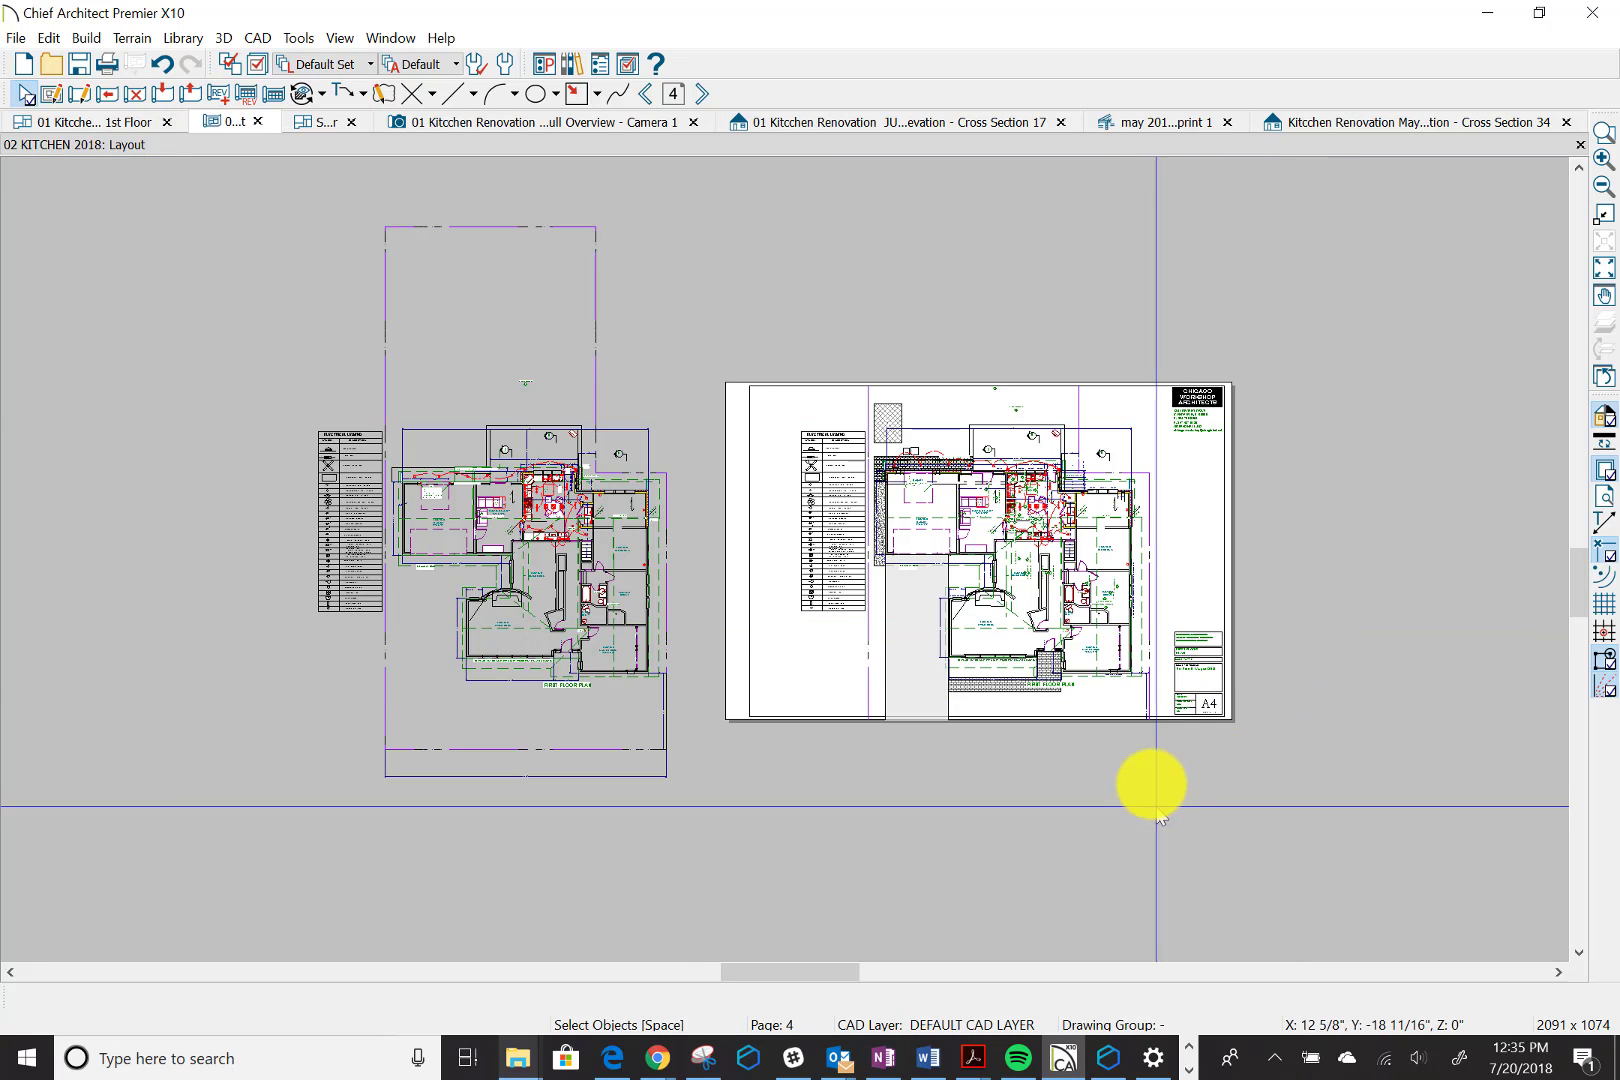
pyautogui.scroll(1, 1080, 770)
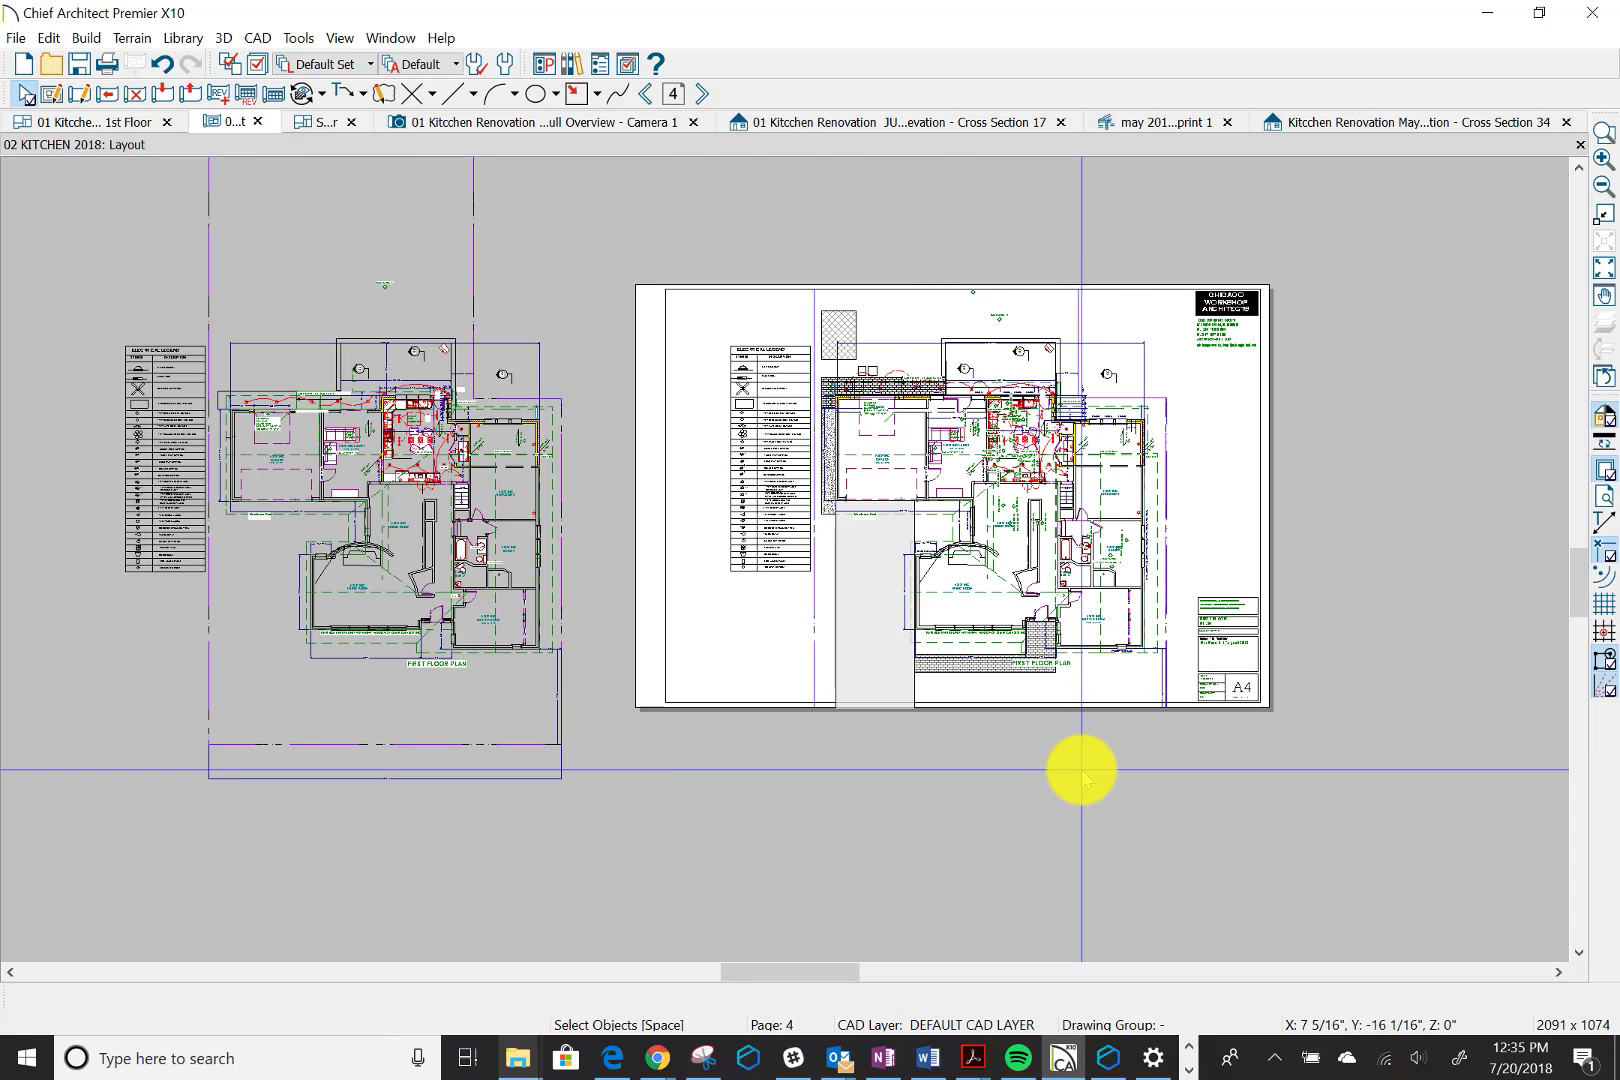
pyautogui.scroll(1, 1081, 770)
pyautogui.scroll(1, 1081, 770)
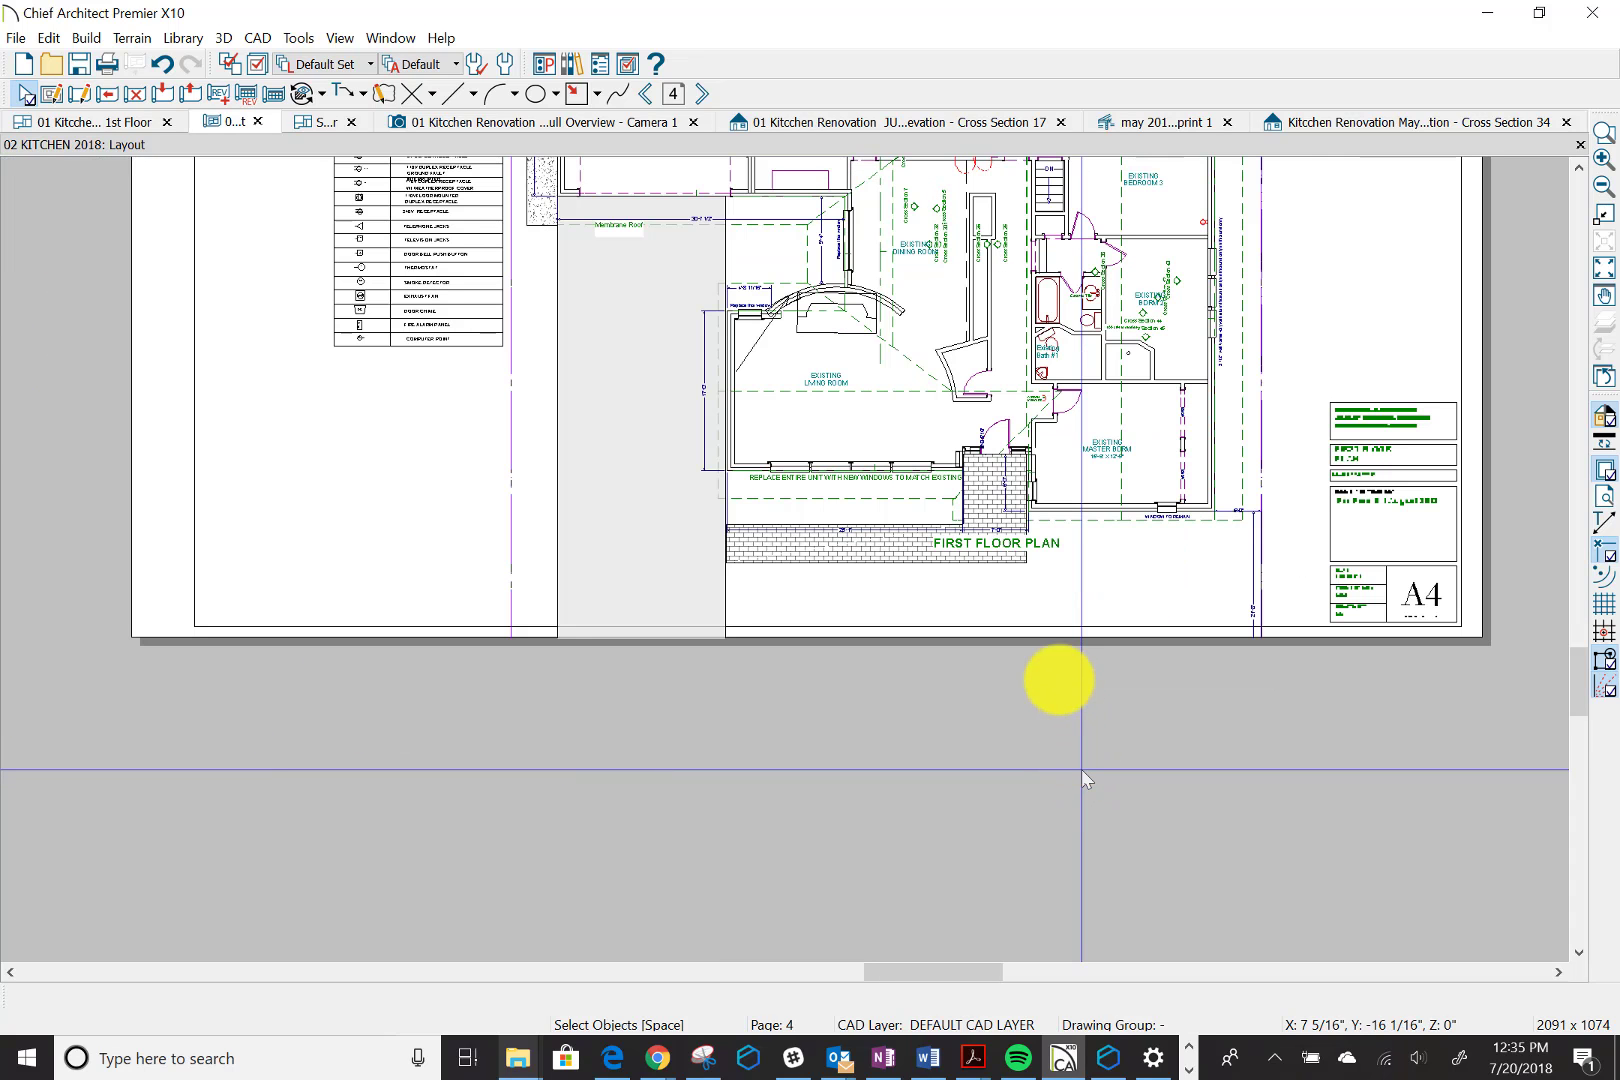
pyautogui.scroll(1, 1081, 770)
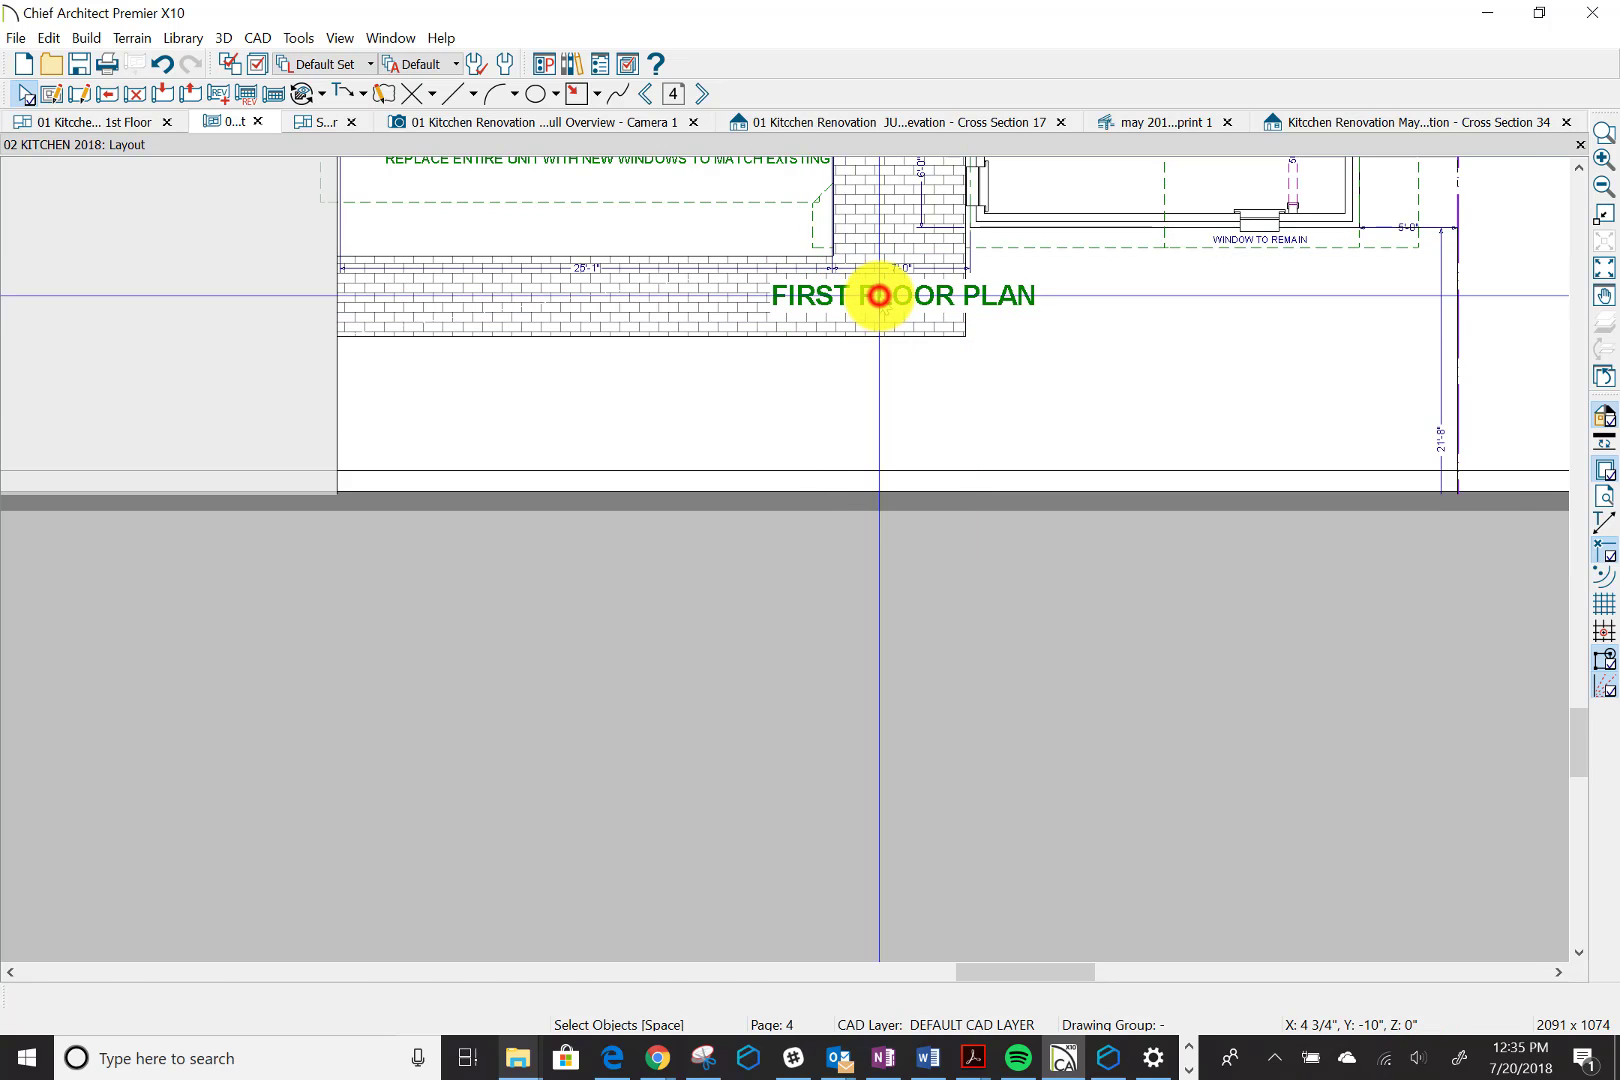
pyautogui.click(879, 295)
pyautogui.press('Escape')
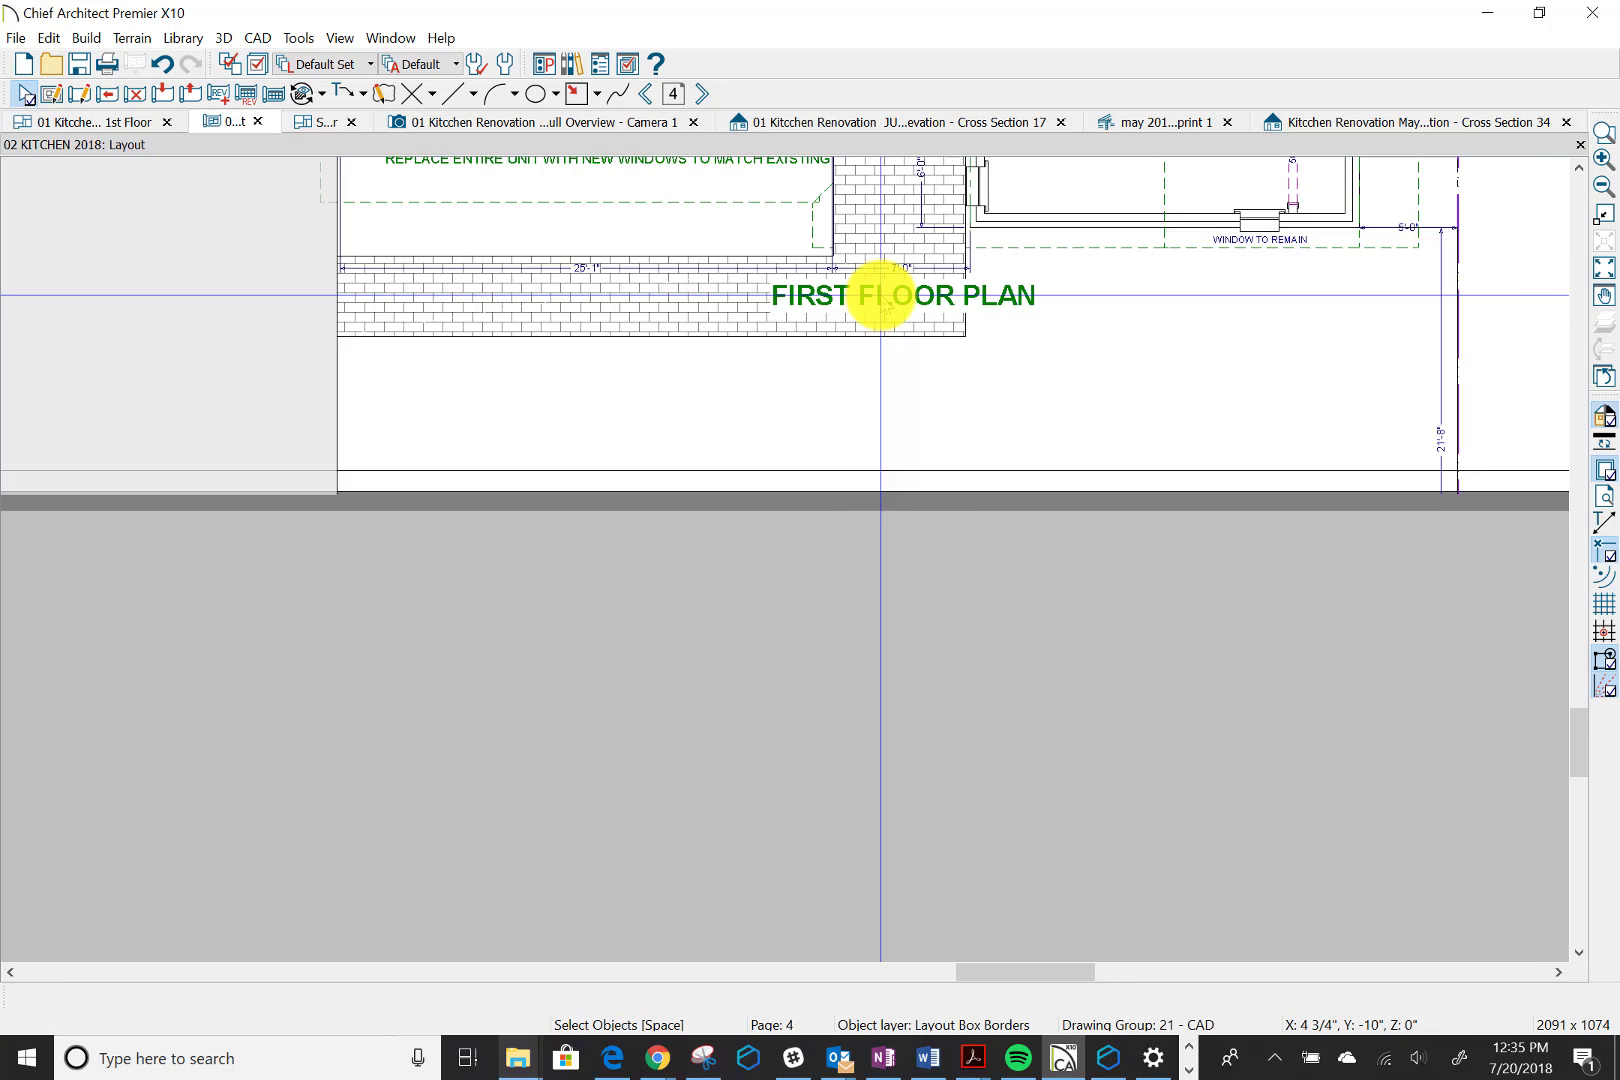
pyautogui.click(880, 295)
pyautogui.press('Escape')
pyautogui.click(880, 295)
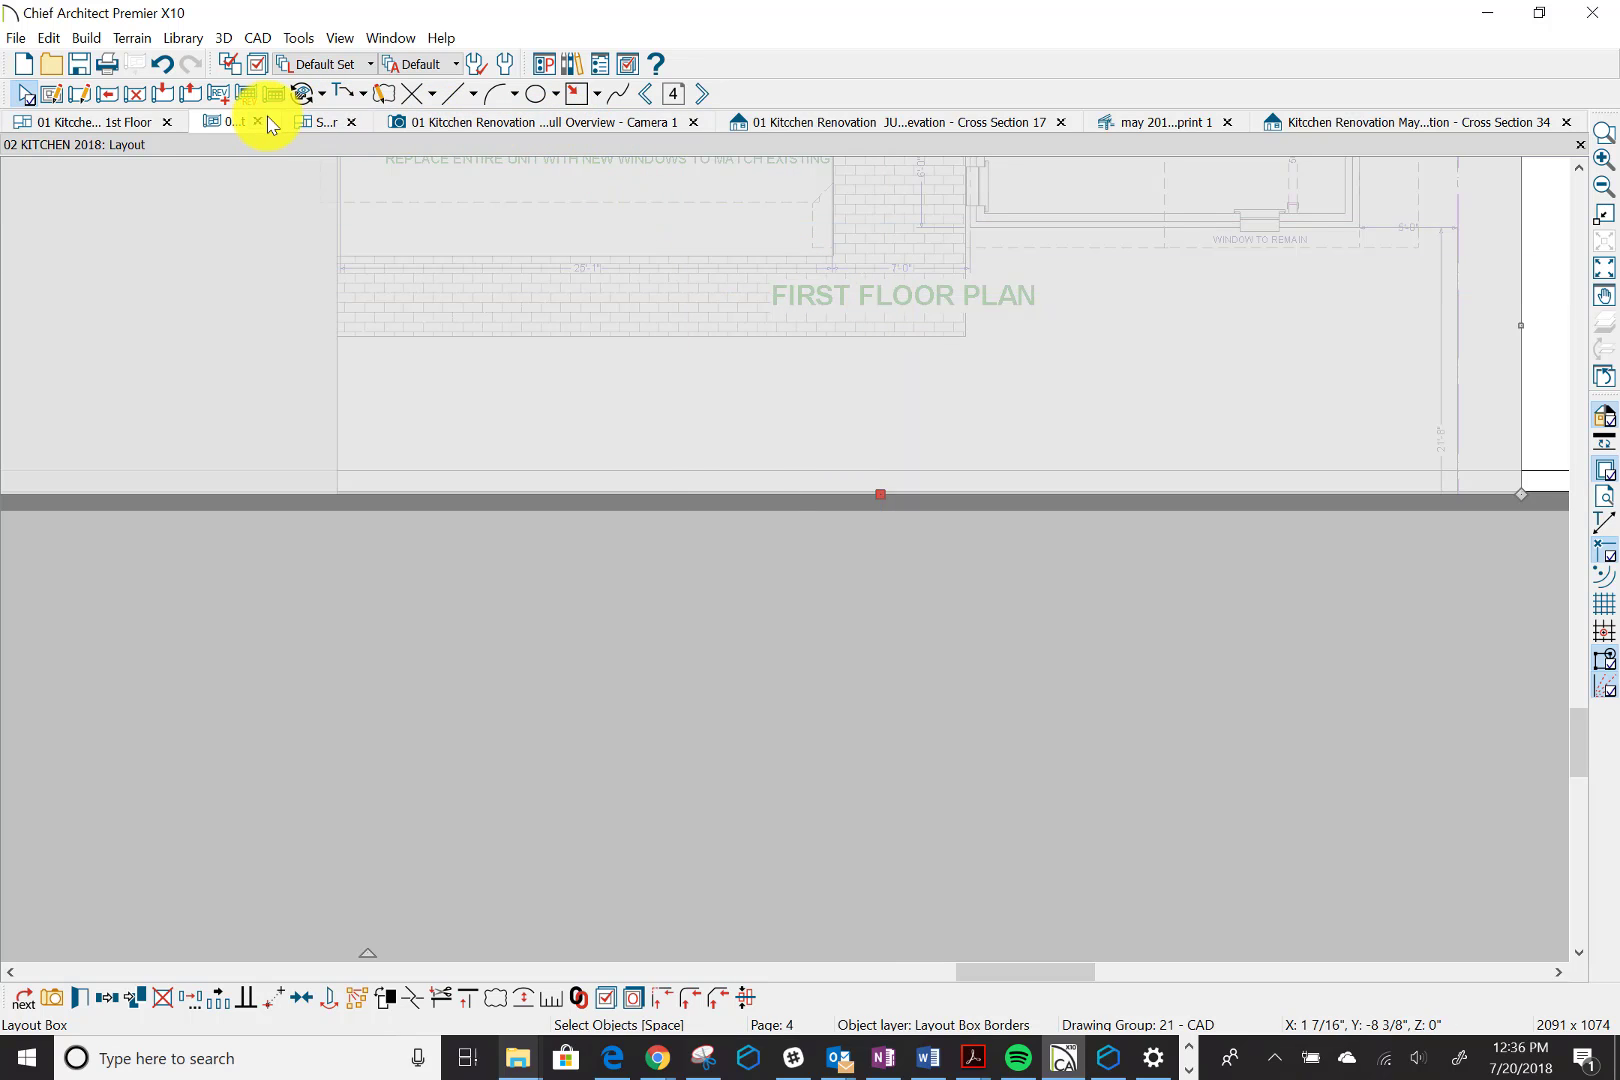
# In the first floor plan view, move the FIRST FLOOR PLAN title about 4' 4" straight down, clear of the brick hatch
pyautogui.click(102, 120)
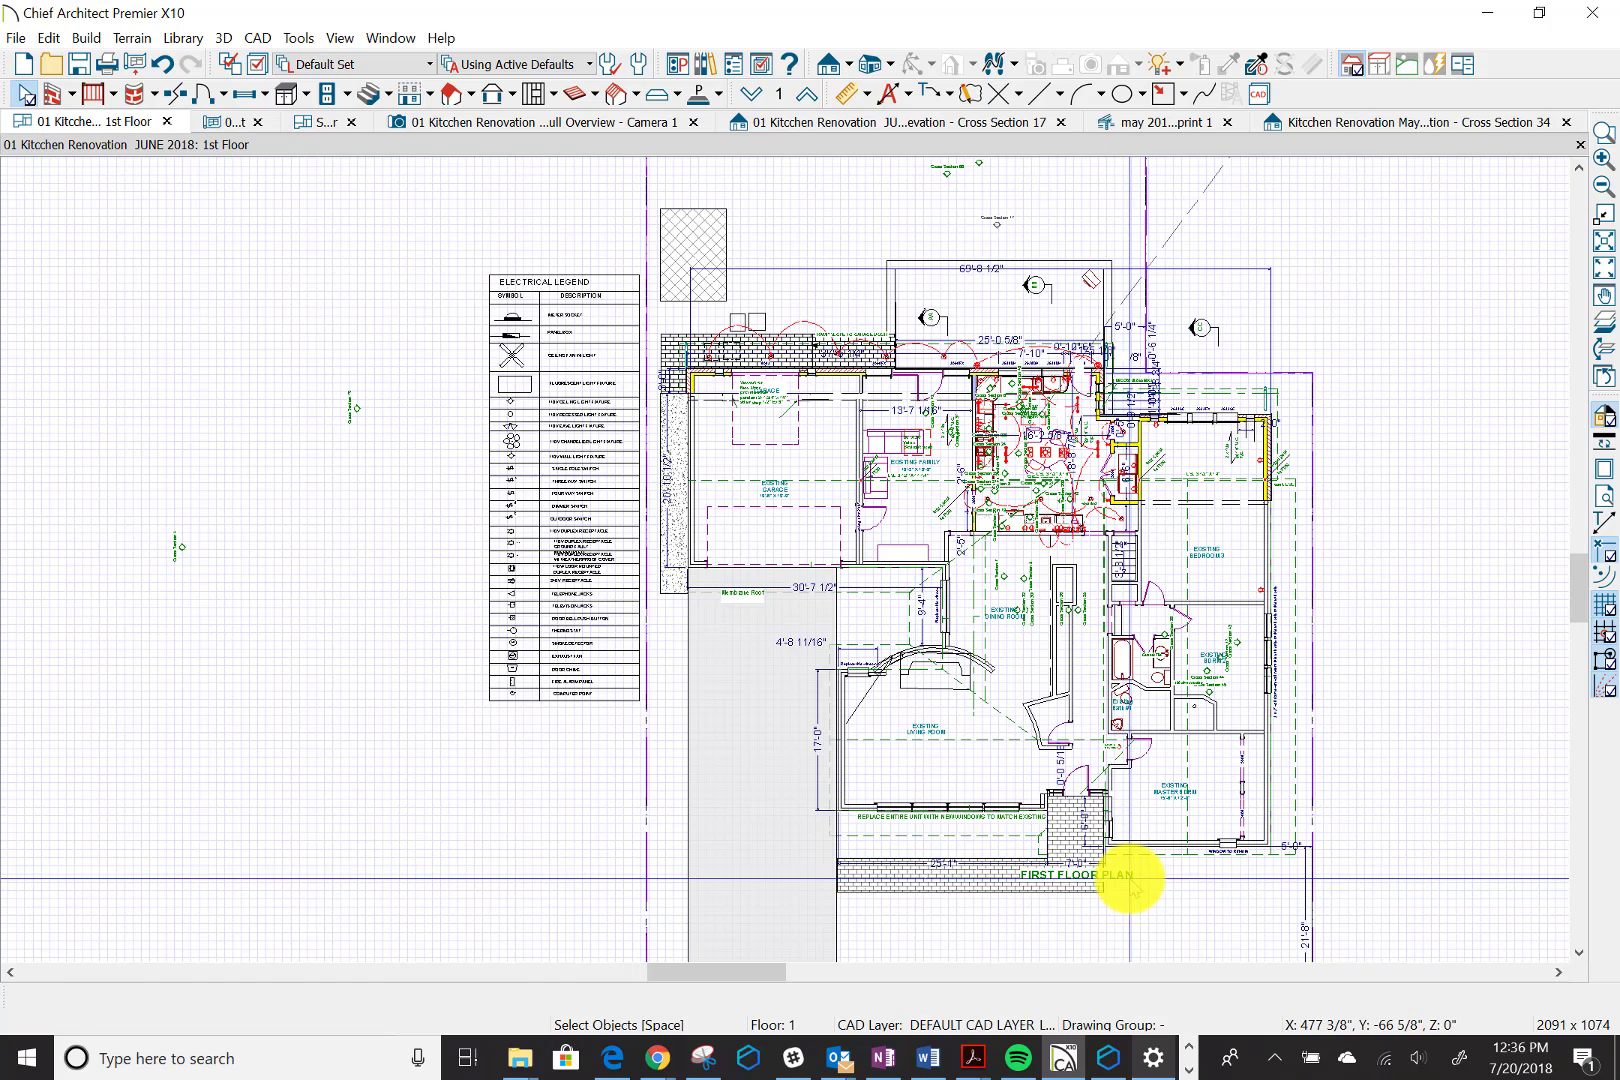
pyautogui.click(1130, 878)
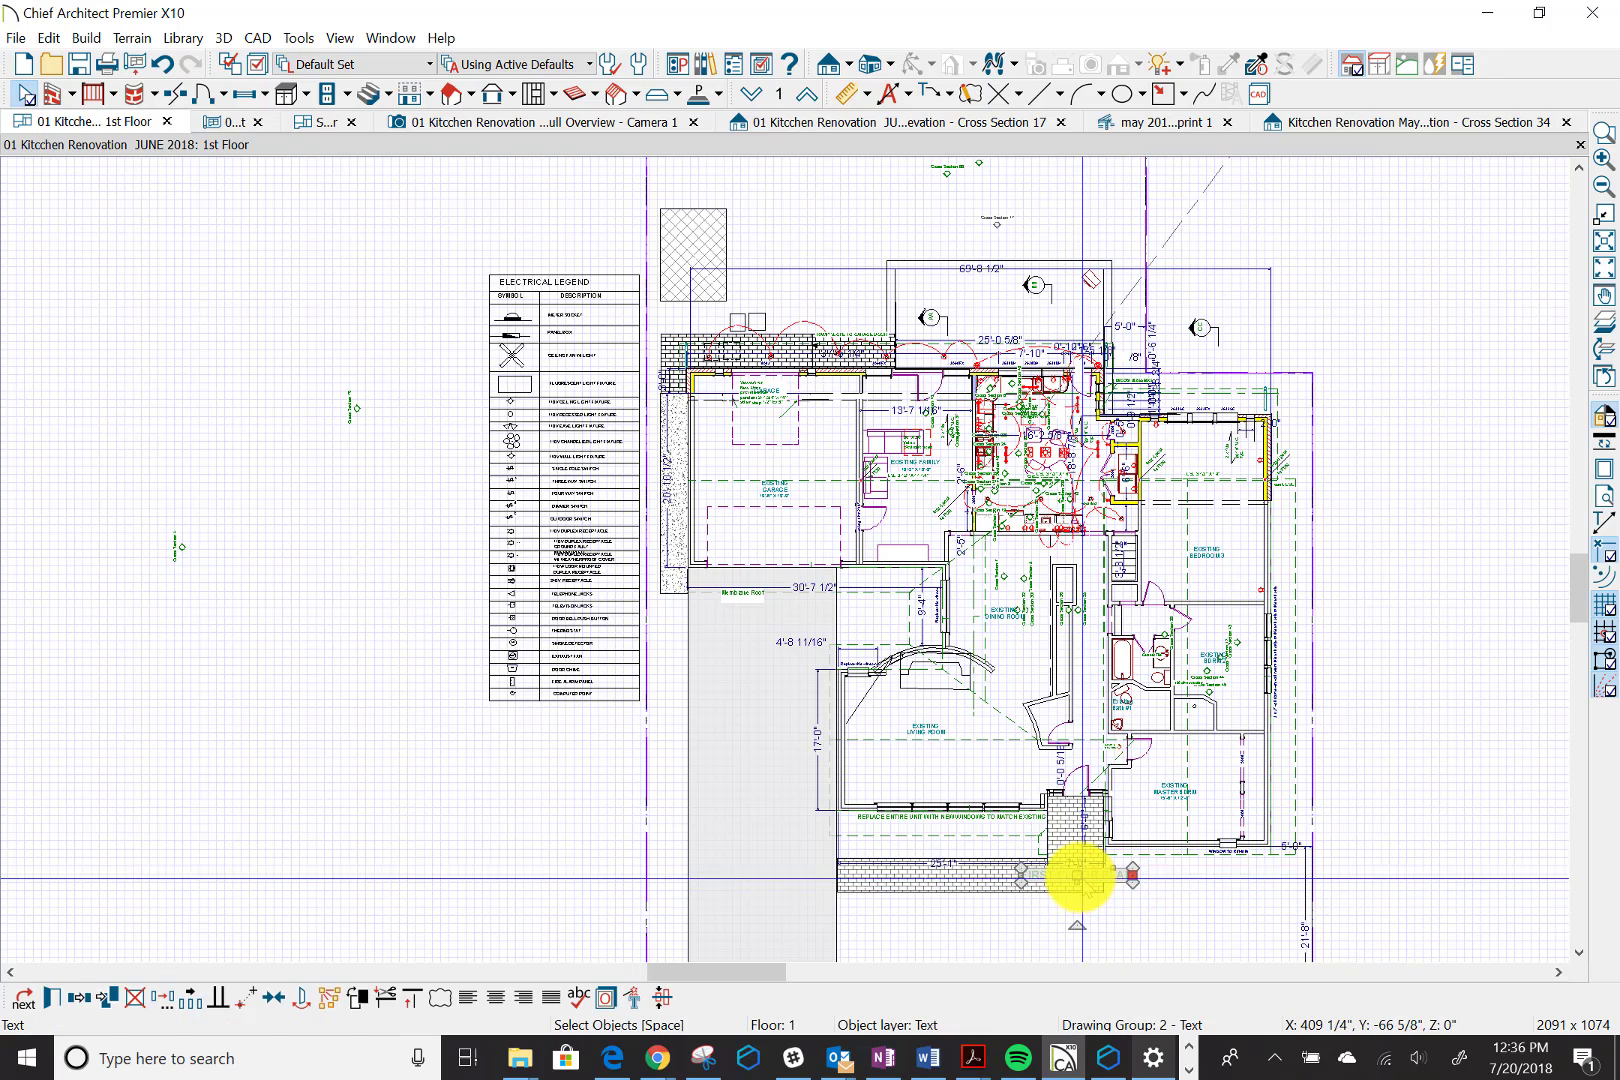
pyautogui.moveTo(1078, 875); pyautogui.dragTo(1076, 913)
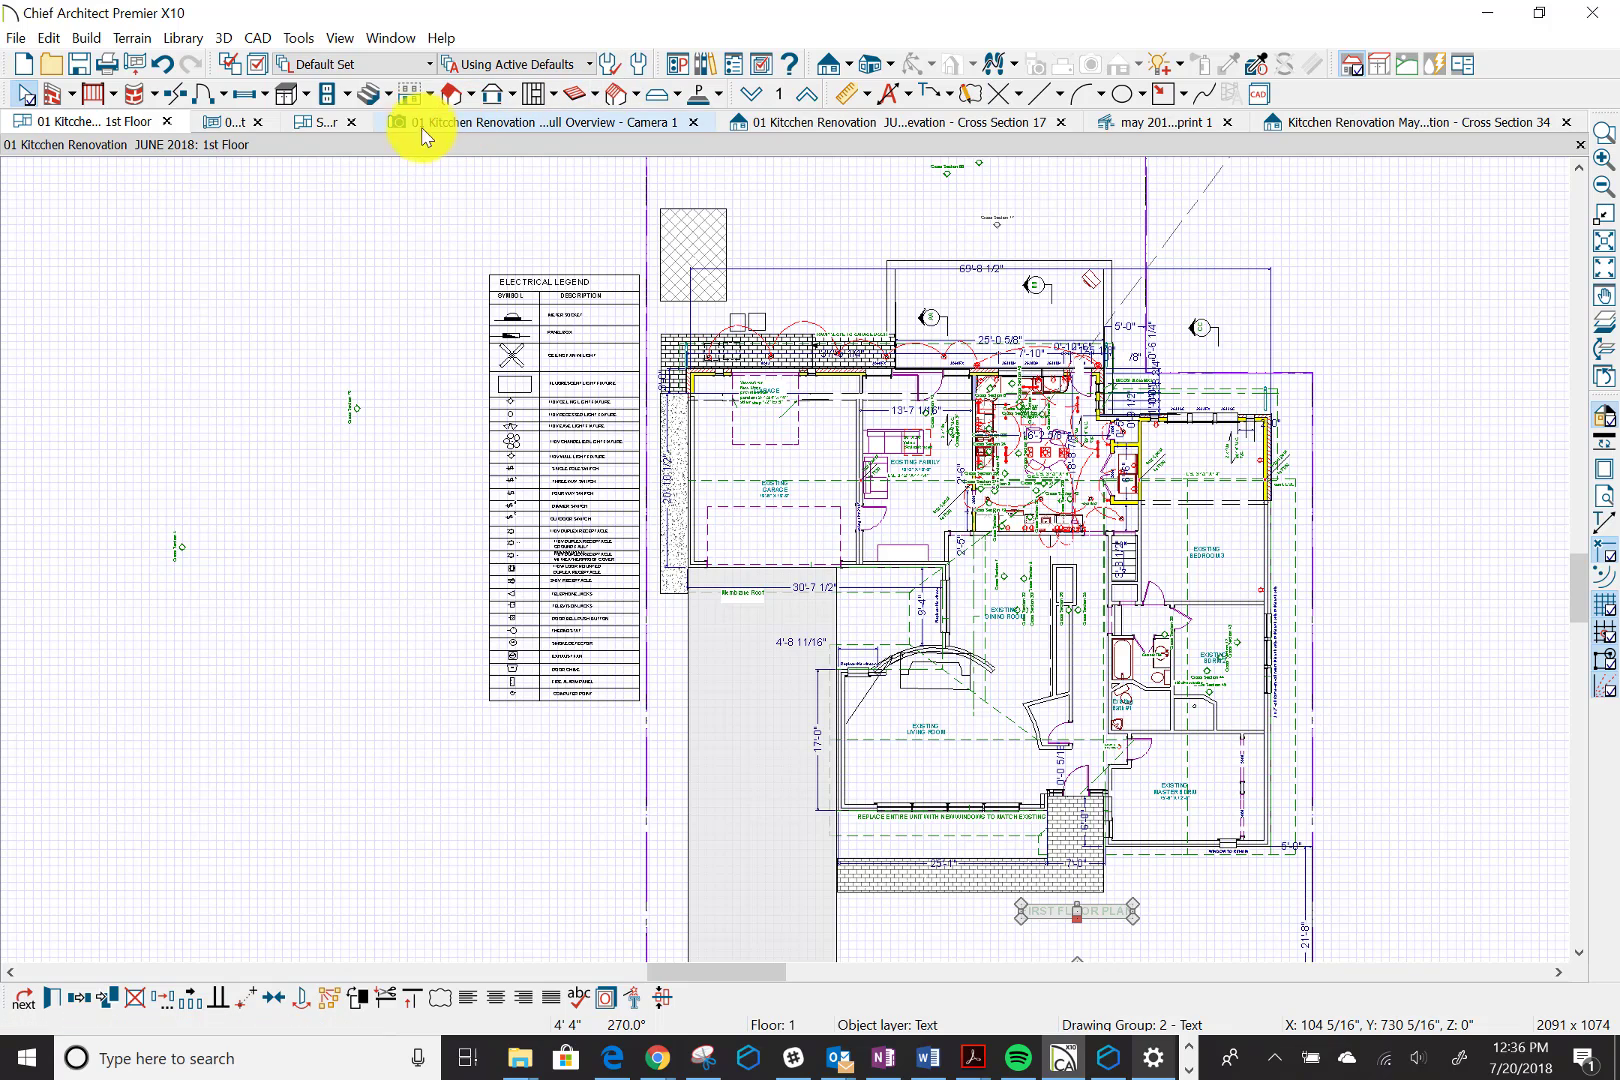
# Return to the layout, check the moved title on sheet A4, and deselect the floor plan layout box
pyautogui.click(226, 121)
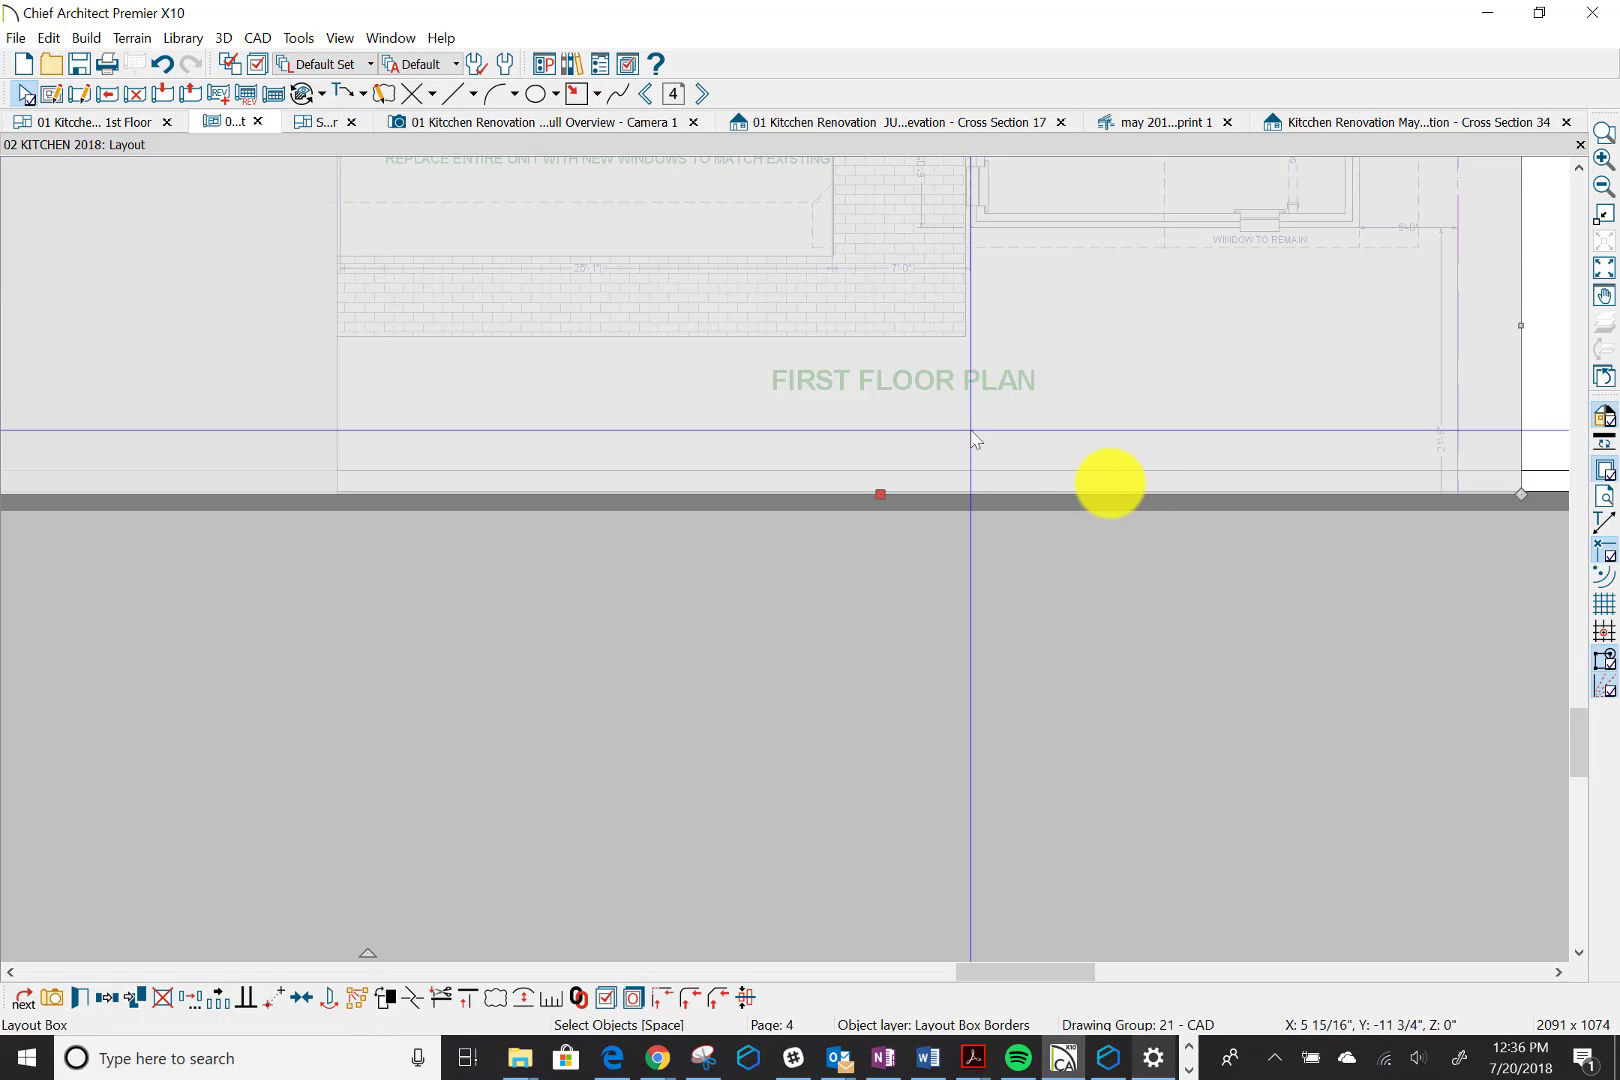
pyautogui.scroll(-1, 1096, 480)
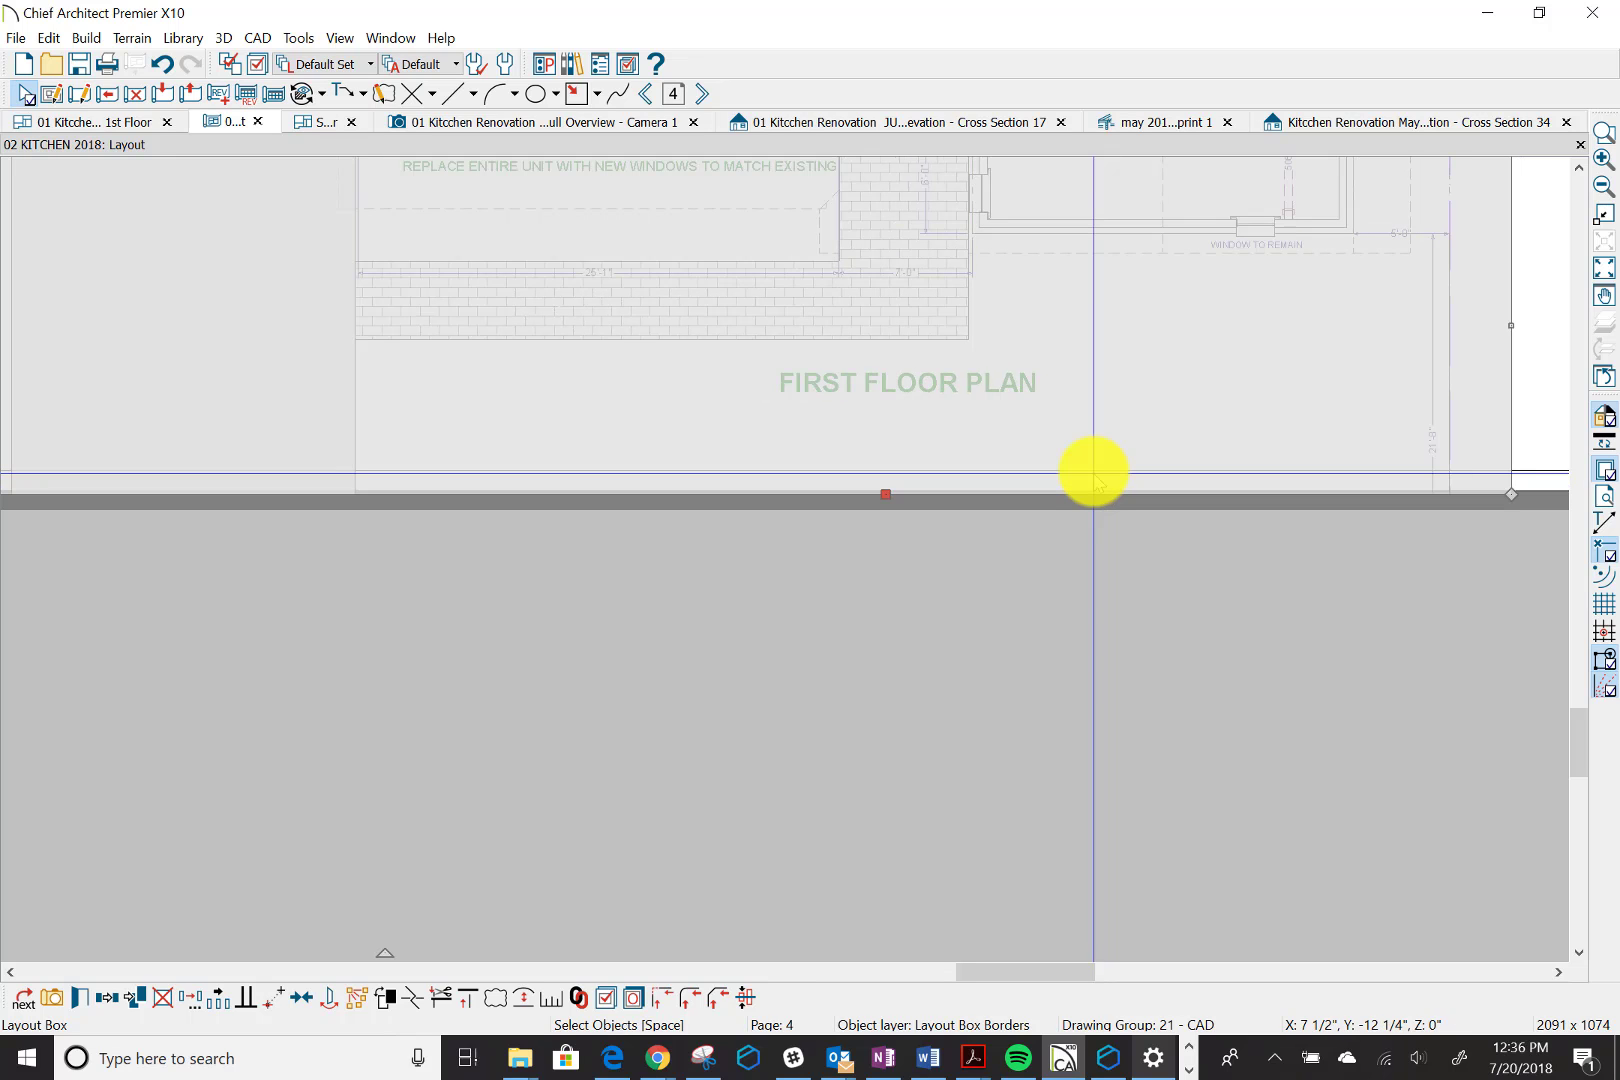
pyautogui.scroll(-3, 1096, 480)
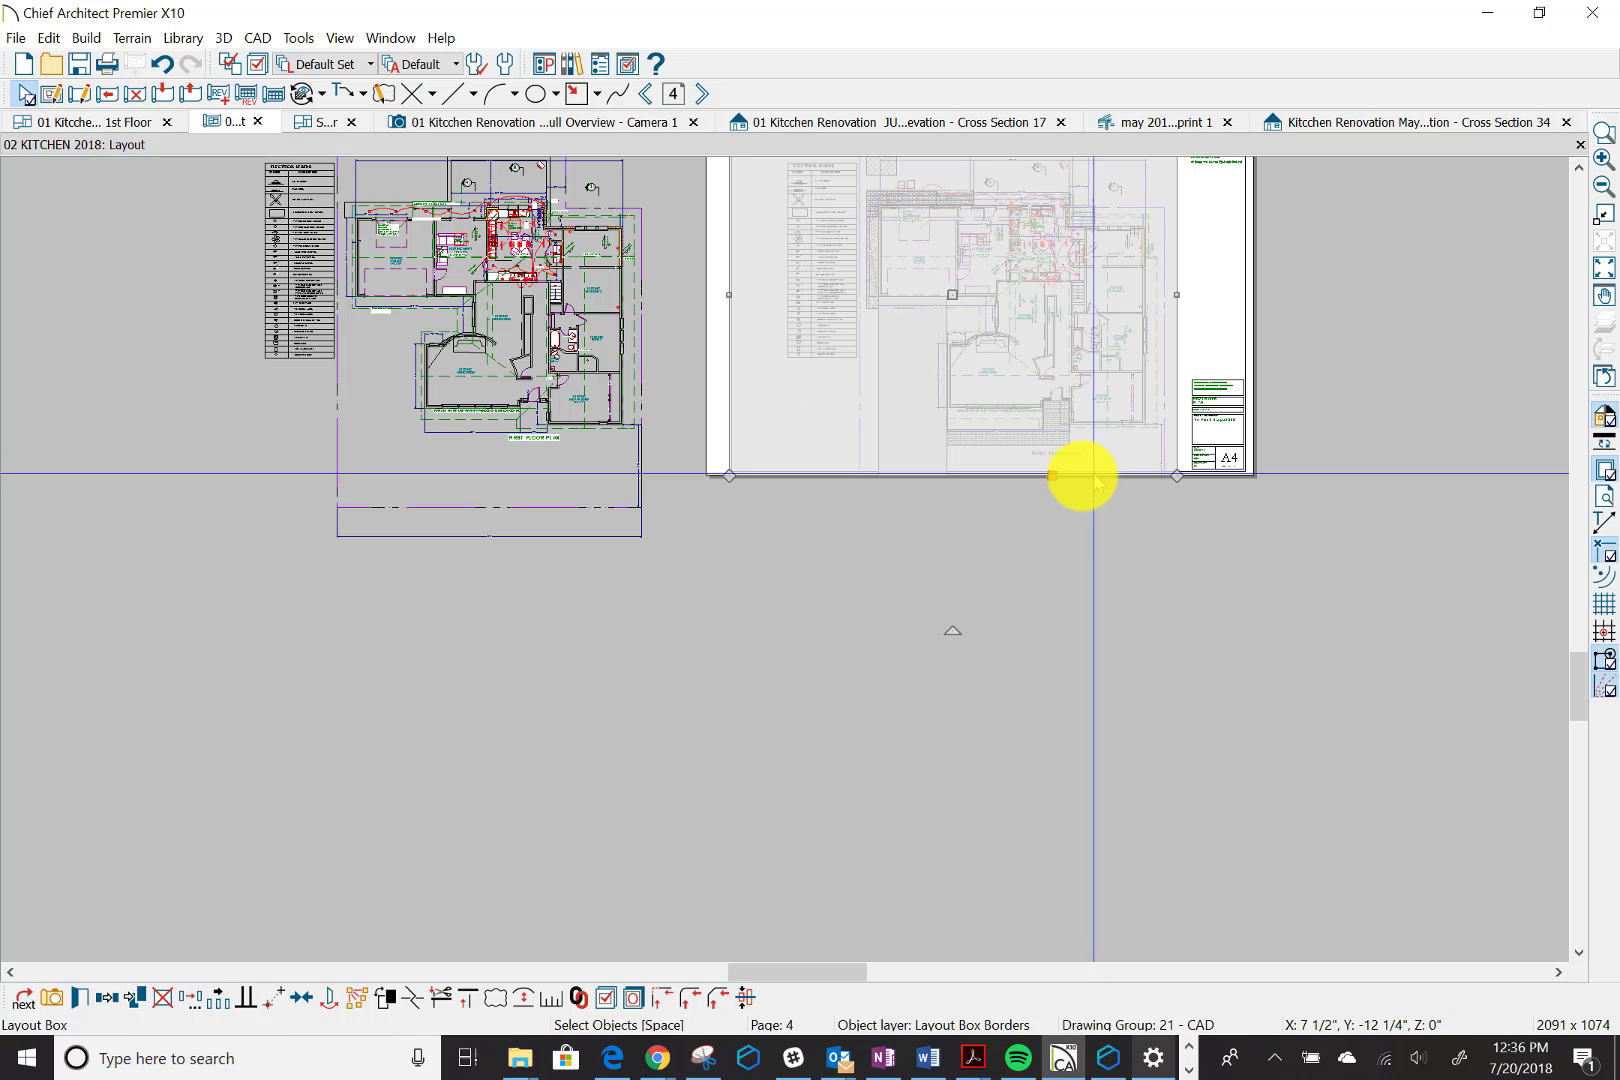
pyautogui.scroll(-3, 1083, 475)
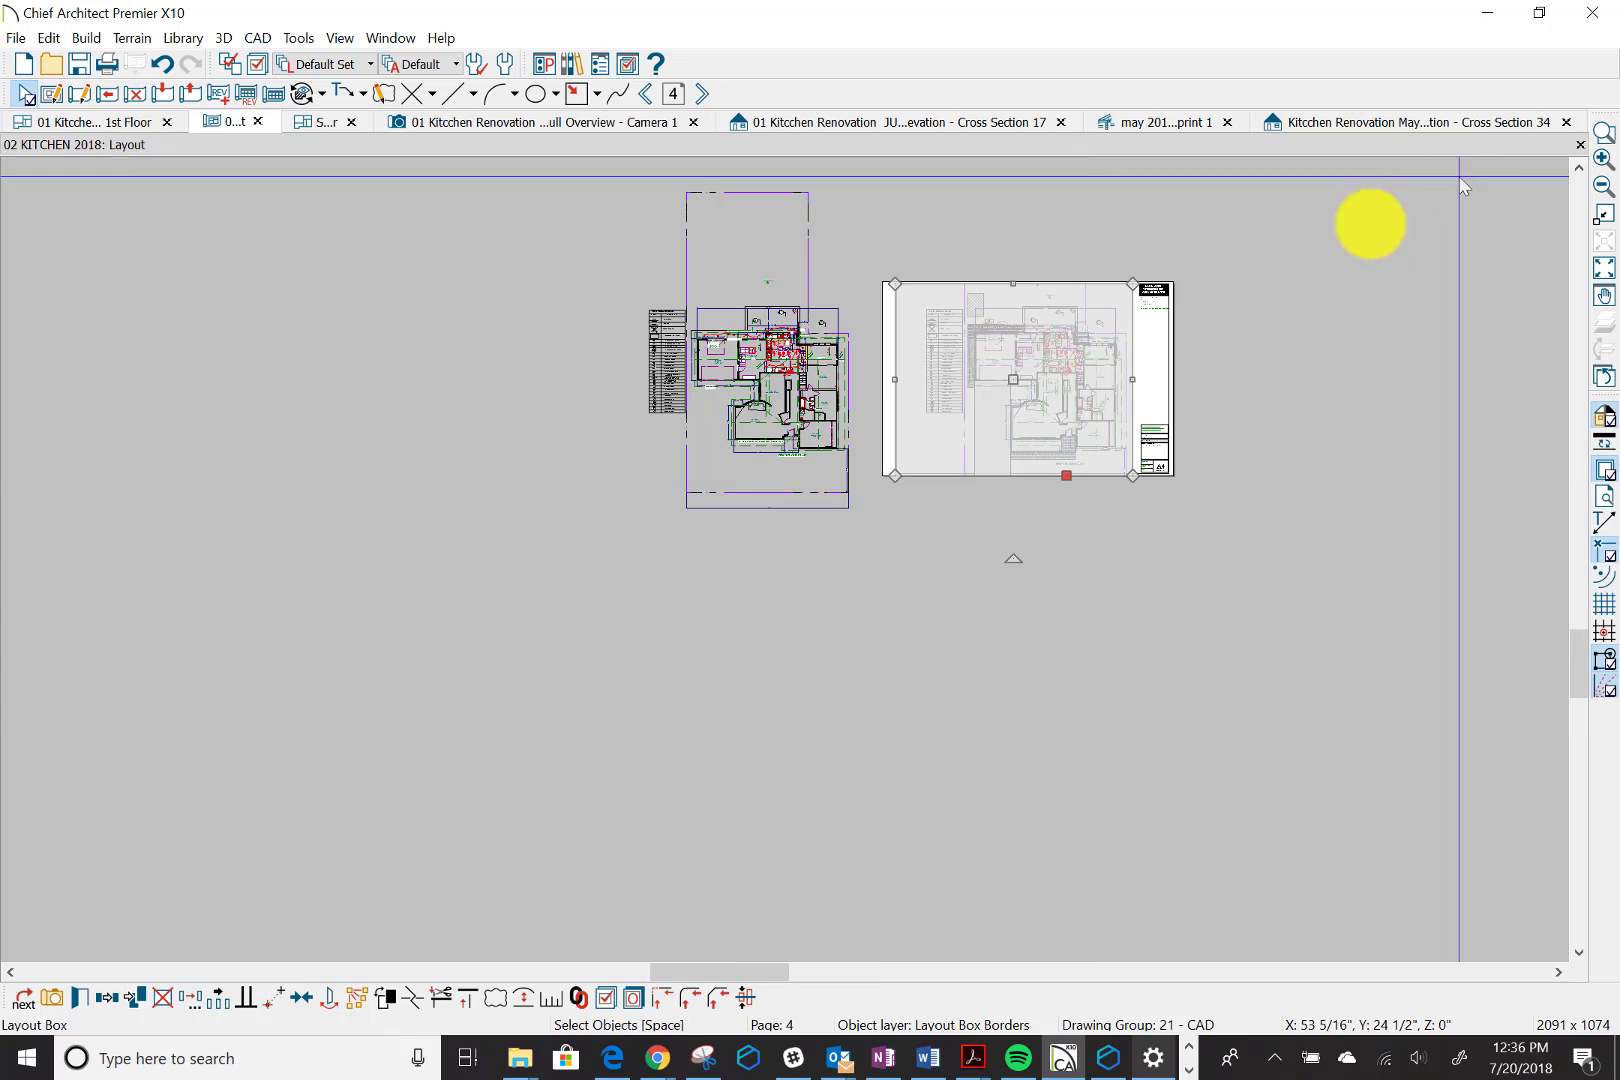
pyautogui.click(1303, 278)
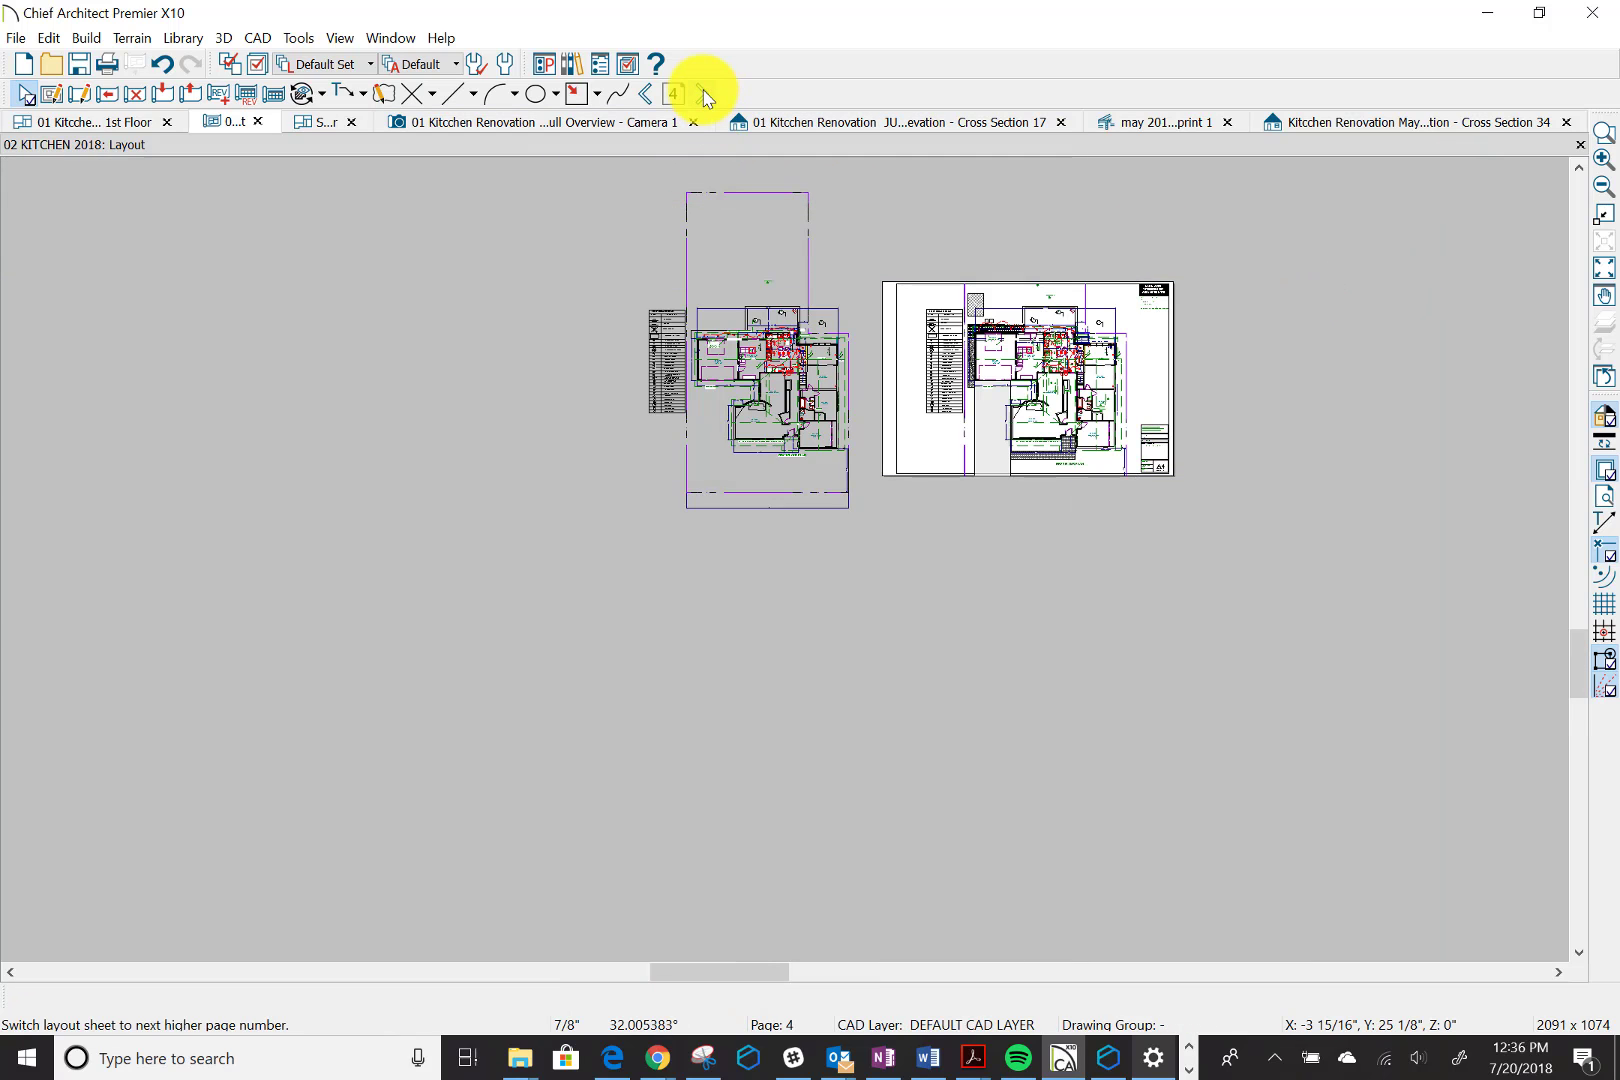
# Go to layout page 6 and inspect the kitchen elevations on sheet A6, selecting the KITCHEN - WEST layout box
pyautogui.click(703, 93)
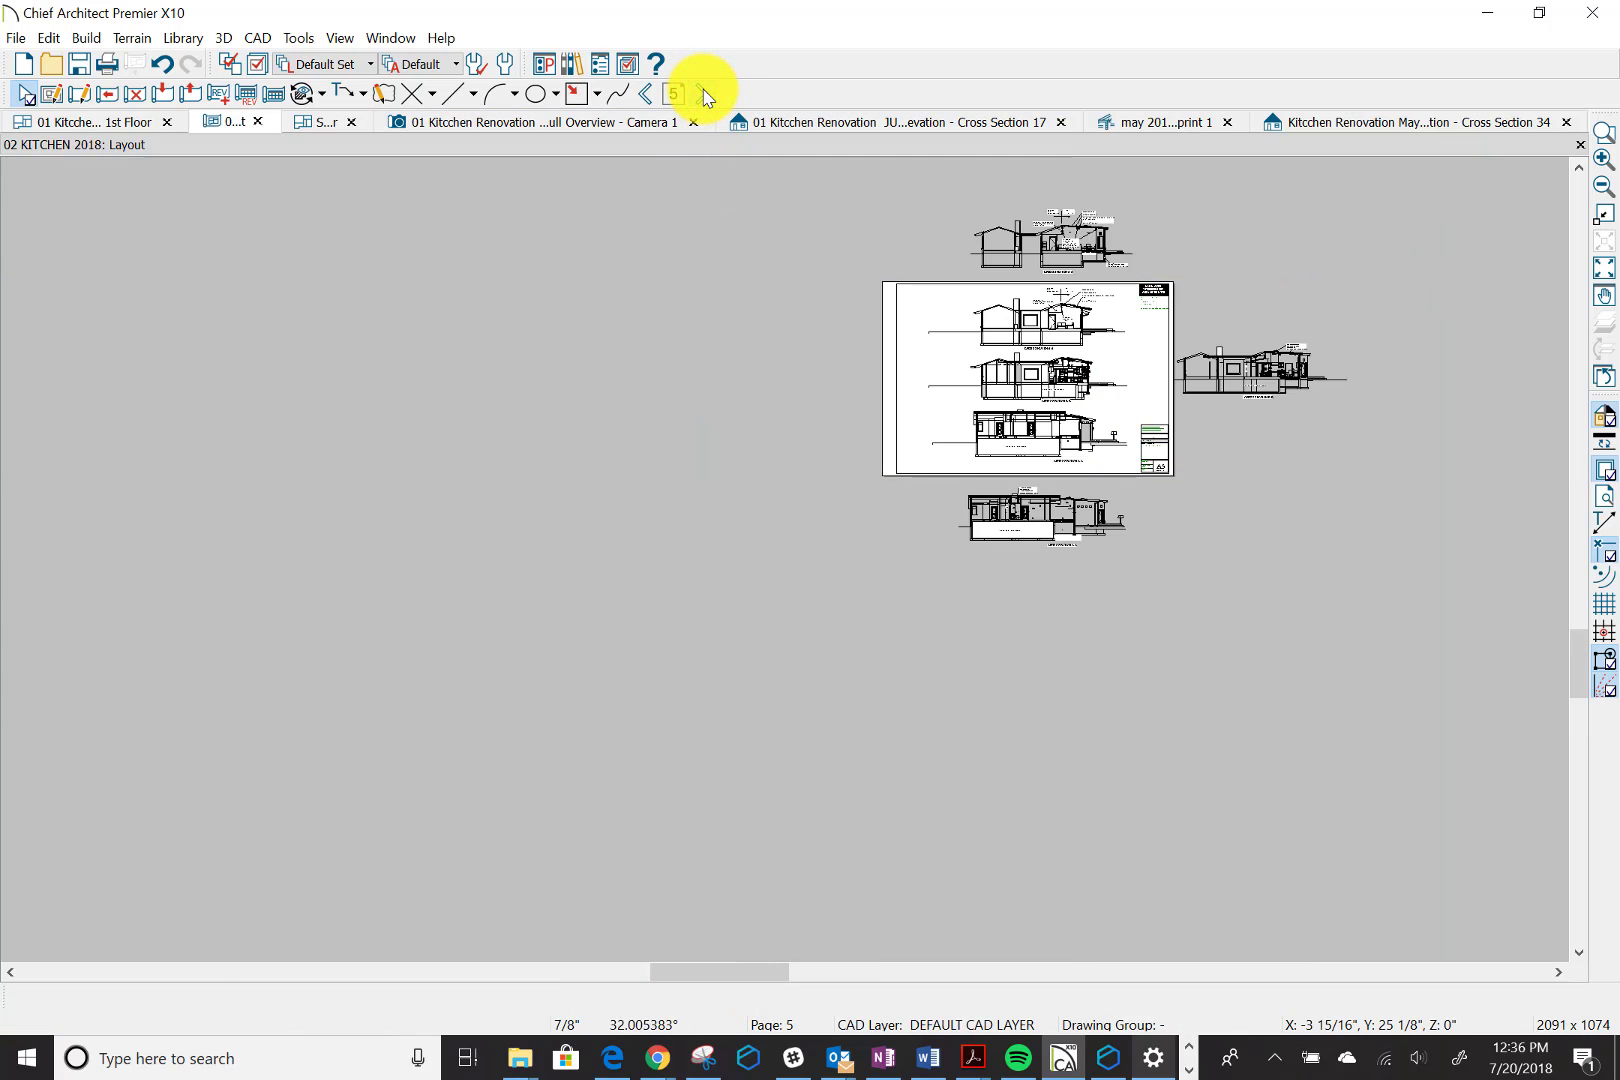
pyautogui.click(704, 93)
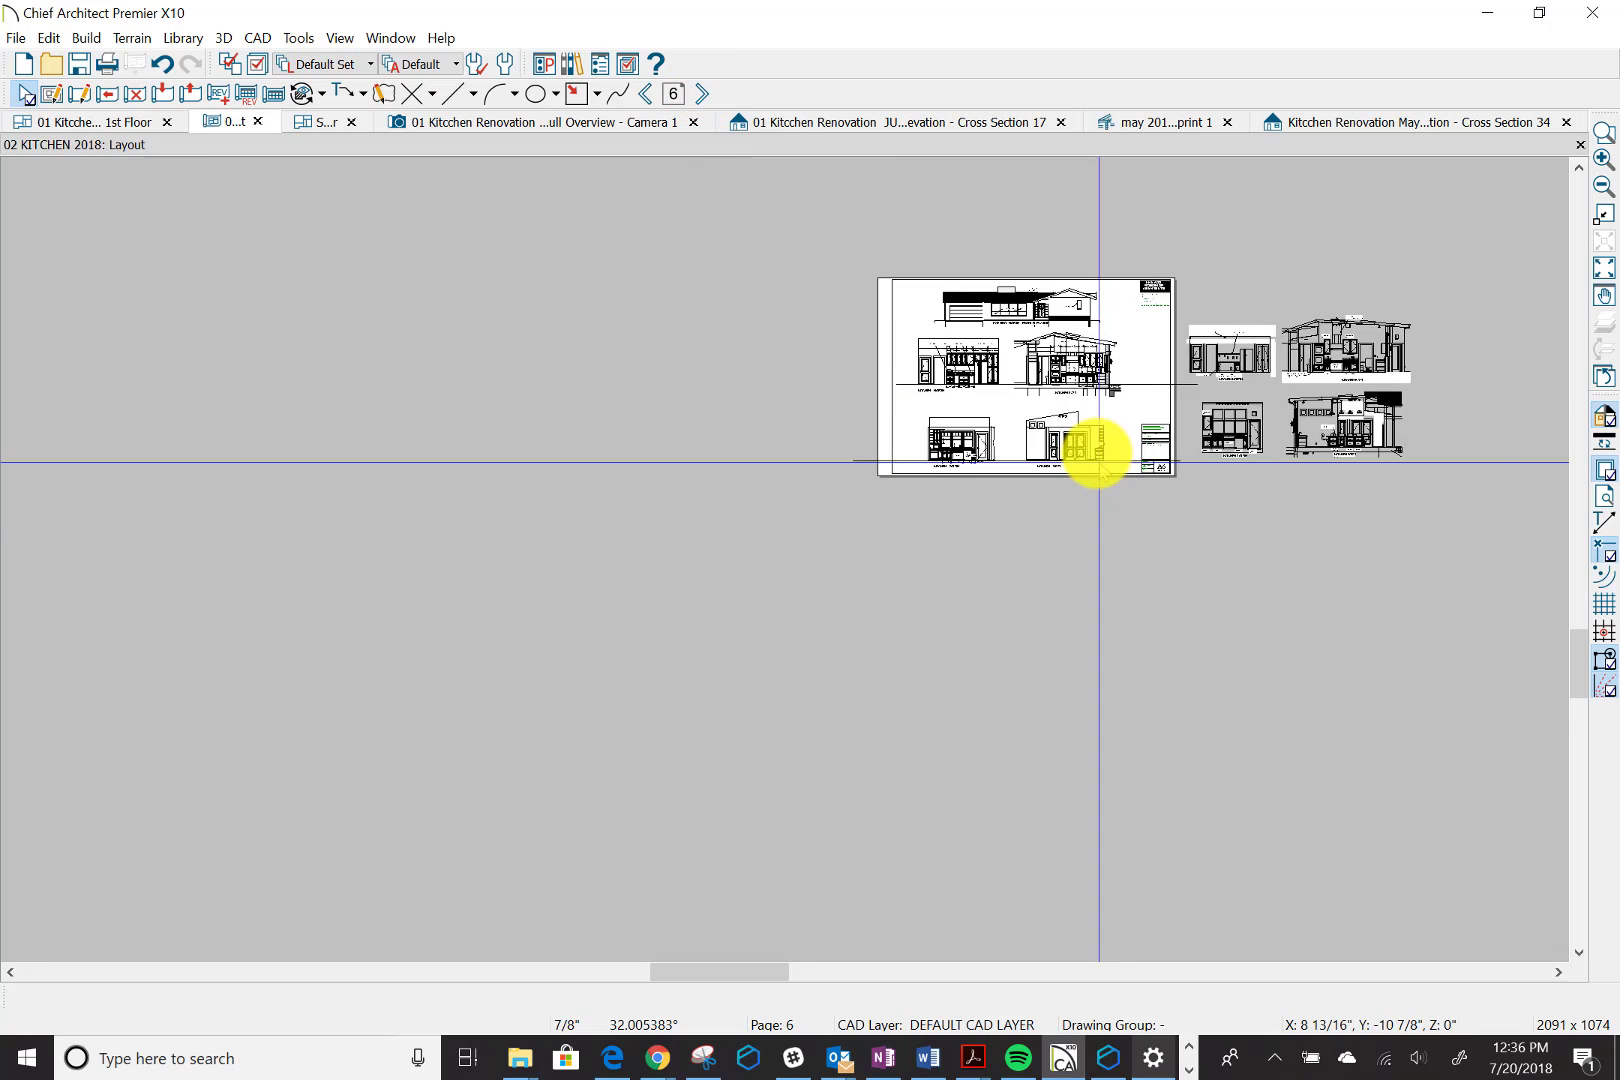
pyautogui.scroll(3, 1099, 462)
pyautogui.scroll(2, 1097, 455)
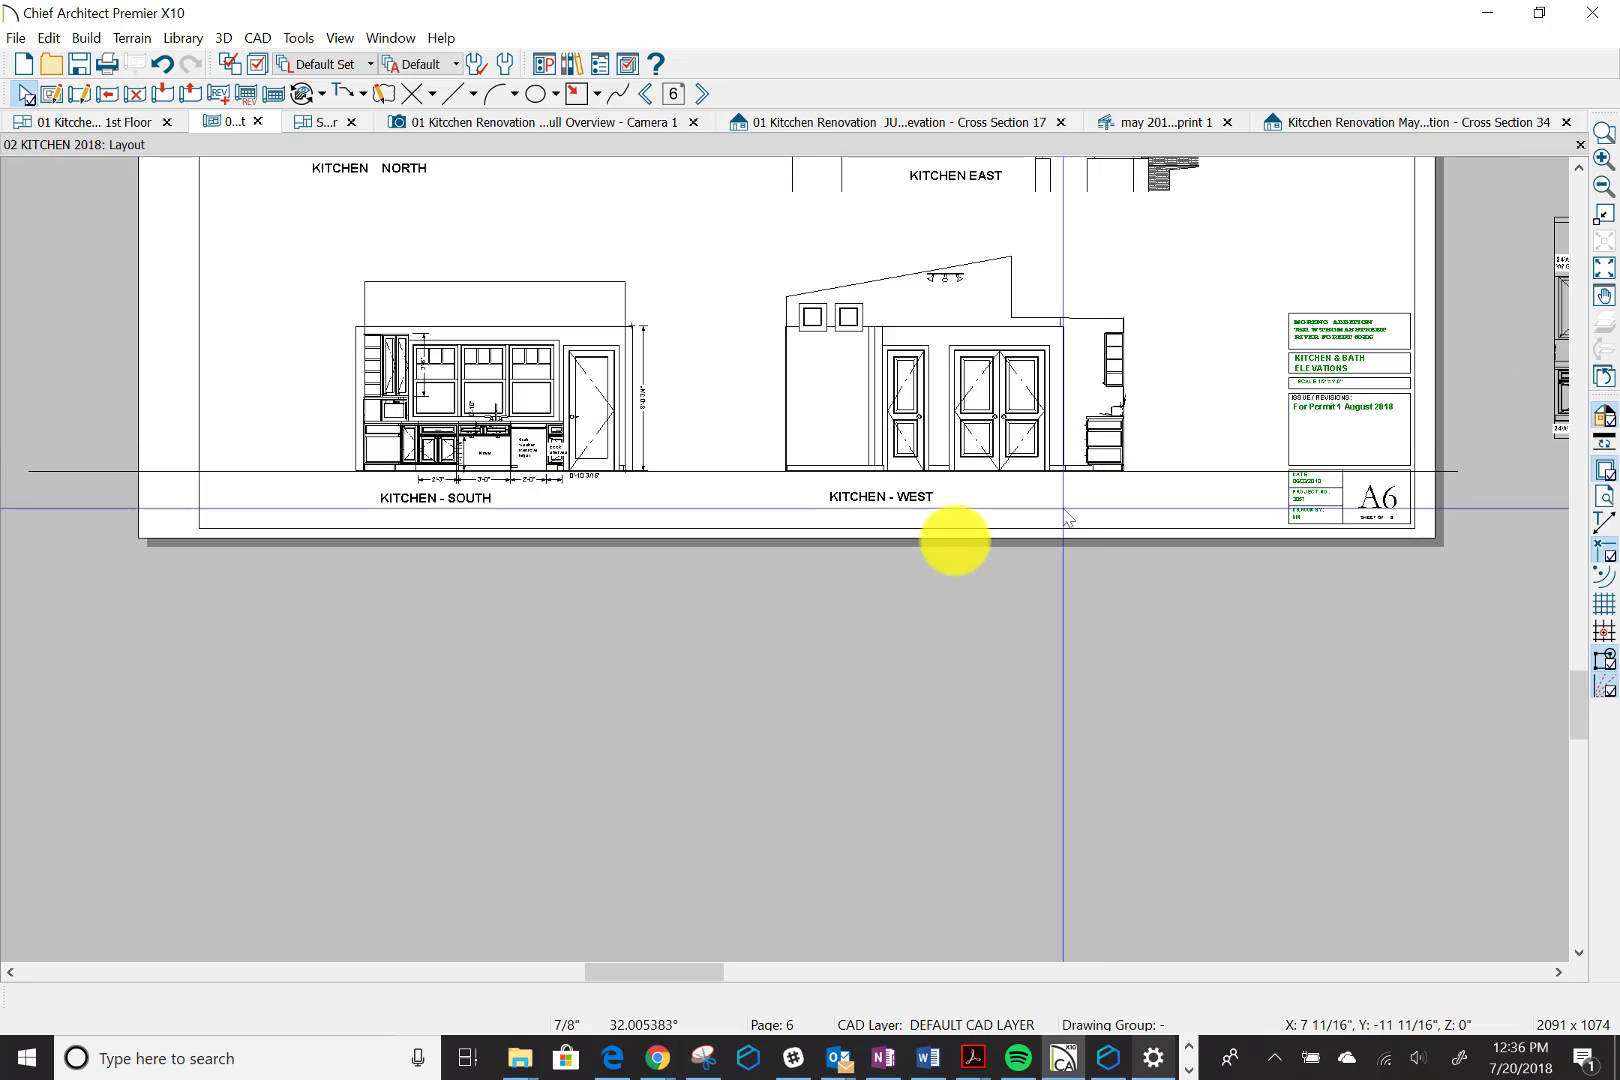
pyautogui.click(905, 500)
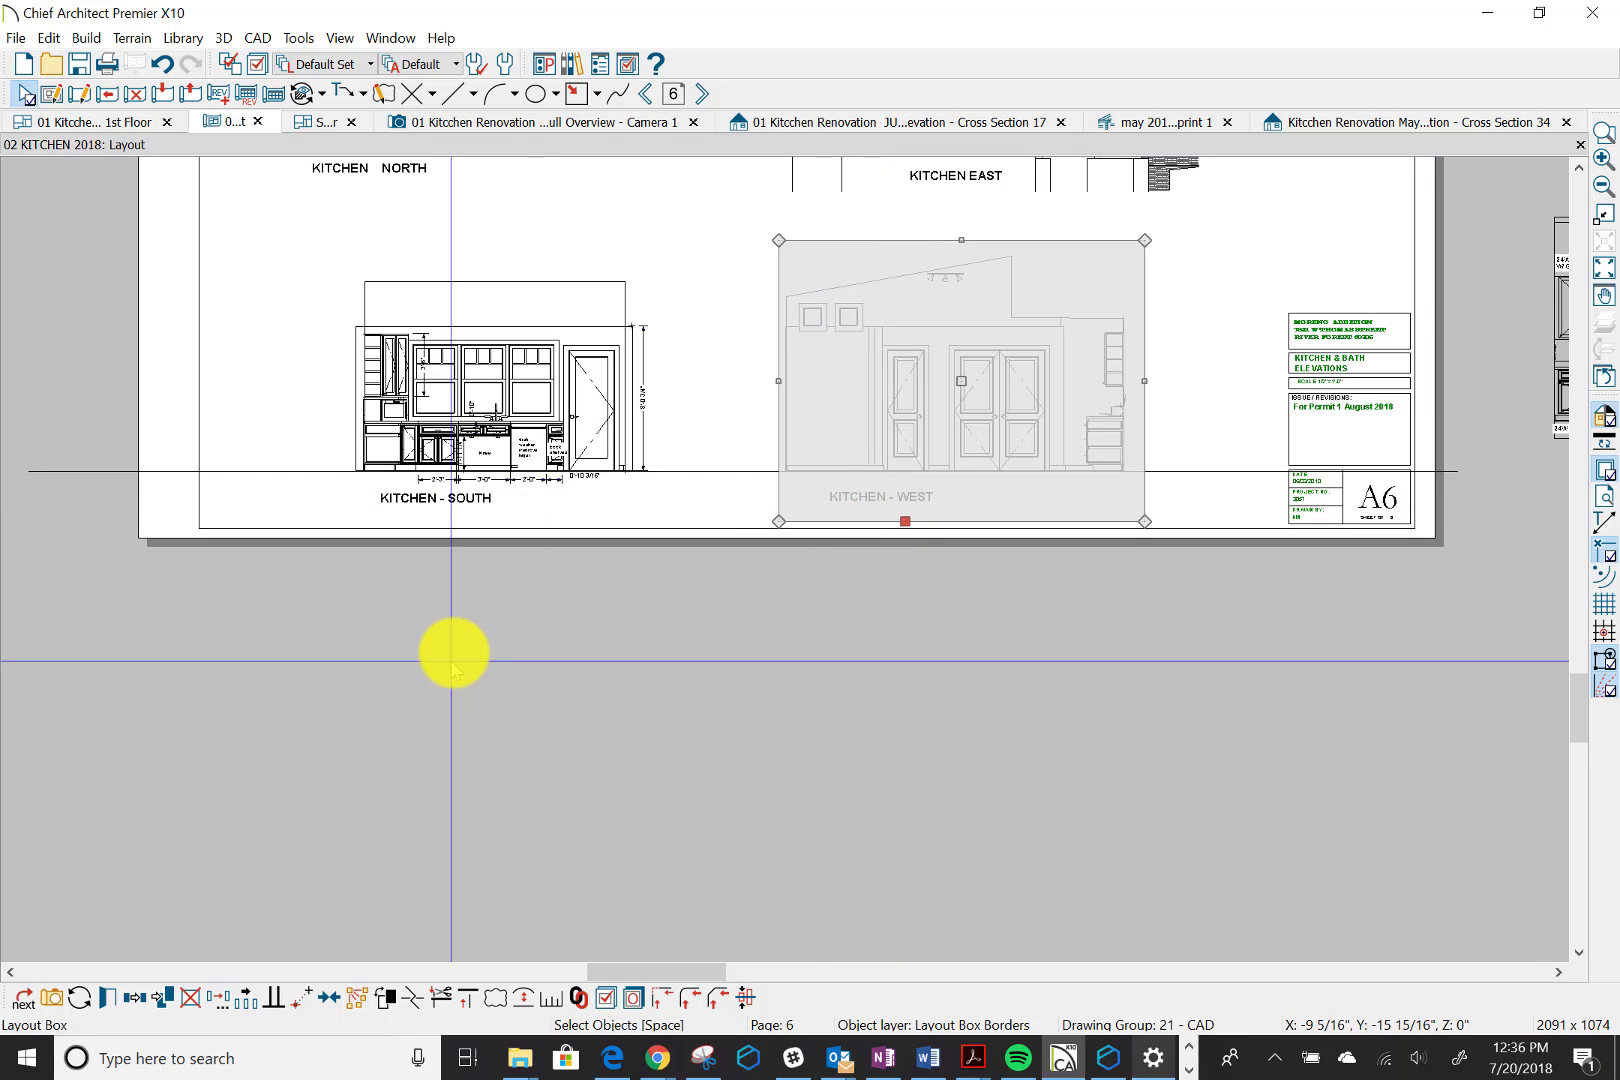
pyautogui.scroll(-3, 454, 664)
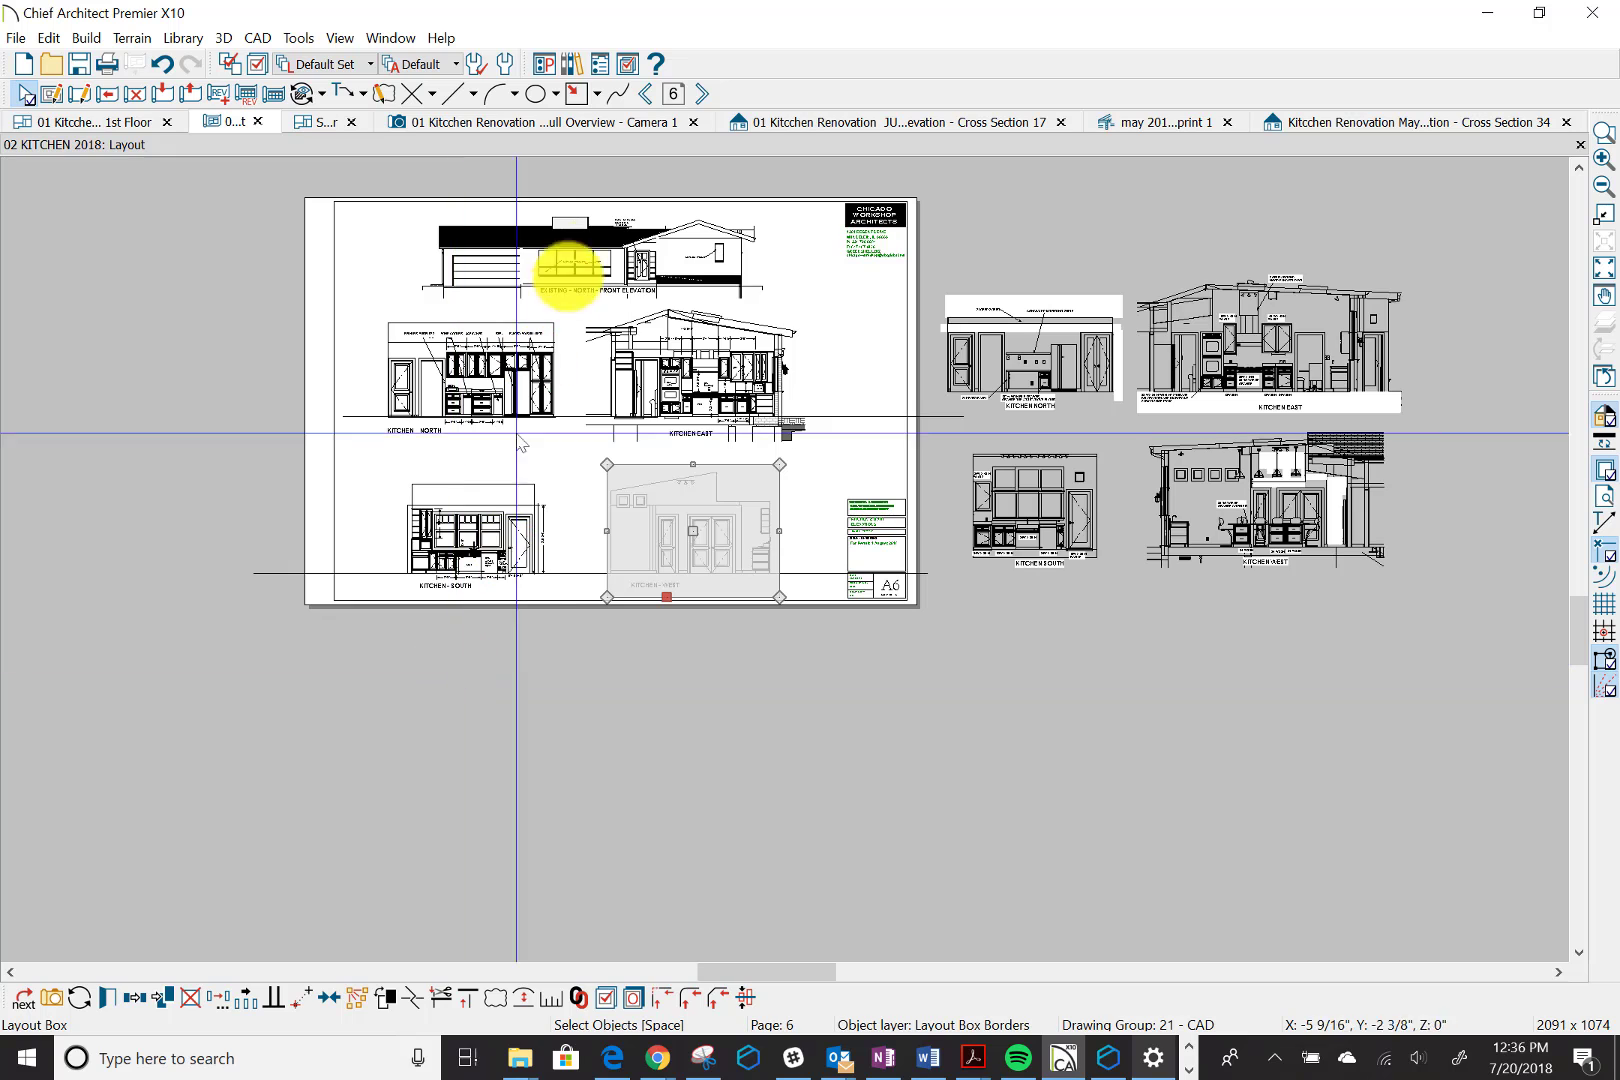
# Page back through the layout to sheet A2 and select each of its three exterior elevation layout boxes in turn
pyautogui.click(645, 94)
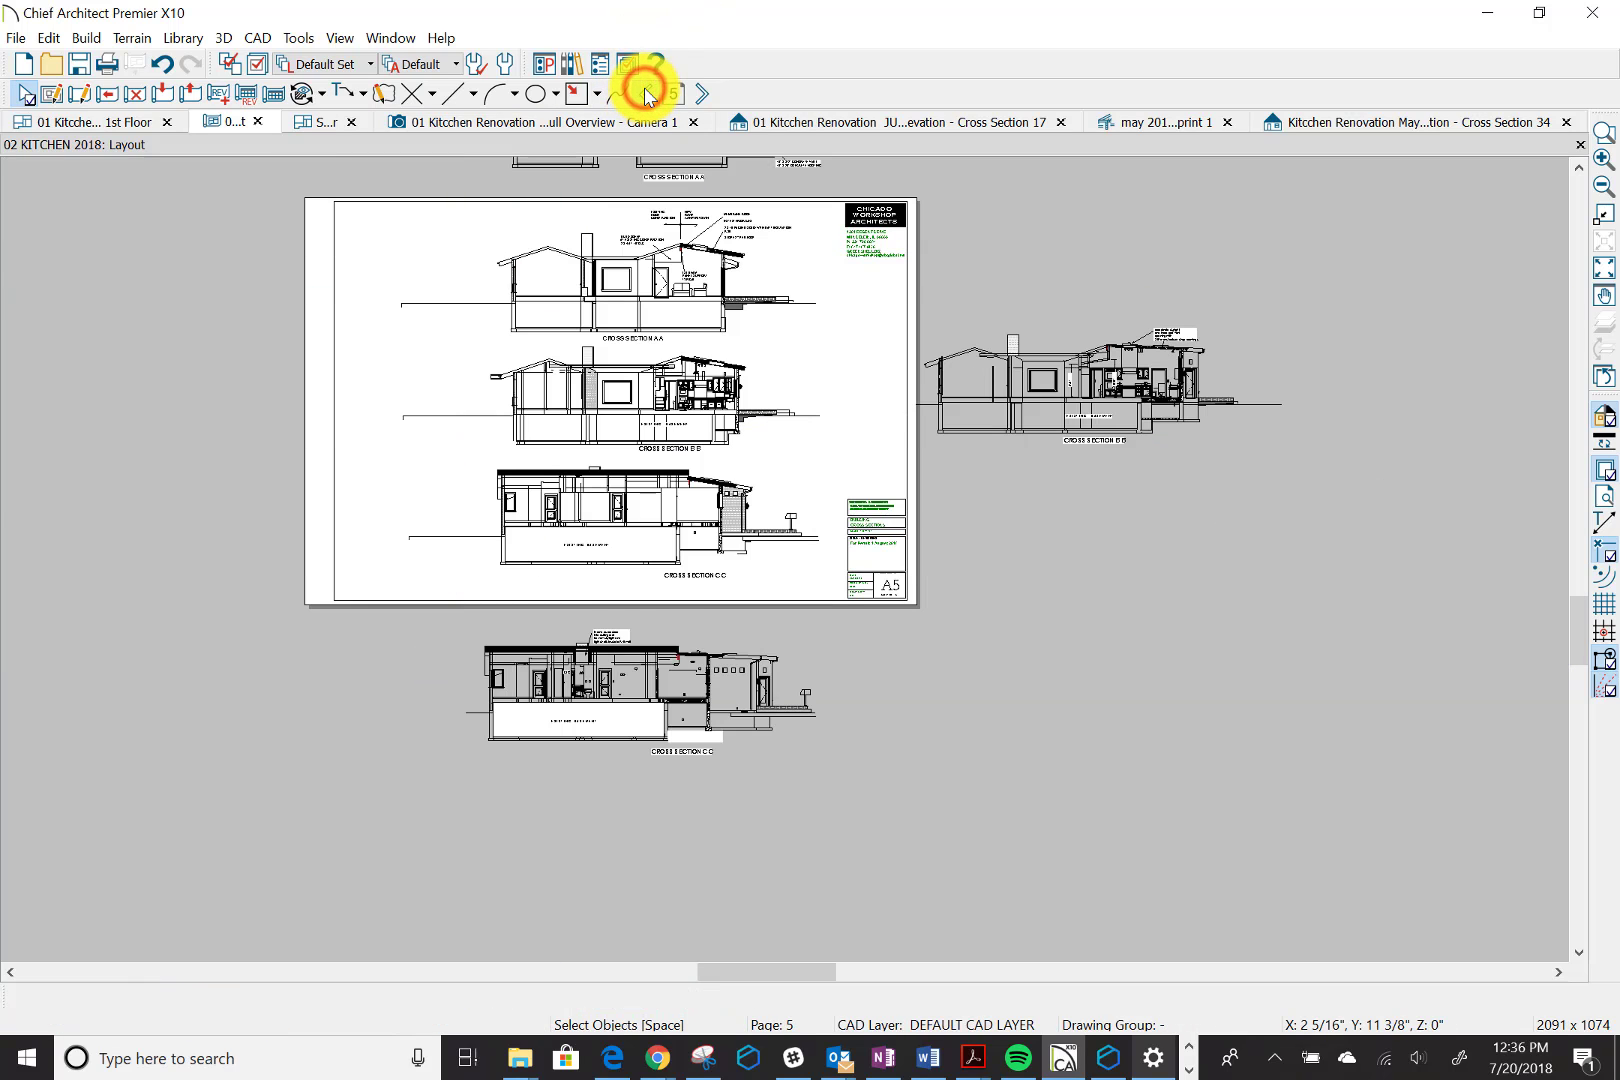
pyautogui.click(646, 95)
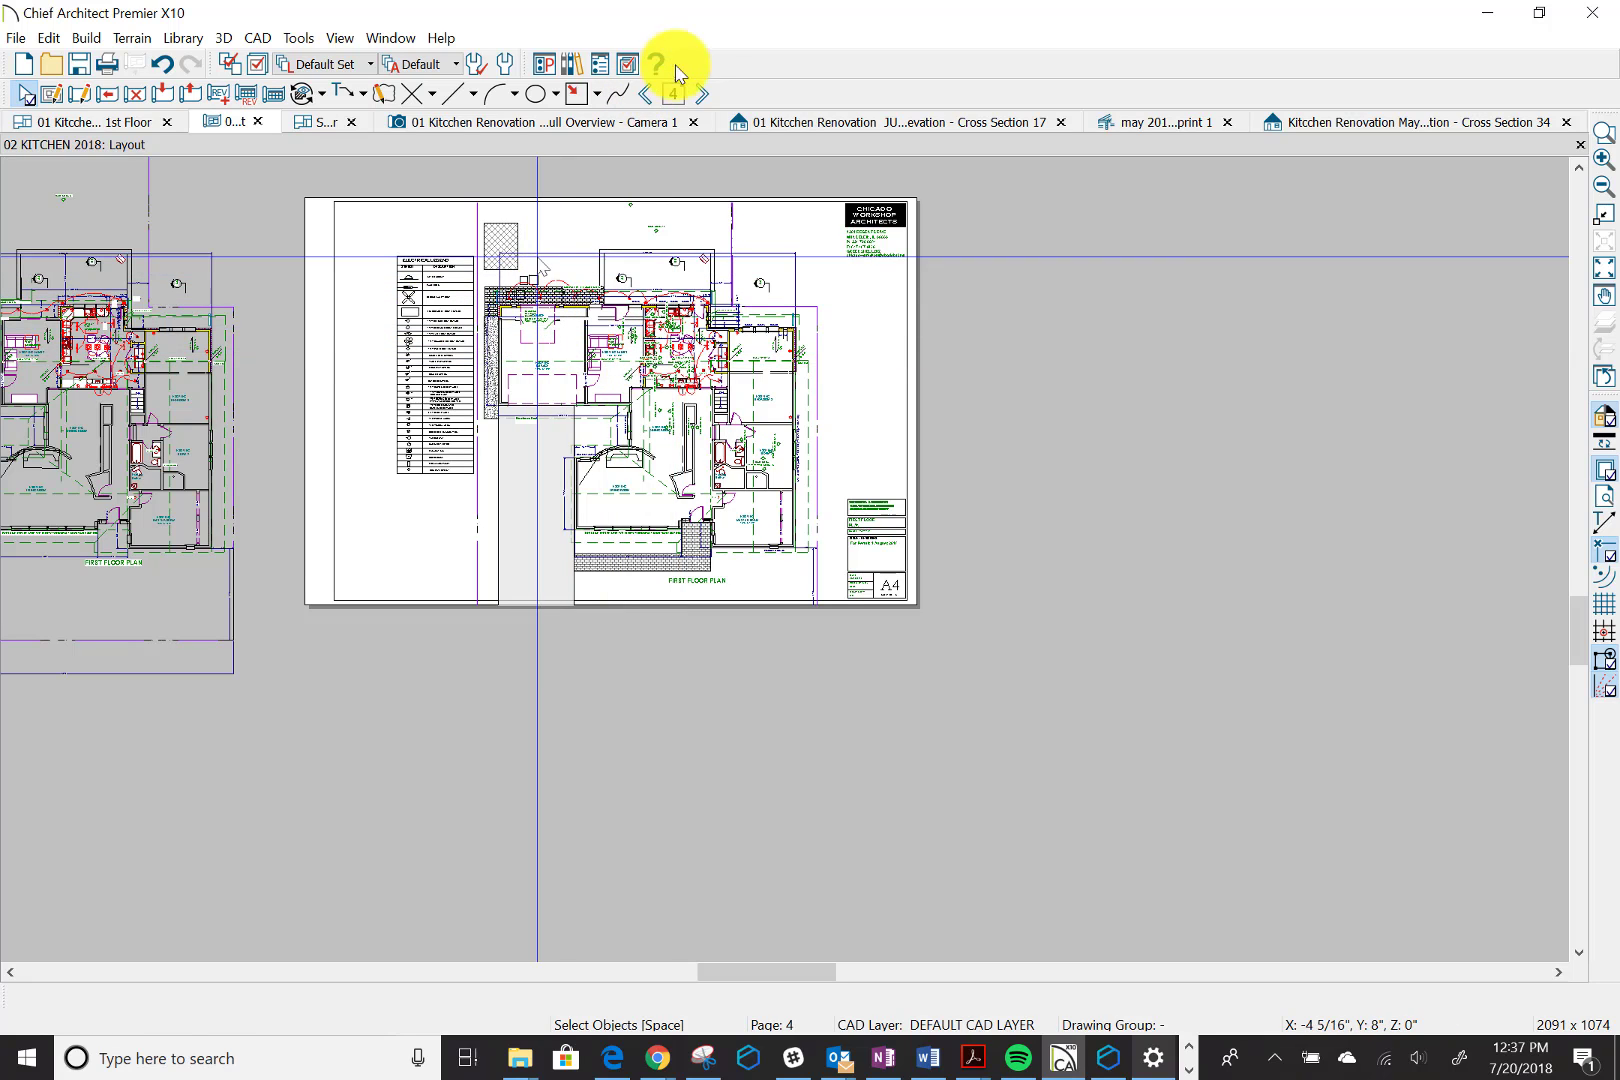
pyautogui.click(648, 93)
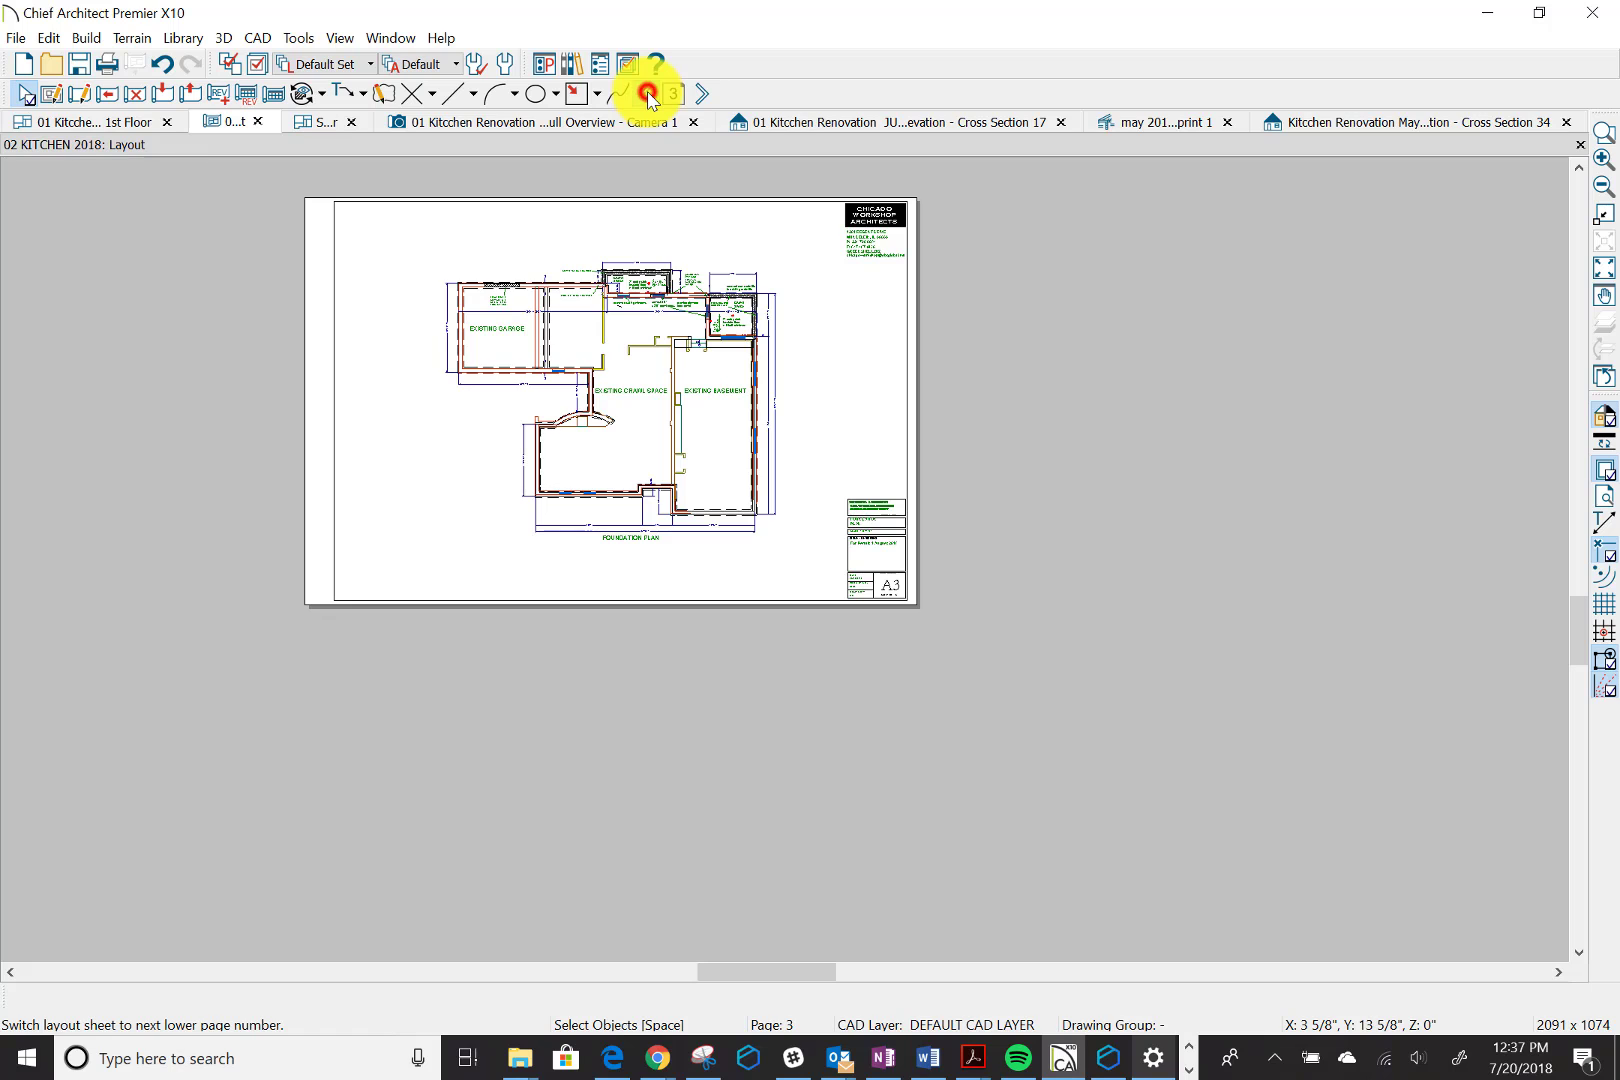
pyautogui.click(648, 93)
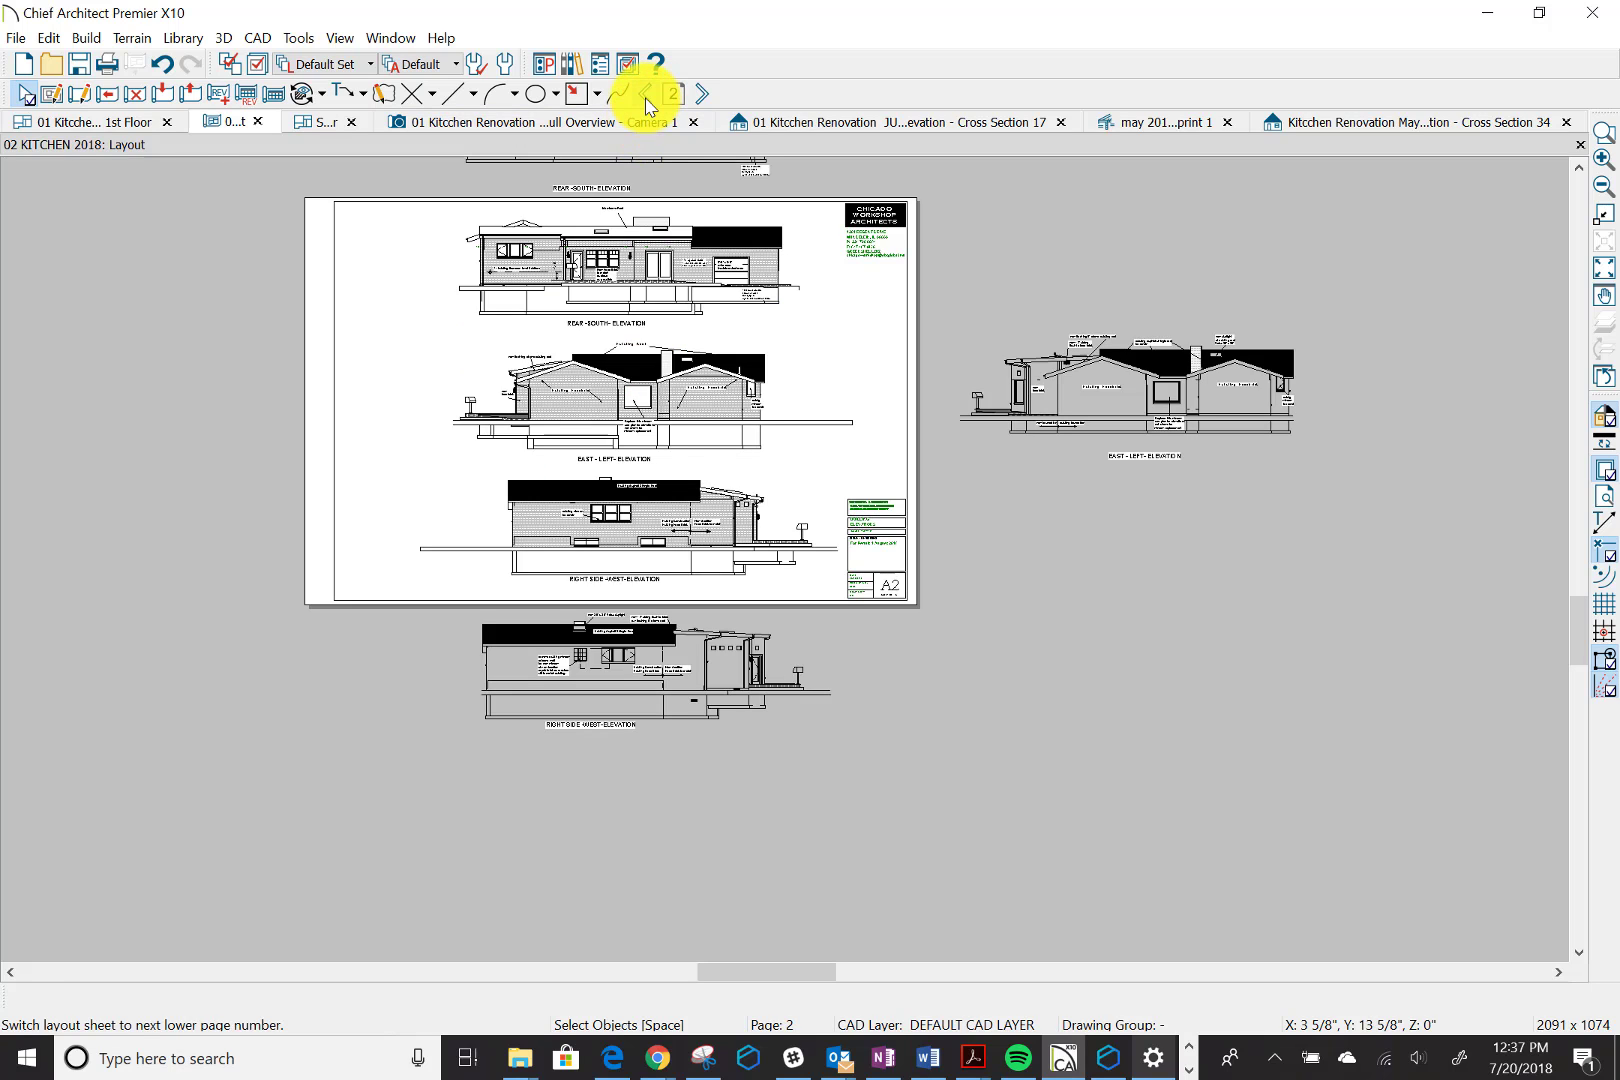
pyautogui.click(675, 256)
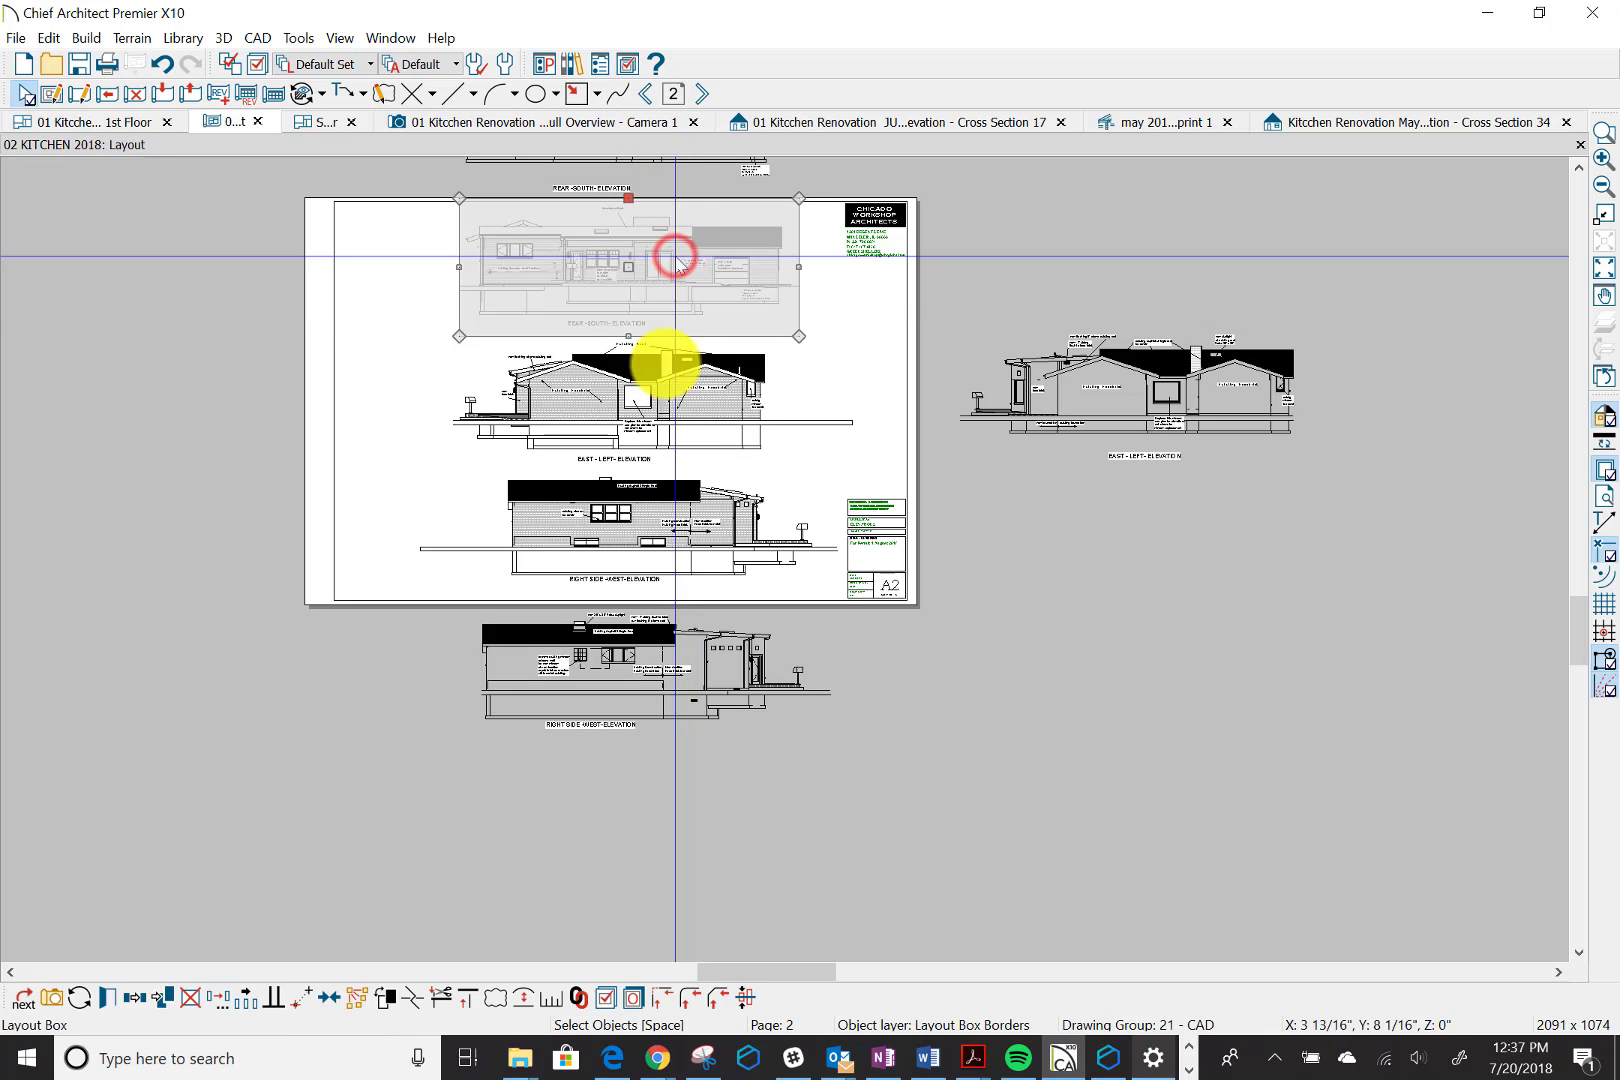
pyautogui.click(666, 427)
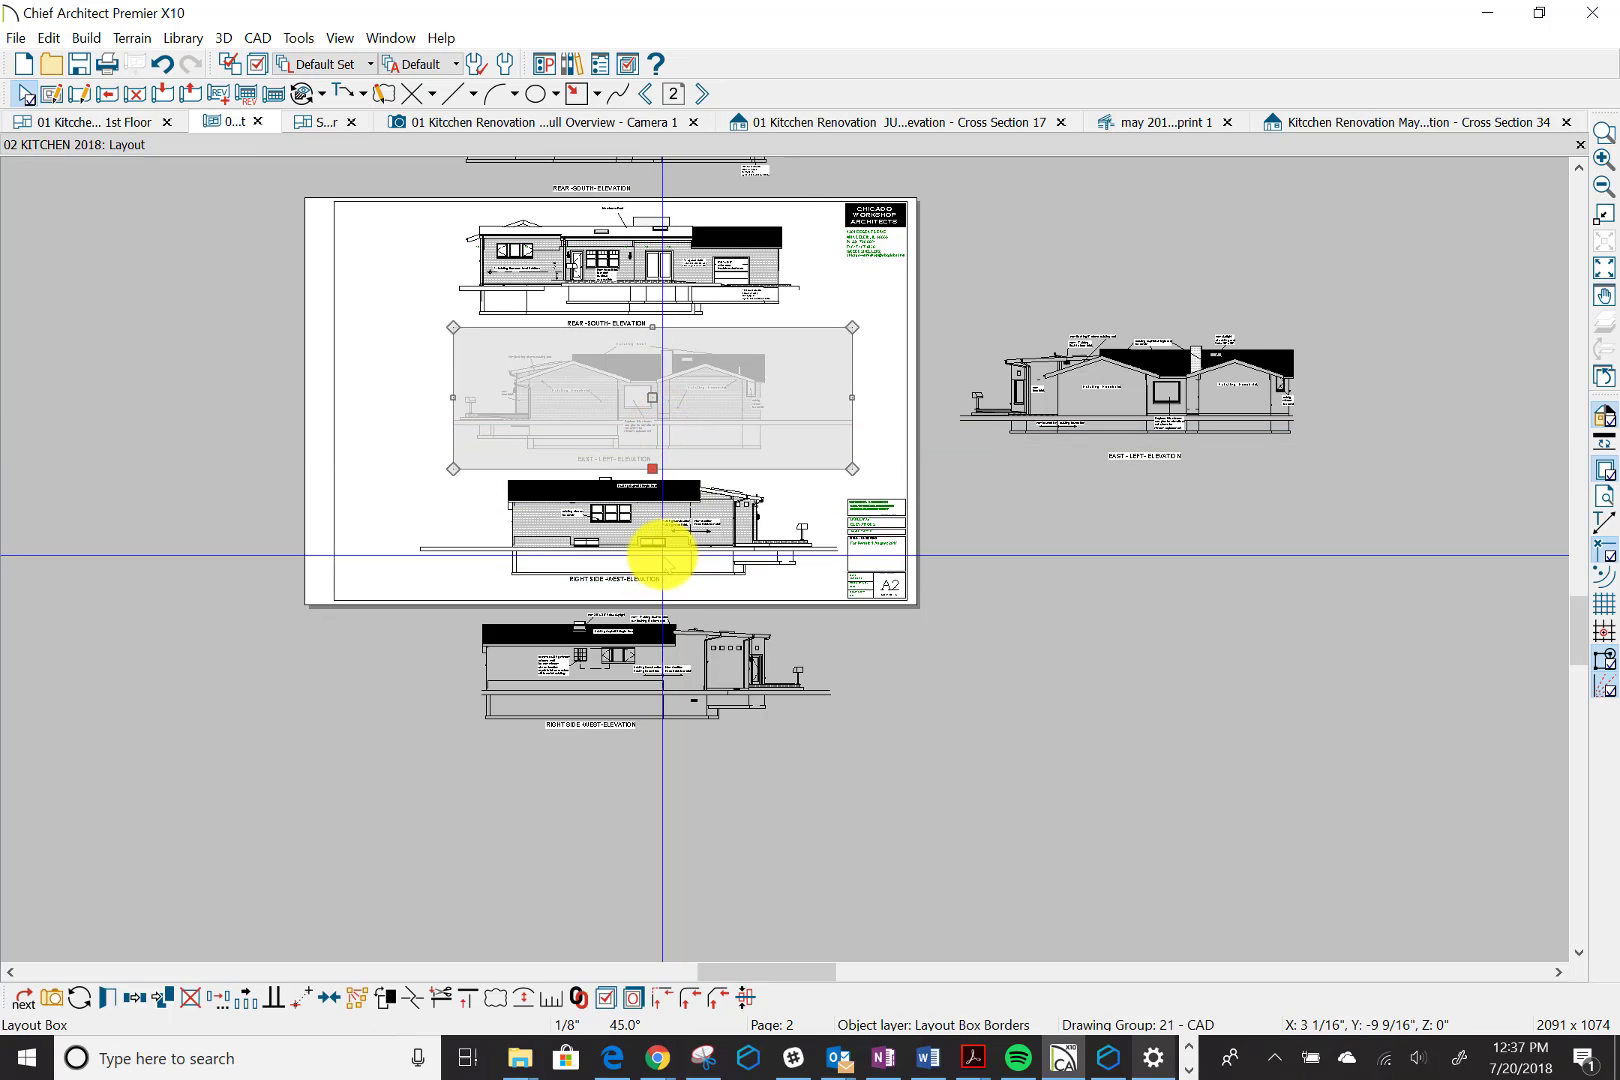
pyautogui.click(662, 554)
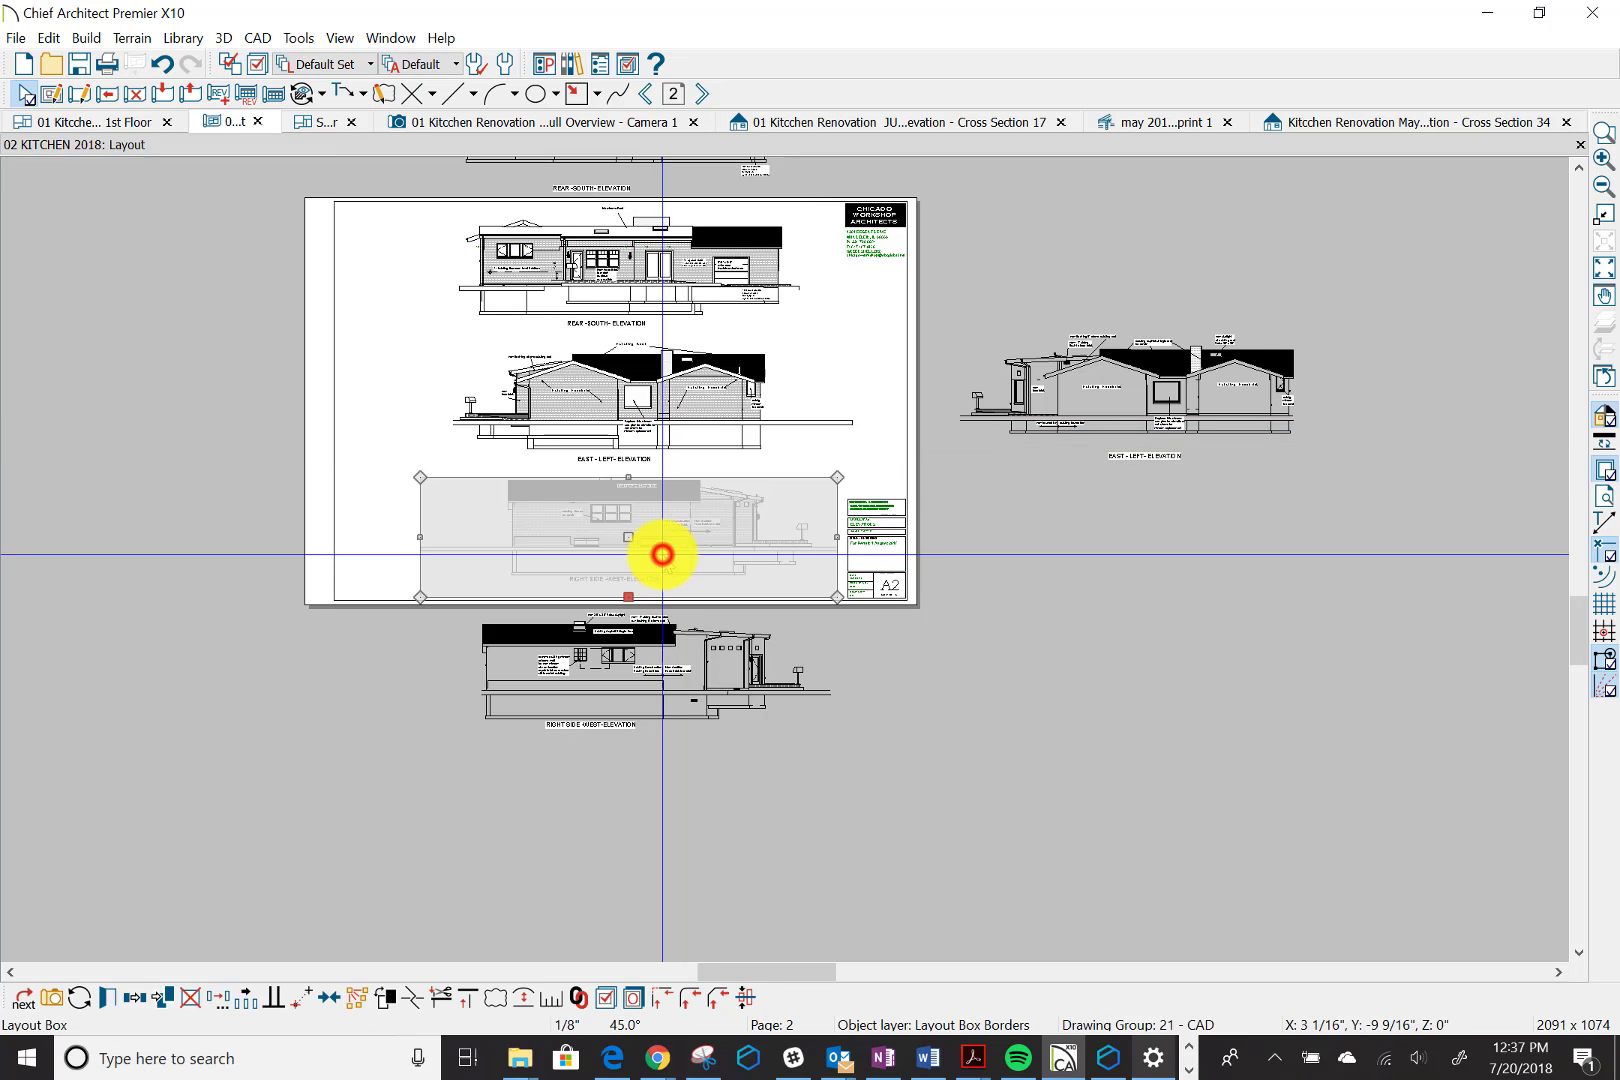
# Open the source cross section view of the right side west elevation from its layout box on sheet A2
pyautogui.click(805, 504)
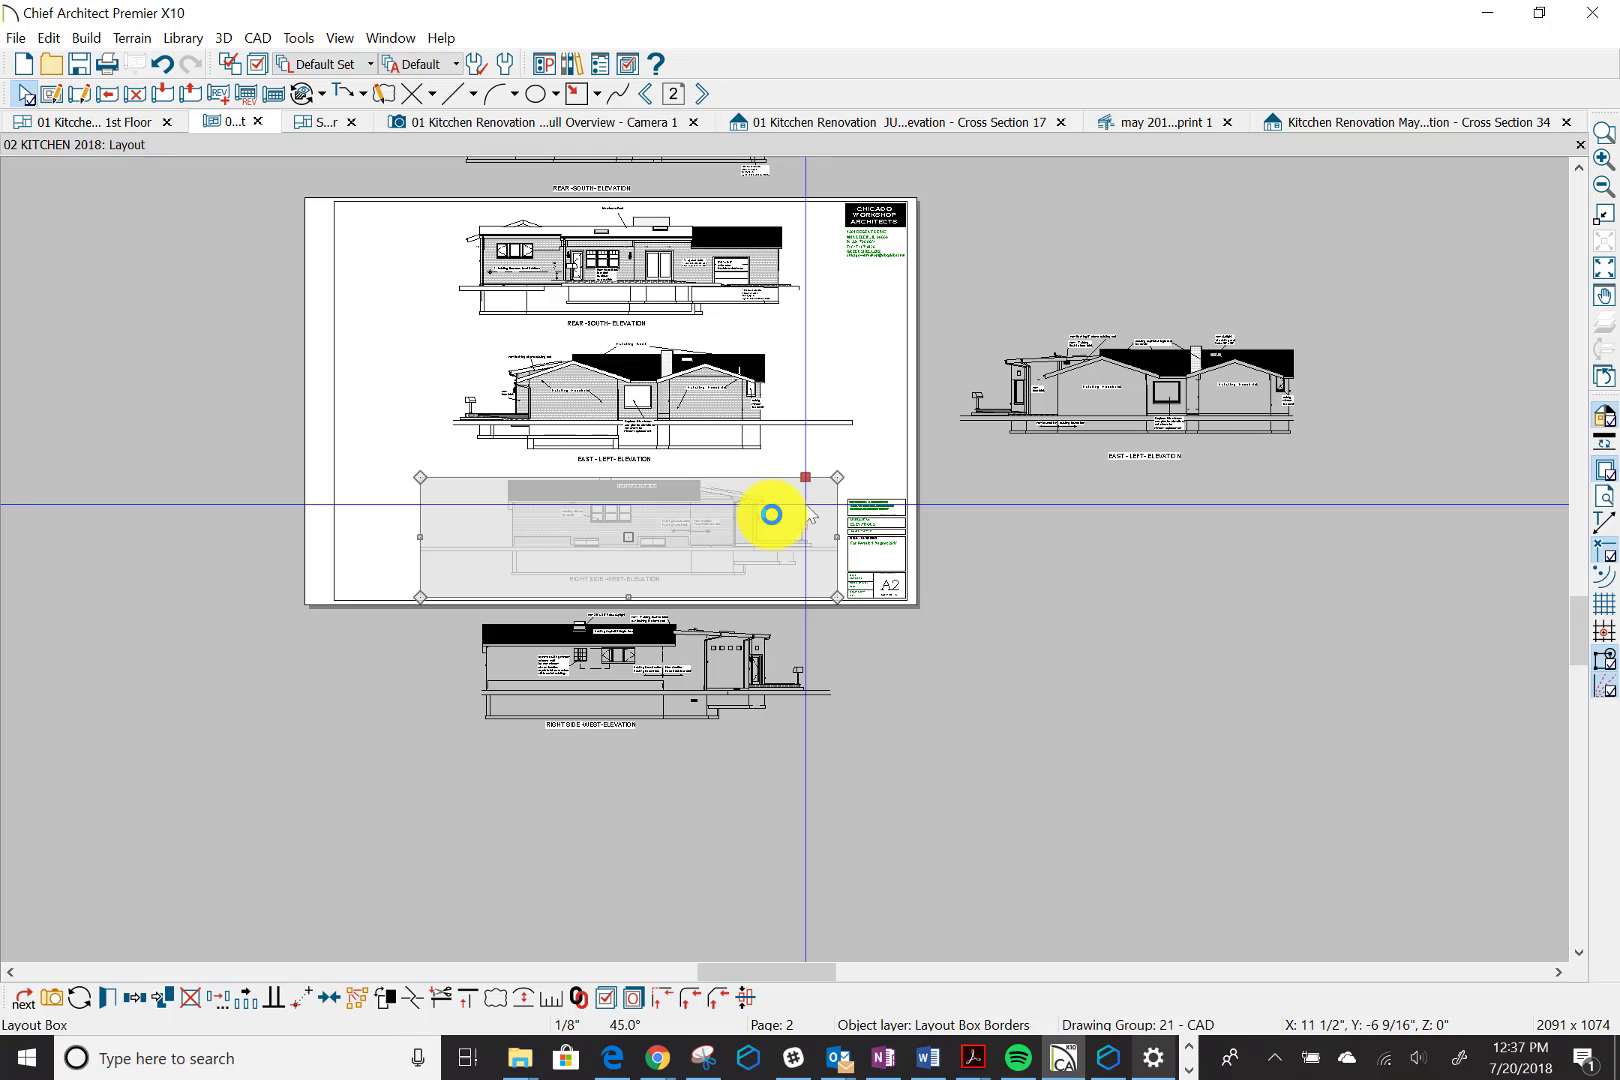
pyautogui.doubleClick(771, 514)
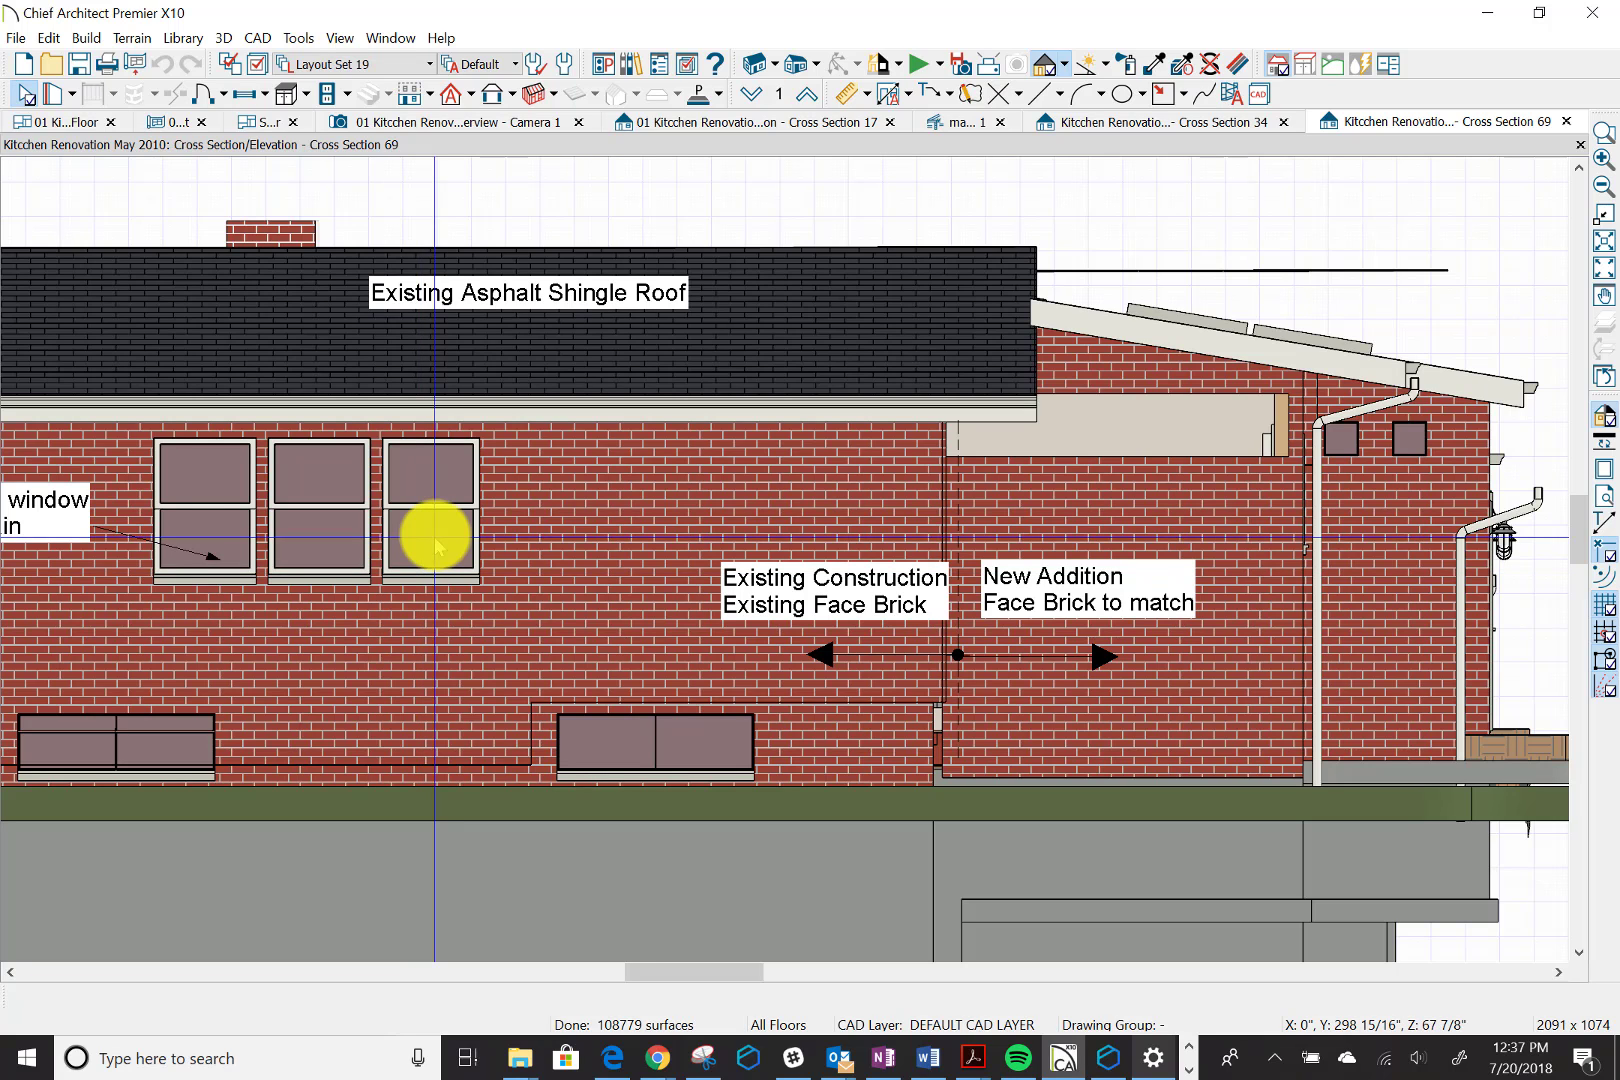
pyautogui.scroll(-1, 435, 540)
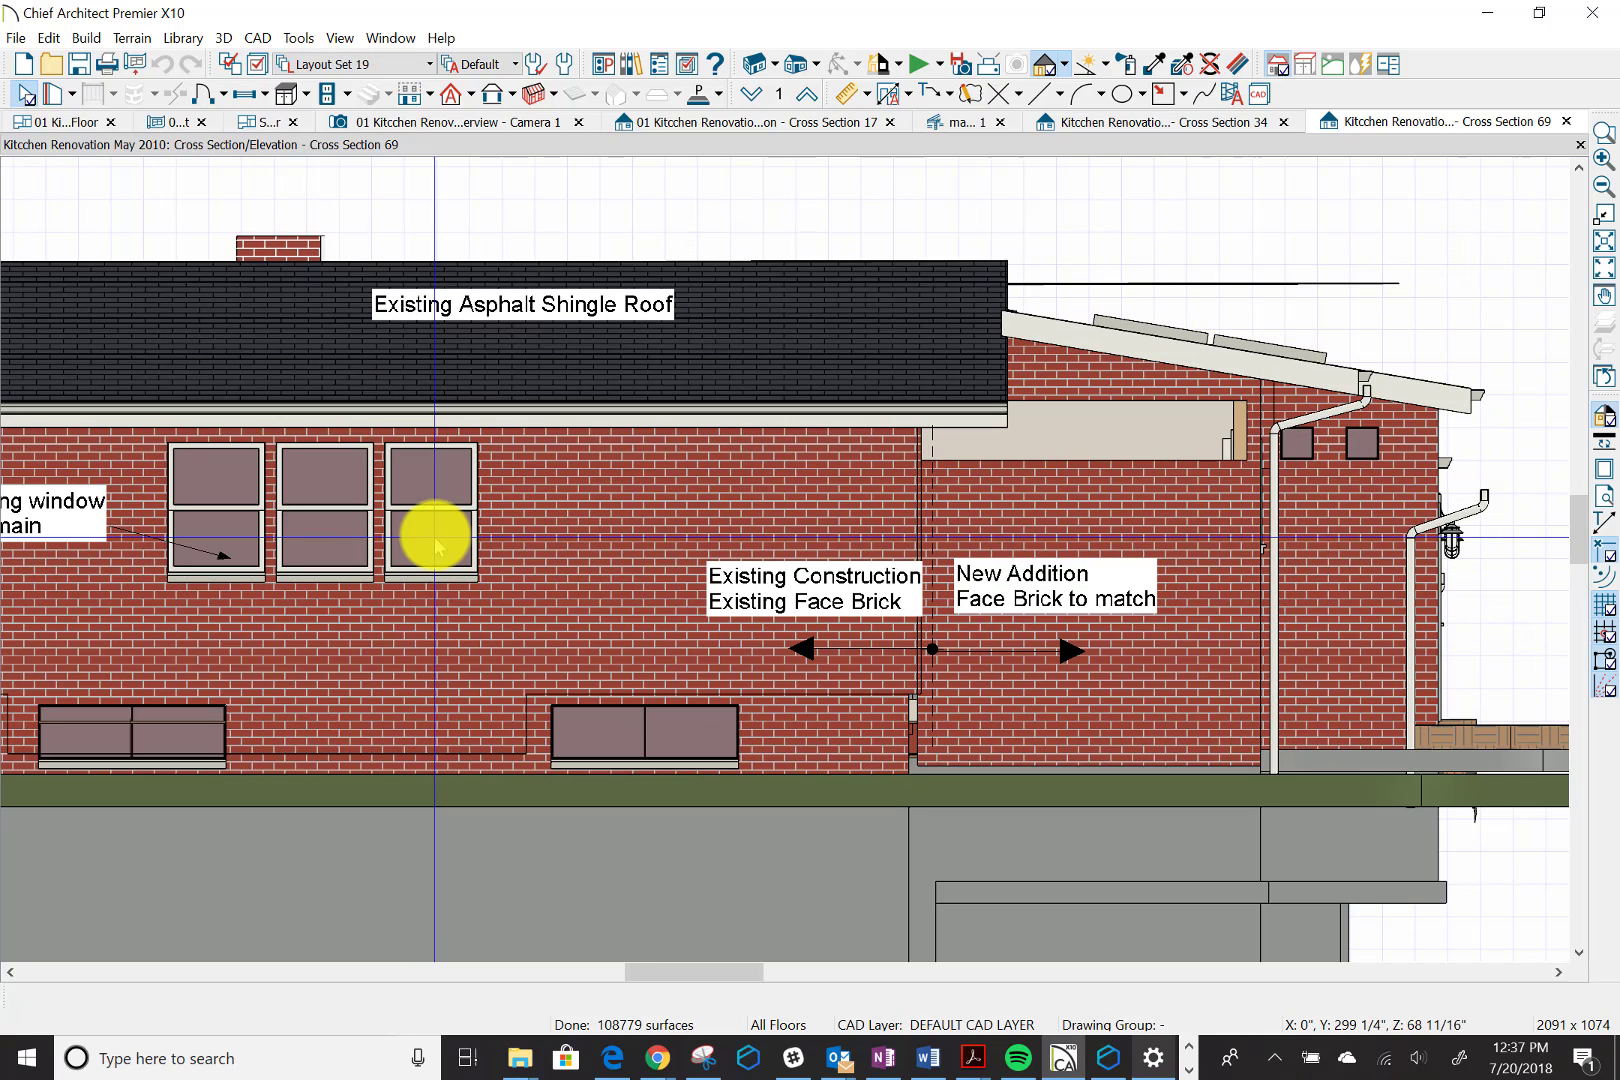
pyautogui.scroll(-1, 436, 543)
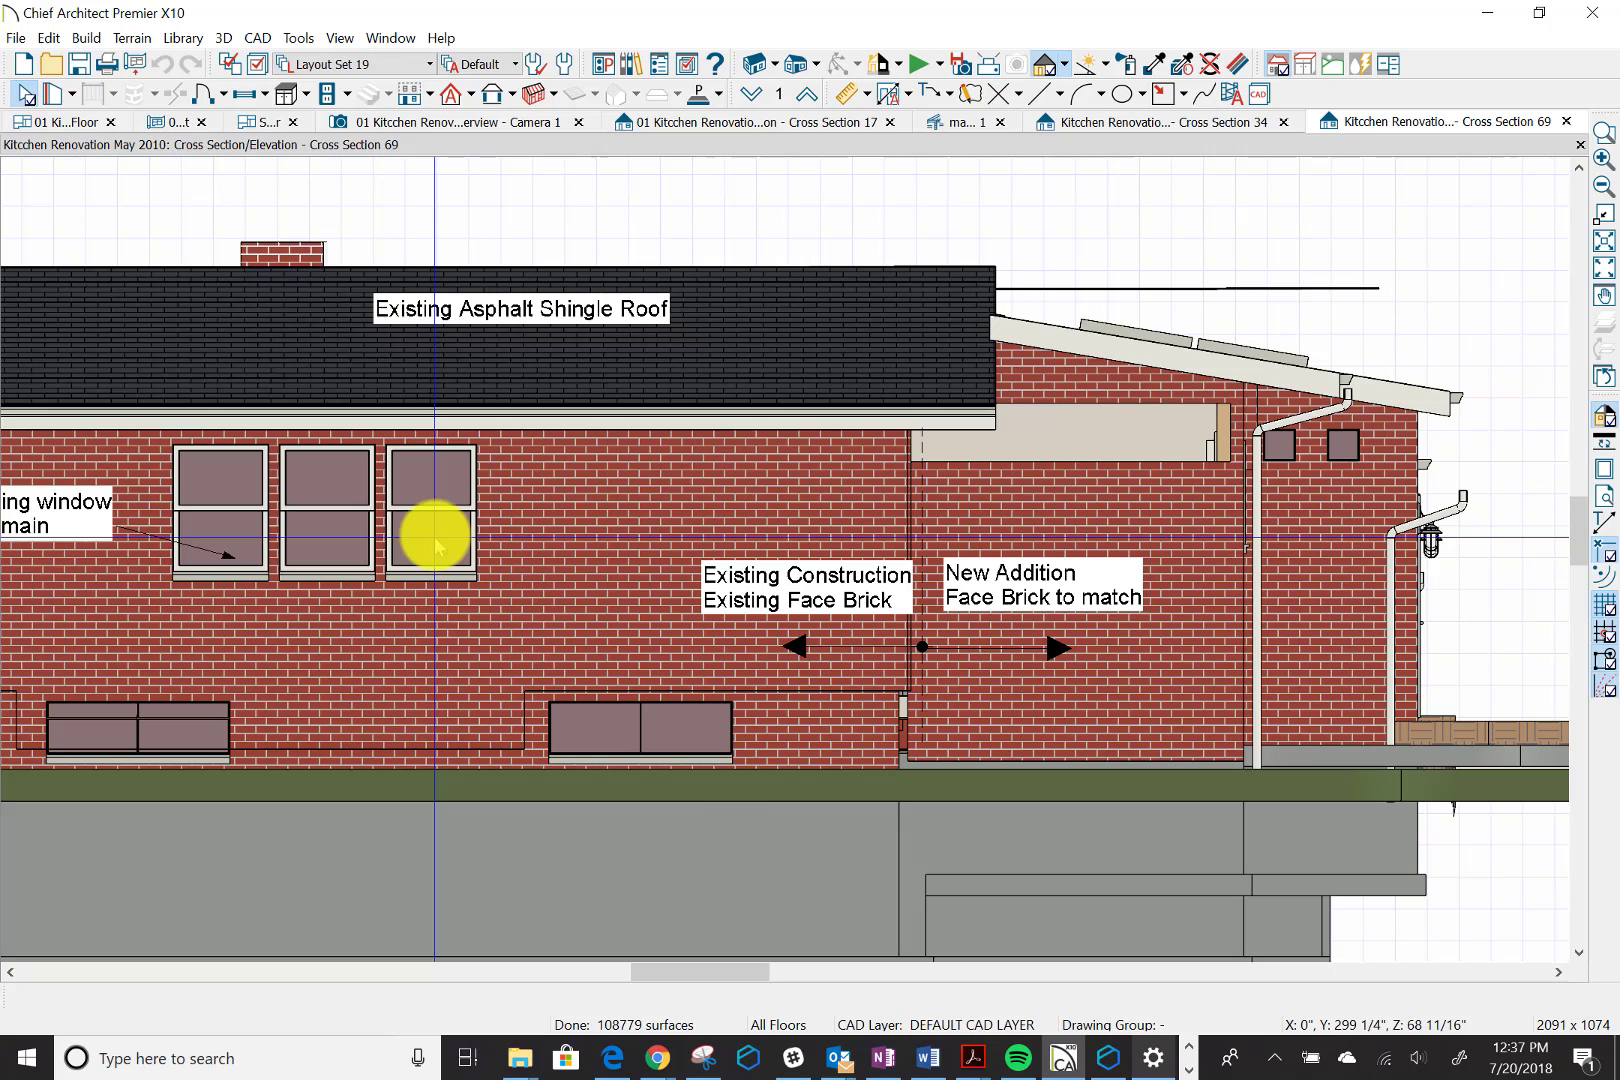
pyautogui.scroll(-5, 435, 540)
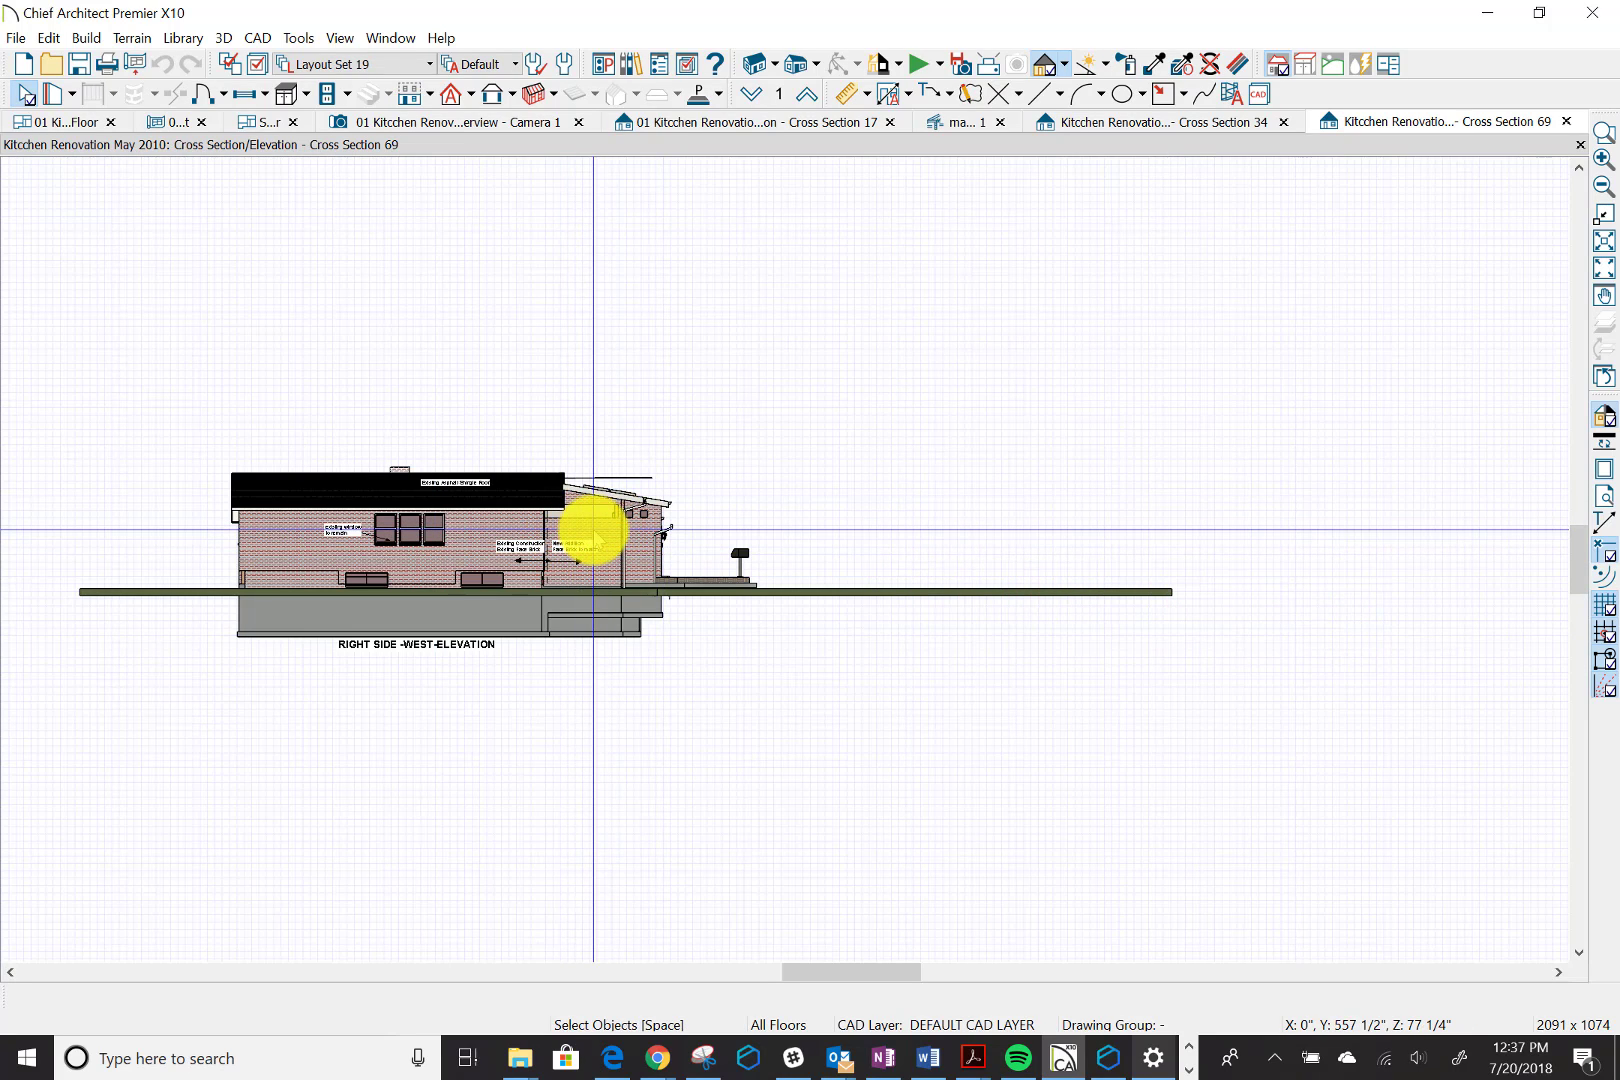
# Raise the outermost downspout fixture at the new addition's far end toward the sloped roof overhang
pyautogui.scroll(1, 593, 530)
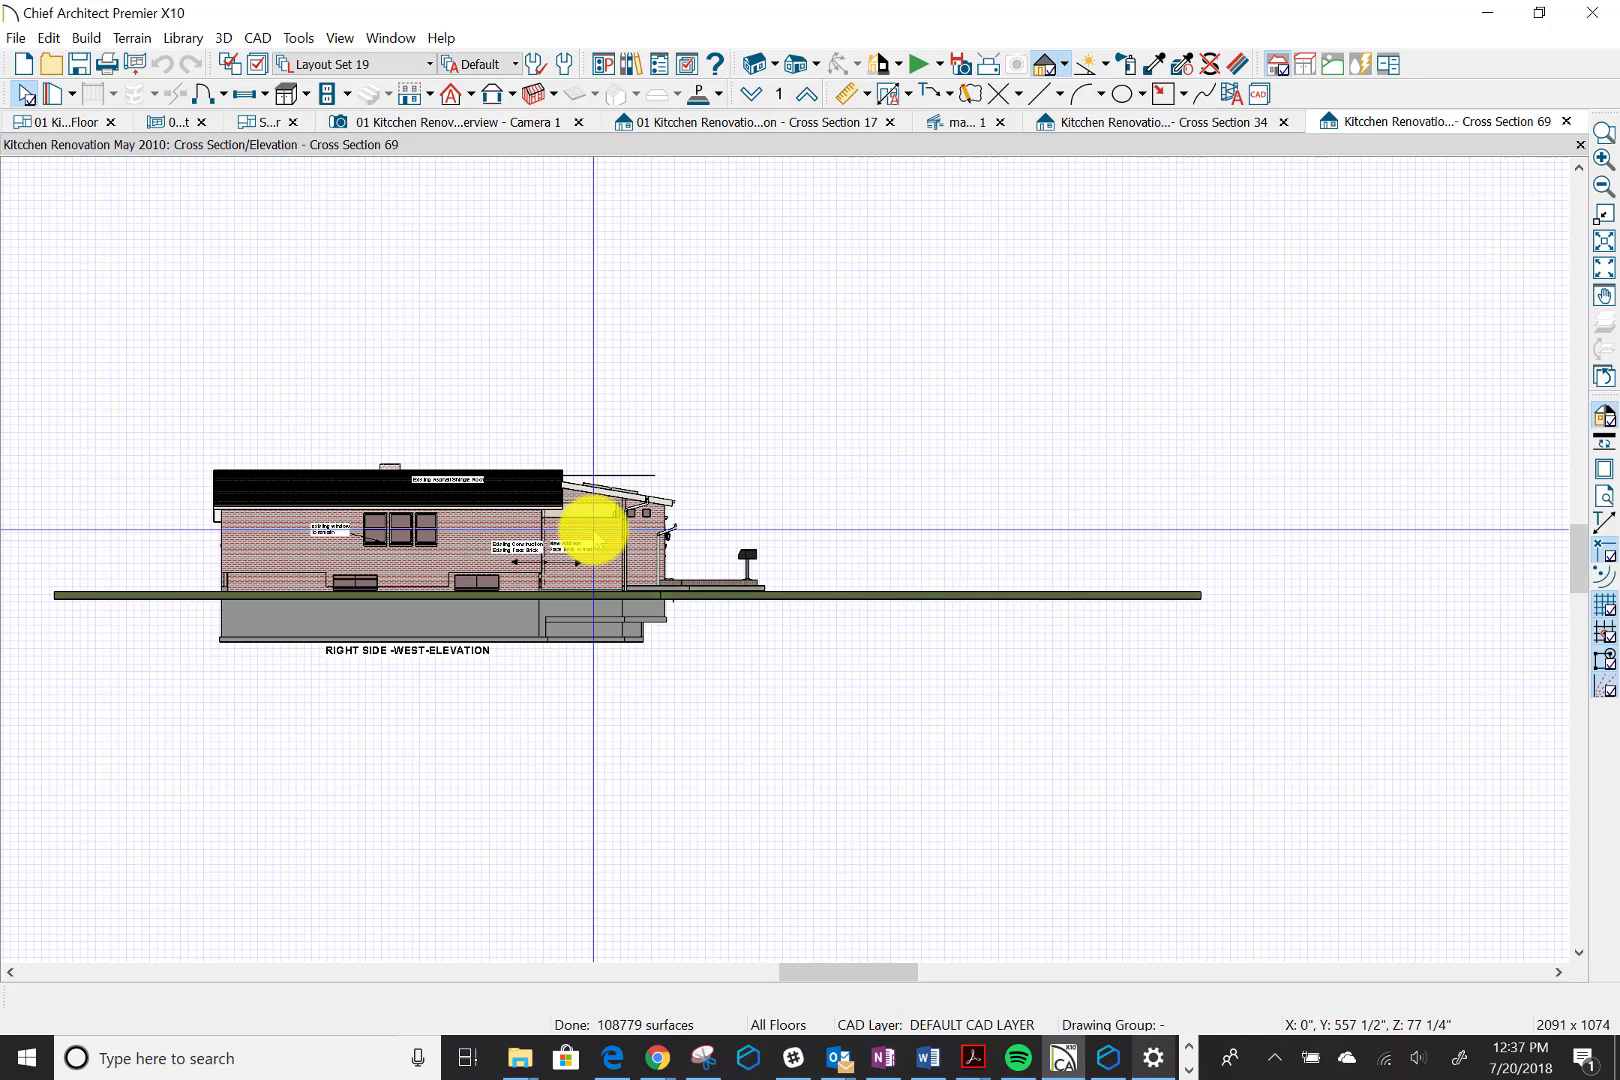
pyautogui.scroll(3, 593, 530)
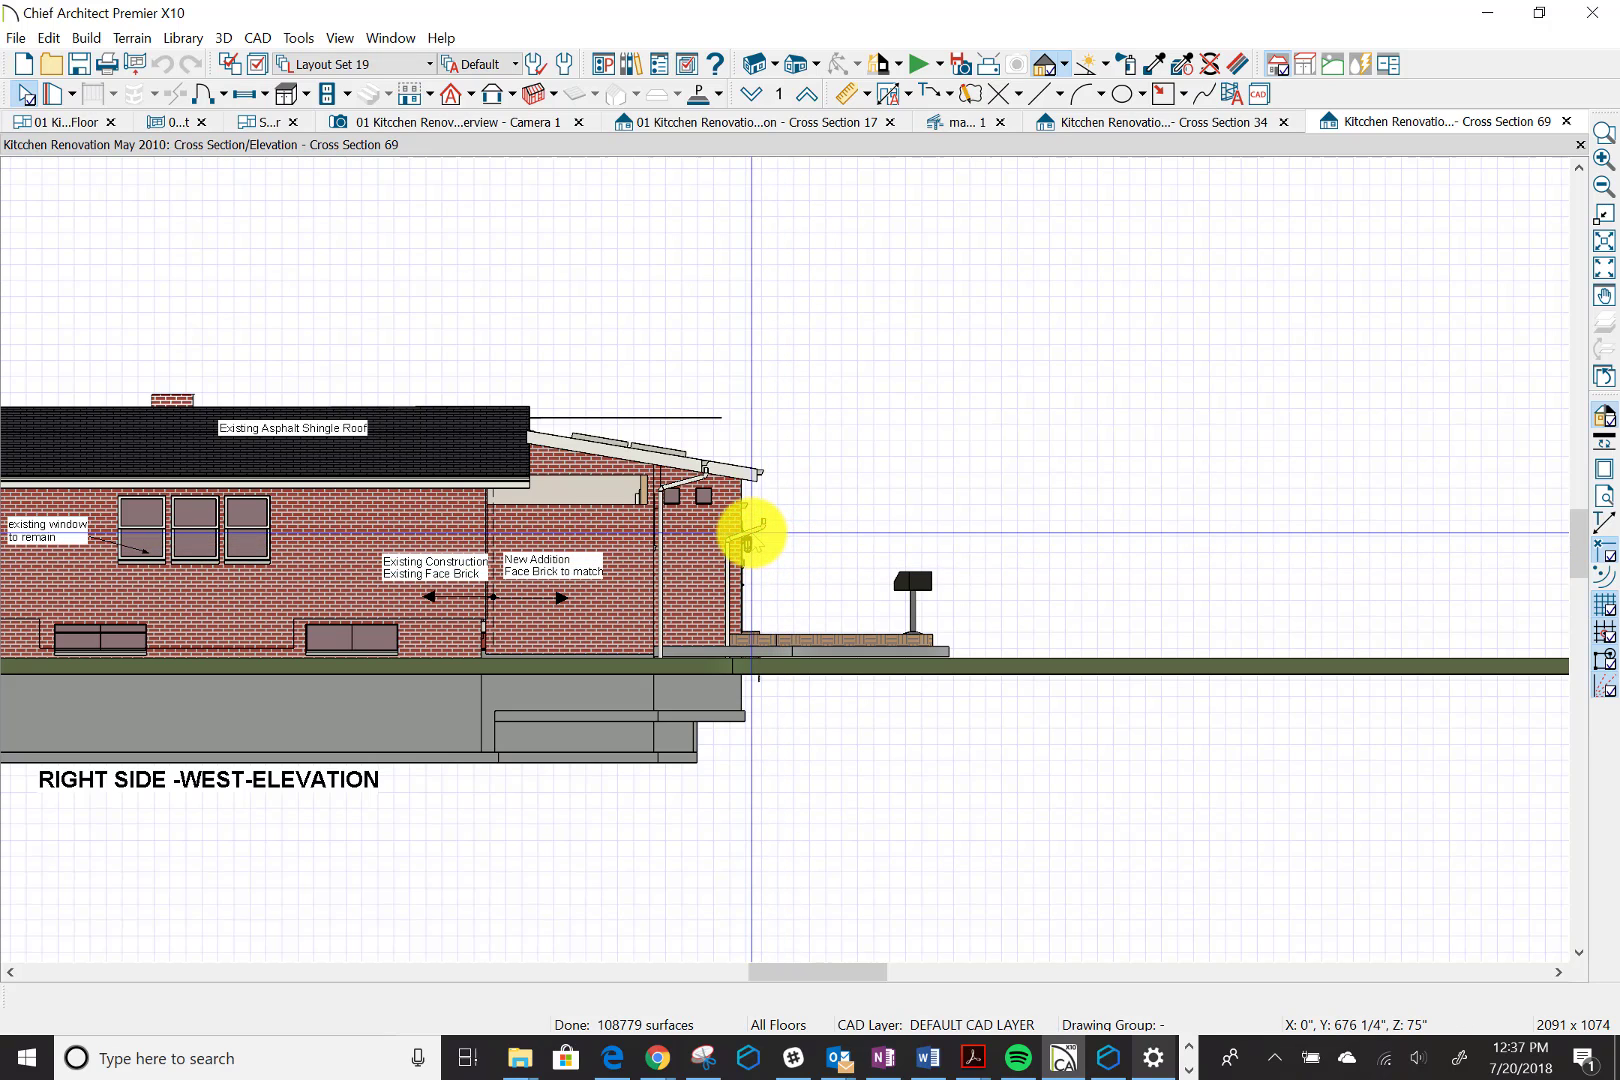
pyautogui.click(751, 533)
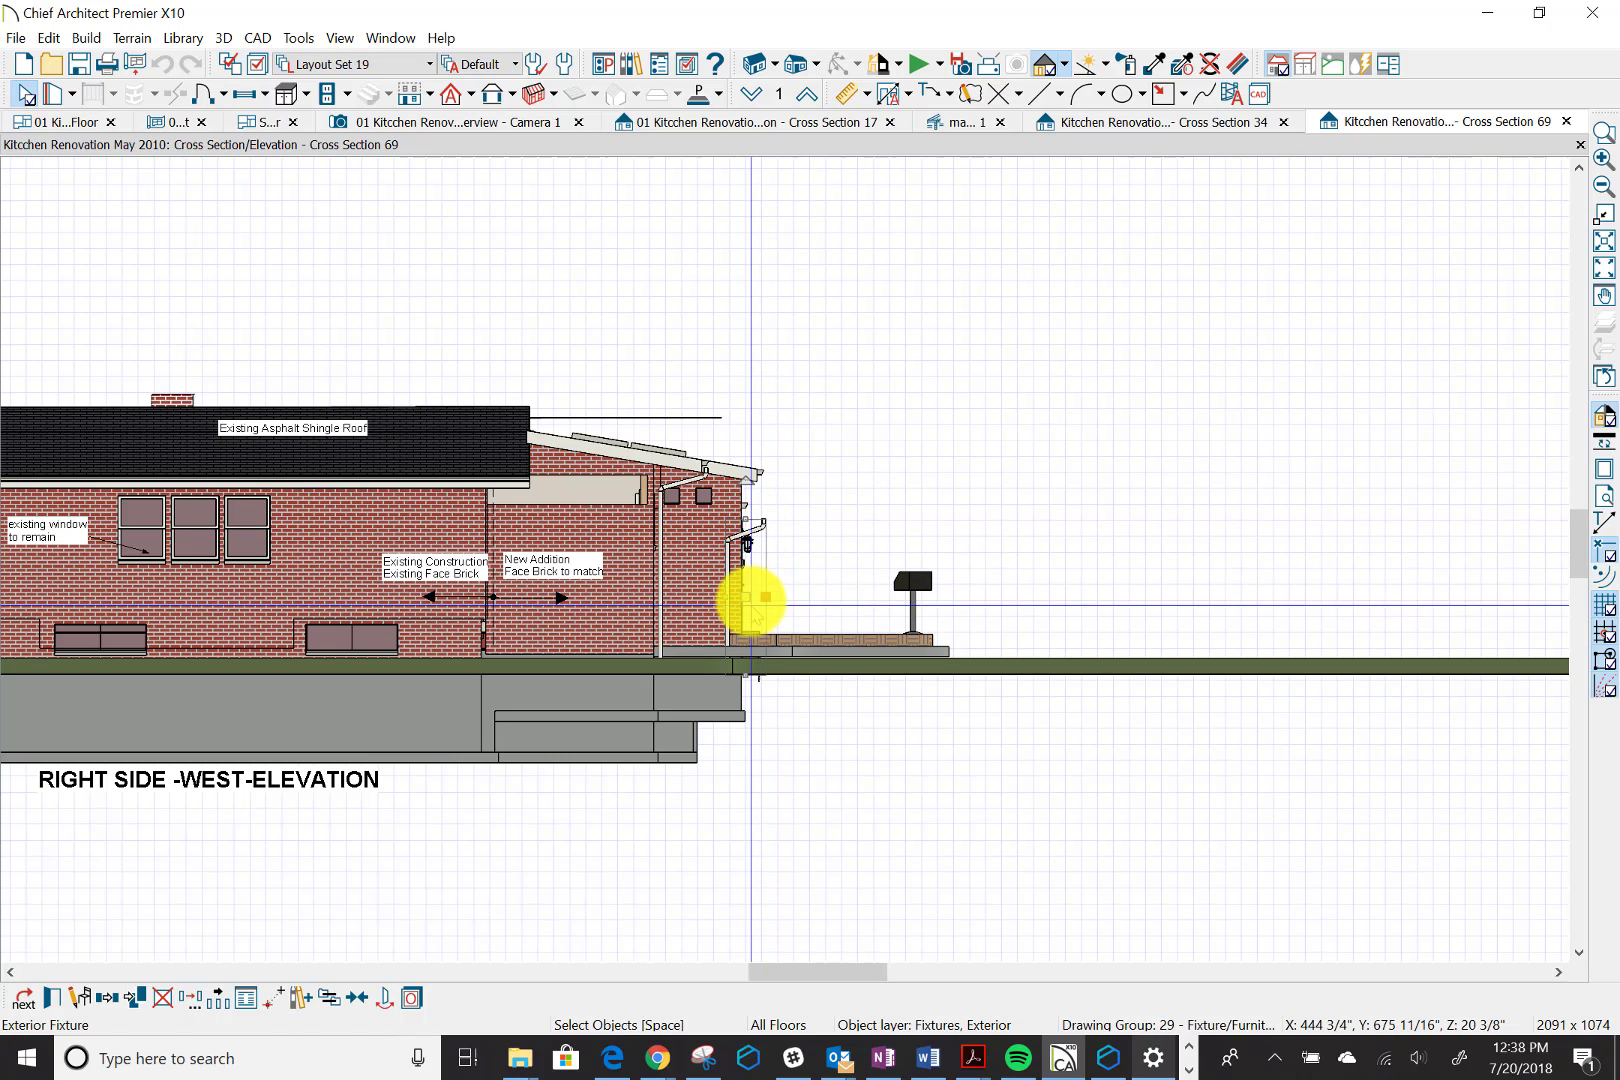
pyautogui.moveTo(750, 598); pyautogui.dragTo(752, 532)
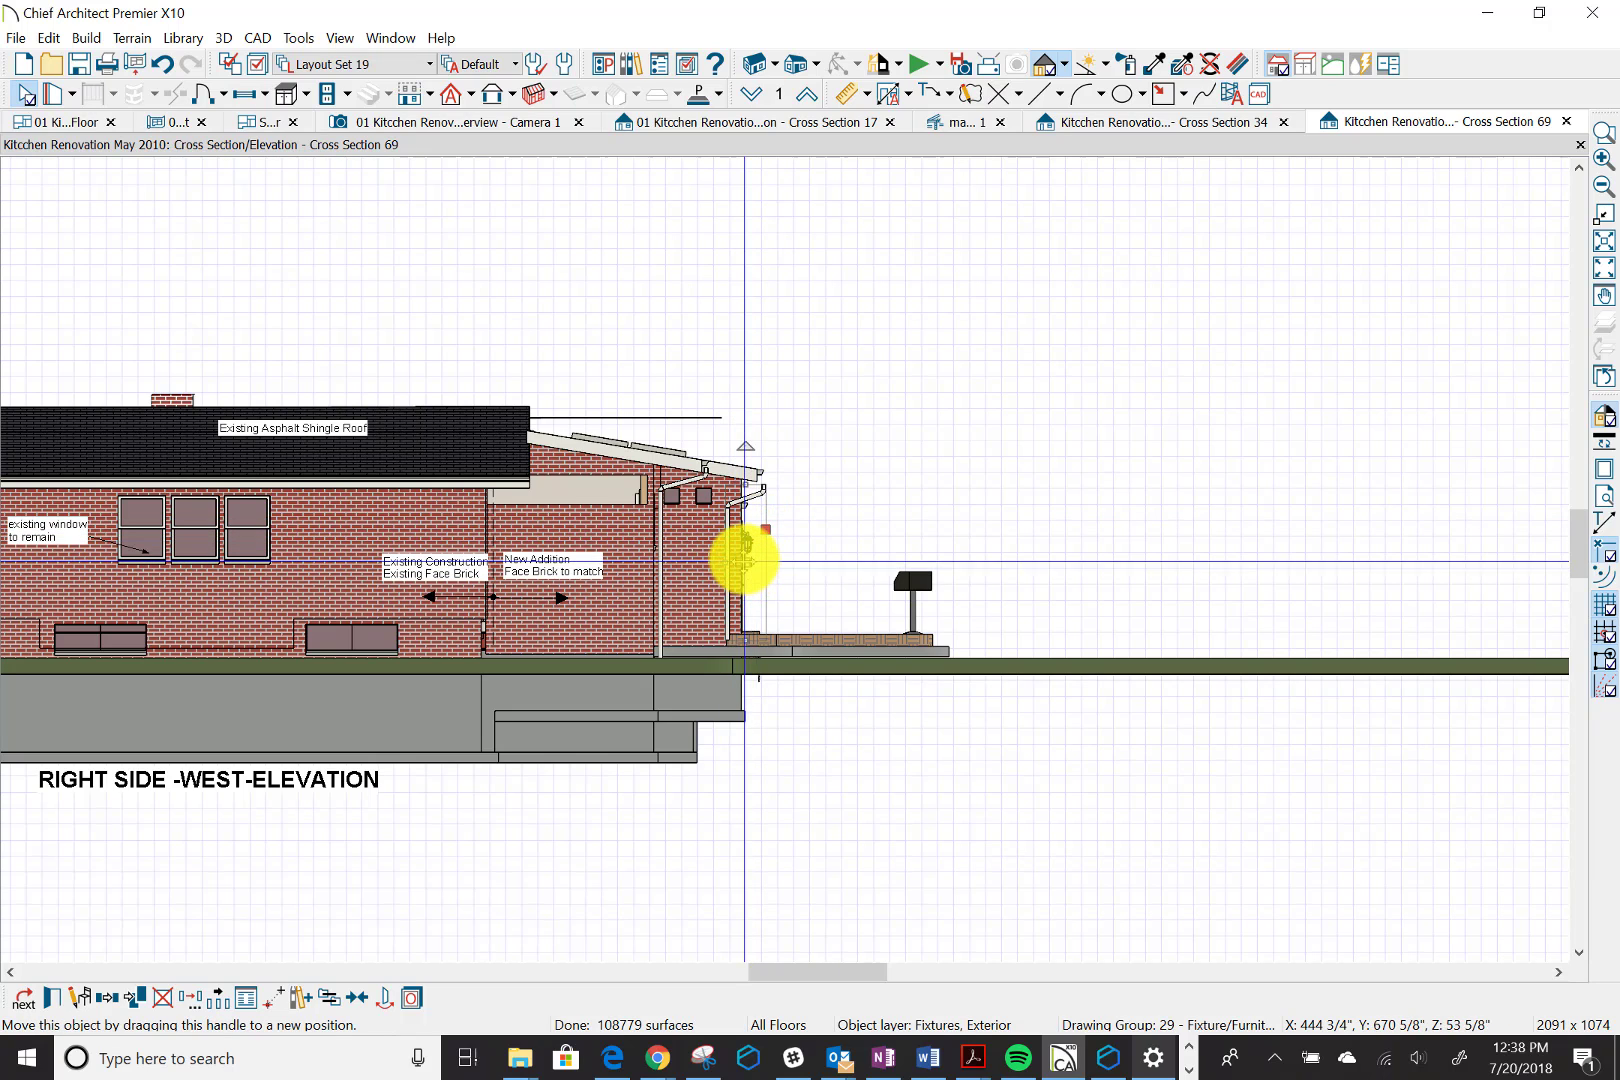
# Shift the outermost downspout at the new addition's end so its outlet lines up with the gutter at the sloped roof's edge
pyautogui.moveTo(742, 558); pyautogui.dragTo(741, 552)
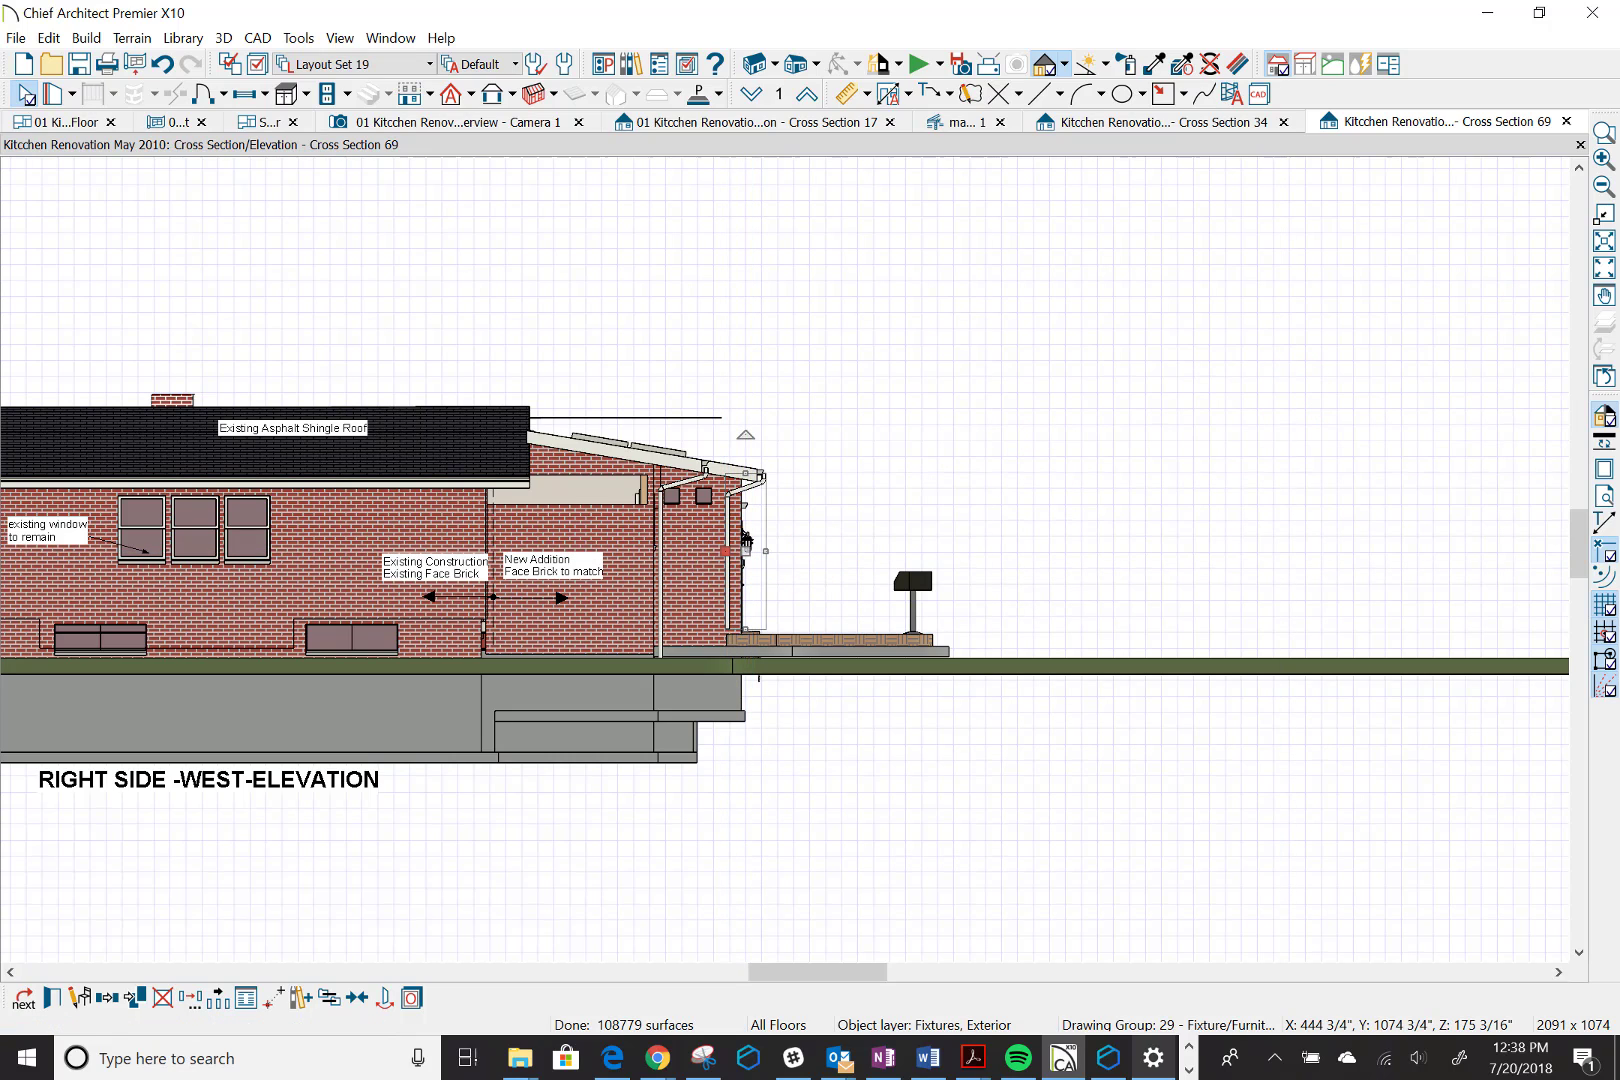
pyautogui.click(1601, 131)
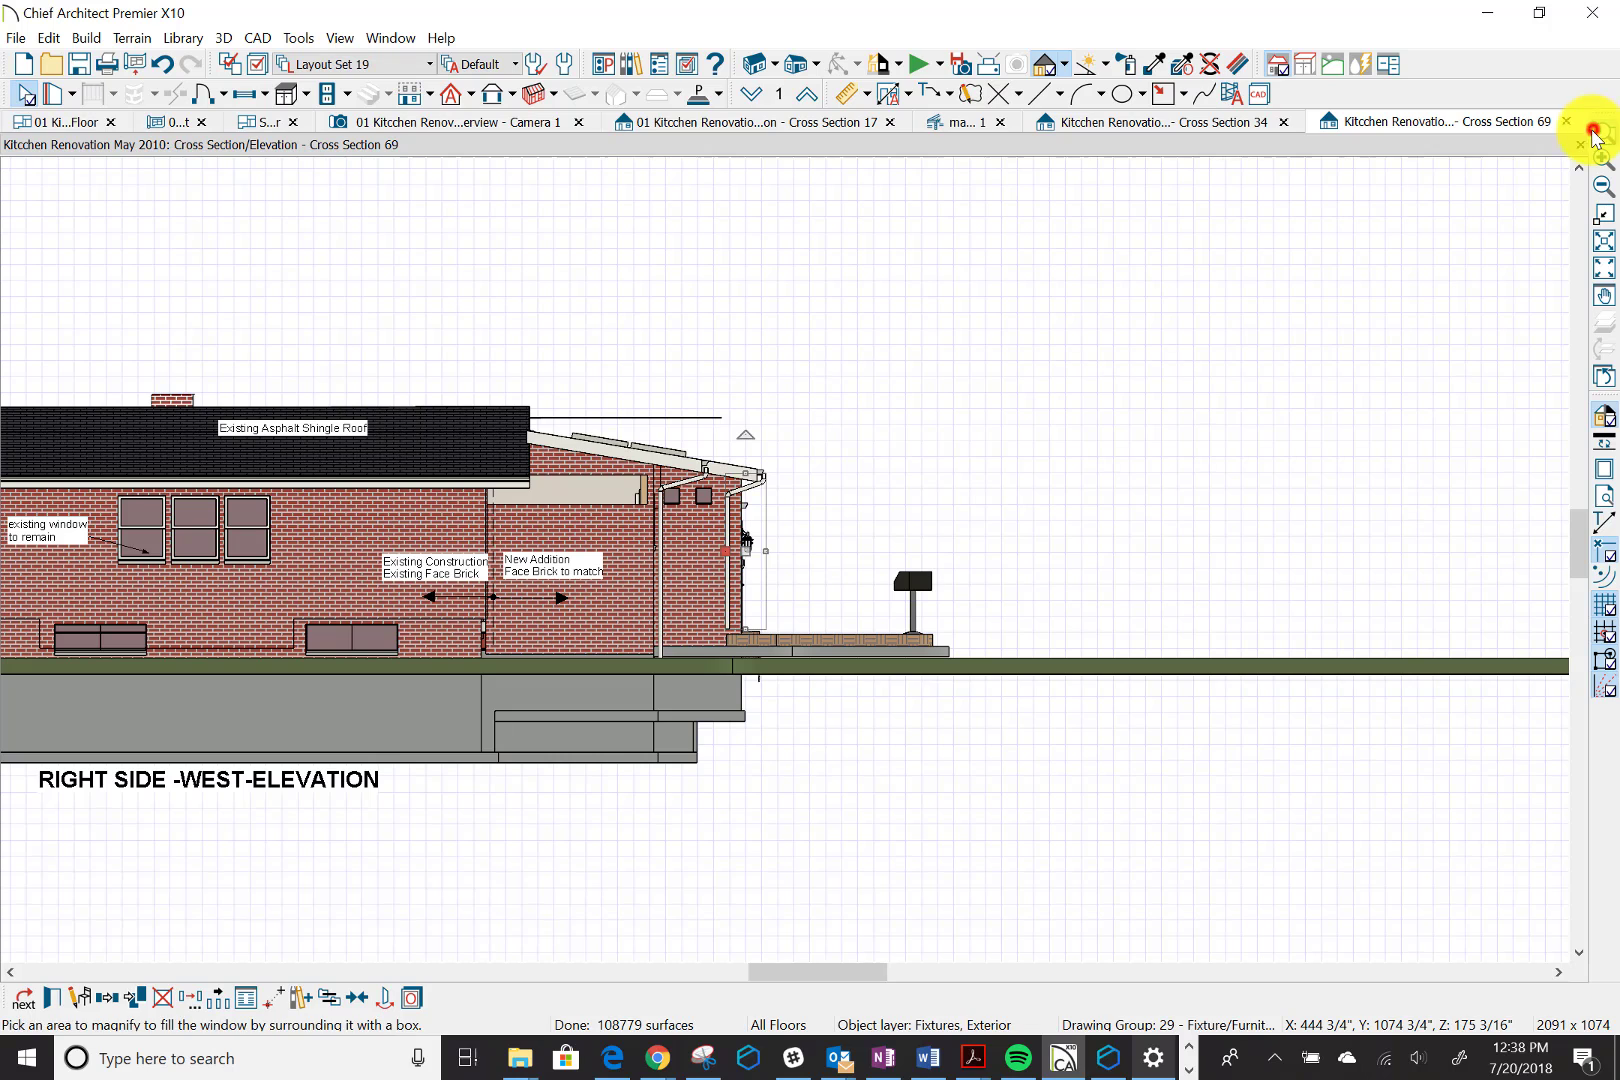
pyautogui.moveTo(615, 716); pyautogui.dragTo(858, 372)
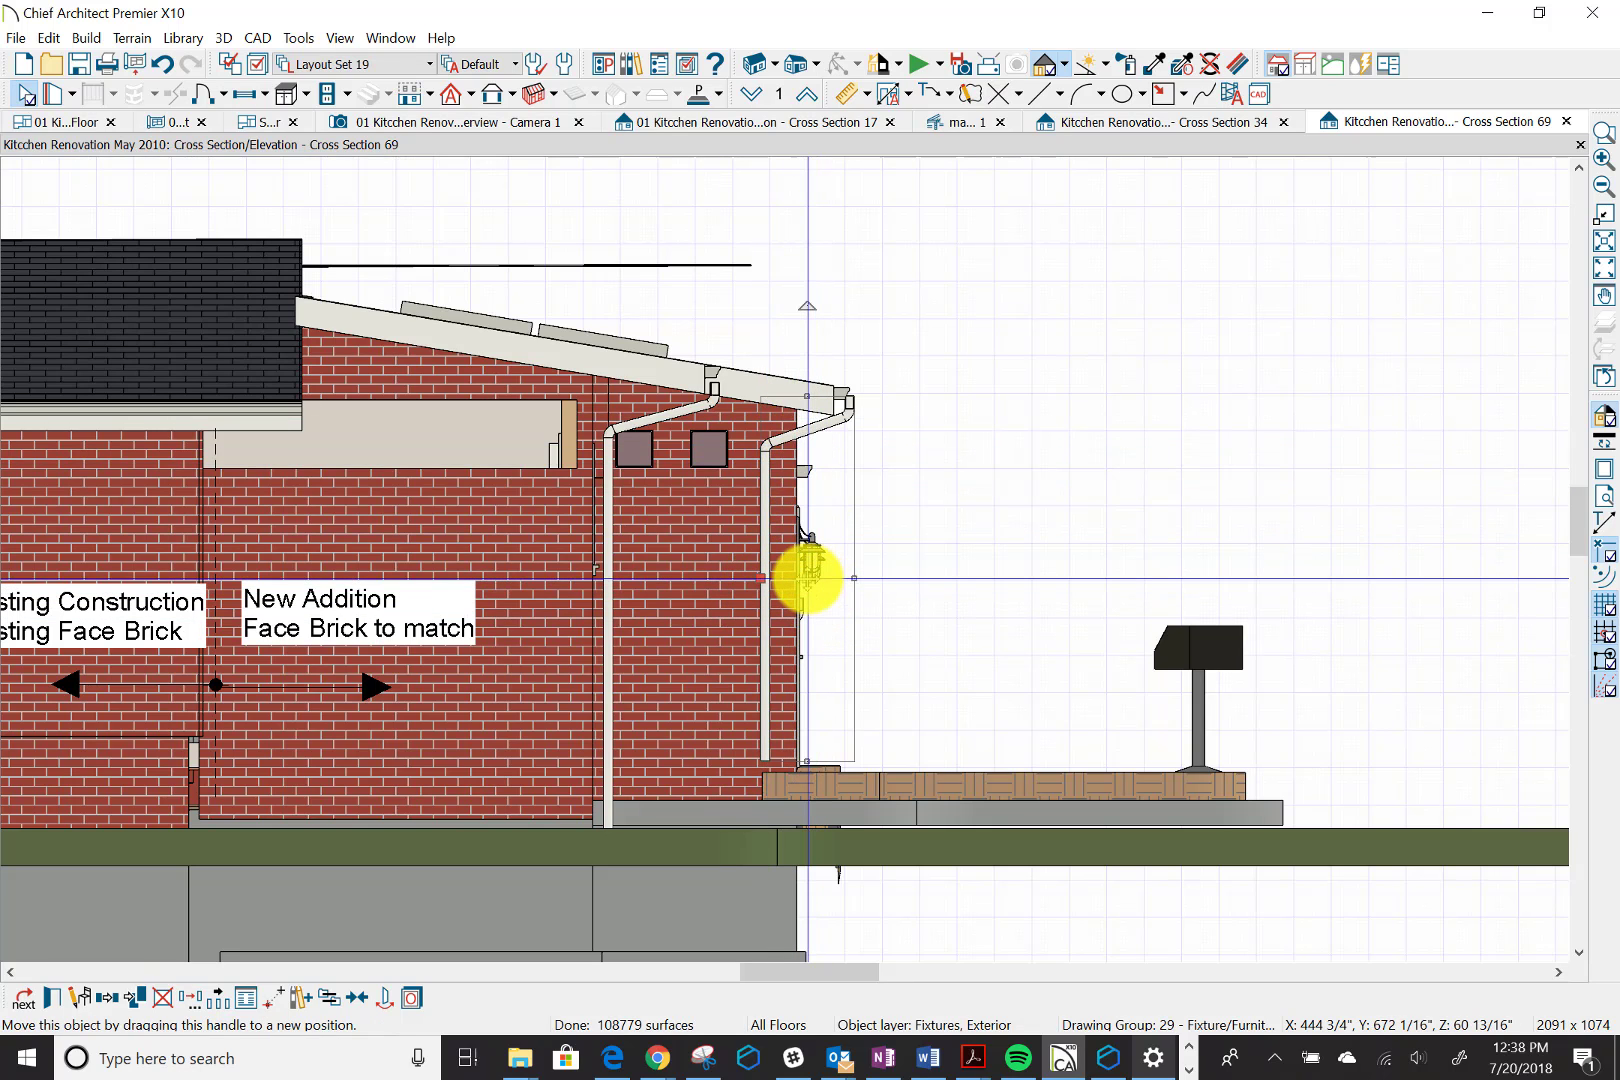
pyautogui.moveTo(807, 578); pyautogui.dragTo(797, 581)
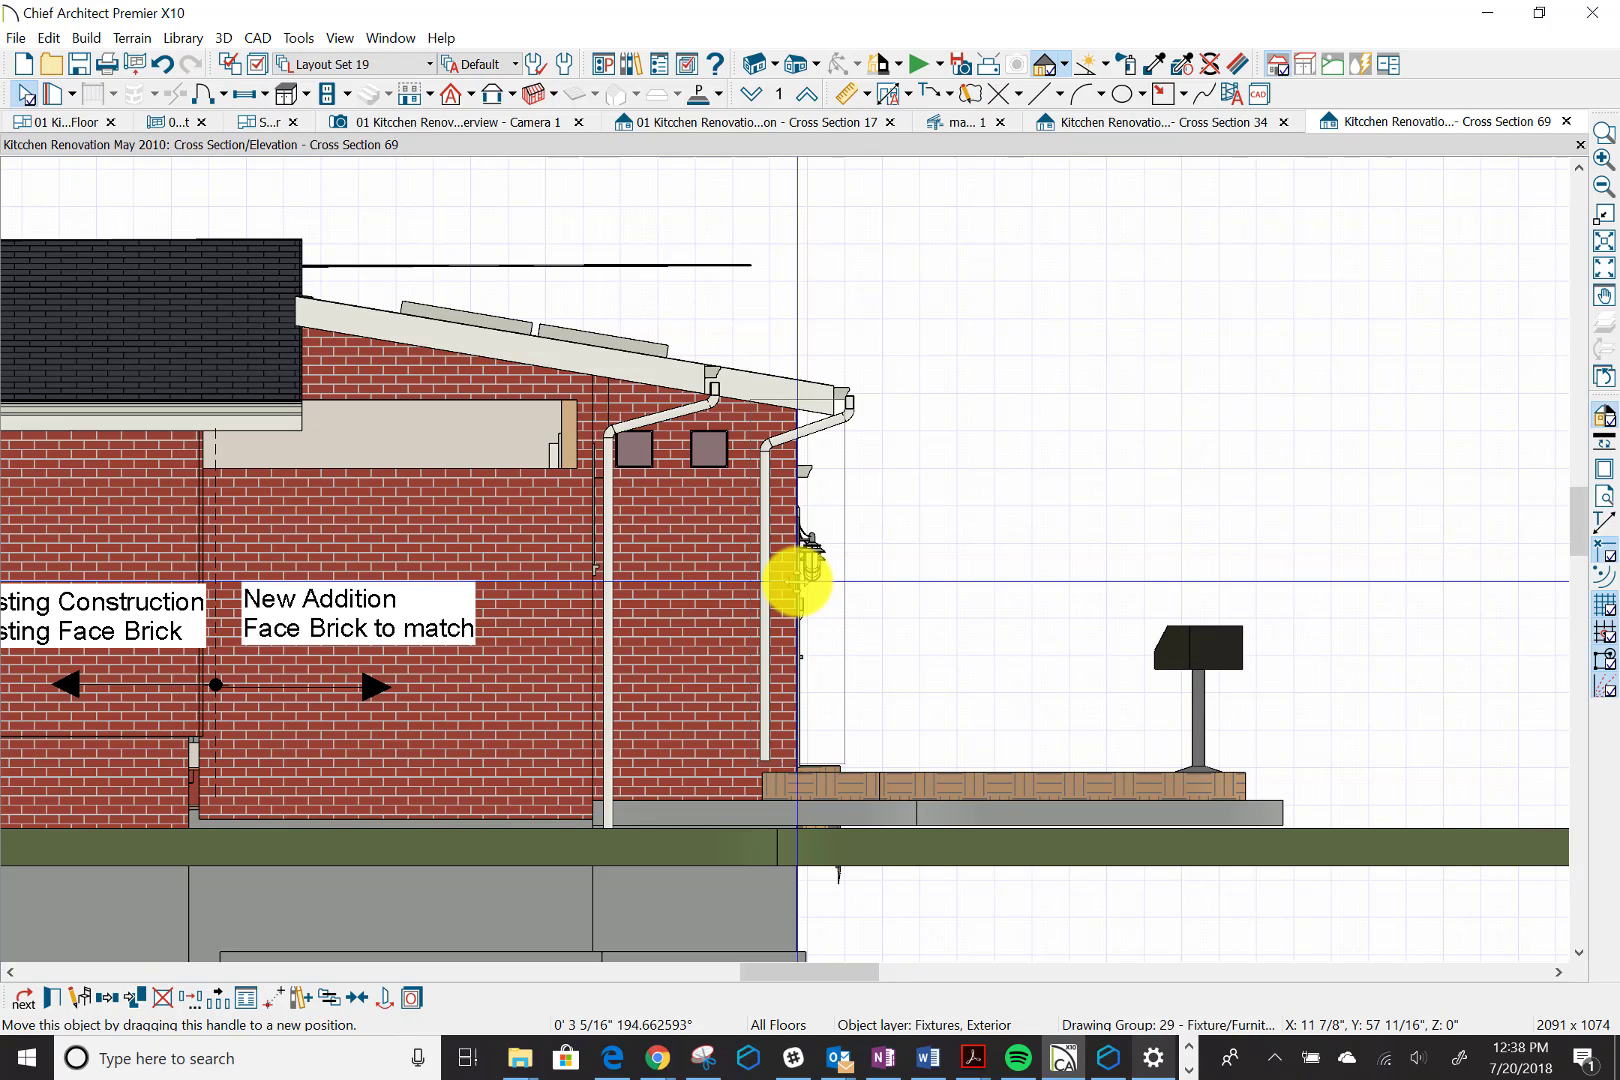
pyautogui.moveTo(797, 581); pyautogui.dragTo(796, 582)
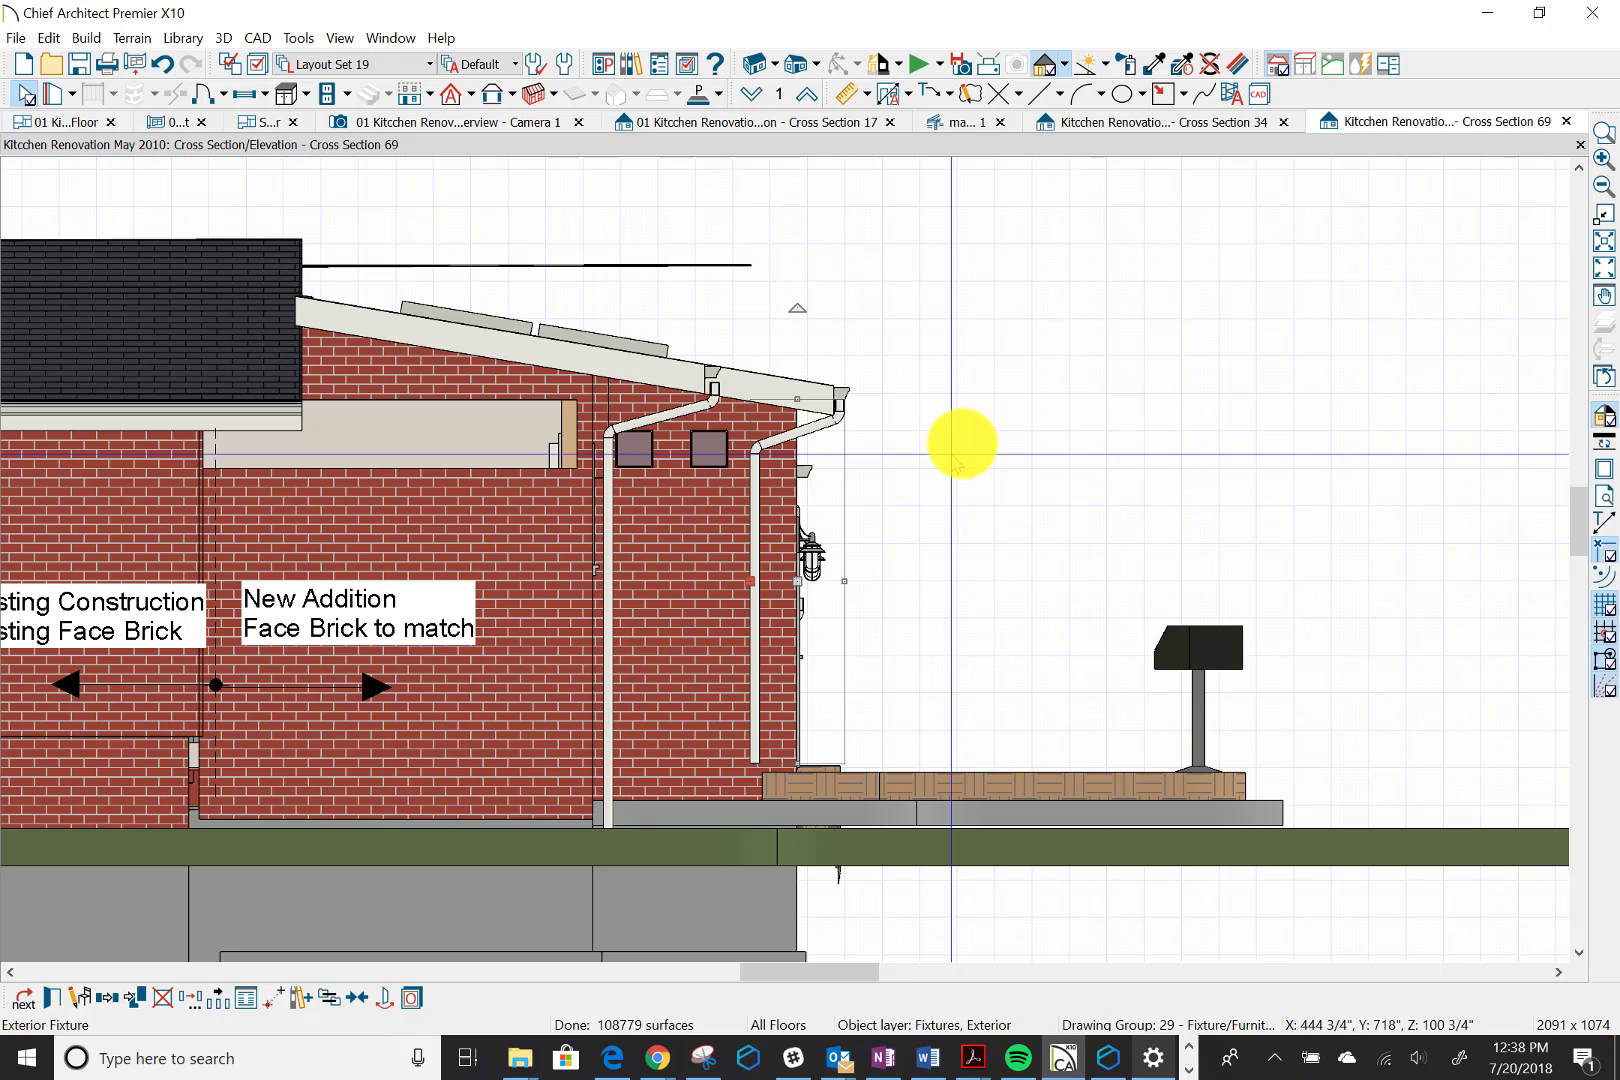
# Examine the right side west elevation, from the whole building to the existing construction and new addition brick notes
pyautogui.scroll(-1, 954, 458)
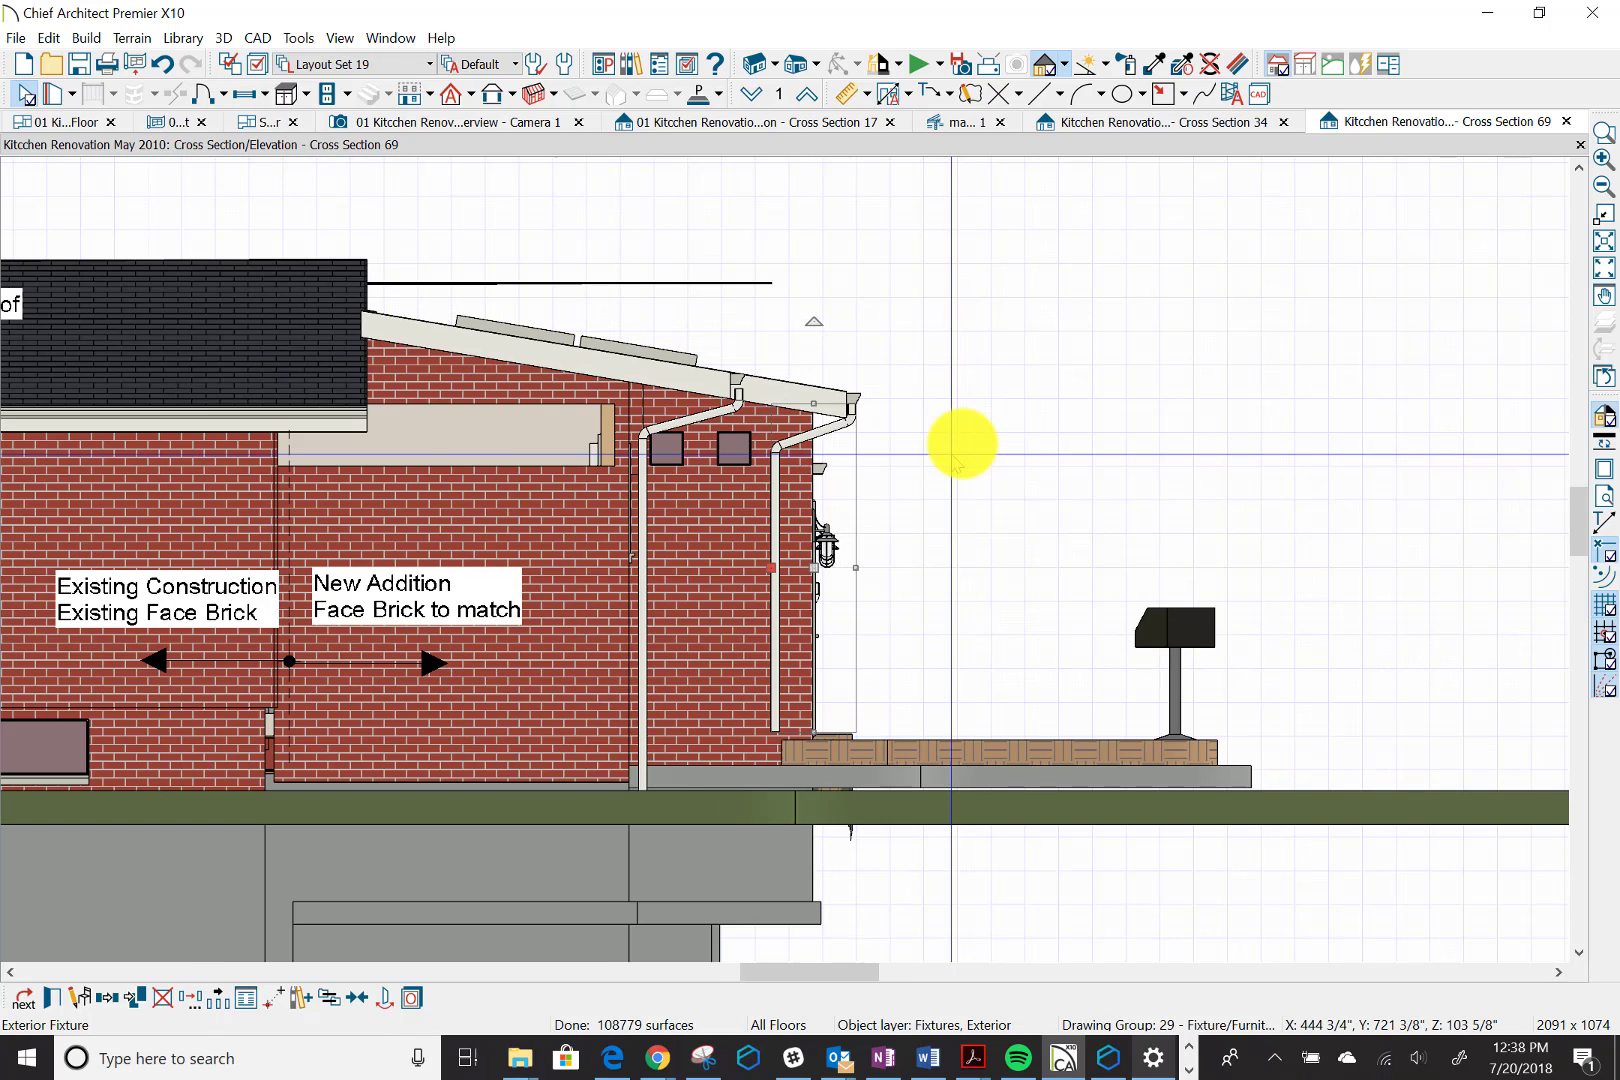
pyautogui.scroll(-1, 955, 460)
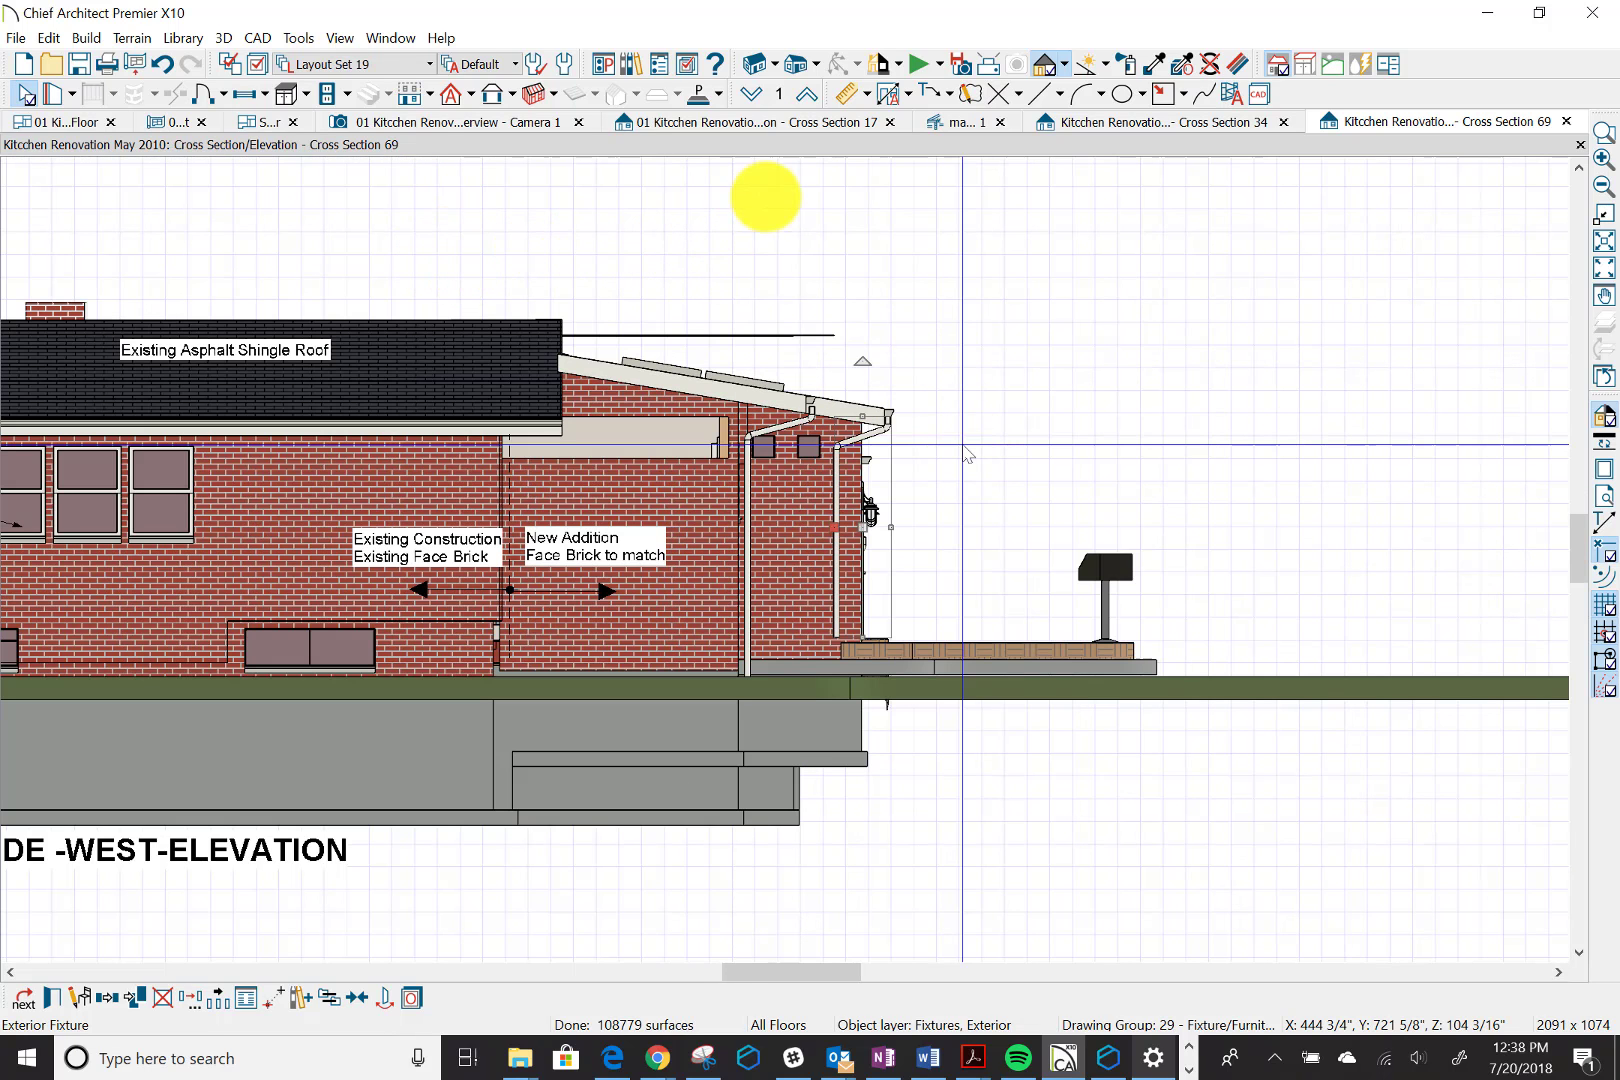
pyautogui.scroll(-5, 963, 446)
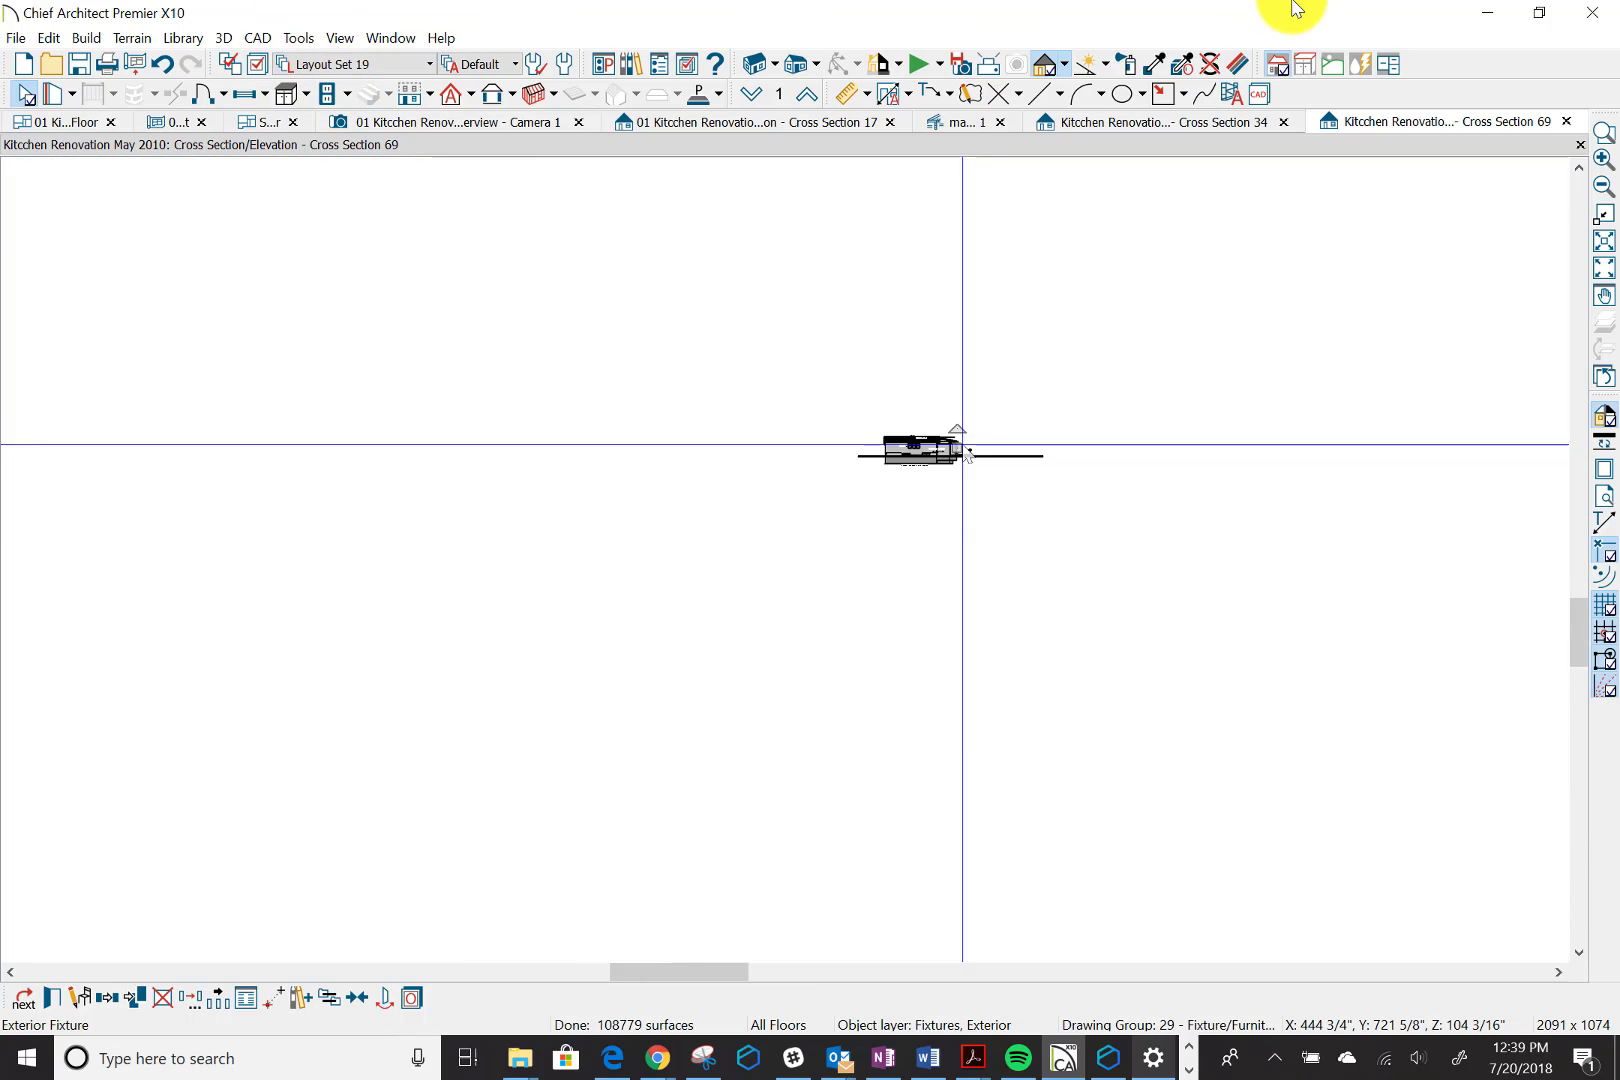
pyautogui.click(1600, 133)
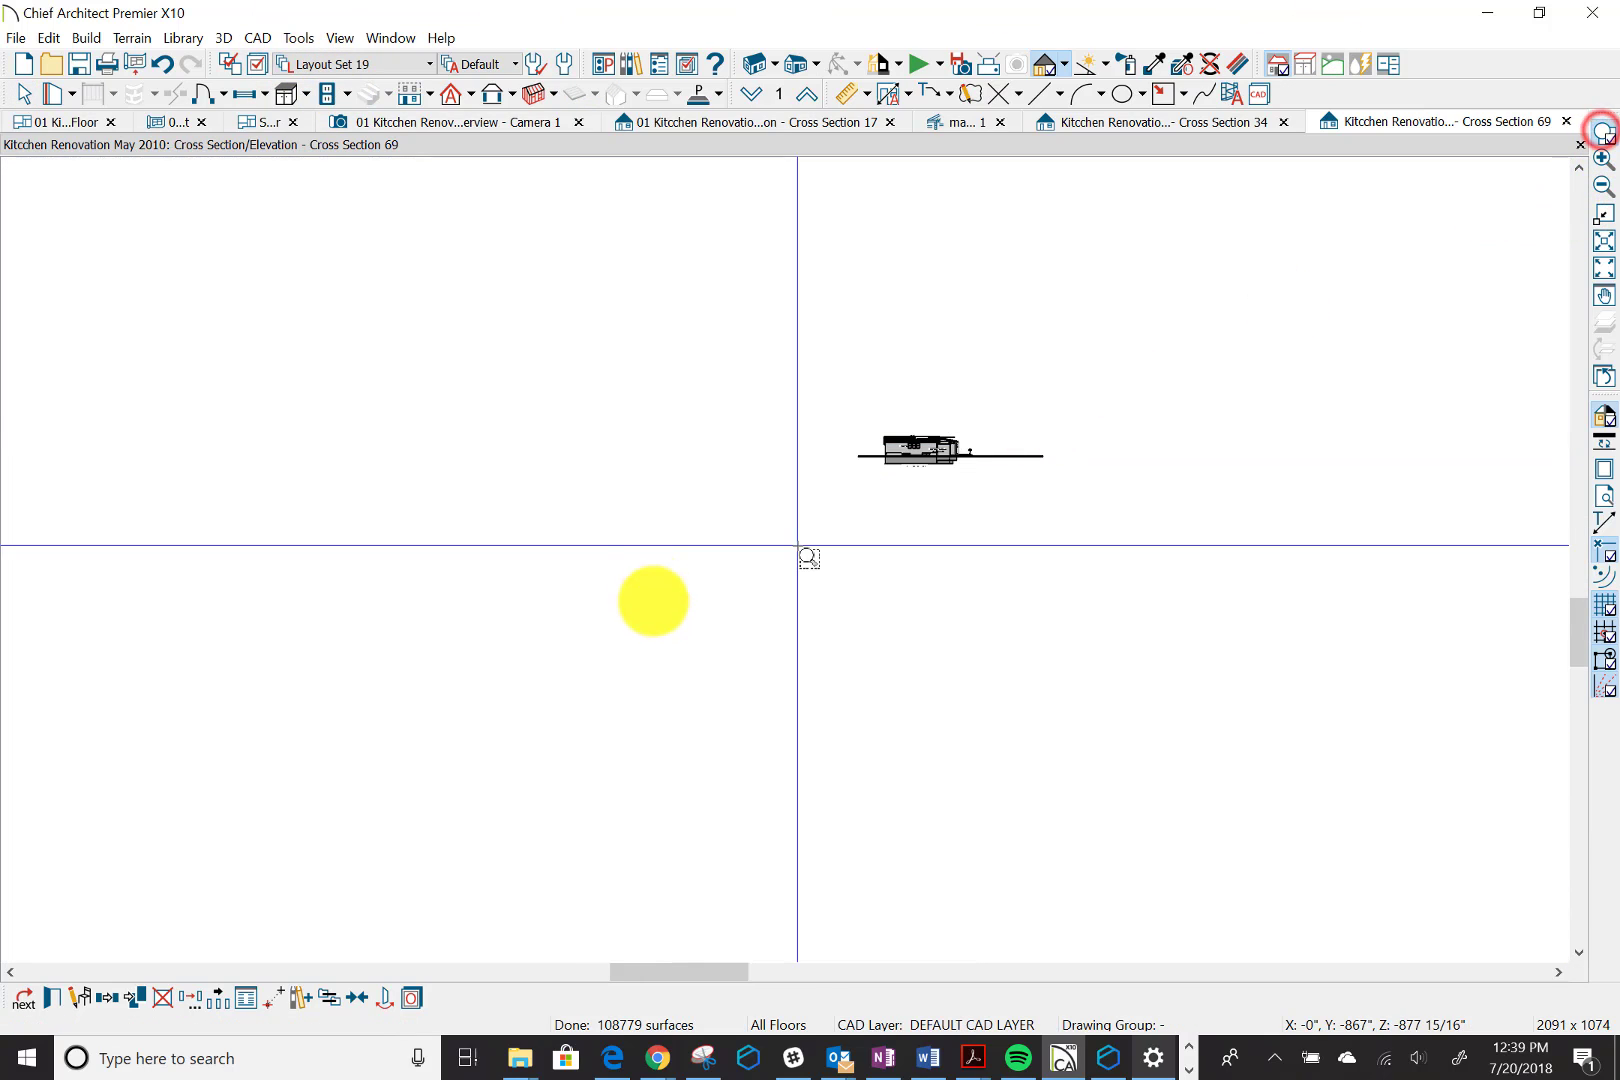
pyautogui.moveTo(843, 473); pyautogui.dragTo(1087, 391)
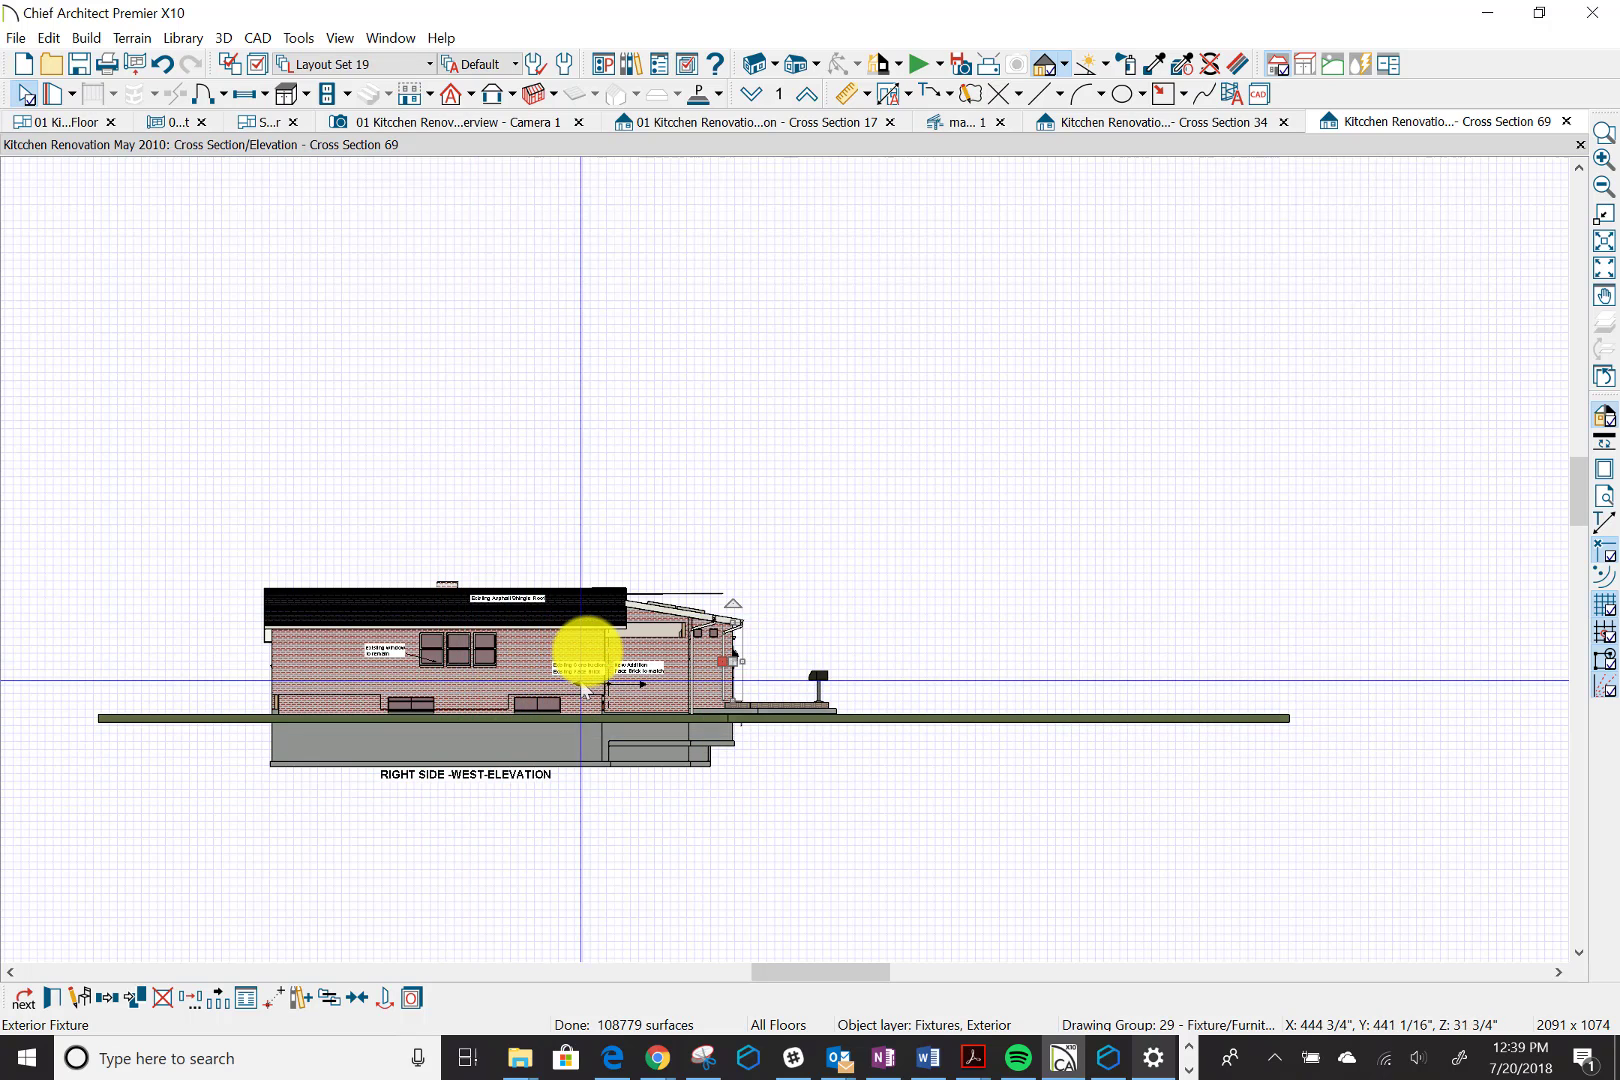
pyautogui.scroll(1, 587, 651)
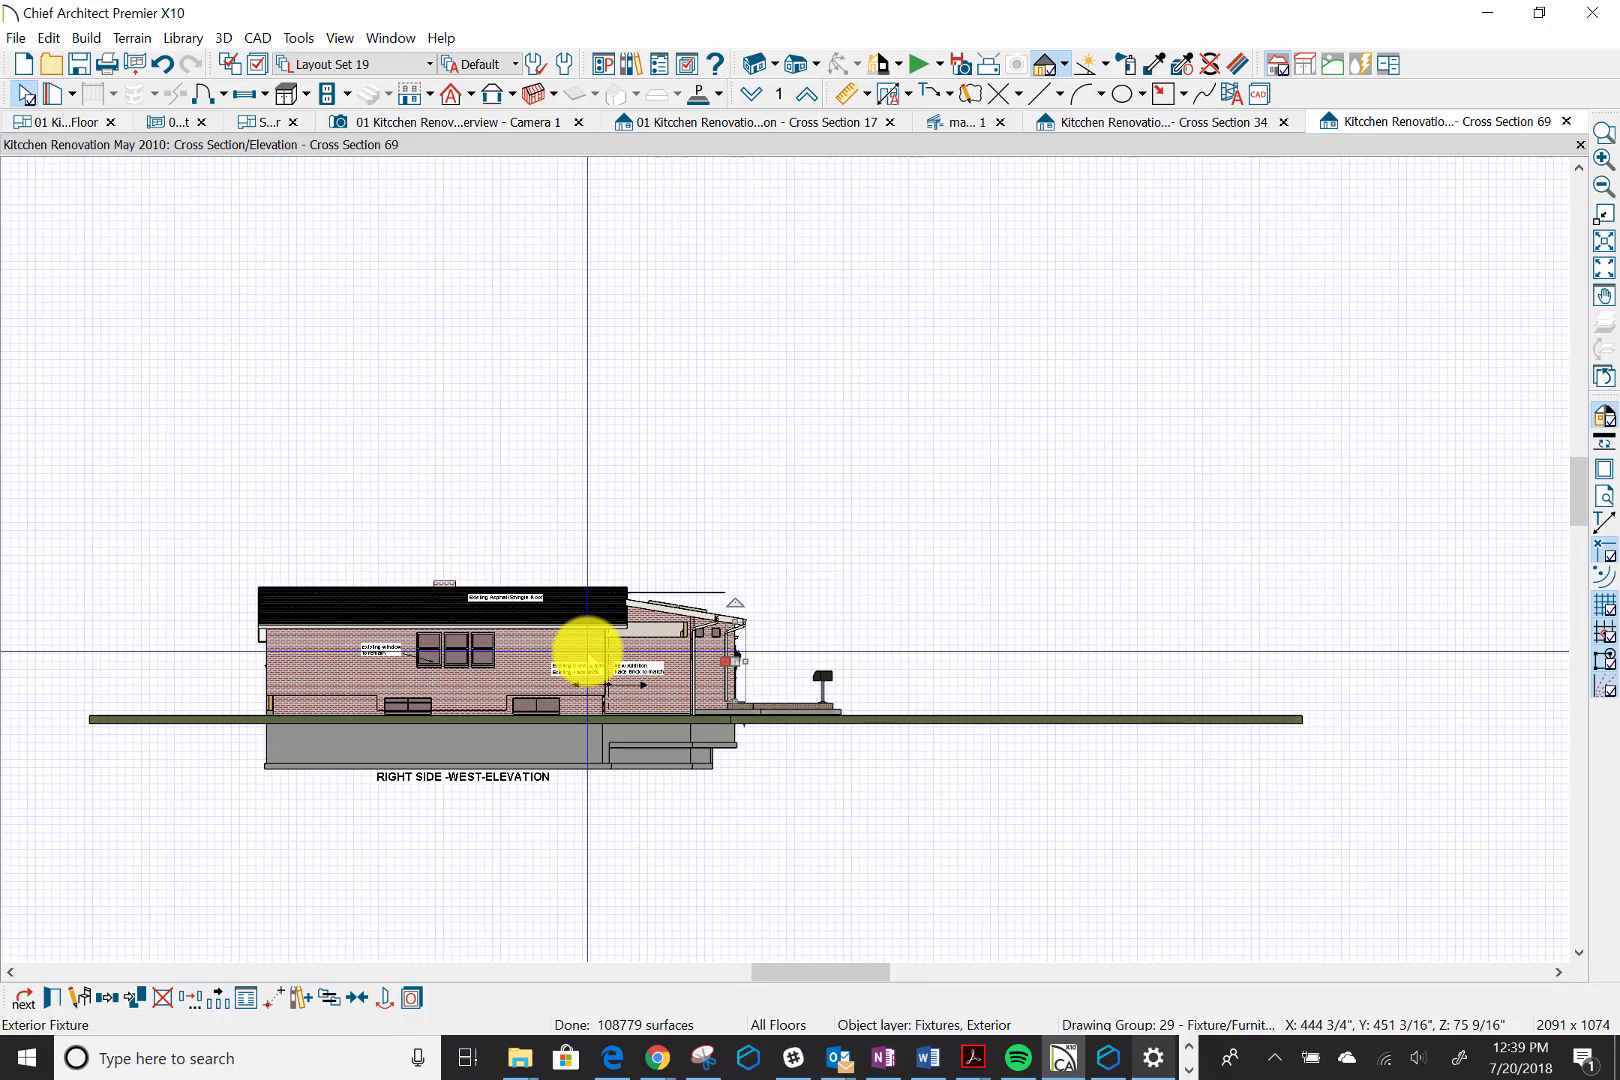
pyautogui.scroll(3, 587, 651)
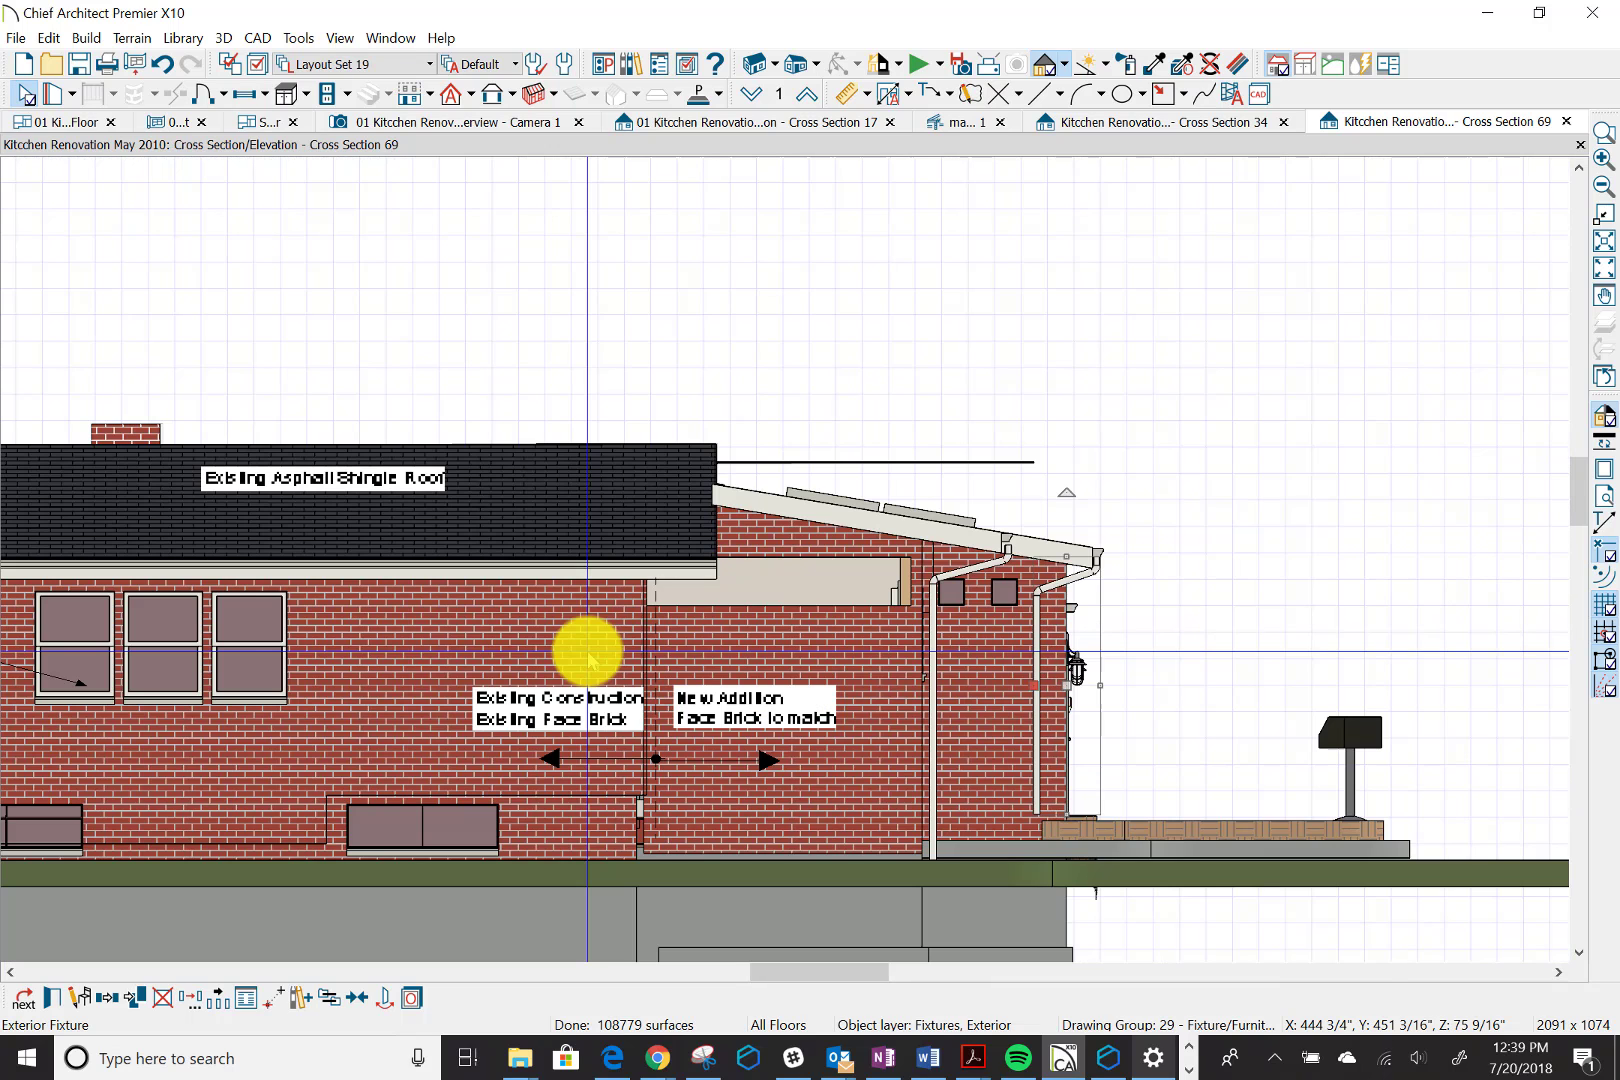
pyautogui.scroll(3, 589, 657)
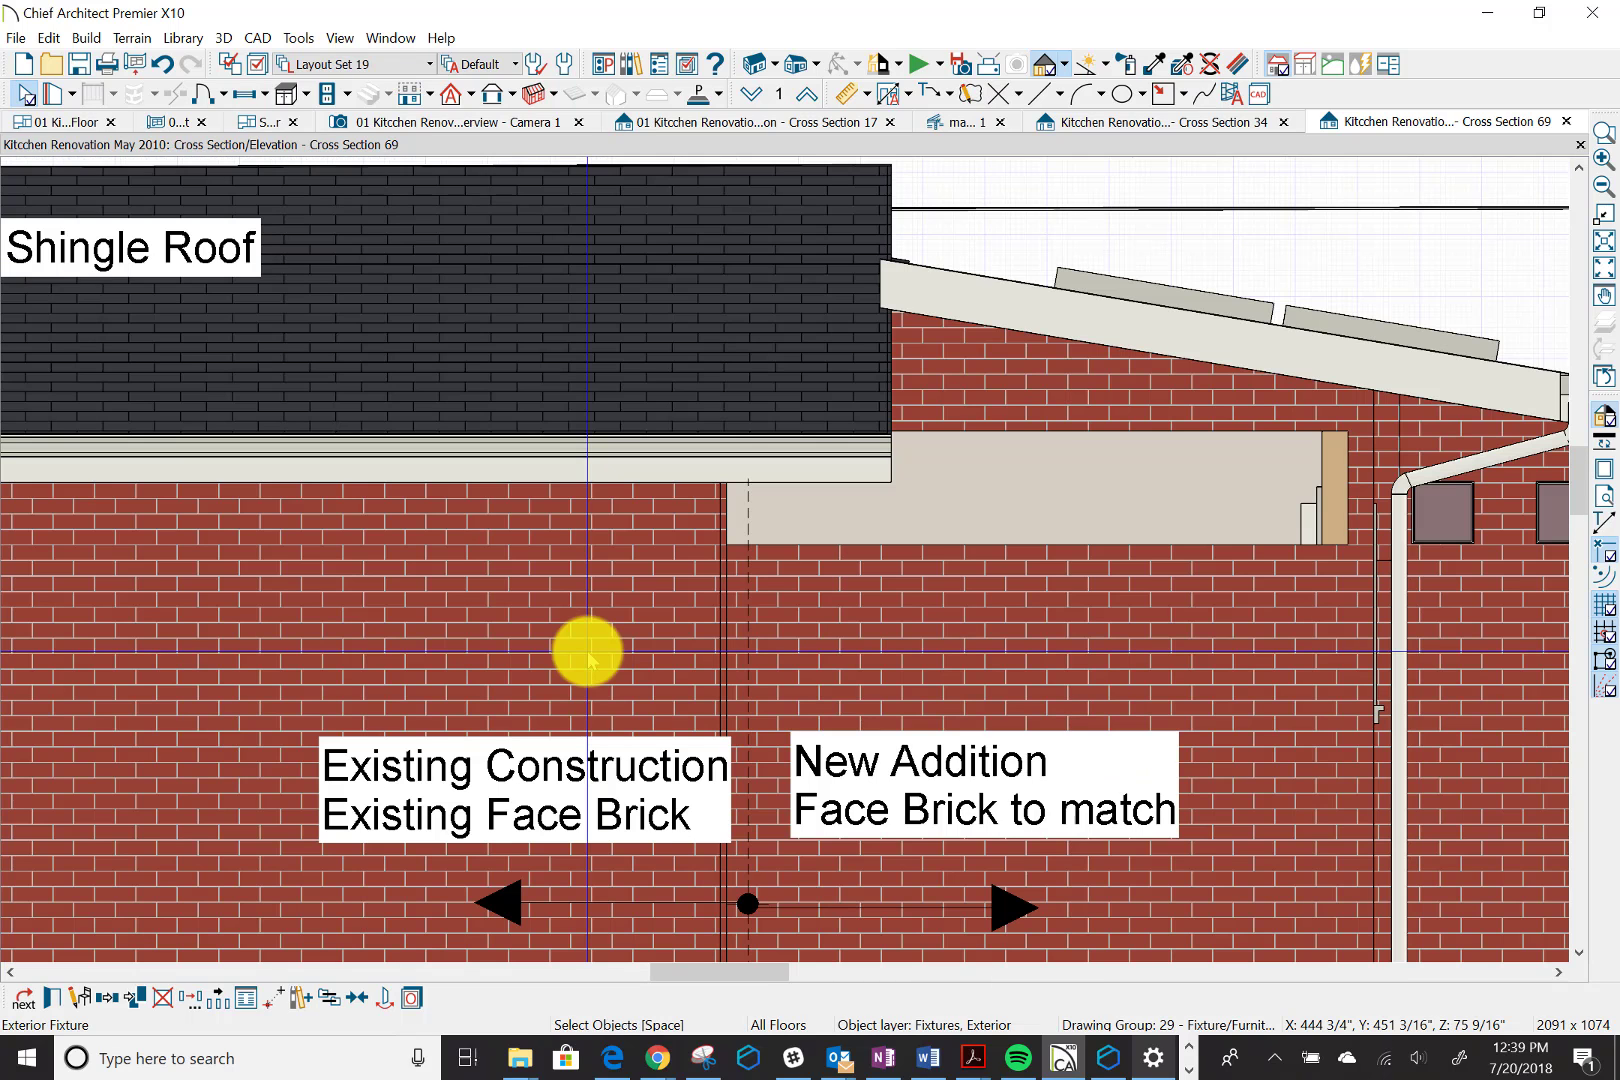
pyautogui.scroll(-1, 588, 658)
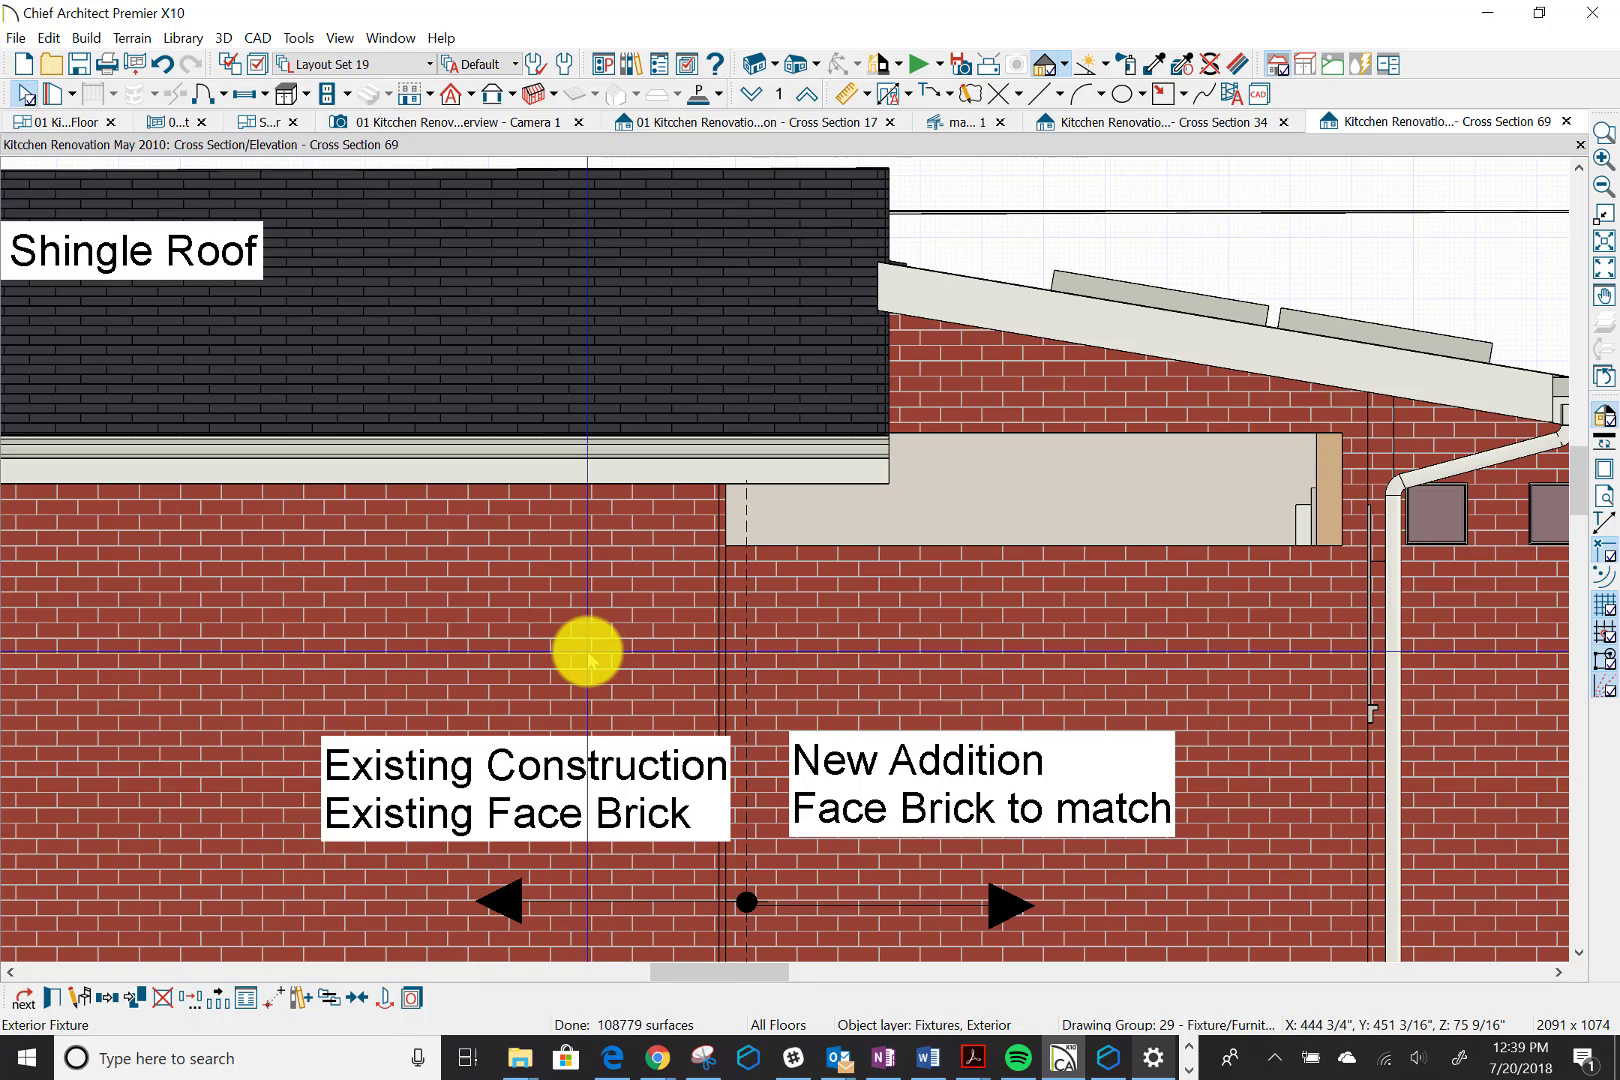
pyautogui.scroll(-4, 589, 659)
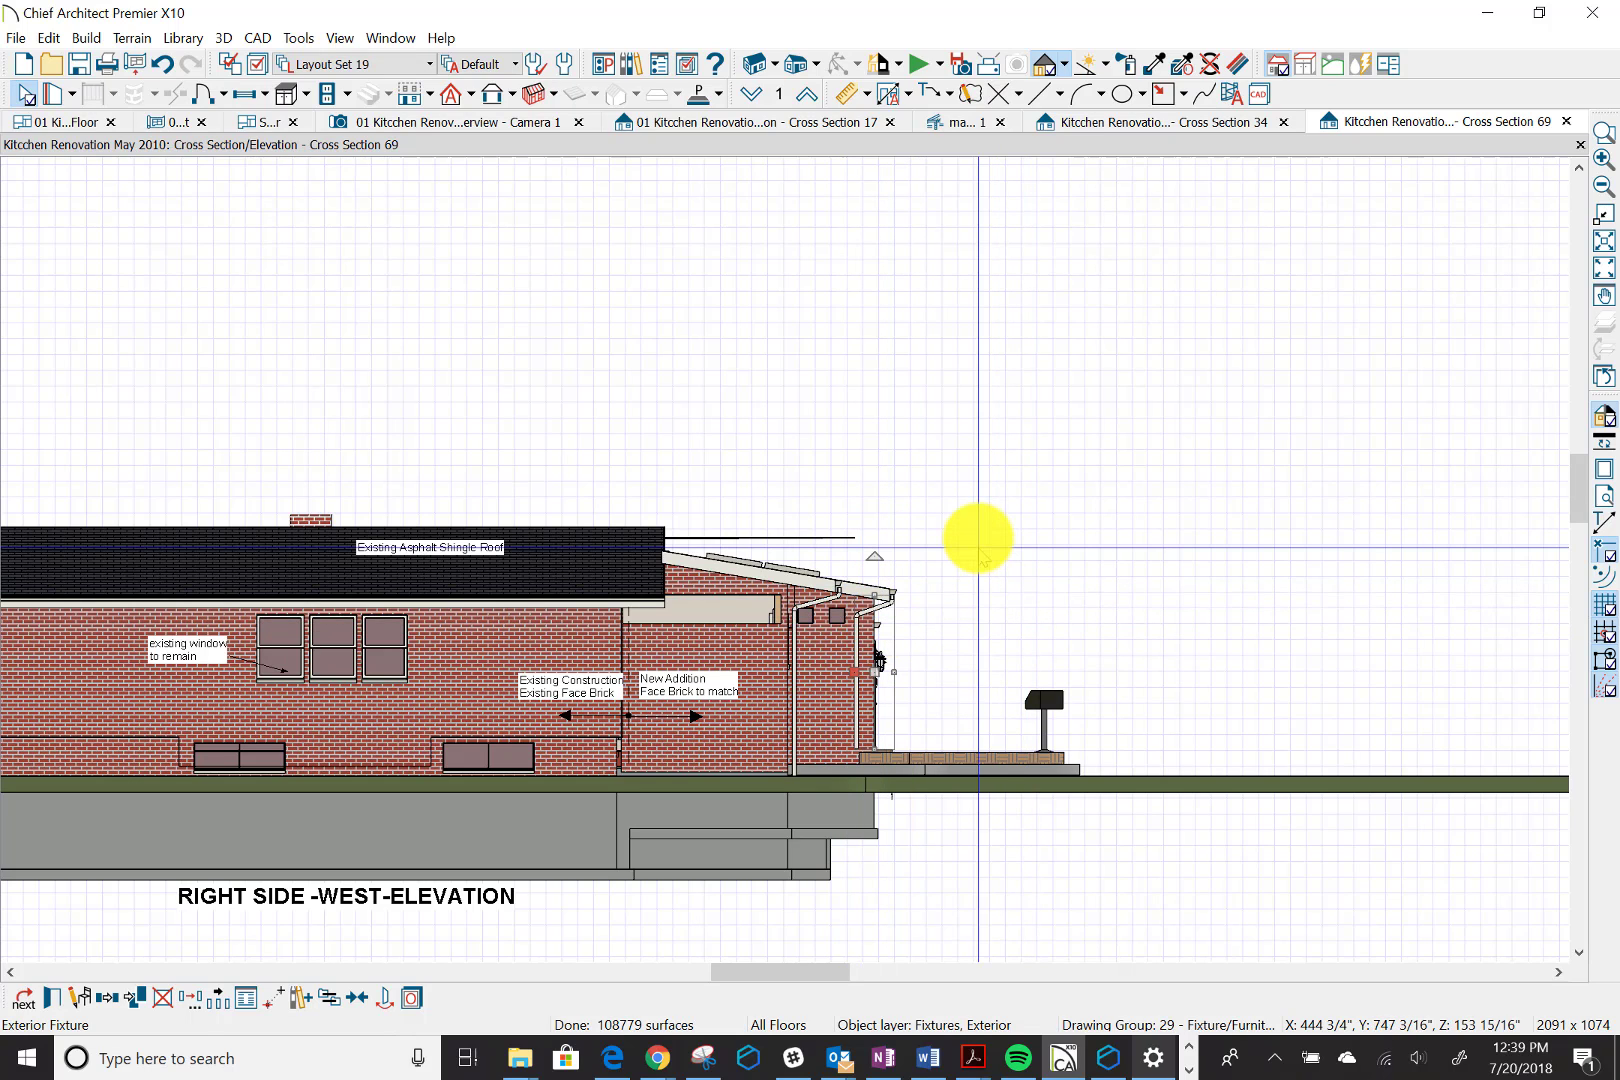
pyautogui.scroll(-1, 978, 545)
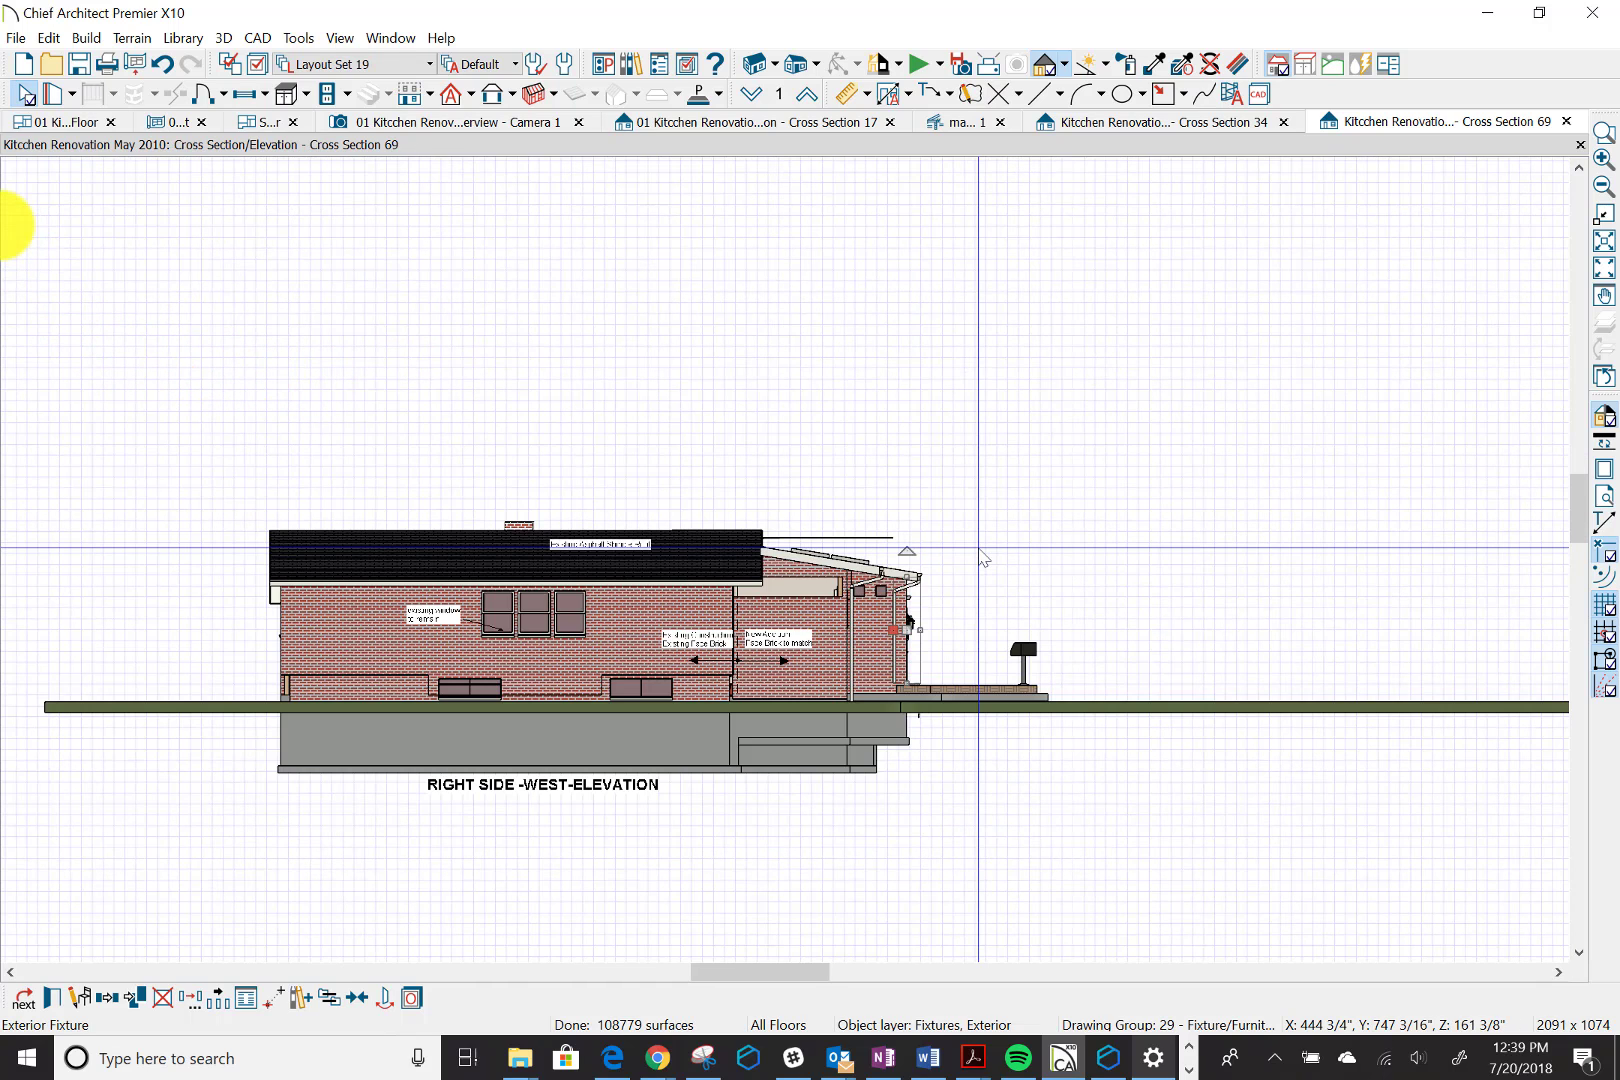
pyautogui.scroll(-2, 978, 547)
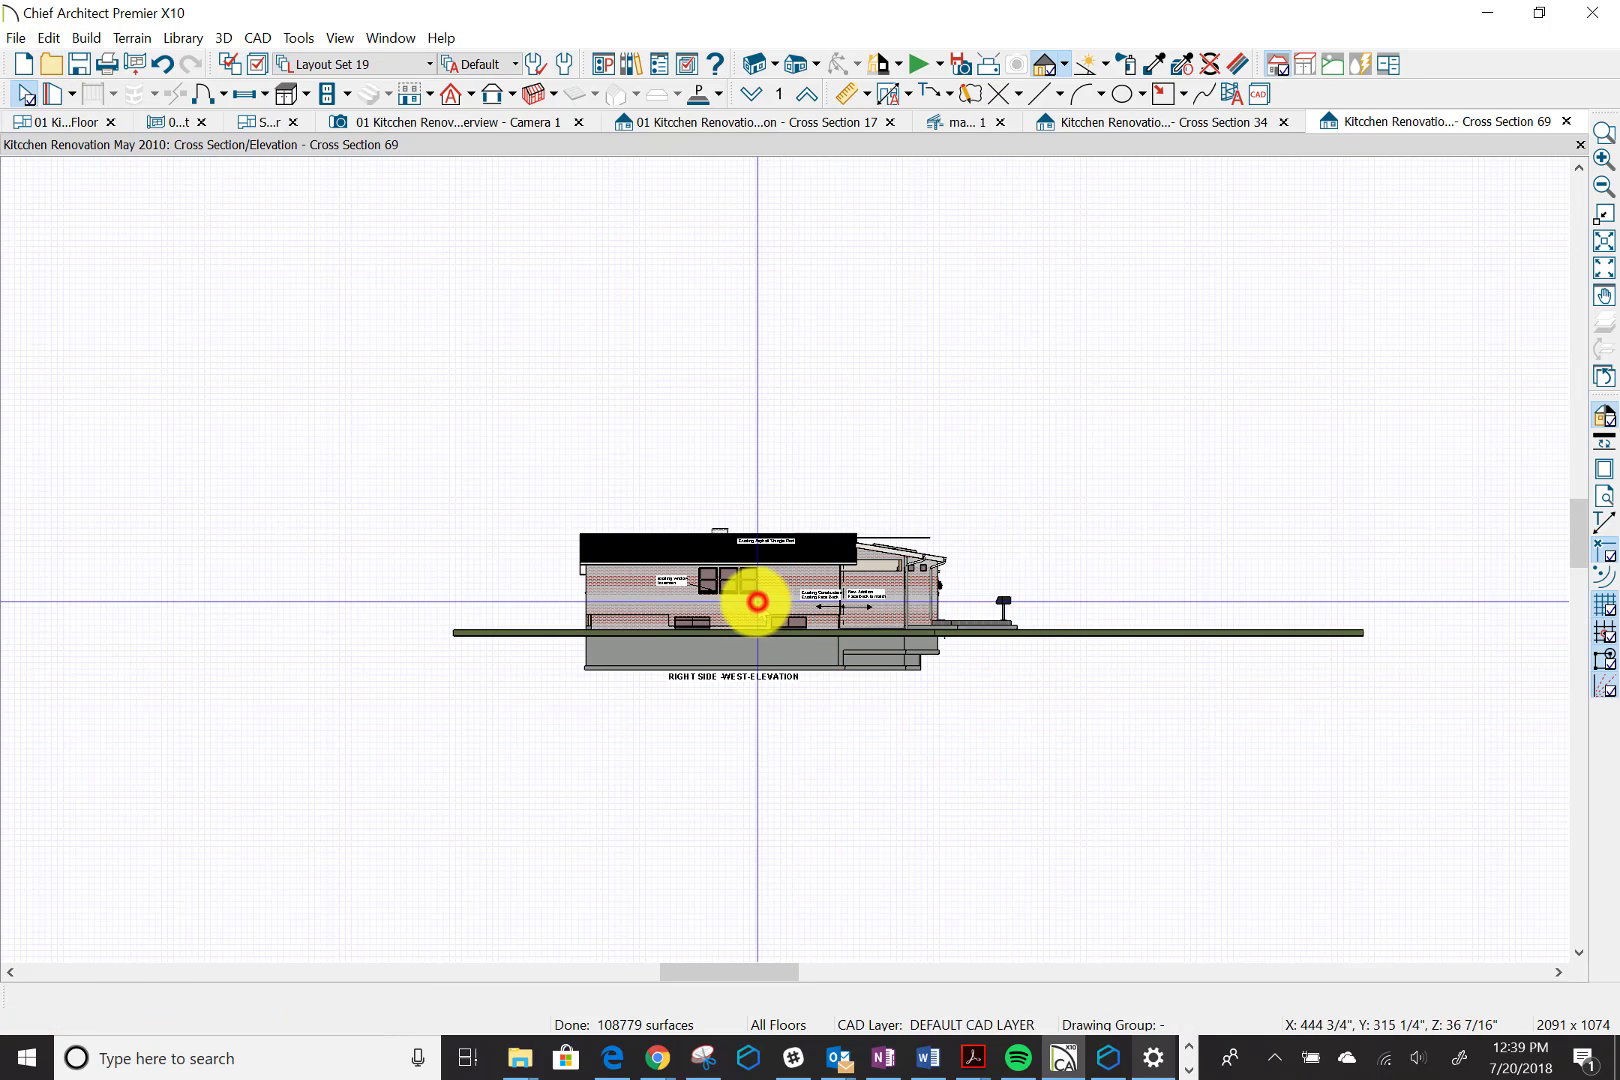
# Inspect the text specification of the RIGHT SIDE -WEST-ELEVATION title and close it without making changes
pyautogui.click(751, 661)
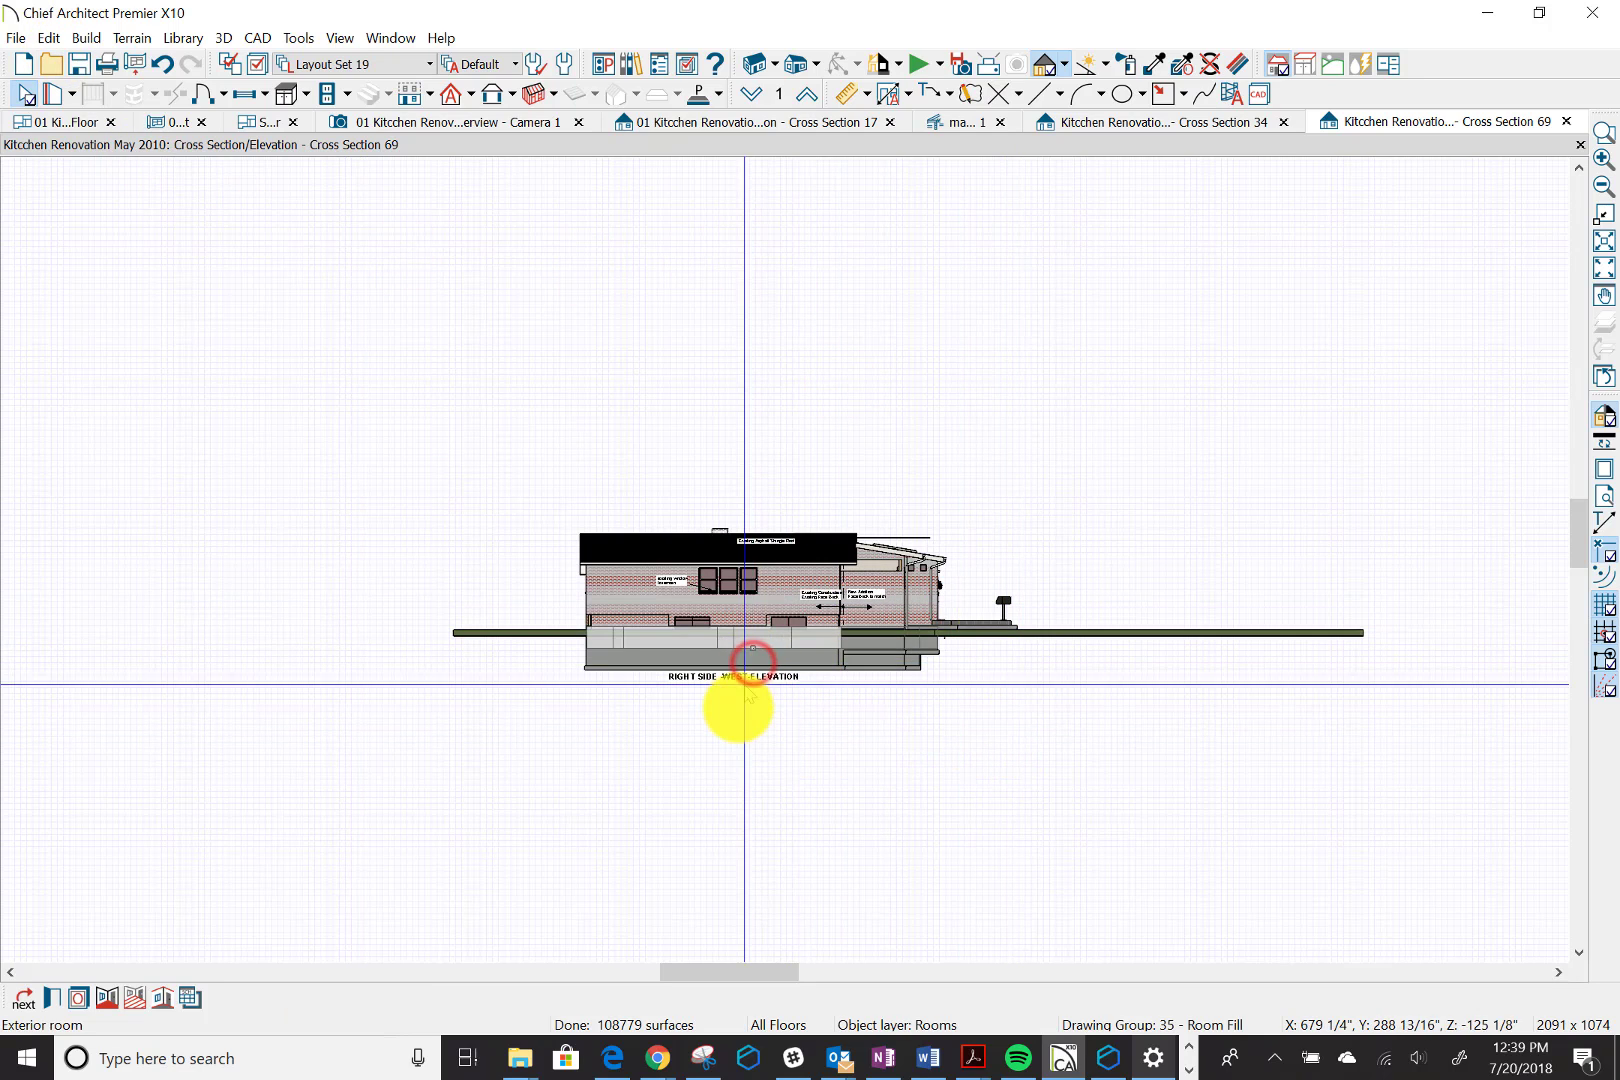
pyautogui.click(735, 677)
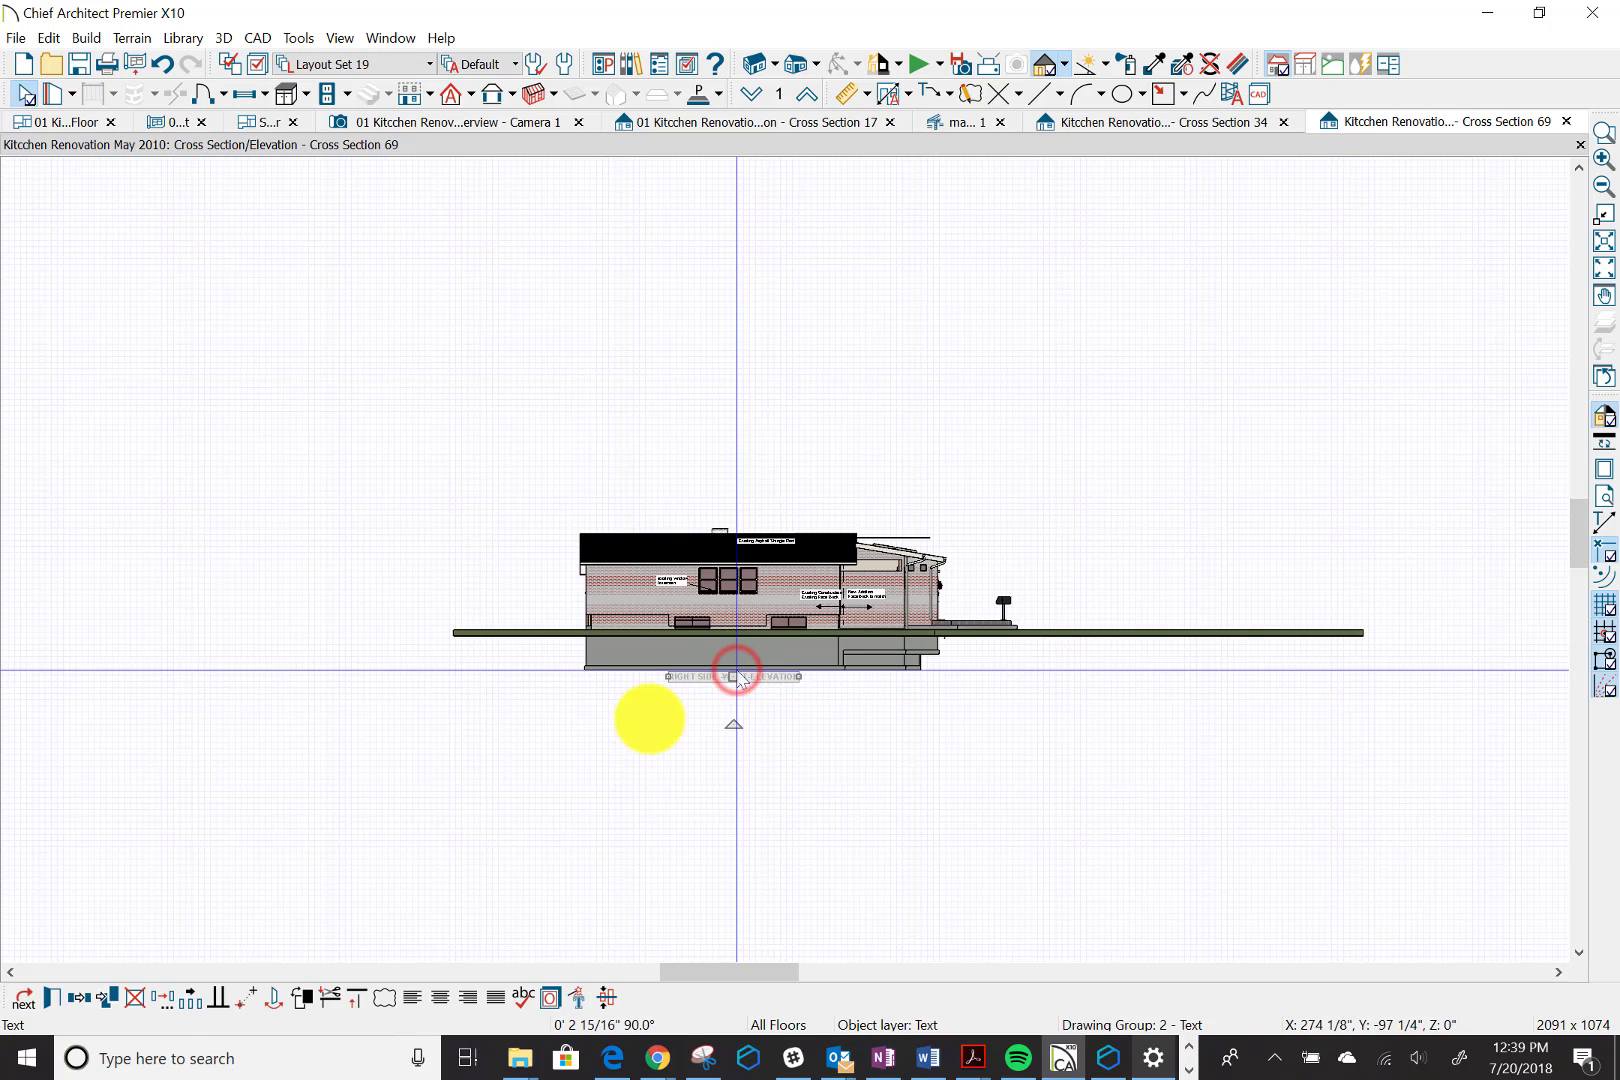
pyautogui.click(53, 998)
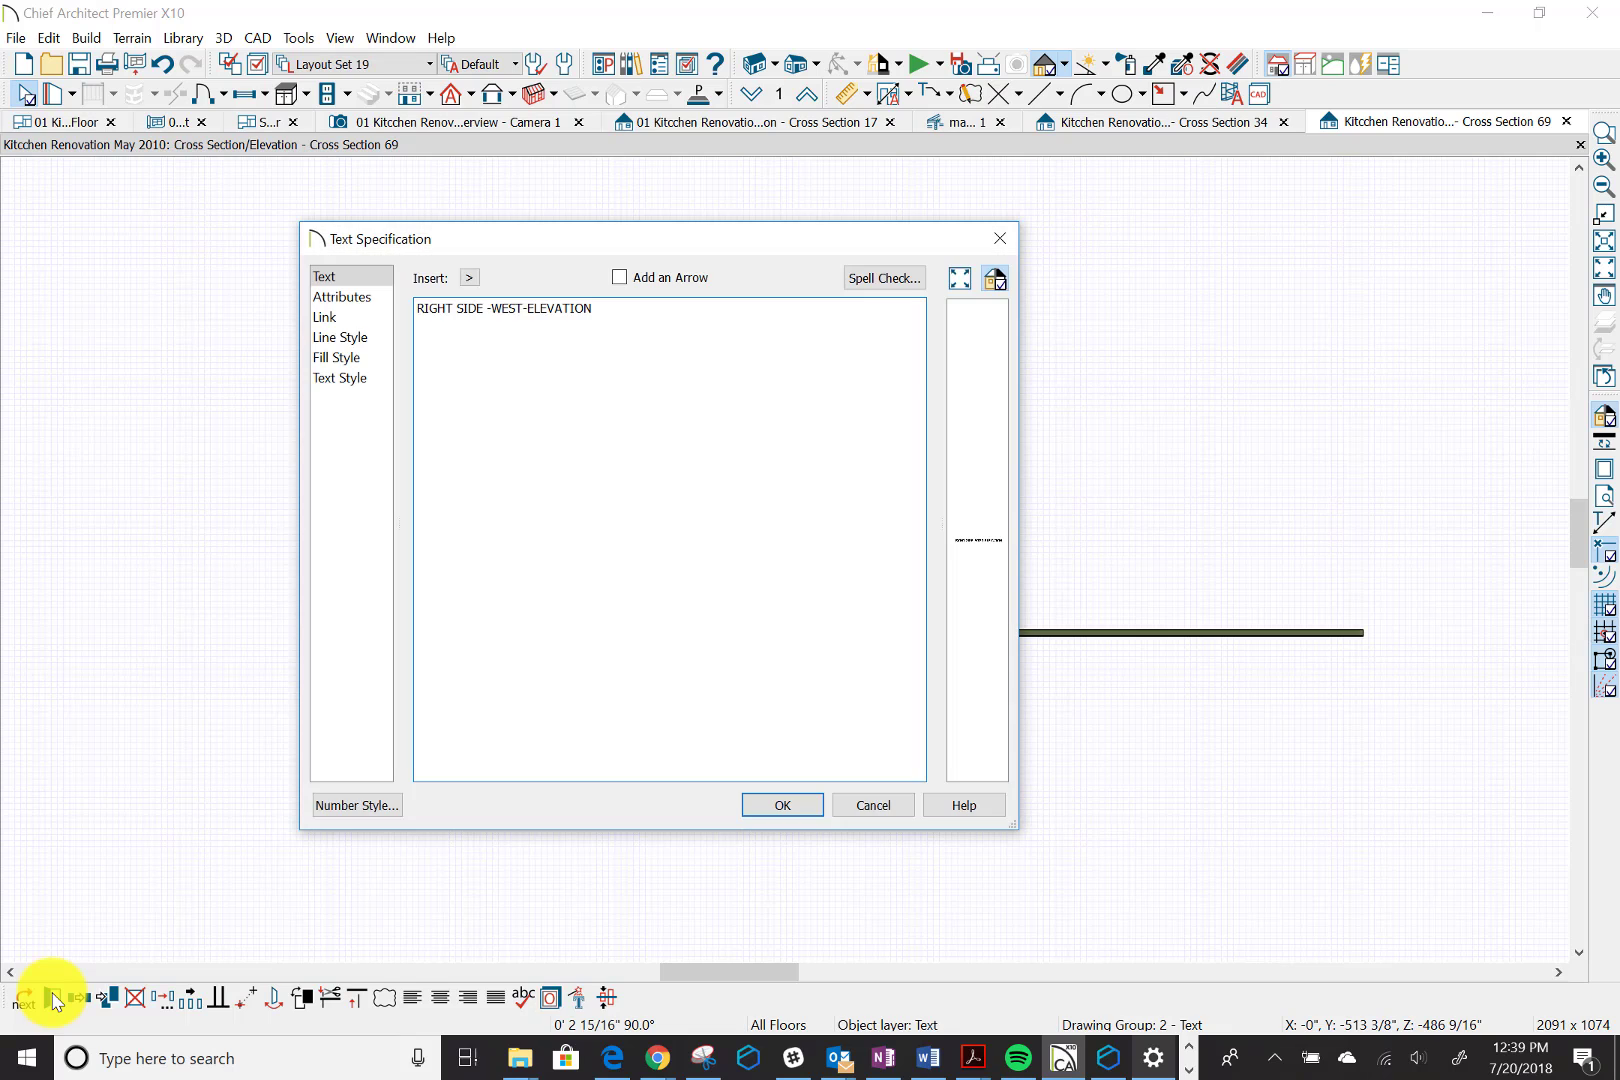
pyautogui.click(872, 805)
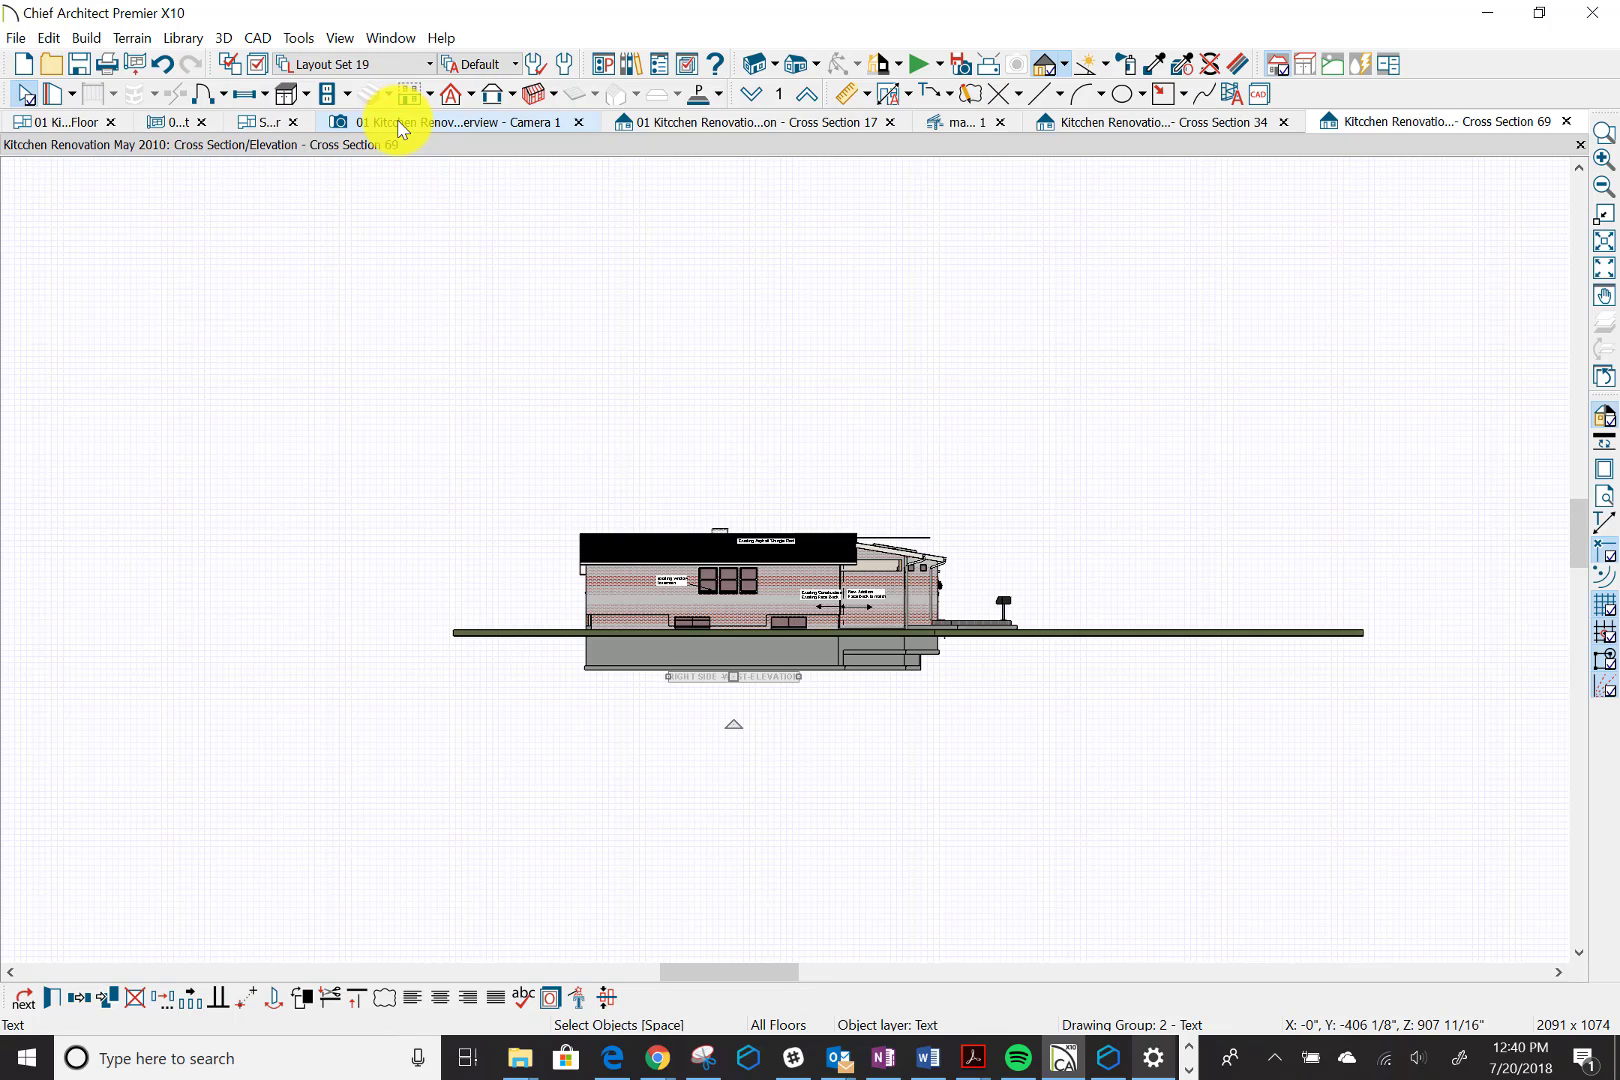
# Switch the 1st floor plan to the Section View Set layer set and review that set's layer display options
pyautogui.click(180, 124)
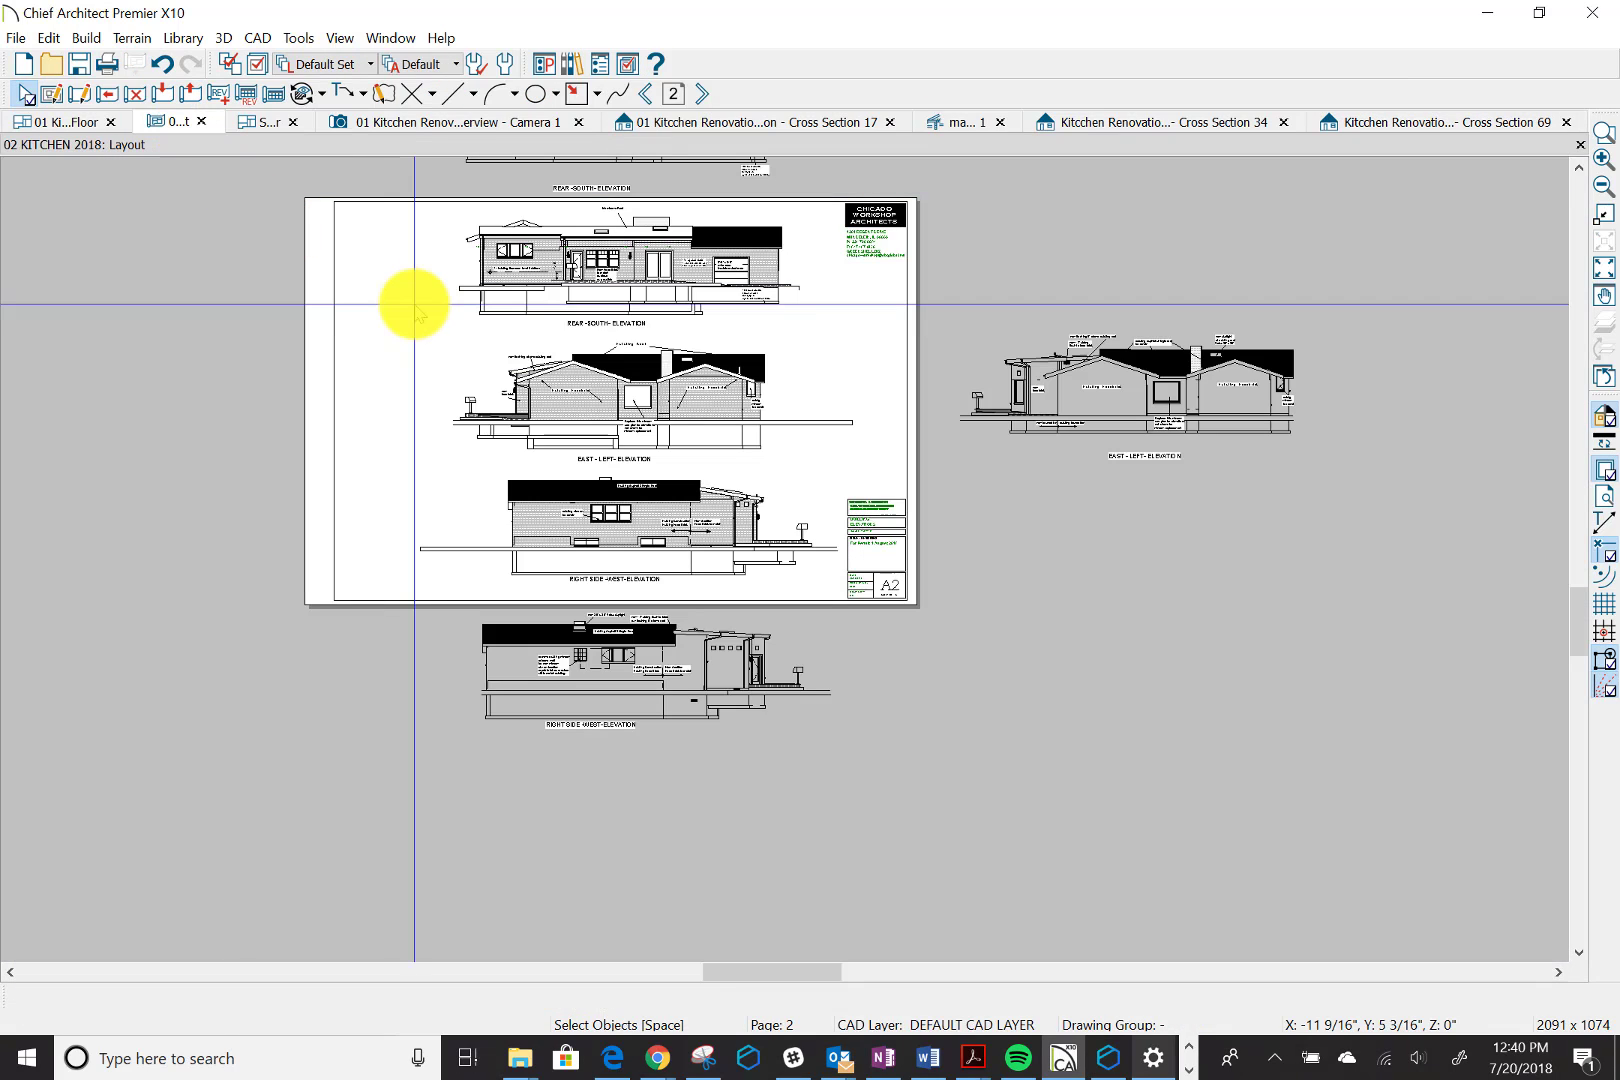
pyautogui.click(77, 128)
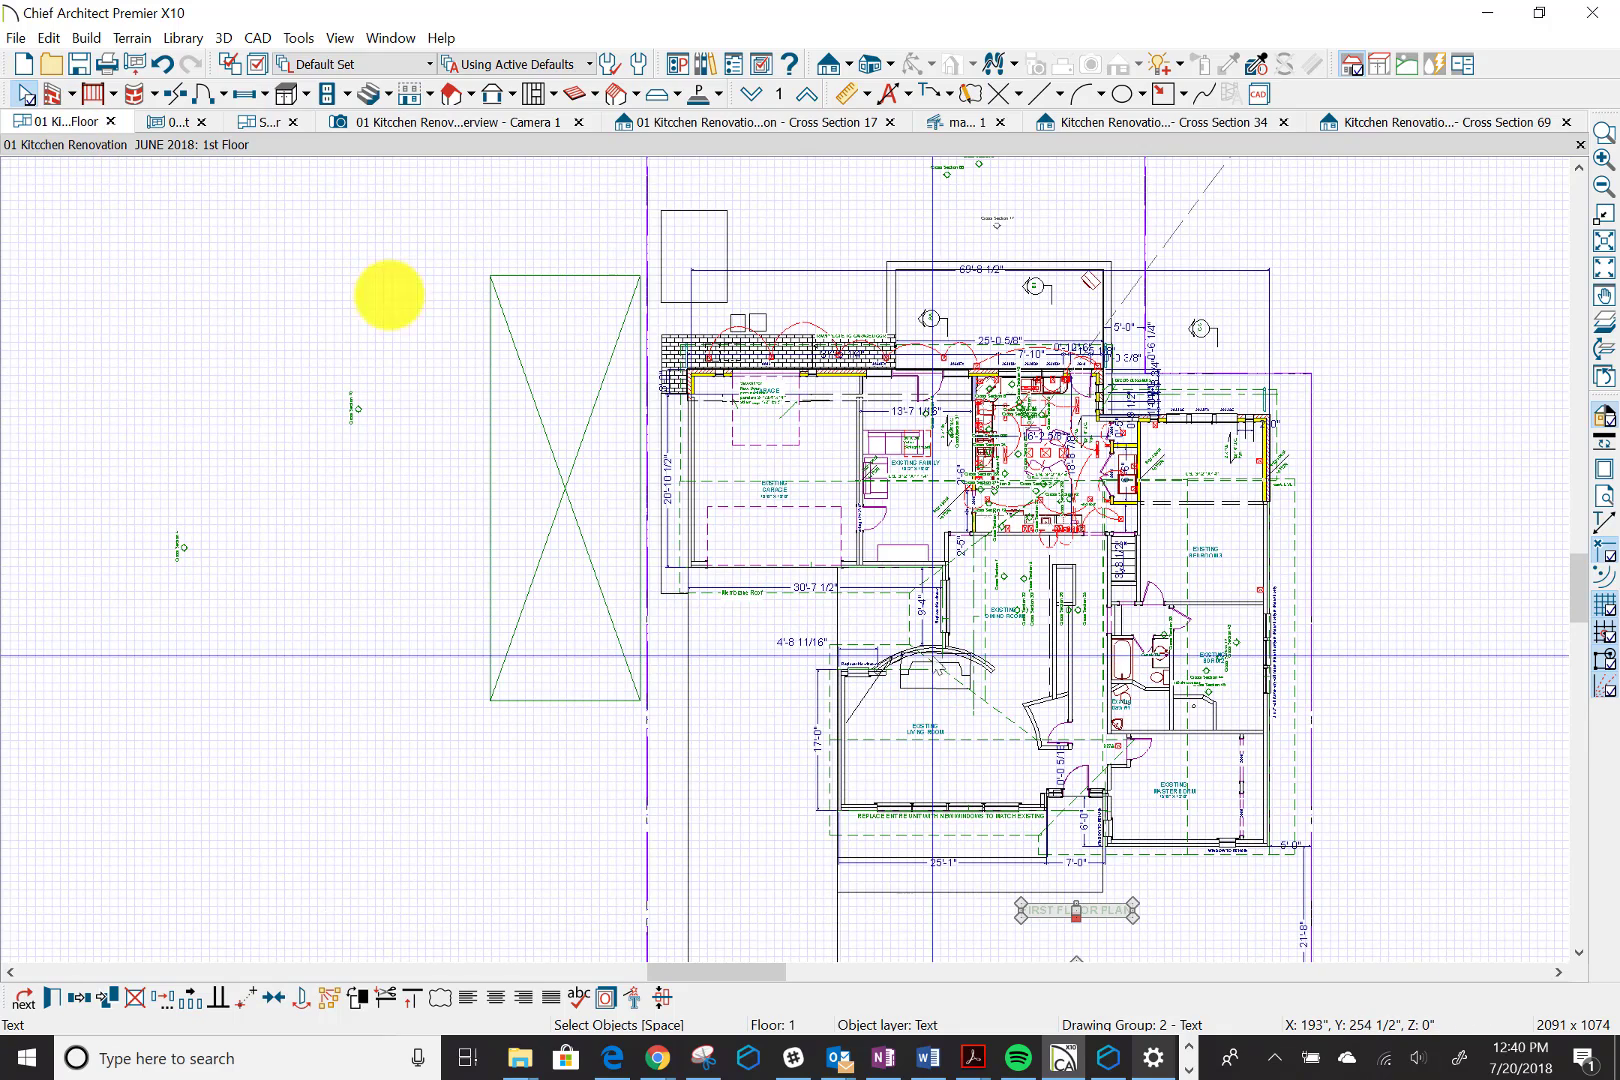
pyautogui.click(431, 66)
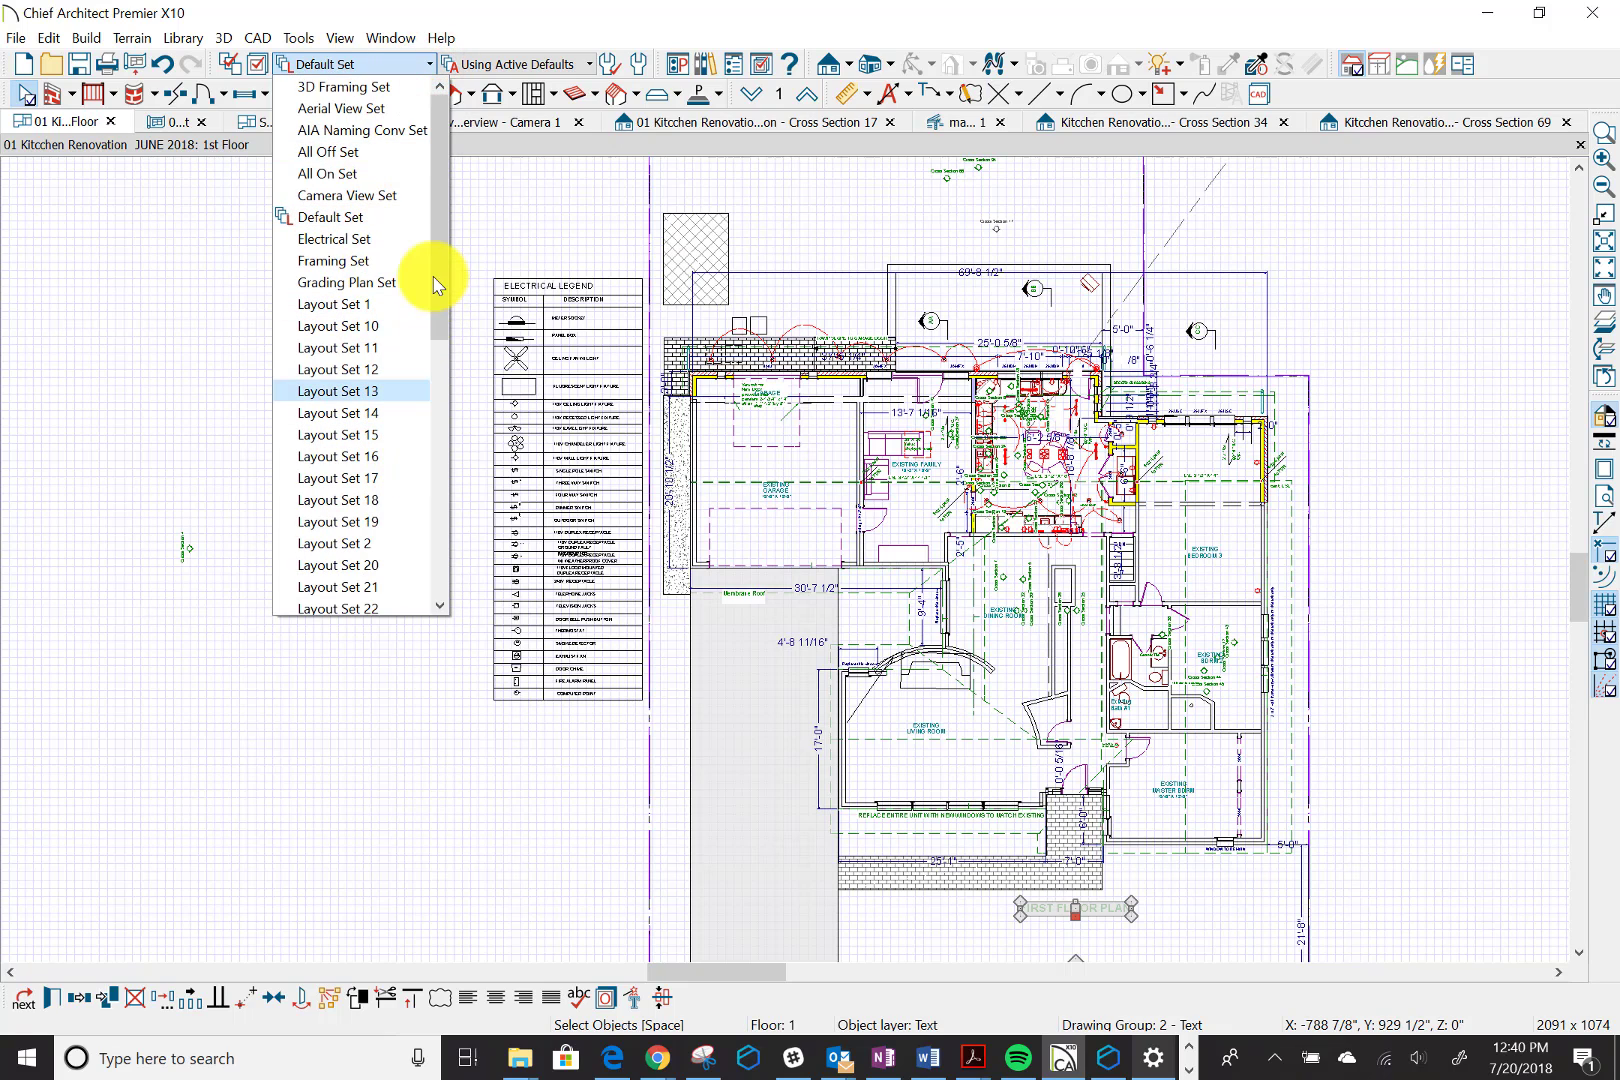
pyautogui.moveTo(436, 264)
pyautogui.mouseDown()
pyautogui.moveTo(409, 528)
pyautogui.moveTo(413, 255)
pyautogui.mouseUp()
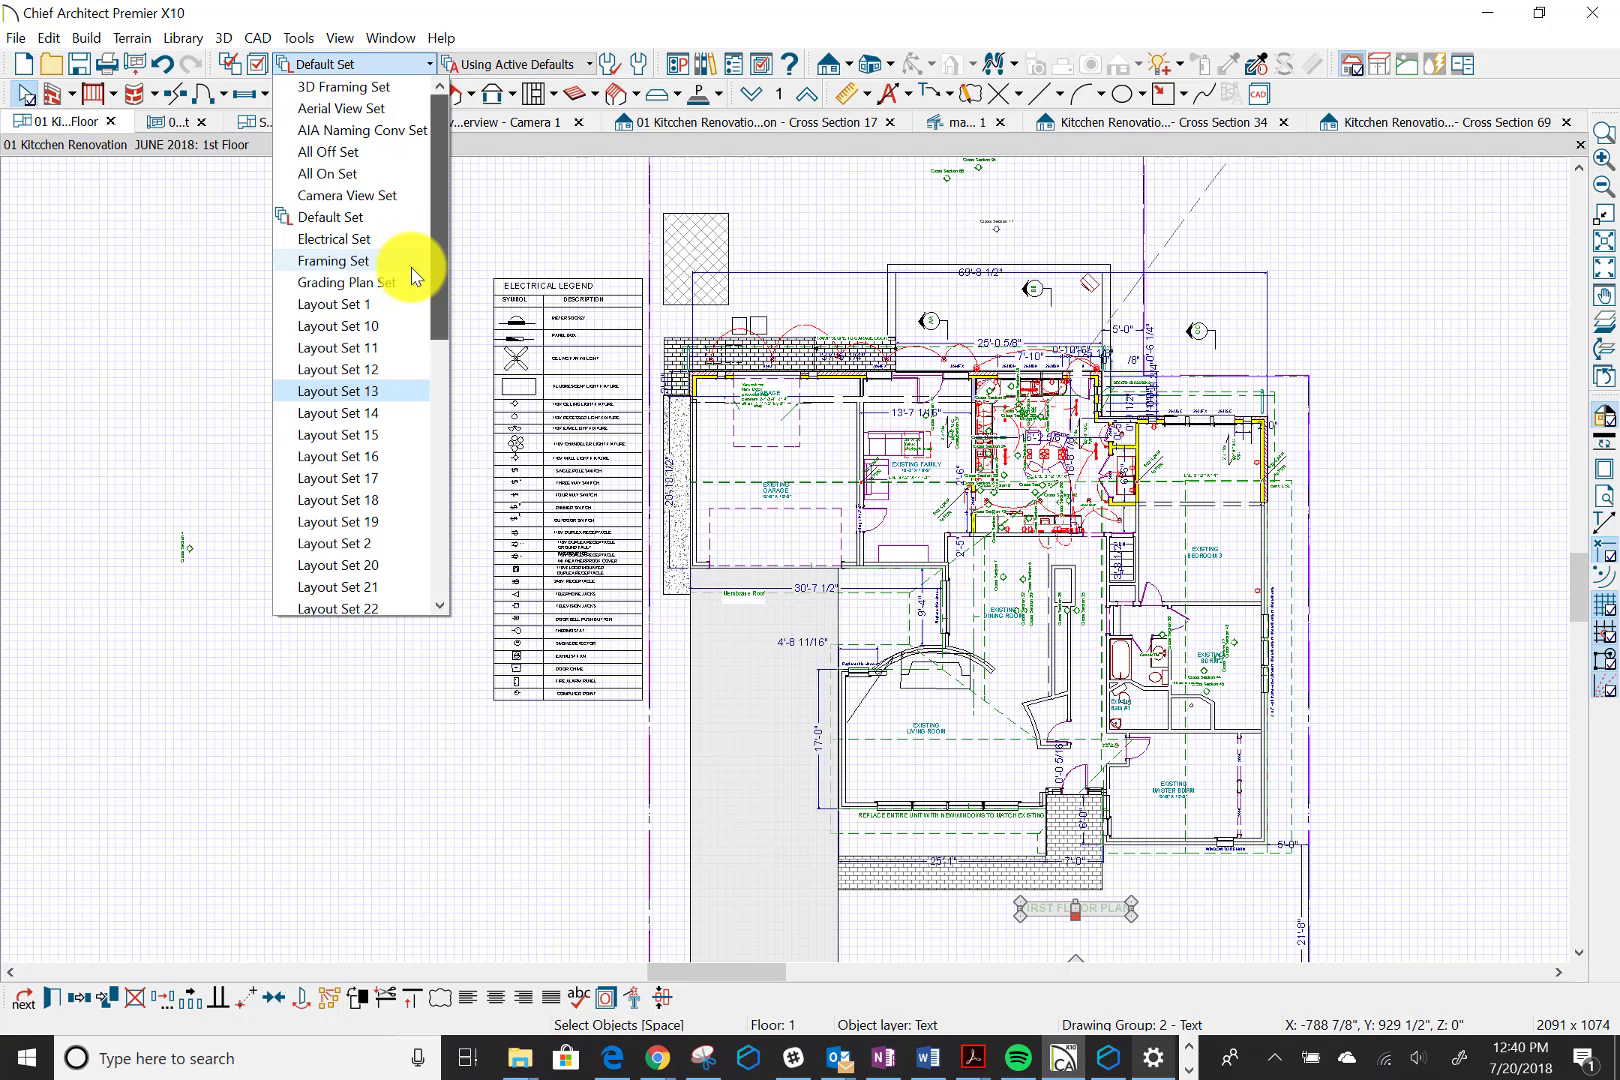
pyautogui.moveTo(416, 277); pyautogui.dragTo(433, 513)
pyautogui.click(387, 568)
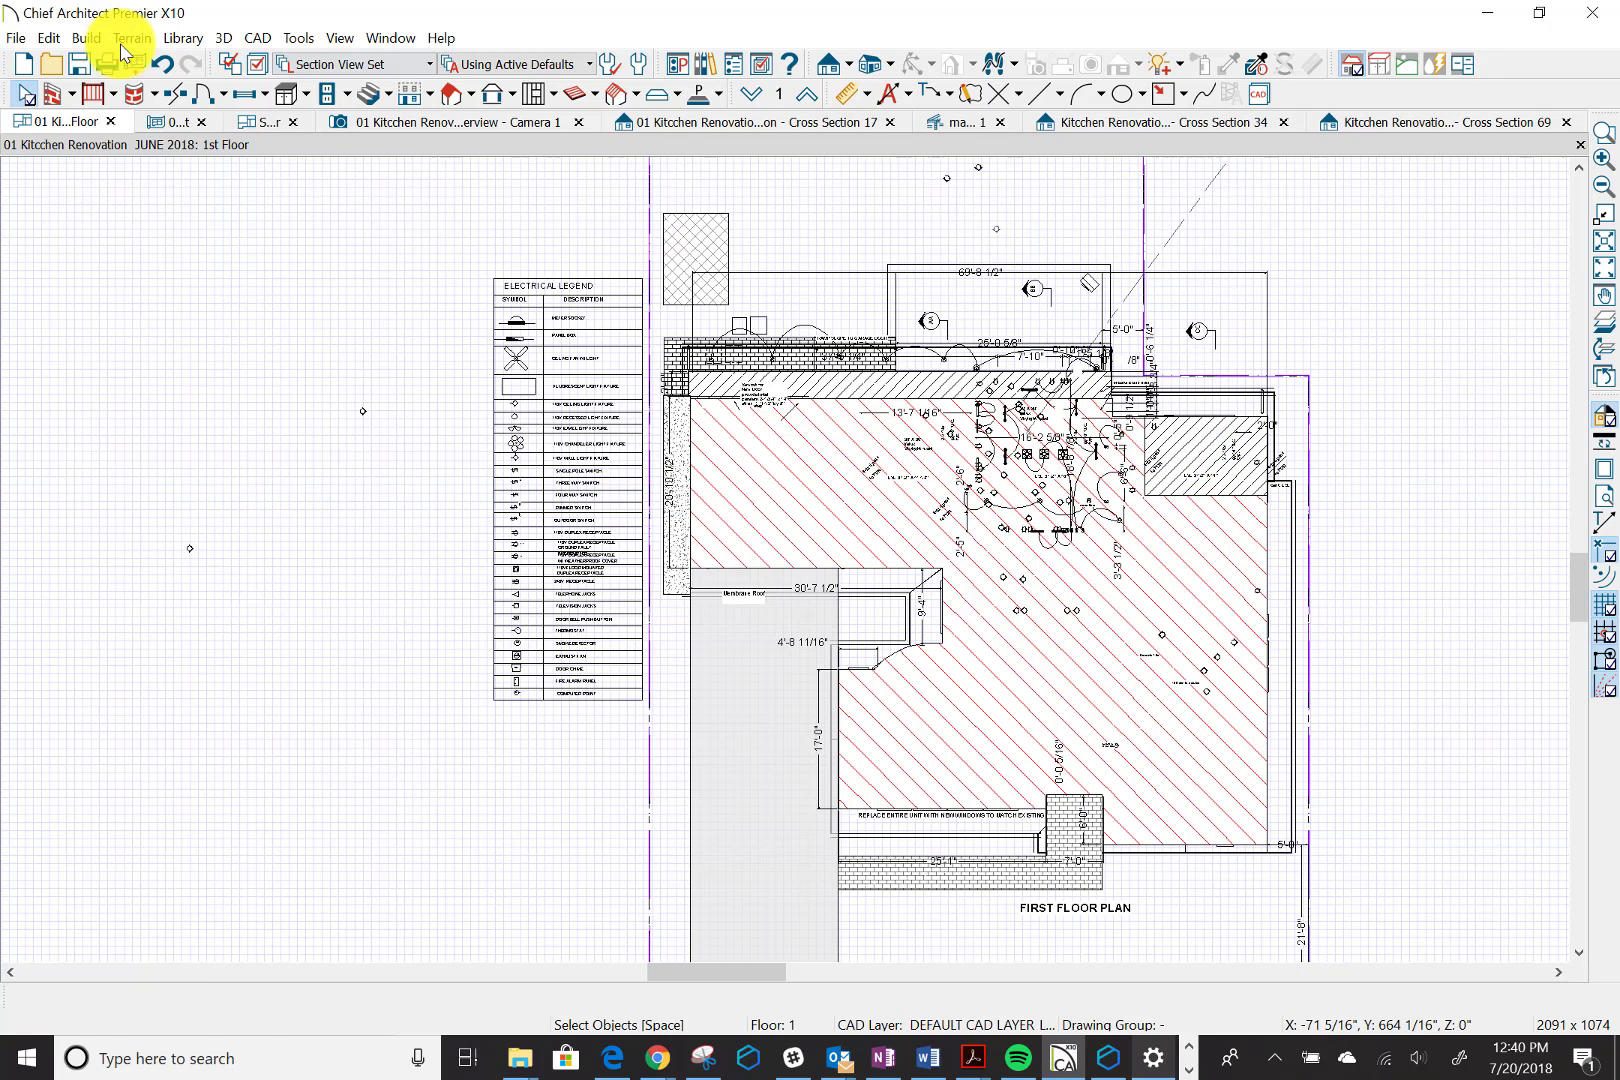
pyautogui.click(258, 68)
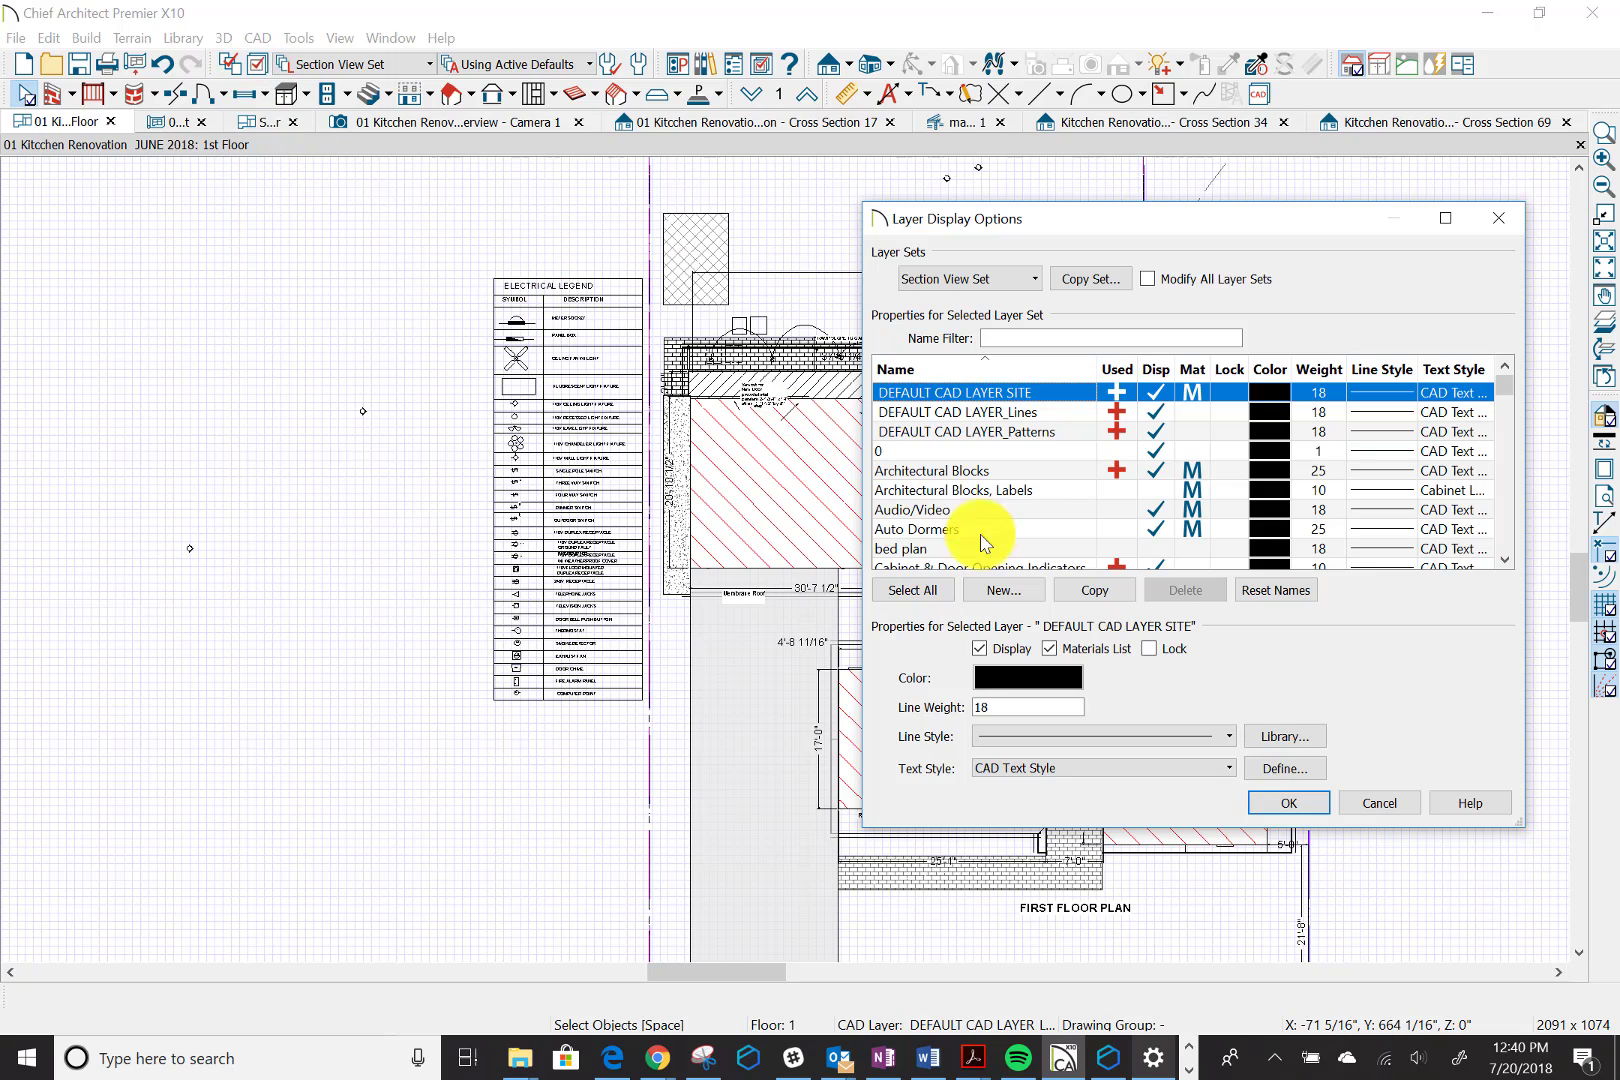
pyautogui.click(1275, 803)
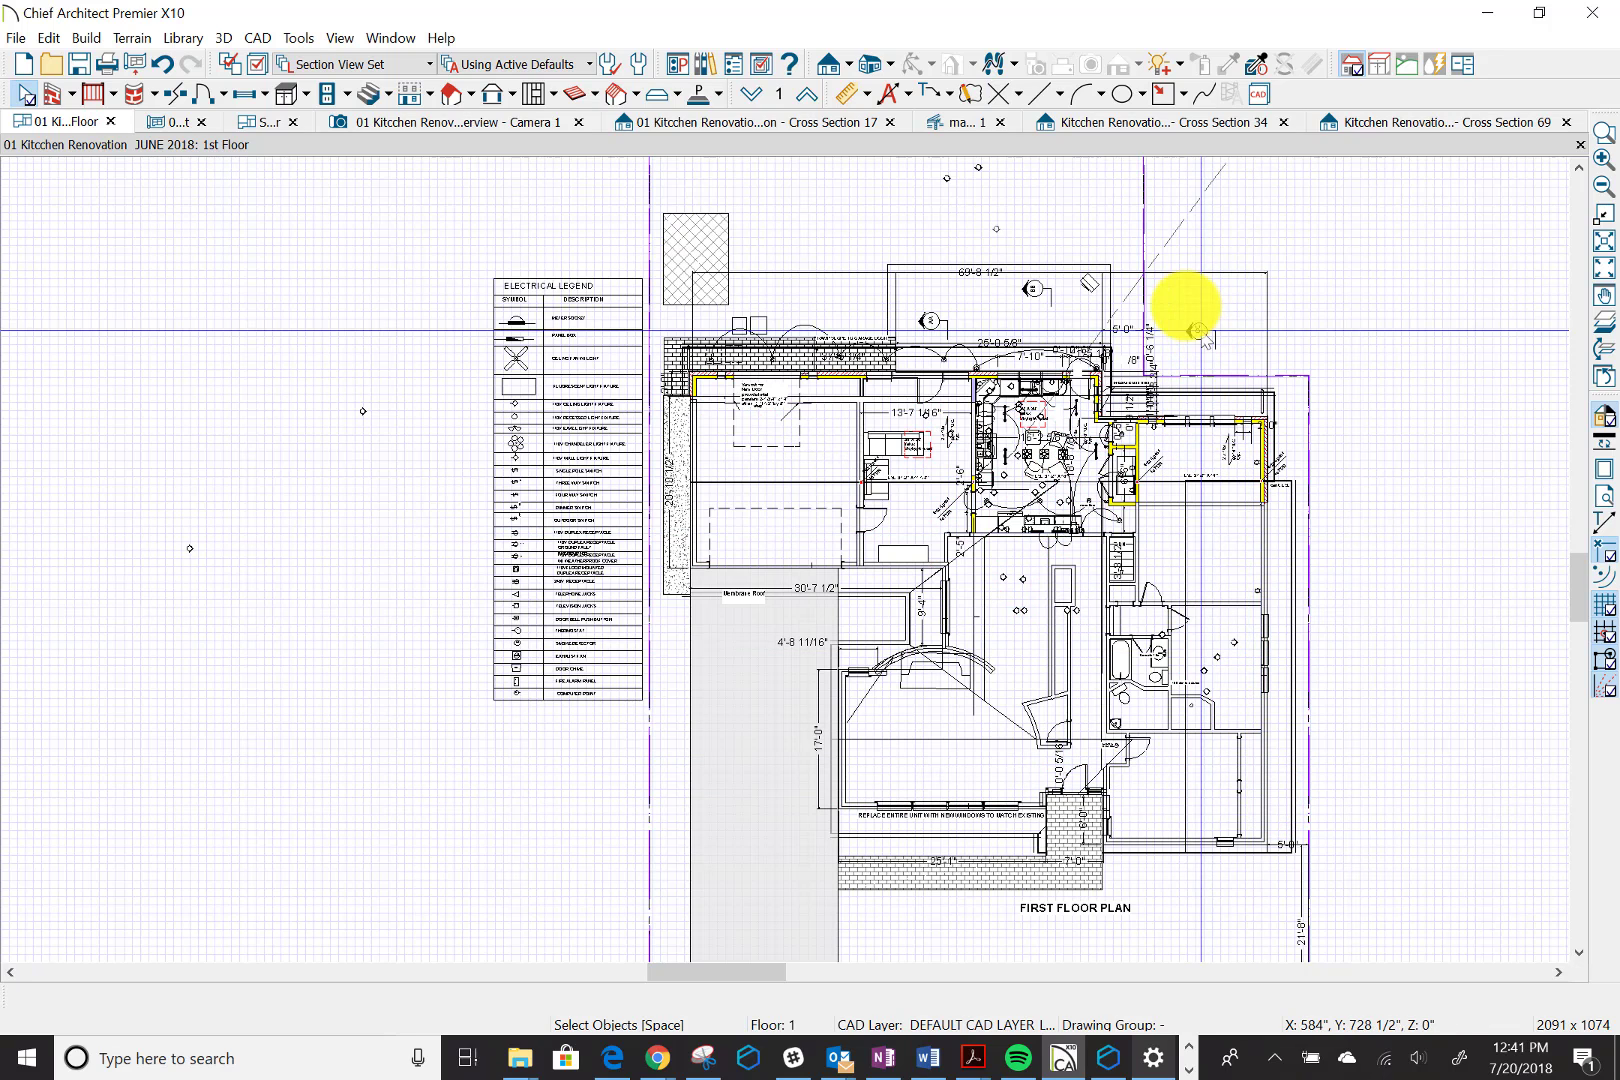
# Examine the camera and cross section symbols around the kitchen in the 1st floor plan
pyautogui.scroll(-6, 1035, 452)
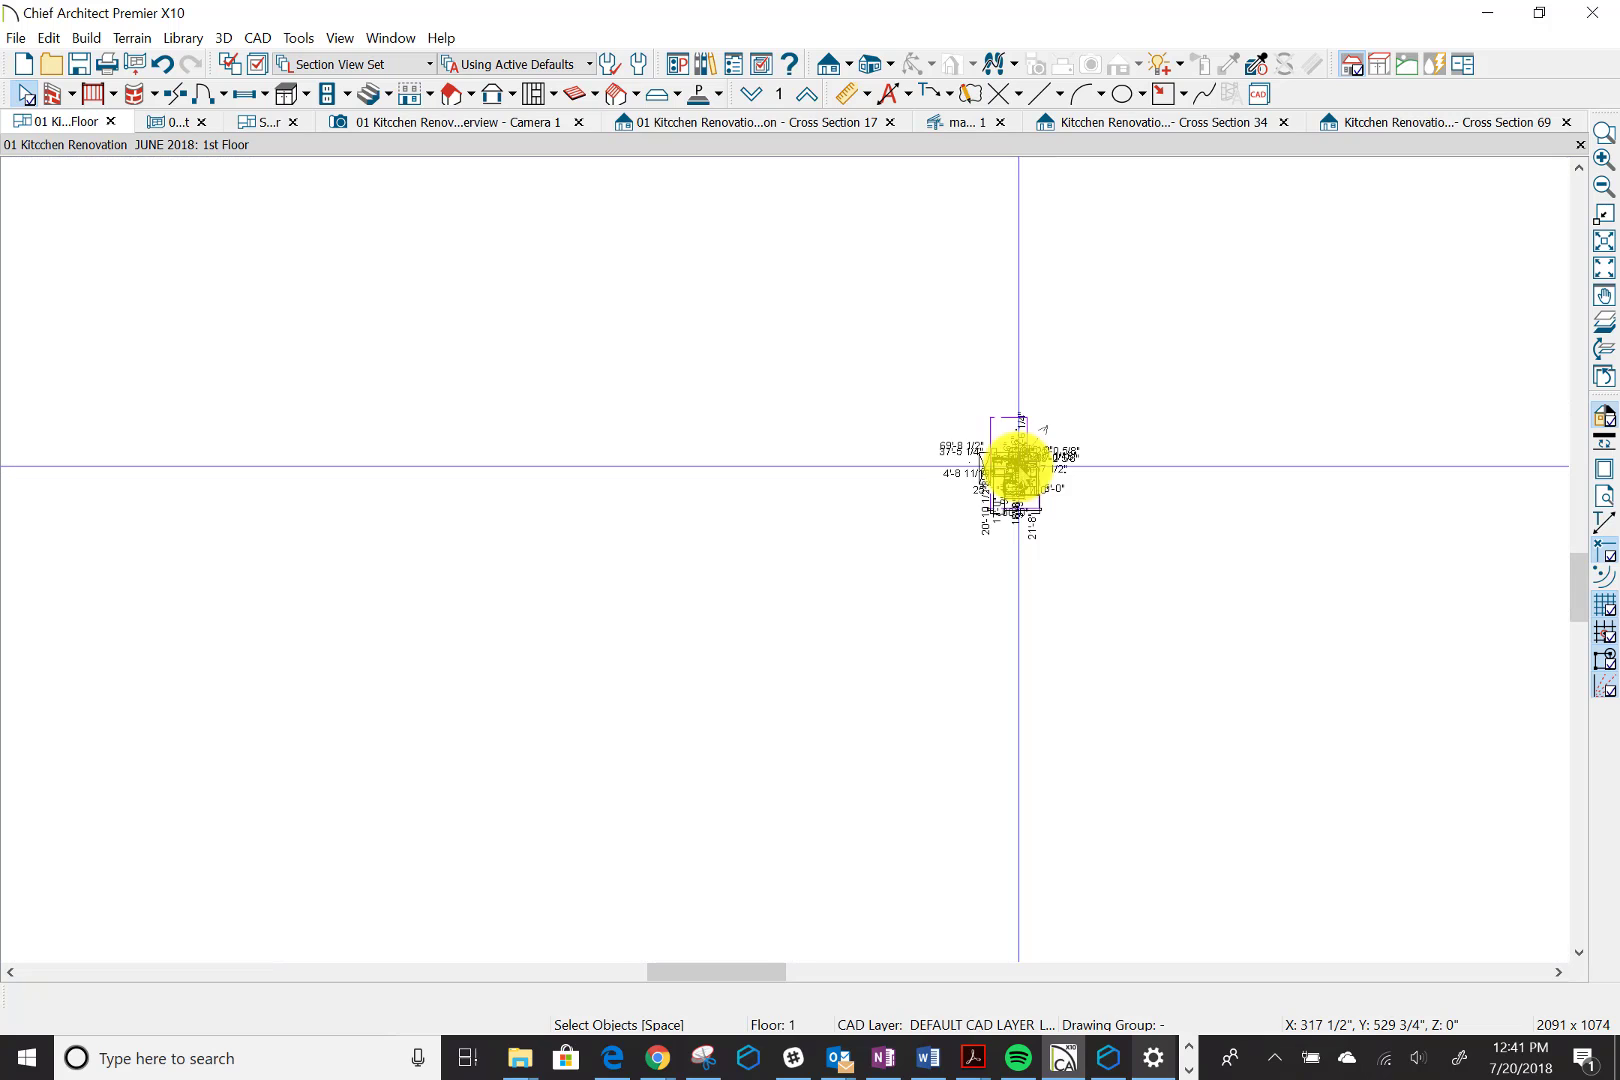
pyautogui.scroll(2, 1018, 467)
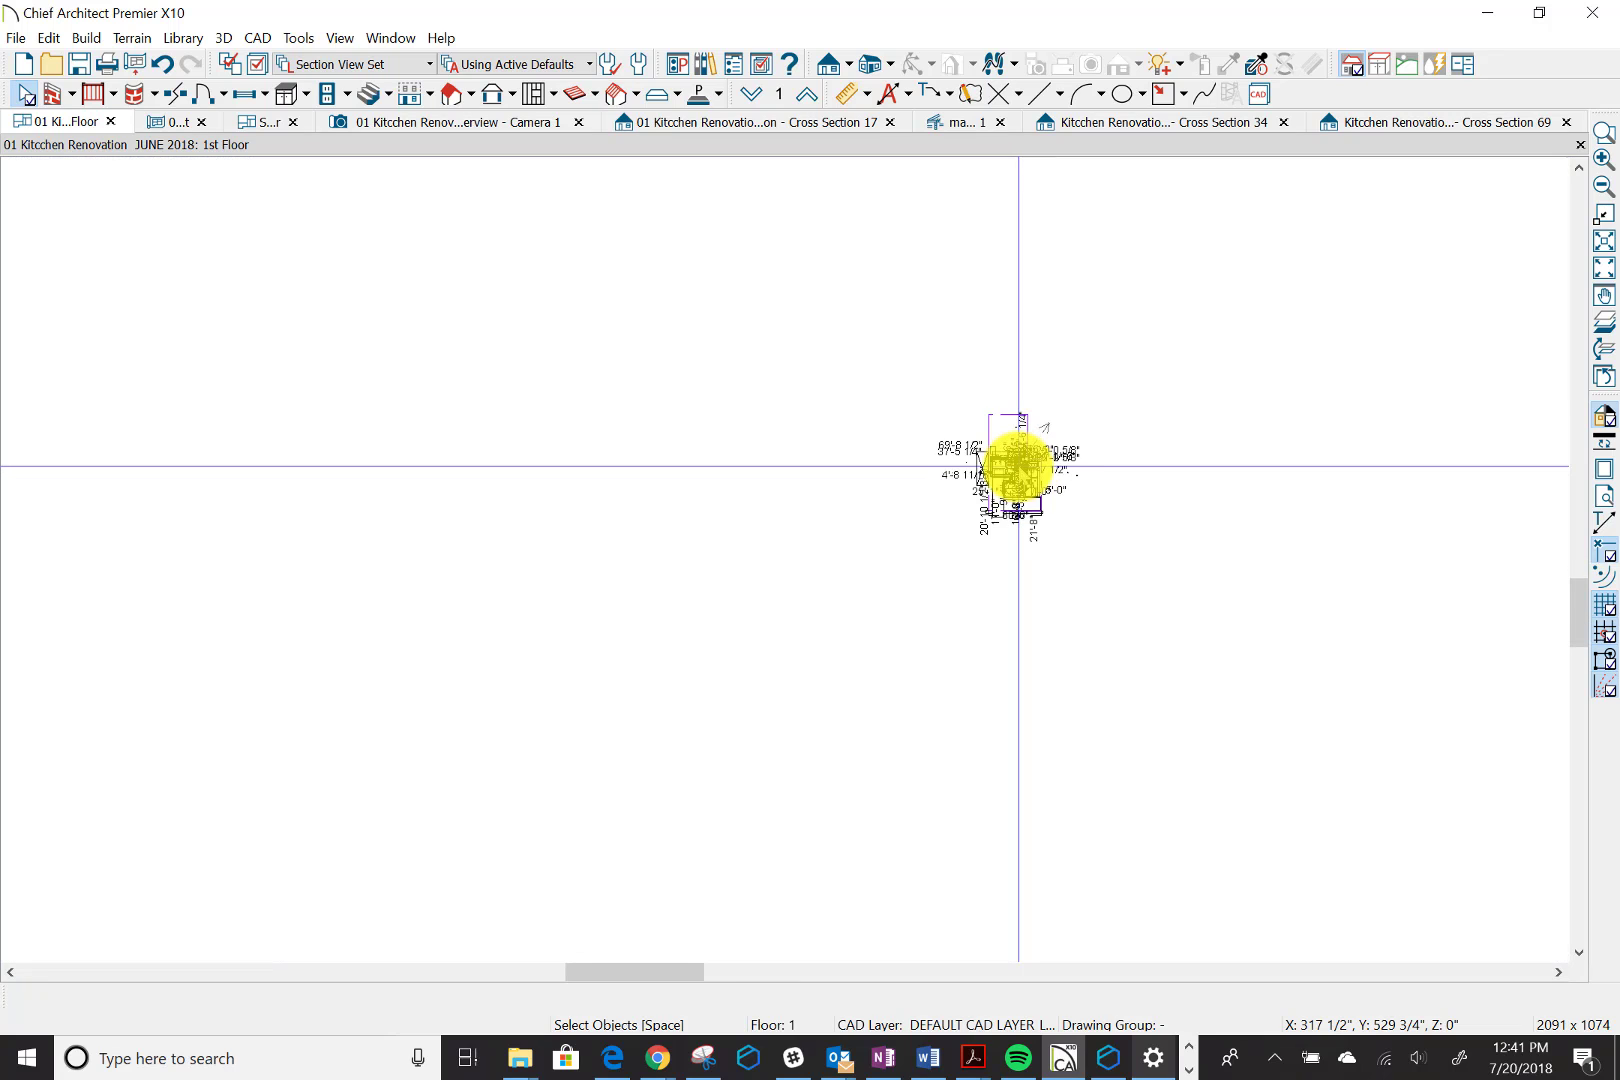
pyautogui.scroll(10, 1018, 467)
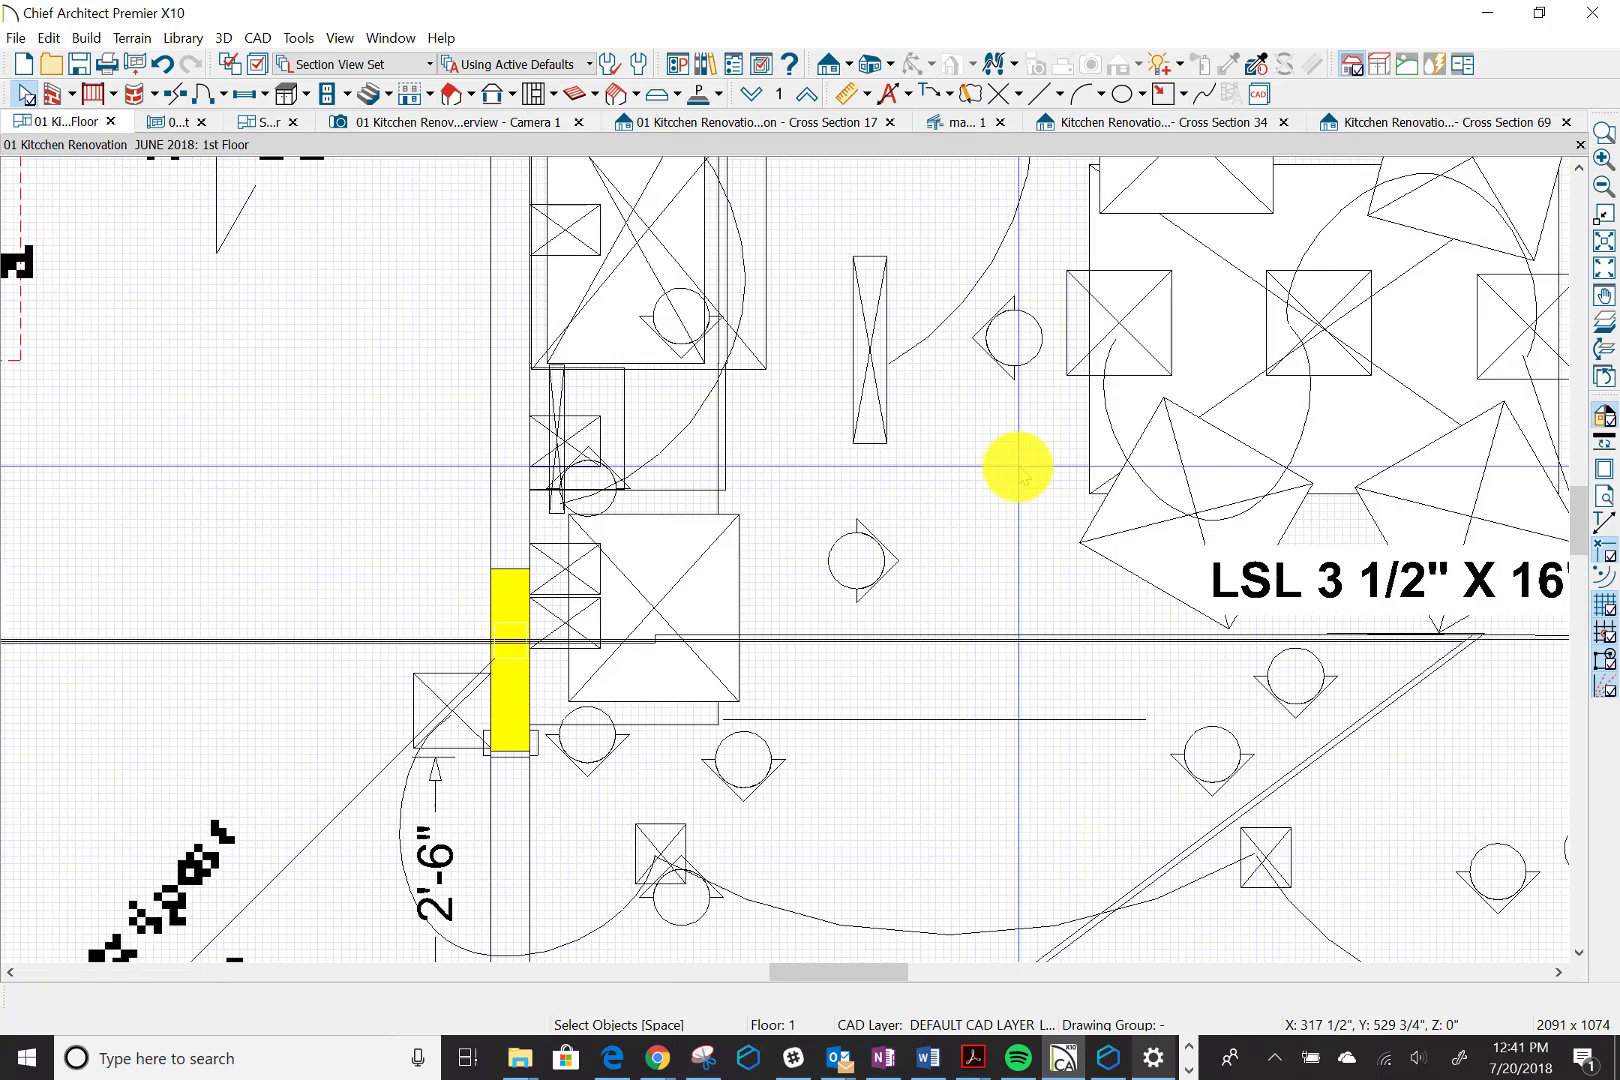
pyautogui.scroll(-2, 1018, 467)
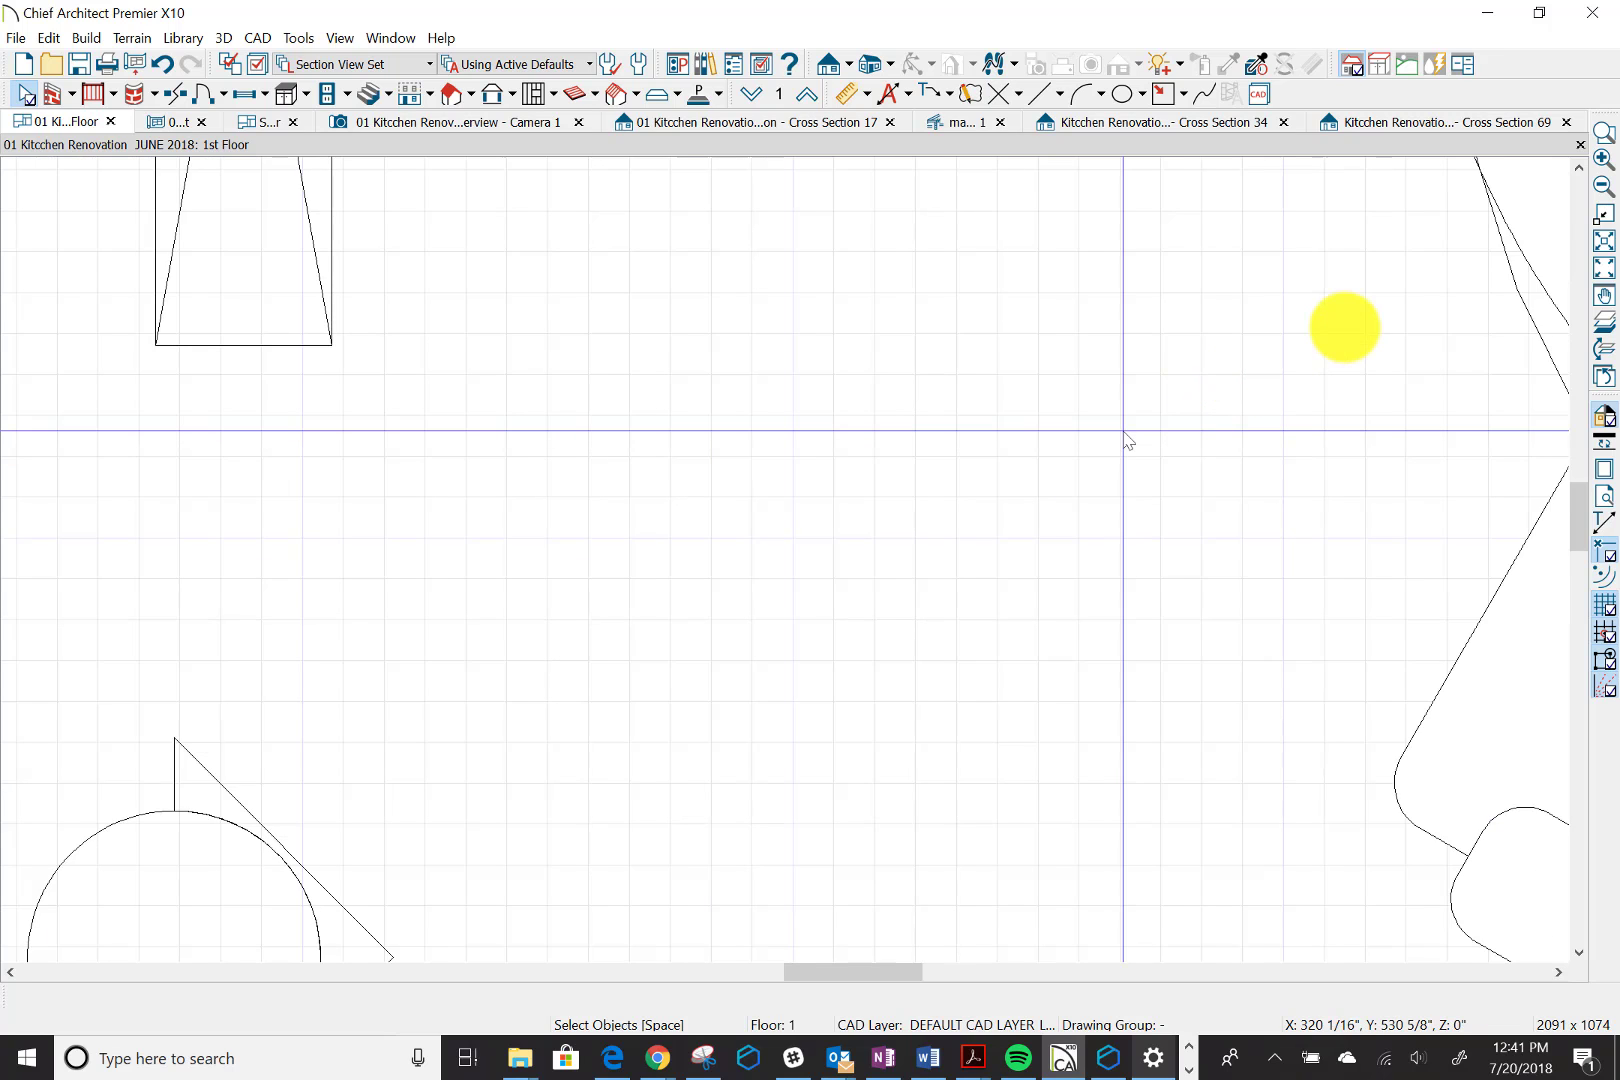
pyautogui.scroll(-2, 1216, 478)
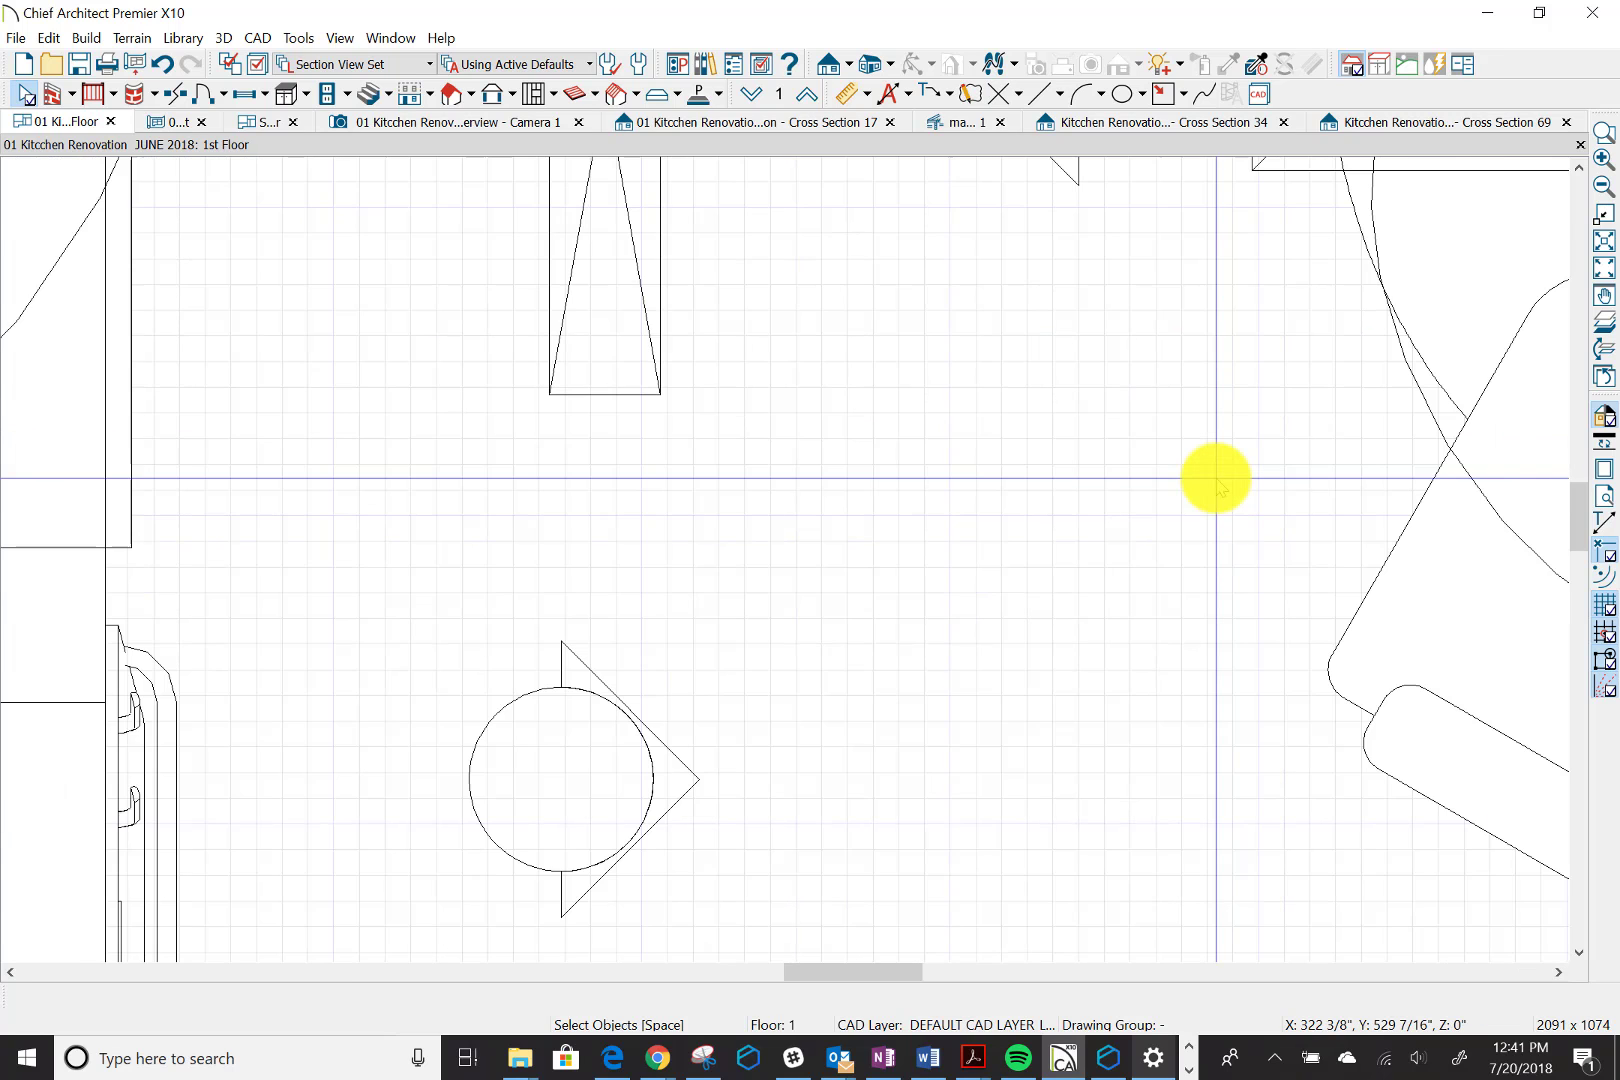
pyautogui.scroll(-2, 1216, 478)
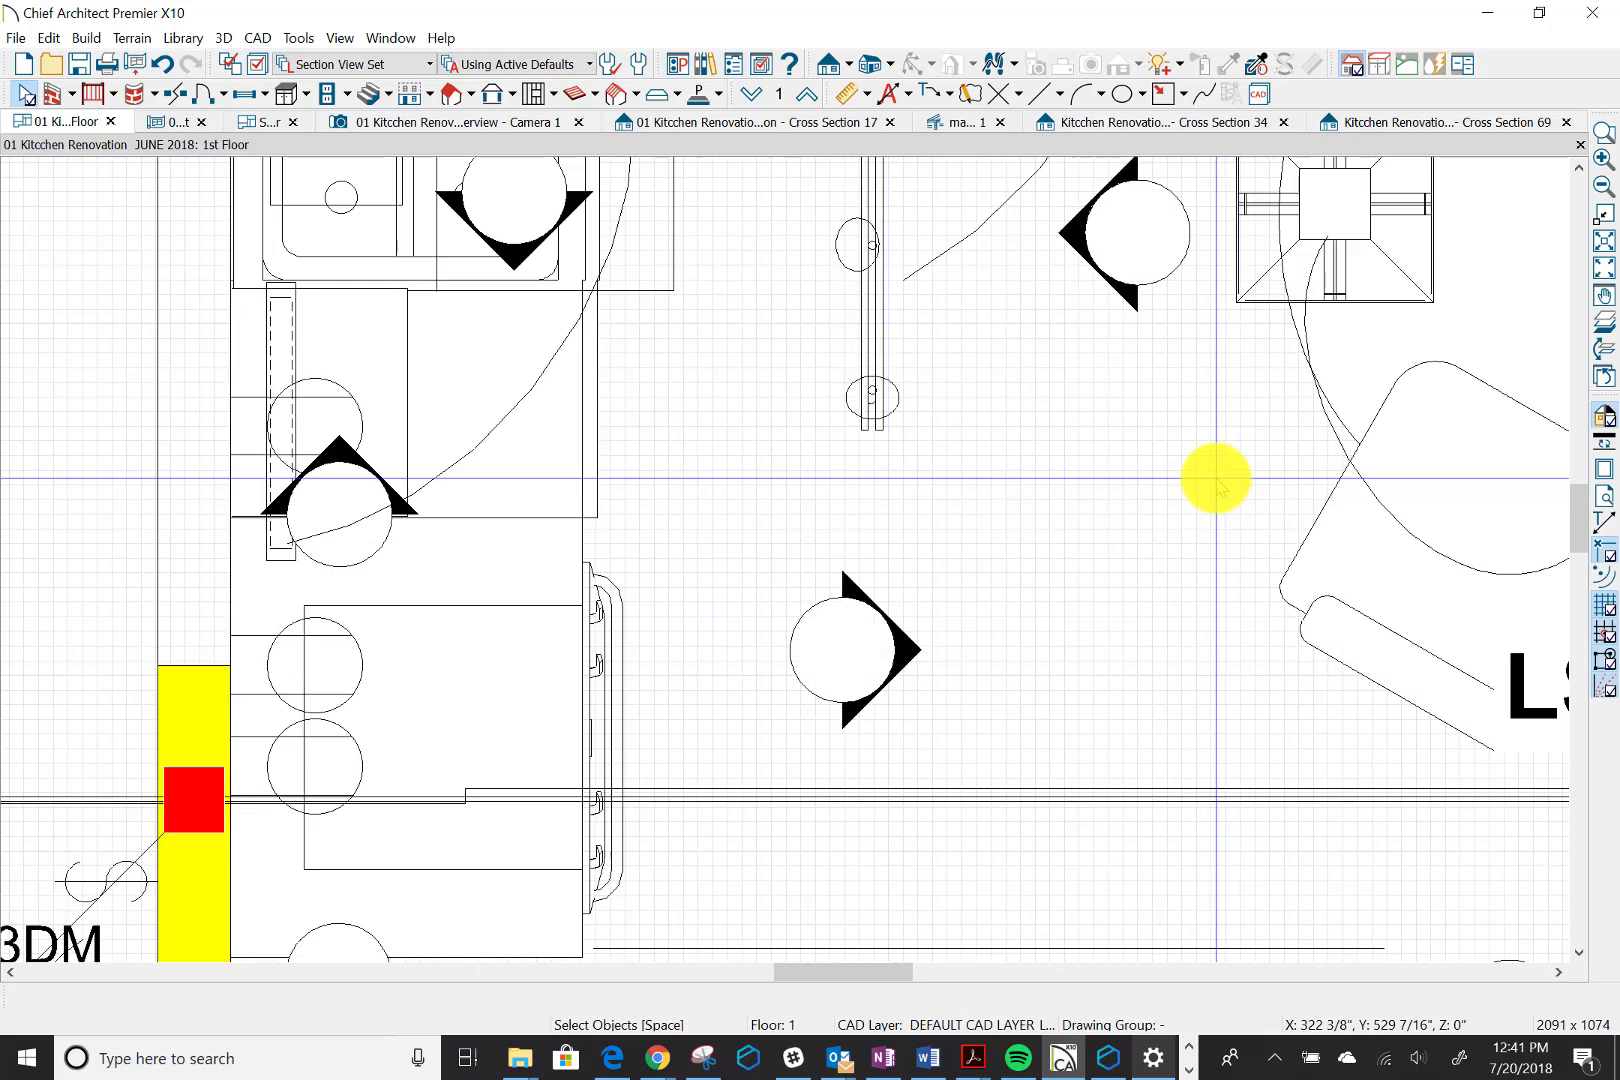
pyautogui.scroll(-1, 1216, 478)
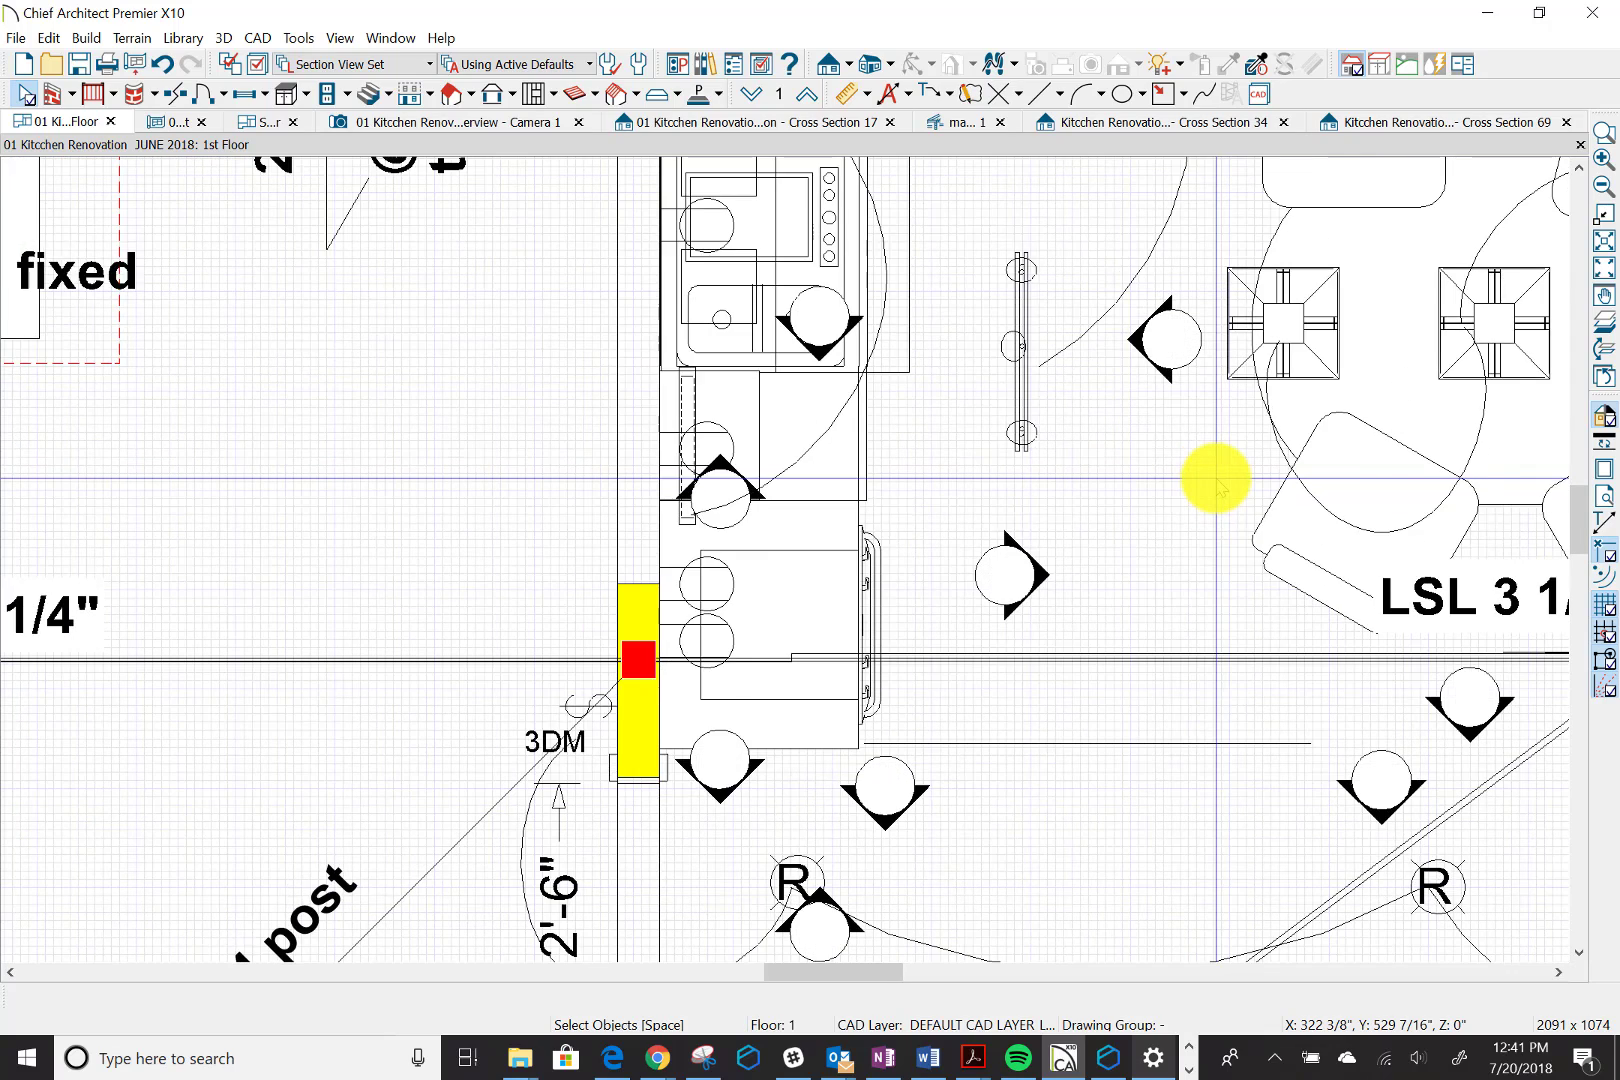
# Locate the camera symbols around the 1st floor plan and select the elevation camera standing outside the building's right side
pyautogui.scroll(-2, 1216, 478)
pyautogui.scroll(-1, 1216, 478)
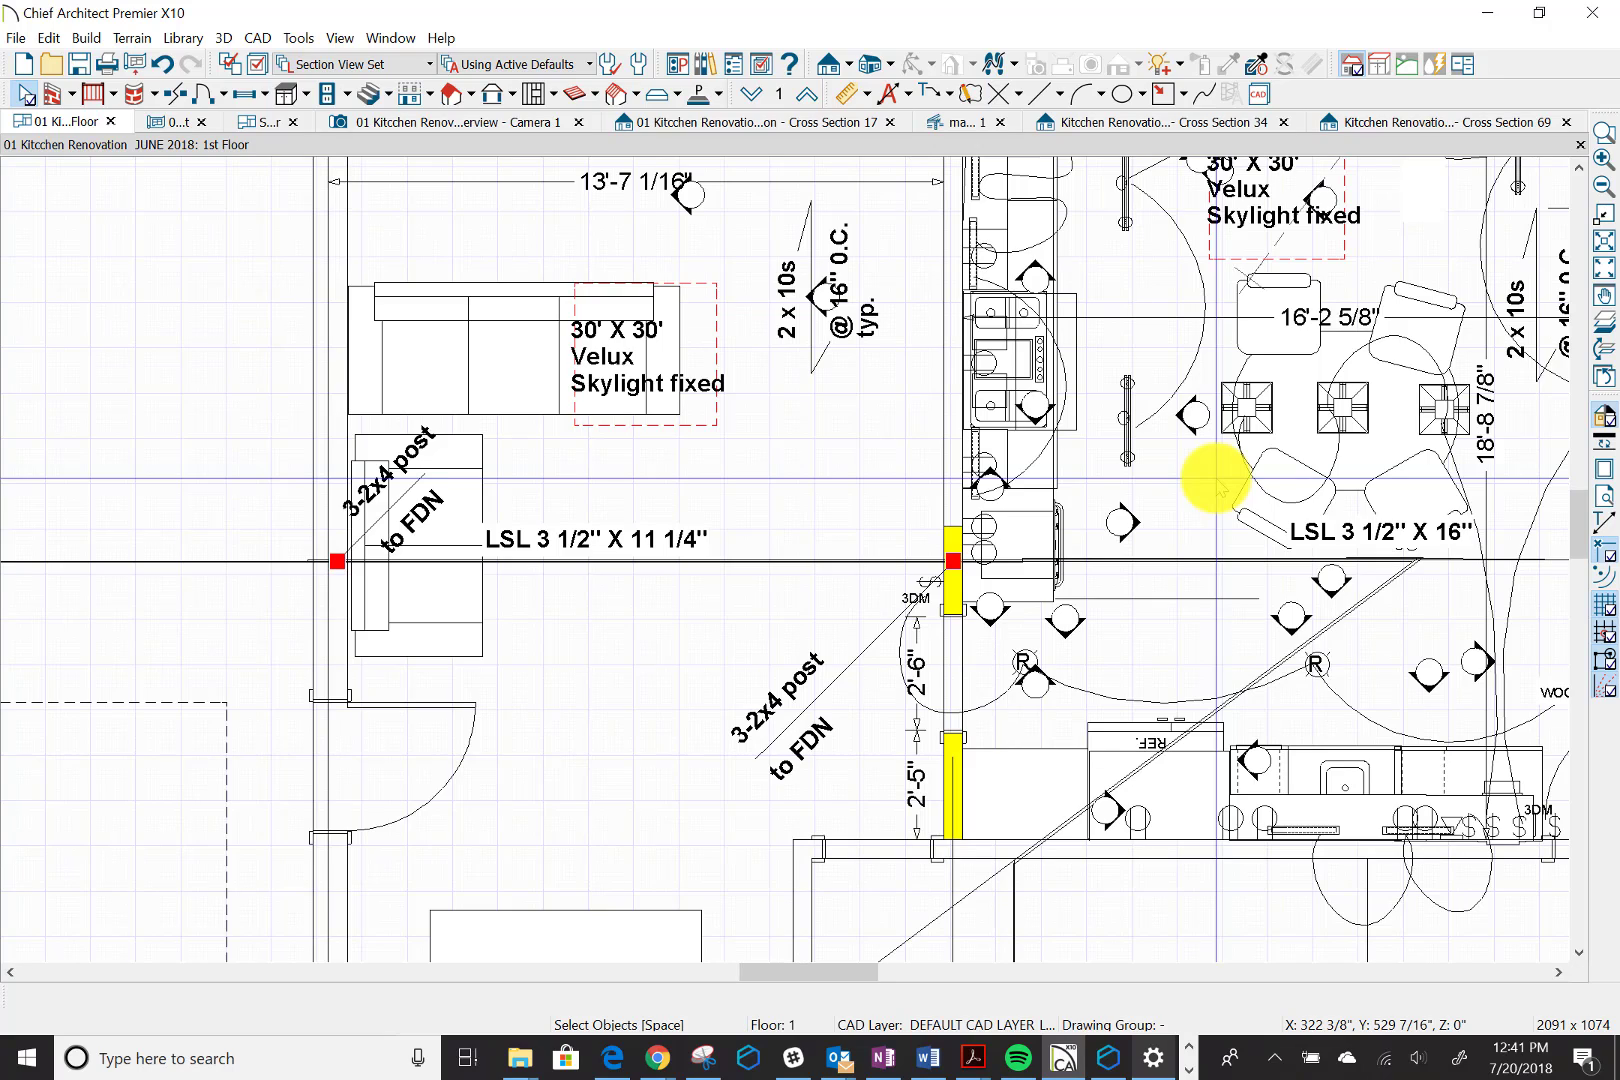
pyautogui.scroll(-1, 1178, 598)
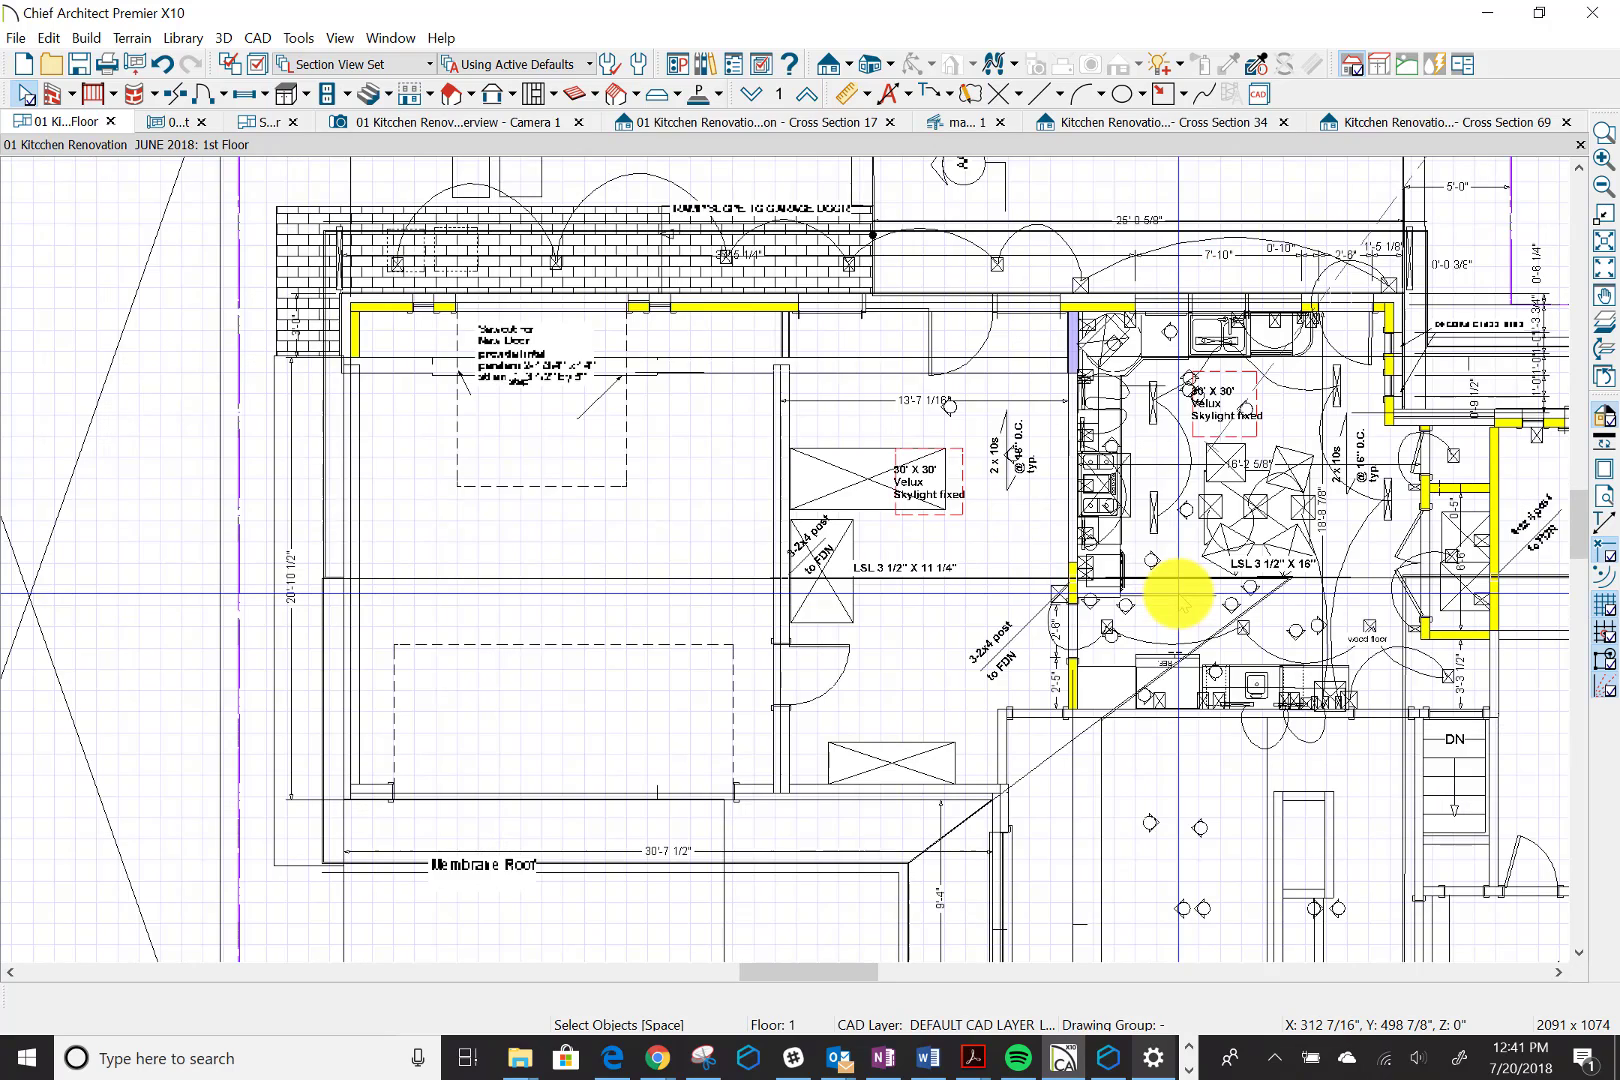
pyautogui.scroll(-3, 1178, 598)
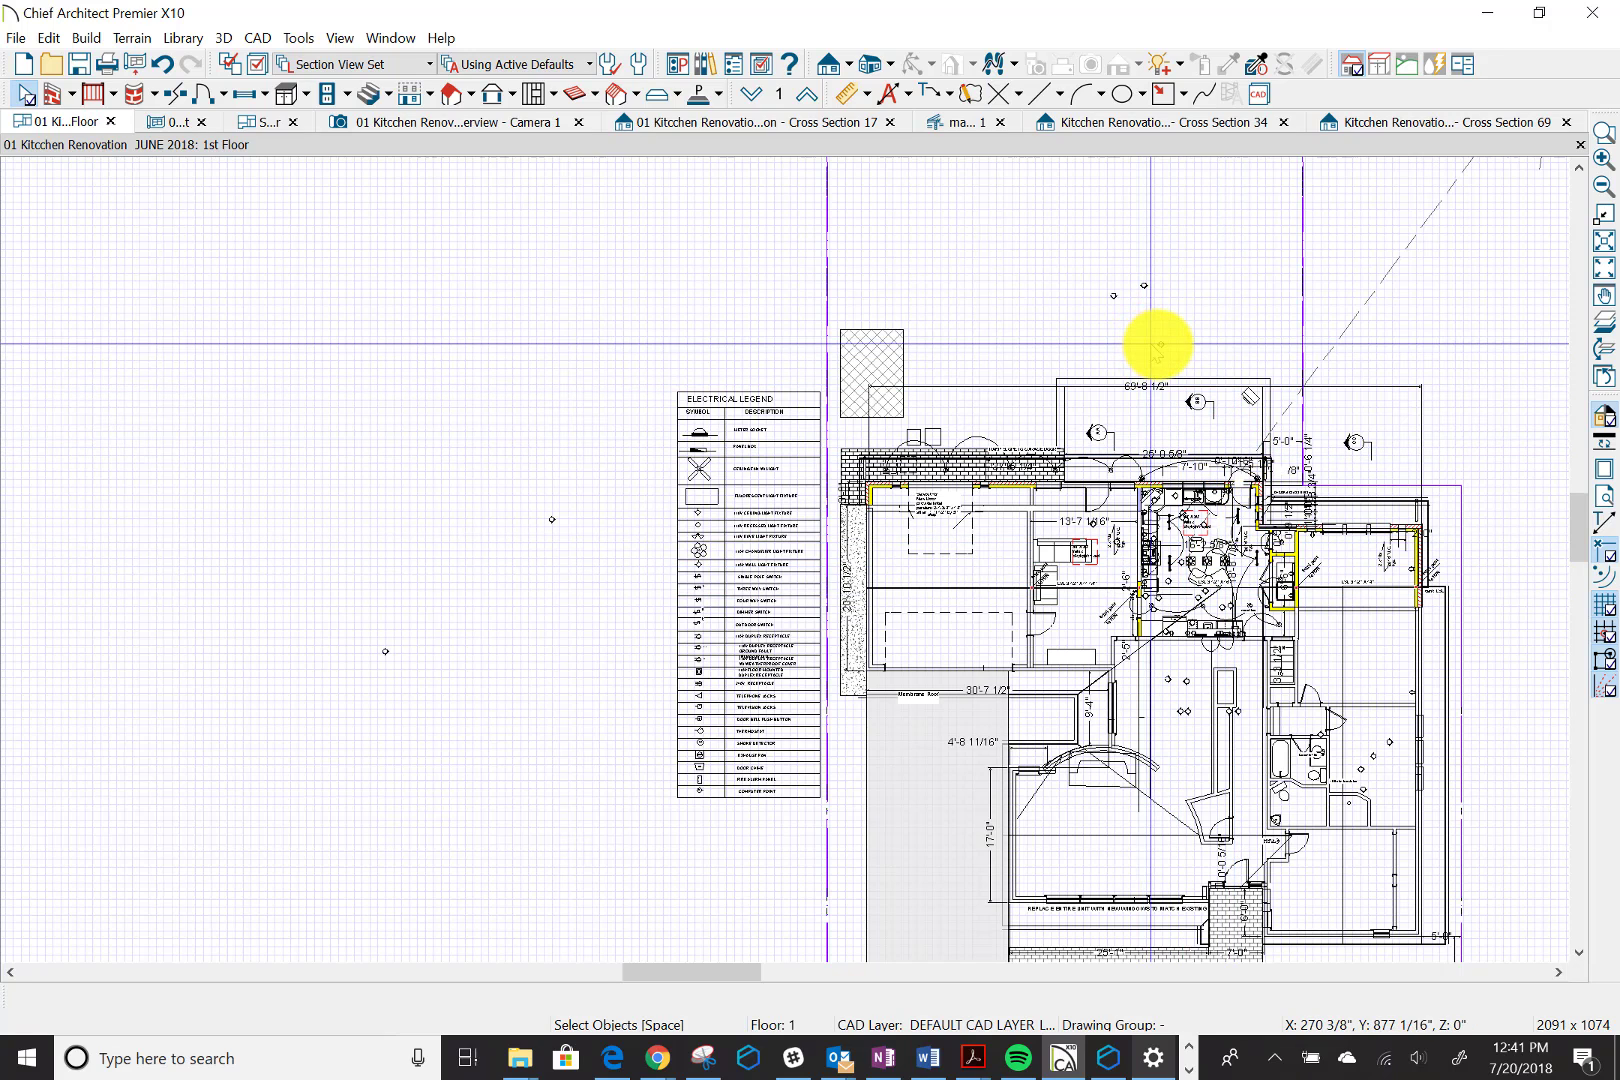
pyautogui.scroll(-1, 1110, 562)
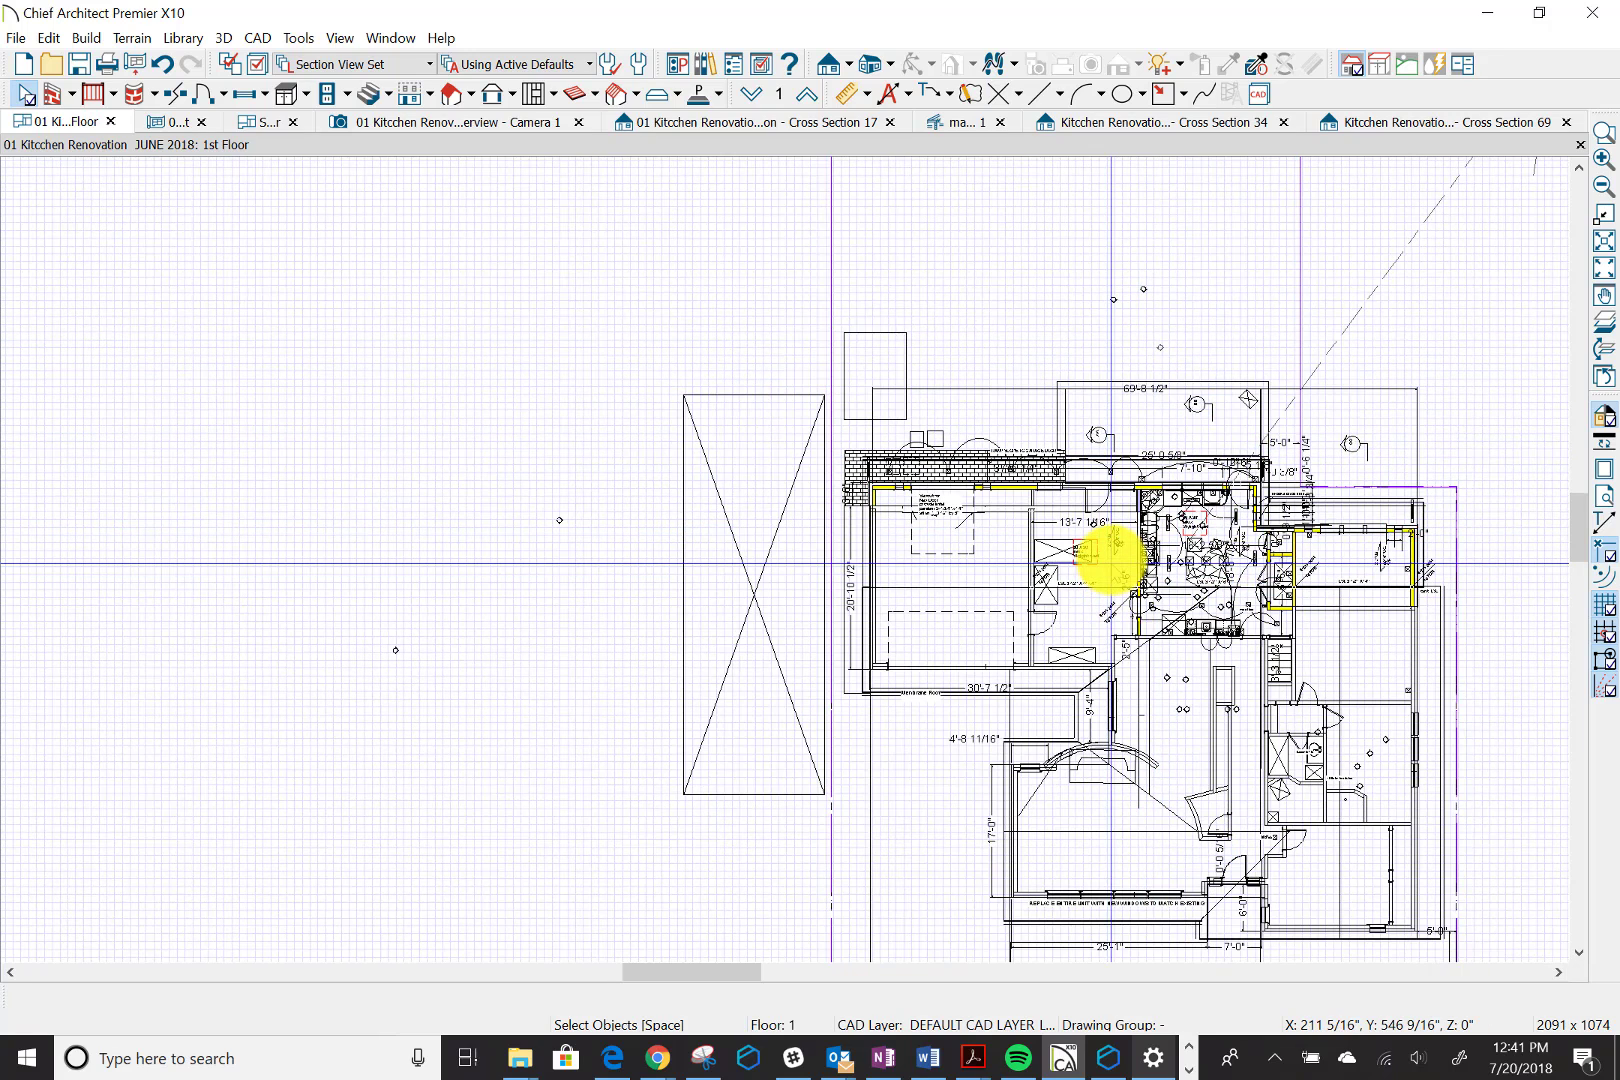
pyautogui.scroll(-4, 1110, 562)
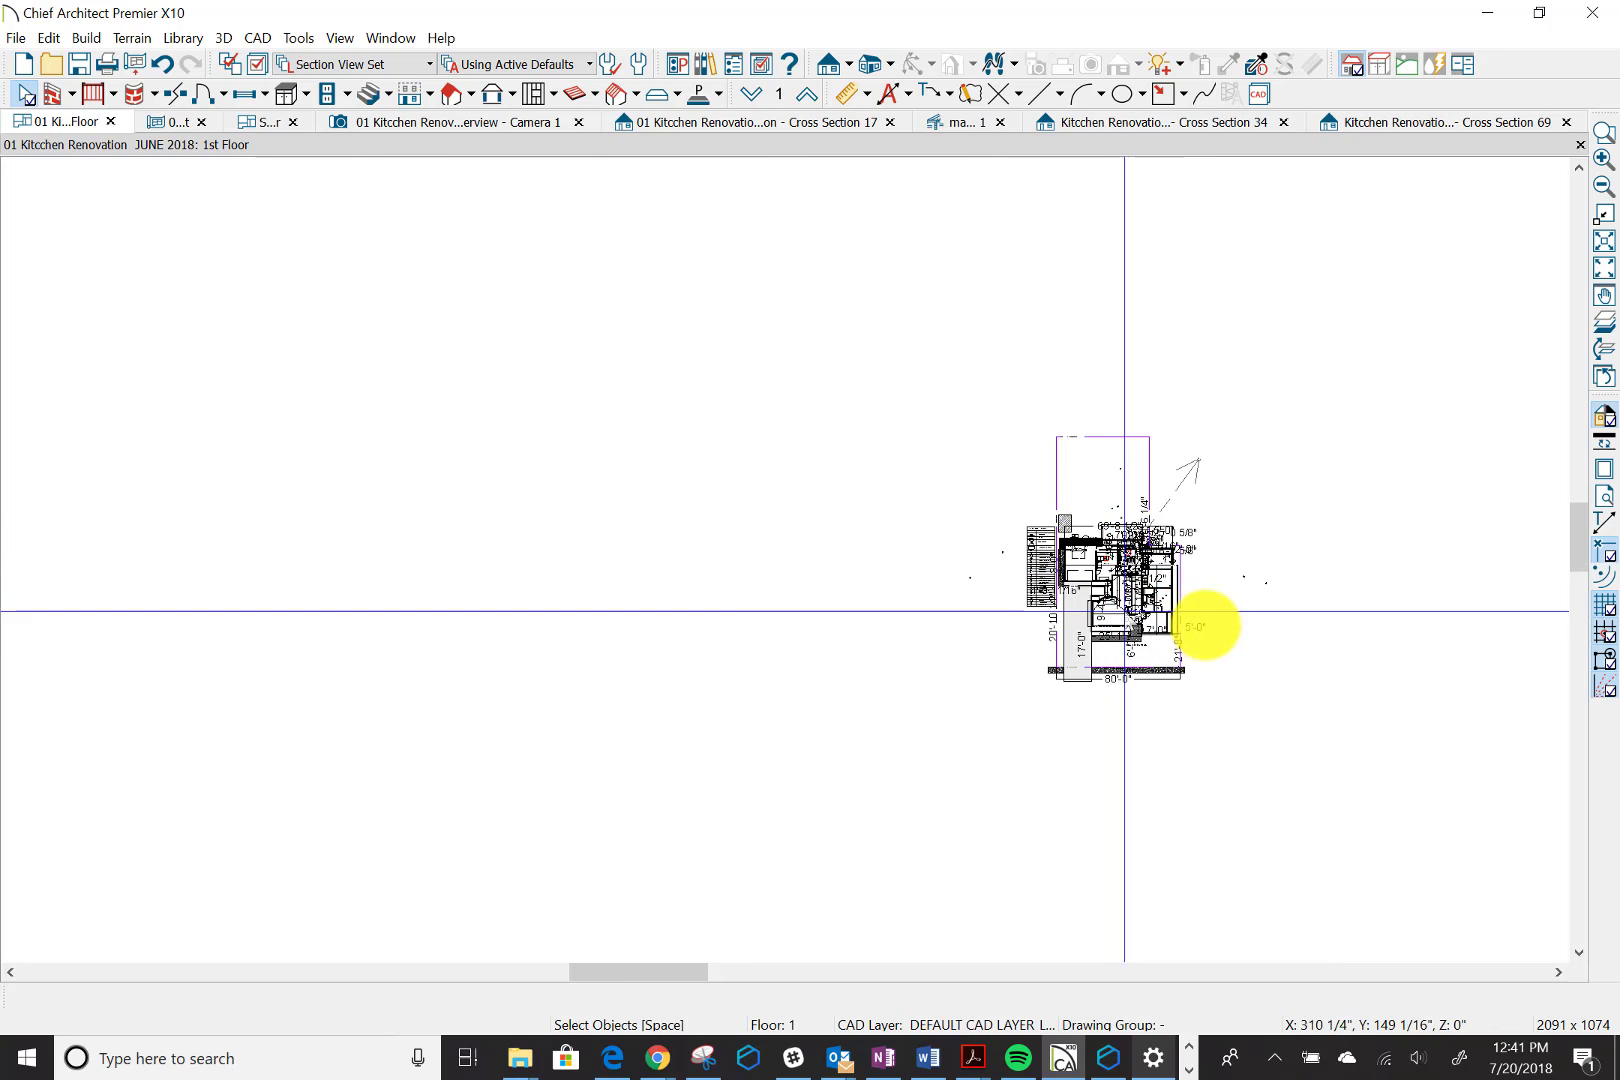
pyautogui.scroll(4, 1230, 598)
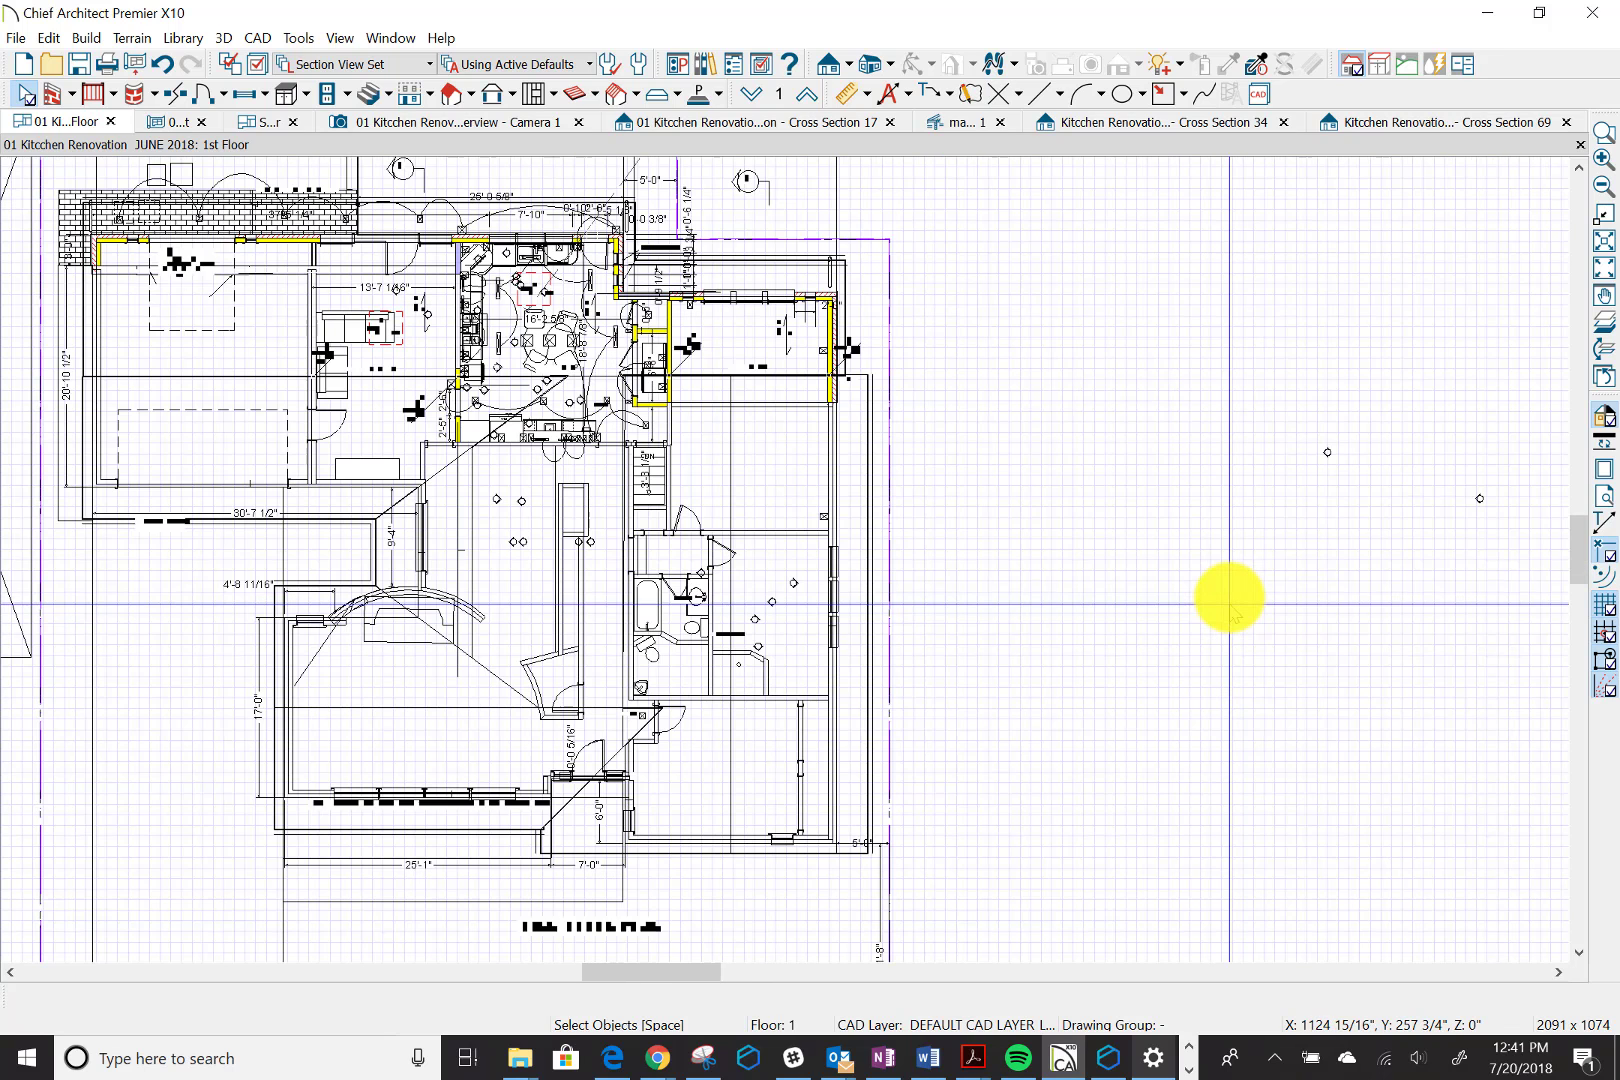
pyautogui.scroll(3, 1345, 483)
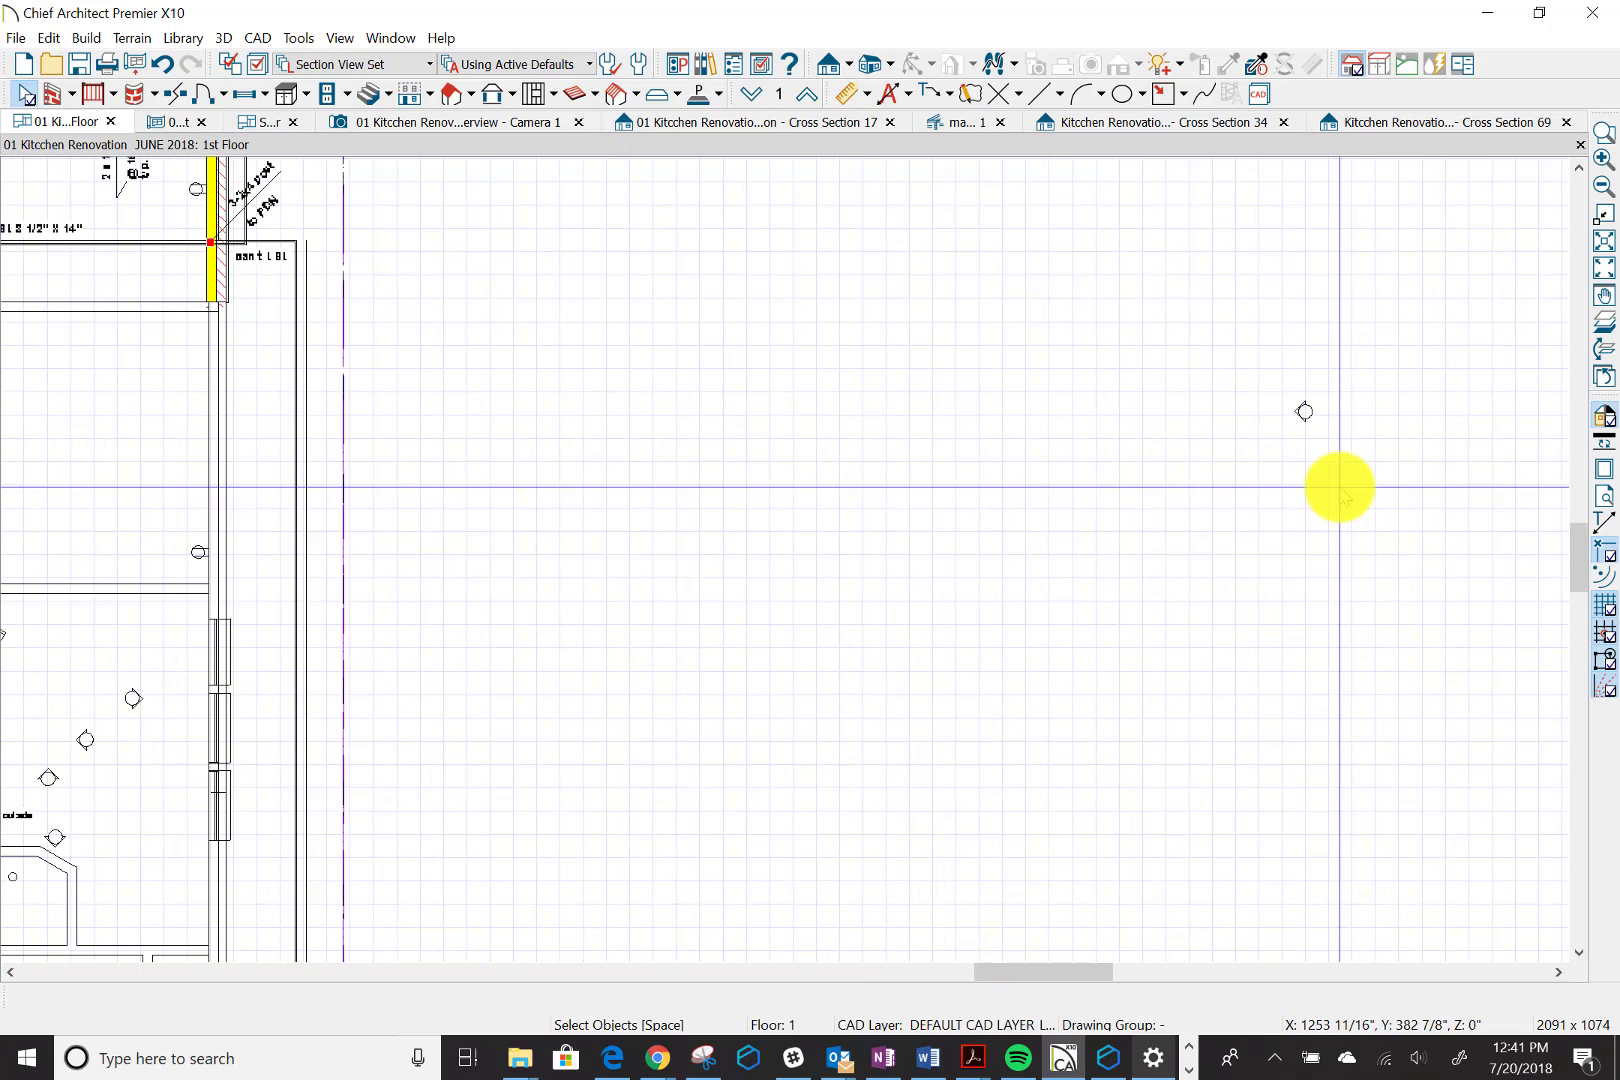
pyautogui.click(1303, 414)
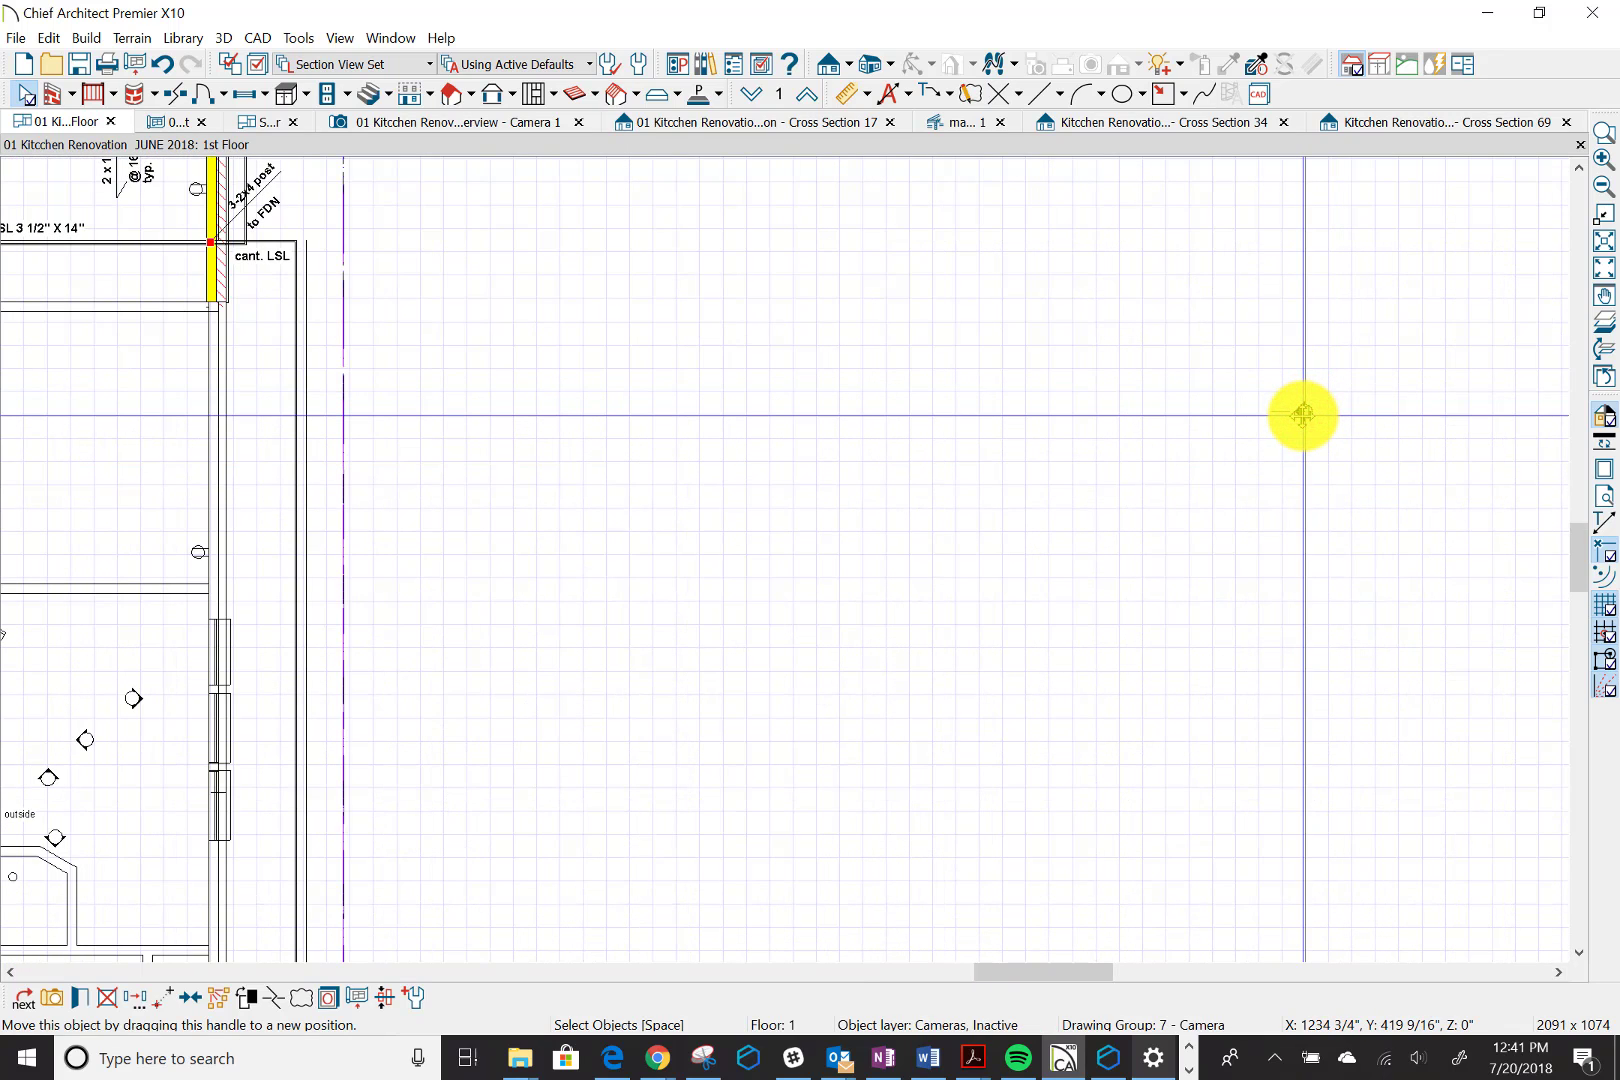
pyautogui.moveTo(1303, 414)
pyautogui.mouseDown()
pyautogui.moveTo(1298, 426)
pyautogui.moveTo(1303, 405)
pyautogui.mouseUp()
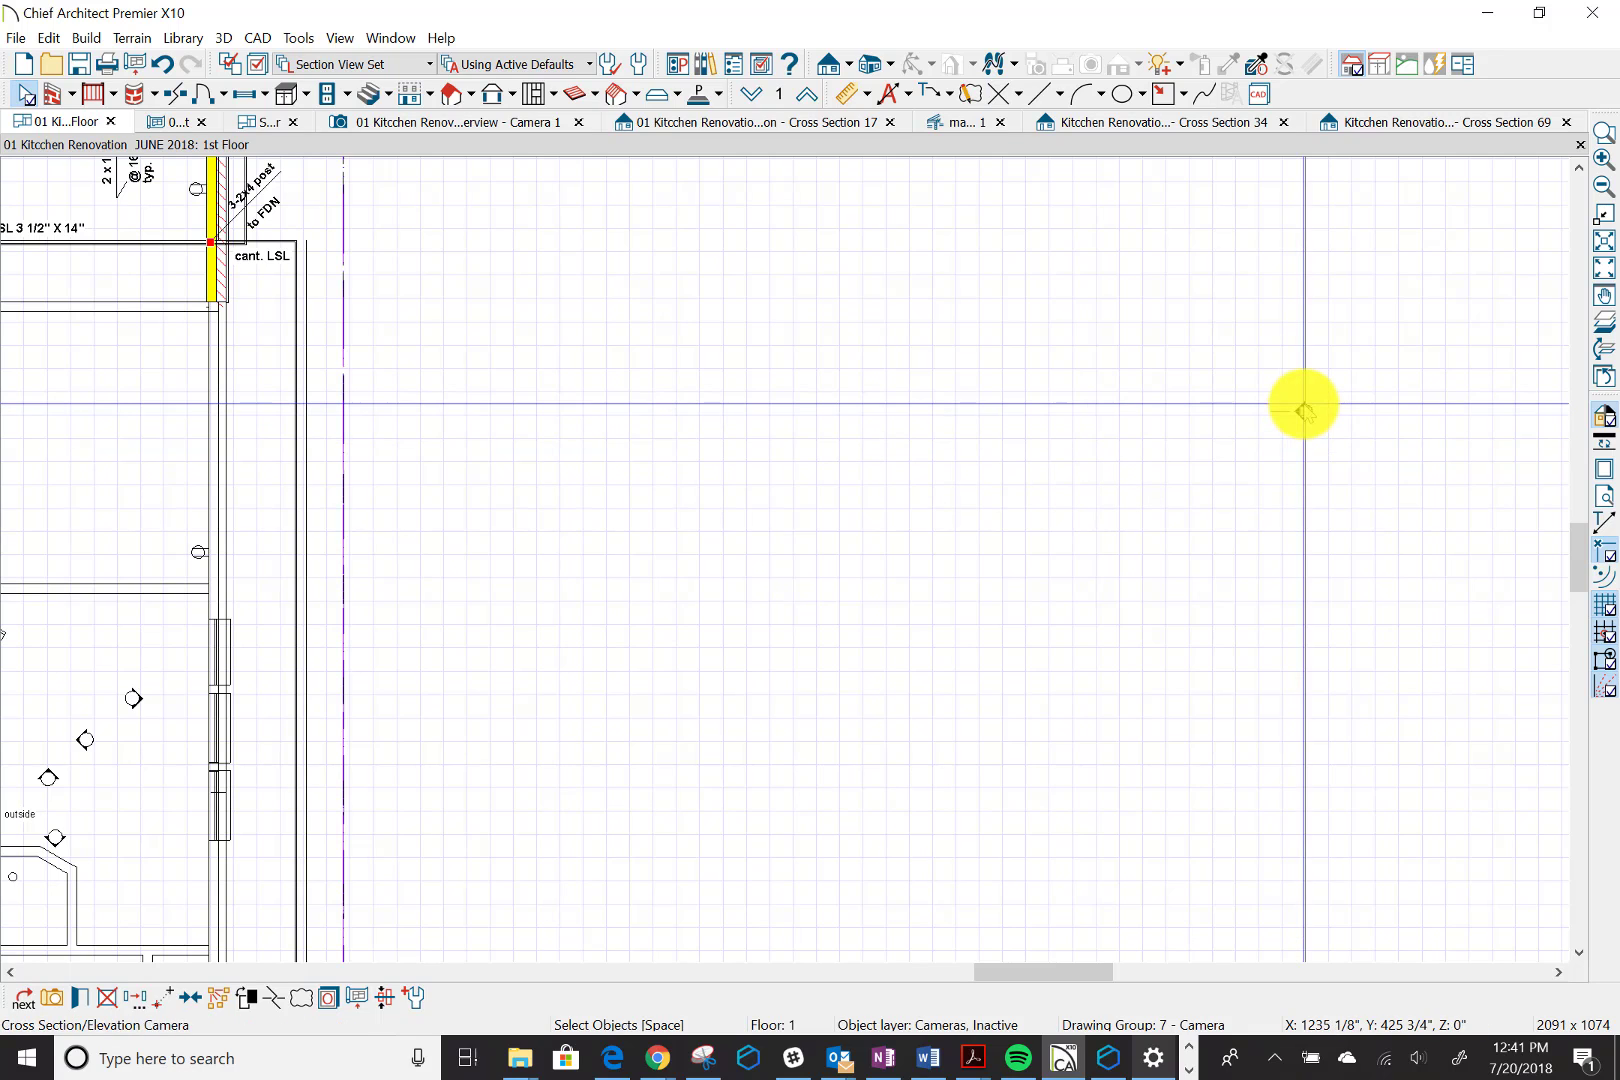
# Open the layer display options for the Section View Set and review its layers from the CAD defaults down to the wall layers
pyautogui.click(429, 64)
pyautogui.click(430, 65)
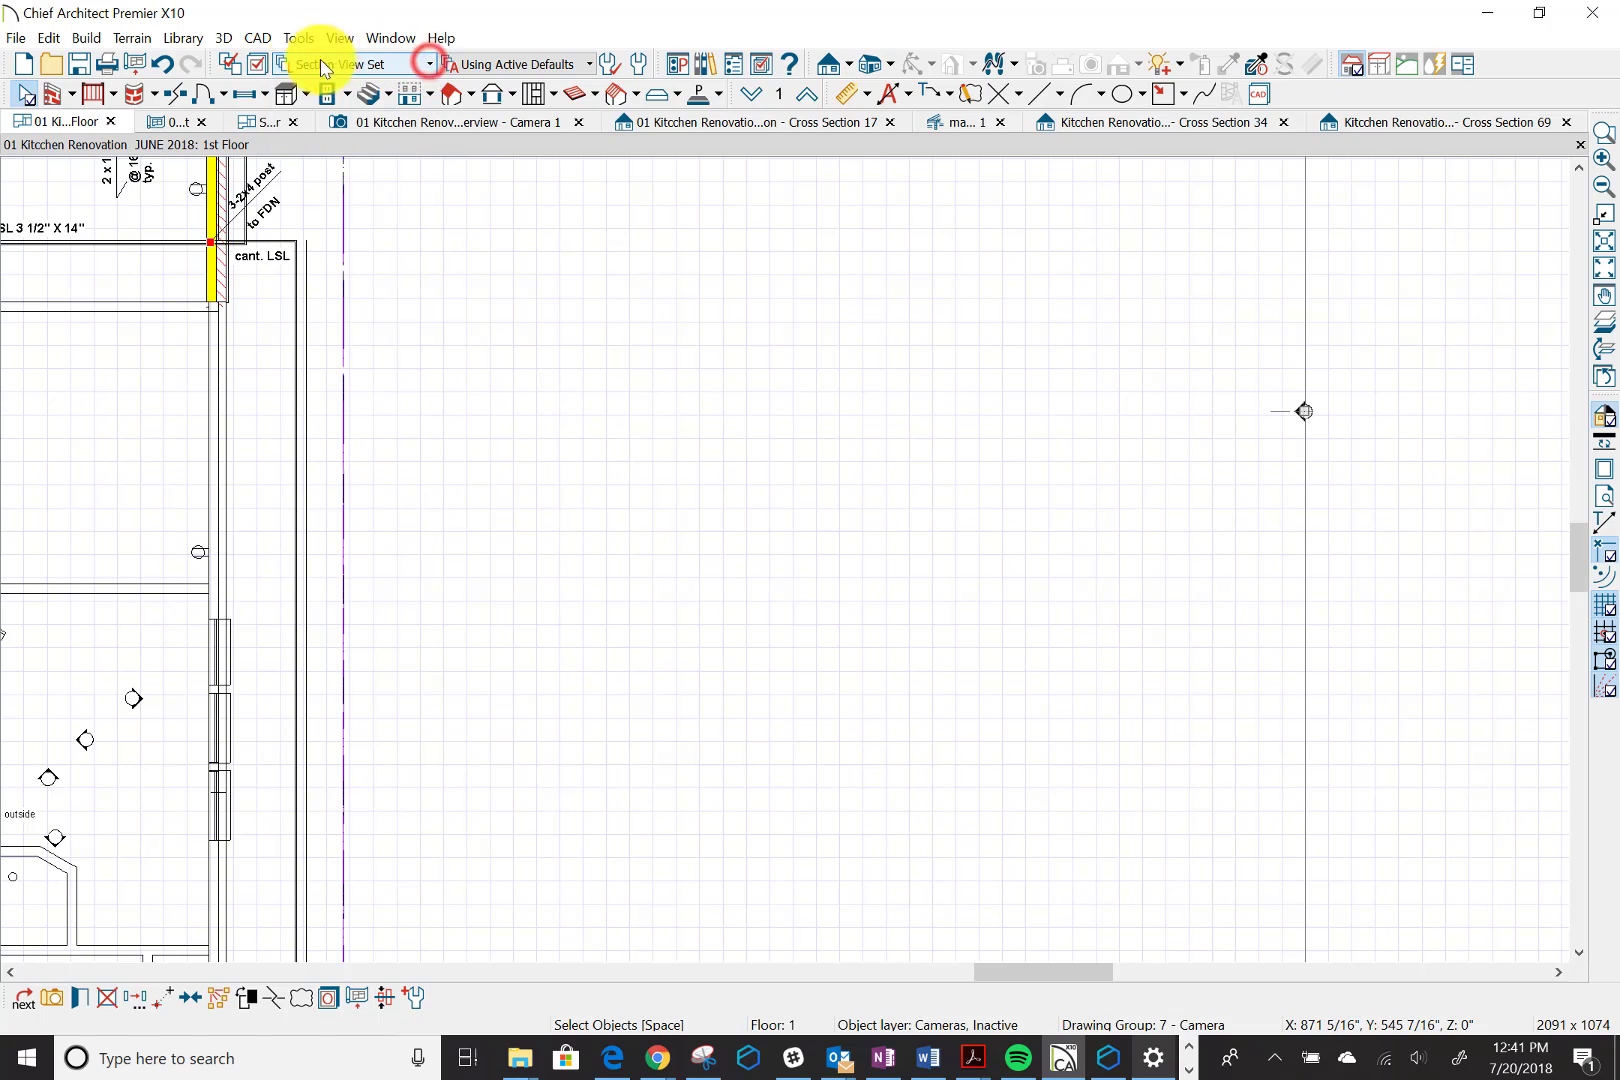
pyautogui.click(258, 70)
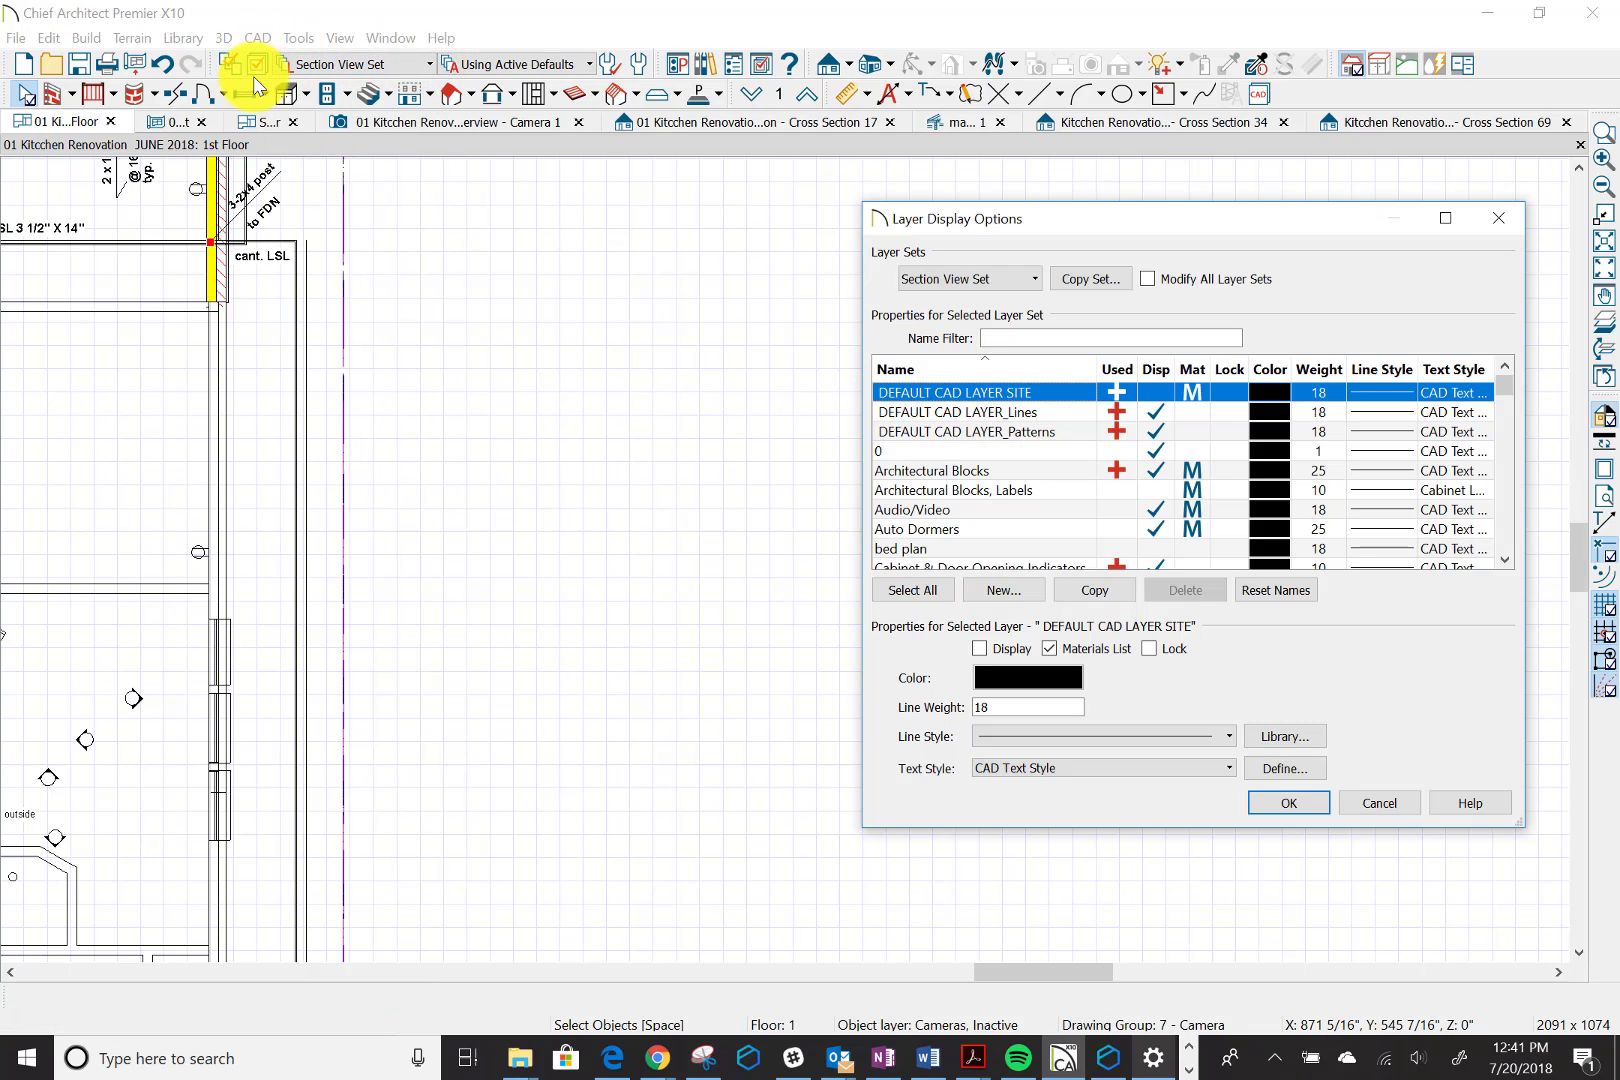
pyautogui.click(1506, 546)
pyautogui.click(1506, 546)
pyautogui.click(1506, 546)
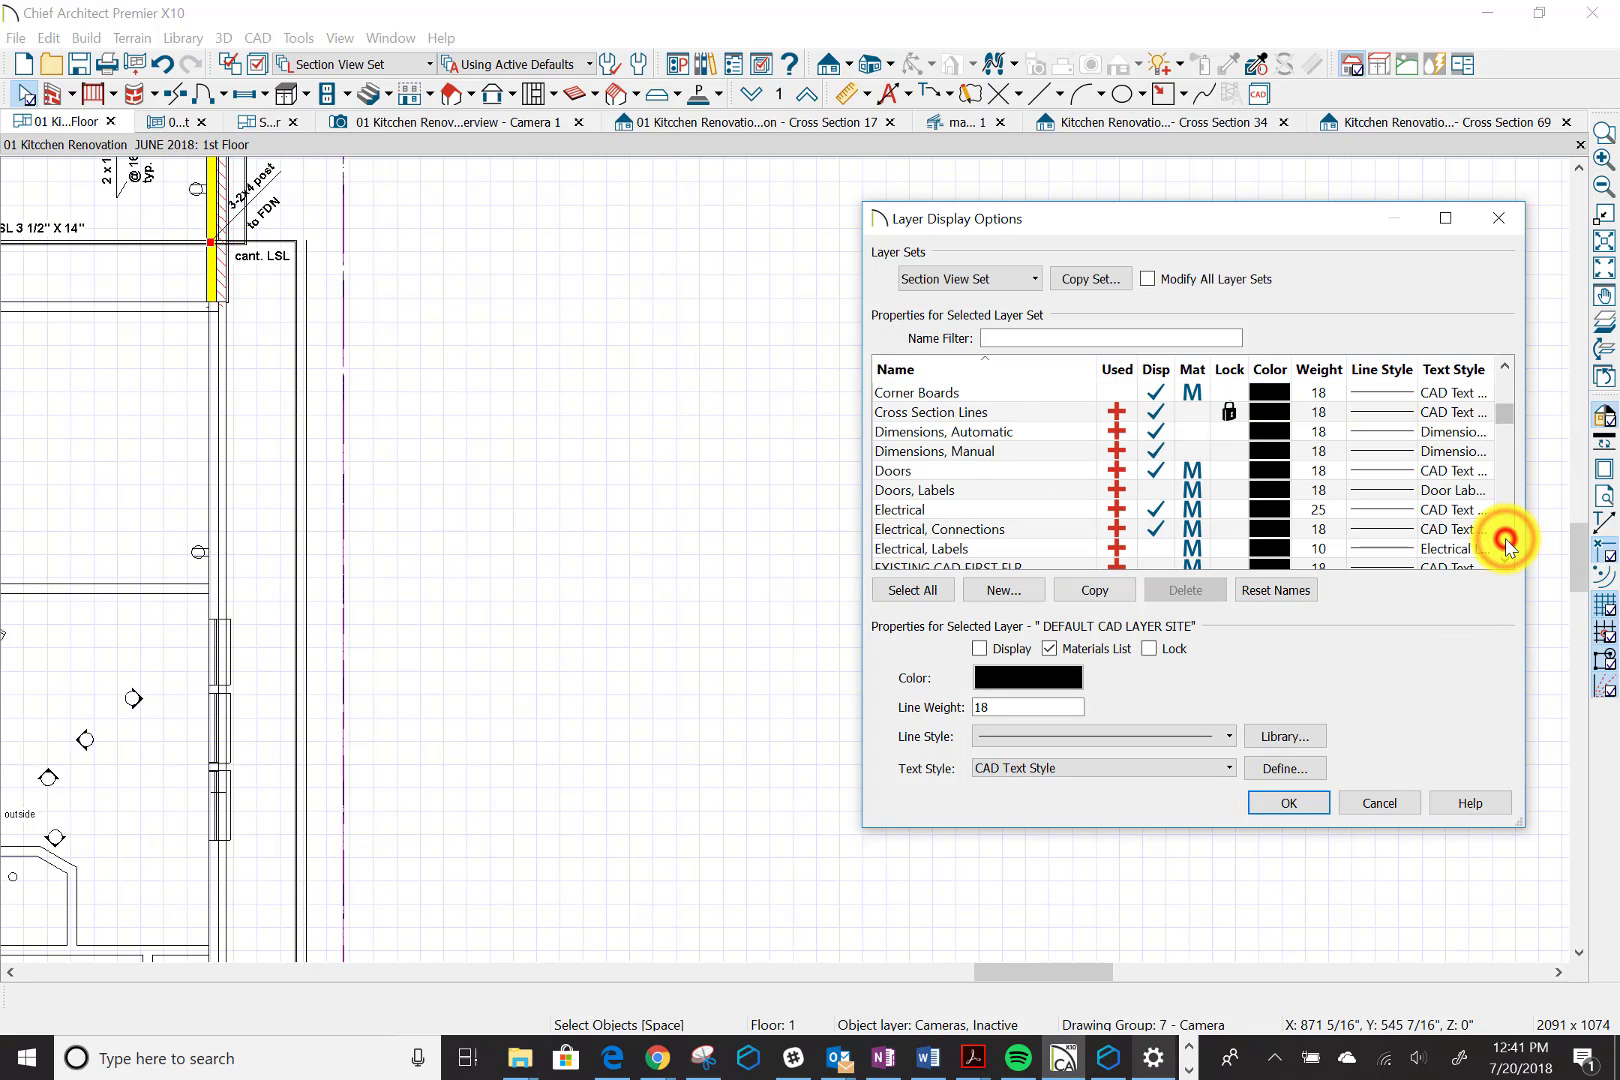
pyautogui.click(1506, 546)
pyautogui.click(1506, 546)
pyautogui.click(1506, 546)
pyautogui.click(1506, 546)
pyautogui.click(1506, 546)
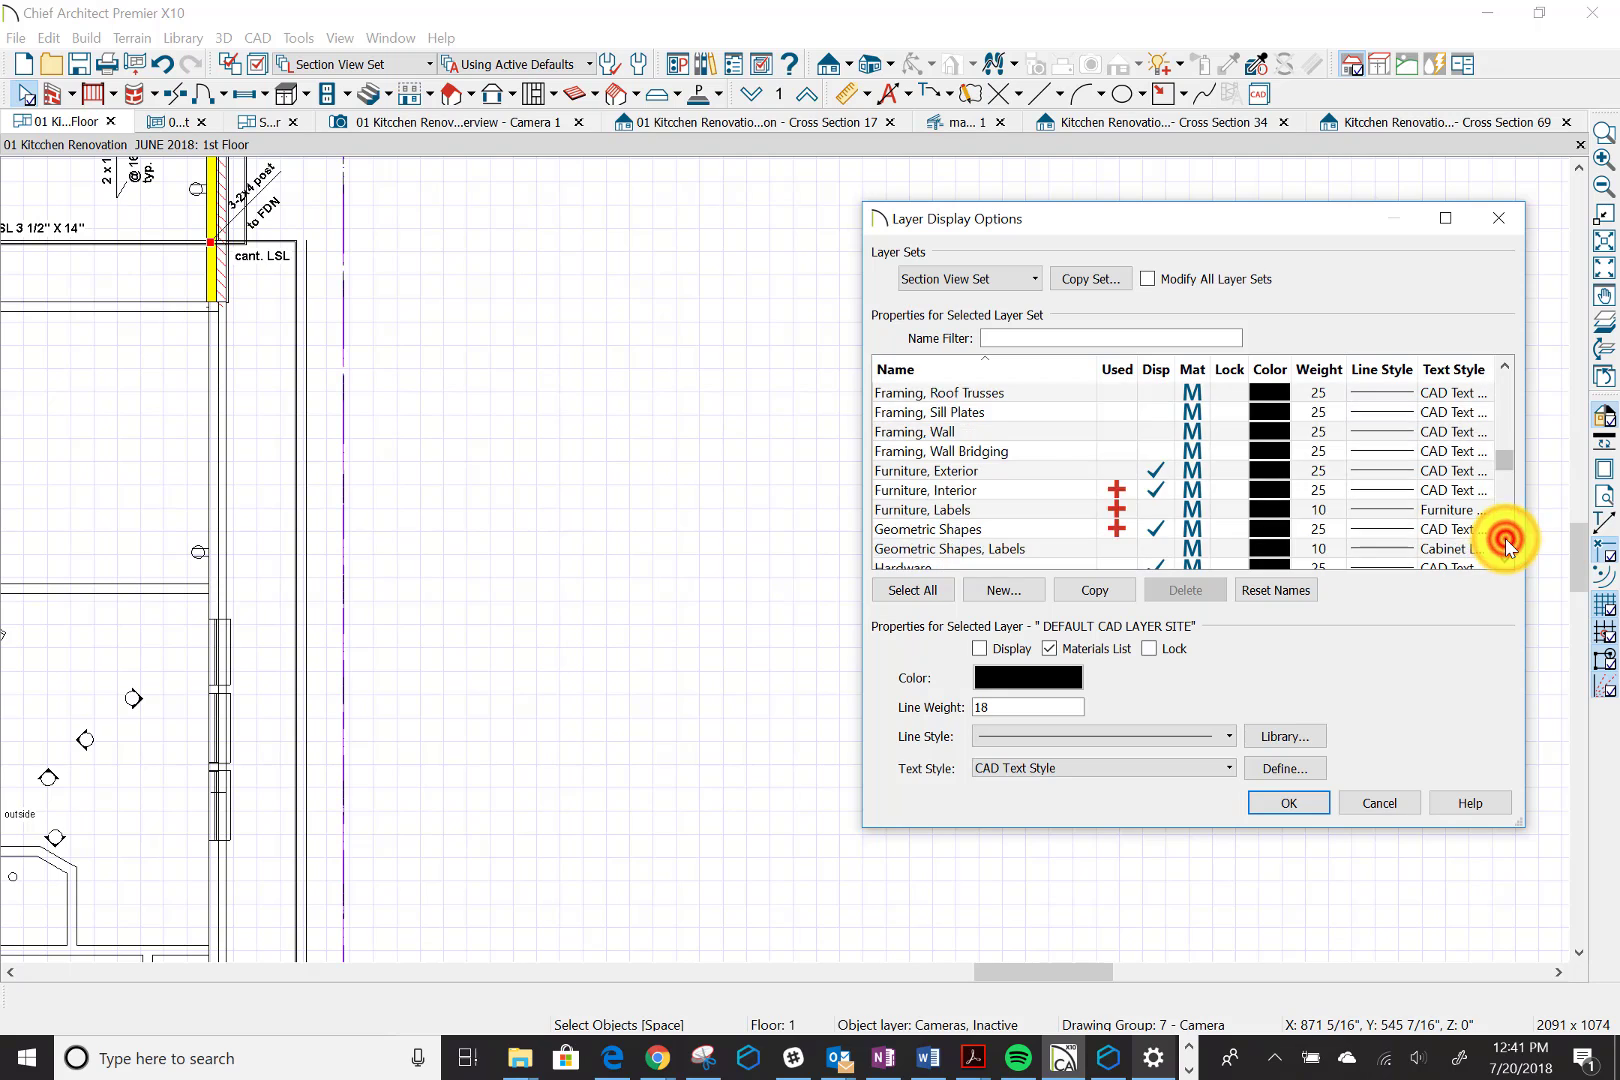
pyautogui.click(1506, 546)
pyautogui.click(1506, 546)
pyautogui.click(1506, 546)
pyautogui.click(1506, 546)
pyautogui.click(1506, 546)
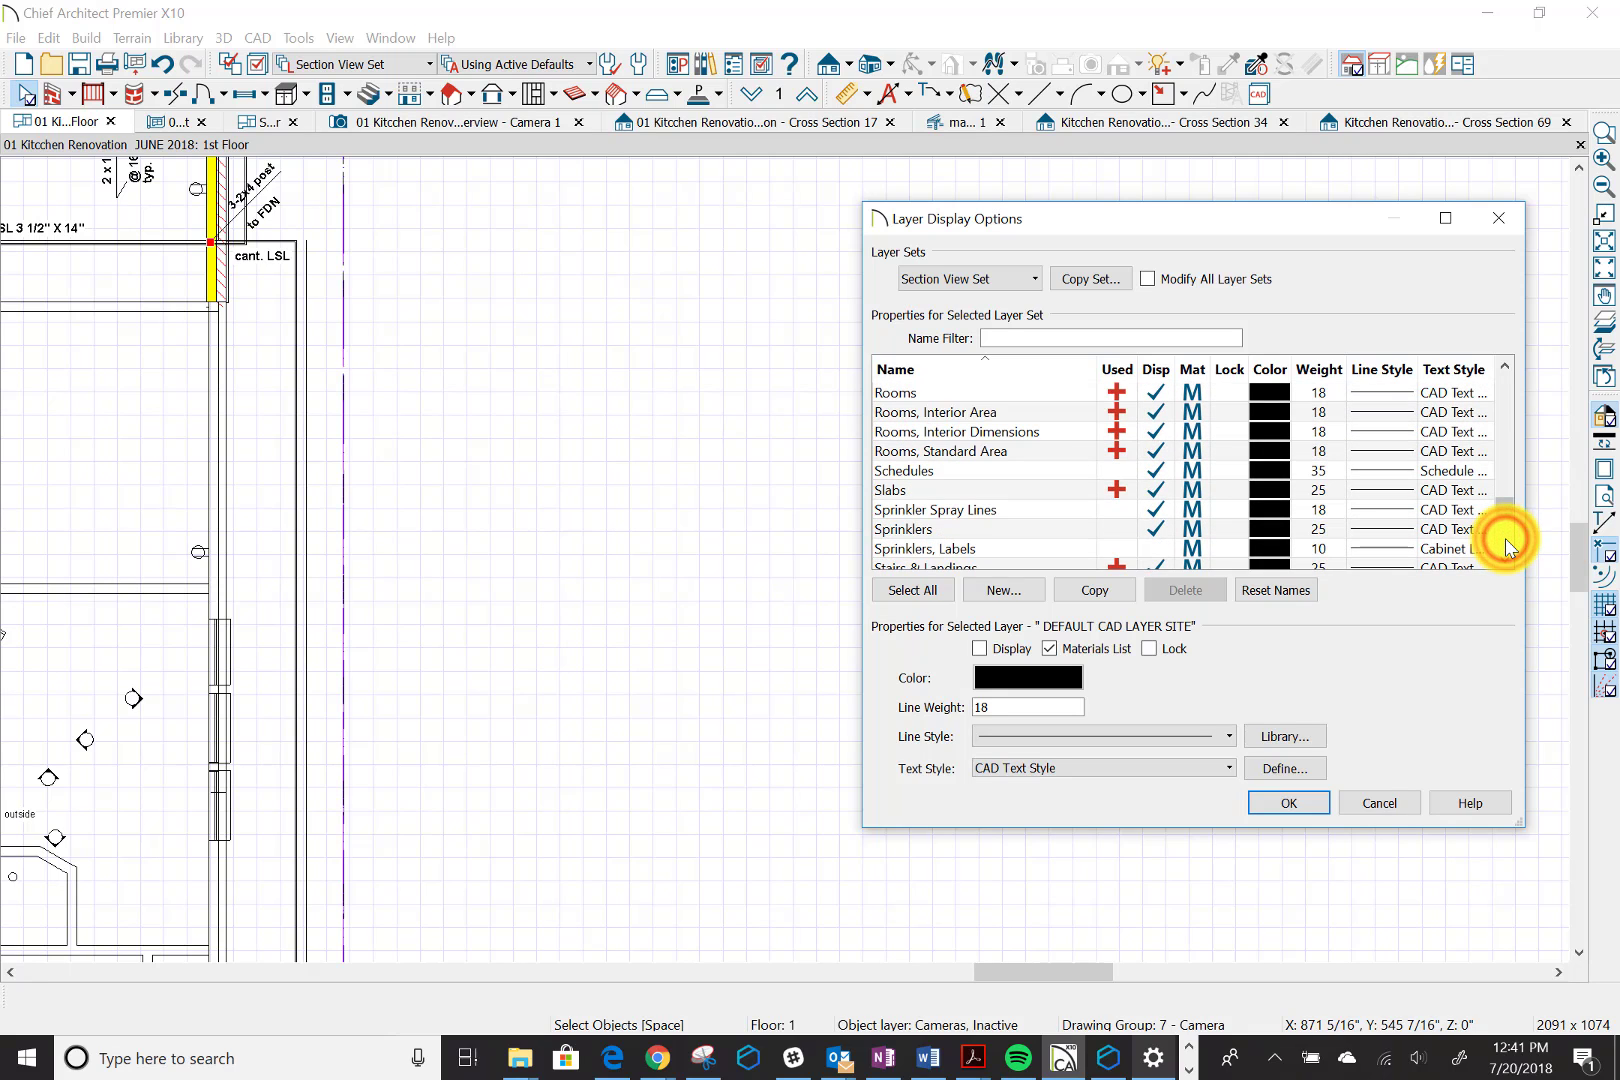
pyautogui.click(1506, 546)
pyautogui.click(1506, 546)
pyautogui.click(1506, 546)
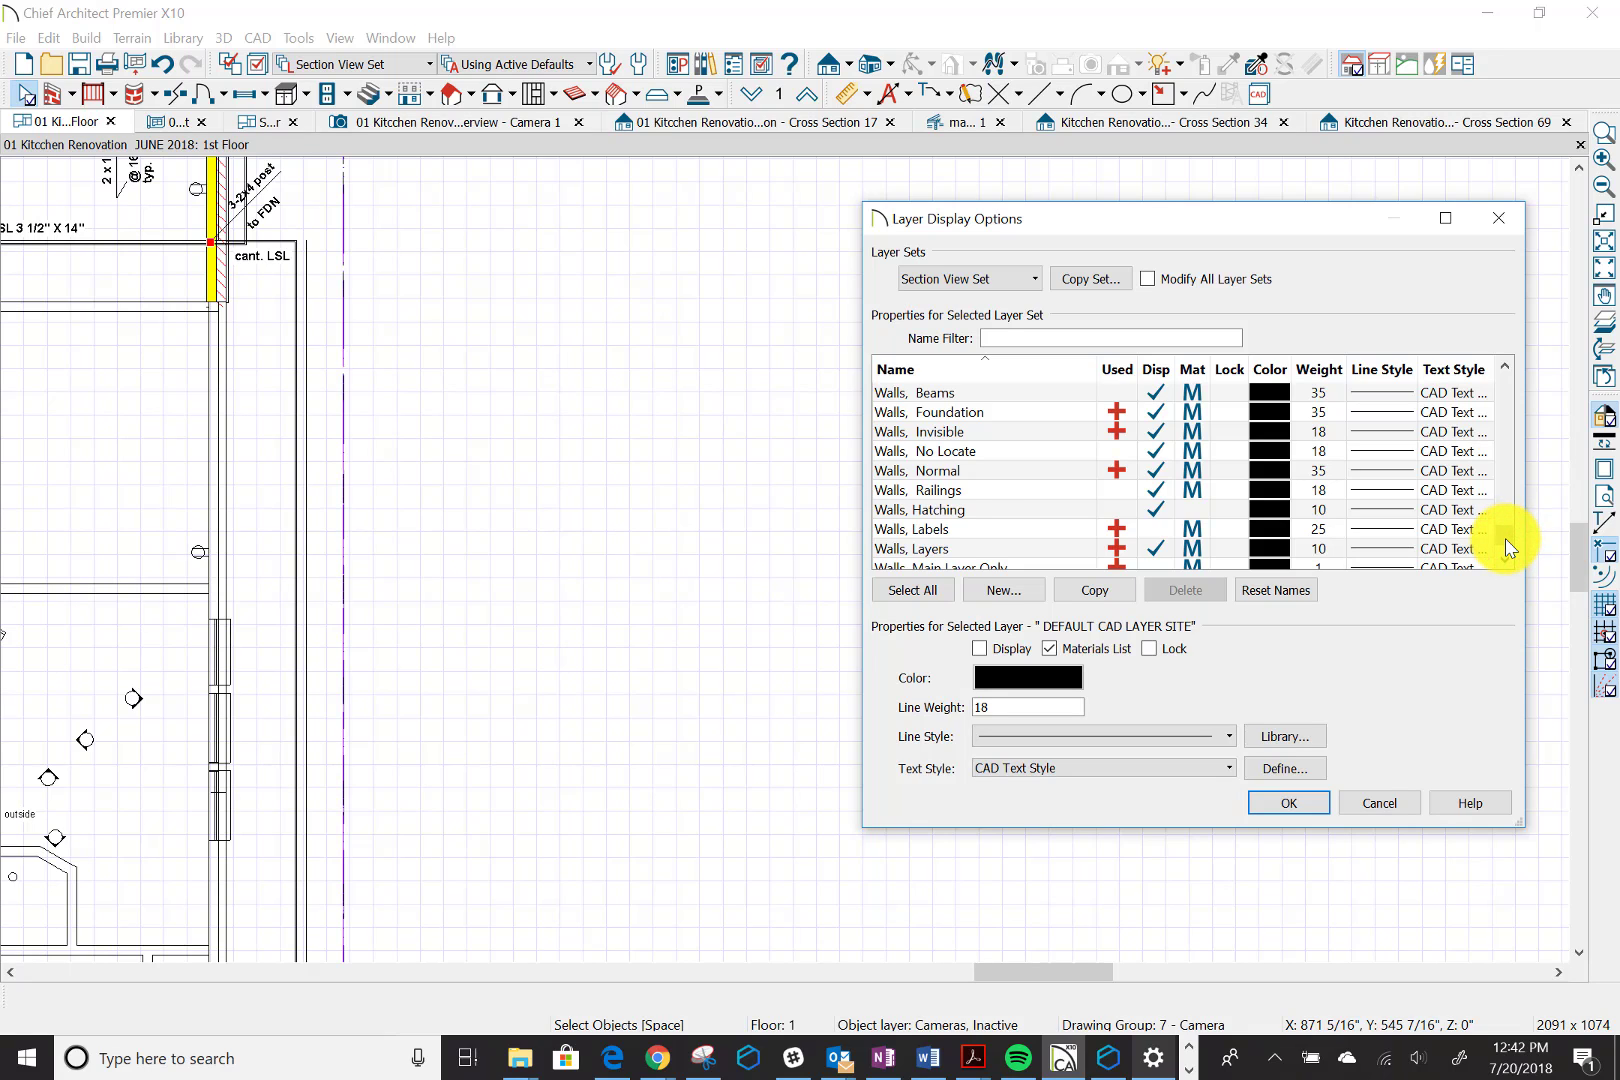
# Return to the start of the layer list and sort the layers by text style
pyautogui.click(1505, 538)
pyautogui.moveTo(1503, 541); pyautogui.dragTo(1471, 404)
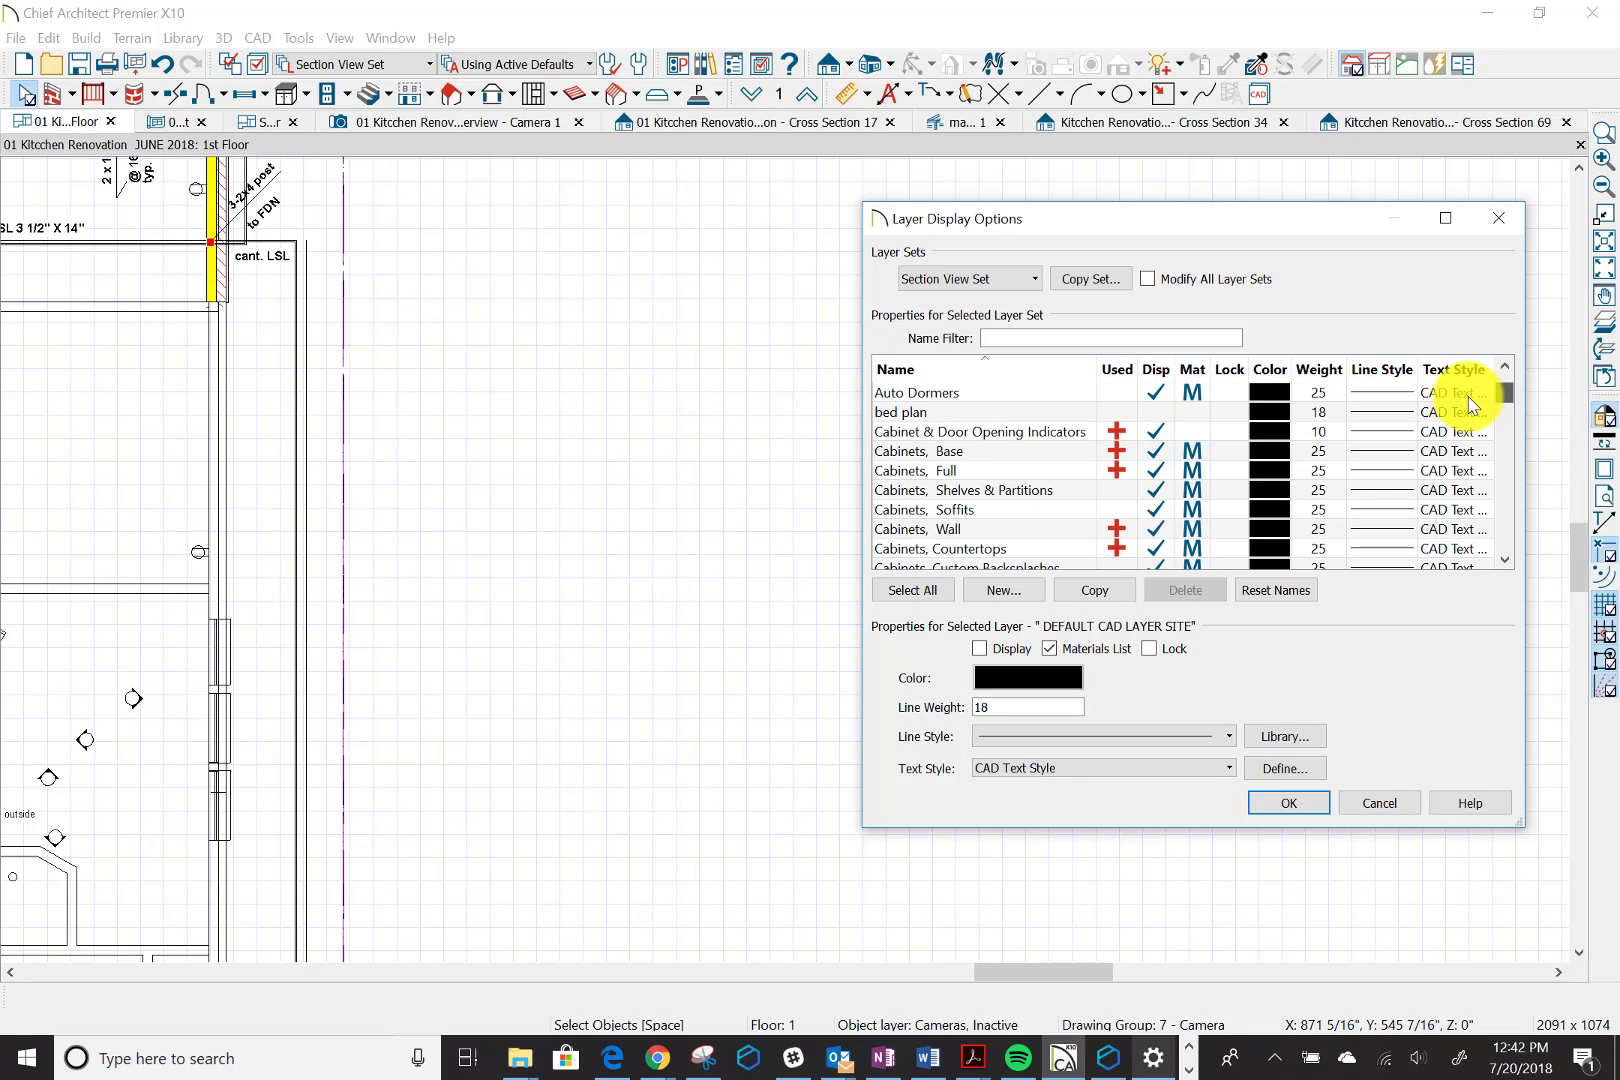
pyautogui.click(1469, 393)
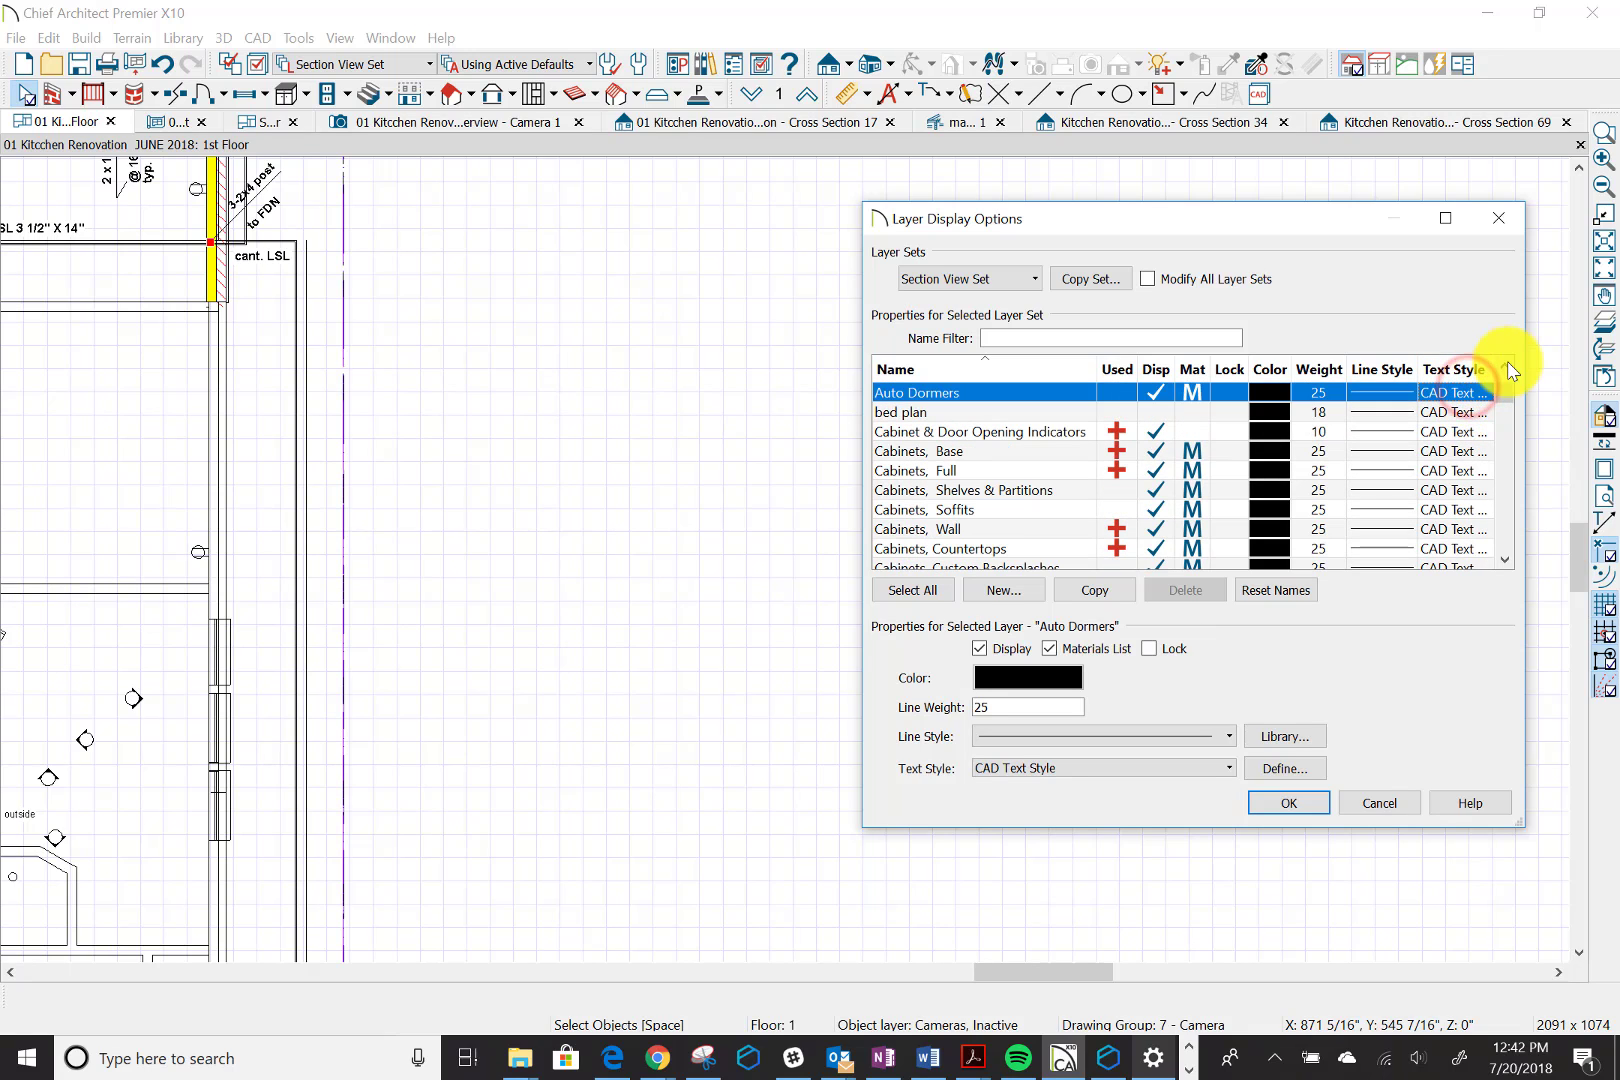
pyautogui.click(1505, 364)
pyautogui.click(1486, 365)
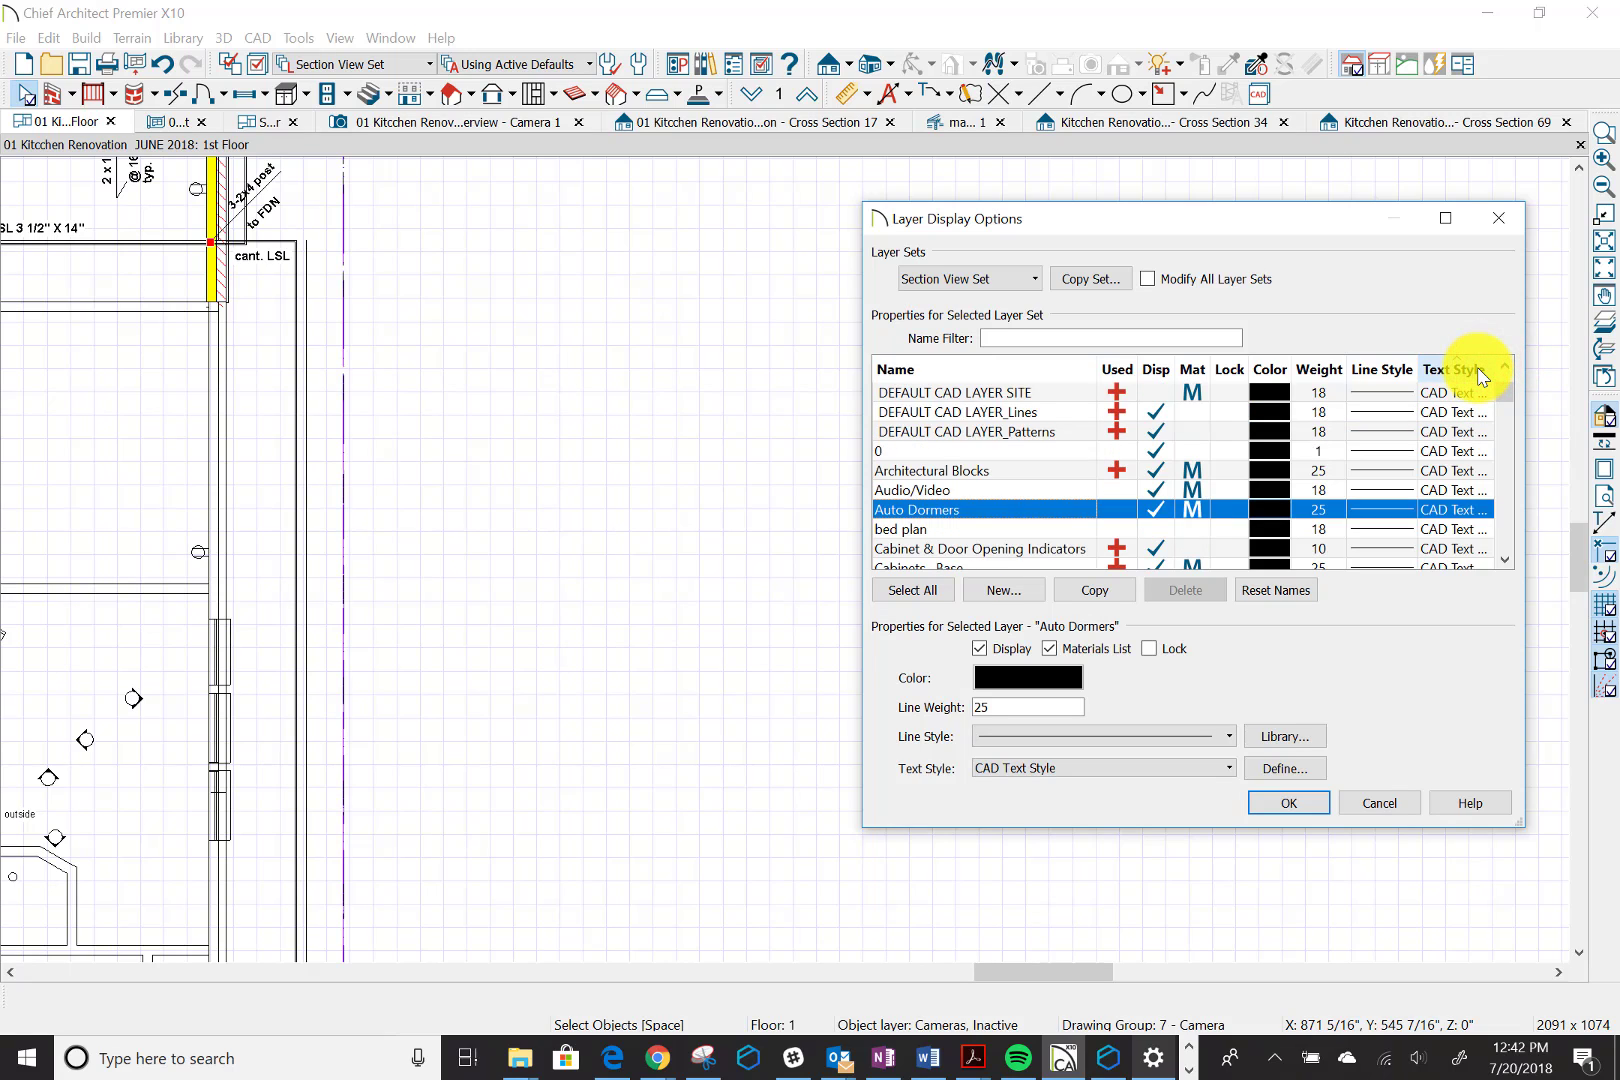
# Find the Cameras, Labels layer in the list sorted by text style and turn on its display in the Section View Set
pyautogui.click(1504, 561)
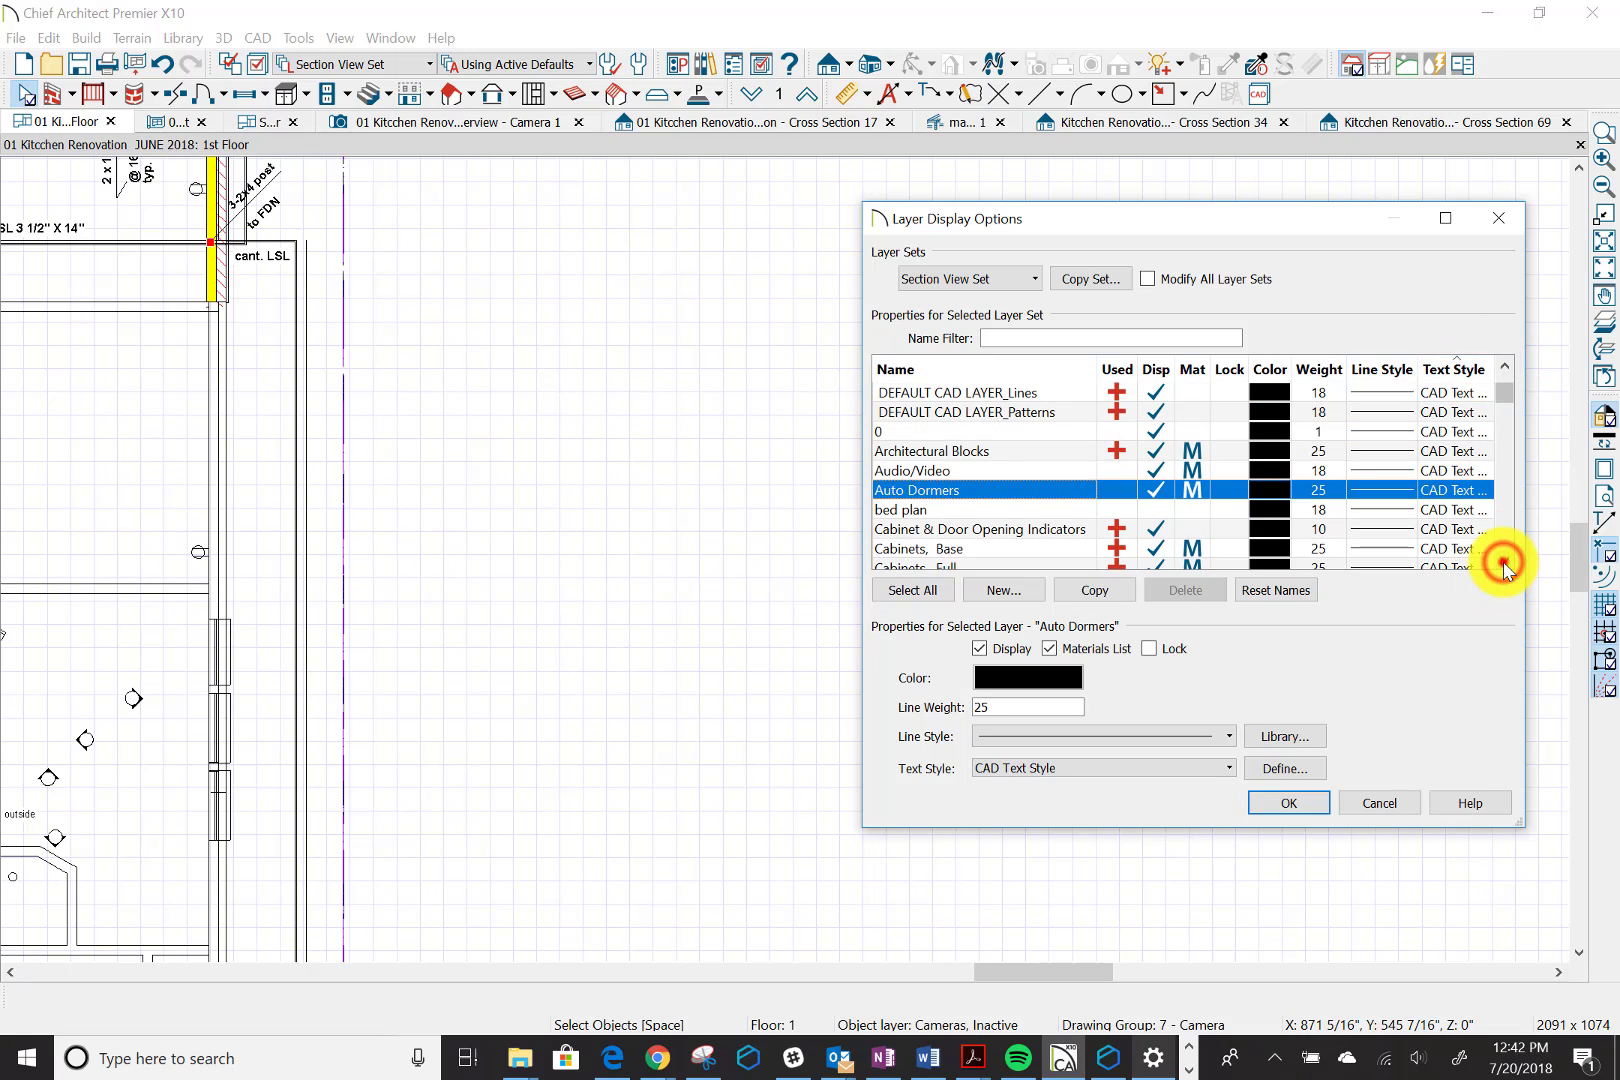
pyautogui.click(1504, 562)
pyautogui.click(1504, 562)
pyautogui.click(1504, 562)
pyautogui.click(1504, 562)
pyautogui.click(1504, 562)
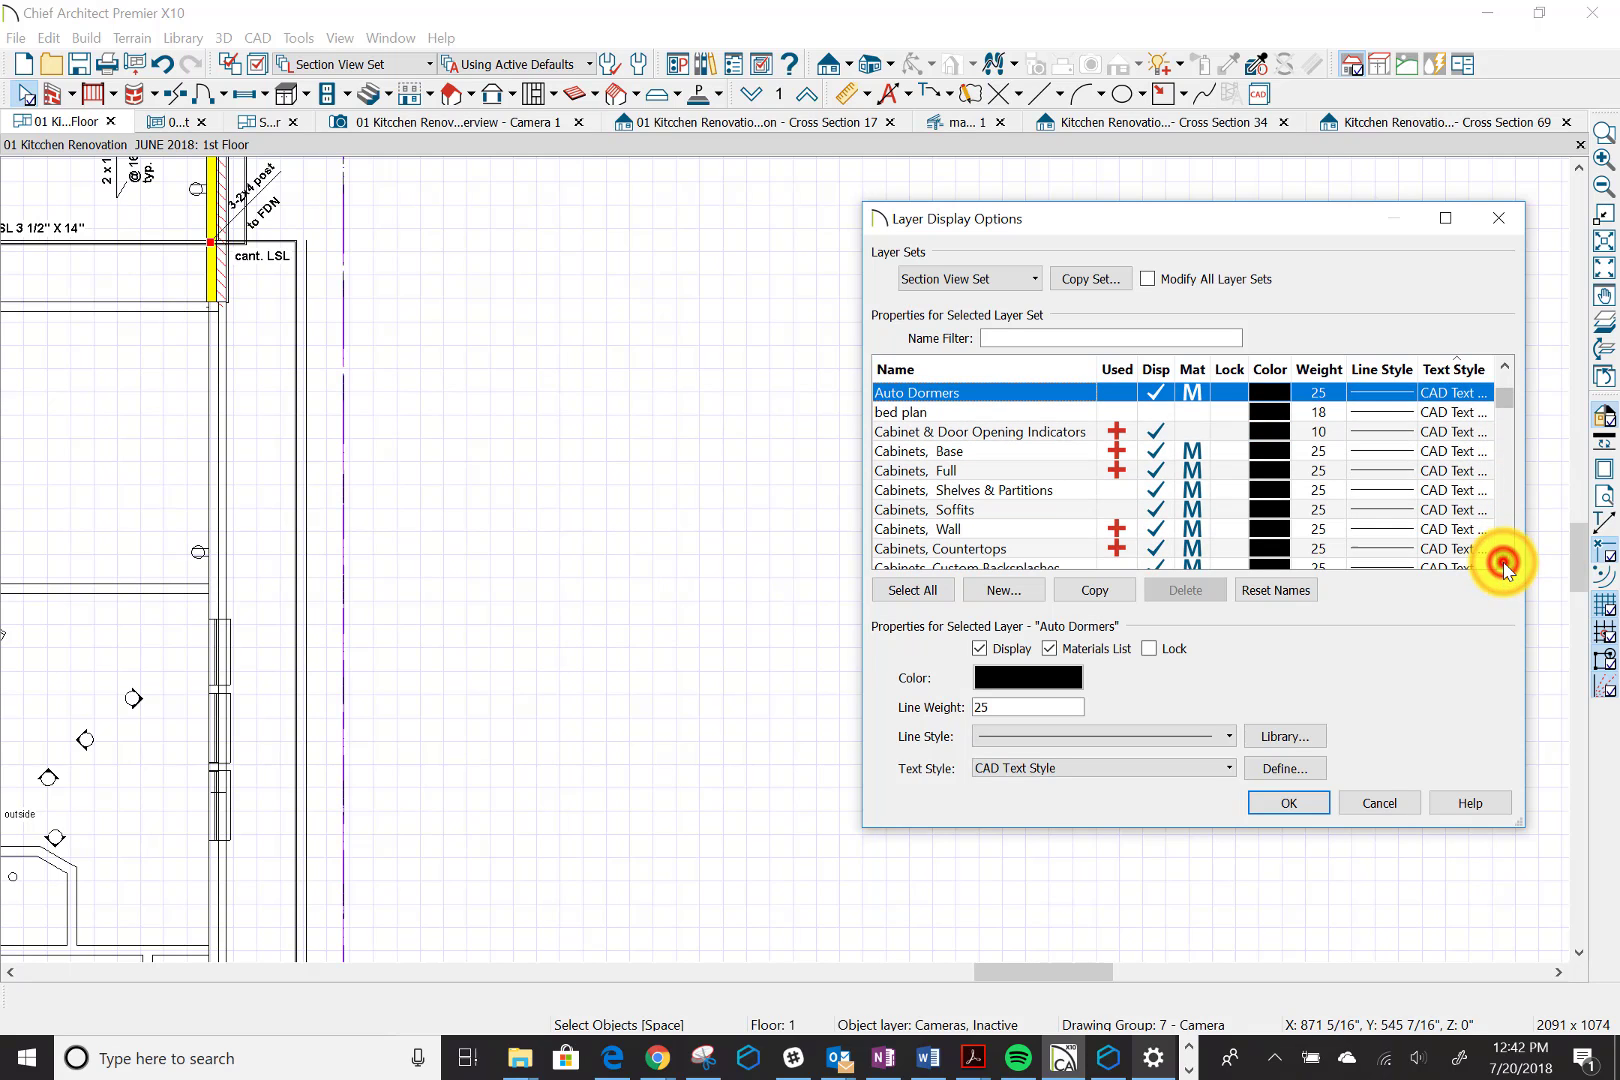
pyautogui.click(1504, 562)
pyautogui.click(1504, 562)
pyautogui.click(1504, 562)
pyautogui.click(1504, 562)
pyautogui.click(1504, 562)
pyautogui.click(1504, 562)
pyautogui.click(1504, 562)
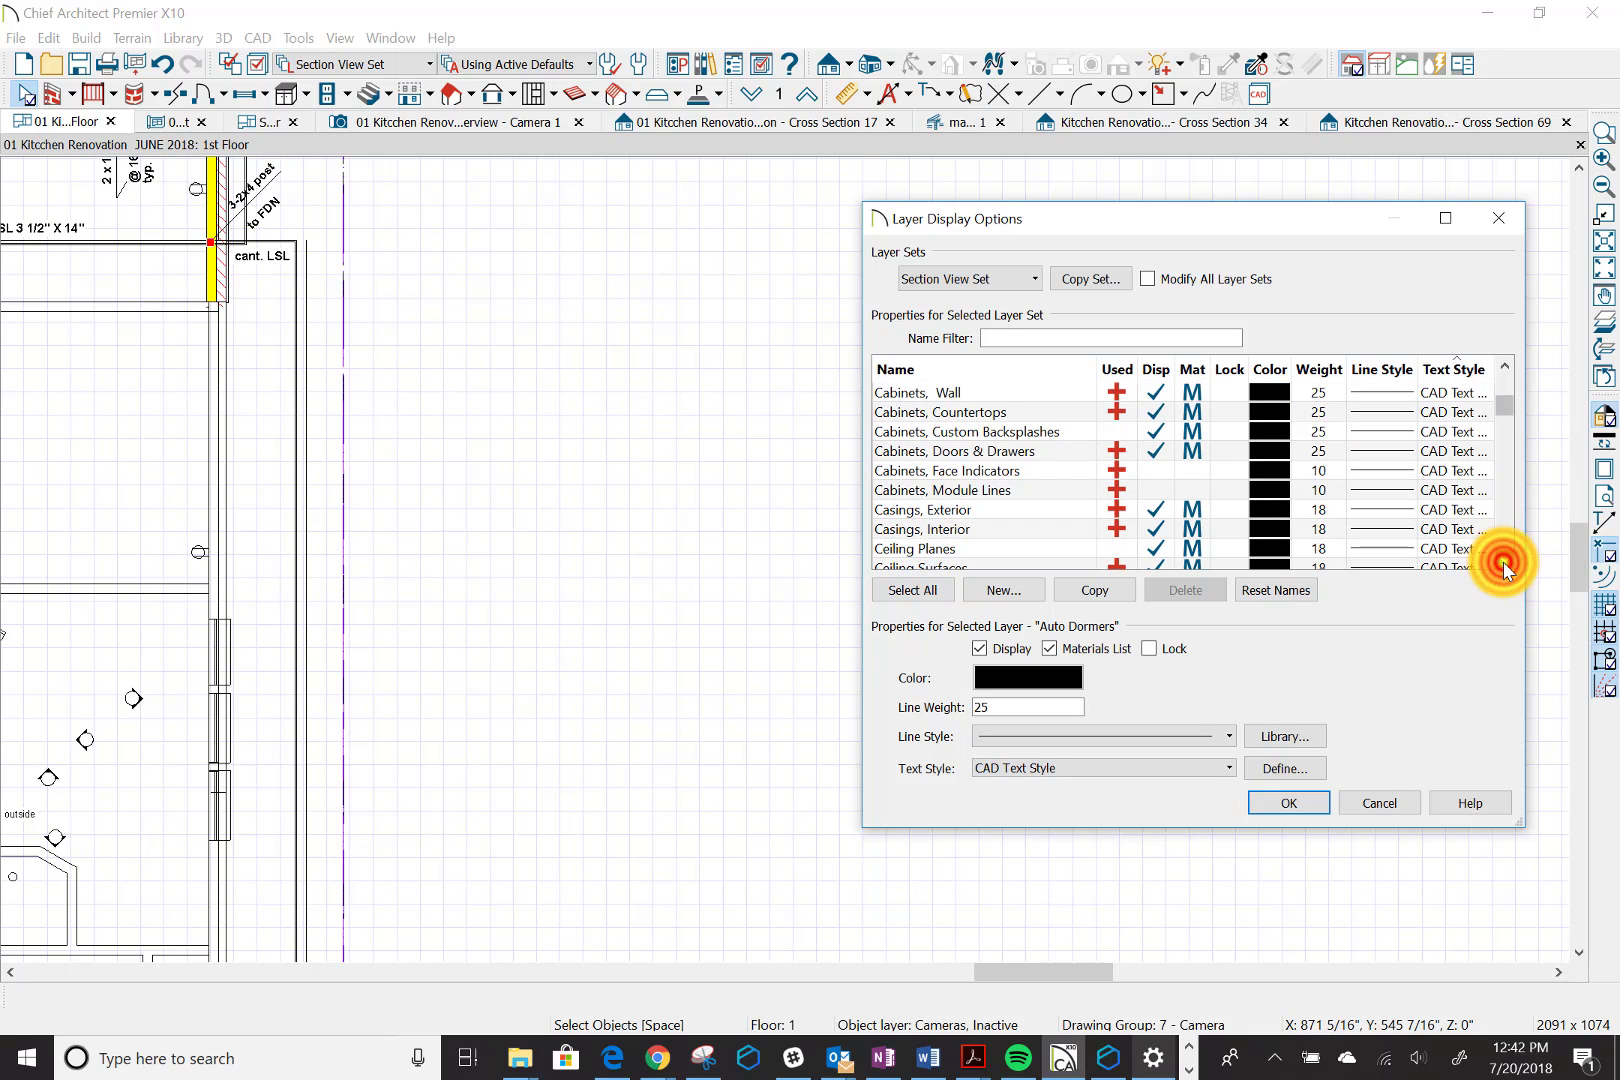
pyautogui.click(1504, 562)
pyautogui.click(1504, 562)
pyautogui.click(1504, 562)
pyautogui.click(1504, 562)
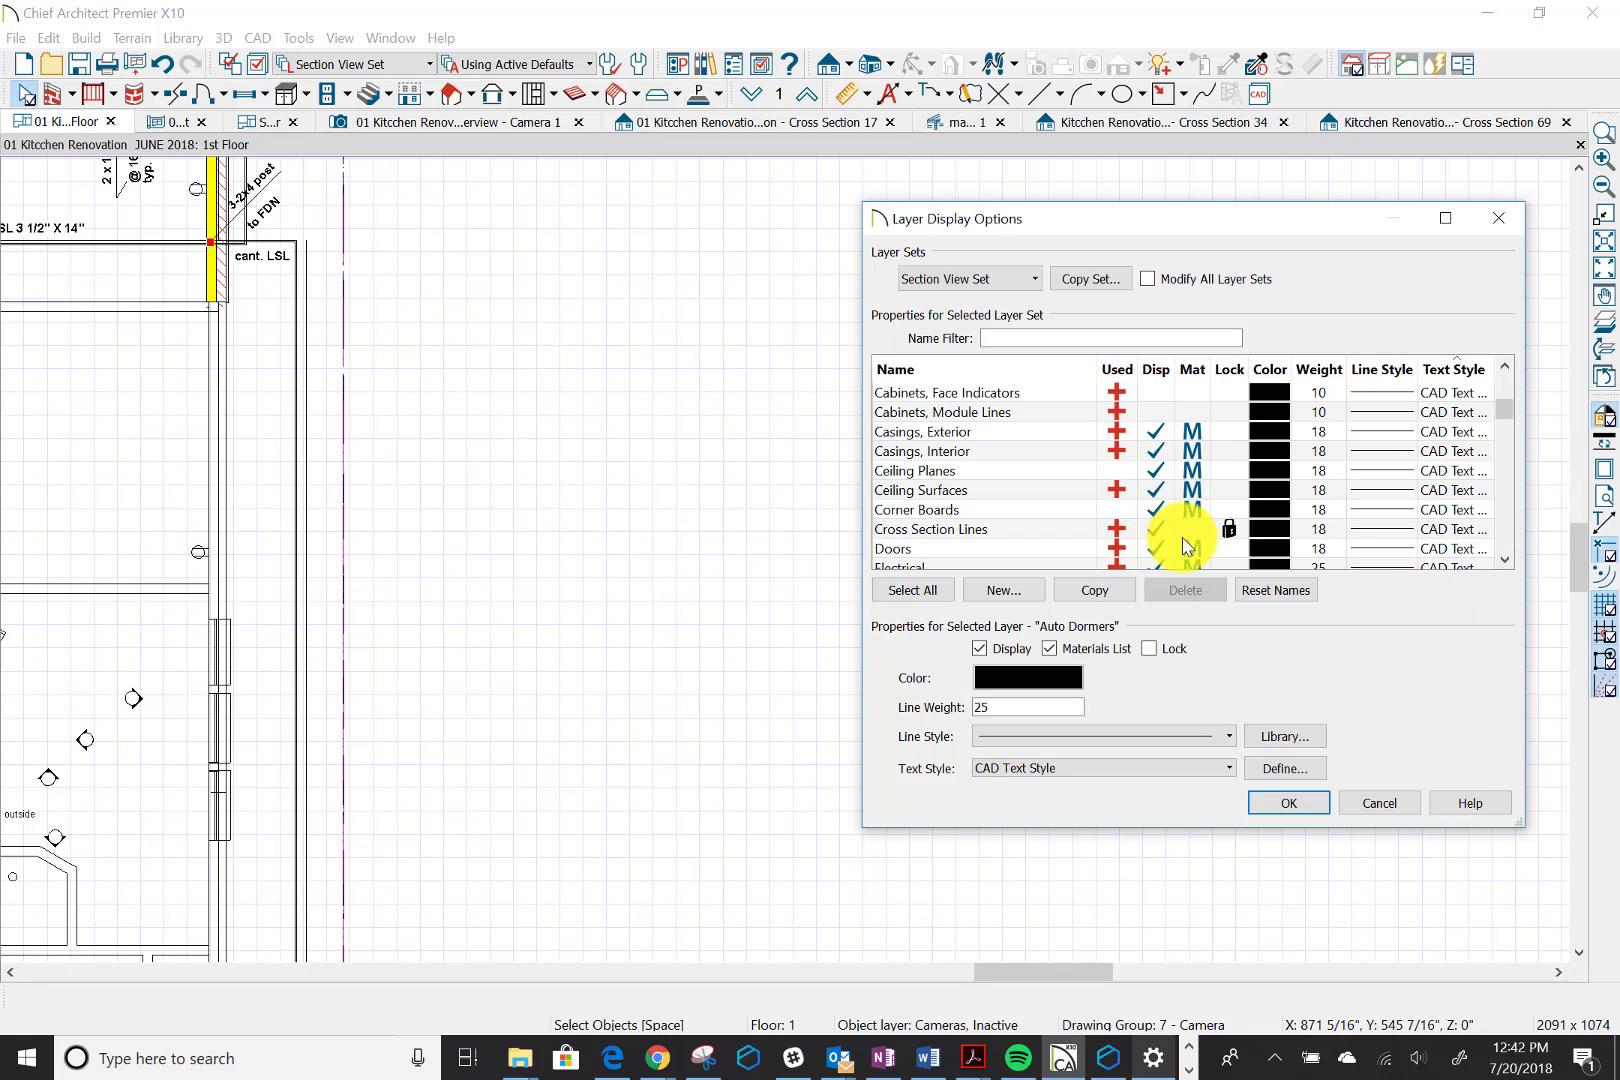
pyautogui.click(1504, 562)
pyautogui.click(1504, 562)
pyautogui.click(1504, 562)
pyautogui.click(1504, 562)
pyautogui.click(1504, 562)
pyautogui.click(1504, 562)
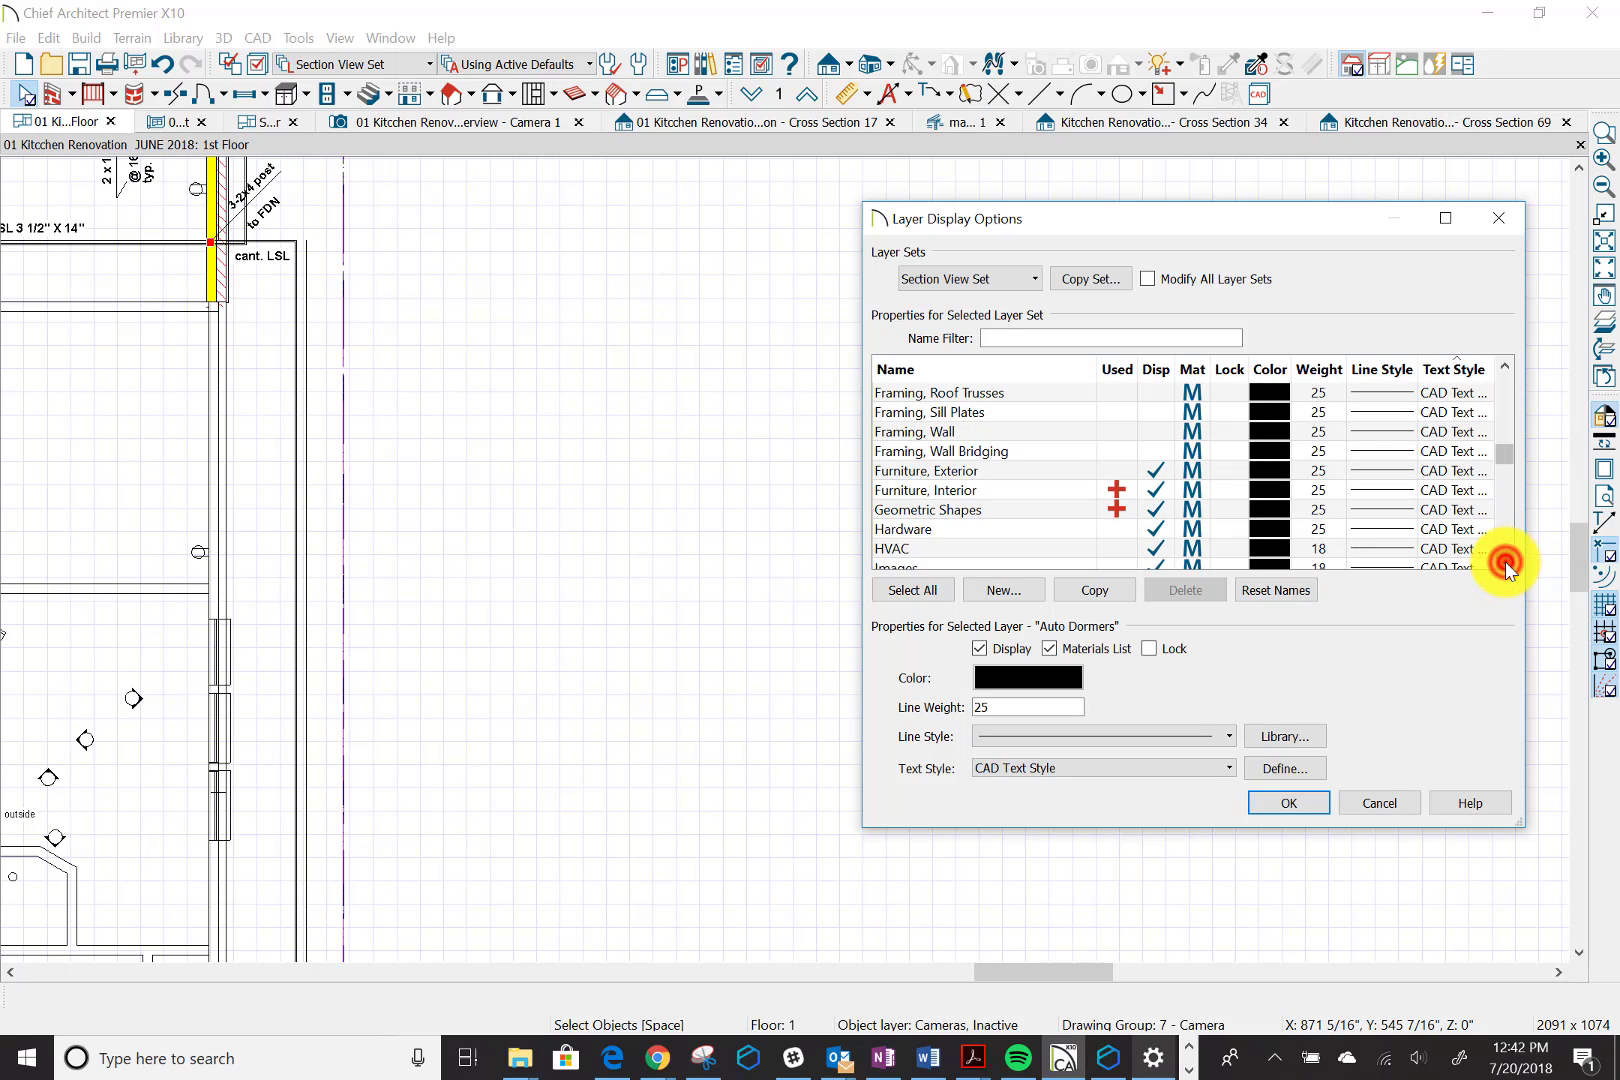
pyautogui.click(1506, 565)
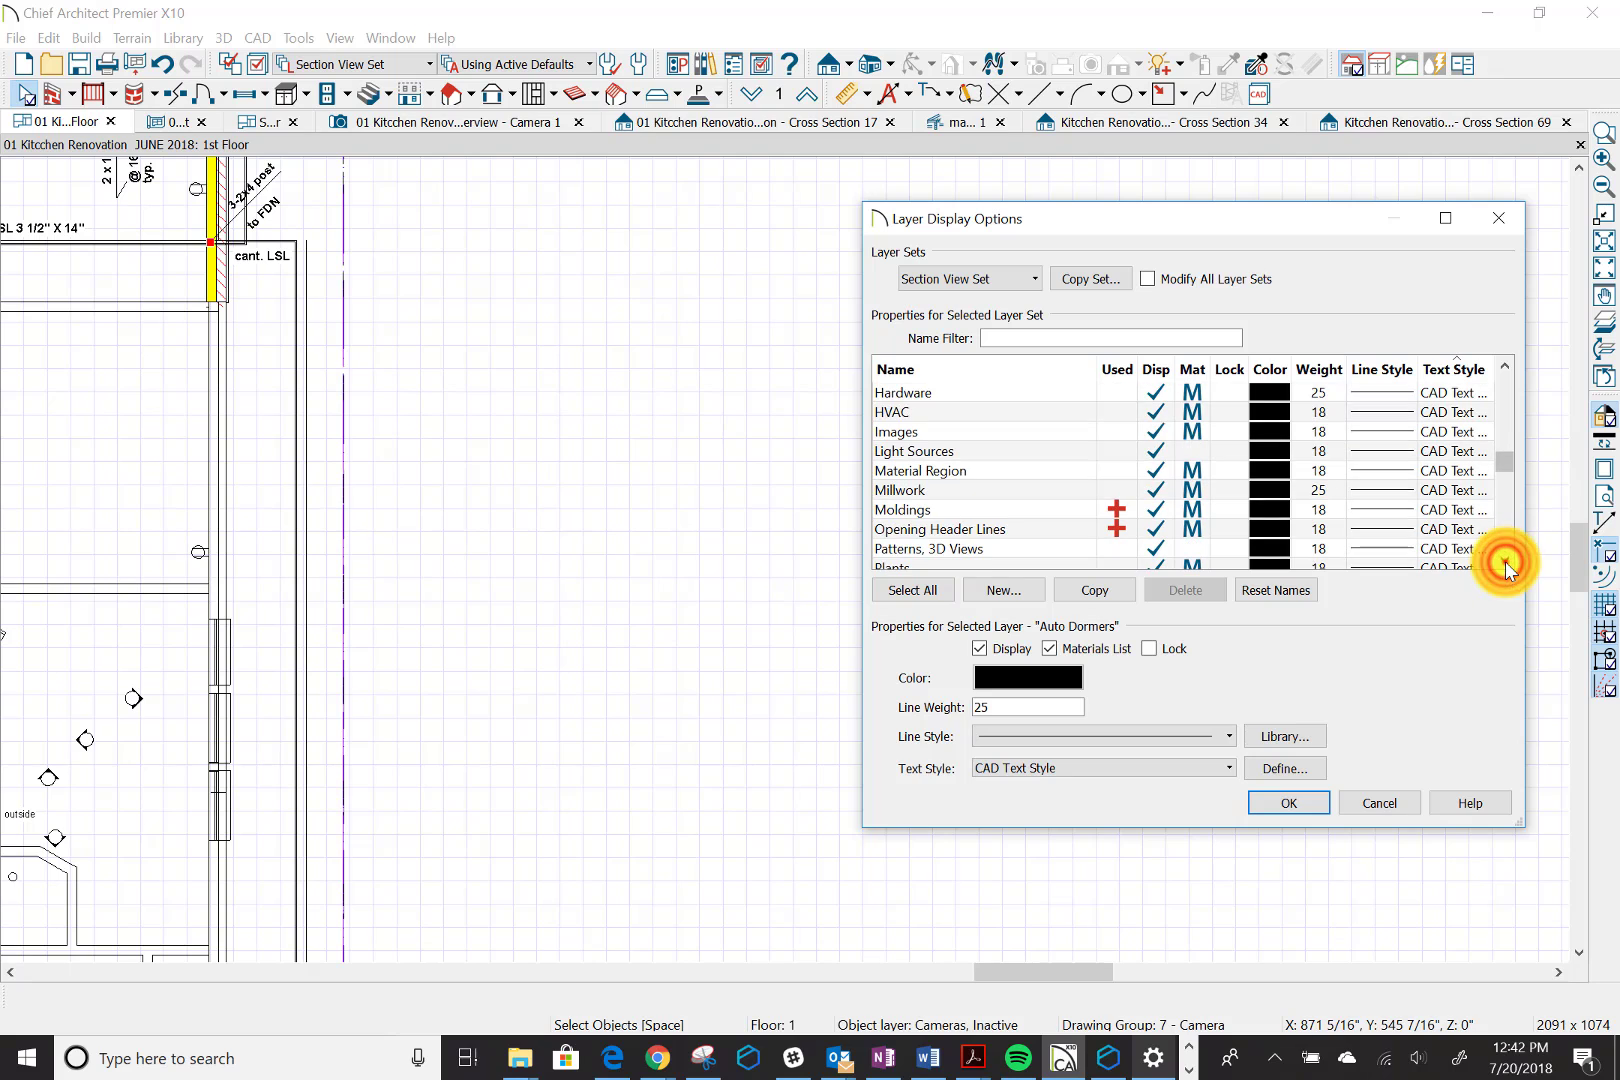
pyautogui.click(1506, 565)
pyautogui.click(1506, 565)
pyautogui.click(1506, 565)
pyautogui.click(1506, 565)
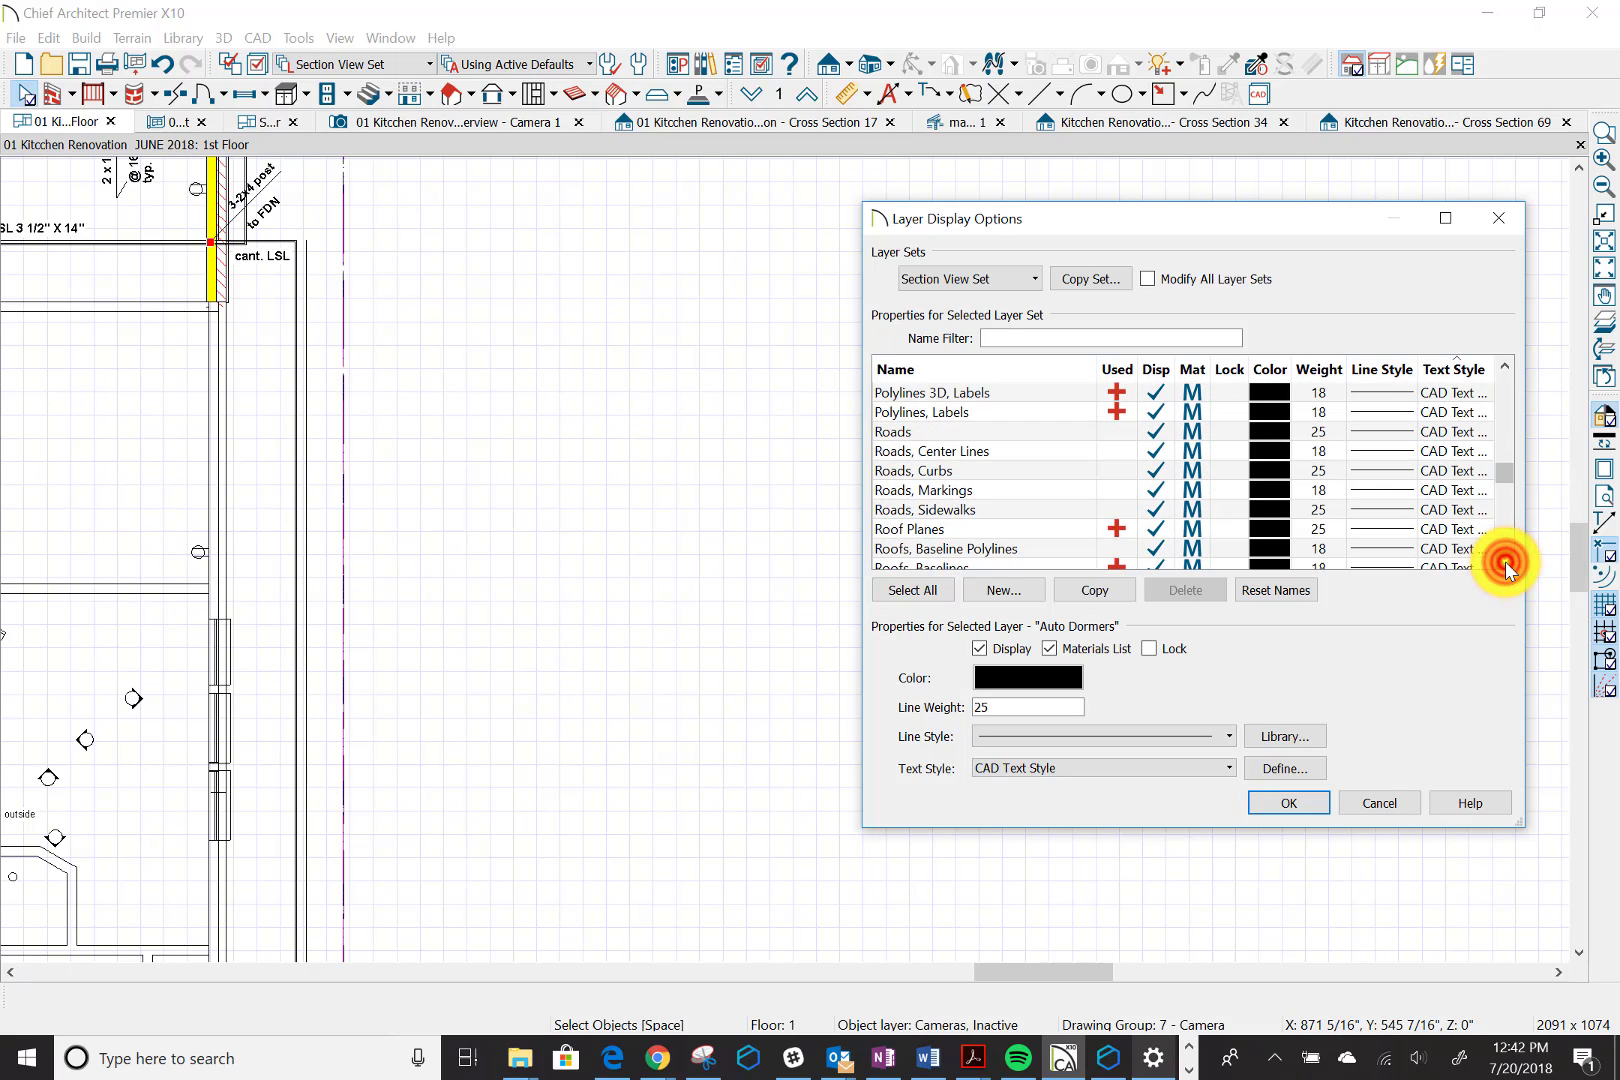
pyautogui.click(1506, 565)
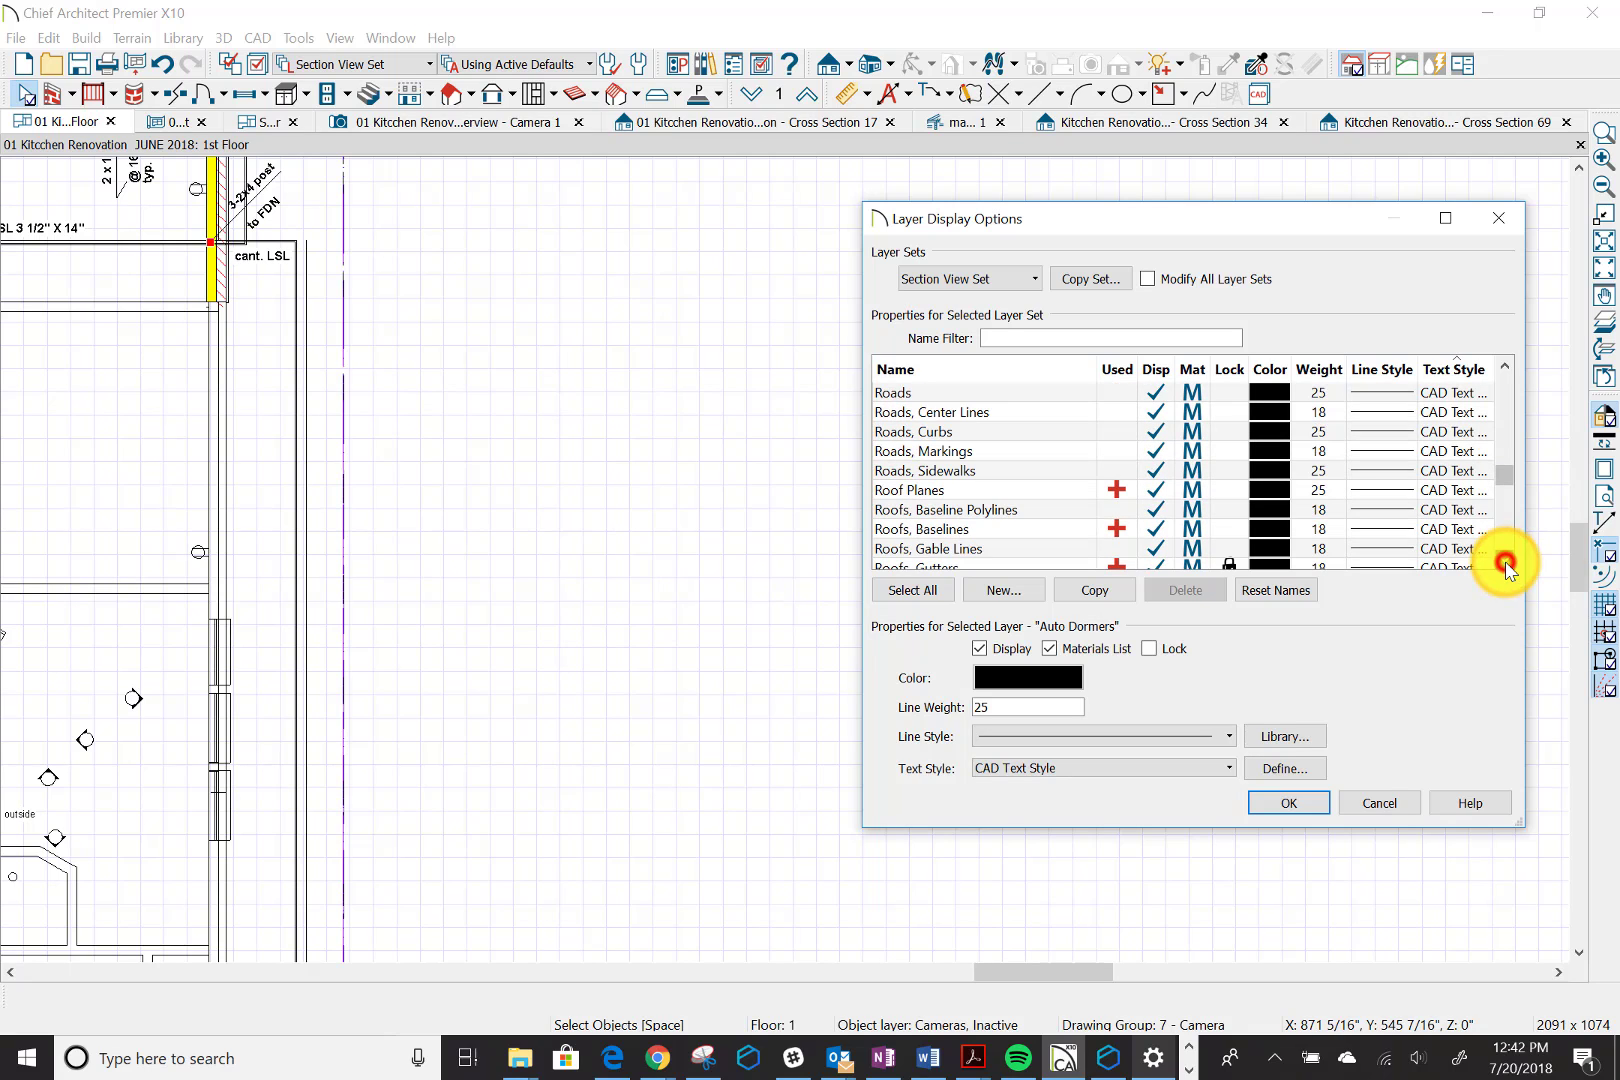
pyautogui.click(1506, 565)
pyautogui.click(1506, 565)
pyautogui.click(1506, 565)
pyautogui.click(1506, 565)
pyautogui.click(1506, 565)
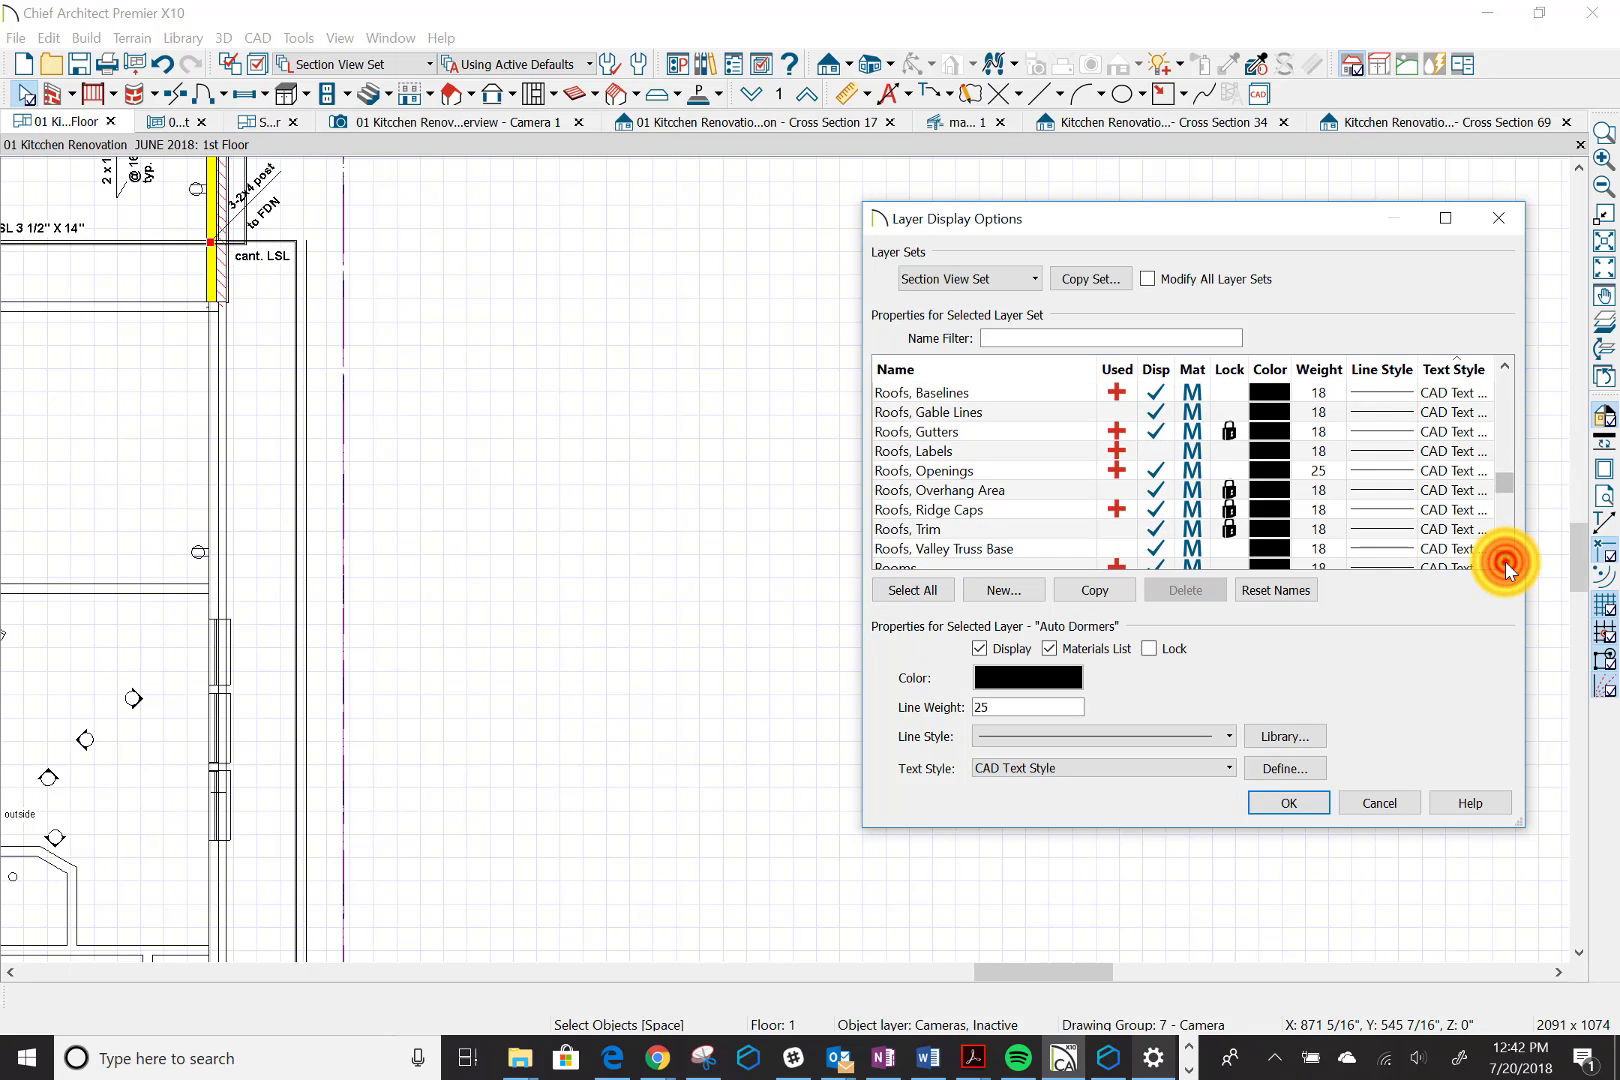
pyautogui.click(1506, 565)
pyautogui.click(1506, 565)
pyautogui.click(1506, 565)
pyautogui.click(1506, 565)
pyautogui.click(1506, 565)
pyautogui.click(1506, 565)
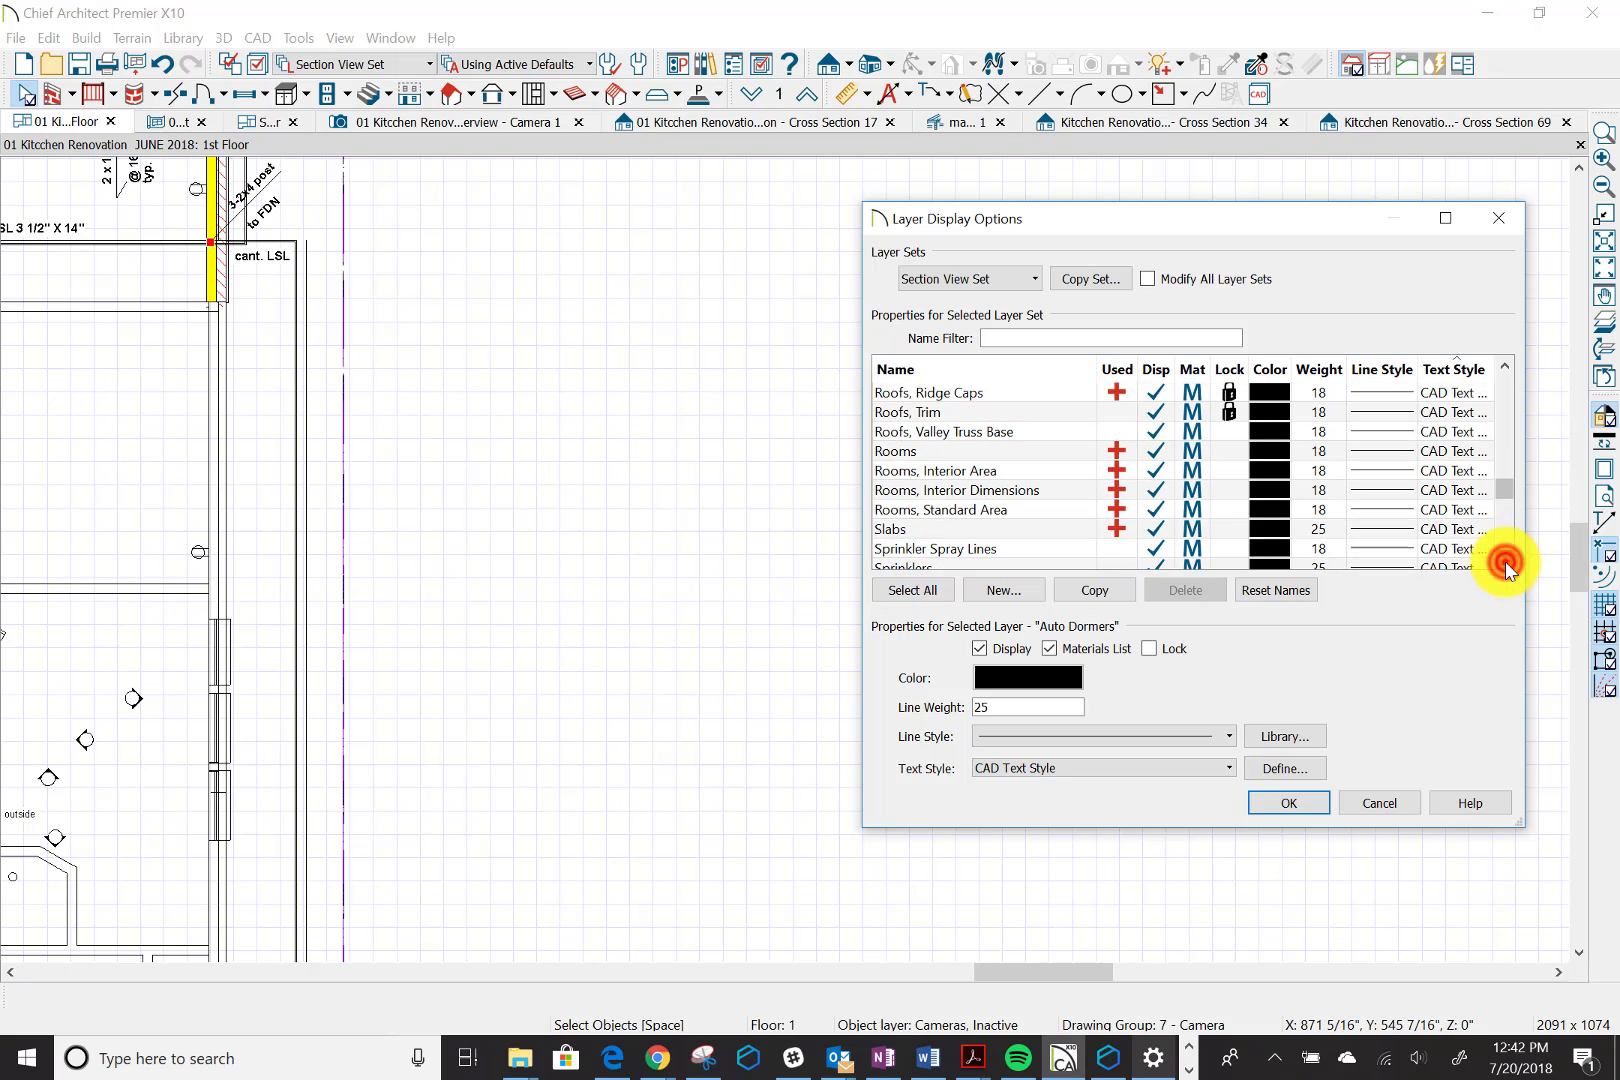
pyautogui.click(1506, 565)
pyautogui.click(1506, 565)
pyautogui.click(1506, 565)
pyautogui.click(1506, 565)
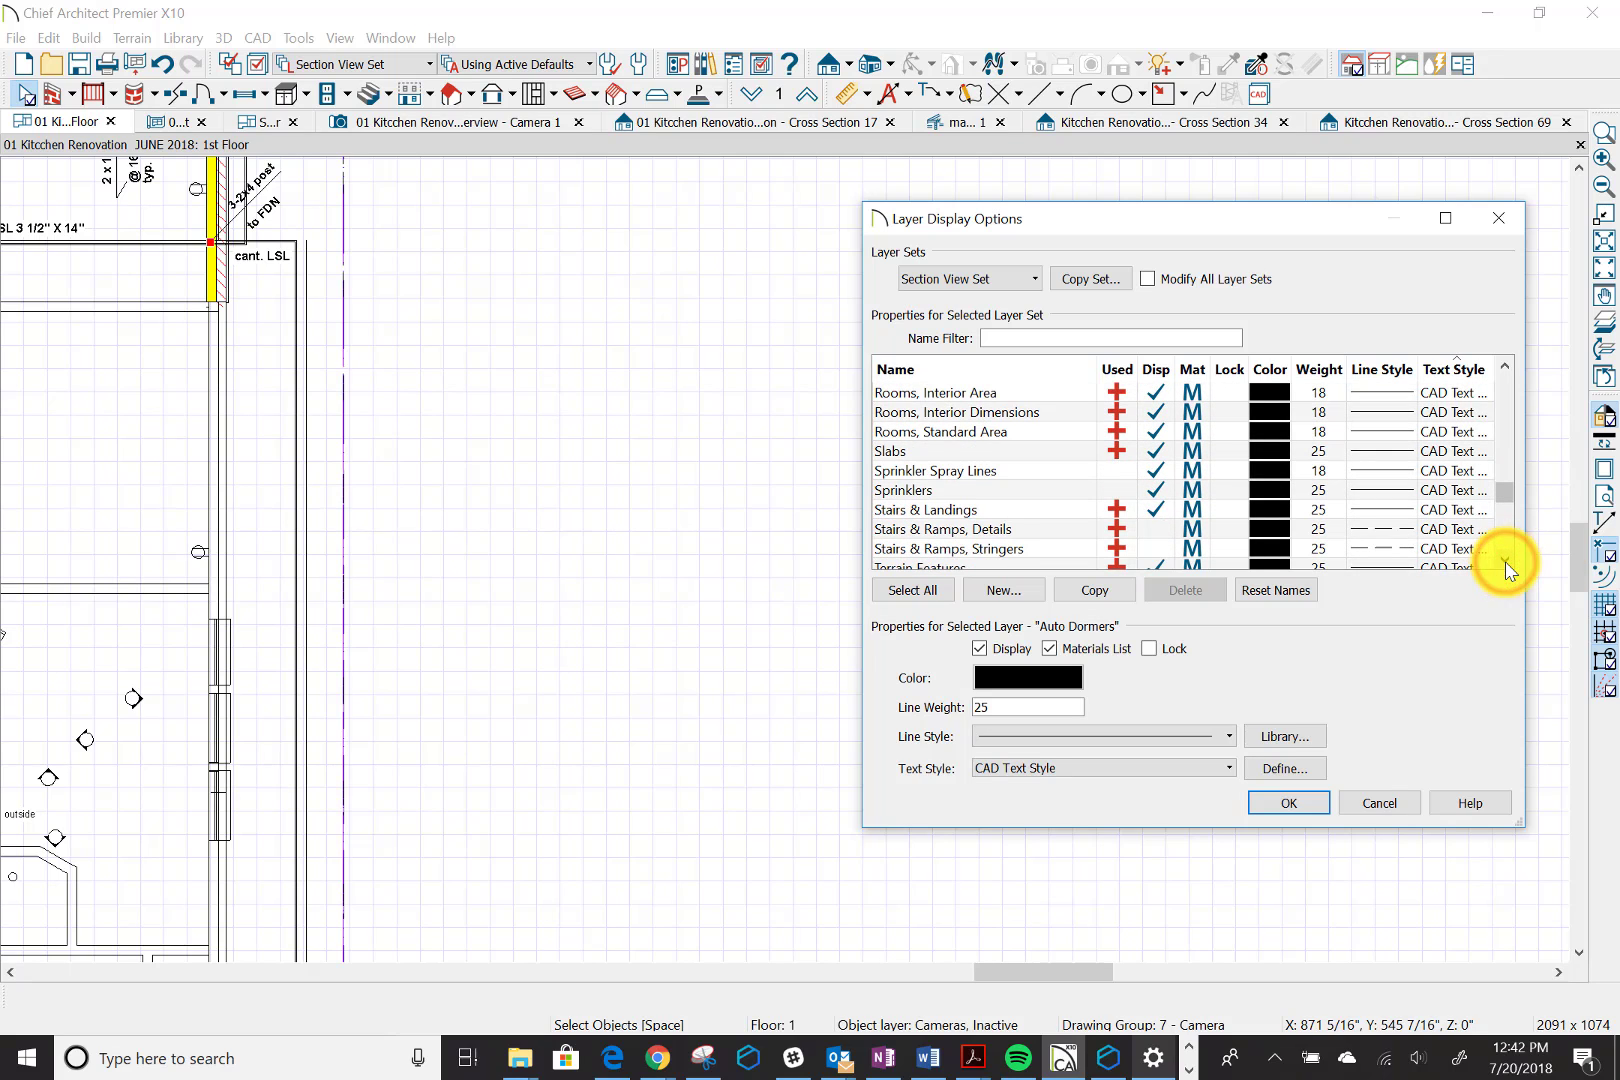
pyautogui.click(1506, 565)
pyautogui.click(1506, 565)
pyautogui.click(1506, 565)
pyautogui.click(1506, 565)
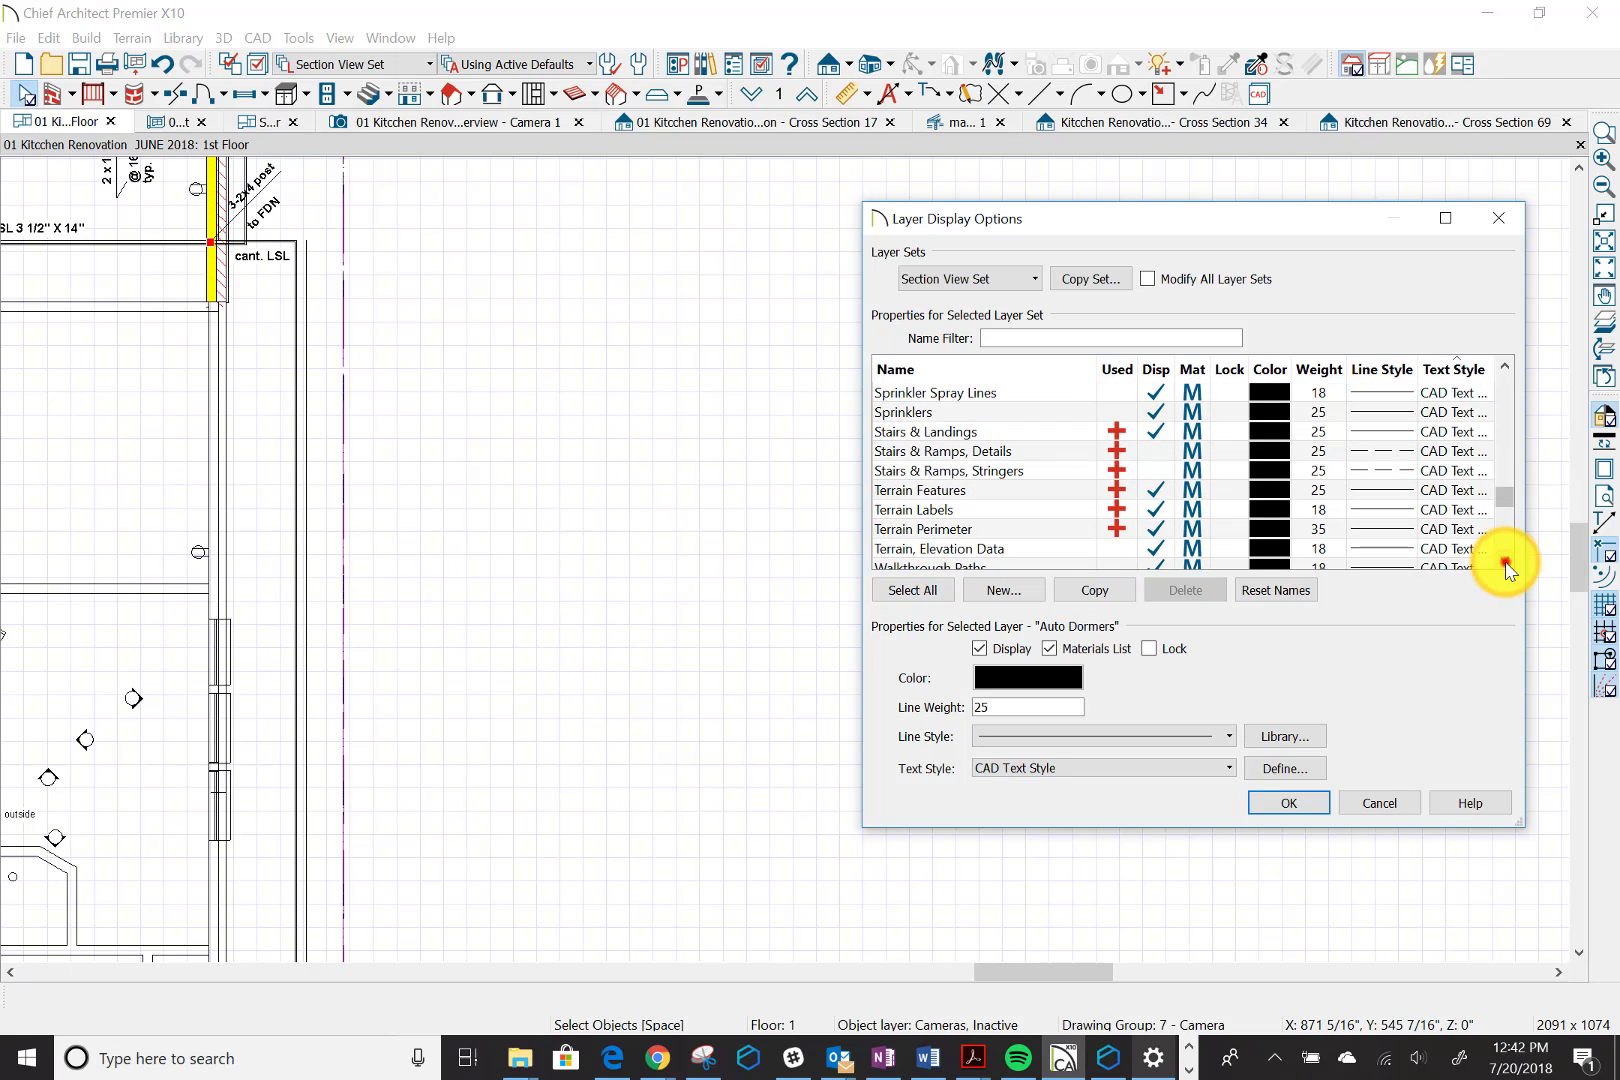
pyautogui.click(1506, 565)
pyautogui.click(1506, 565)
pyautogui.click(1506, 565)
pyautogui.click(1506, 565)
pyautogui.click(1506, 565)
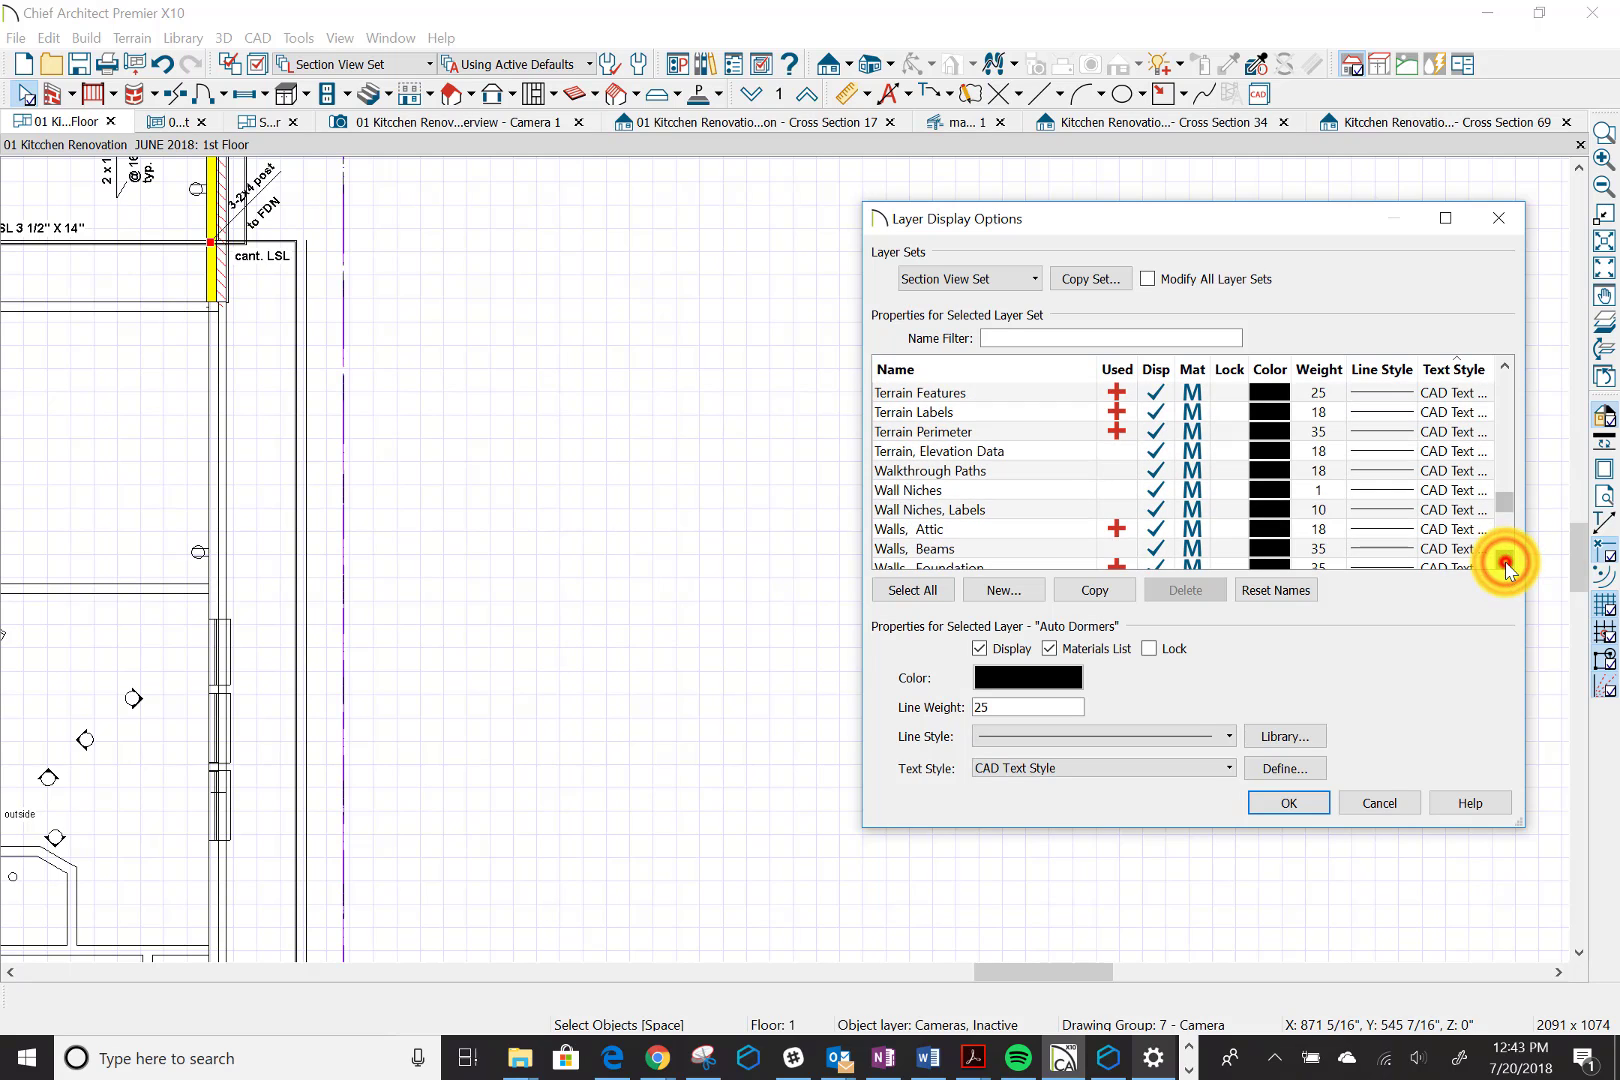
pyautogui.click(1506, 565)
pyautogui.click(1506, 565)
pyautogui.click(1506, 565)
pyautogui.click(1506, 565)
pyautogui.click(1506, 565)
pyautogui.click(1506, 565)
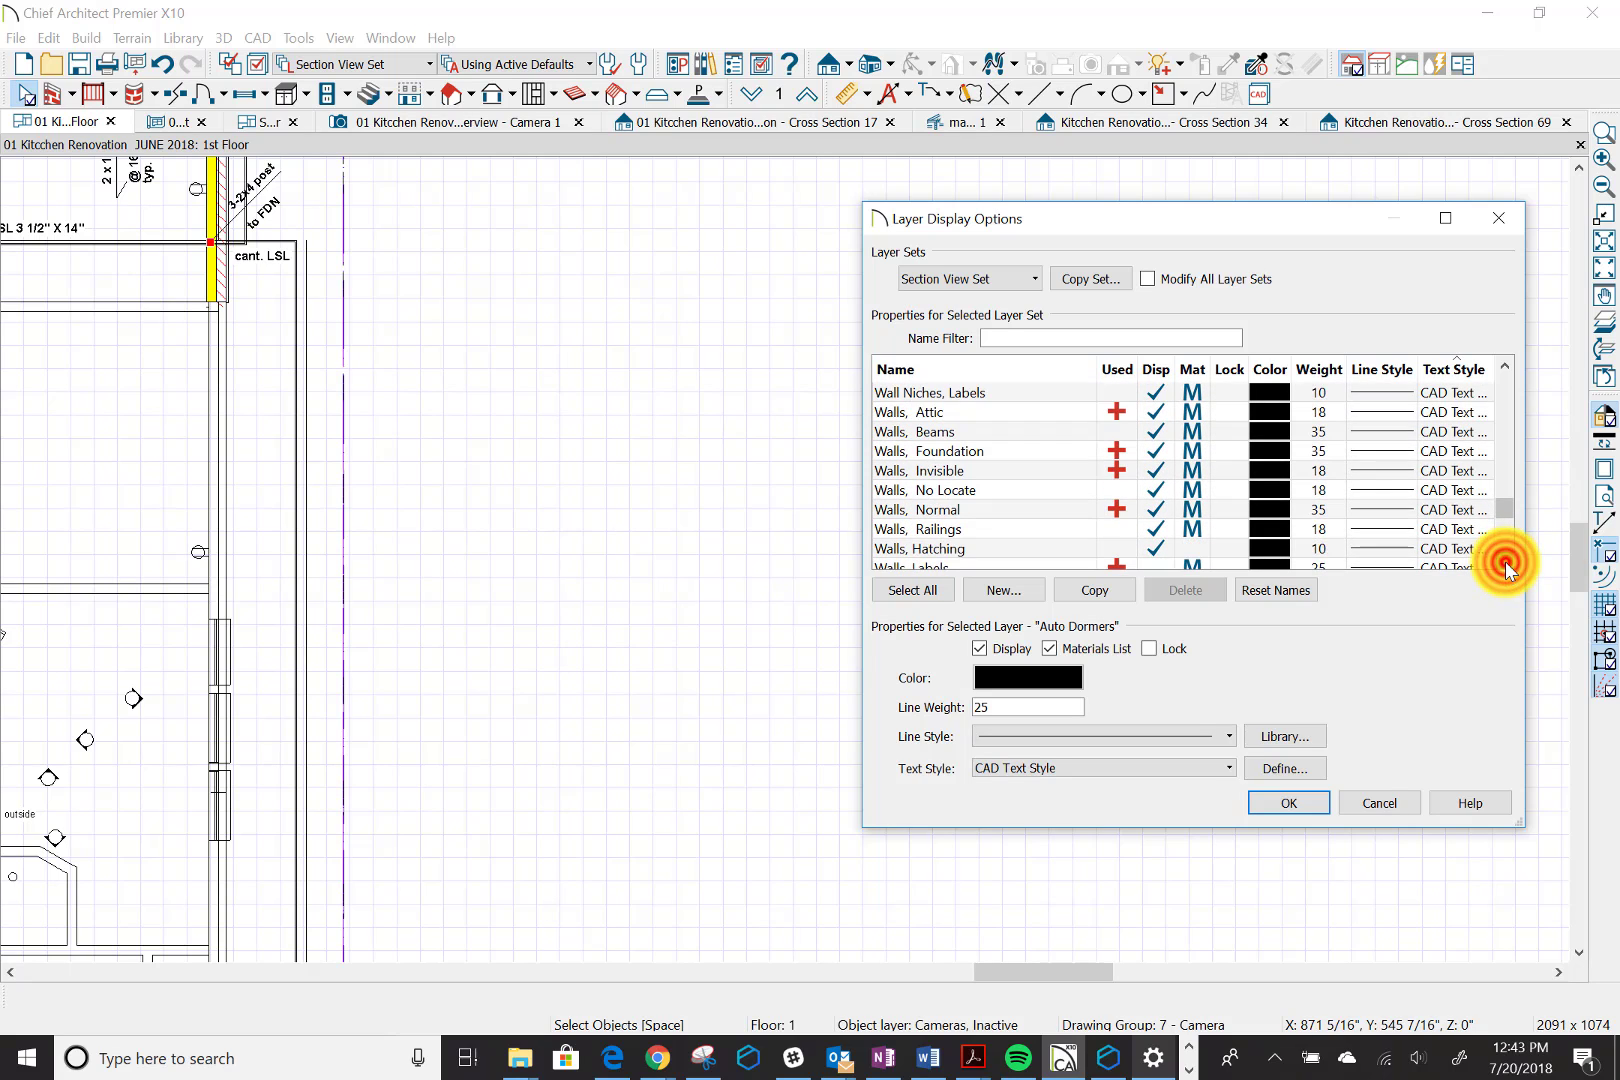
pyautogui.click(1506, 565)
pyautogui.click(1506, 565)
pyautogui.click(1506, 565)
pyautogui.click(1506, 565)
pyautogui.click(1506, 565)
pyautogui.click(1506, 565)
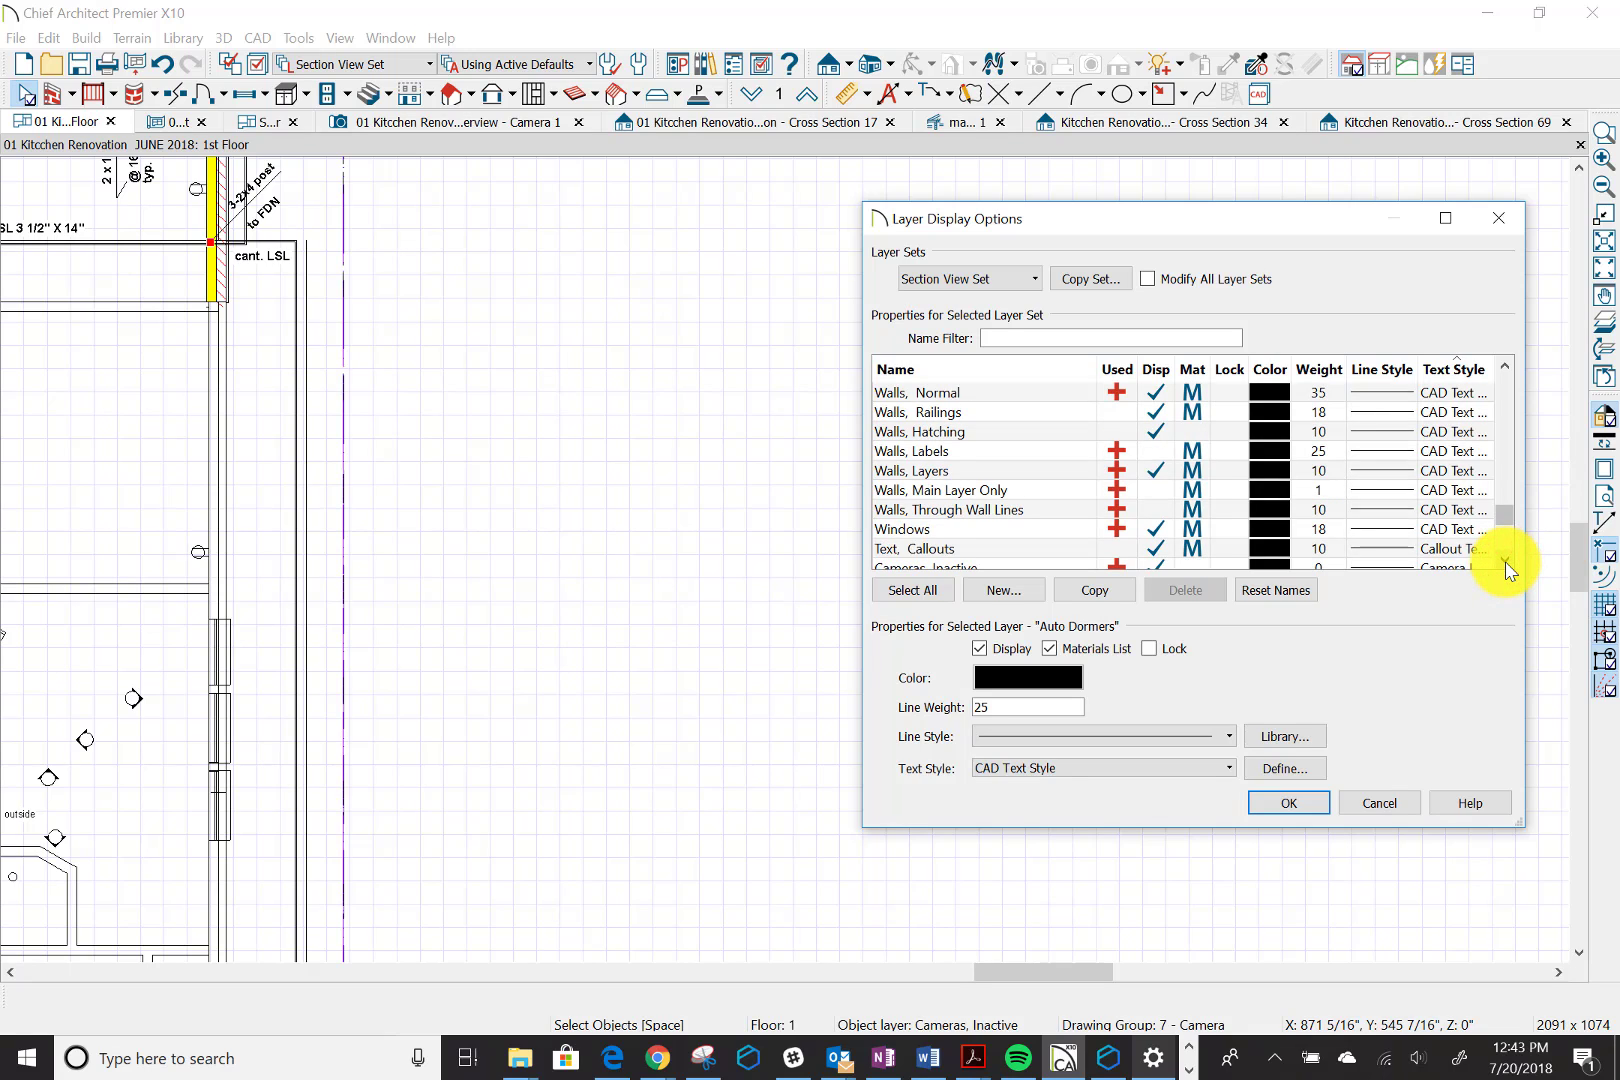
pyautogui.click(1506, 565)
pyautogui.click(1506, 565)
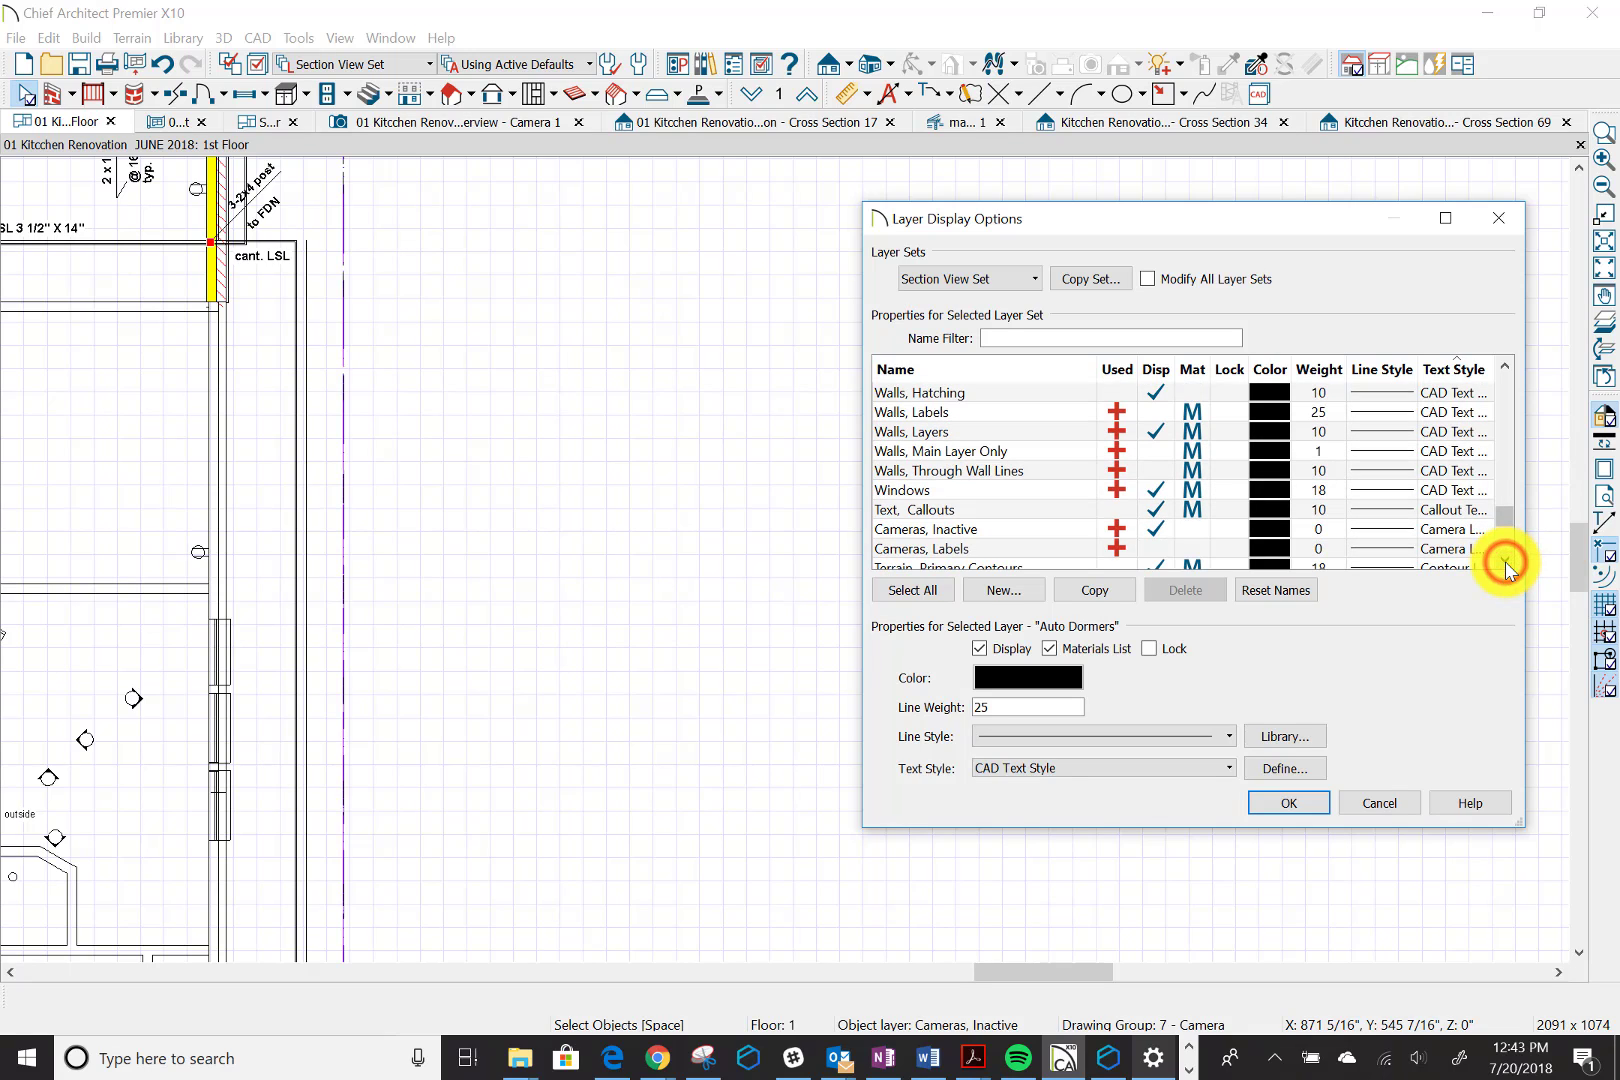
pyautogui.click(1156, 549)
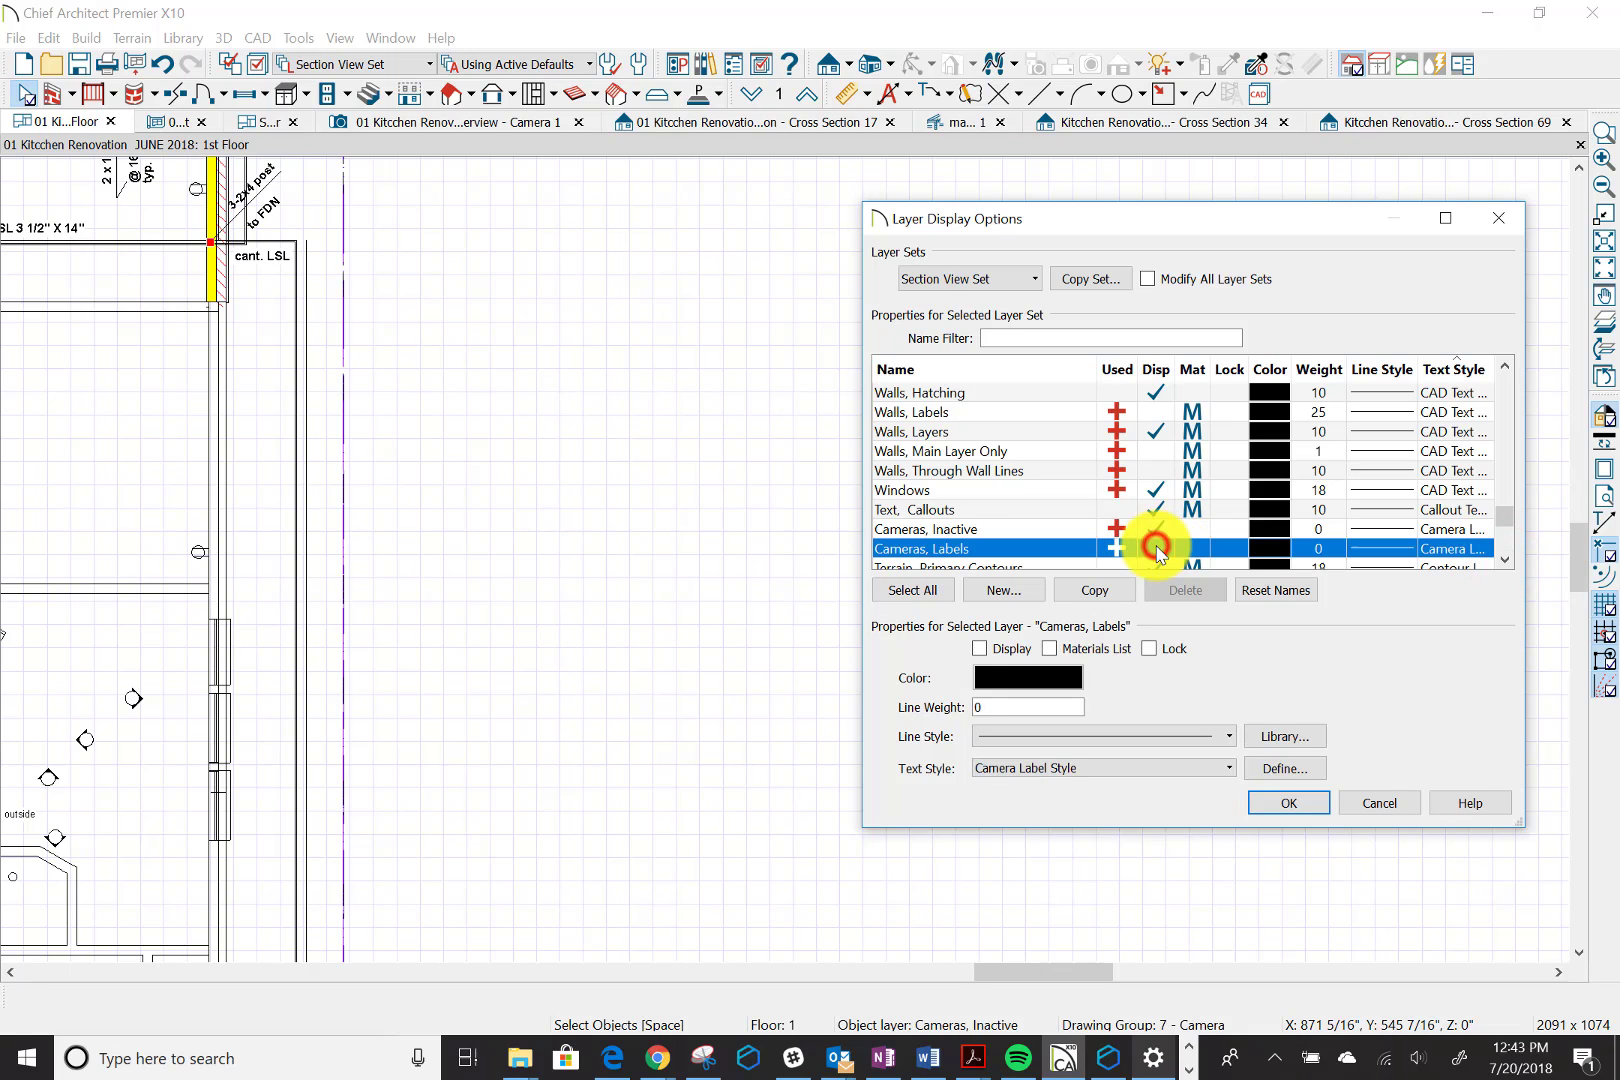
pyautogui.click(1288, 802)
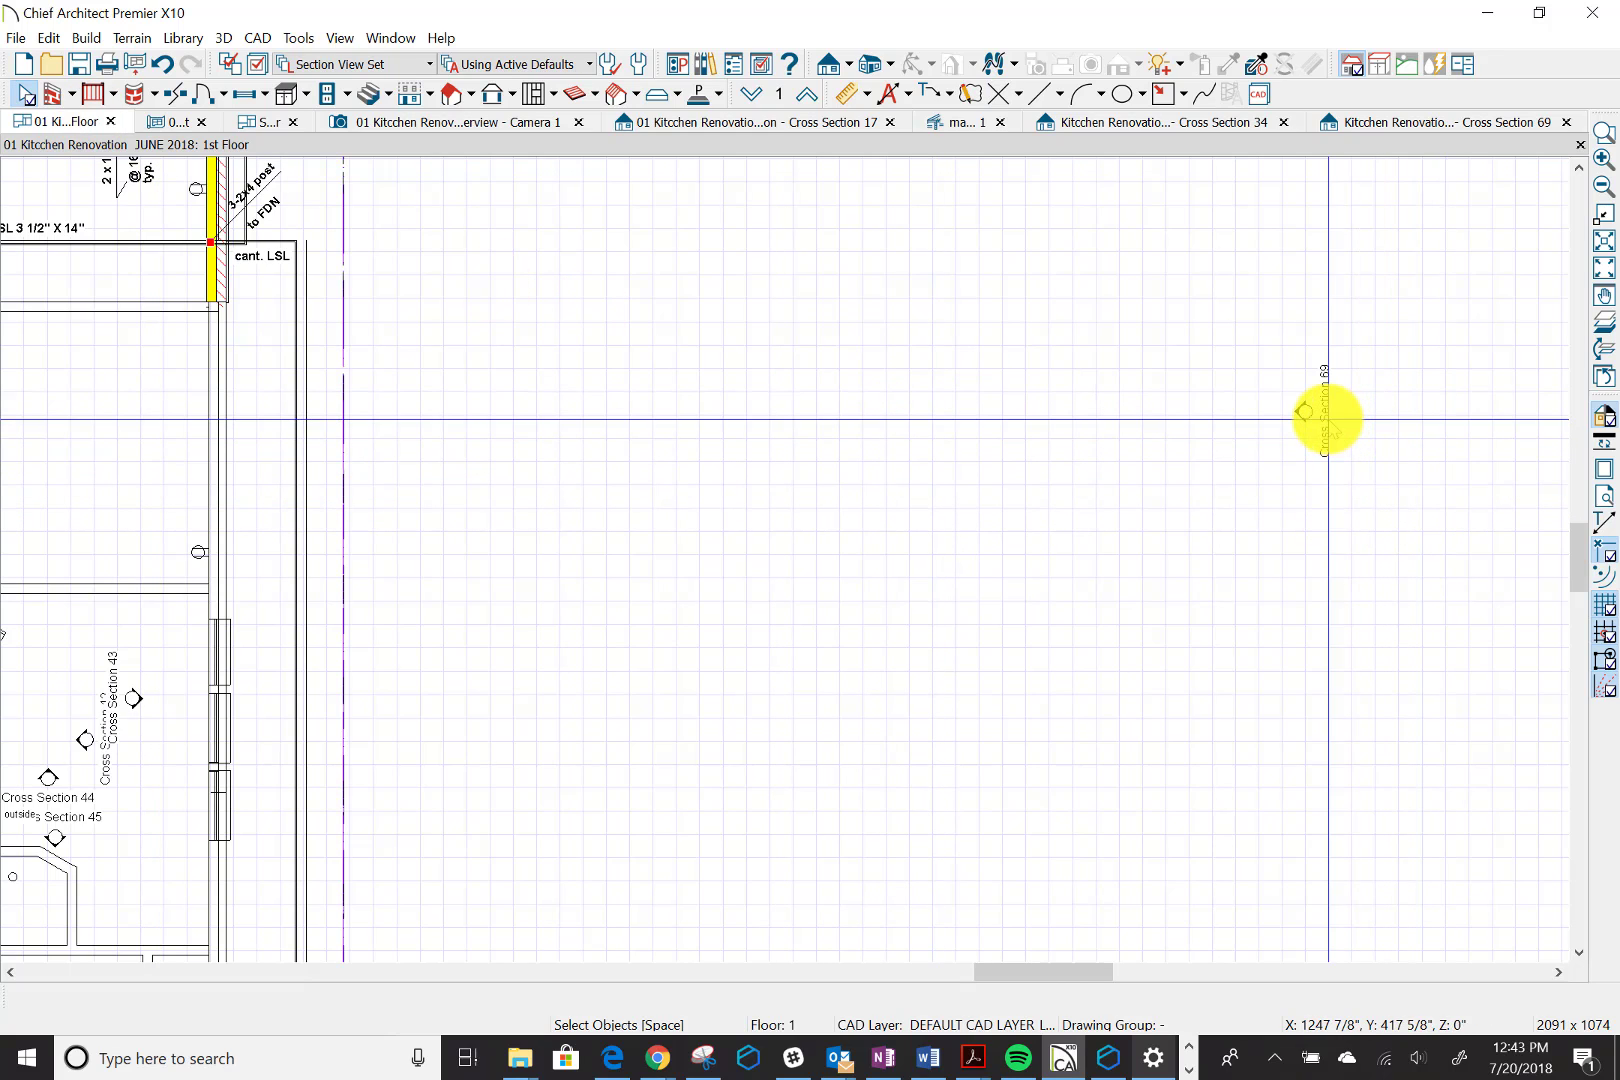
# Open the elevation view of the Cross Section 69 camera outside the building's right side and view the whole elevation
pyautogui.click(1328, 419)
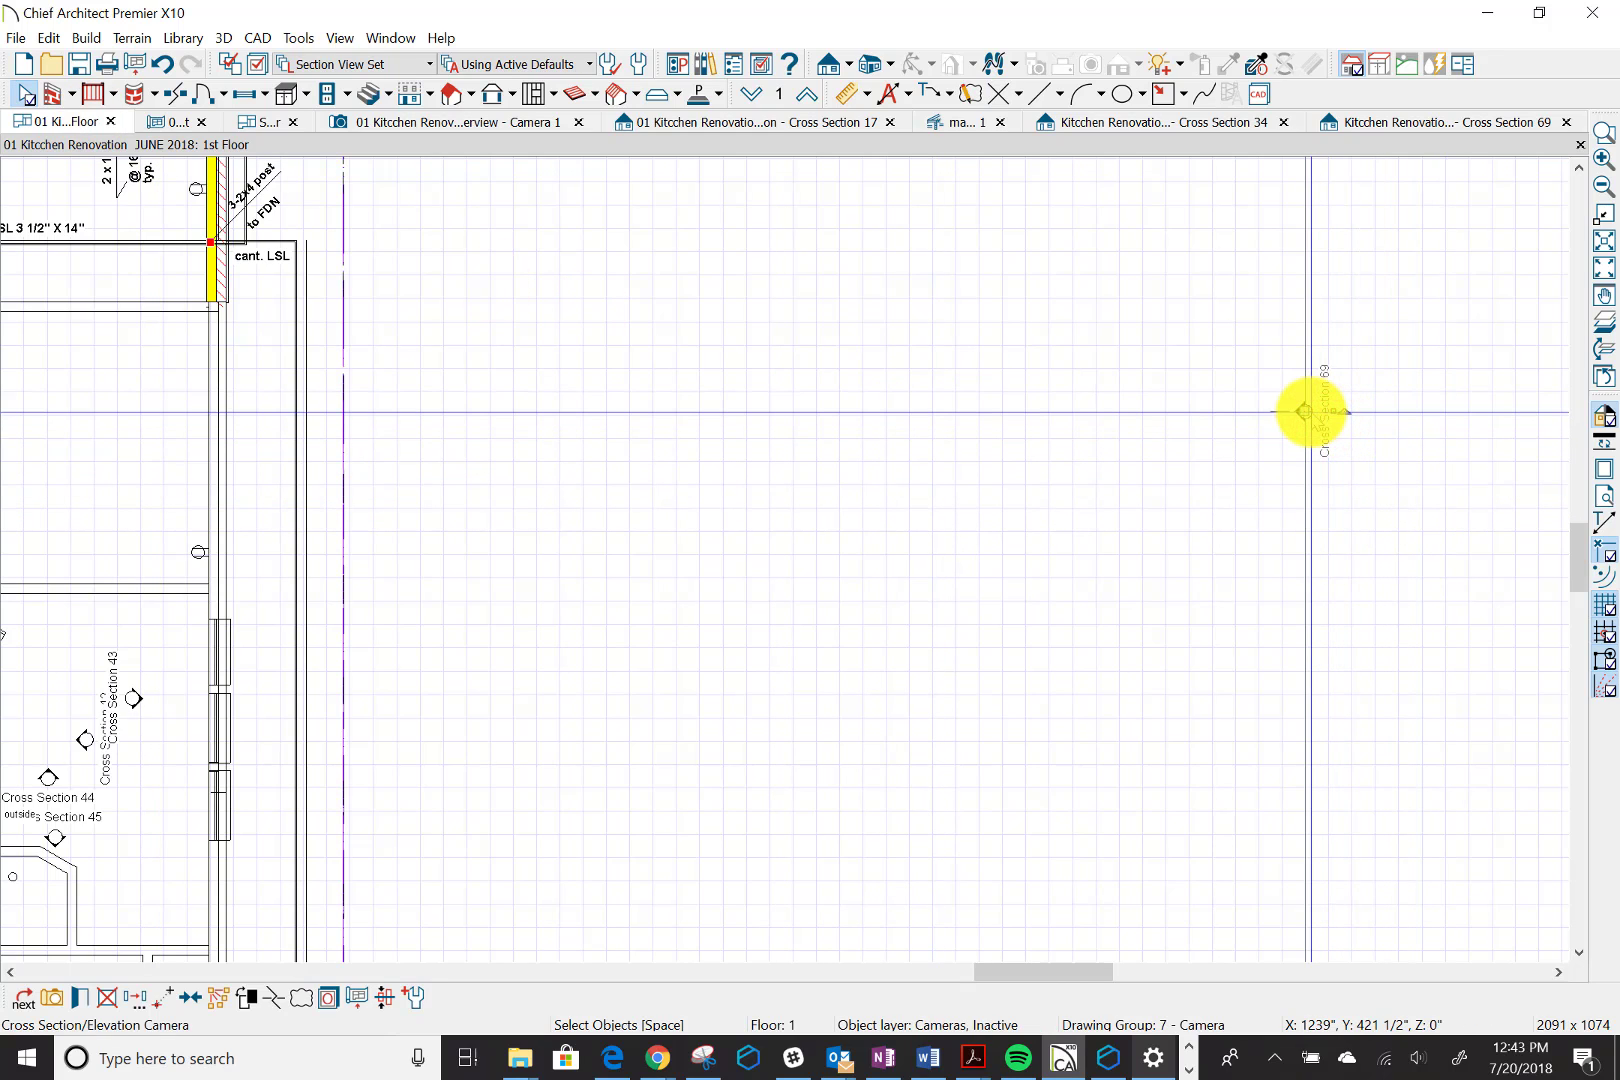
pyautogui.click(1307, 411)
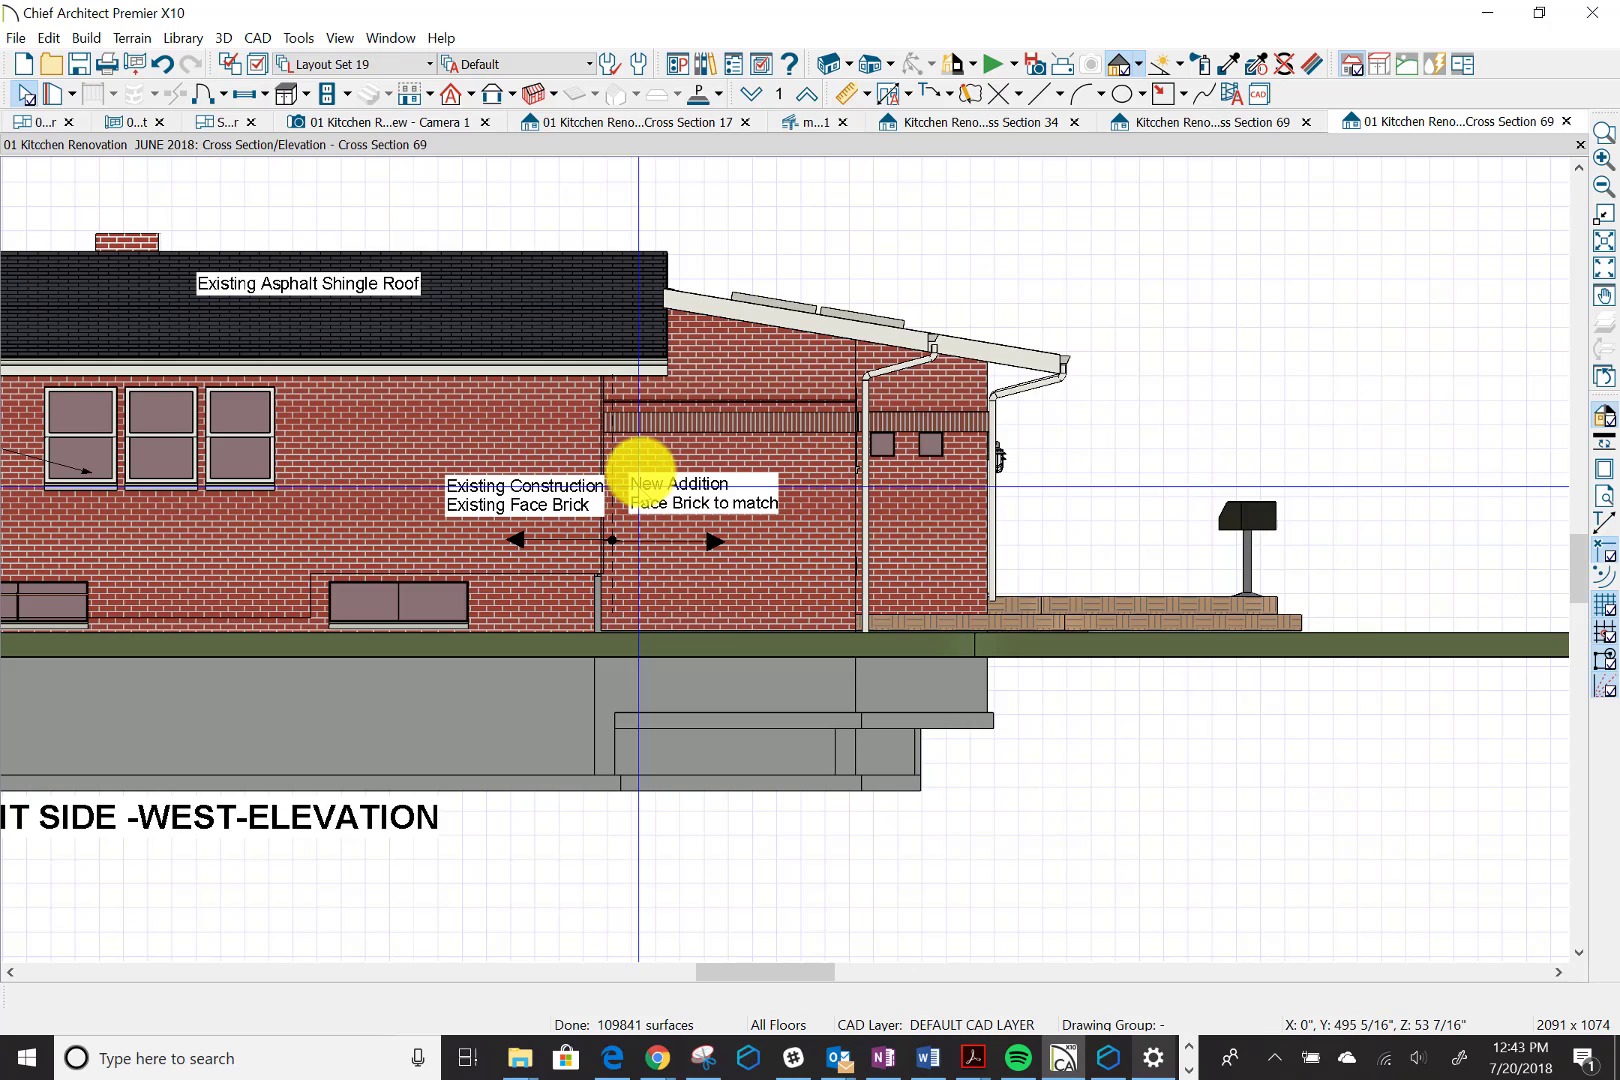
pyautogui.scroll(-3, 638, 487)
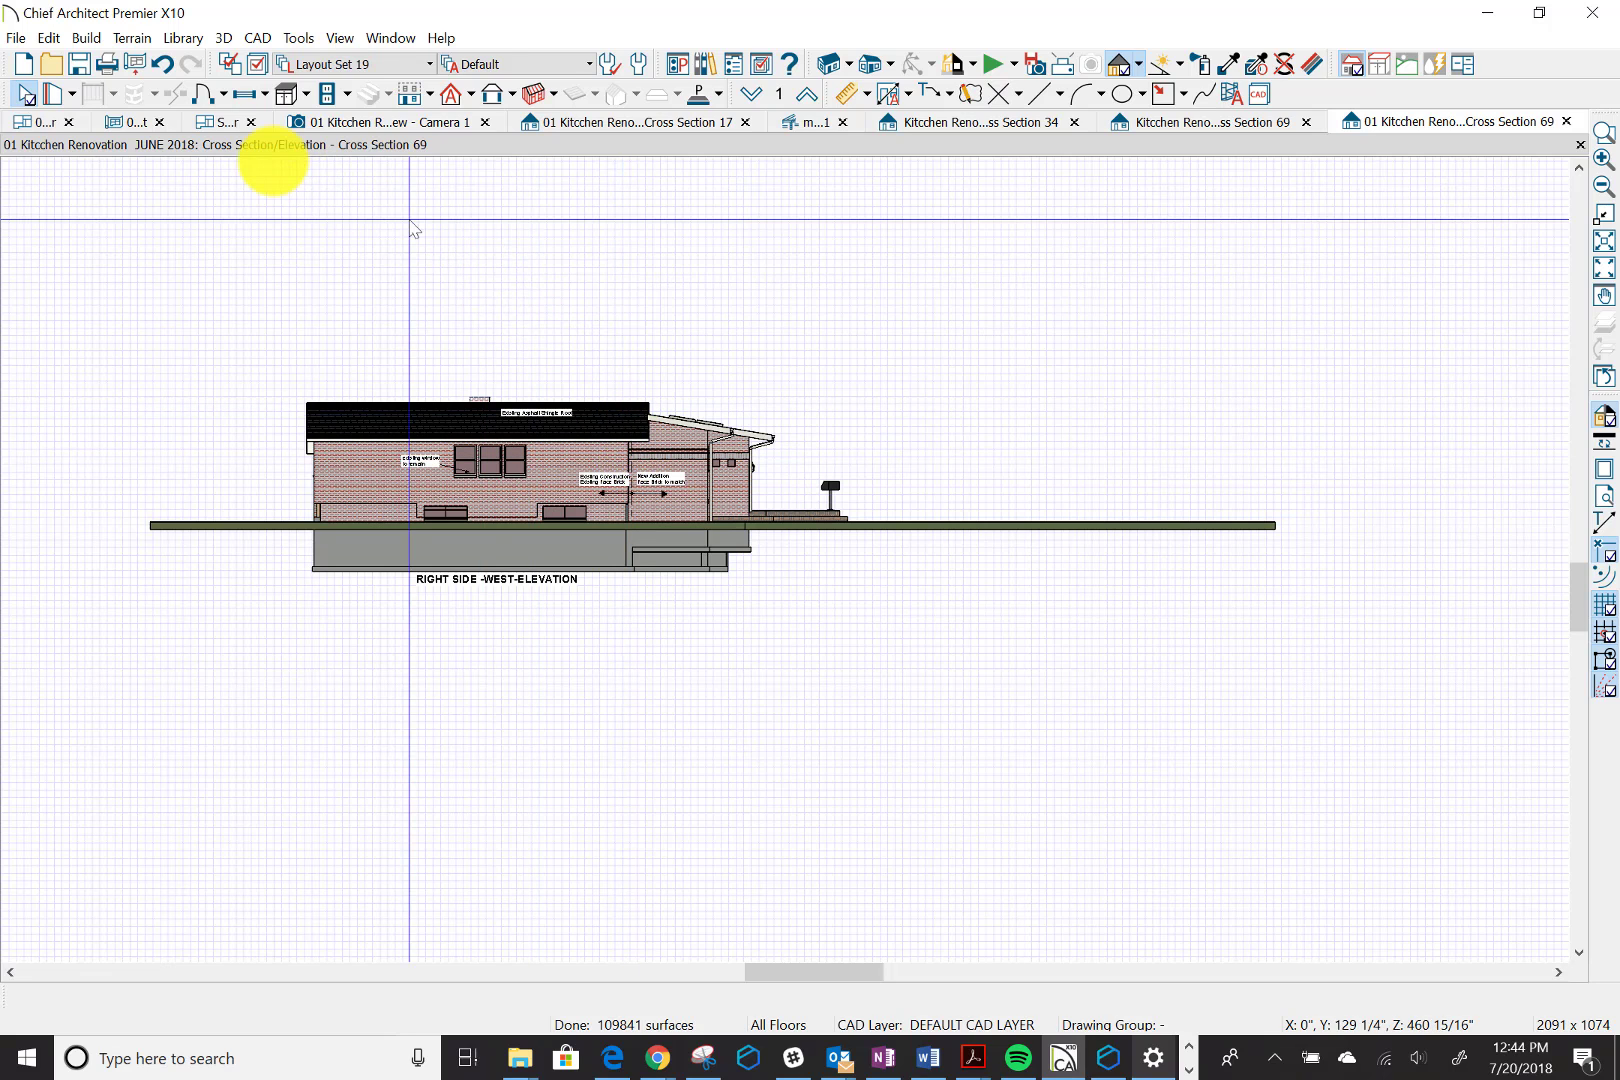
# Switch to the kitchen layout, select the right side west elevation view on sheet A2, and examine its porch and foundation lines
pyautogui.click(230, 123)
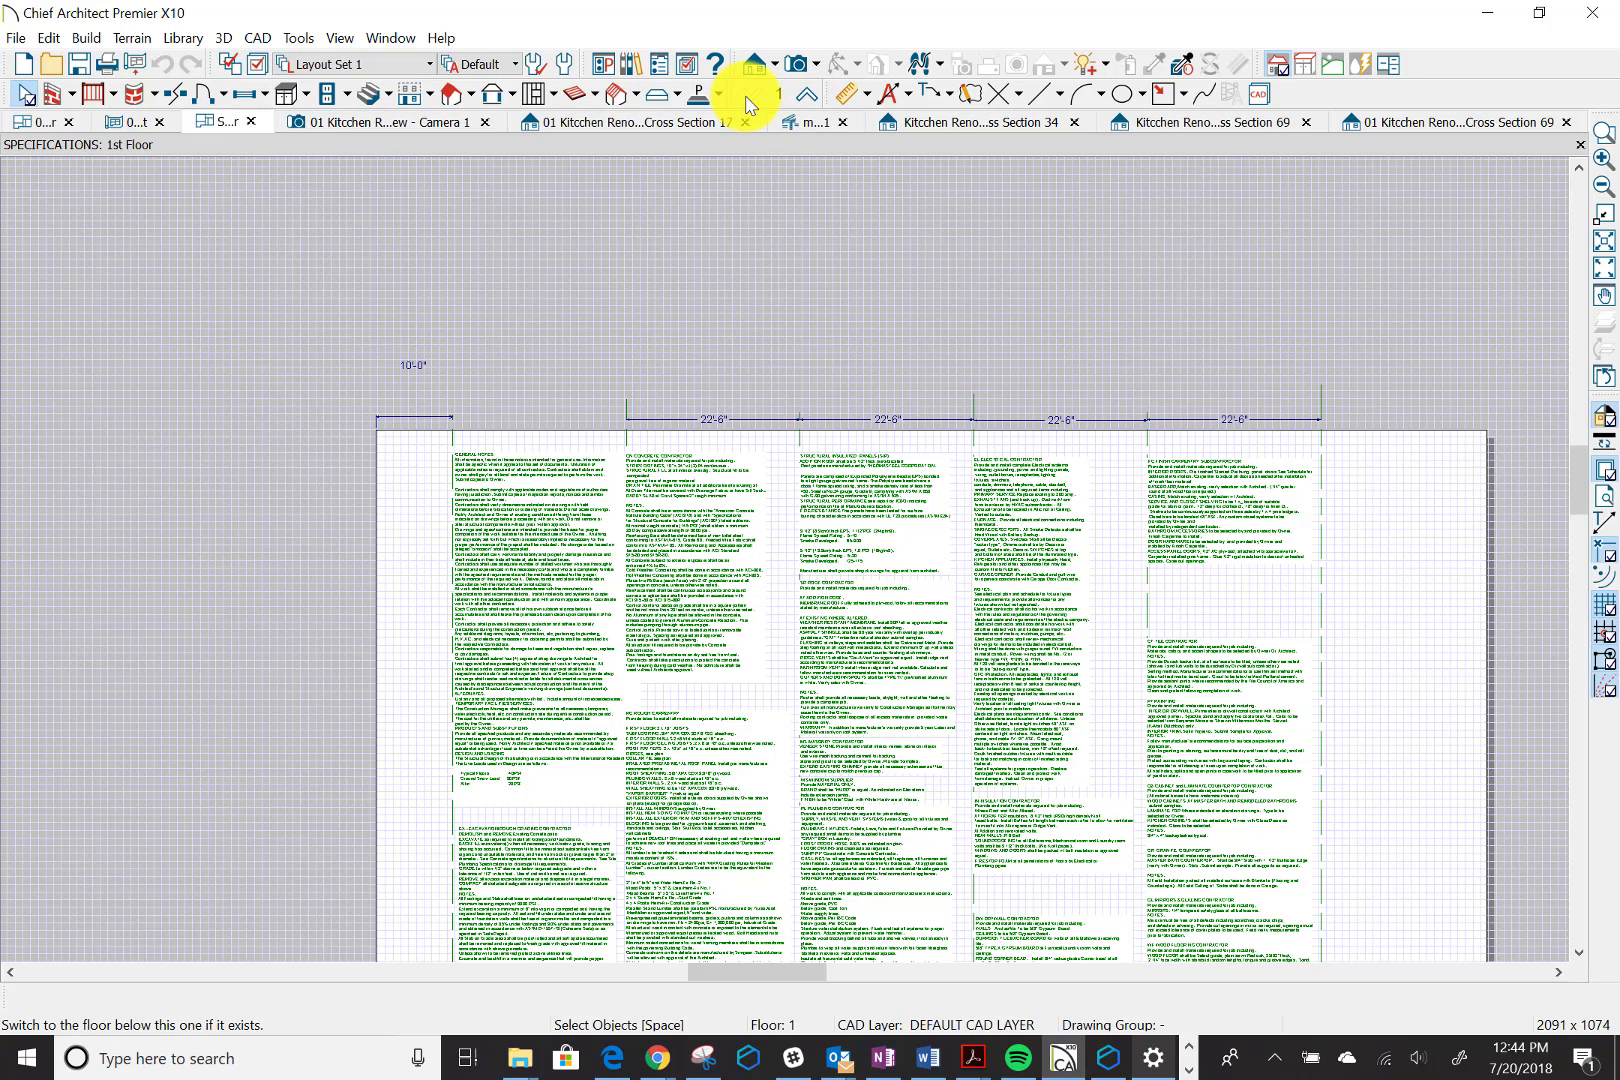
pyautogui.click(122, 124)
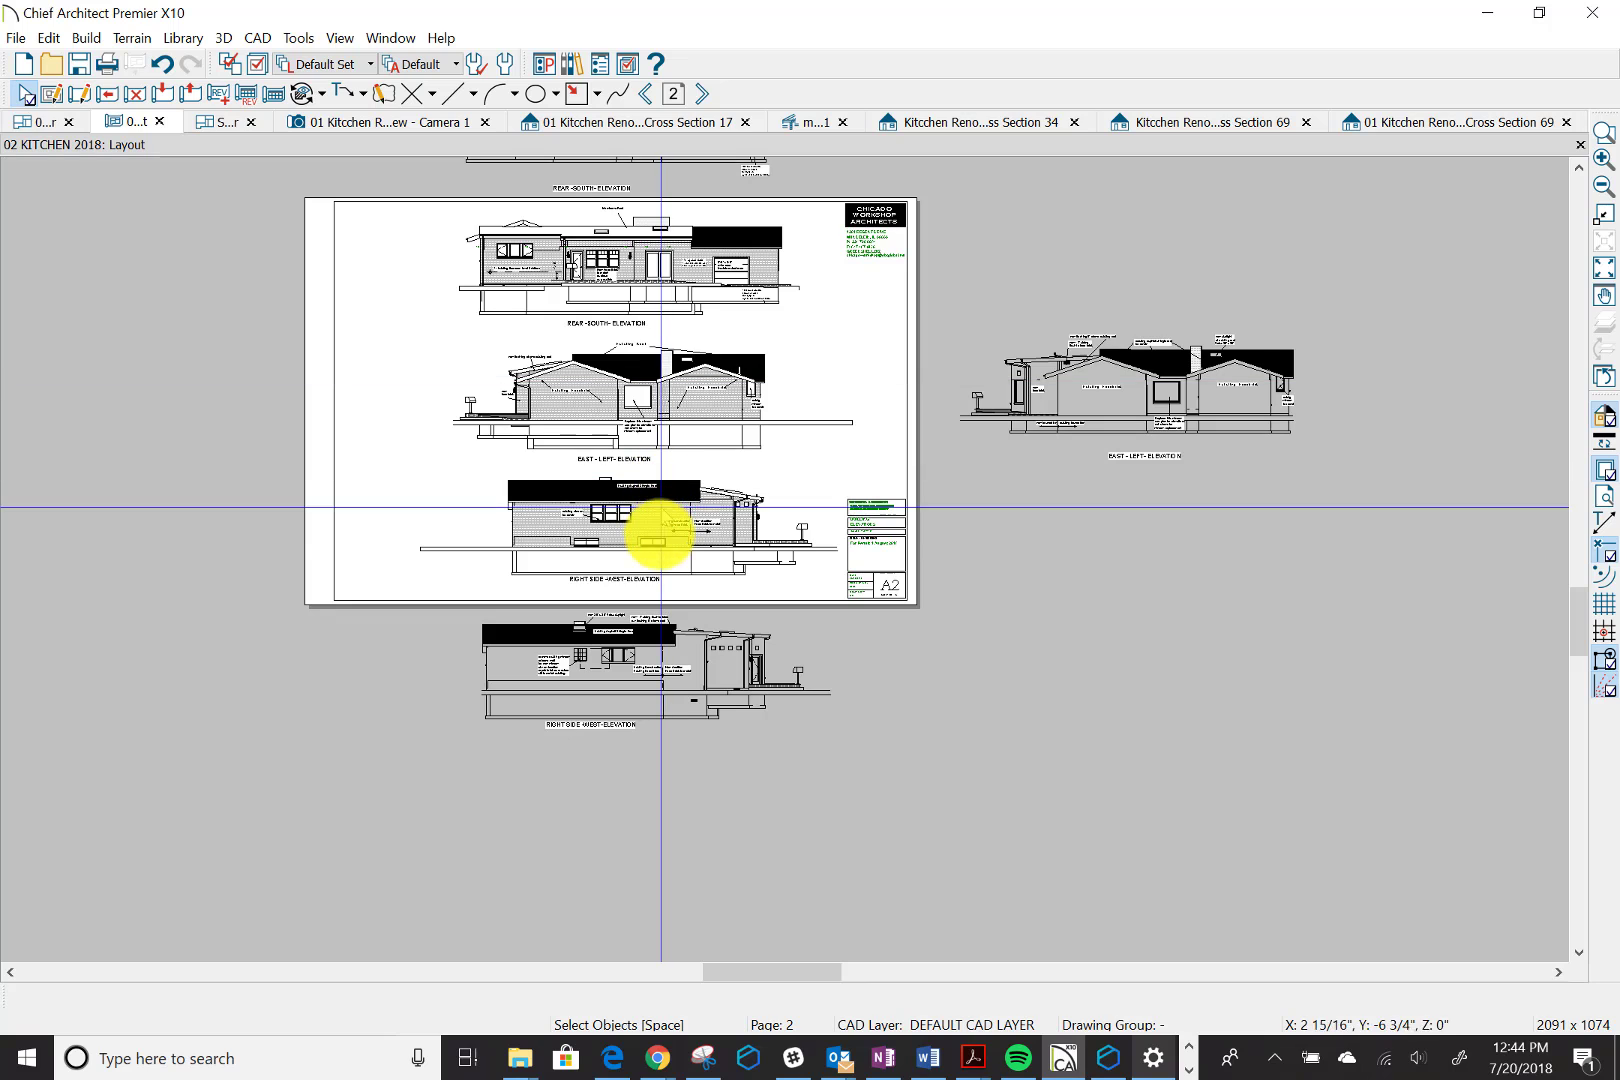
pyautogui.click(658, 527)
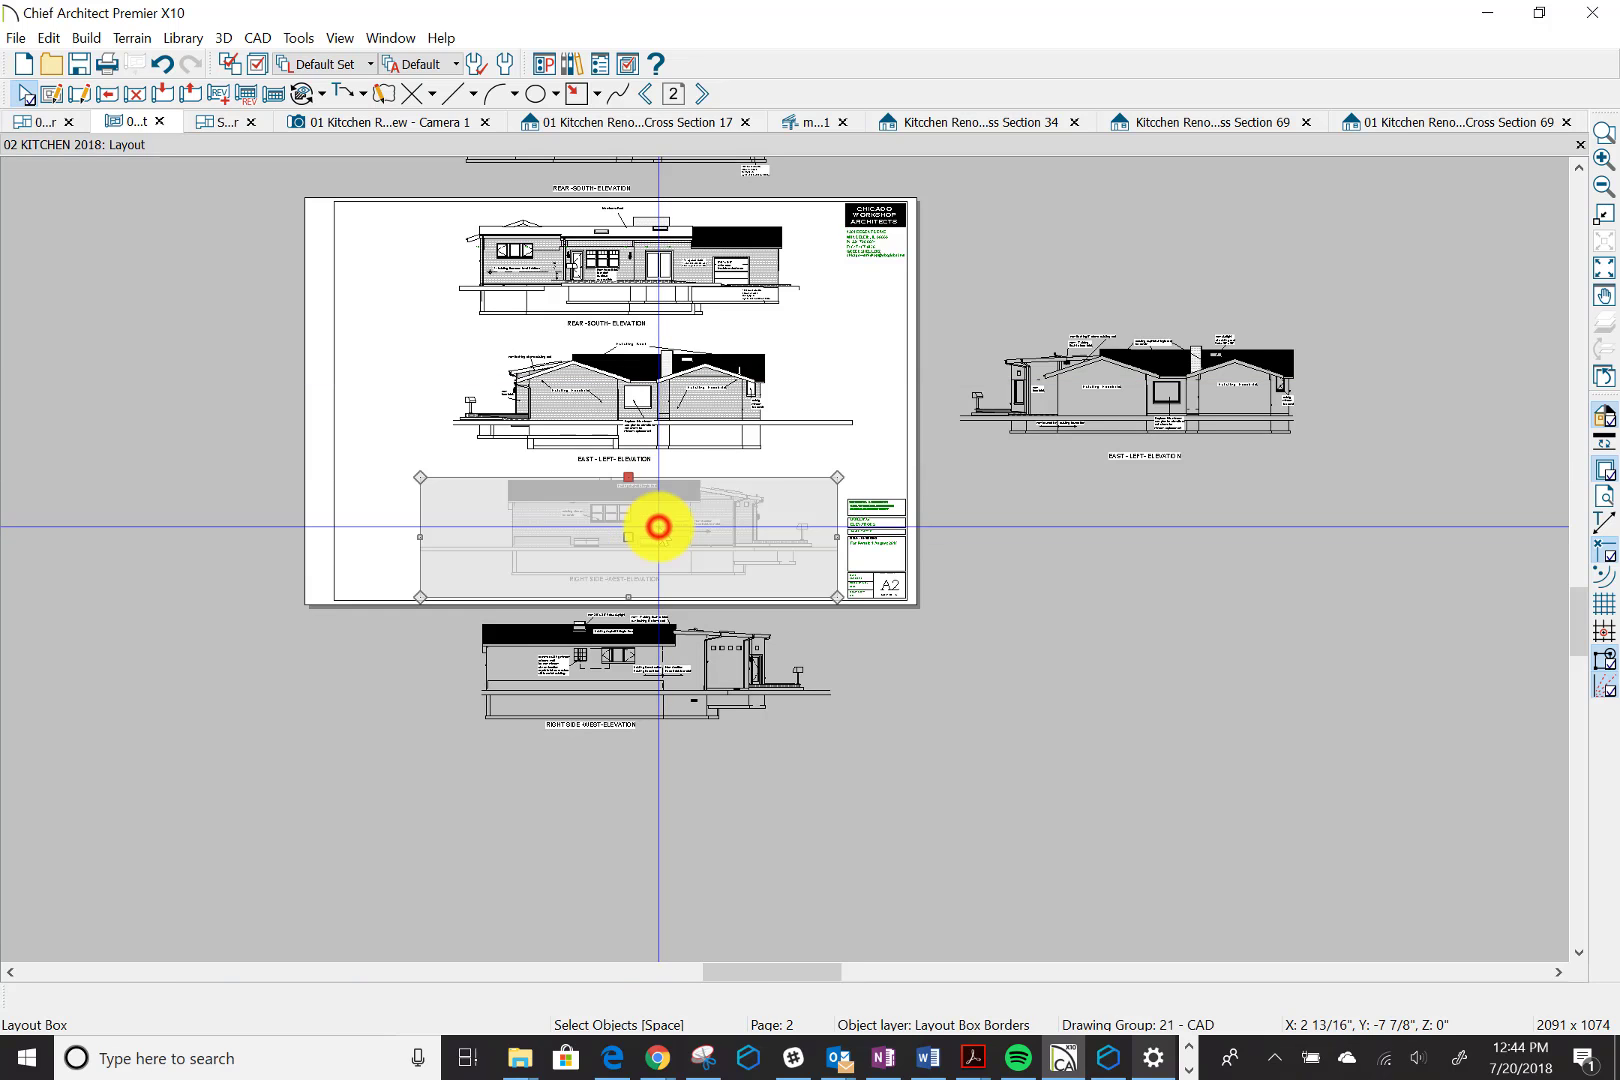
pyautogui.scroll(4, 678, 540)
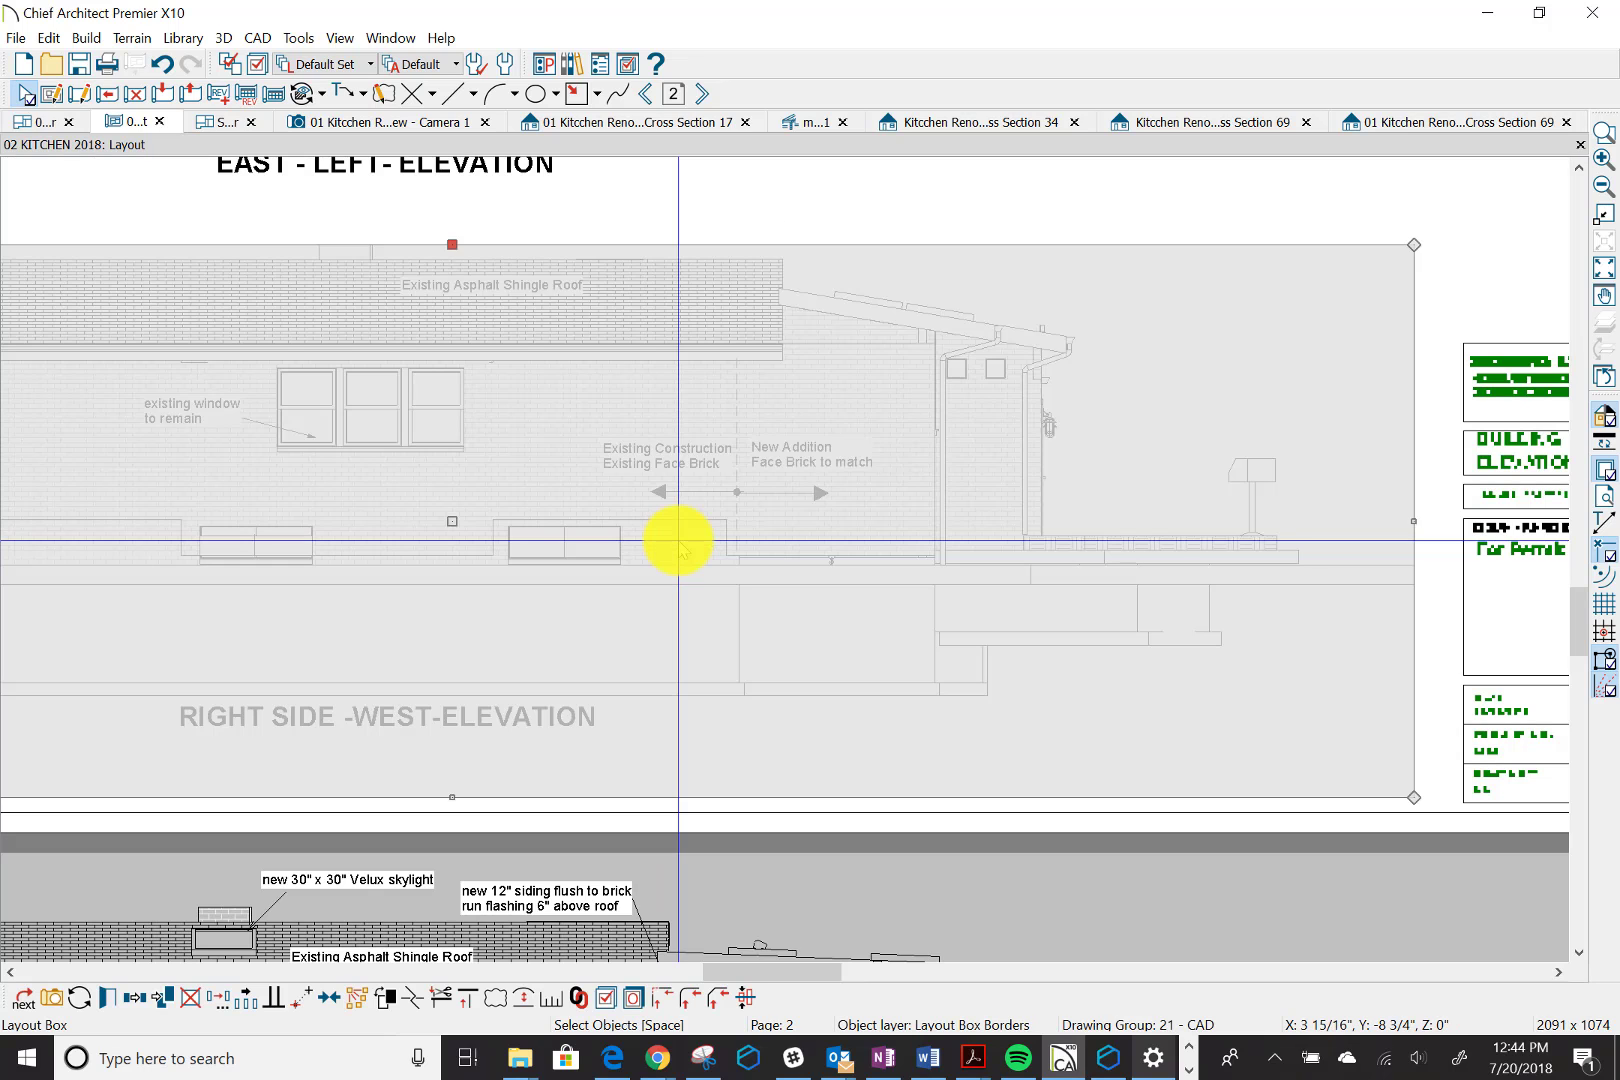
pyautogui.scroll(-4, 678, 540)
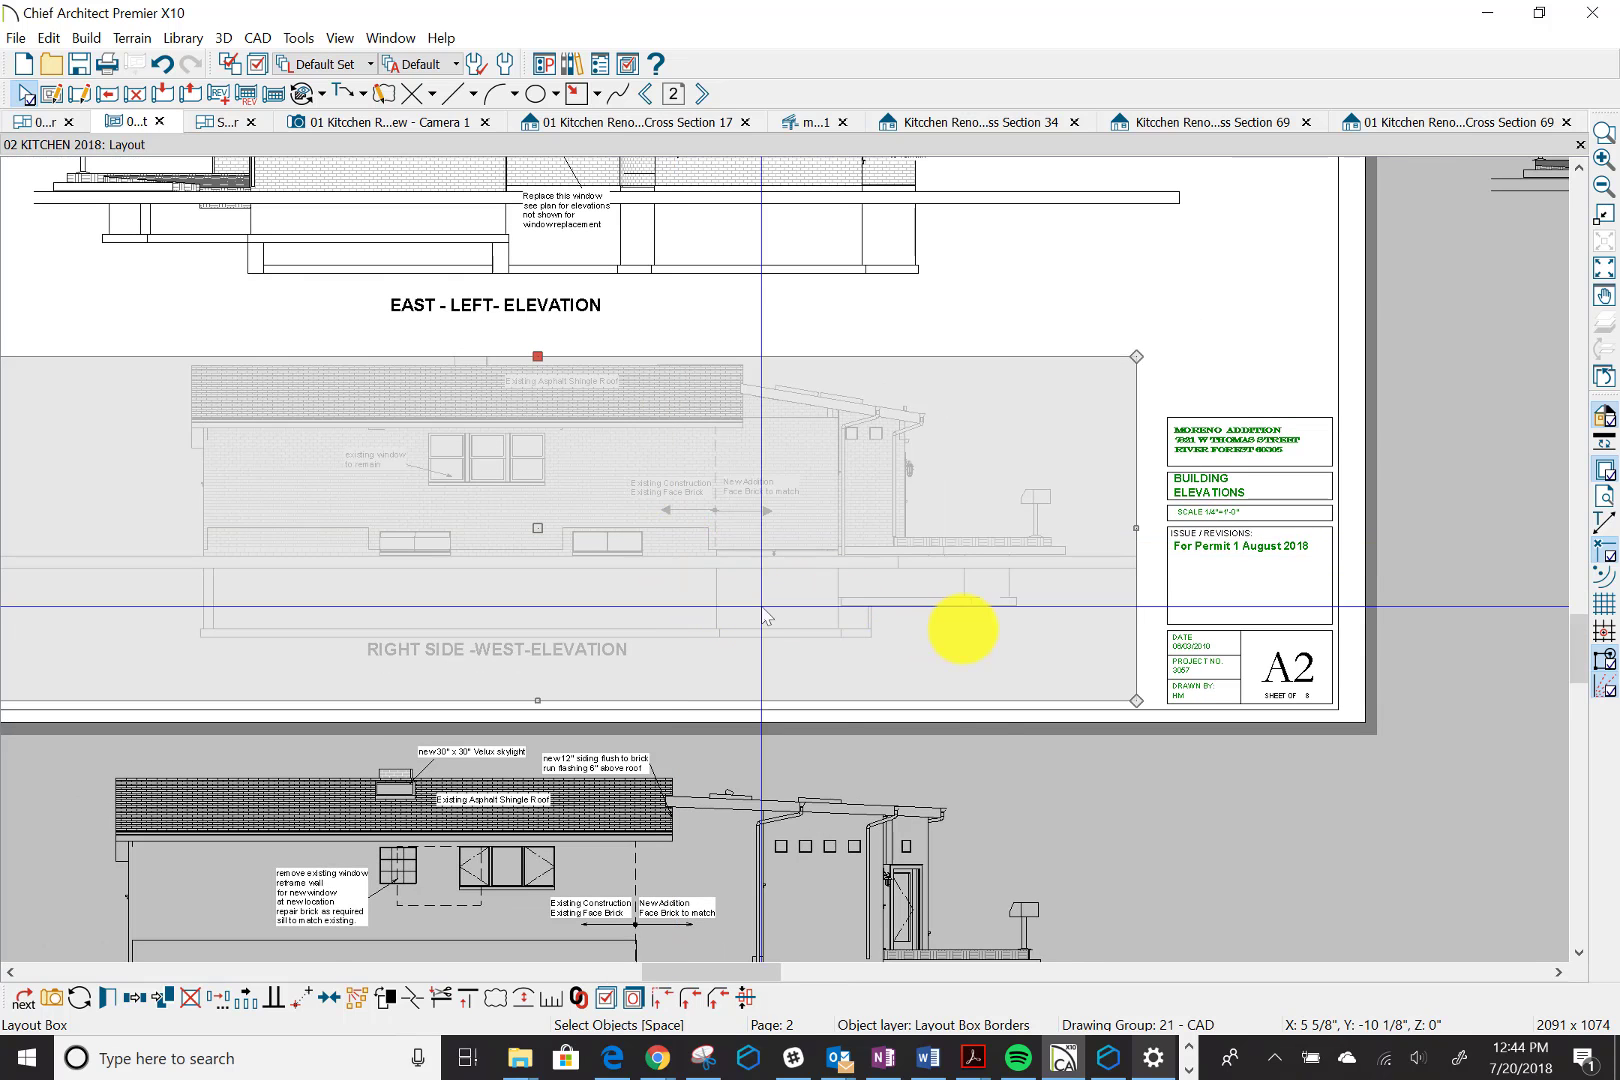
pyautogui.scroll(1, 1051, 599)
pyautogui.scroll(4, 1050, 598)
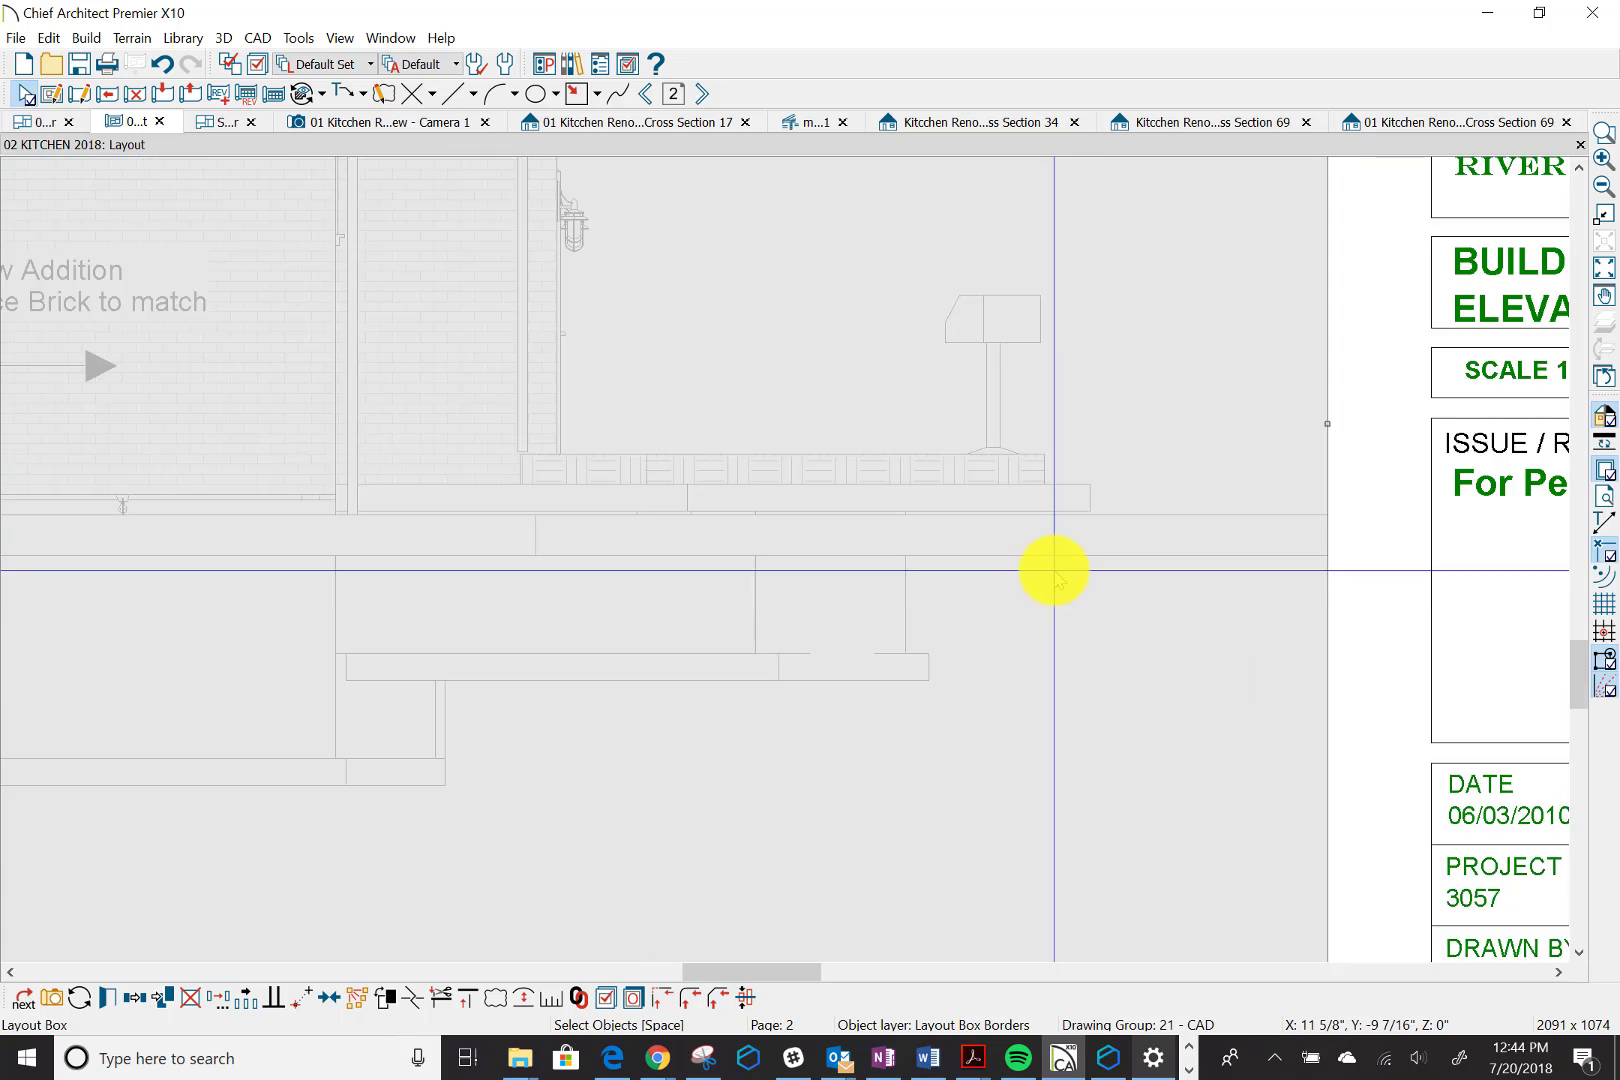
pyautogui.scroll(-1, 1060, 556)
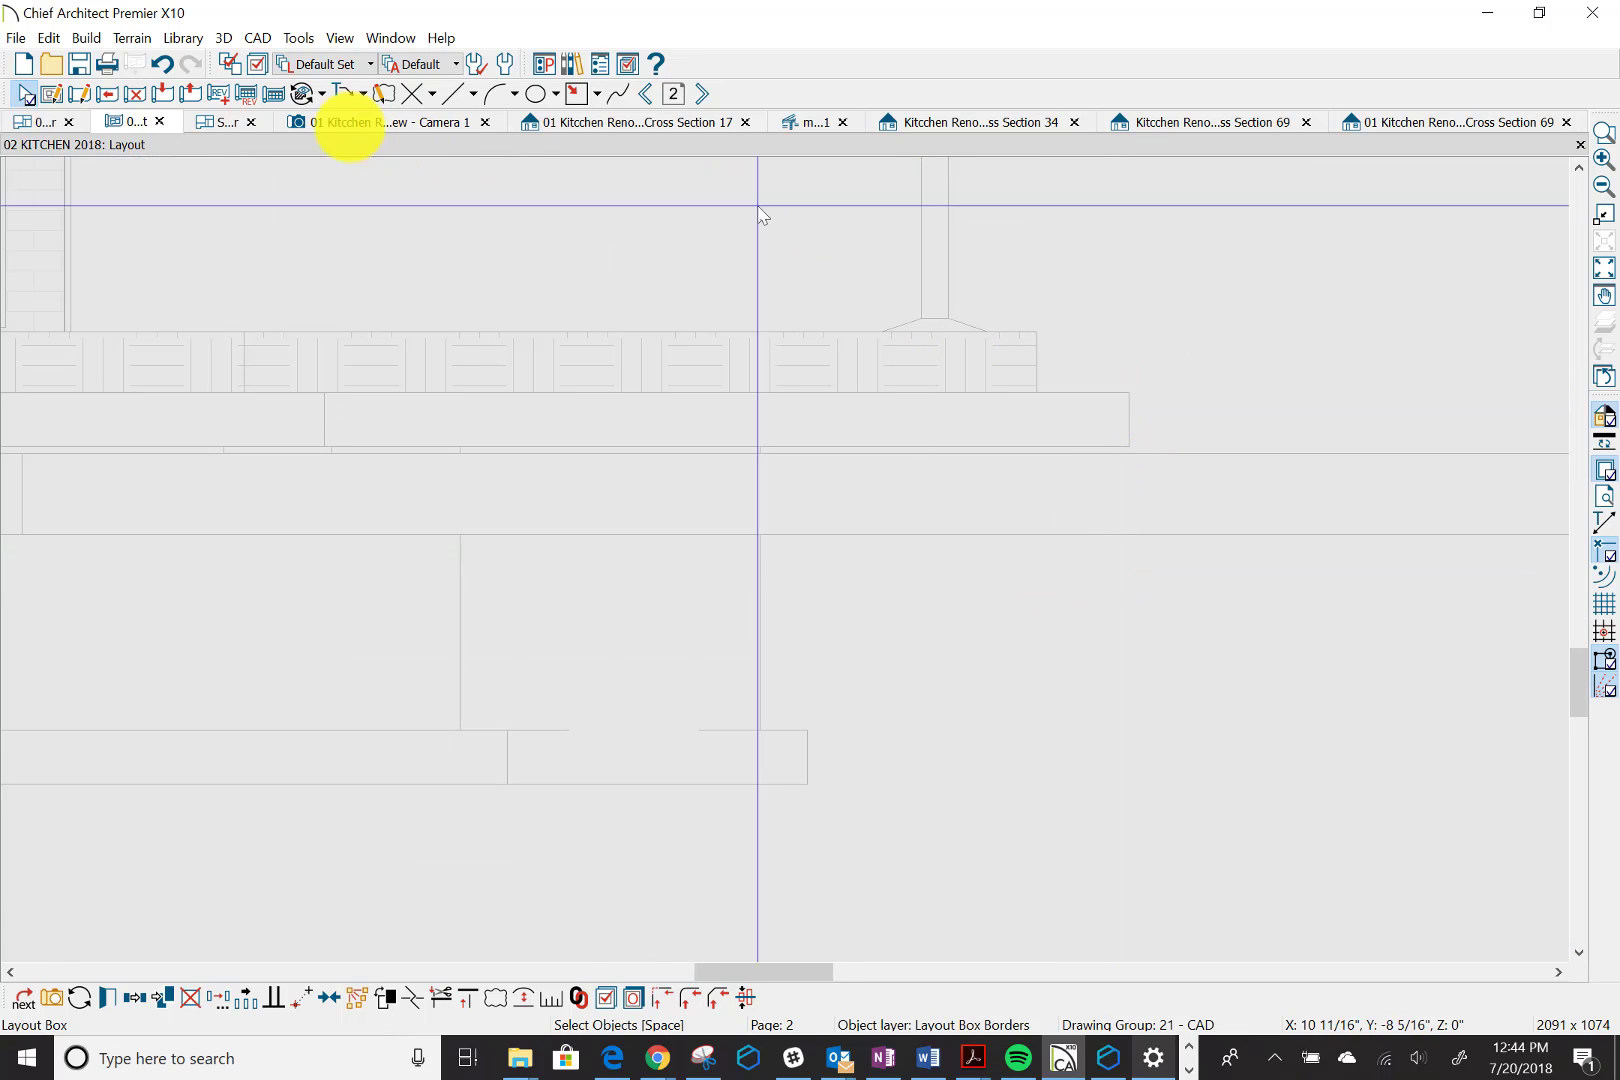
# Draw a CAD line about 1 7/16" long at about 18° from the porch slab's upper outer corner, rising away from the house
pyautogui.click(477, 93)
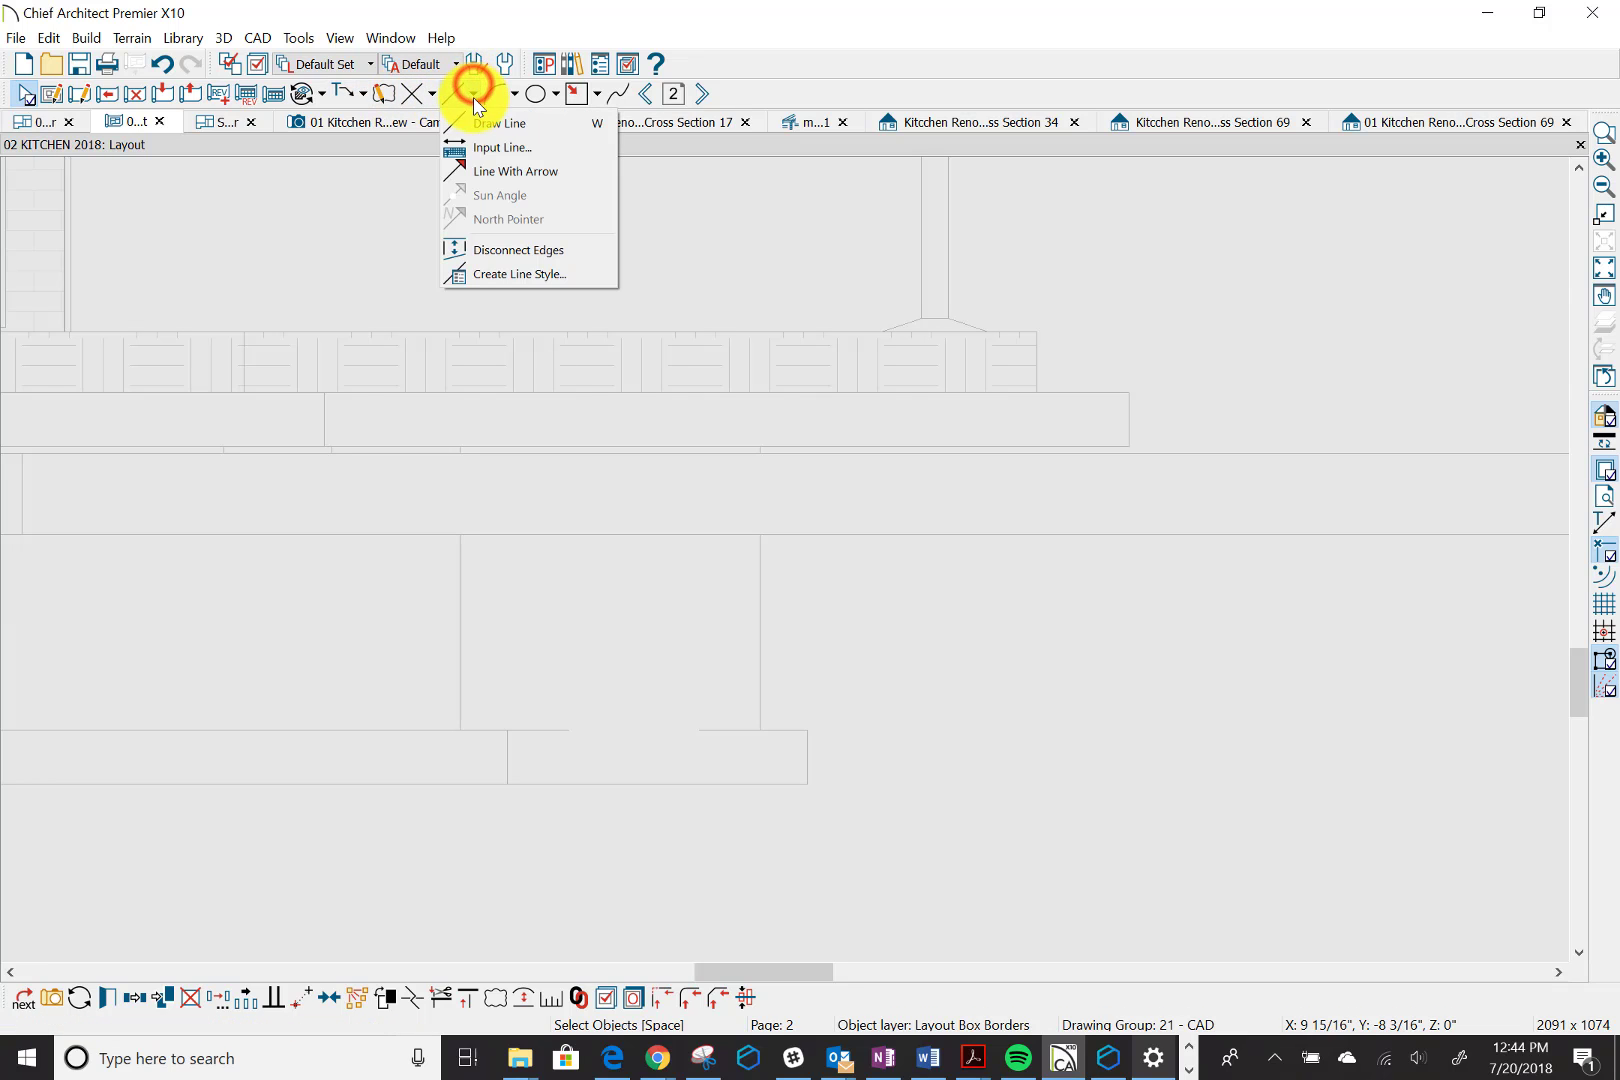
pyautogui.click(473, 119)
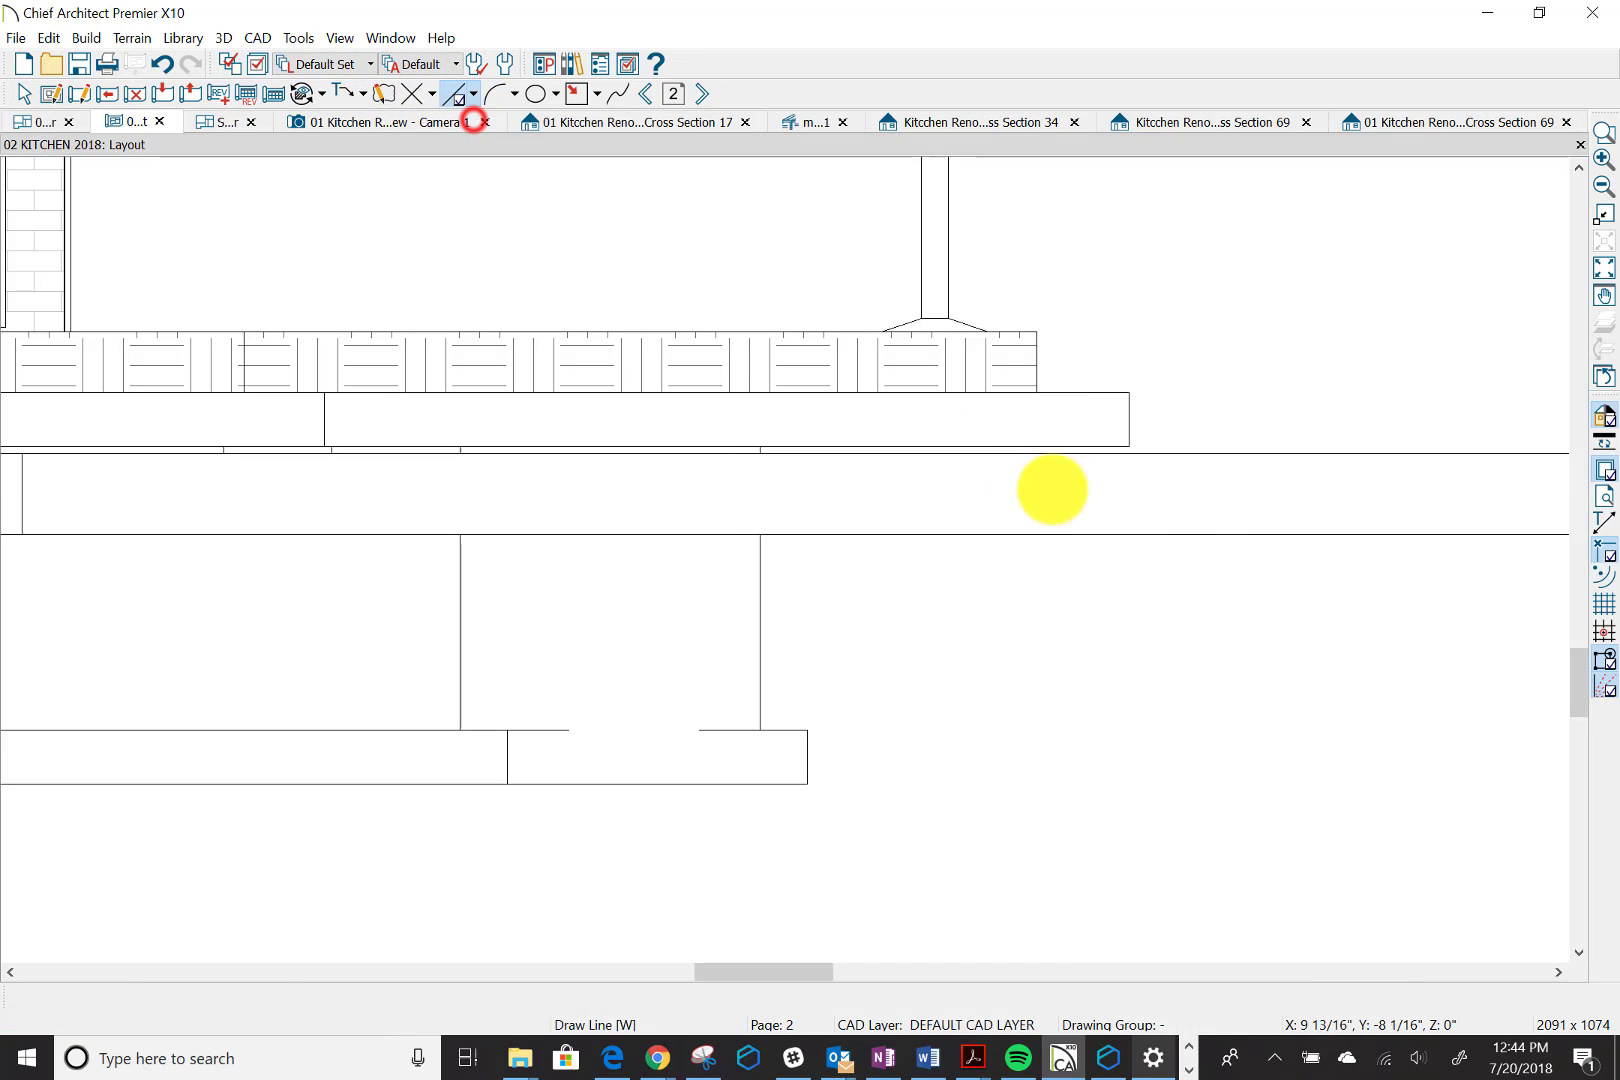
pyautogui.click(1129, 394)
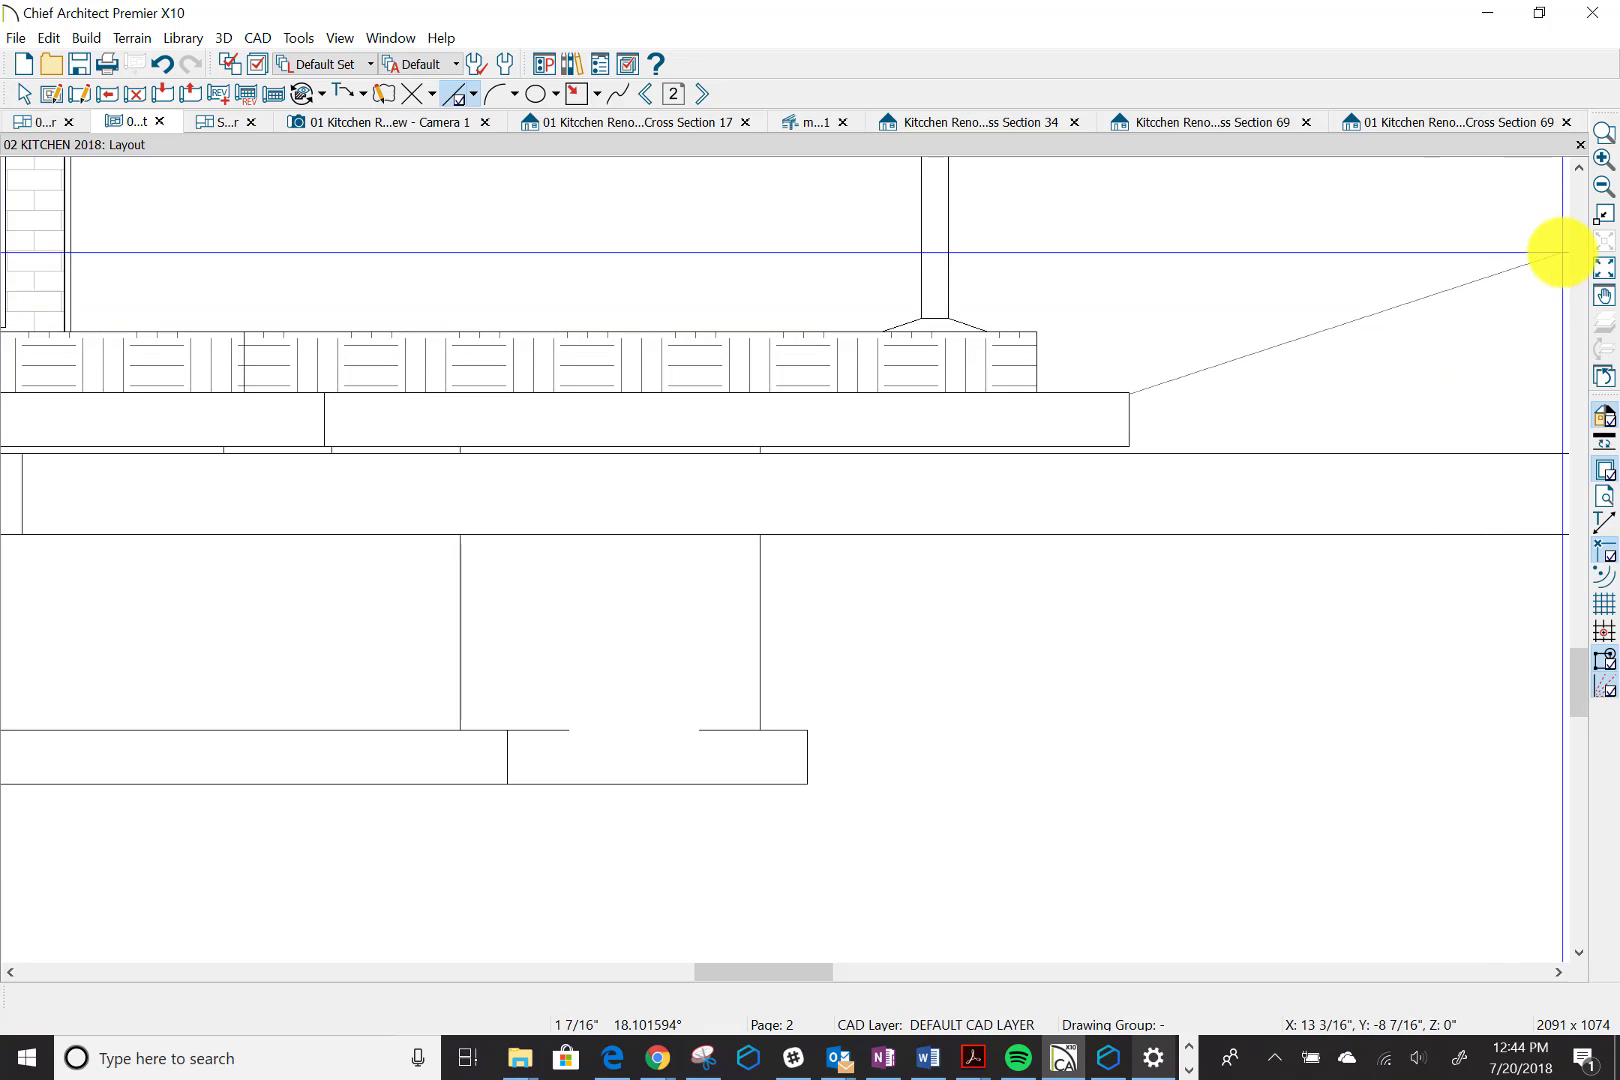
pyautogui.click(1562, 252)
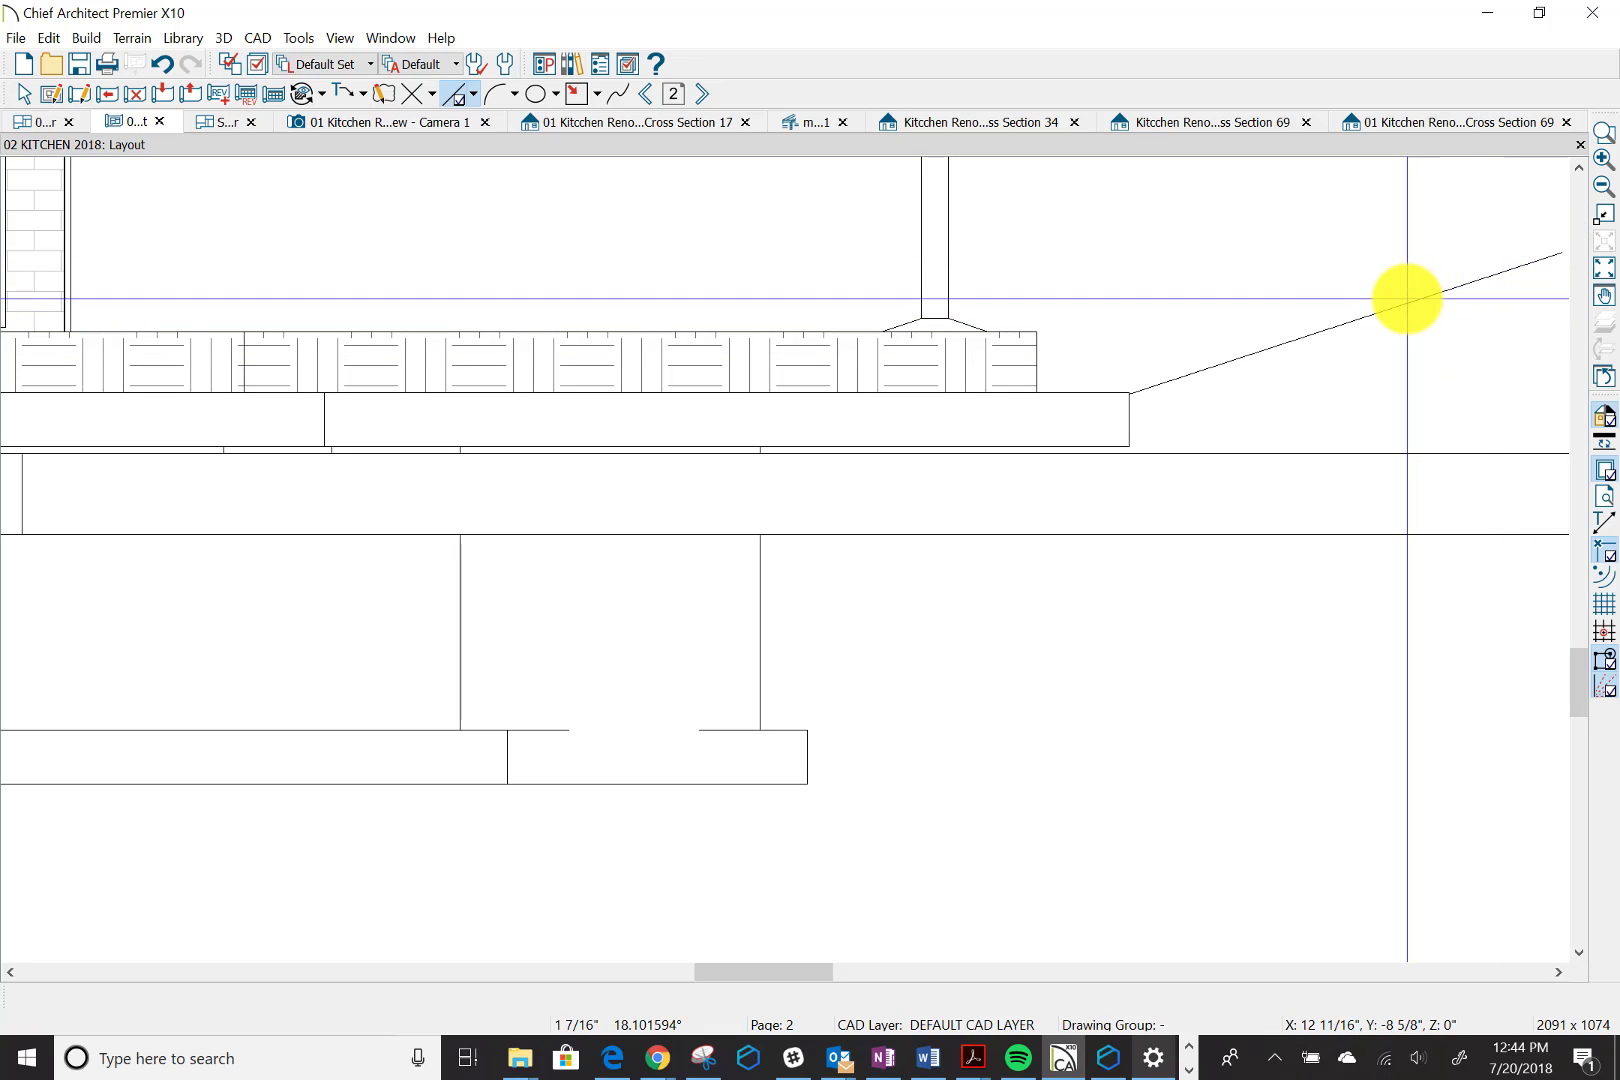
pyautogui.press('Escape')
# Move the right side west elevation view about 1' 2 13/16" straight down off sheet A2, and switch to the Cross Section 69 elevation
pyautogui.scroll(-5, 820, 735)
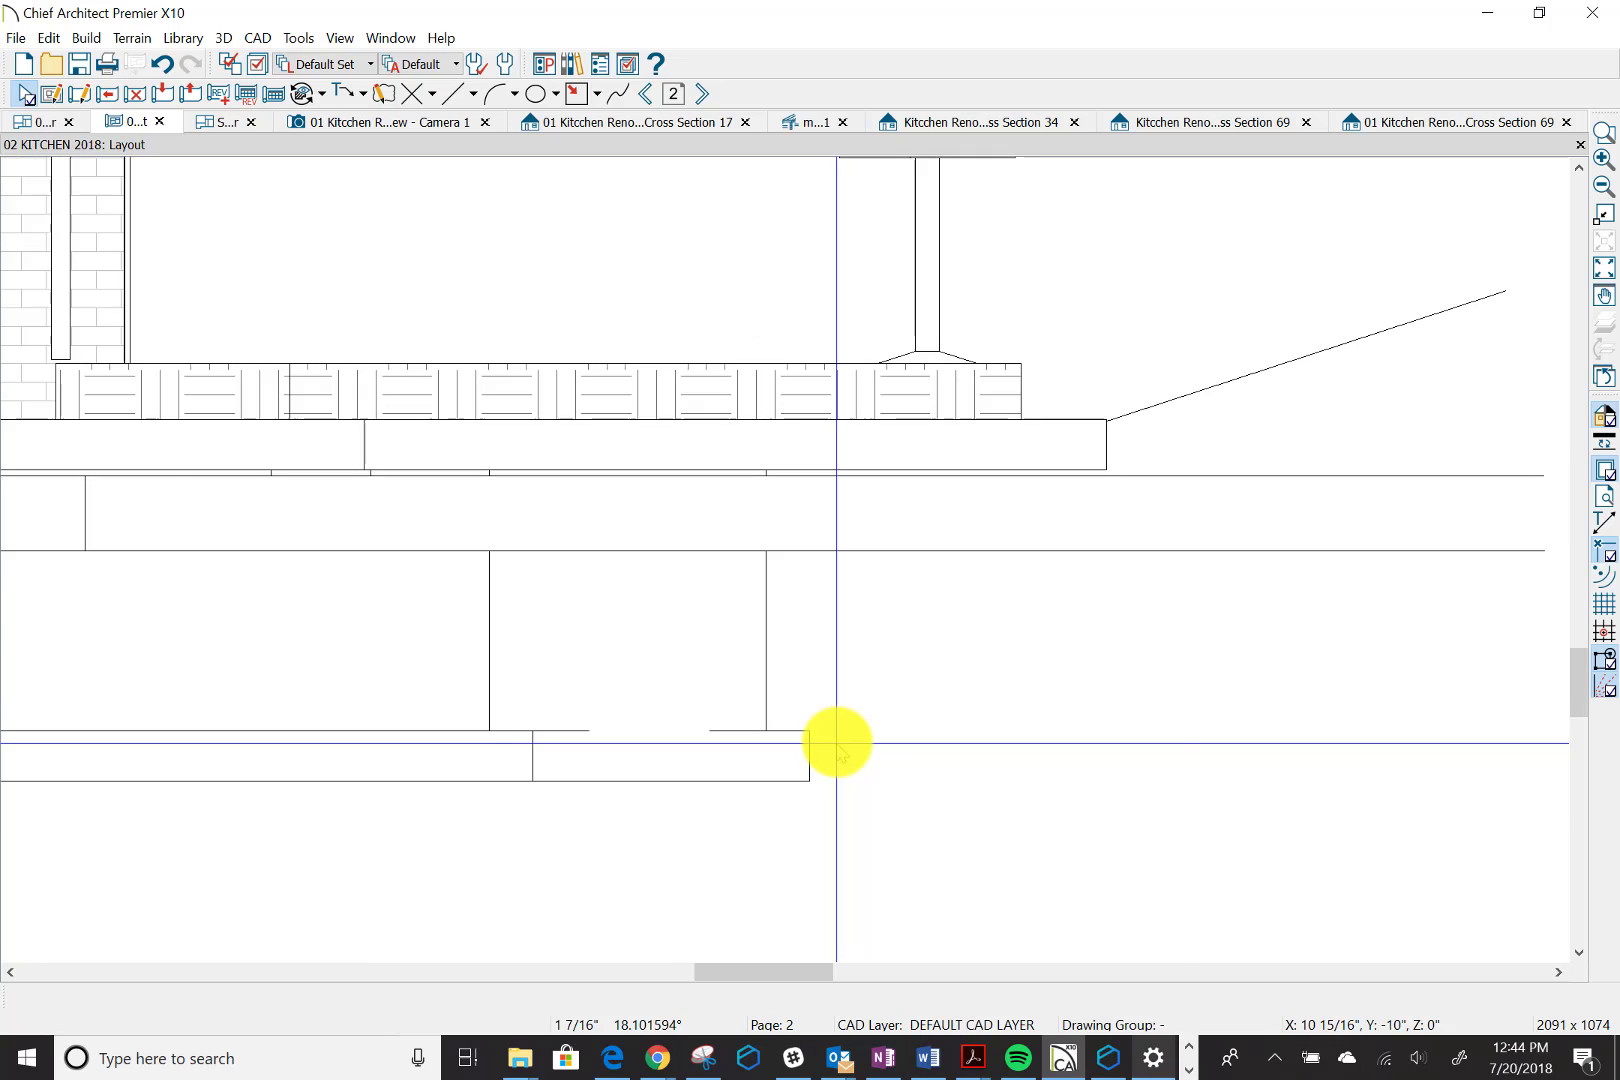
pyautogui.scroll(-4, 836, 742)
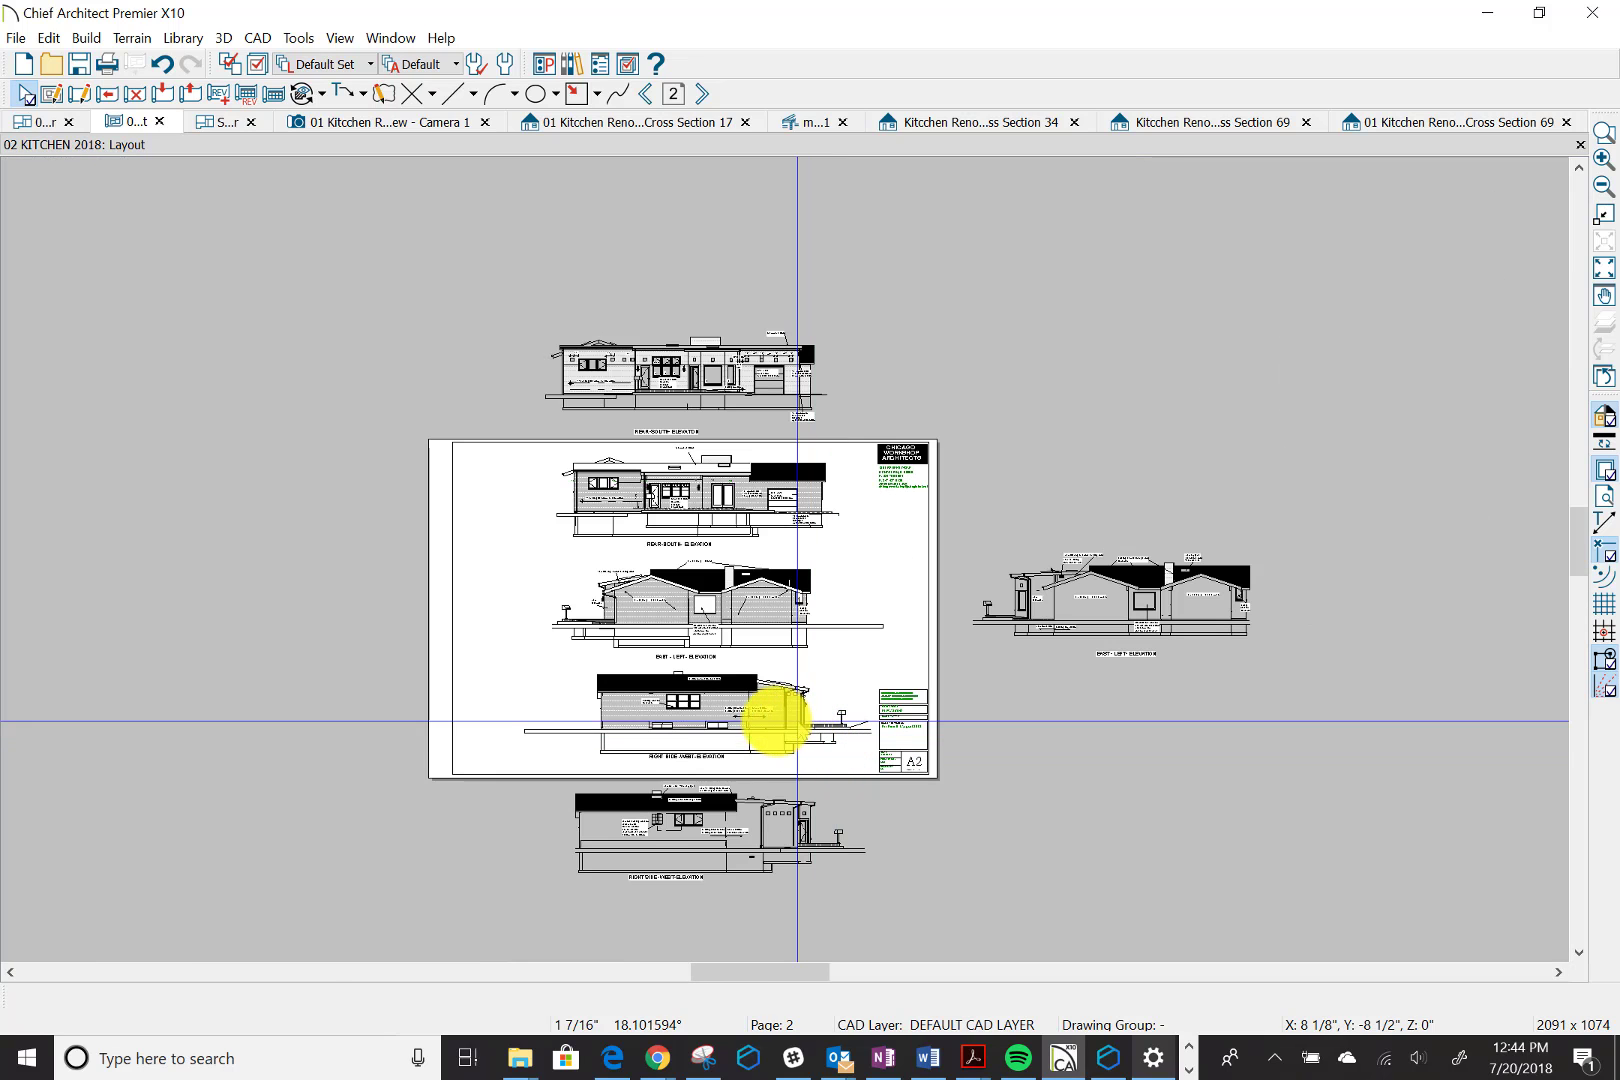
pyautogui.click(716, 716)
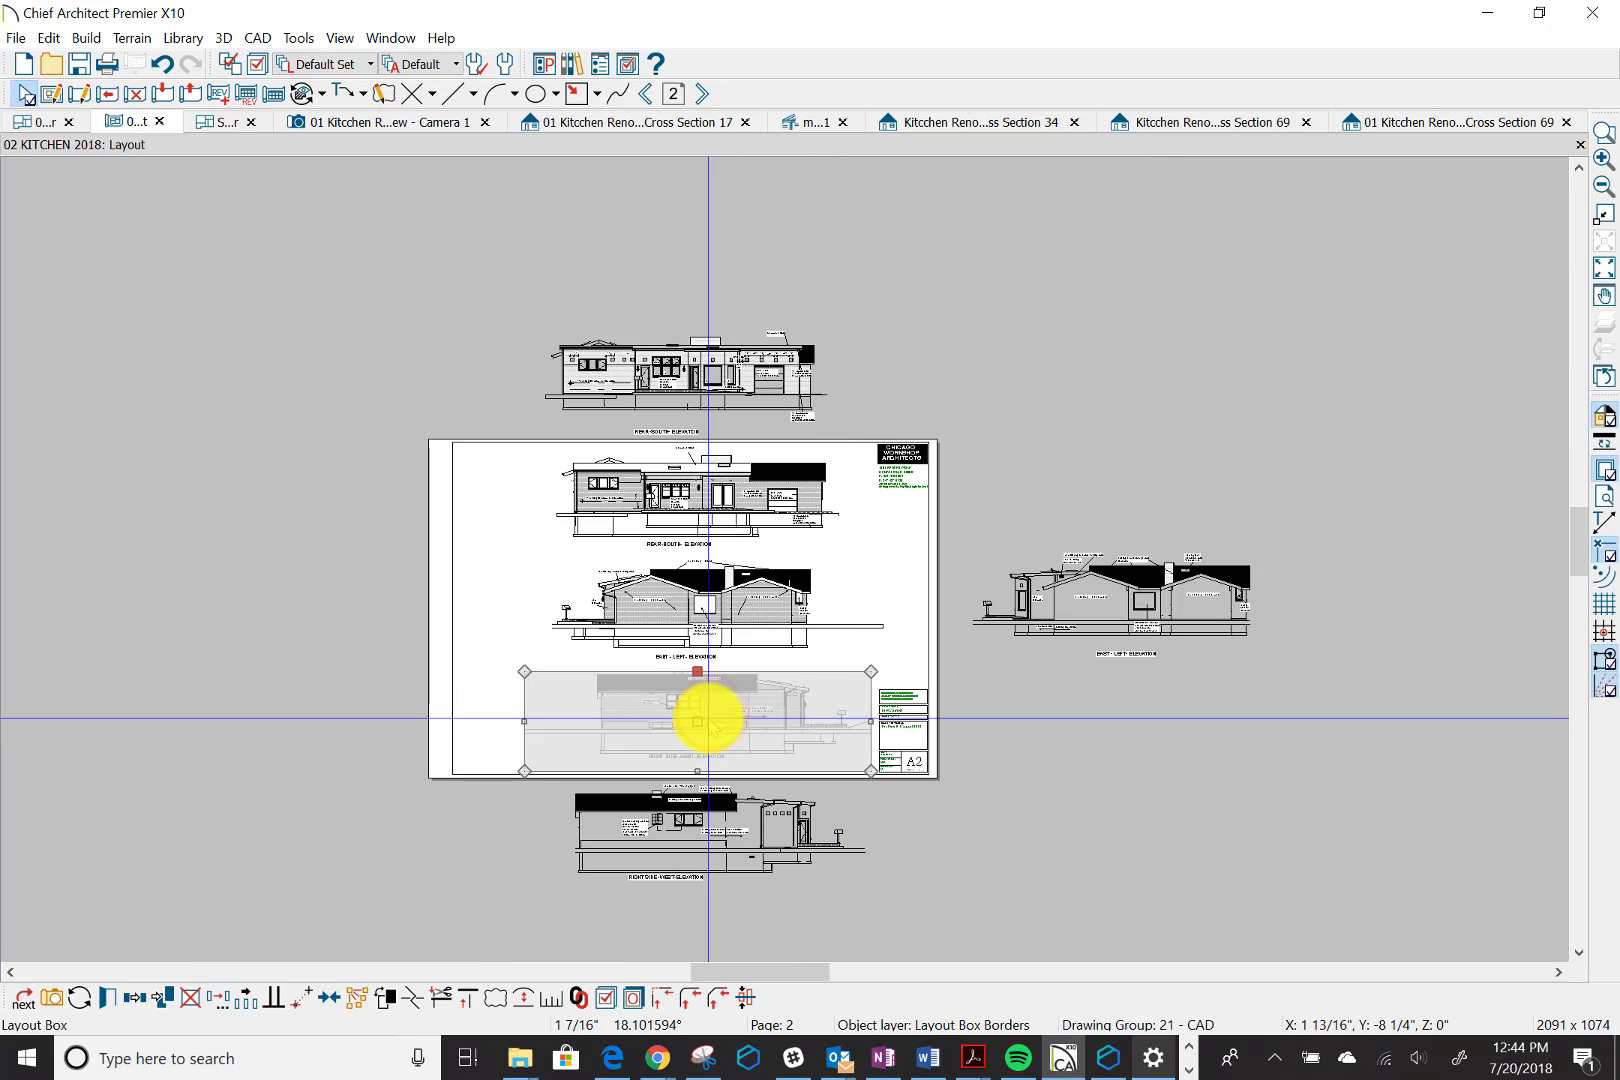
pyautogui.moveTo(700, 720); pyautogui.dragTo(718, 931)
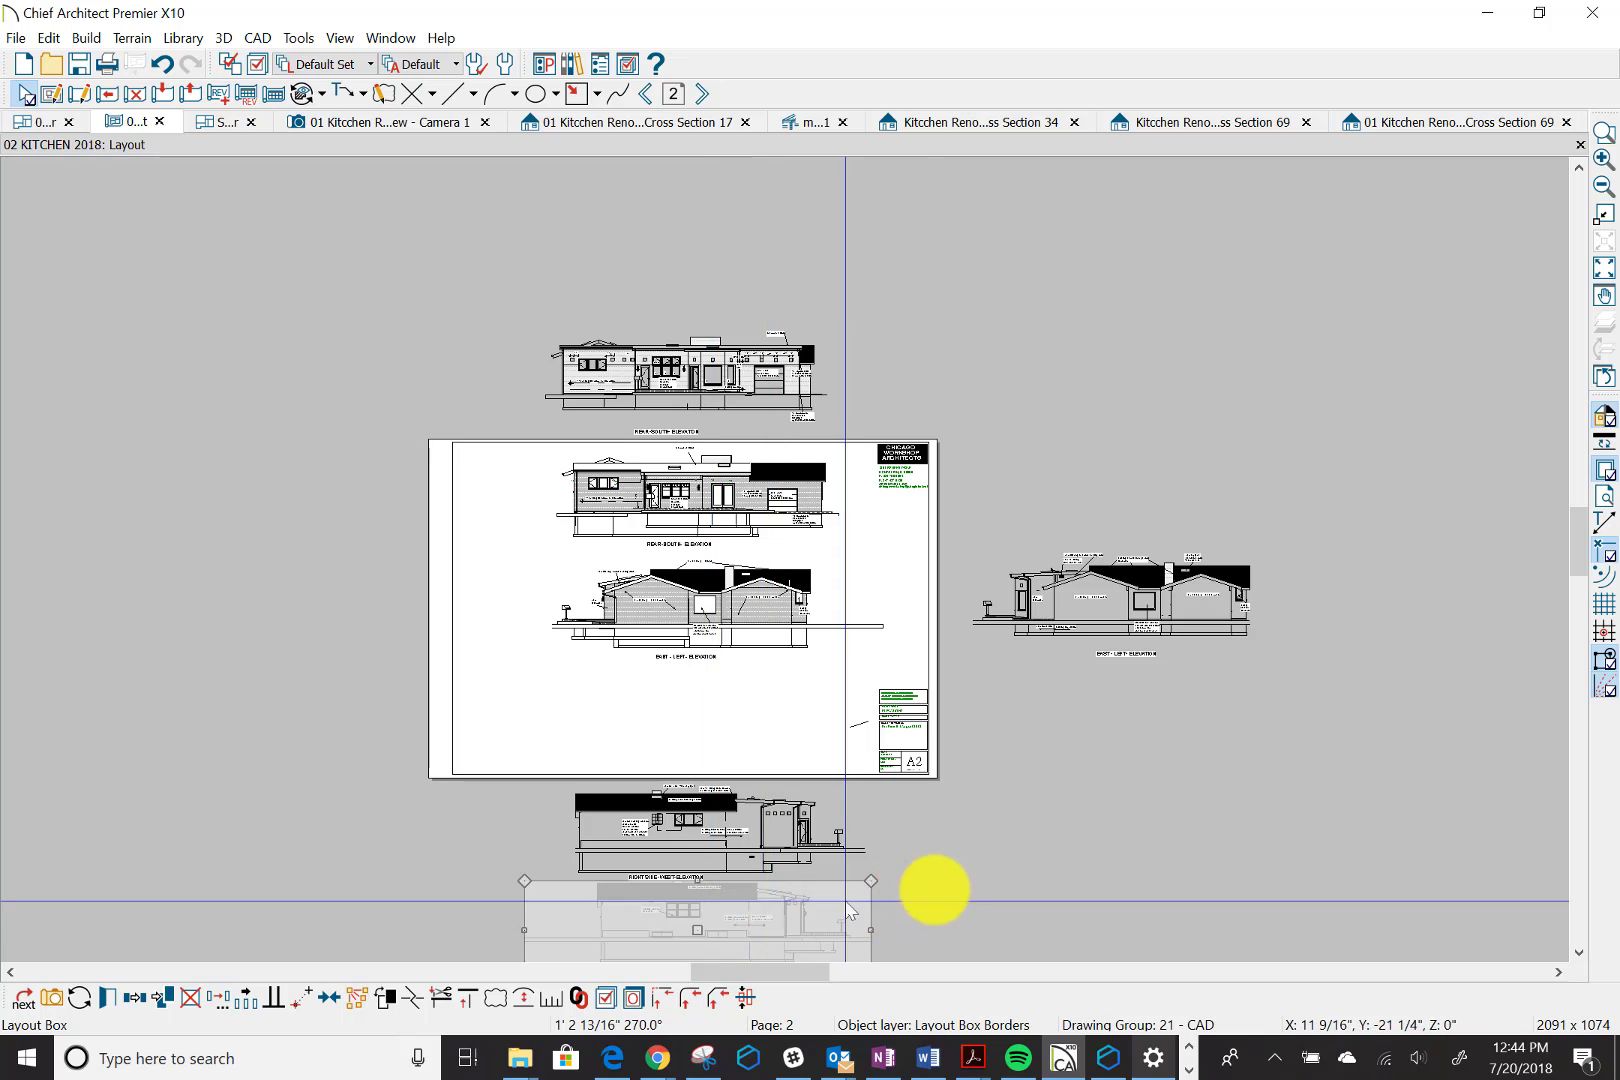
pyautogui.click(966, 890)
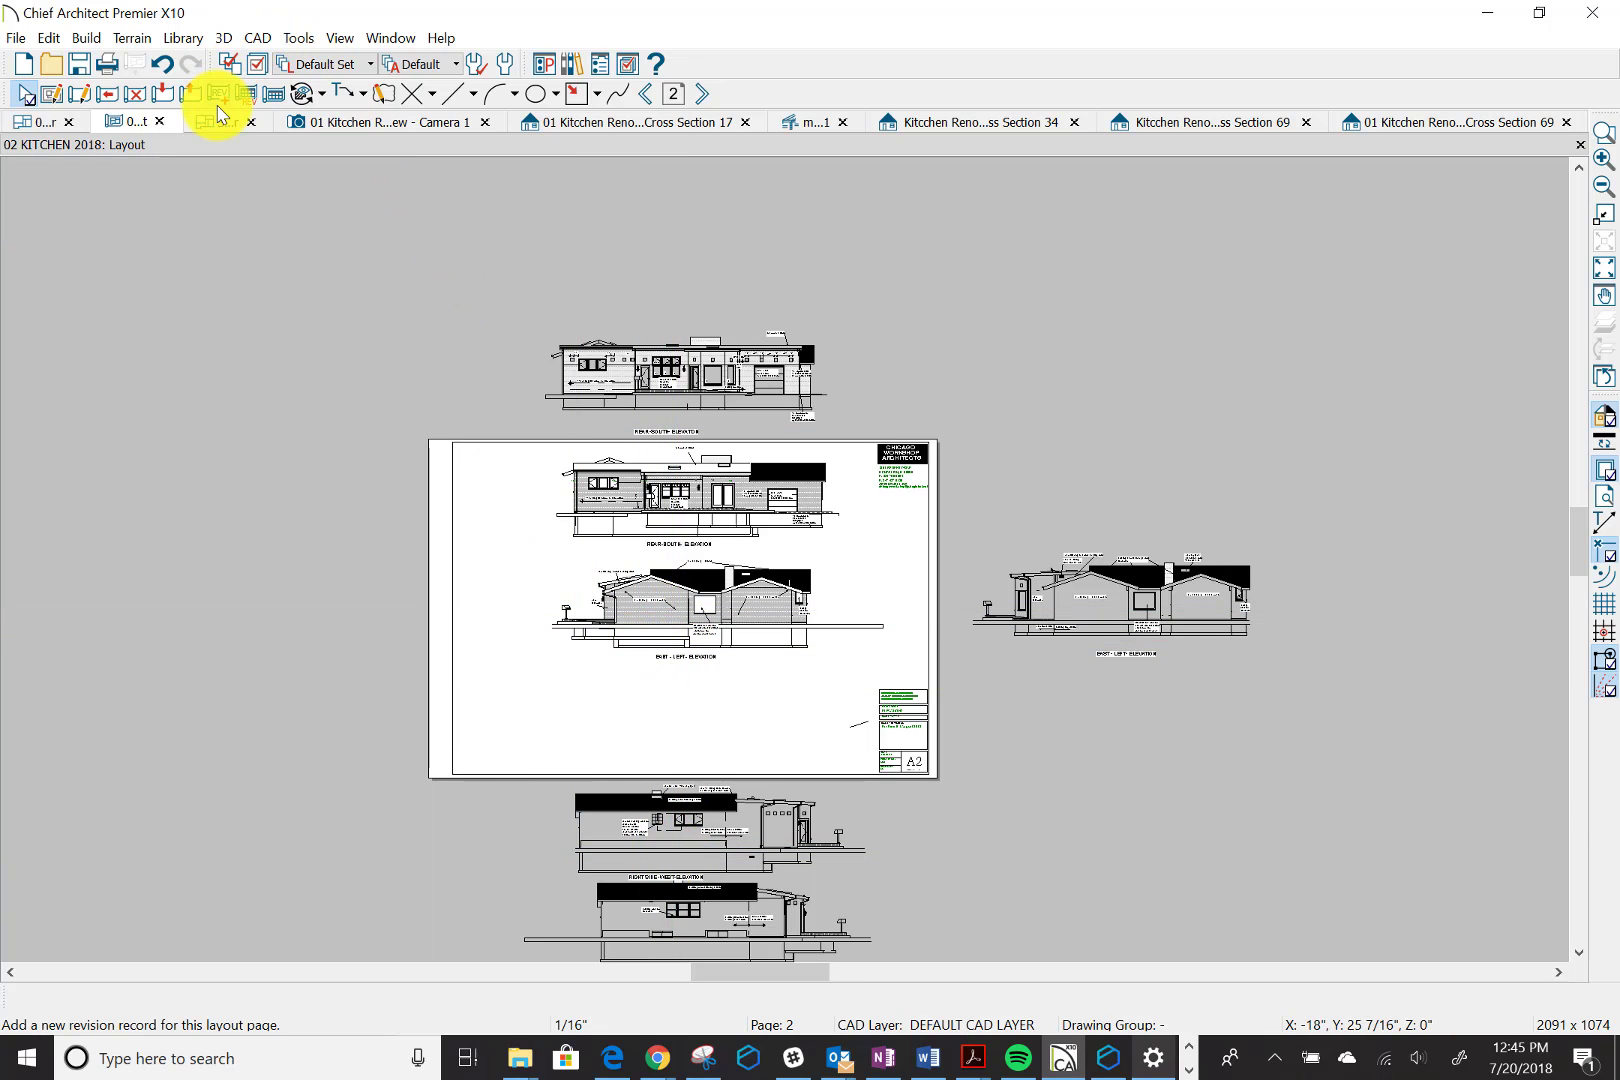
pyautogui.click(1449, 124)
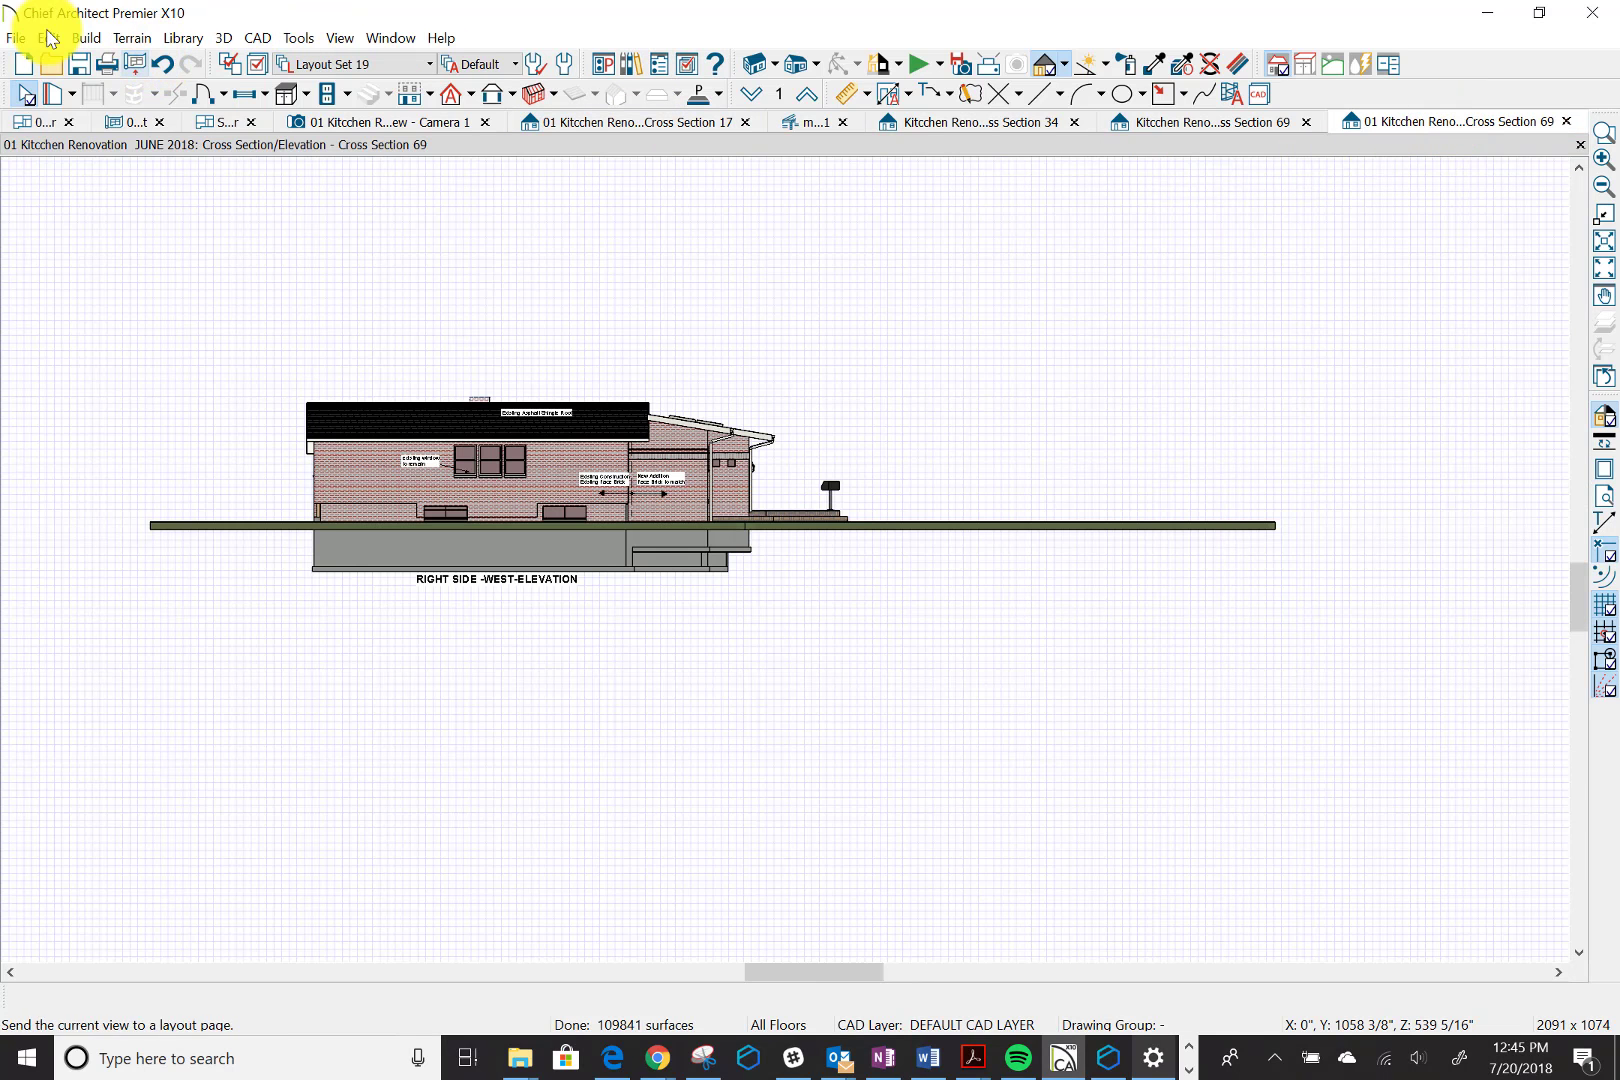
pyautogui.click(16, 37)
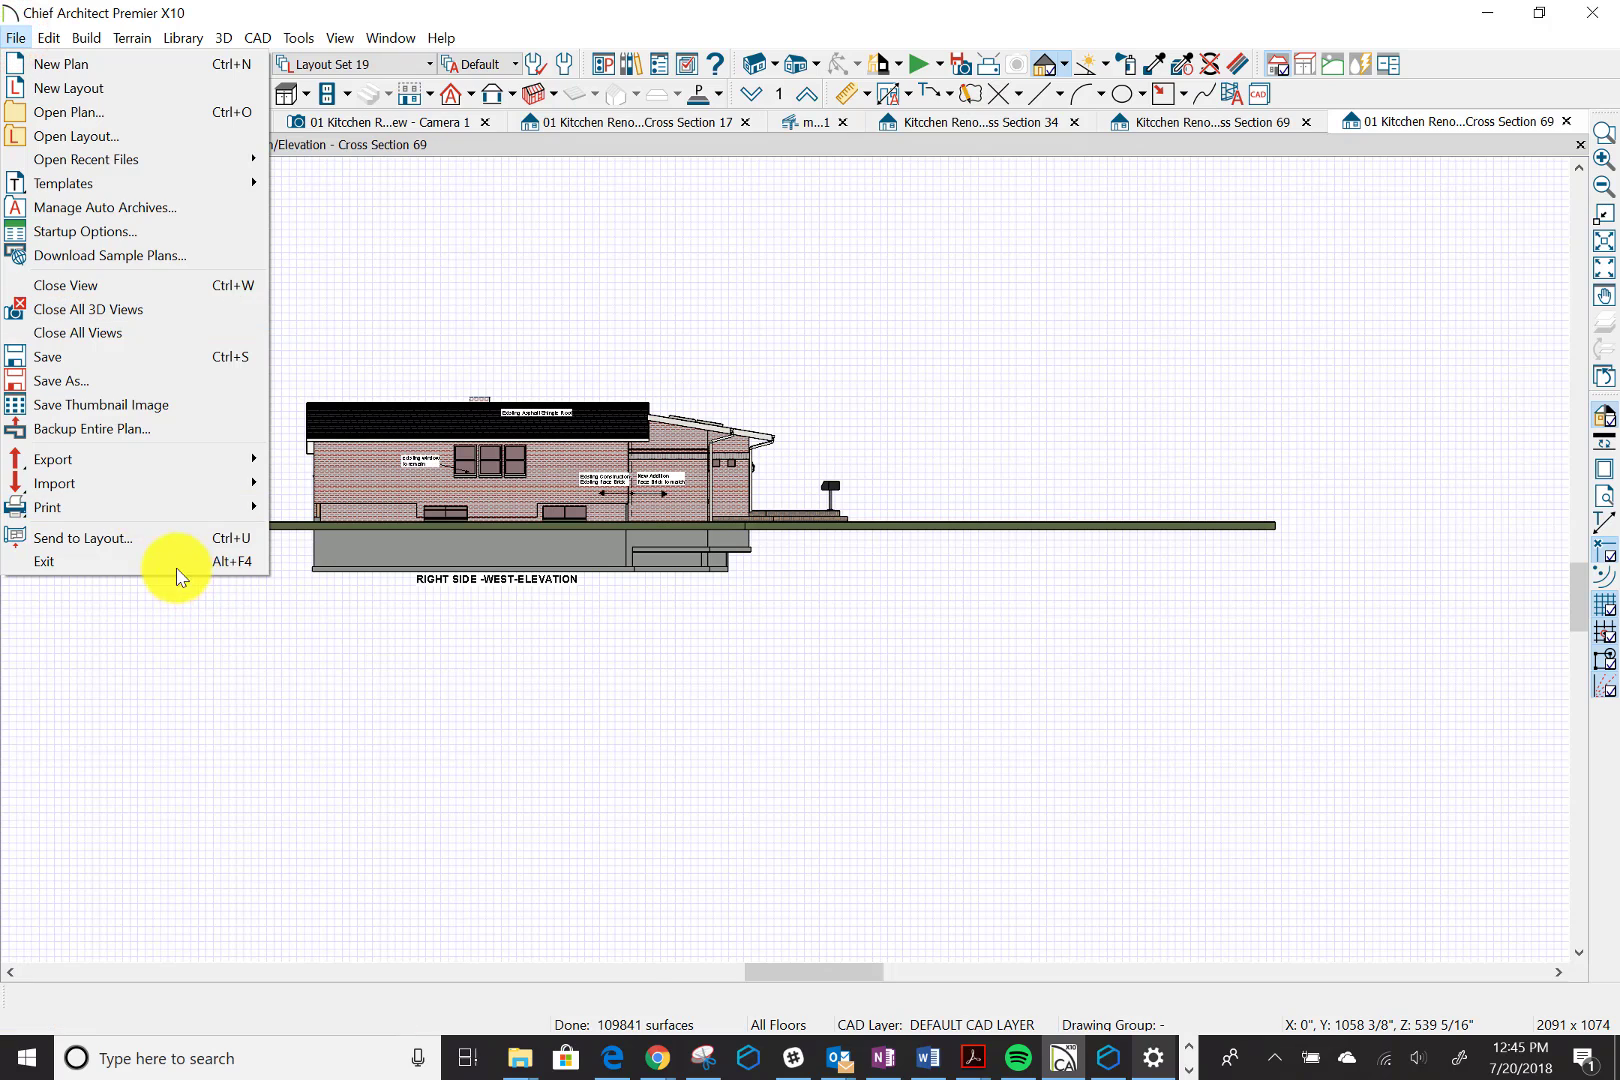
pyautogui.click(160, 541)
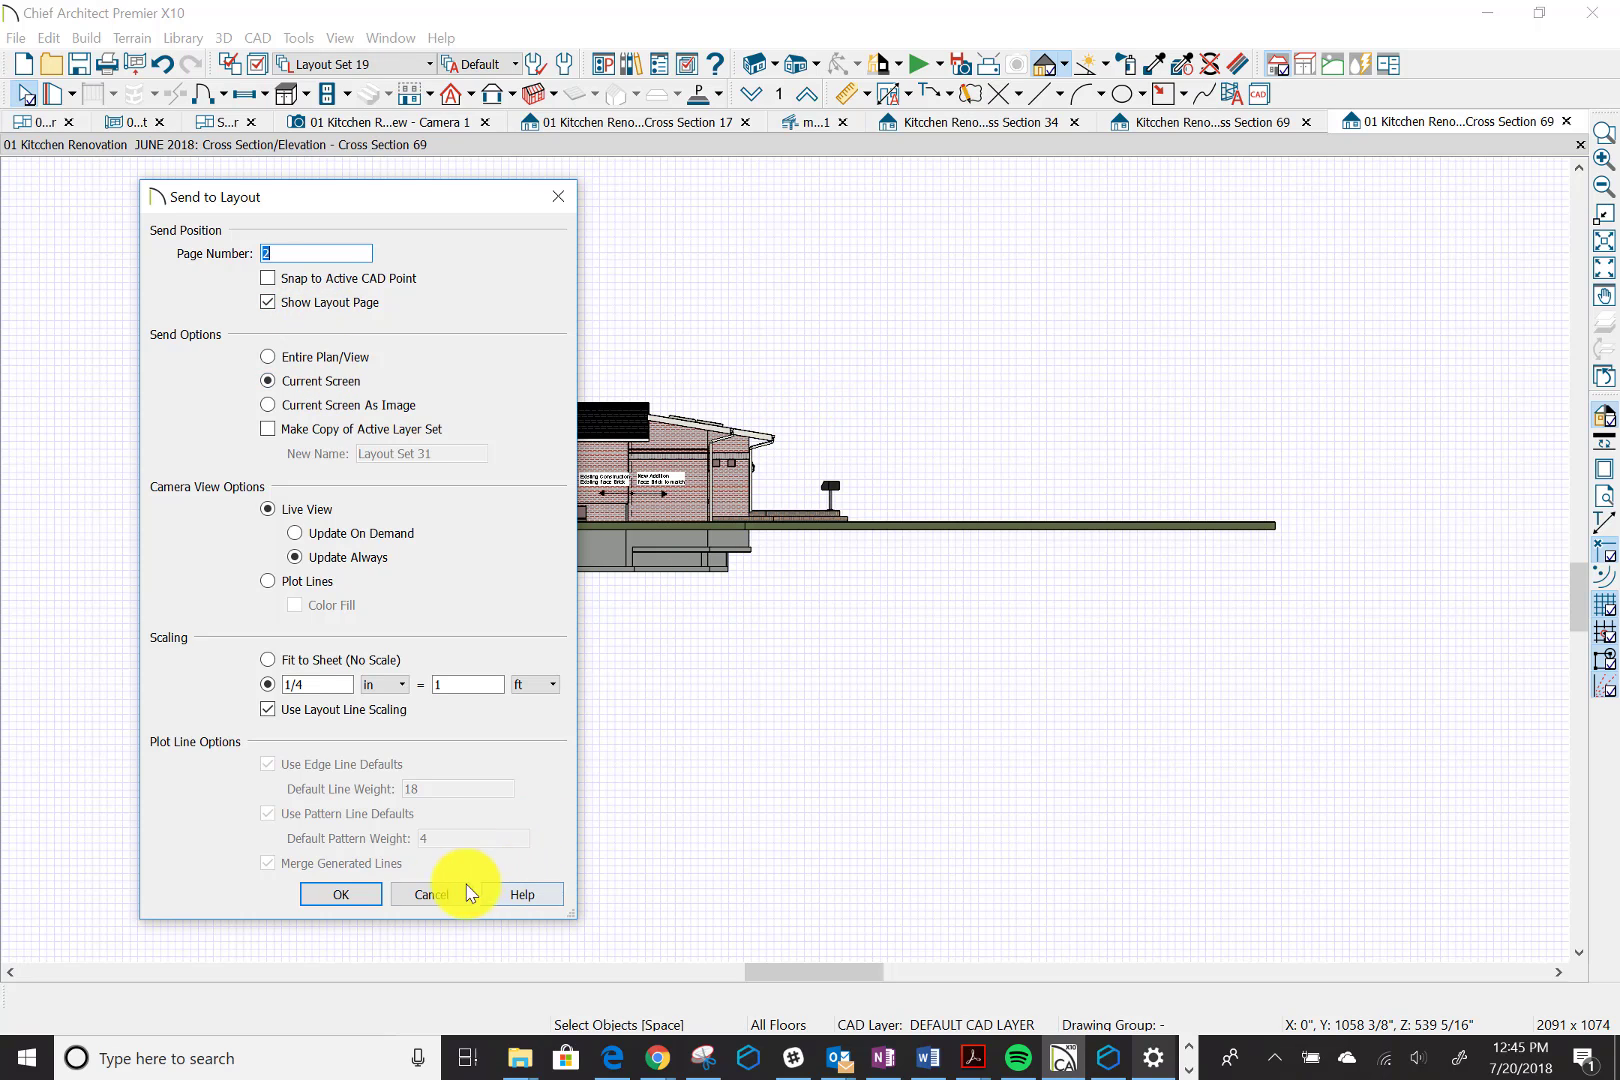
pyautogui.click(440, 893)
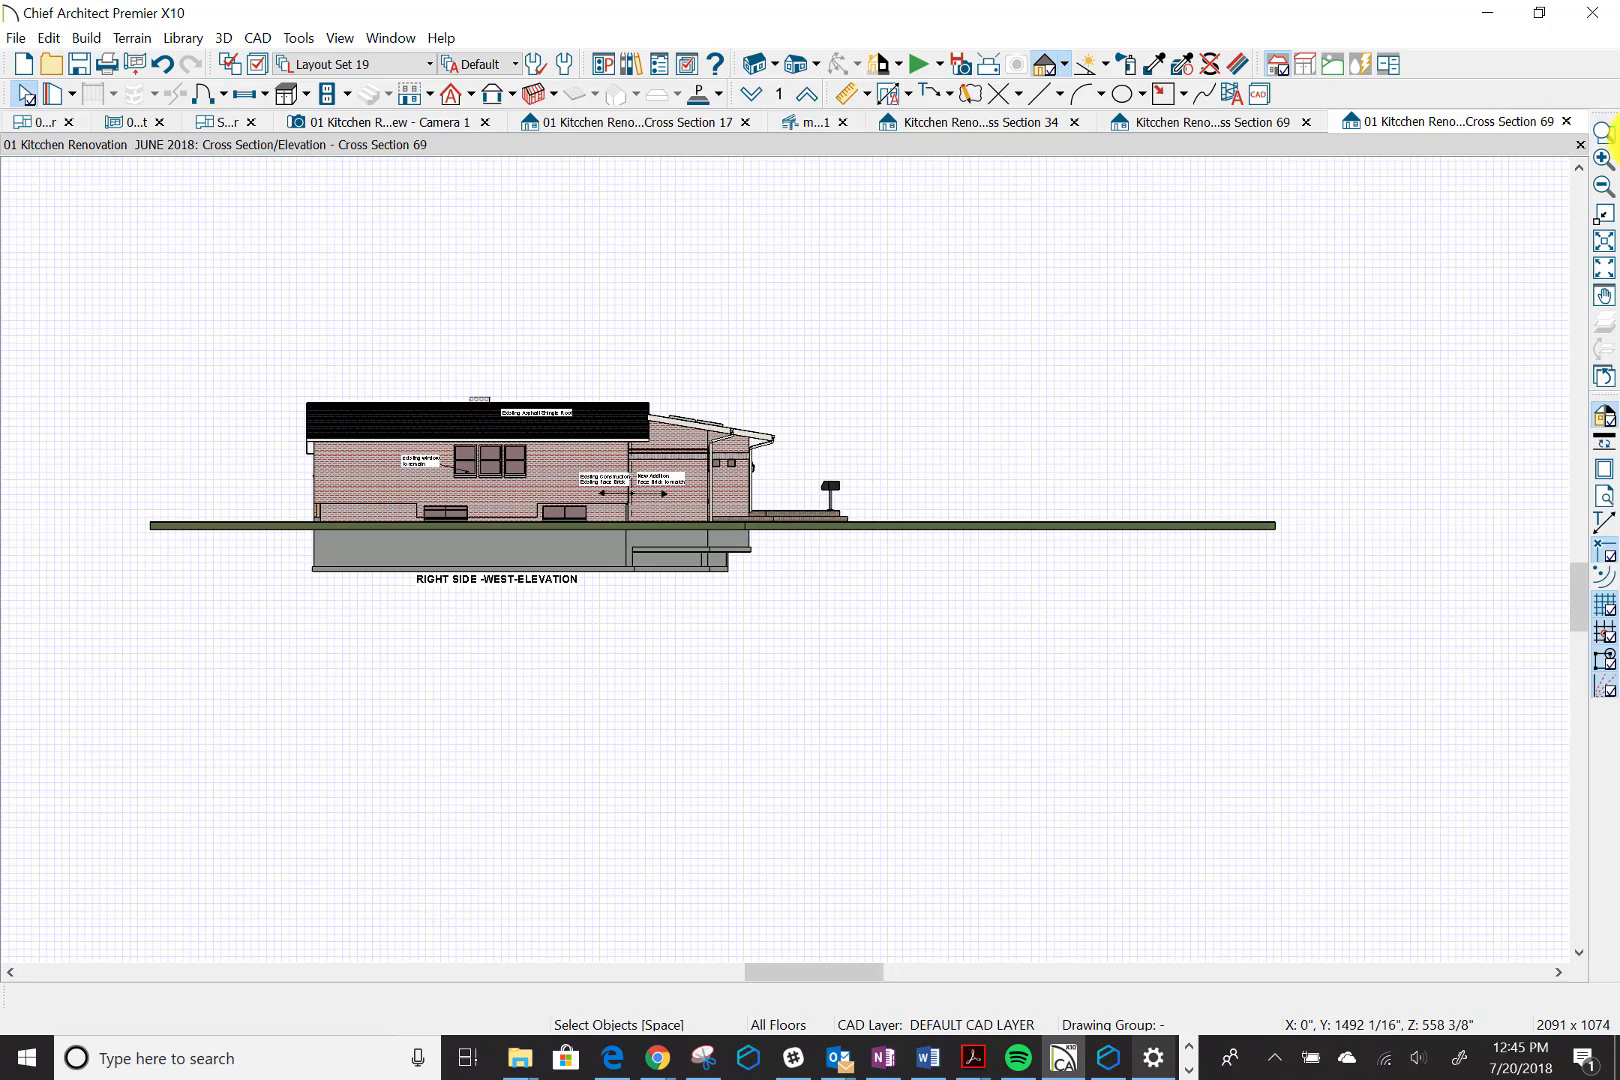
# Frame the west elevation and send the current screen to layout page 2 as a live, always-updated view at 1/4 in = 1 ft
pyautogui.click(1604, 133)
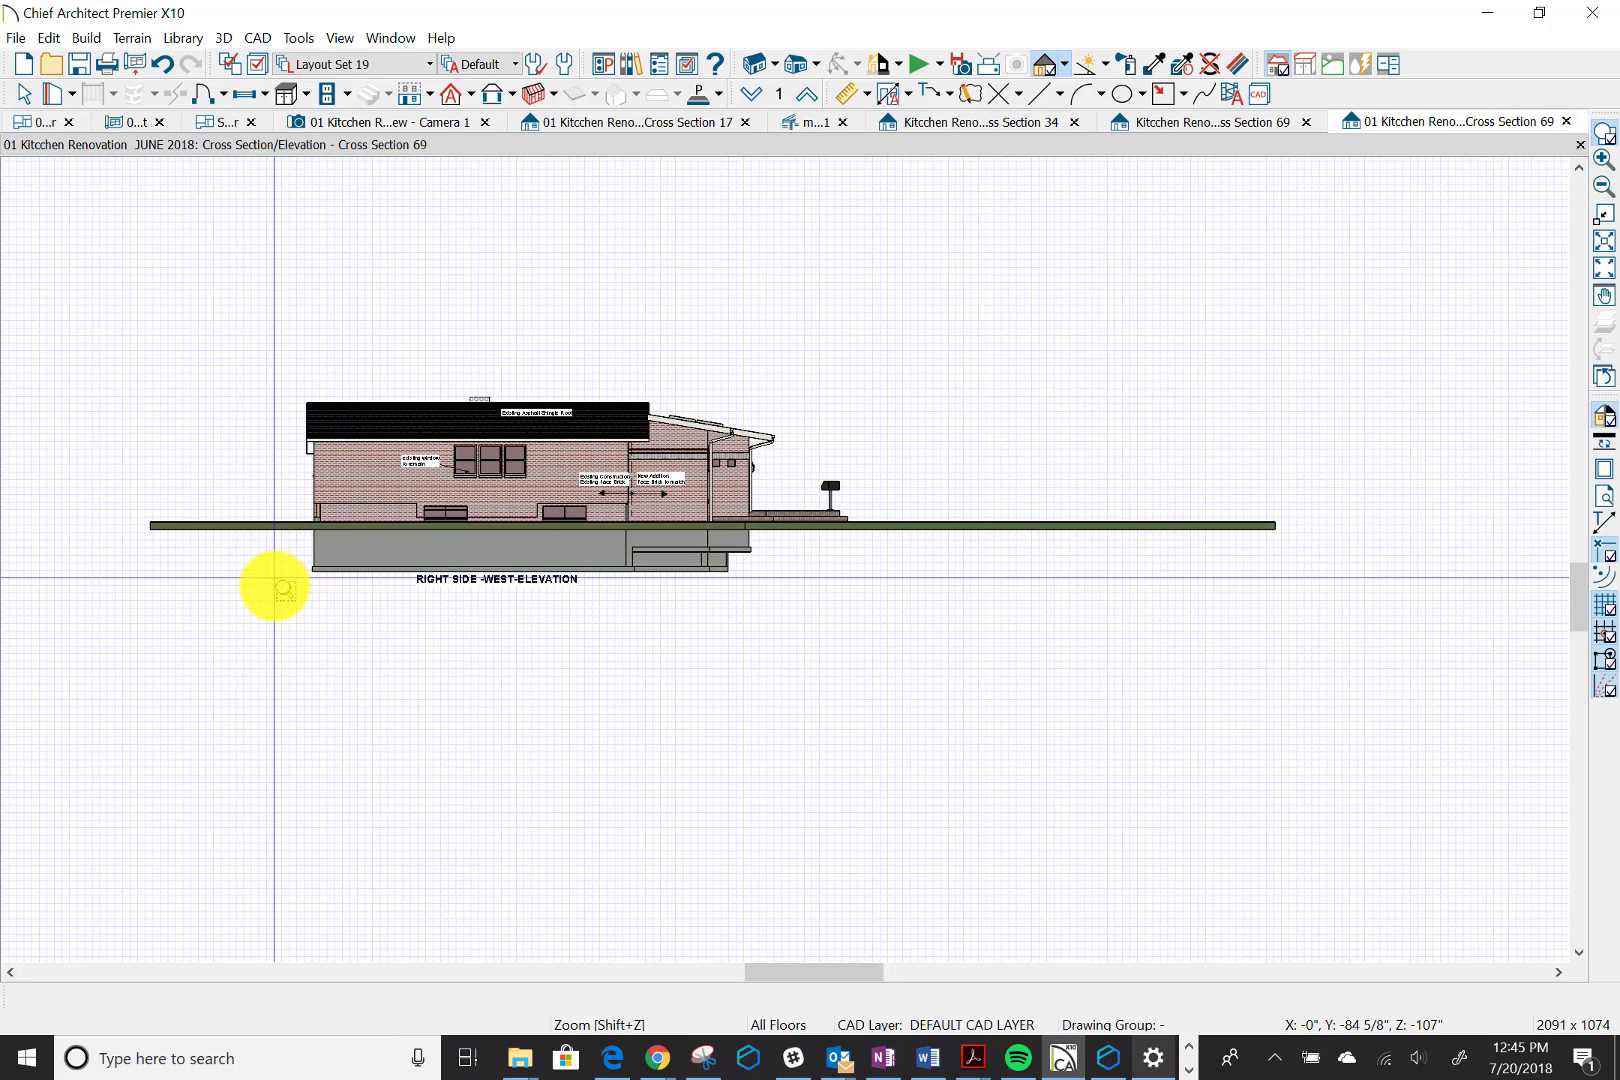
pyautogui.moveTo(275, 590)
pyautogui.mouseDown()
pyautogui.moveTo(691, 490)
pyautogui.moveTo(835, 481)
pyautogui.moveTo(911, 434)
pyautogui.moveTo(884, 387)
pyautogui.moveTo(858, 387)
pyautogui.mouseUp()
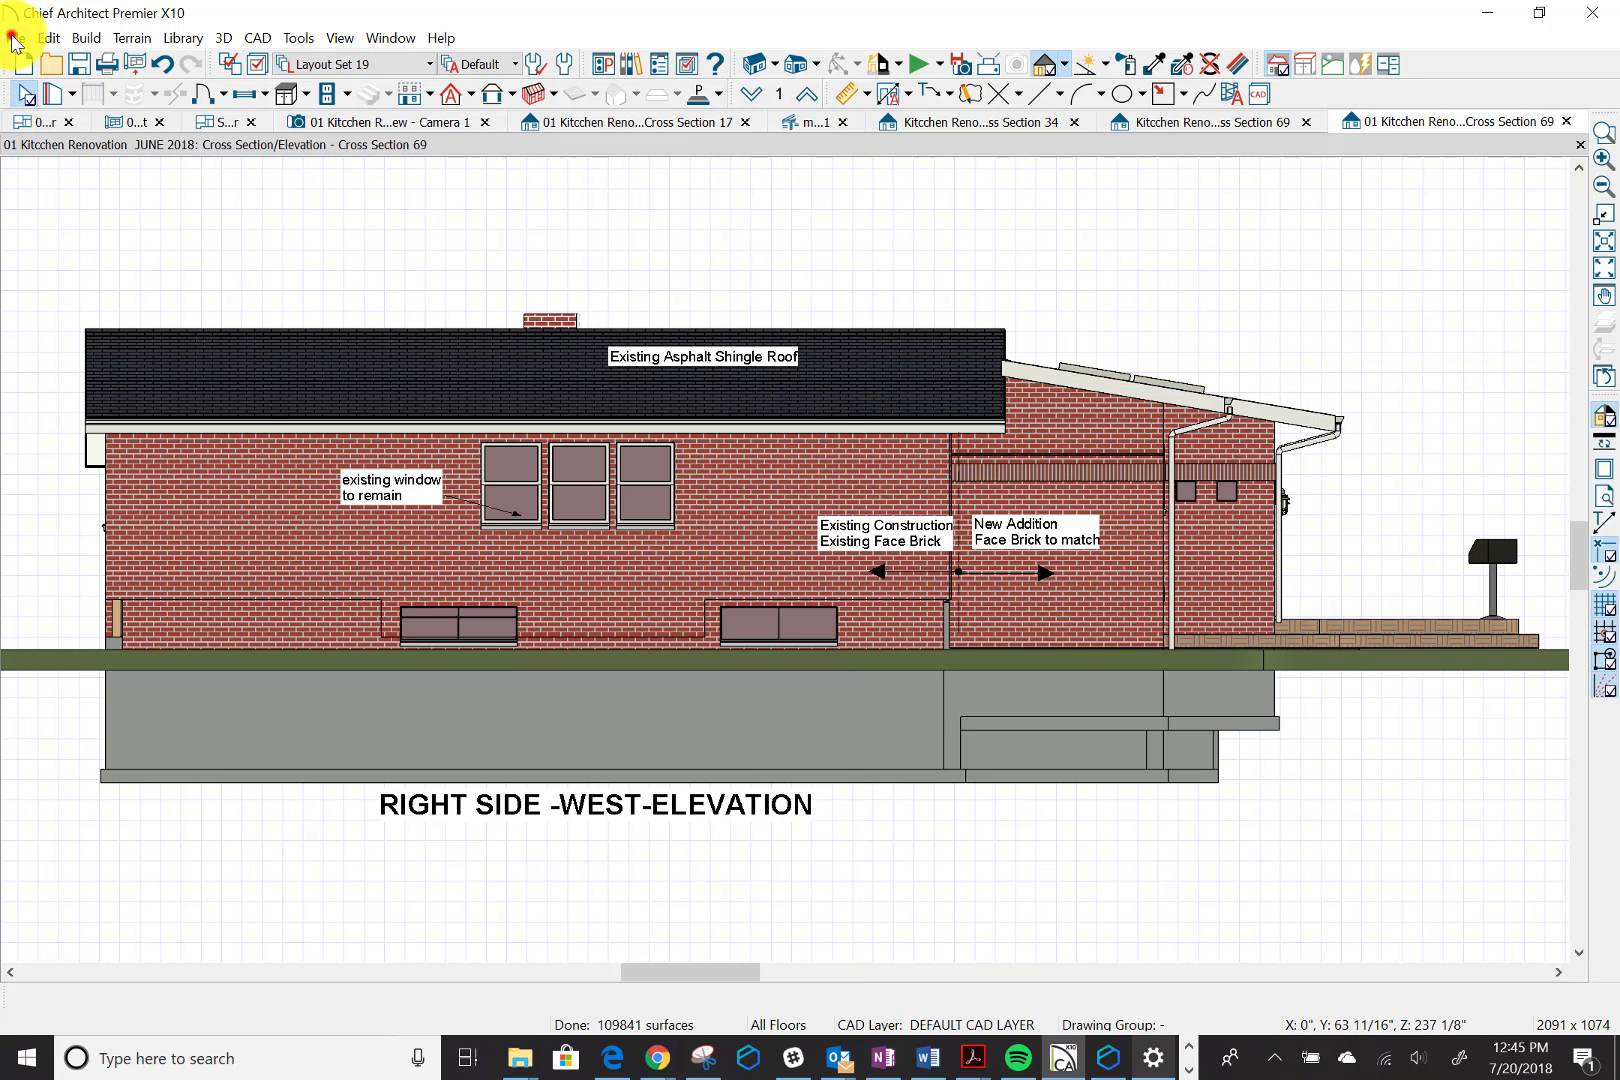
pyautogui.click(12, 40)
pyautogui.click(83, 545)
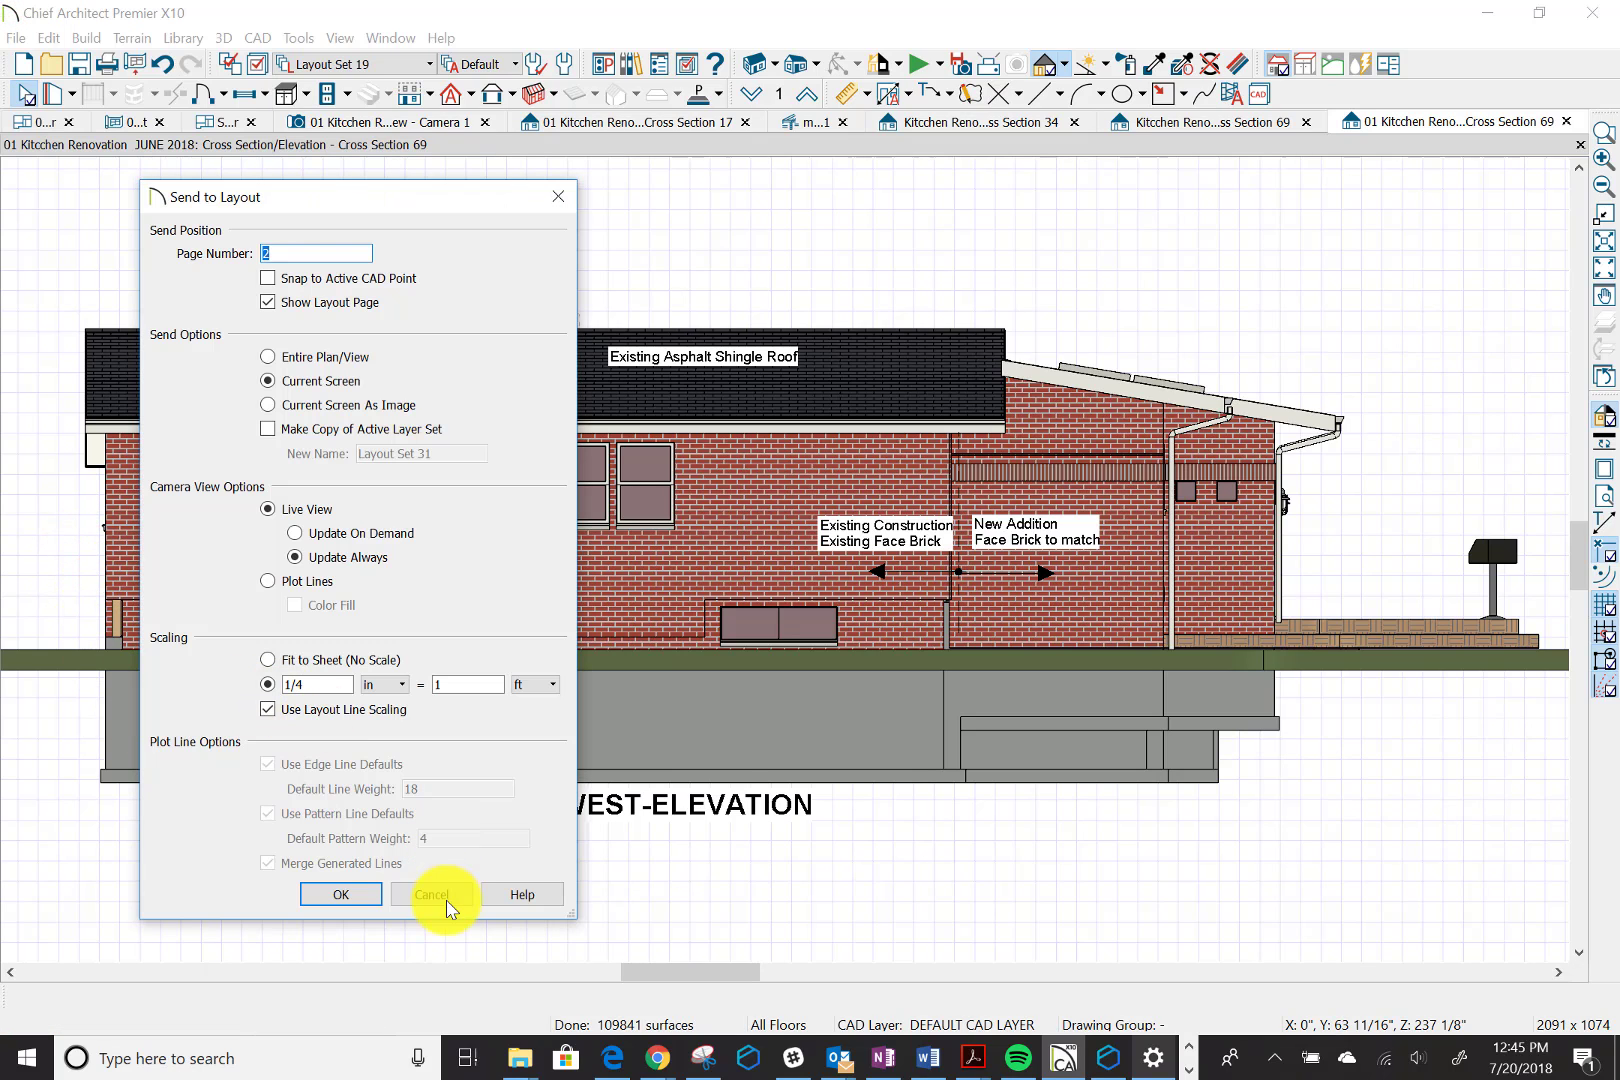
pyautogui.click(364, 893)
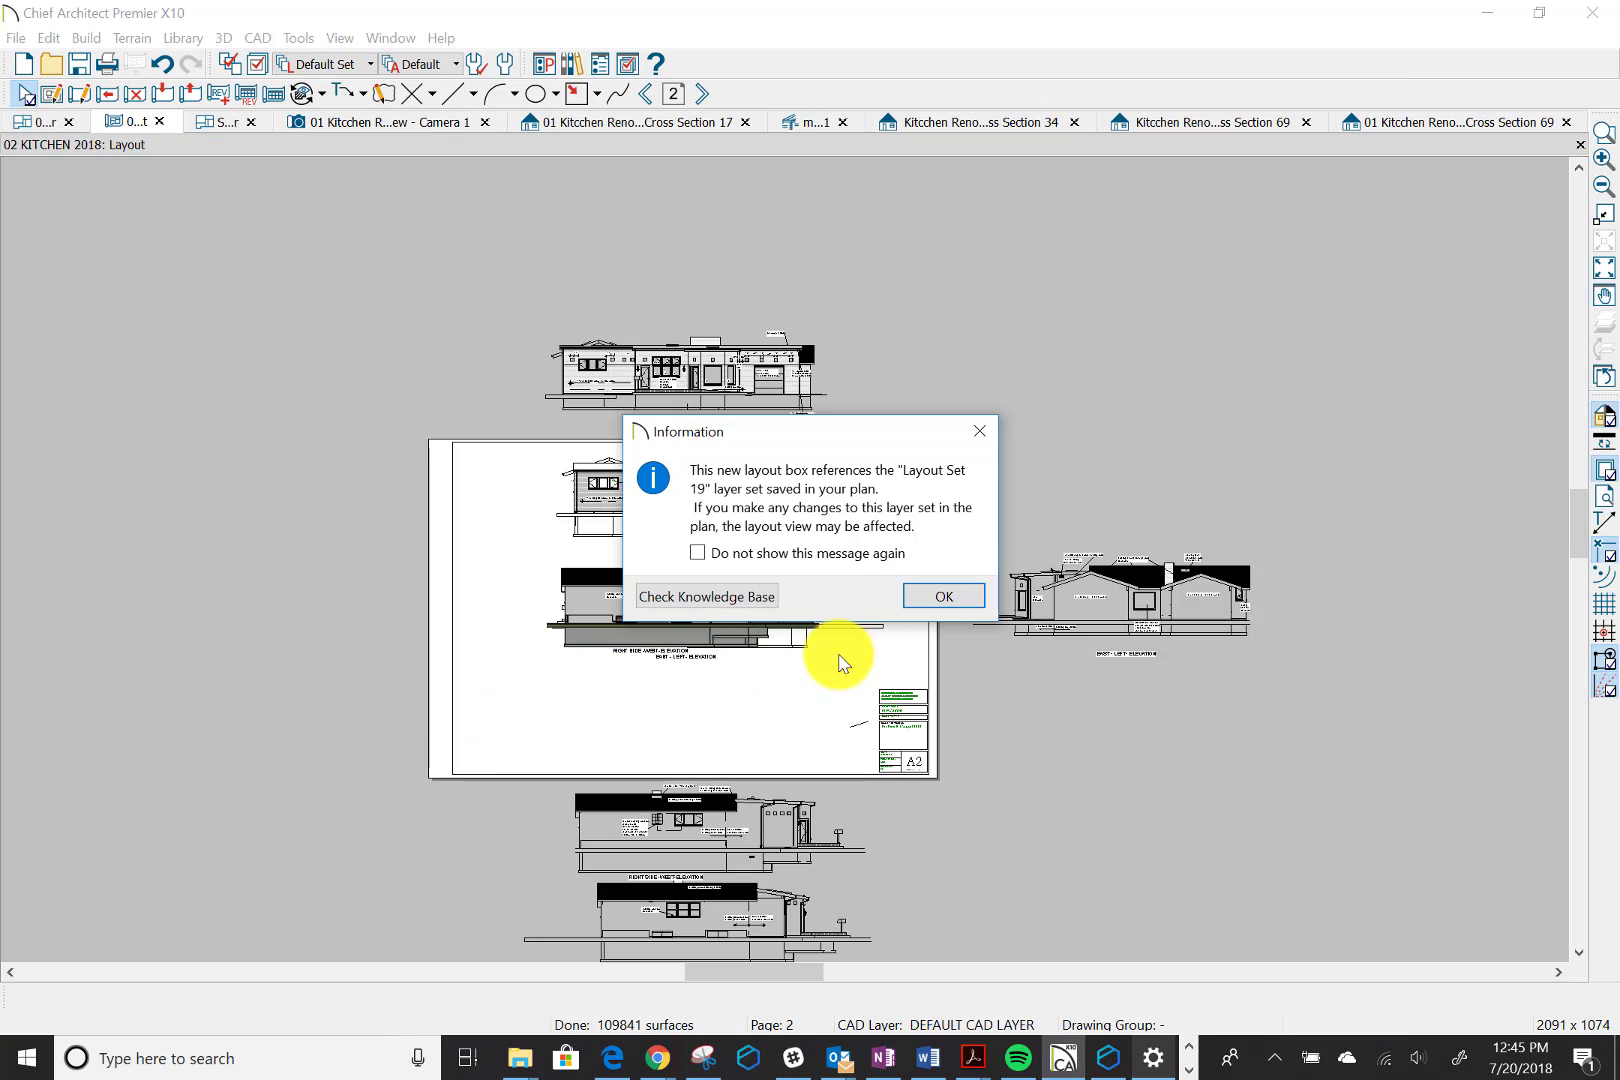
pyautogui.click(931, 600)
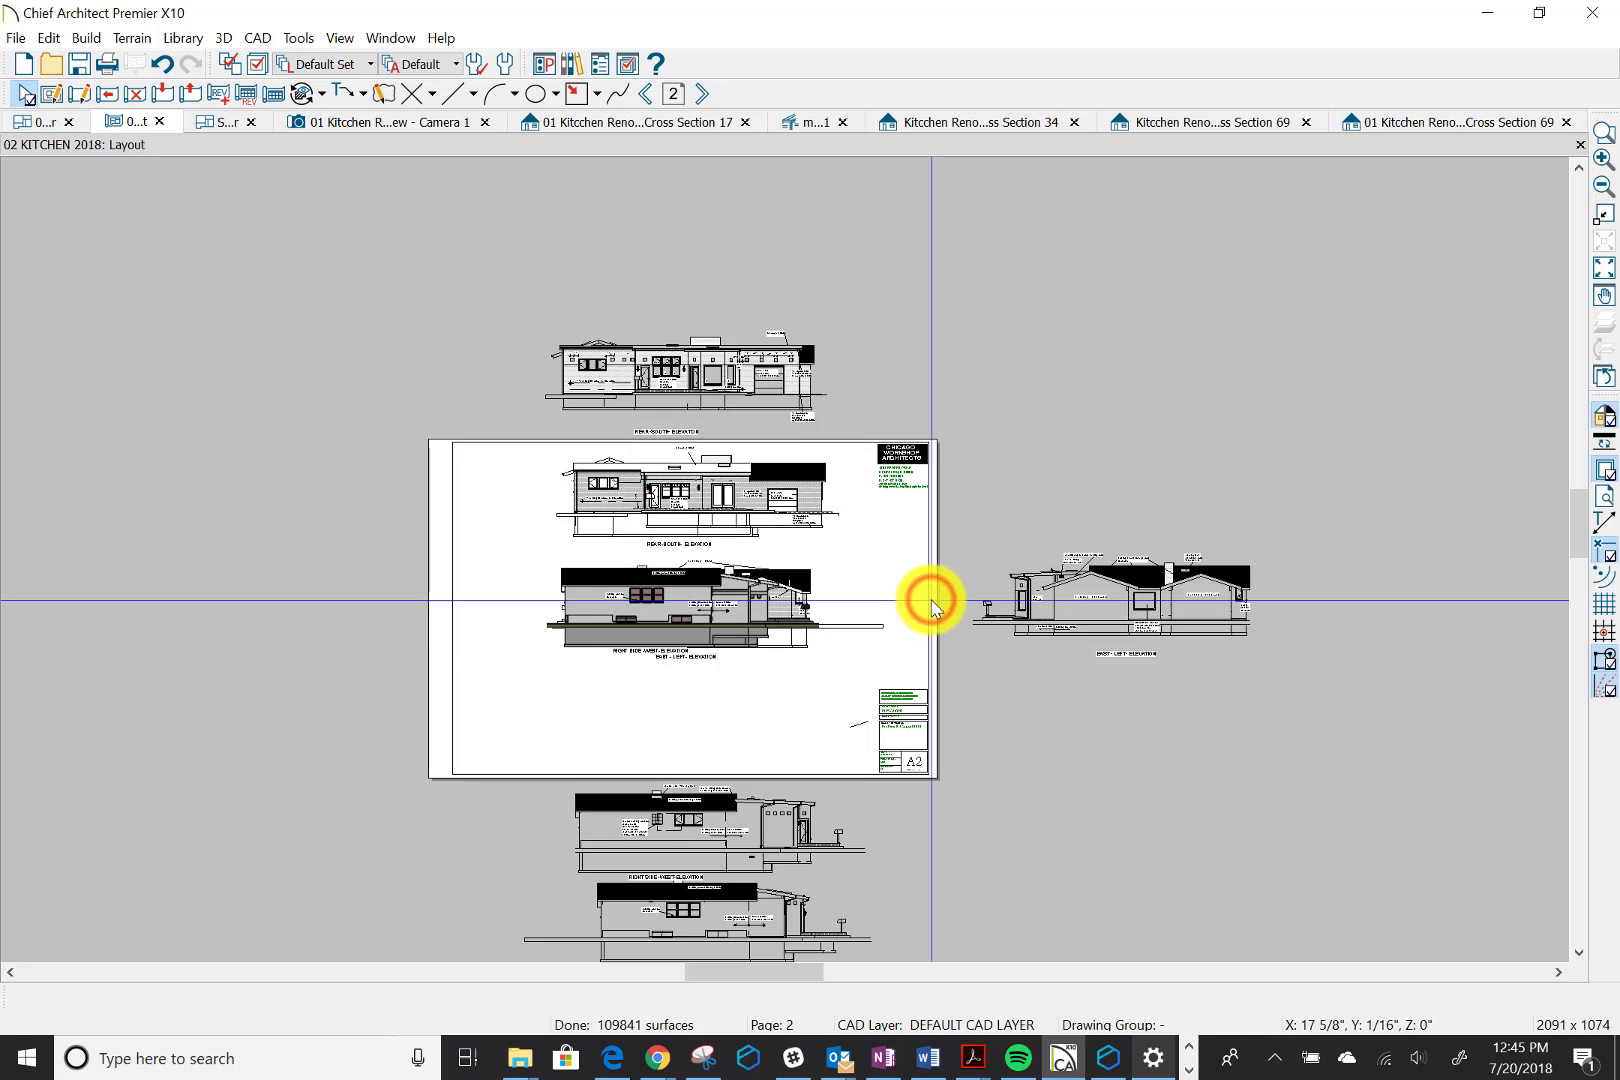
# Move the new color elevation view about 7 5/8" down below the east elevation and widen its border to include the full grade line
pyautogui.click(684, 603)
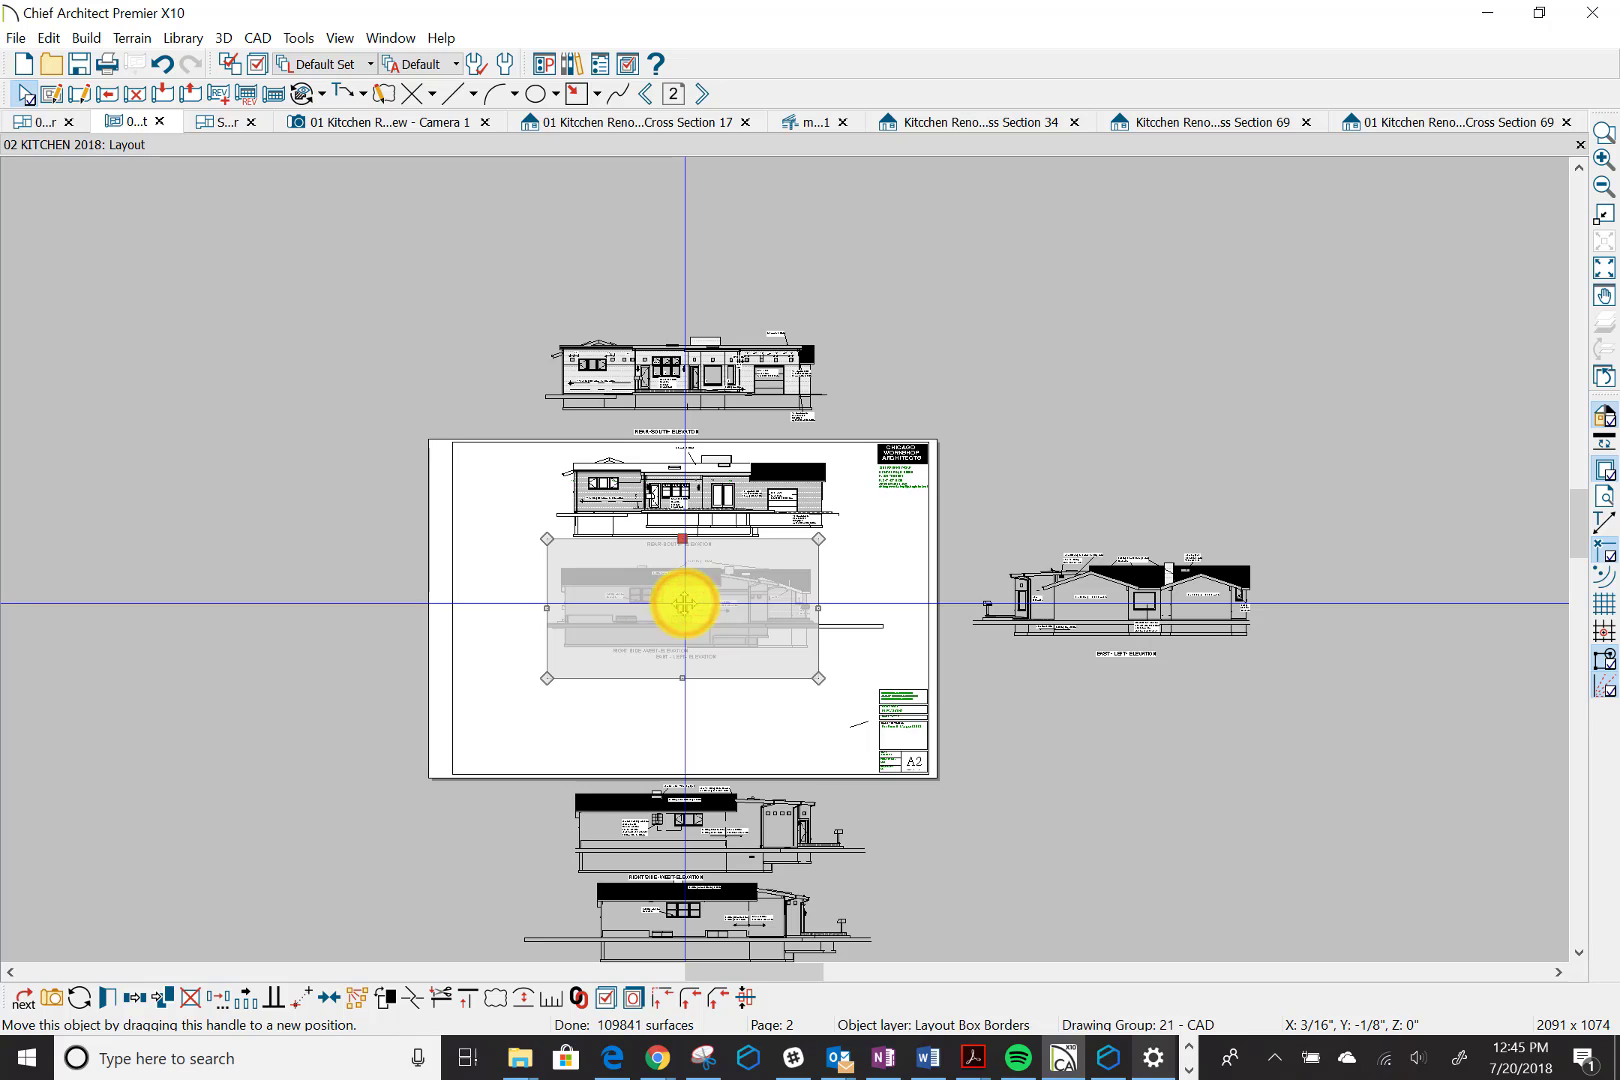
pyautogui.moveTo(684, 603); pyautogui.dragTo(684, 716)
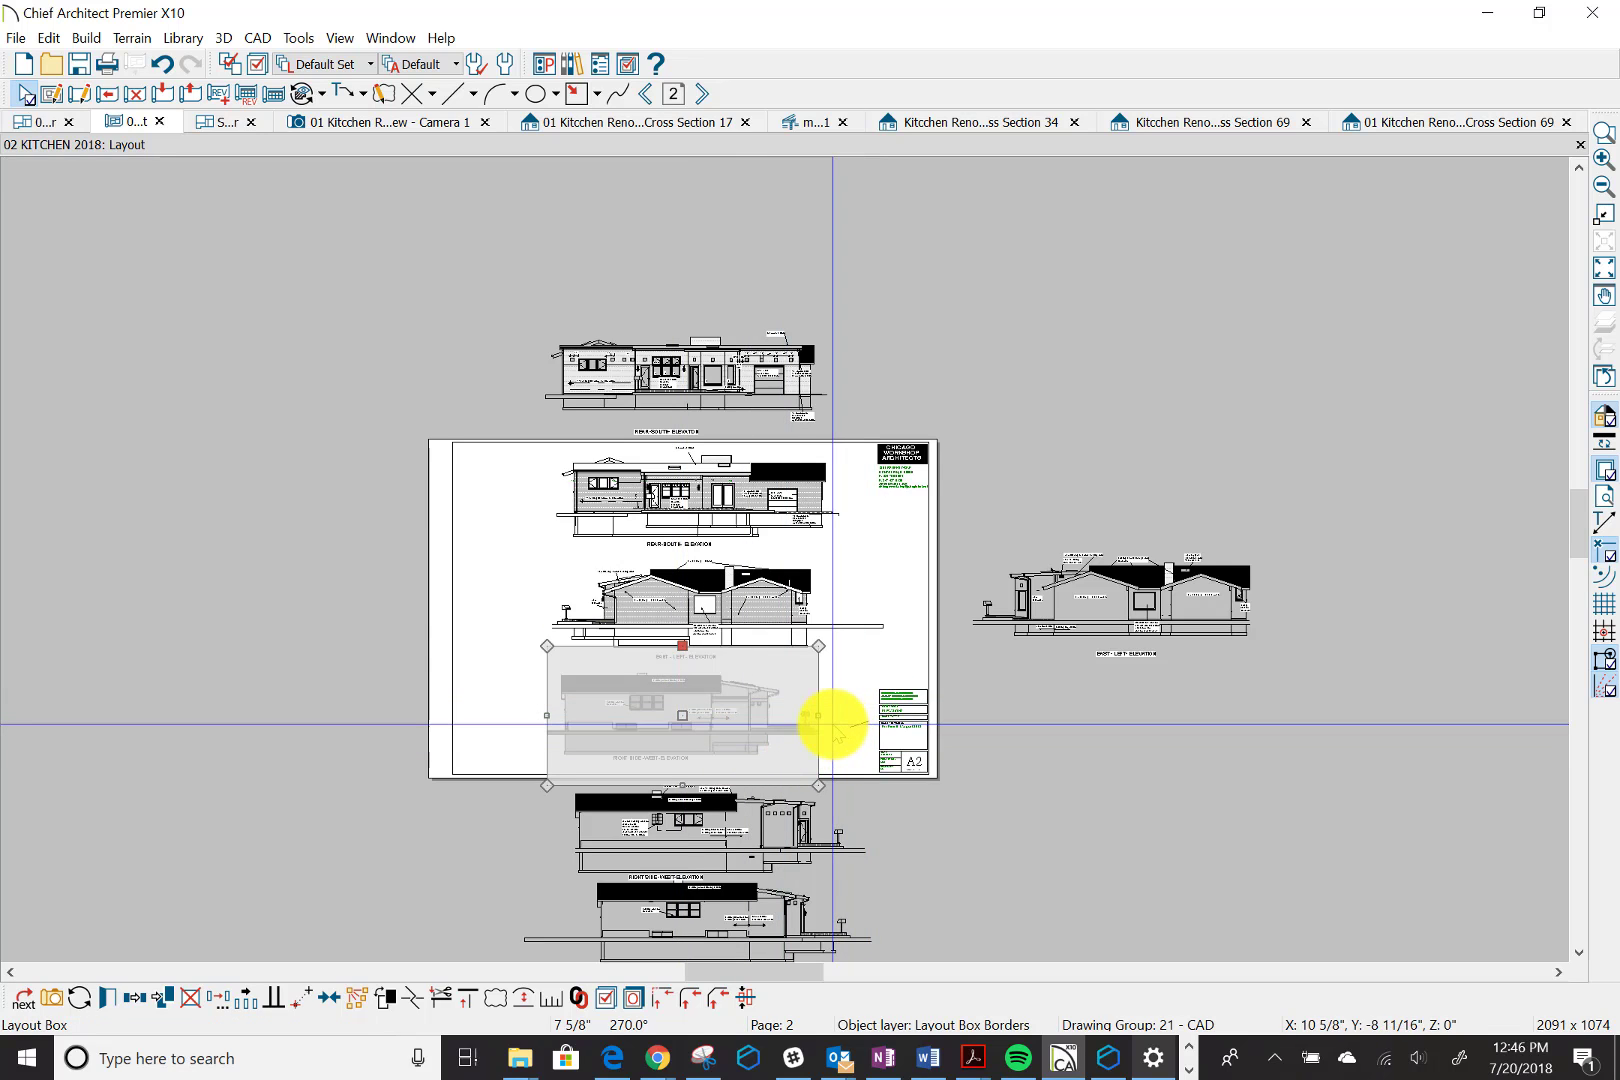
pyautogui.moveTo(822, 718); pyautogui.dragTo(893, 731)
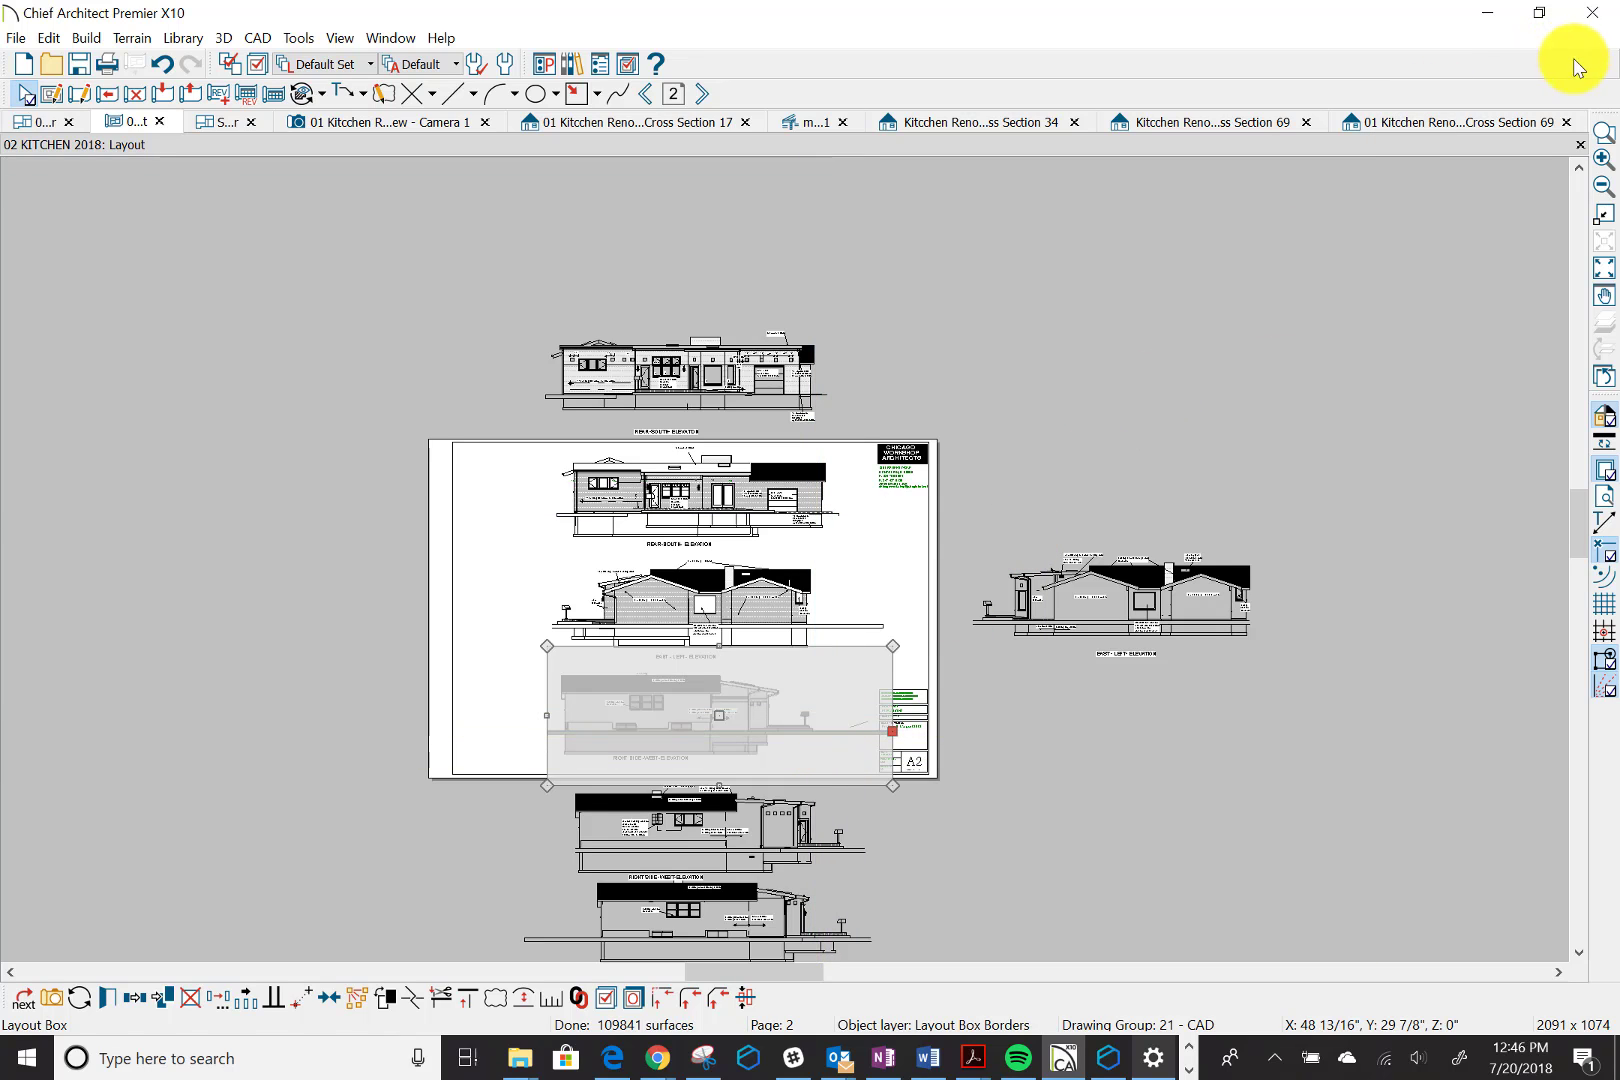
# Examine the porch end of the new color elevation view and compare its position with the sloped CAD line on the sheet
pyautogui.click(1600, 135)
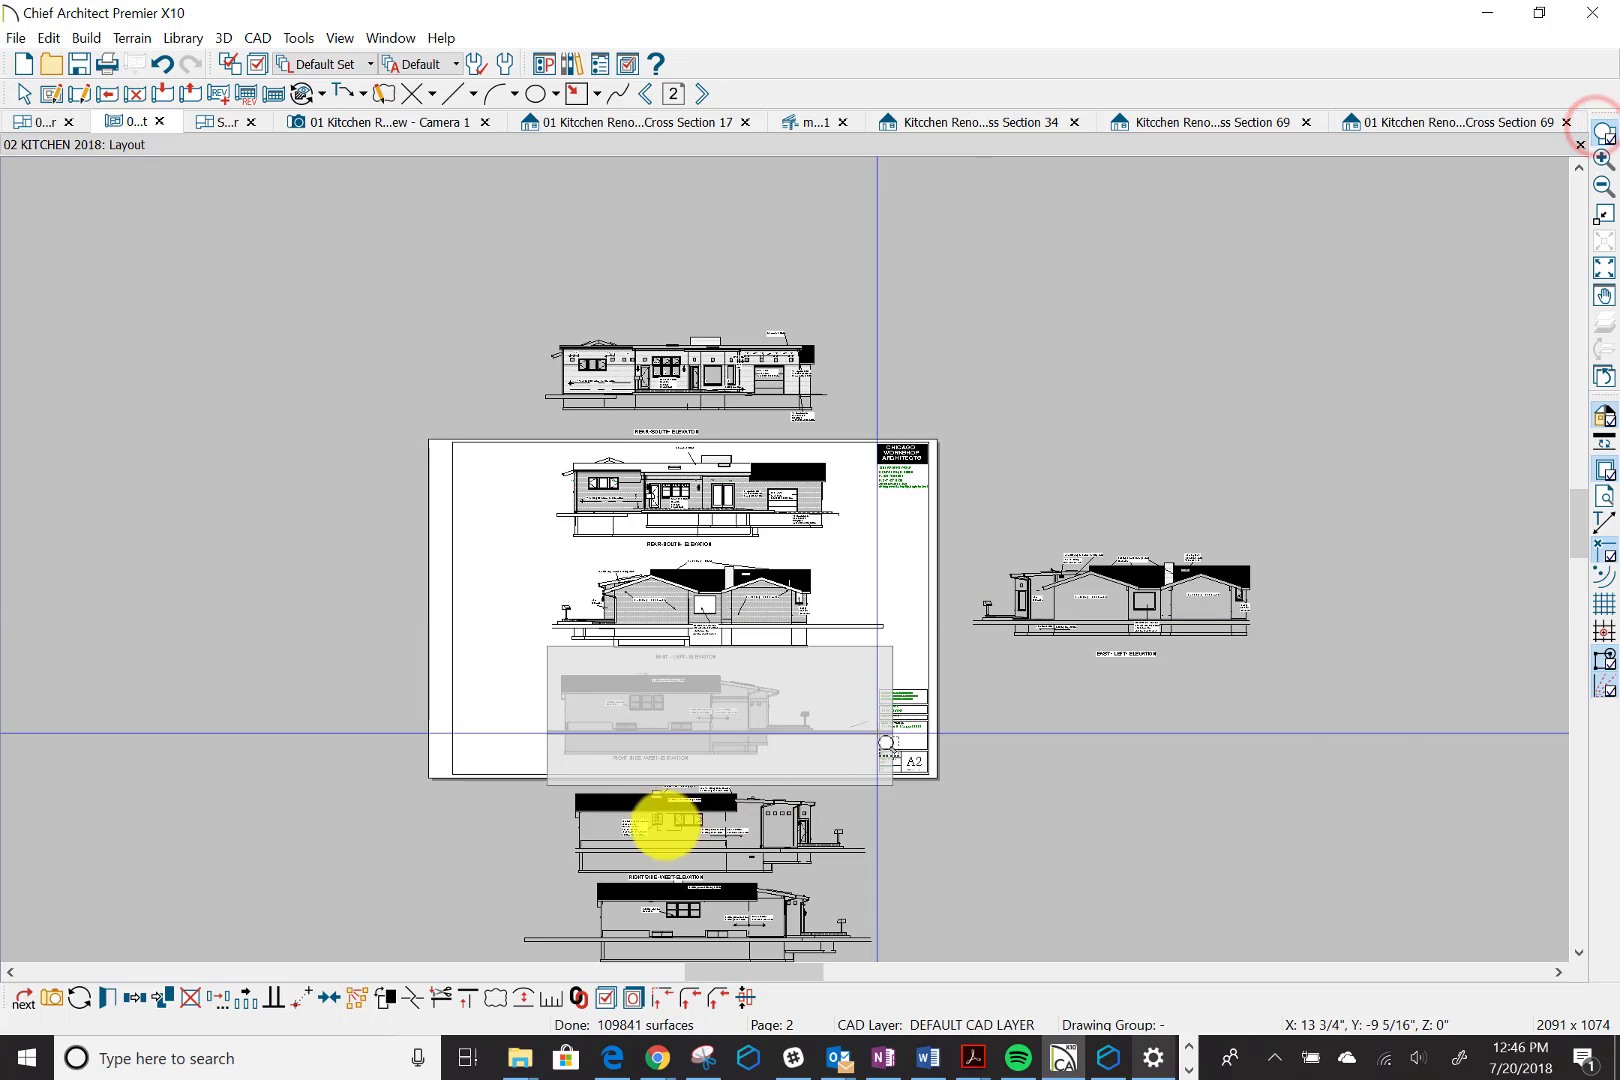
pyautogui.moveTo(705, 762); pyautogui.dragTo(857, 683)
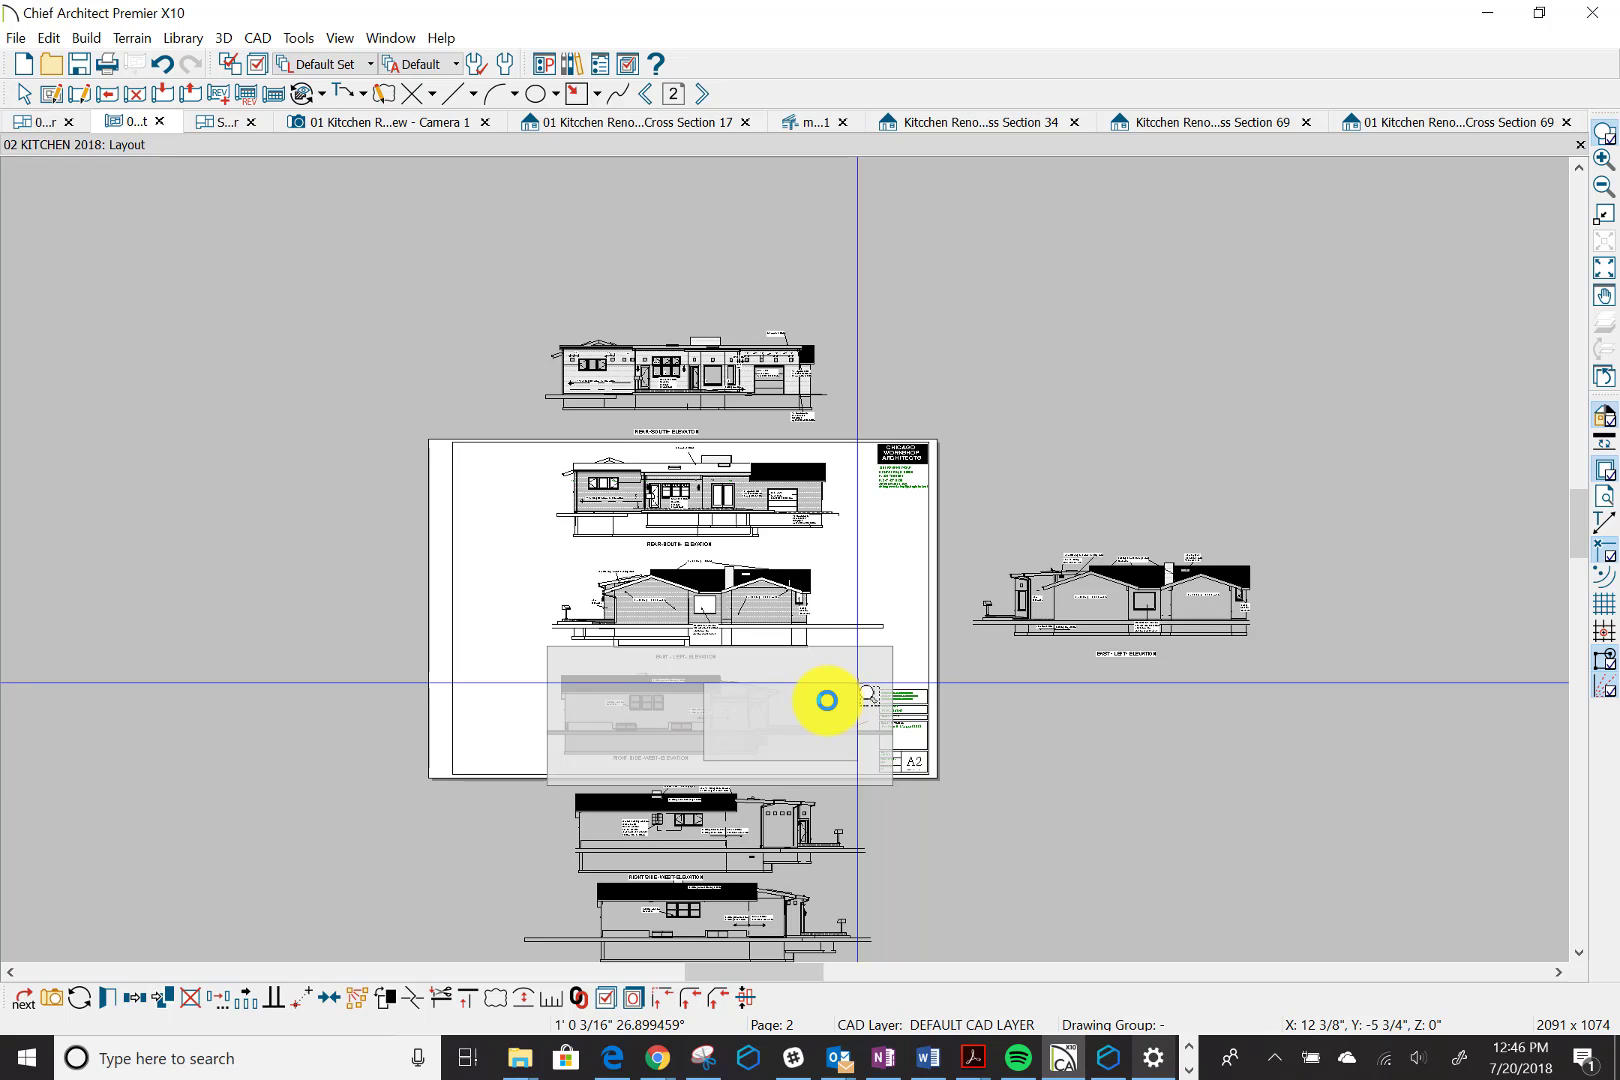
pyautogui.moveTo(857, 683); pyautogui.dragTo(857, 681)
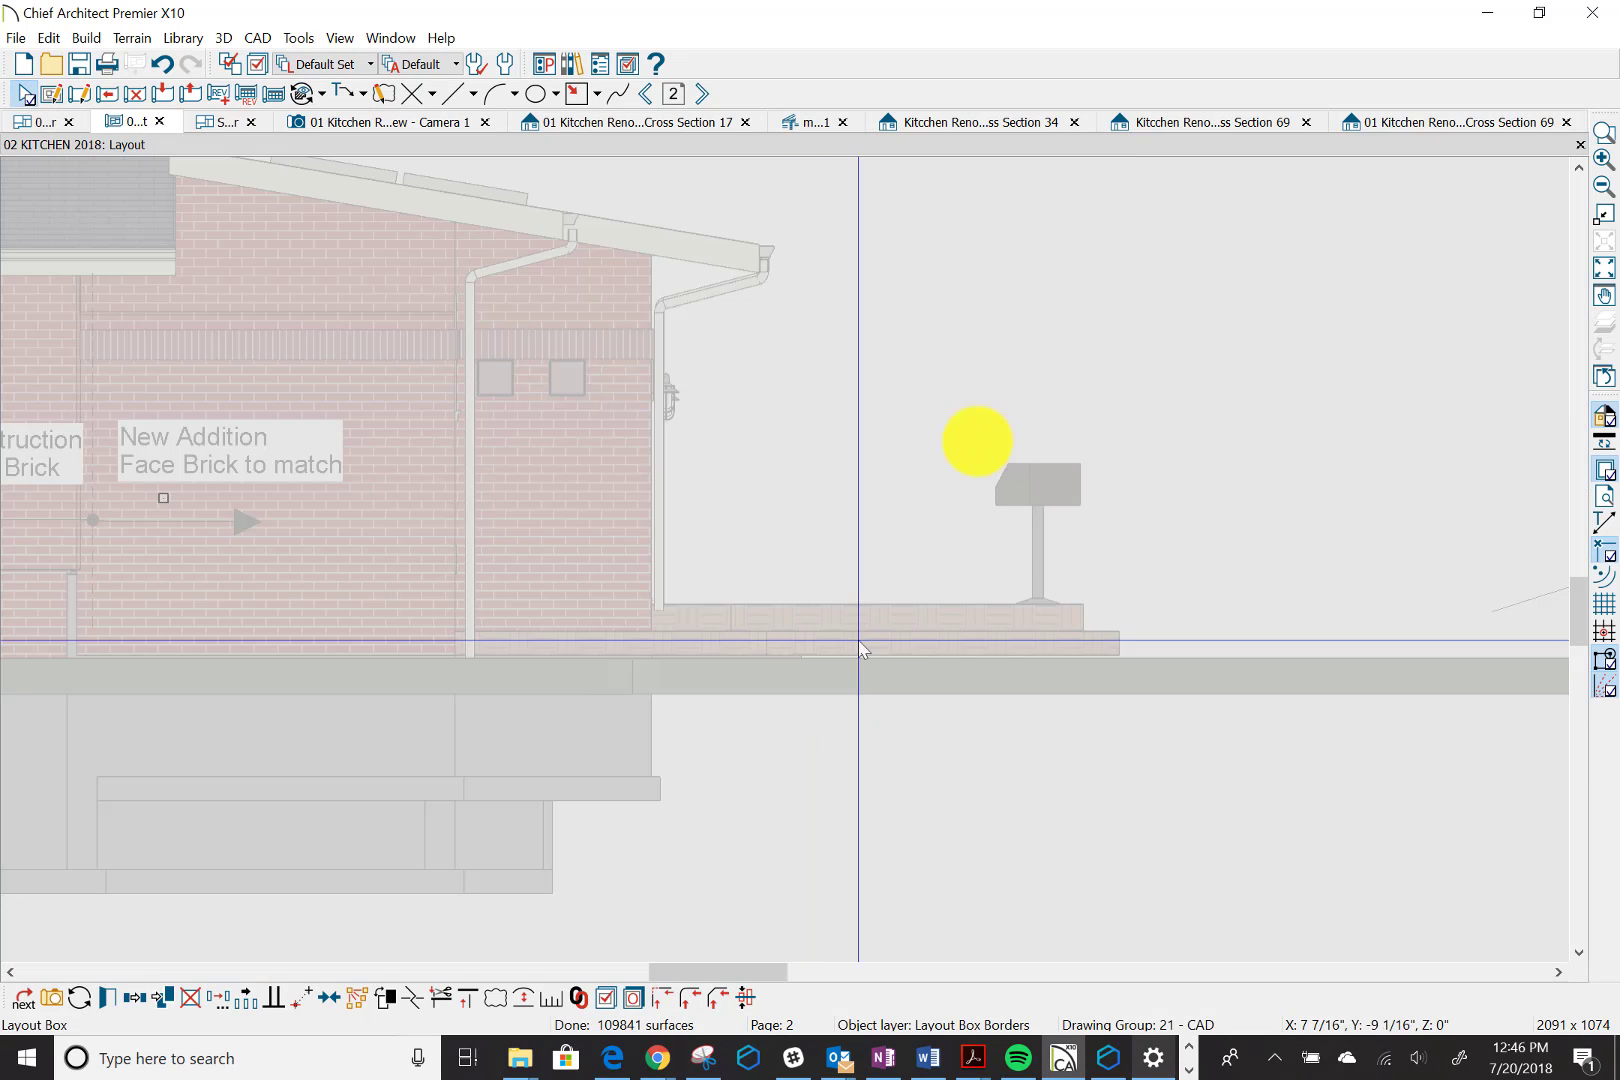
pyautogui.click(1045, 354)
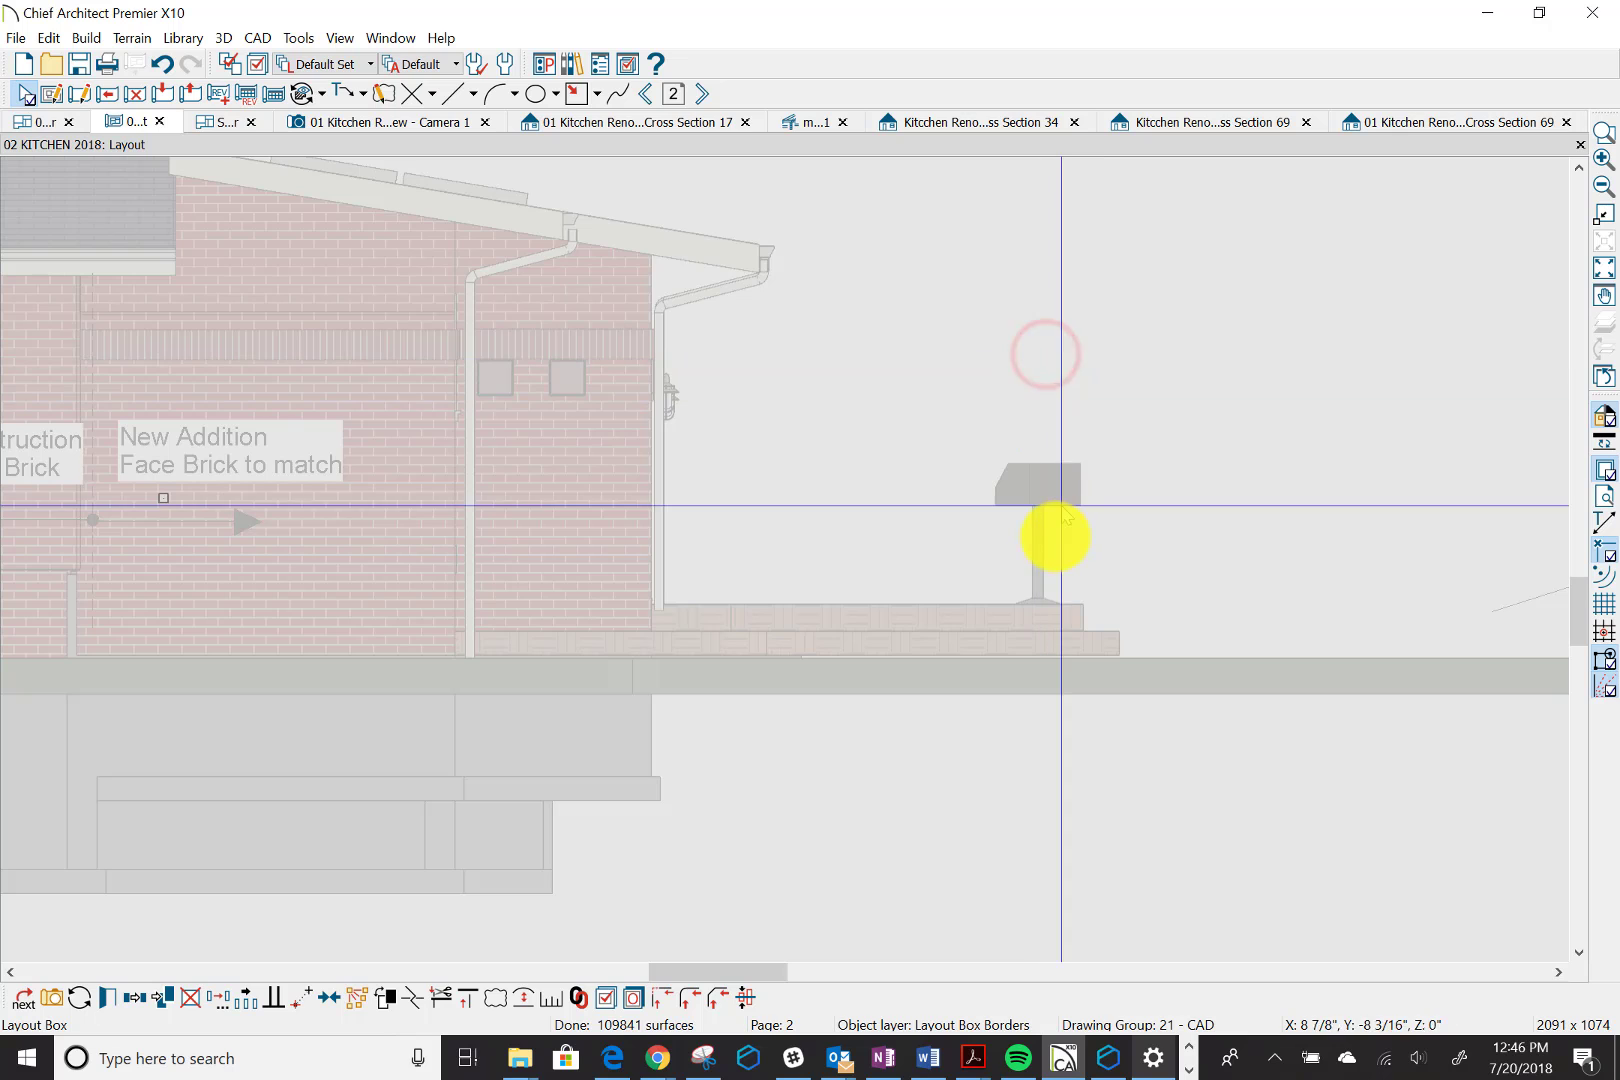
pyautogui.press('Escape')
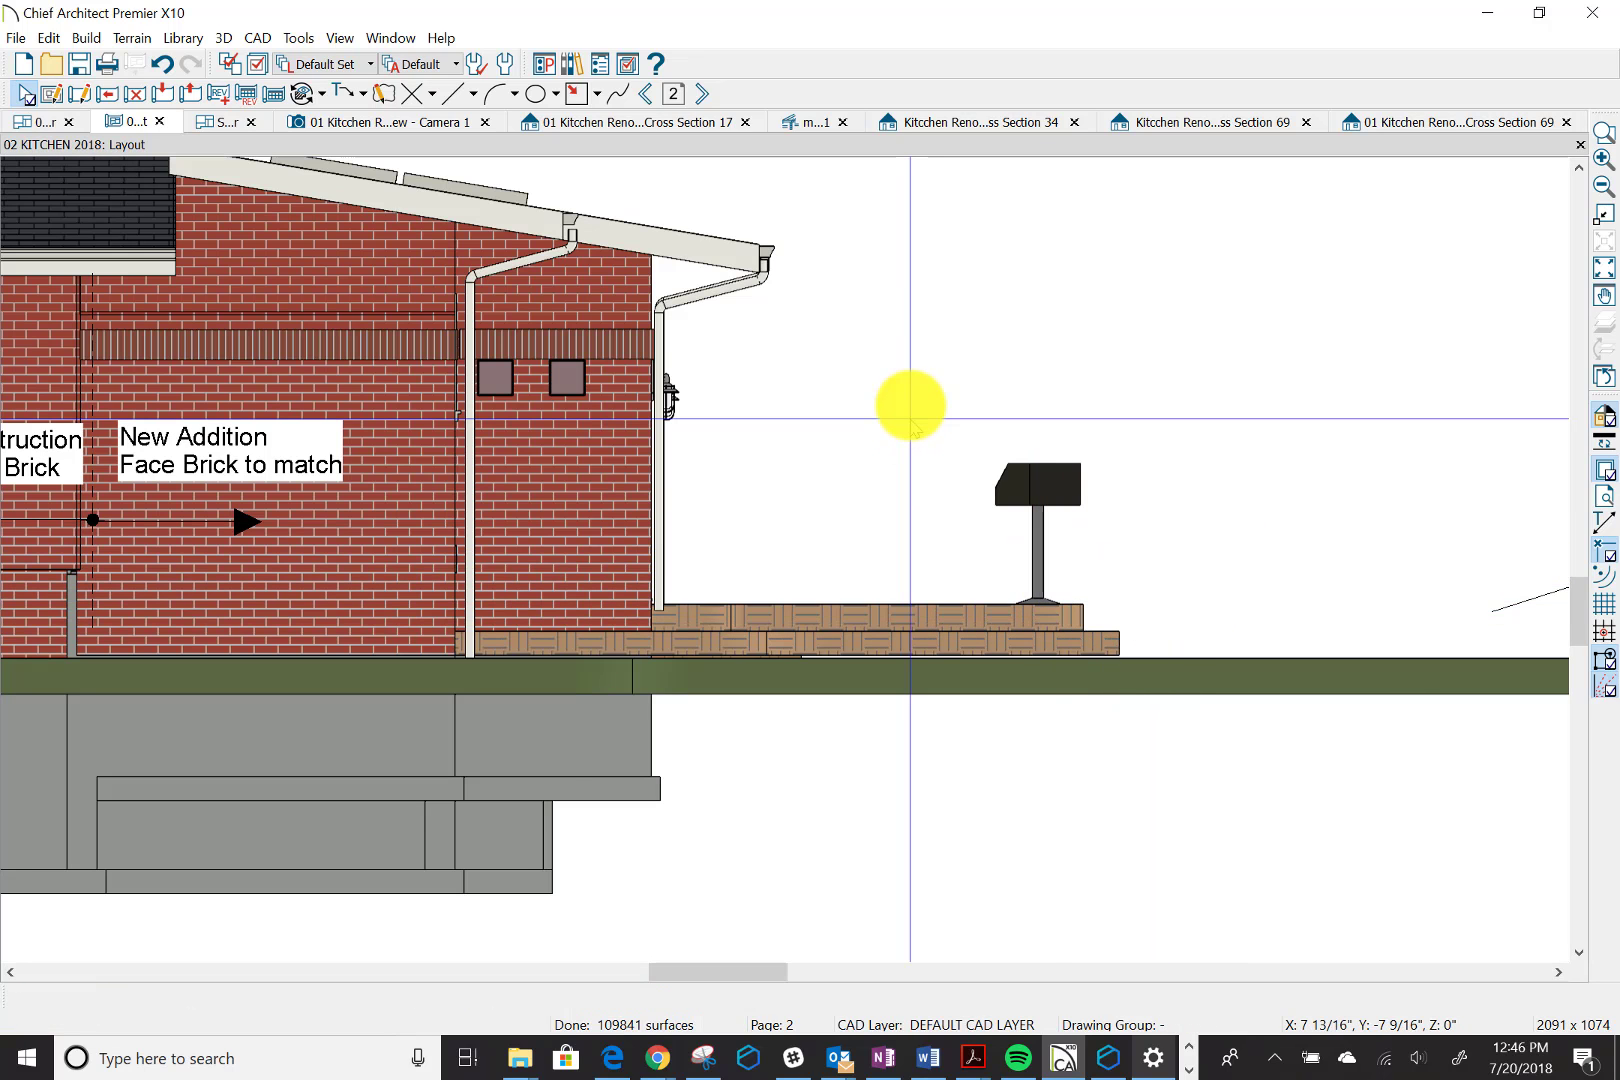
pyautogui.scroll(-1, 908, 410)
pyautogui.scroll(-3, 910, 420)
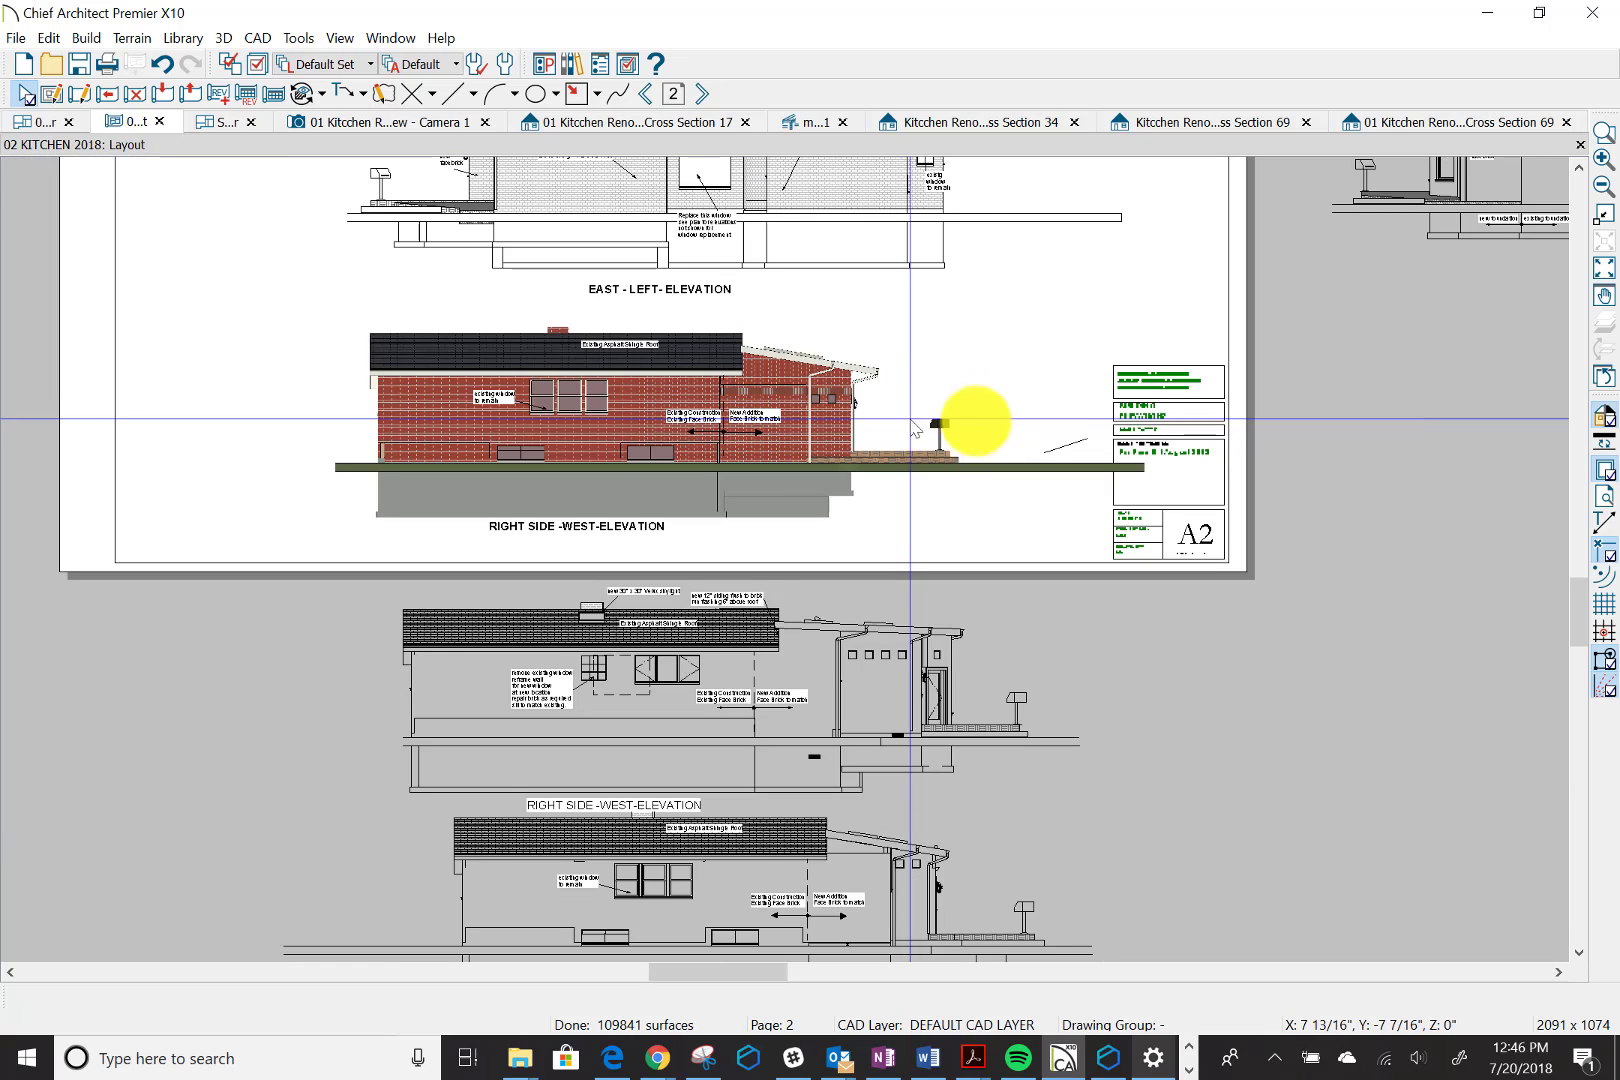
# Move the color west elevation view point to point, from the lower porch slab's upper outer corner to the sloped CAD line's lower end
pyautogui.click(646, 410)
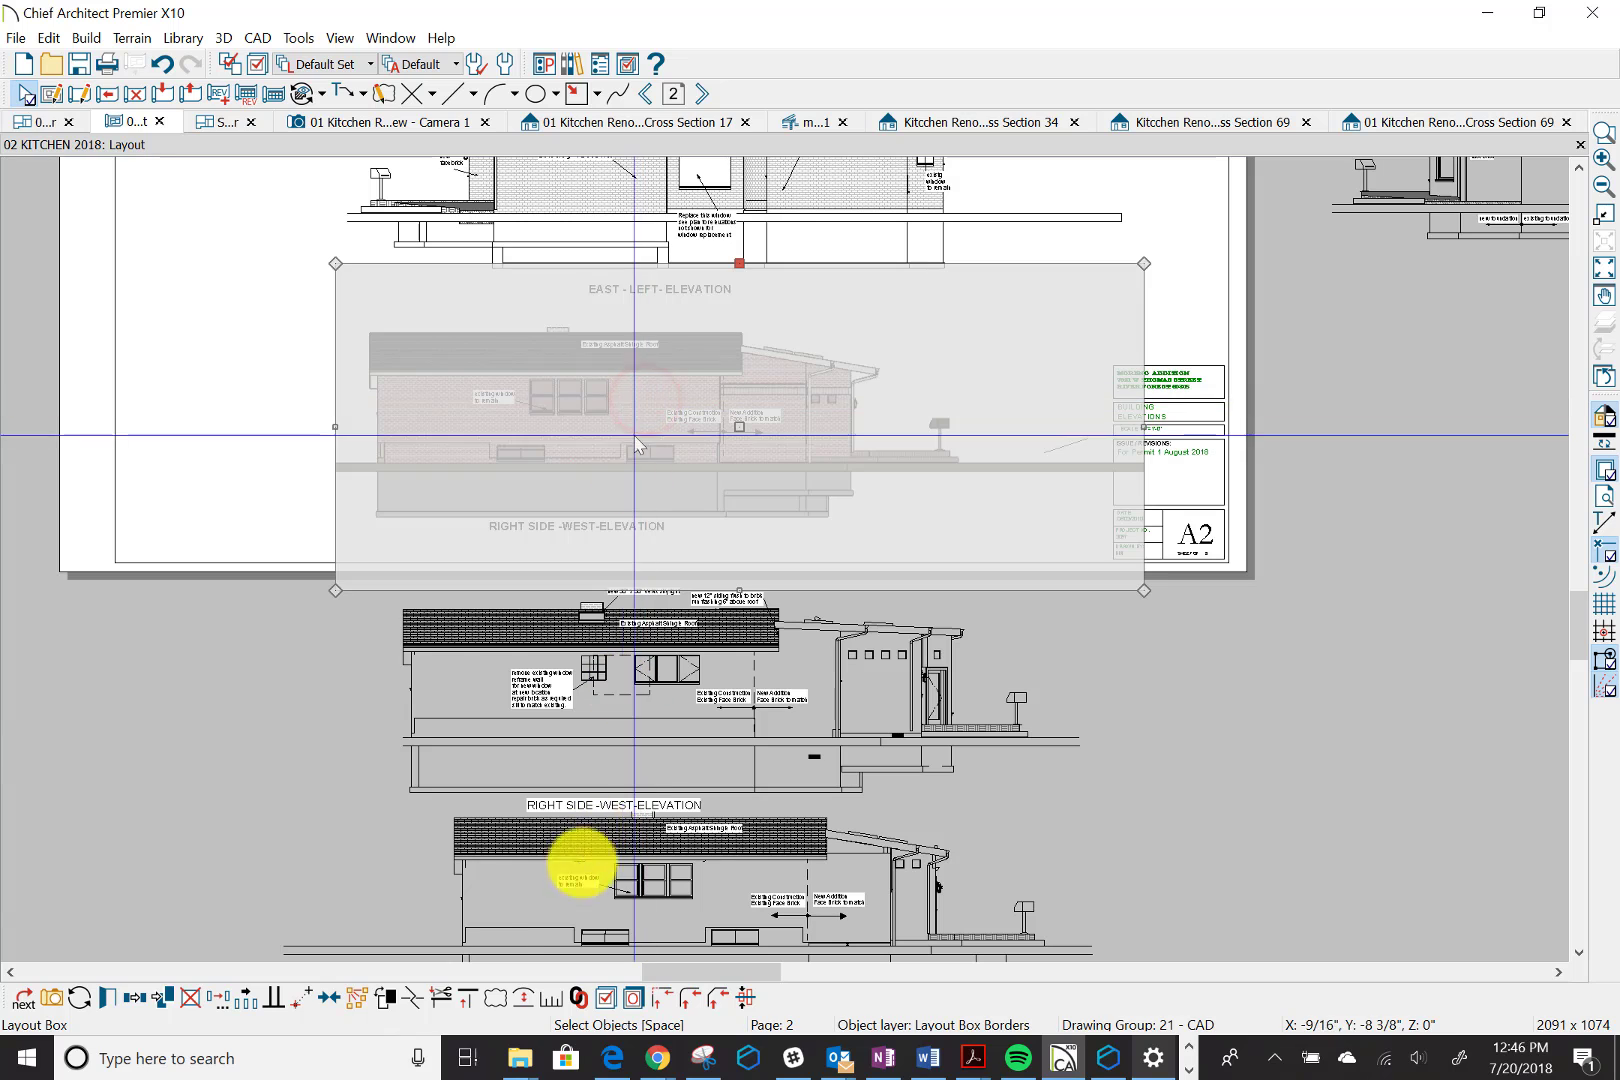
pyautogui.click(300, 997)
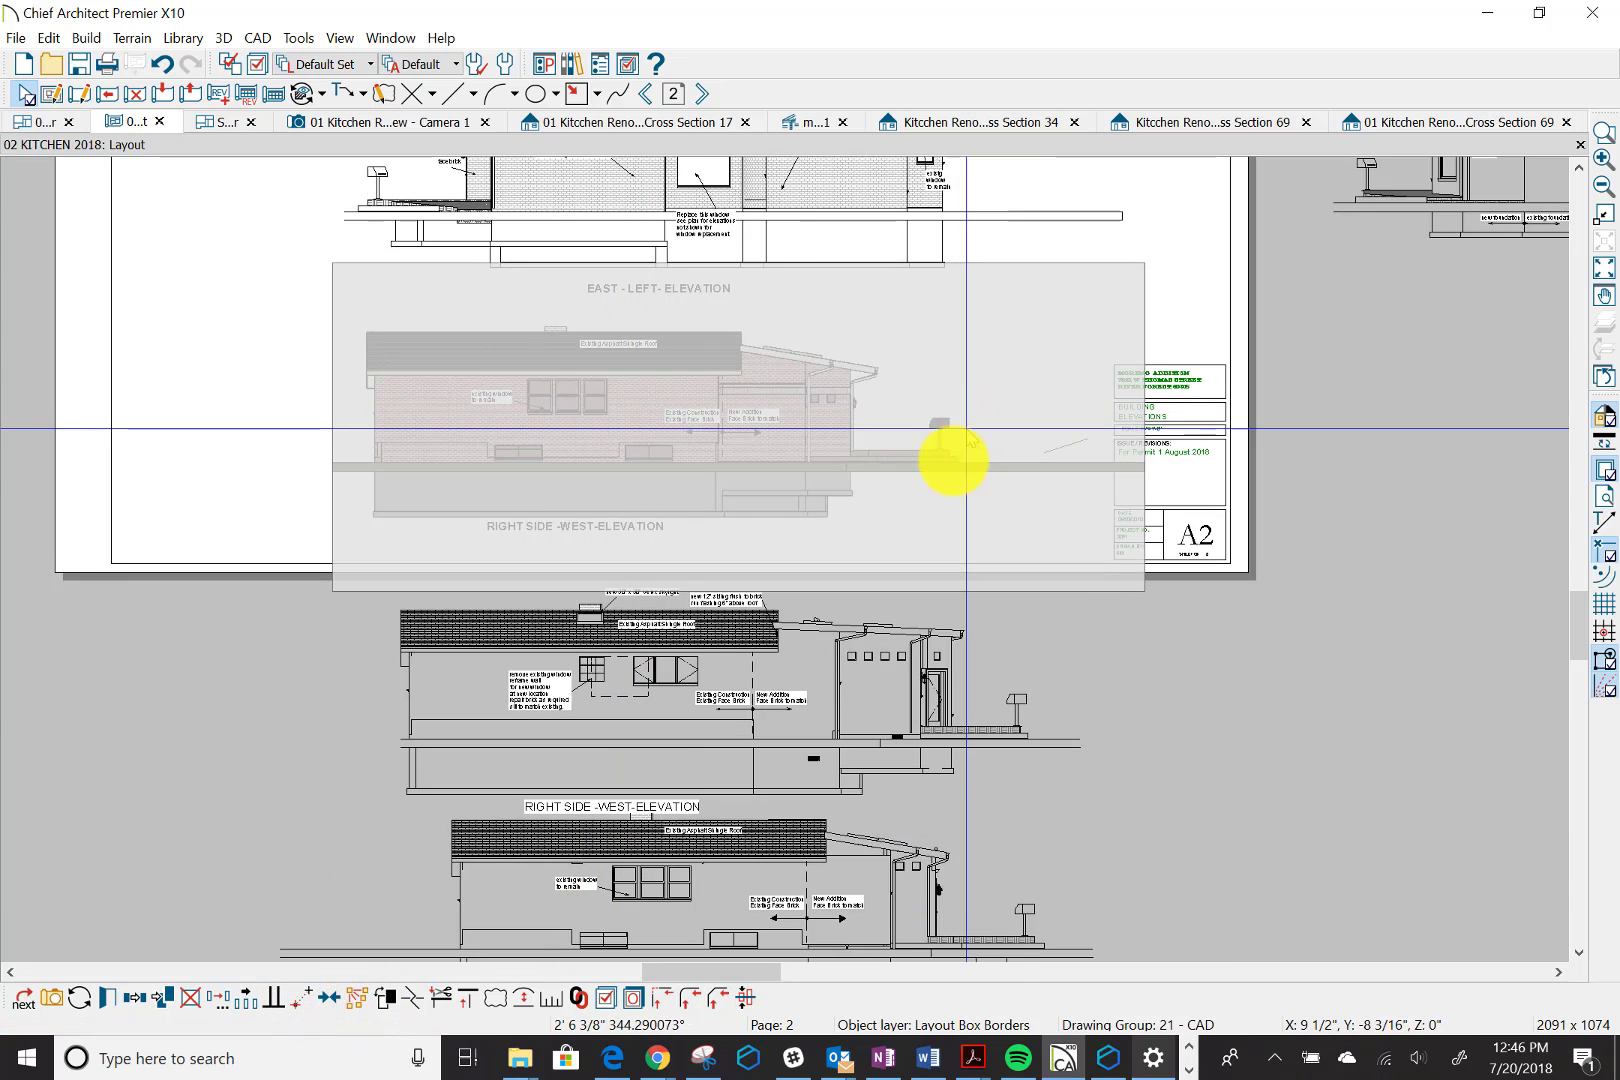
pyautogui.scroll(5, 944, 459)
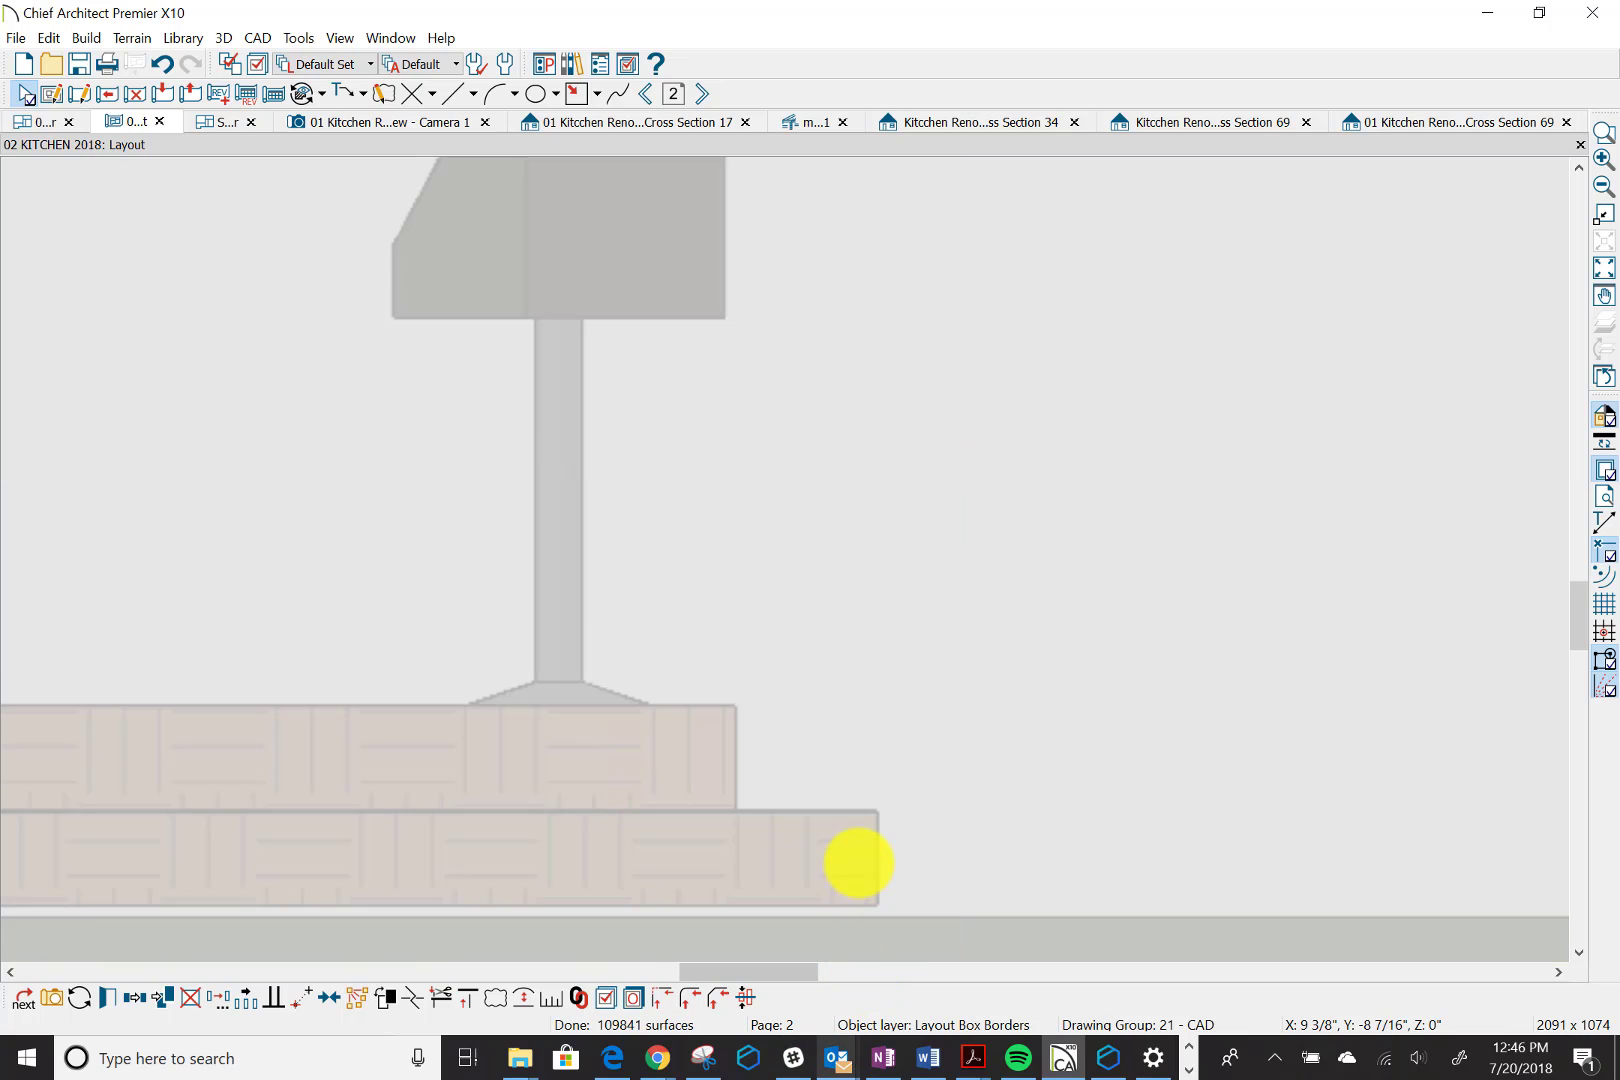
pyautogui.click(877, 813)
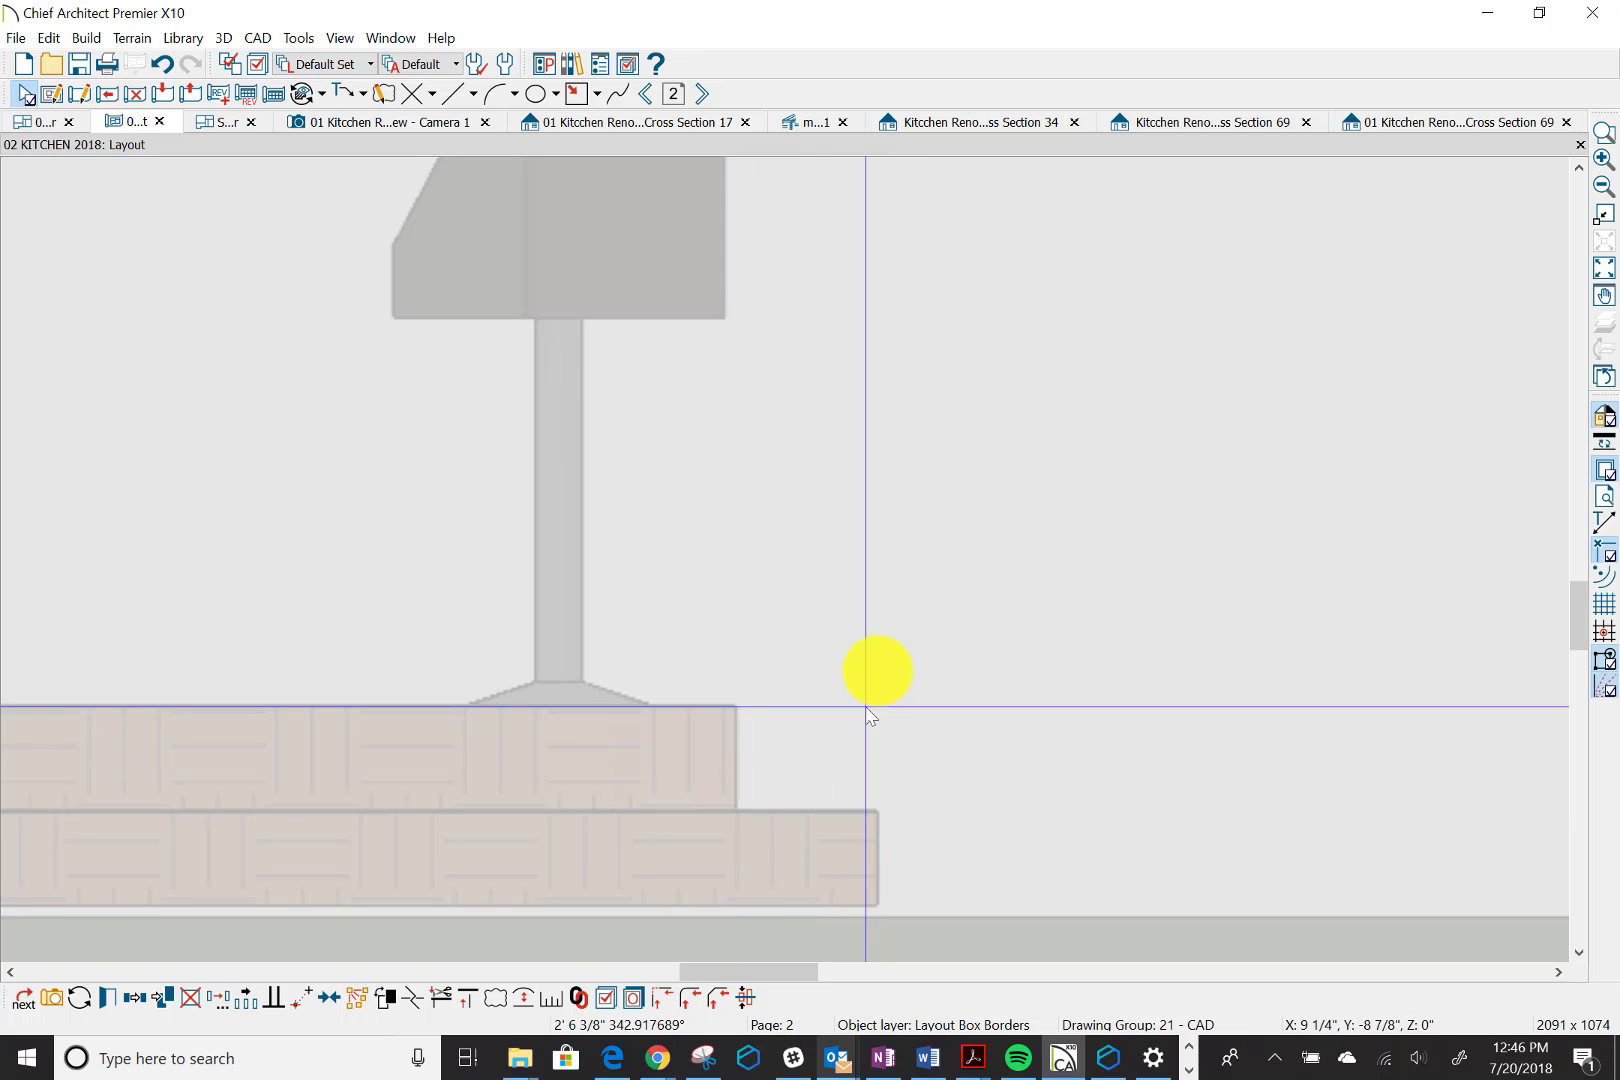
pyautogui.scroll(-1, 866, 707)
pyautogui.scroll(-8, 866, 707)
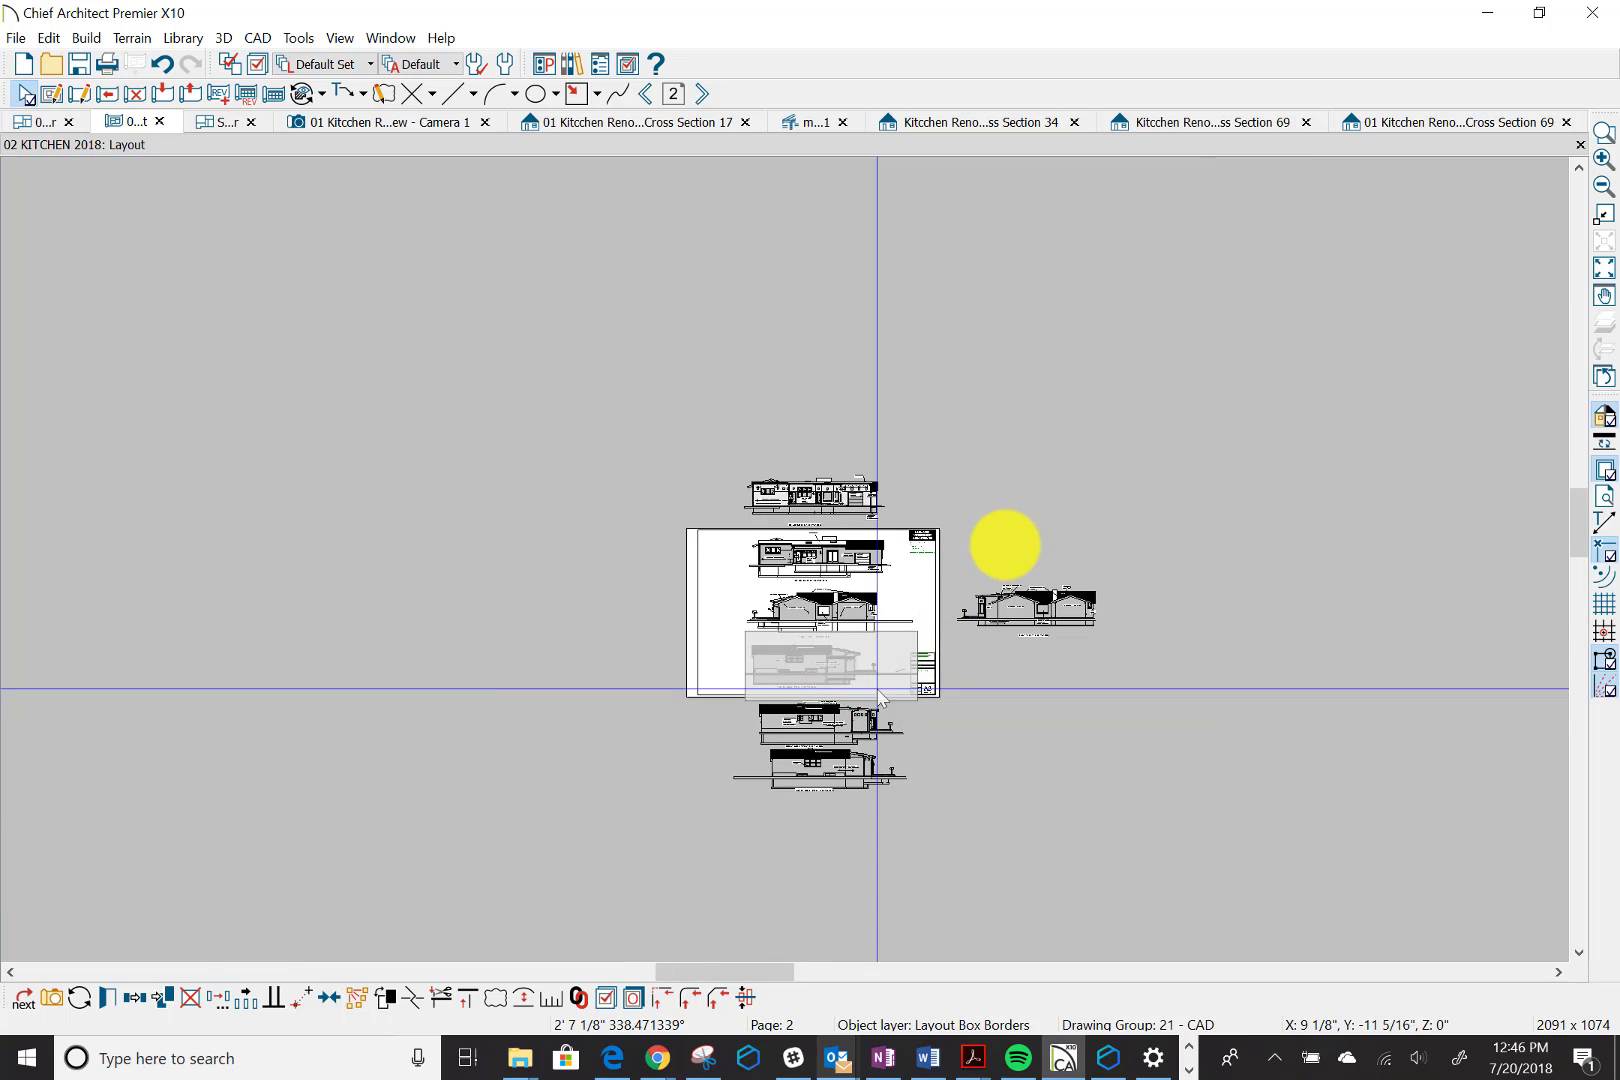
pyautogui.scroll(5, 1005, 545)
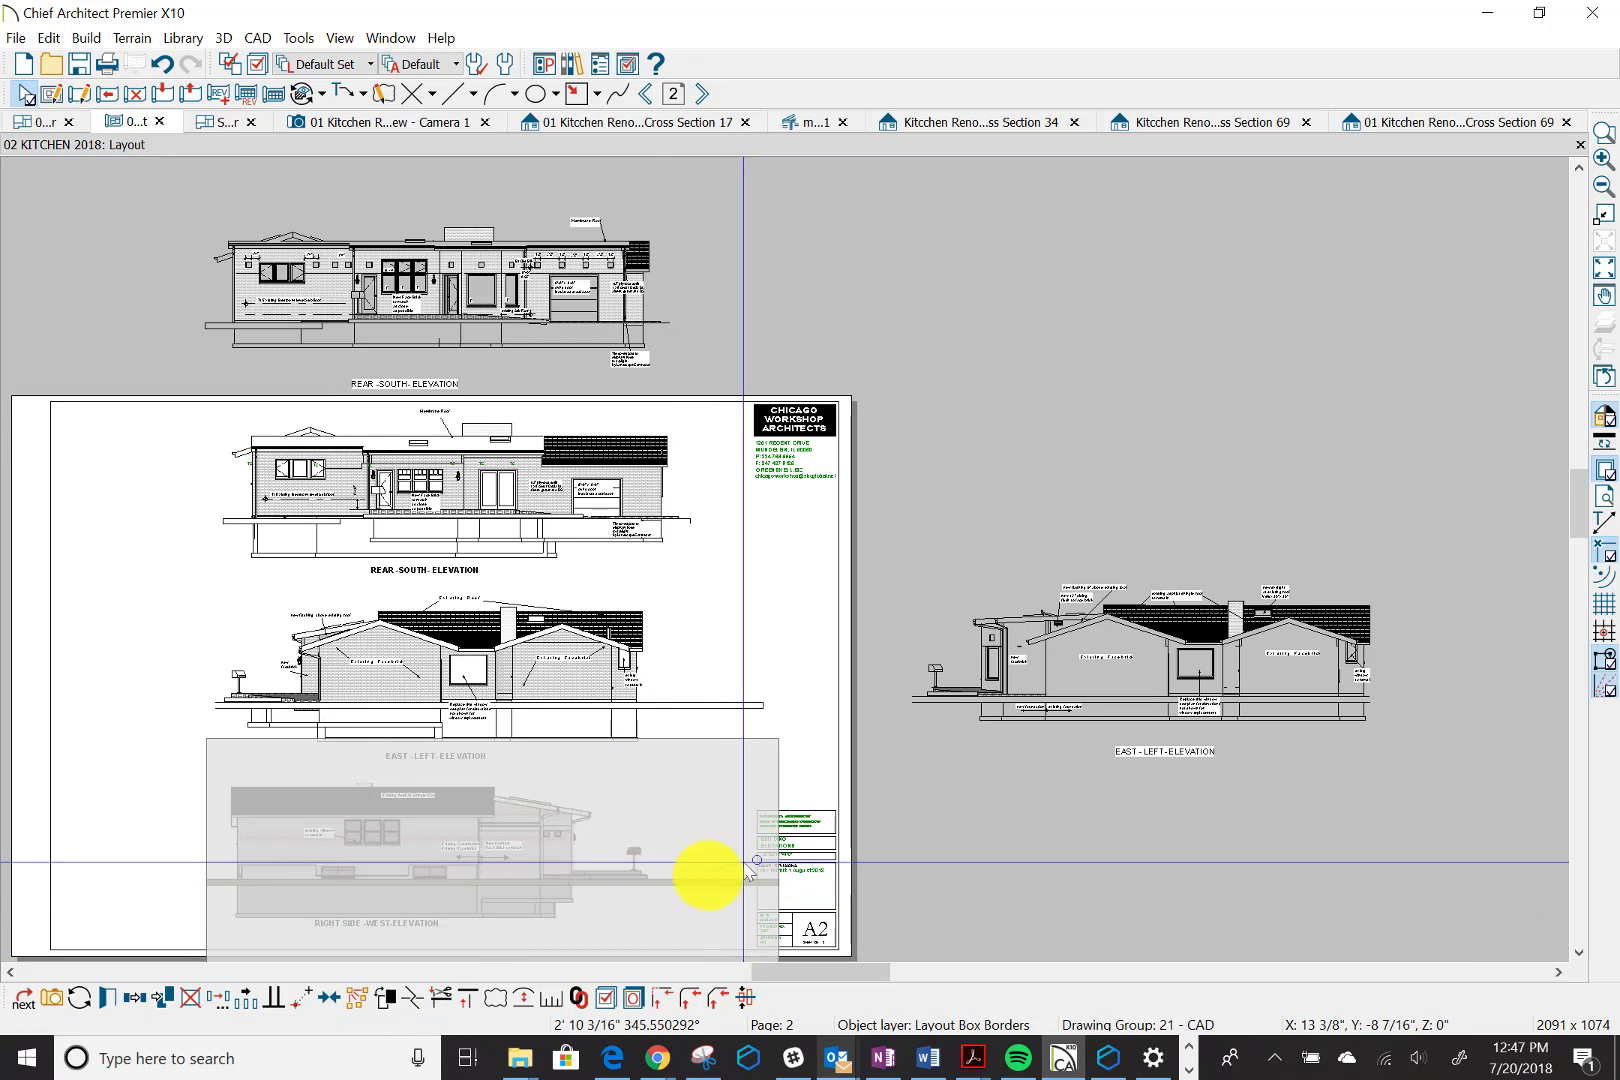
pyautogui.scroll(3, 722, 868)
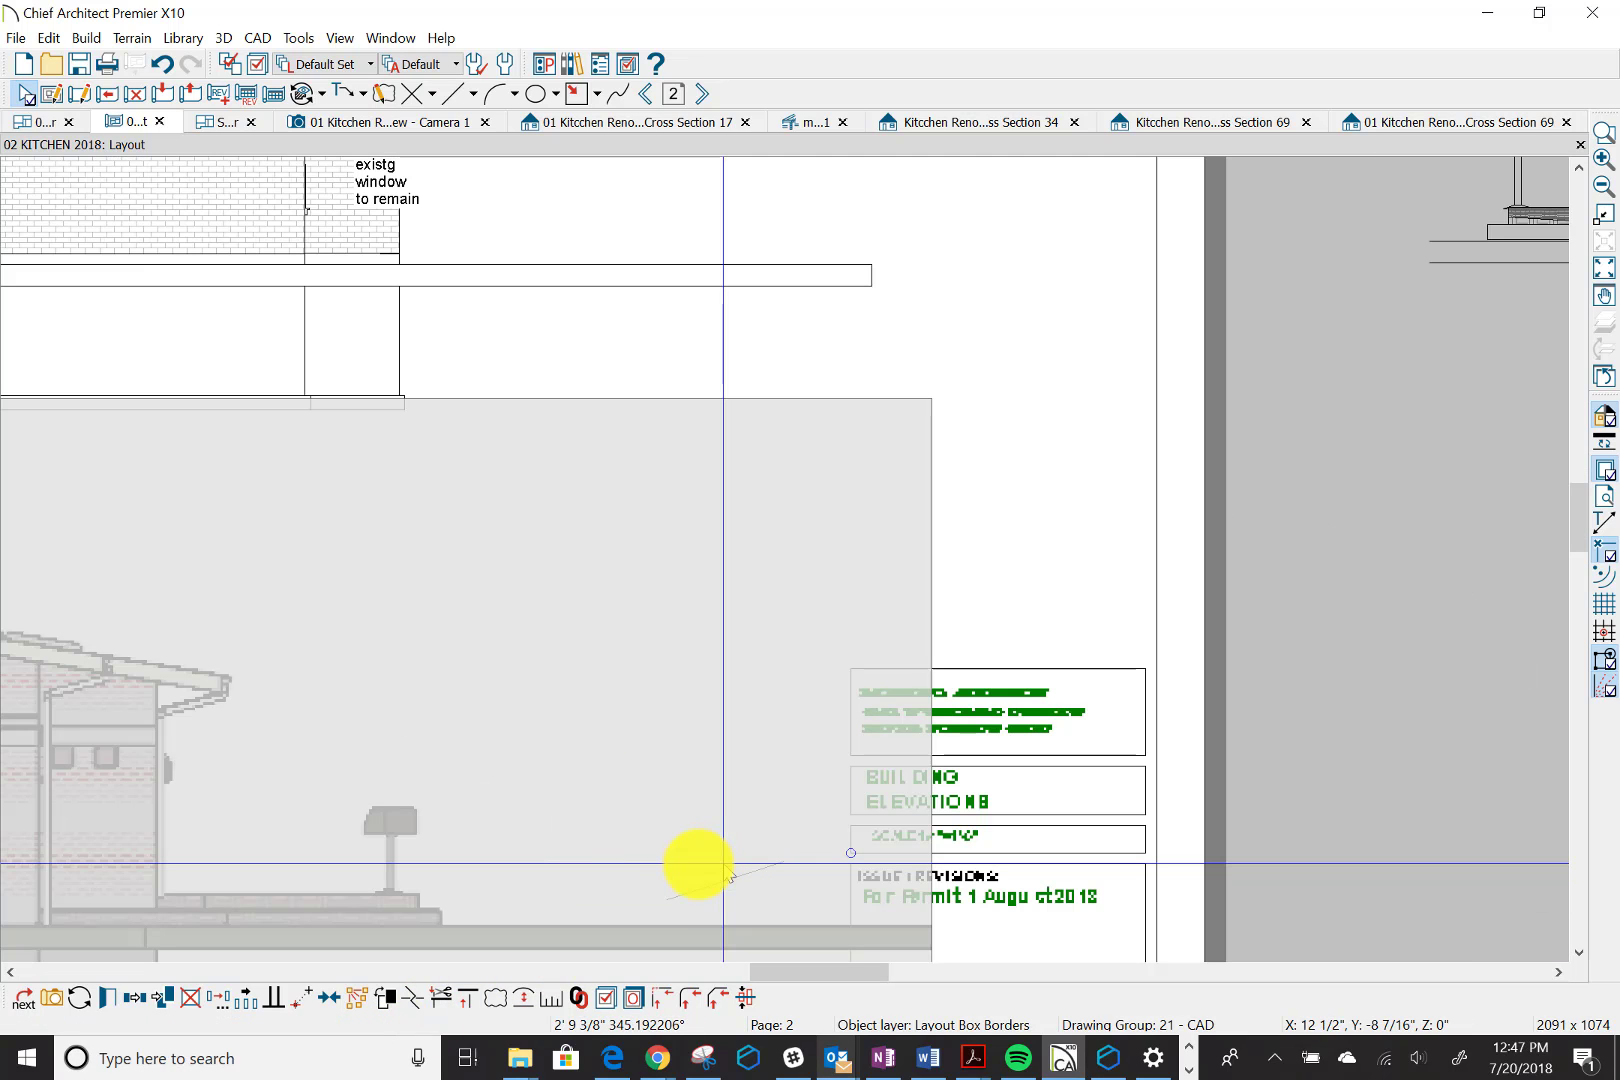
pyautogui.scroll(3, 600, 958)
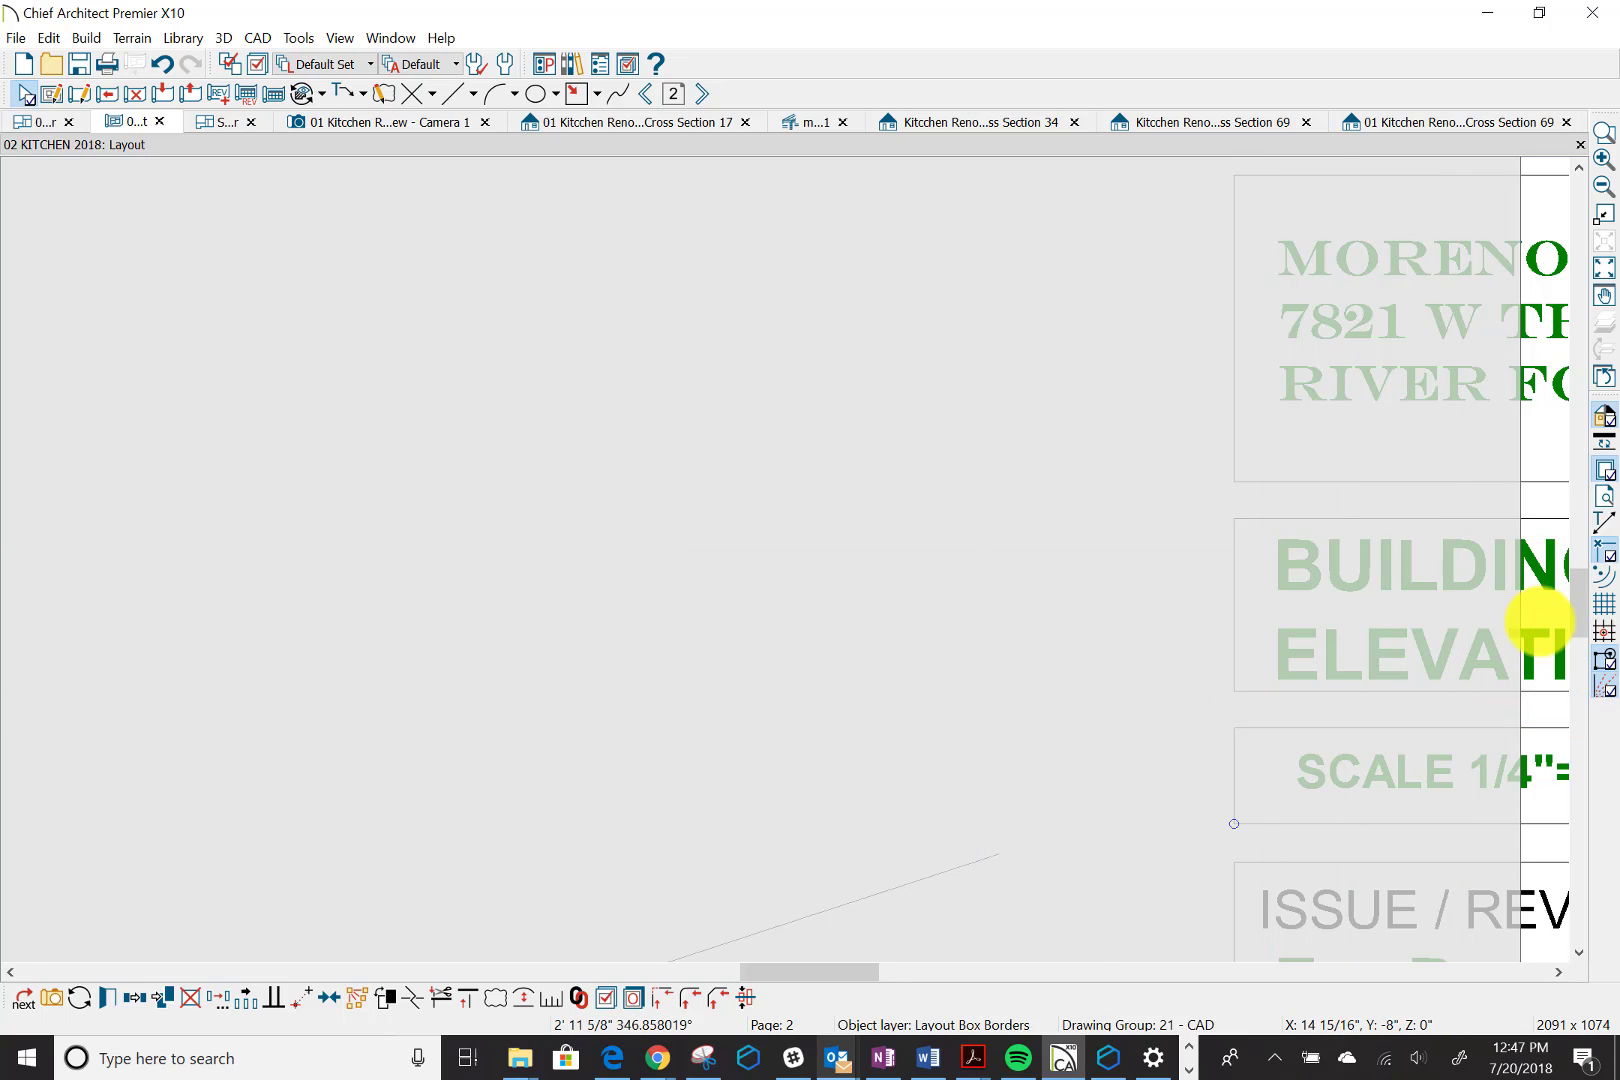
pyautogui.click(1574, 594)
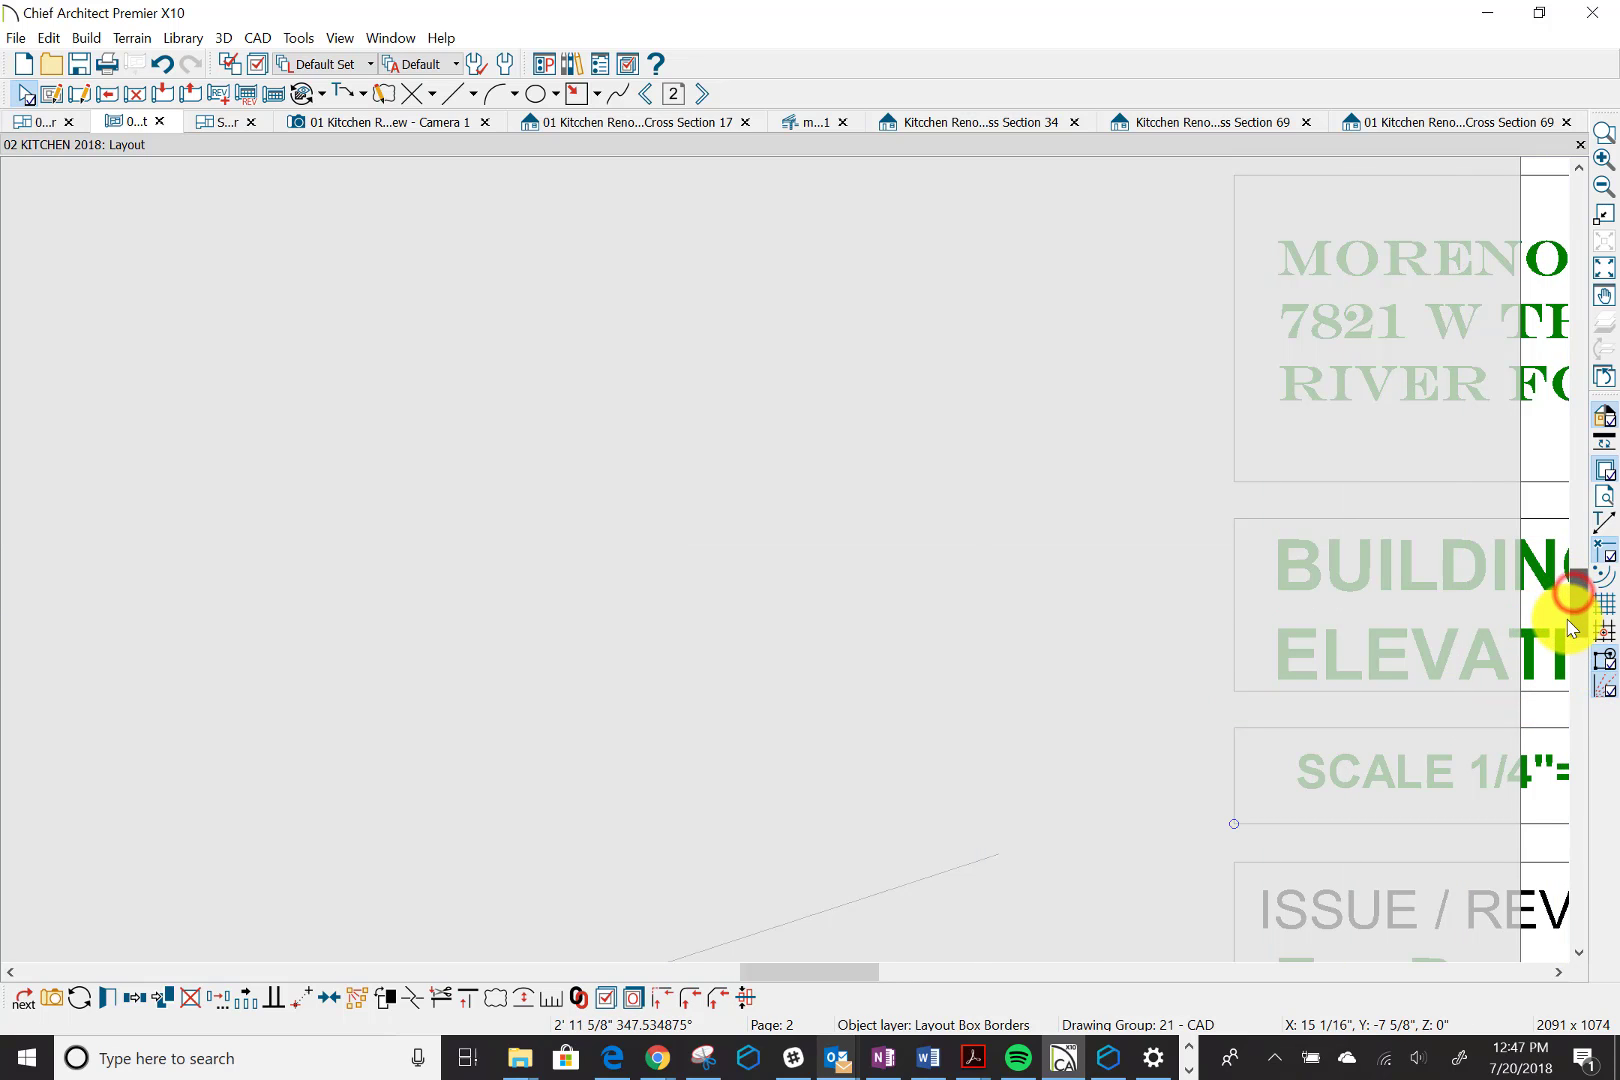
pyautogui.moveTo(1574, 594); pyautogui.dragTo(1568, 620)
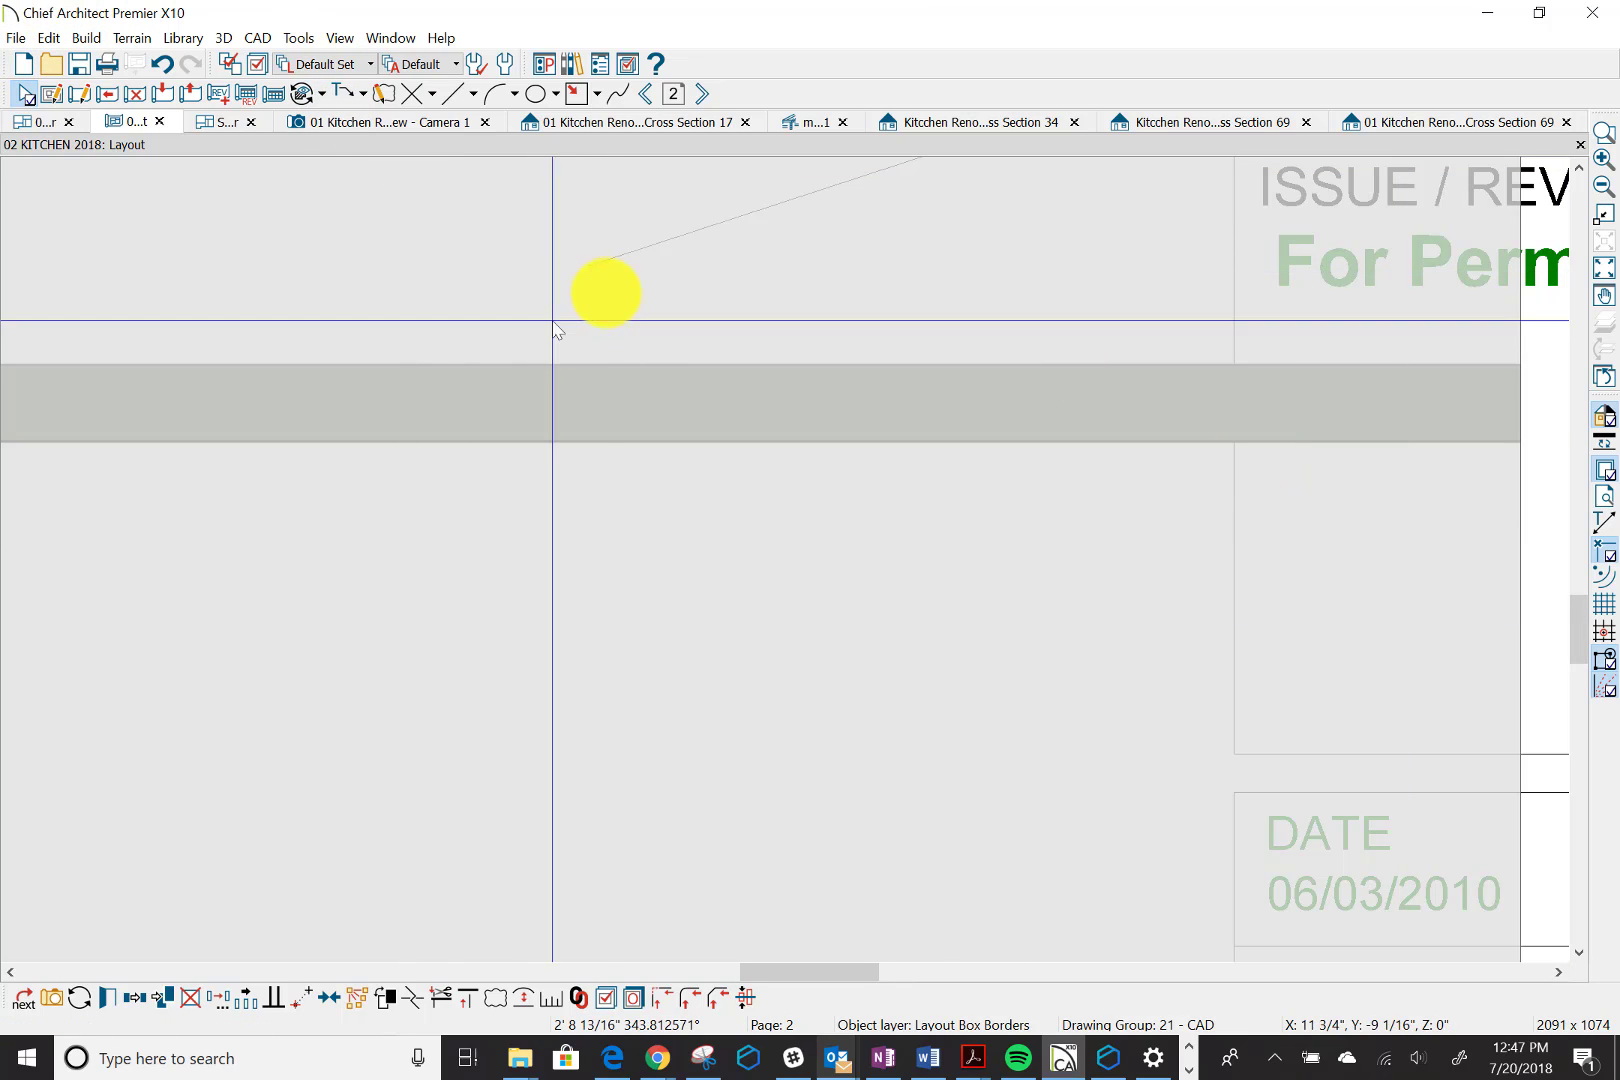
pyautogui.click(588, 267)
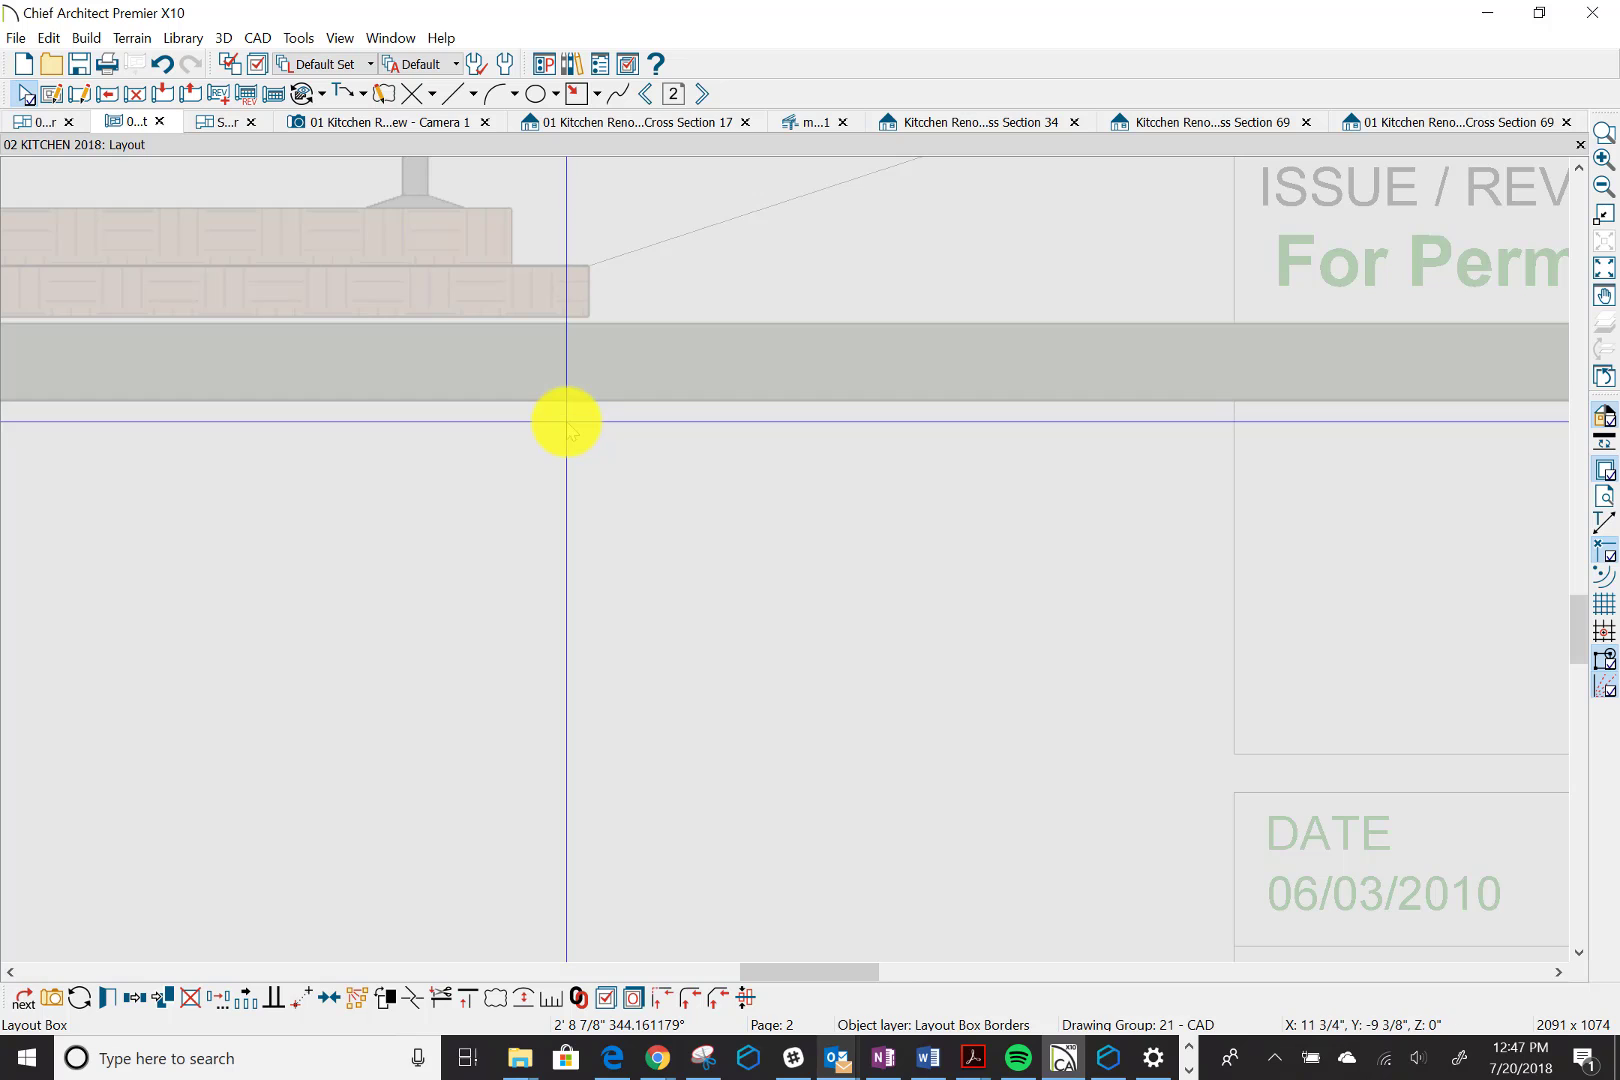
pyautogui.scroll(-2, 566, 422)
pyautogui.scroll(-2, 566, 422)
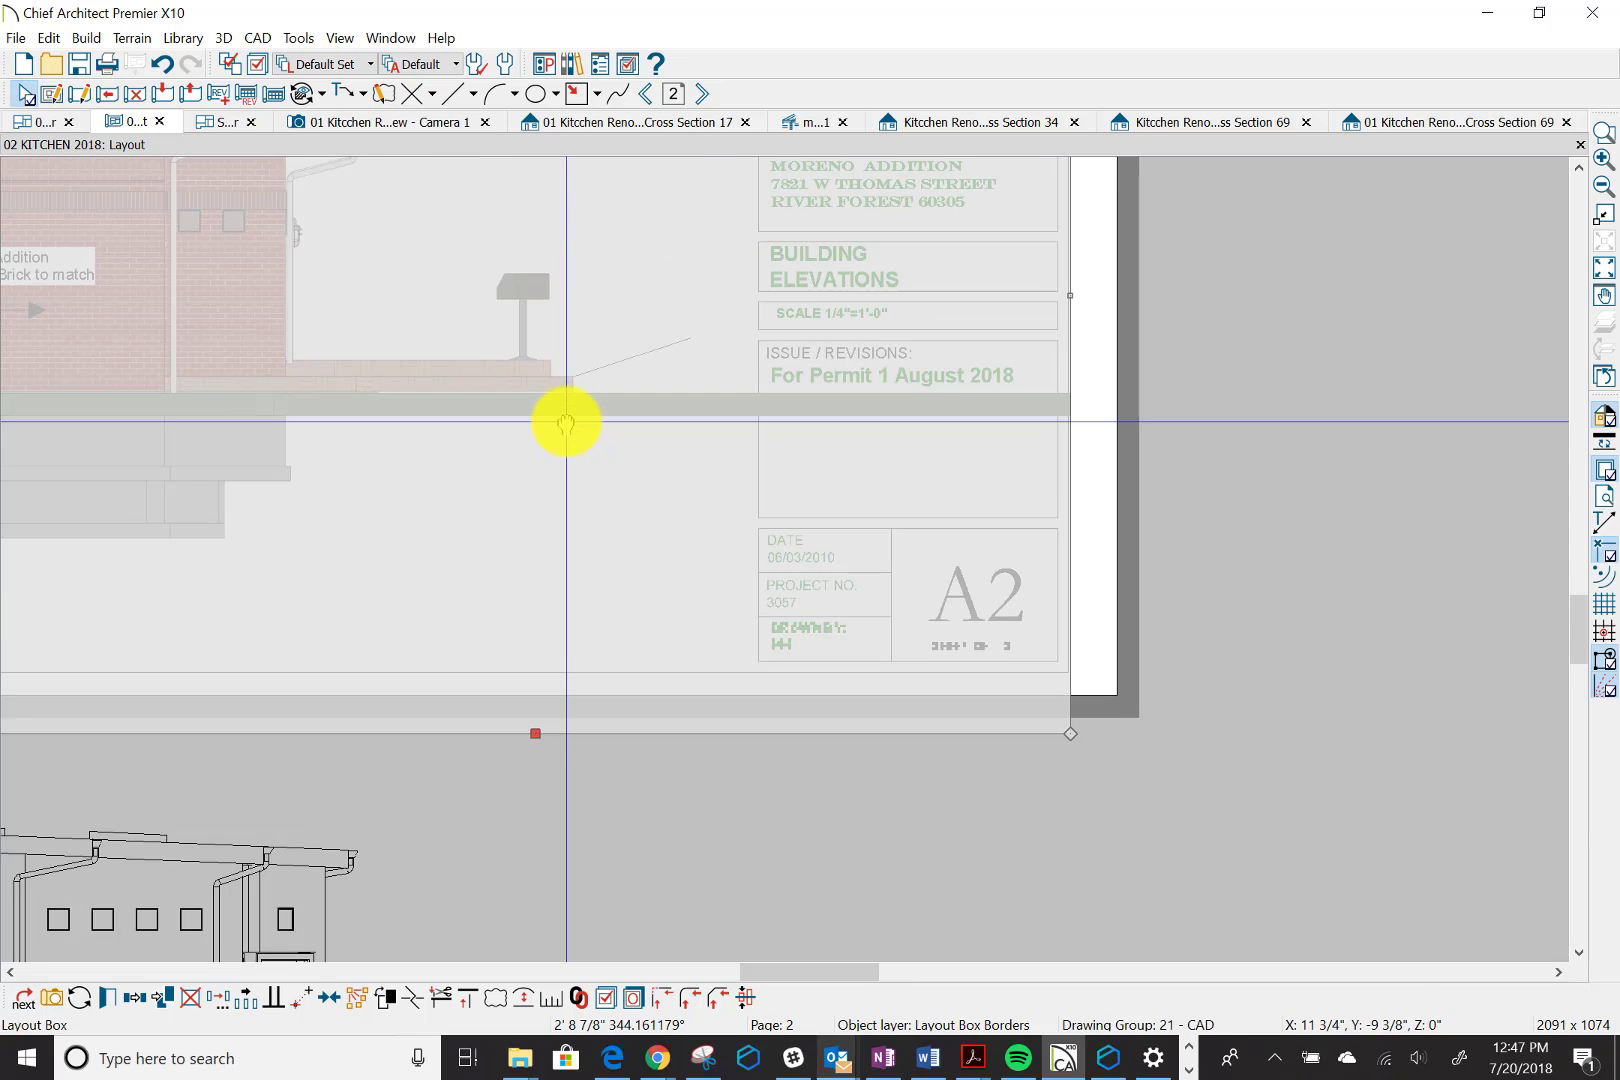
# Deselect the color west elevation view and delete the sloped CAD alignment line beyond its porch end
pyautogui.scroll(-2, 566, 422)
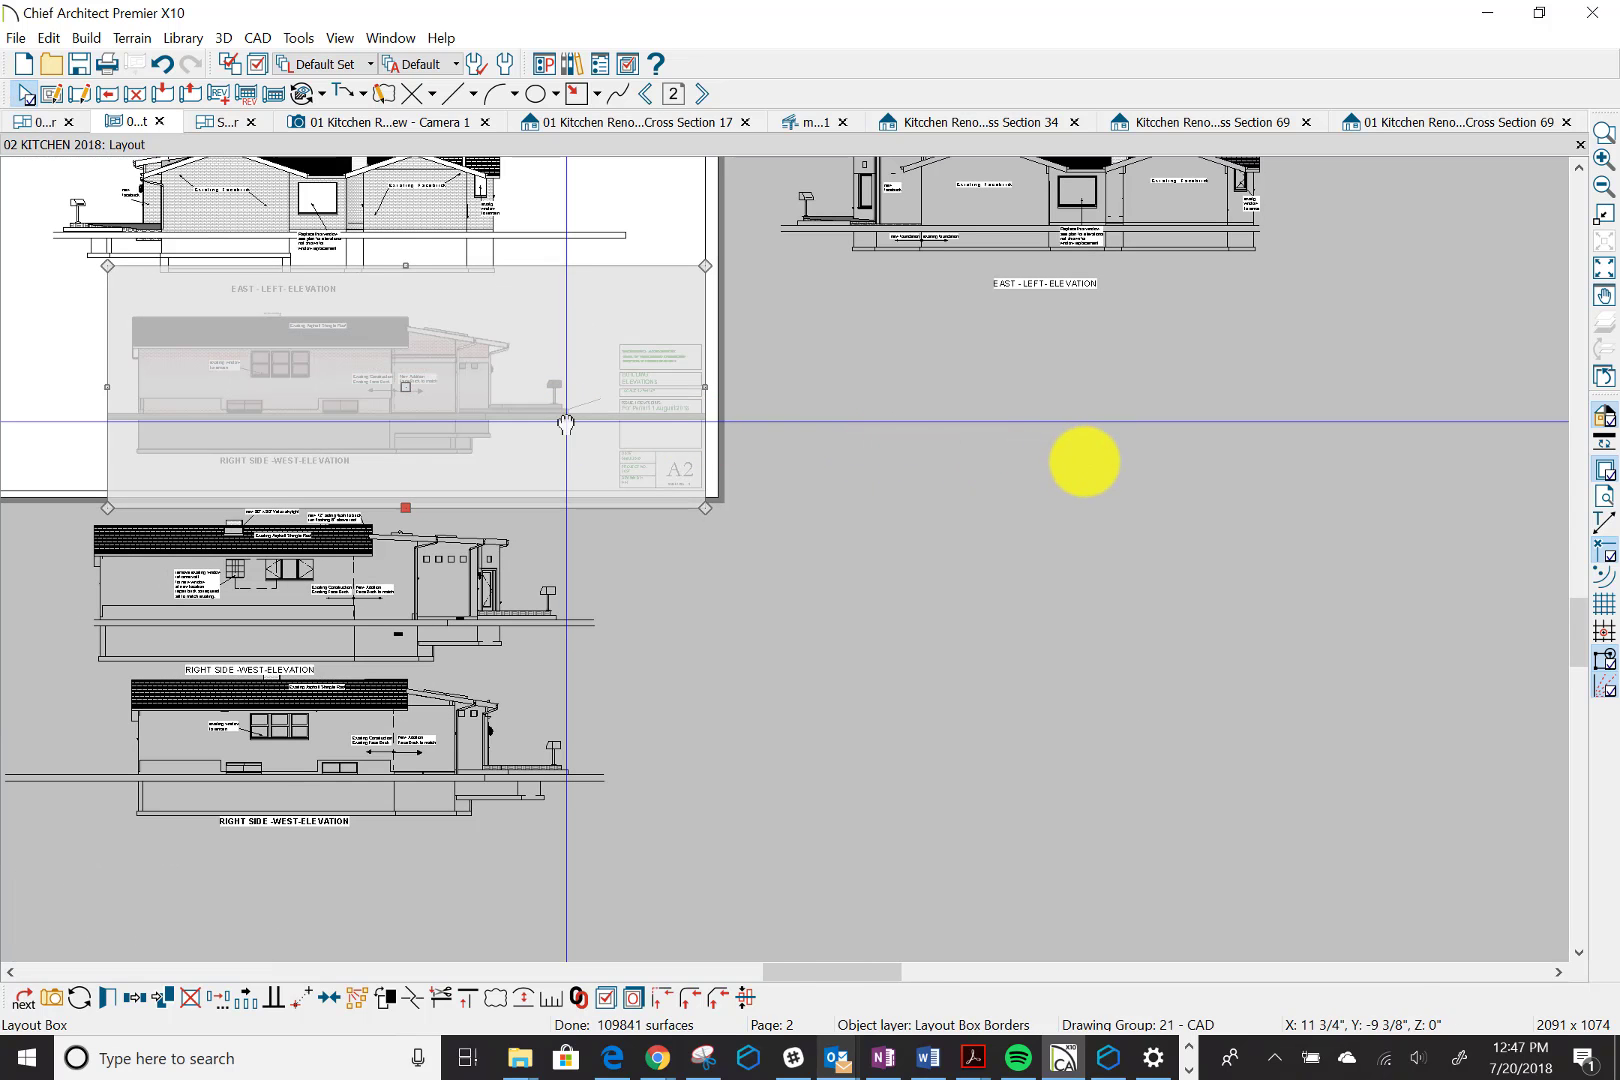
pyautogui.click(985, 449)
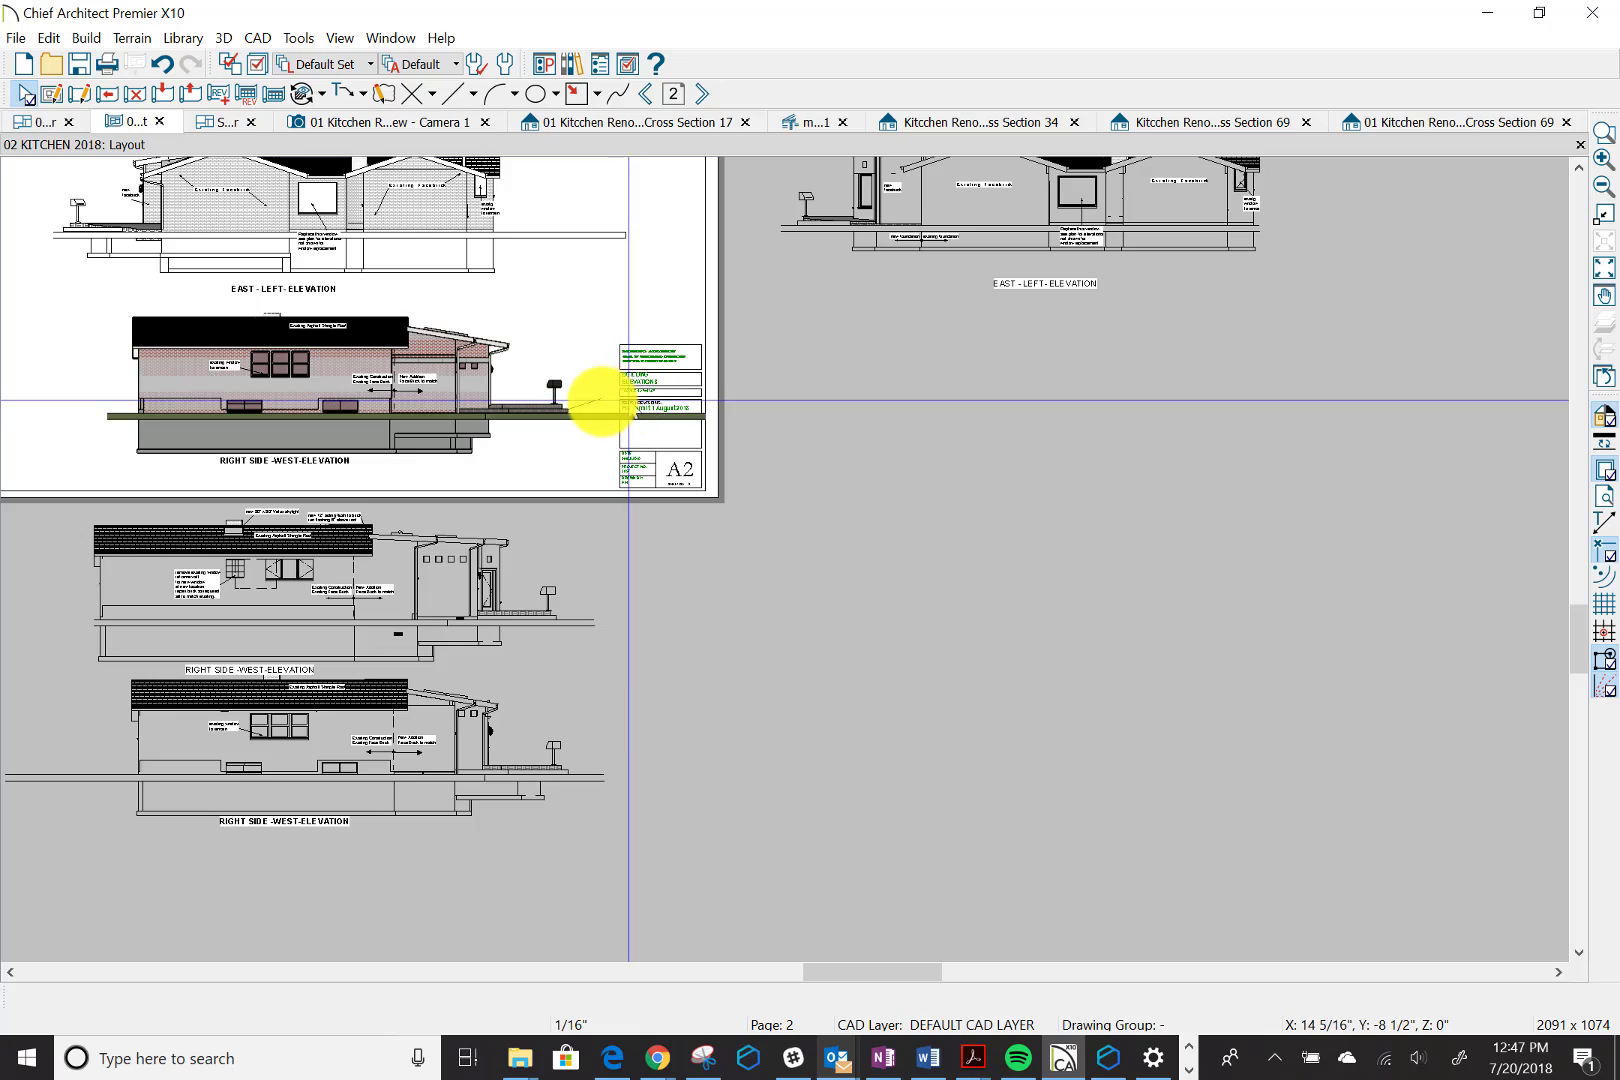
pyautogui.click(592, 402)
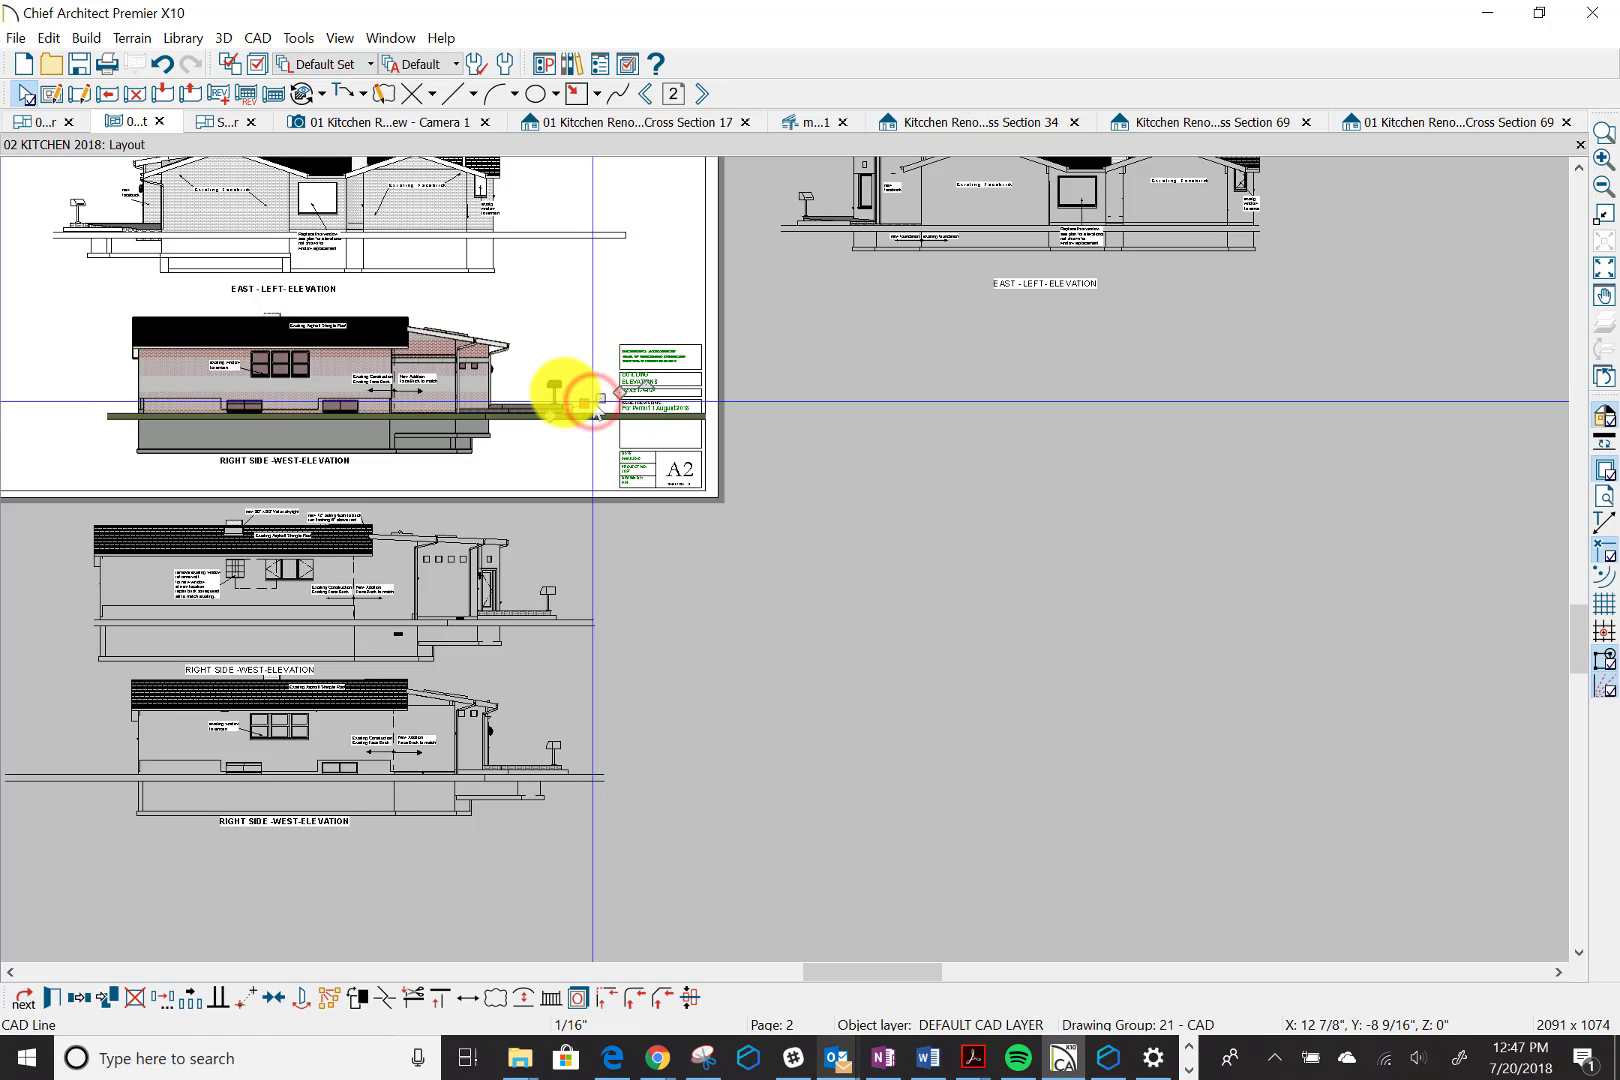
pyautogui.press('Escape')
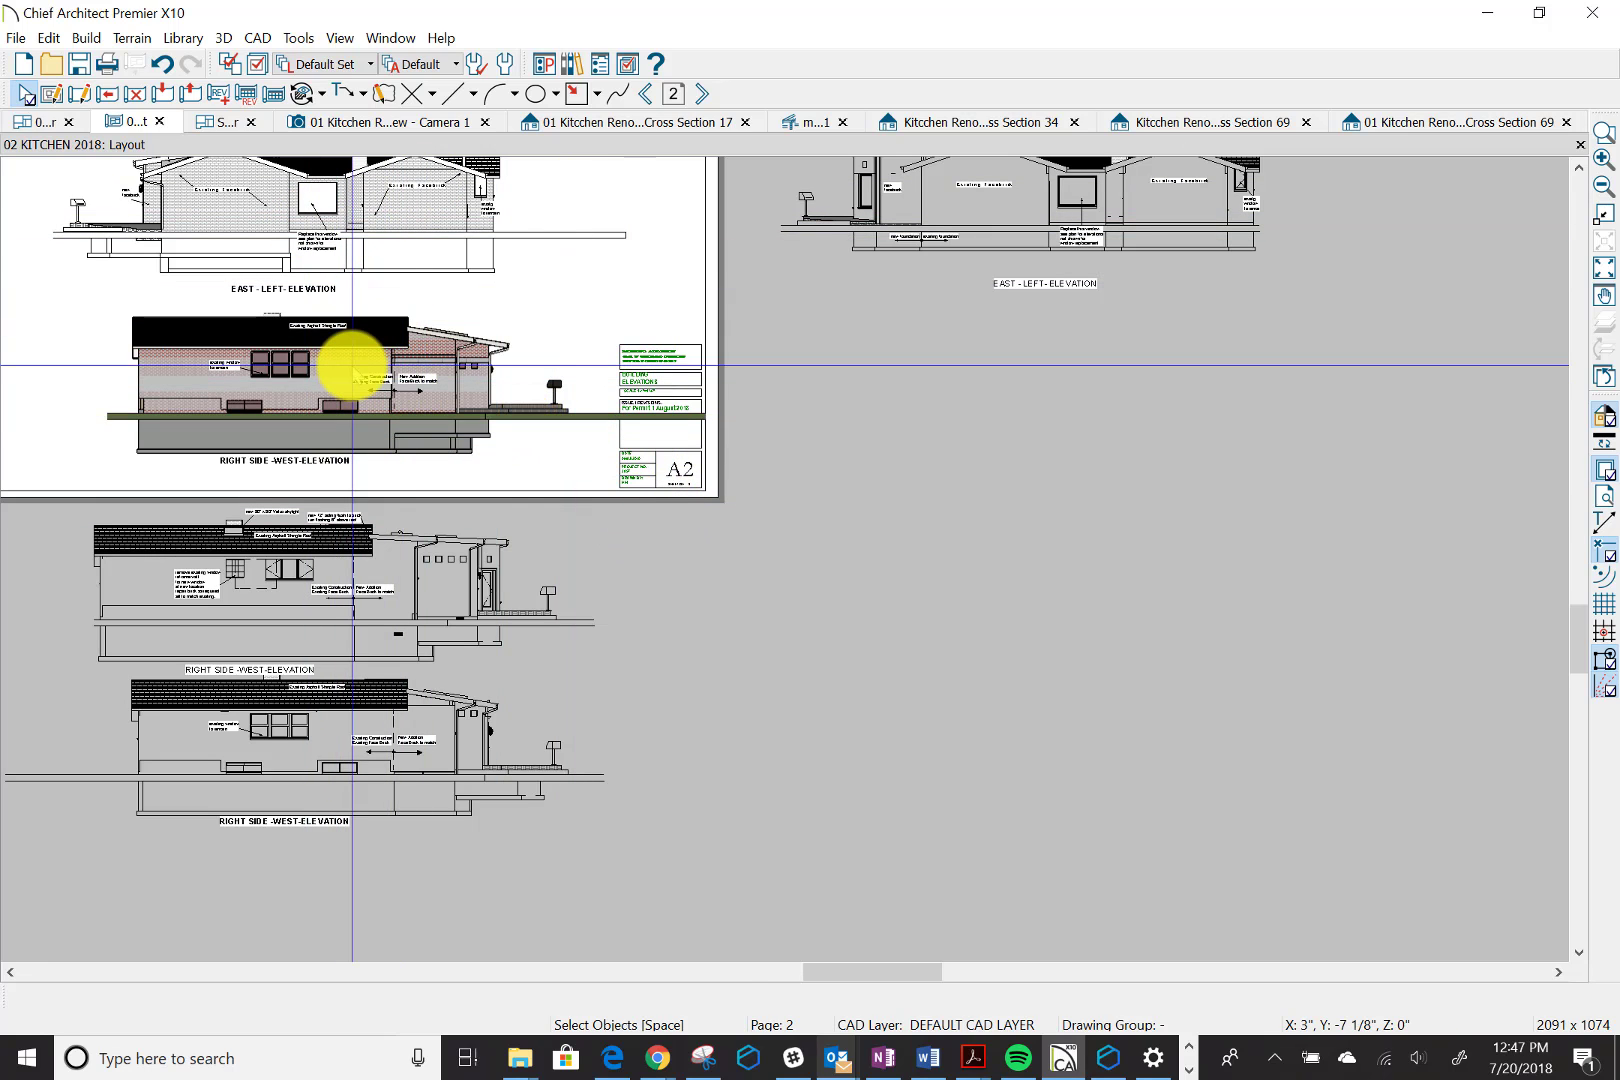
# Pull the color west elevation view's border in about 4" to clear the title block, and extend its opposite side to show more grade line
pyautogui.click(352, 365)
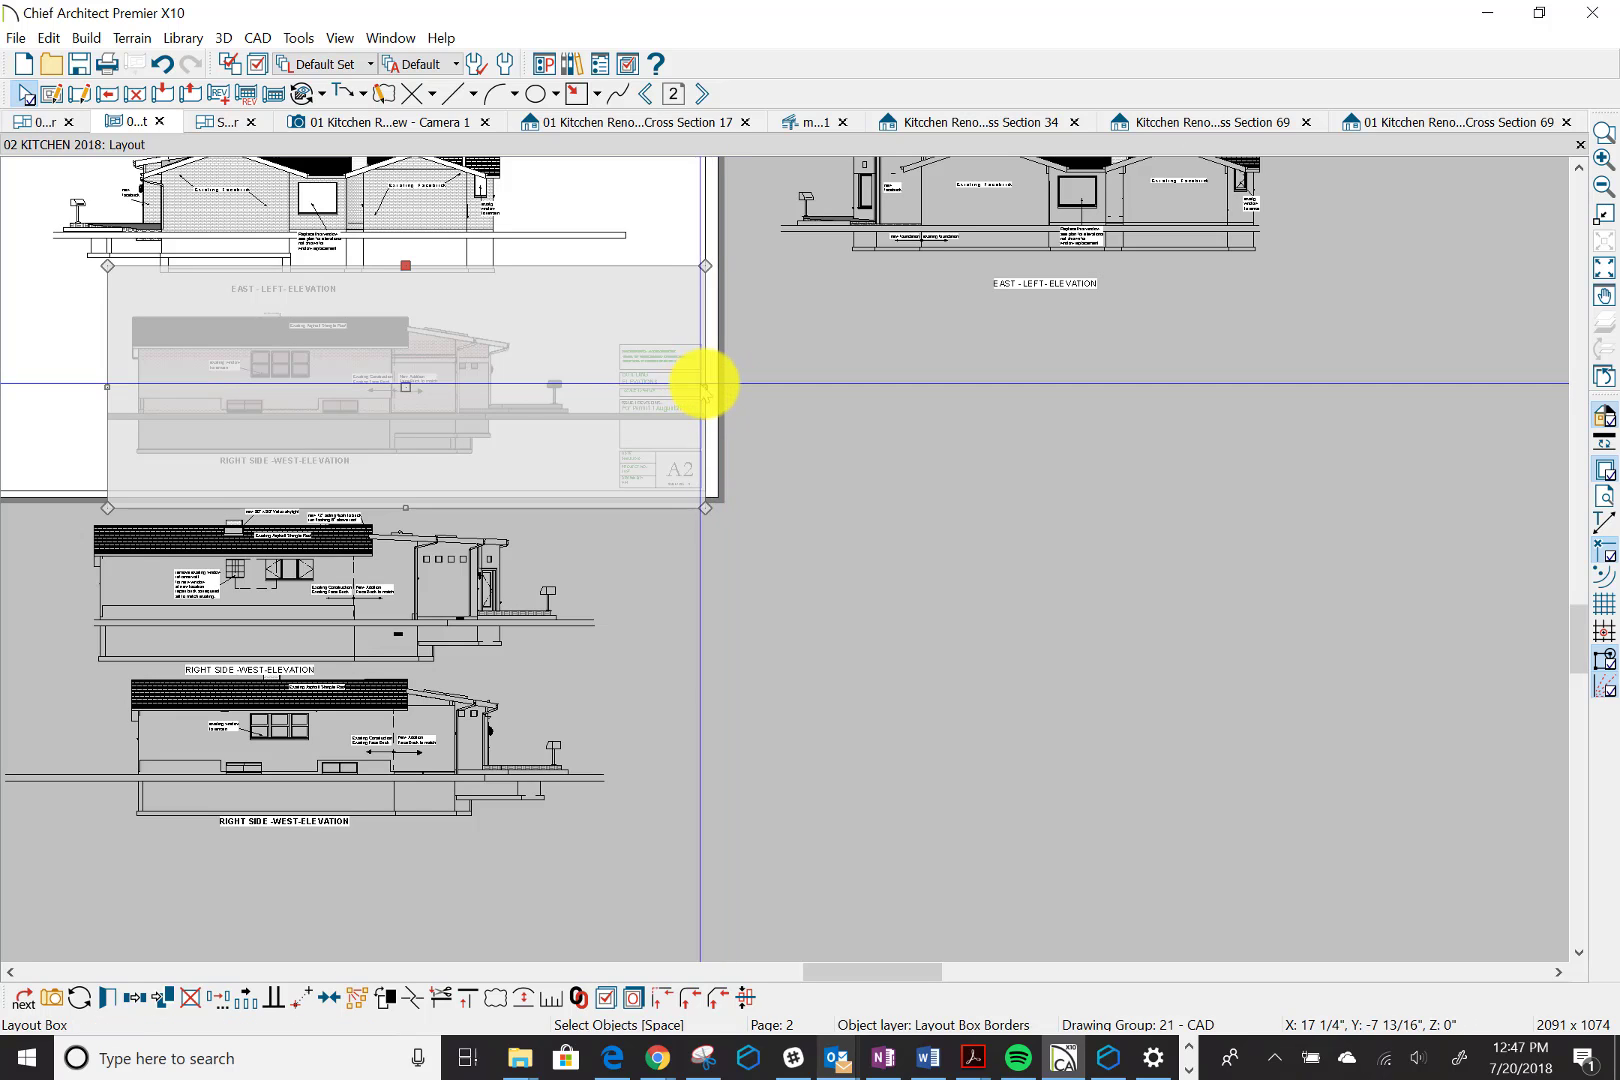
pyautogui.moveTo(704, 381); pyautogui.dragTo(606, 377)
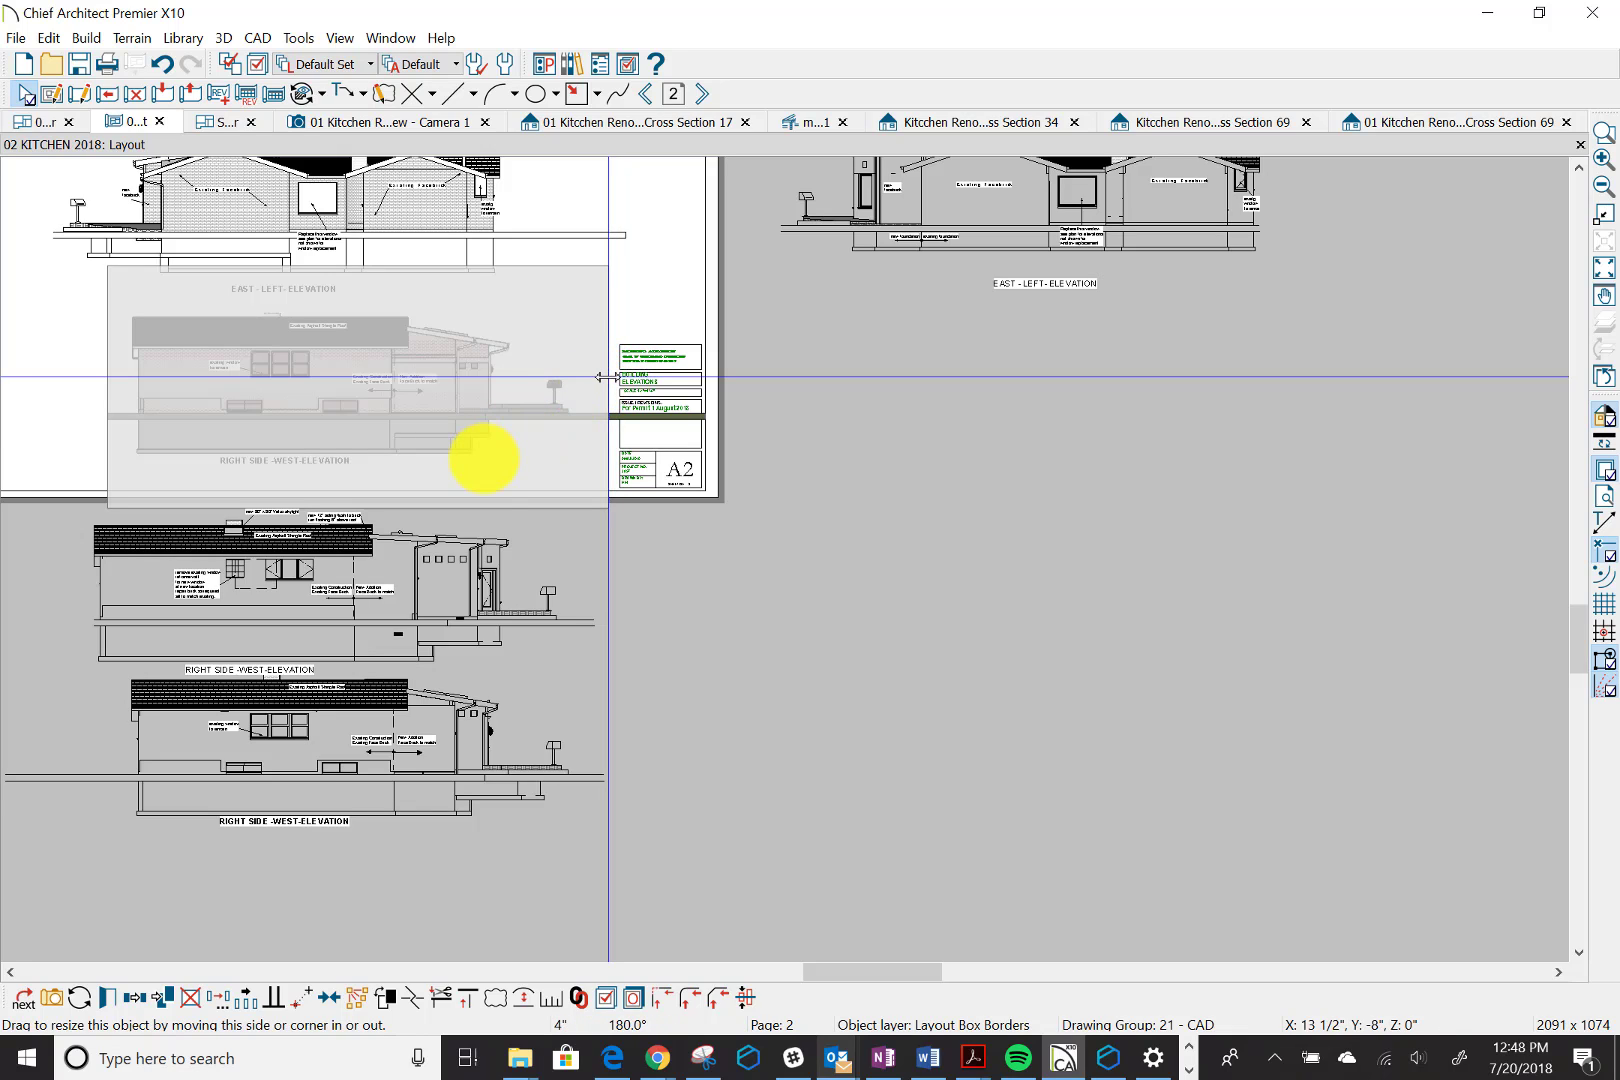
pyautogui.moveTo(608, 377); pyautogui.dragTo(608, 378)
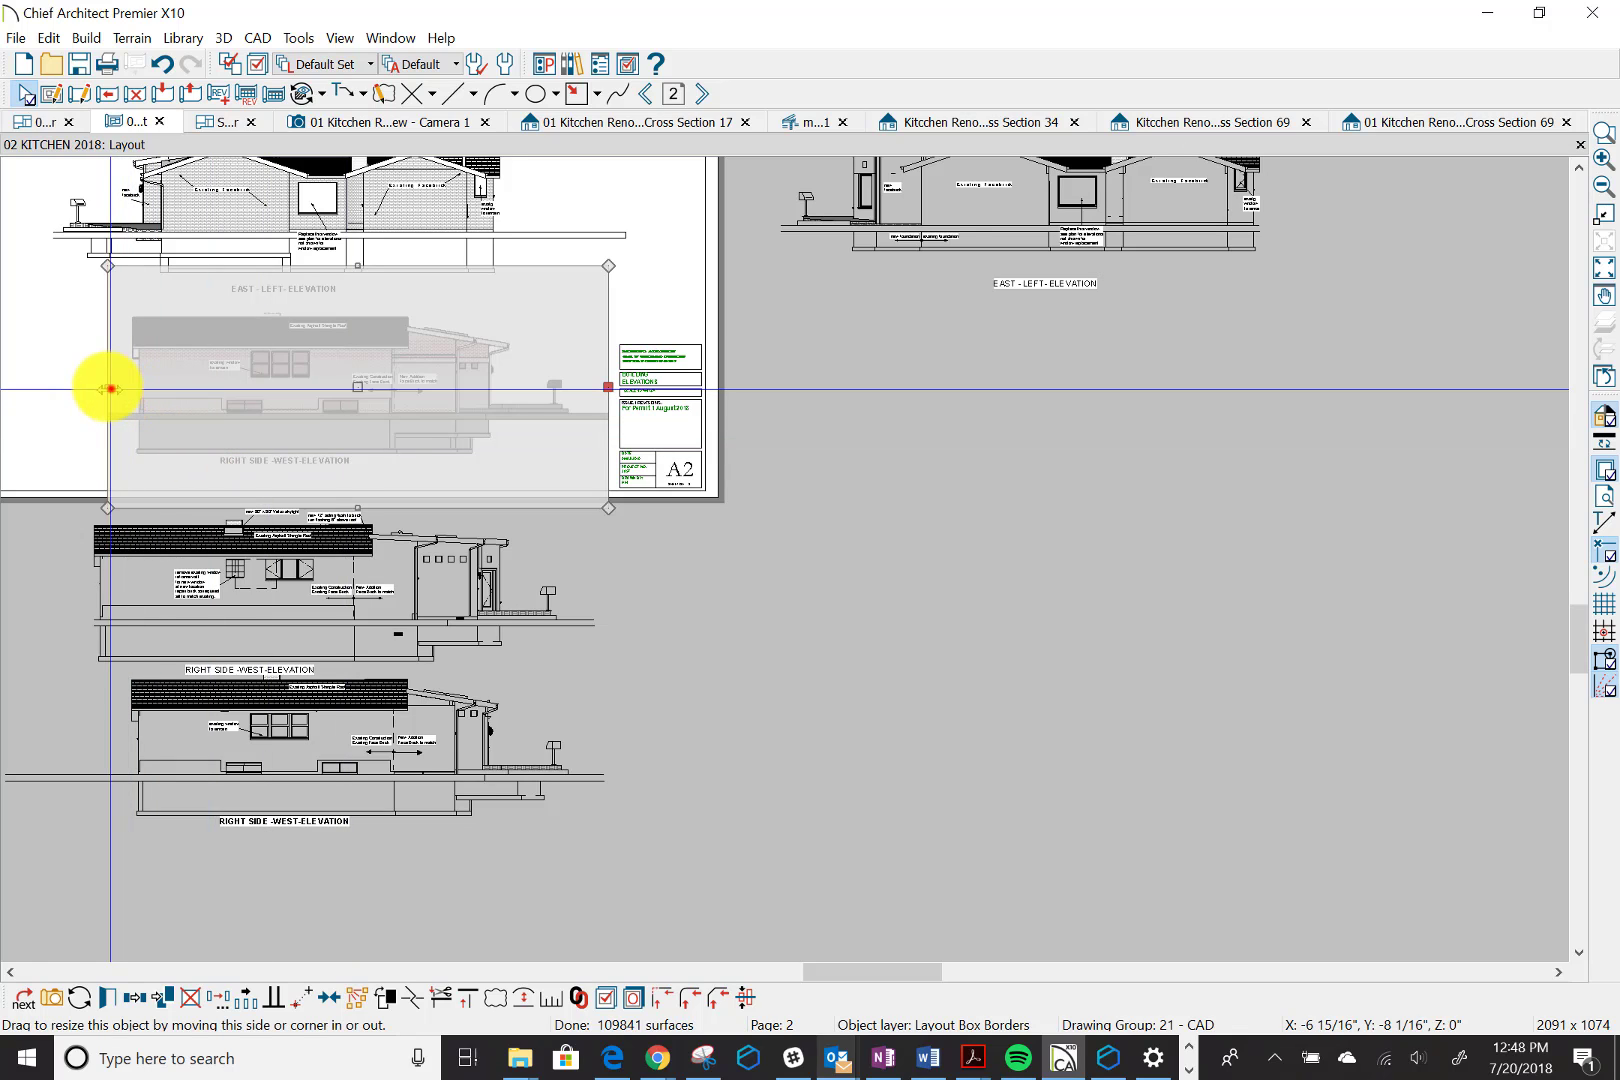
pyautogui.moveTo(110, 388); pyautogui.dragTo(59, 372)
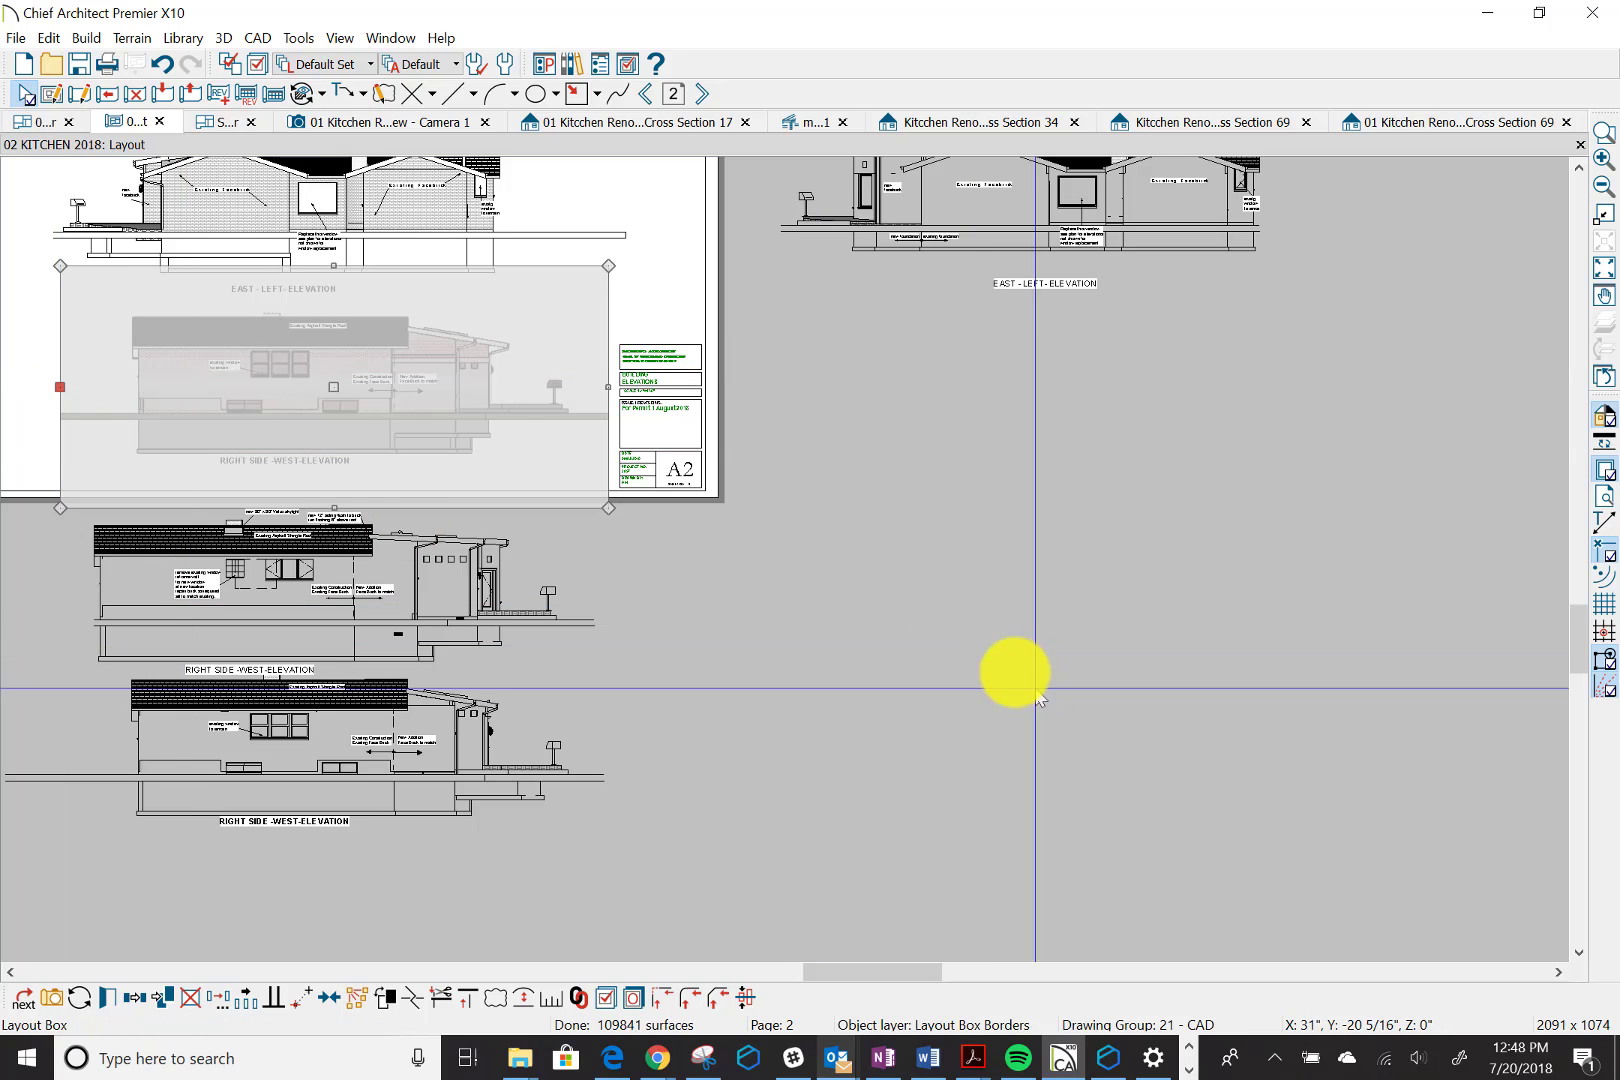
pyautogui.click(880, 617)
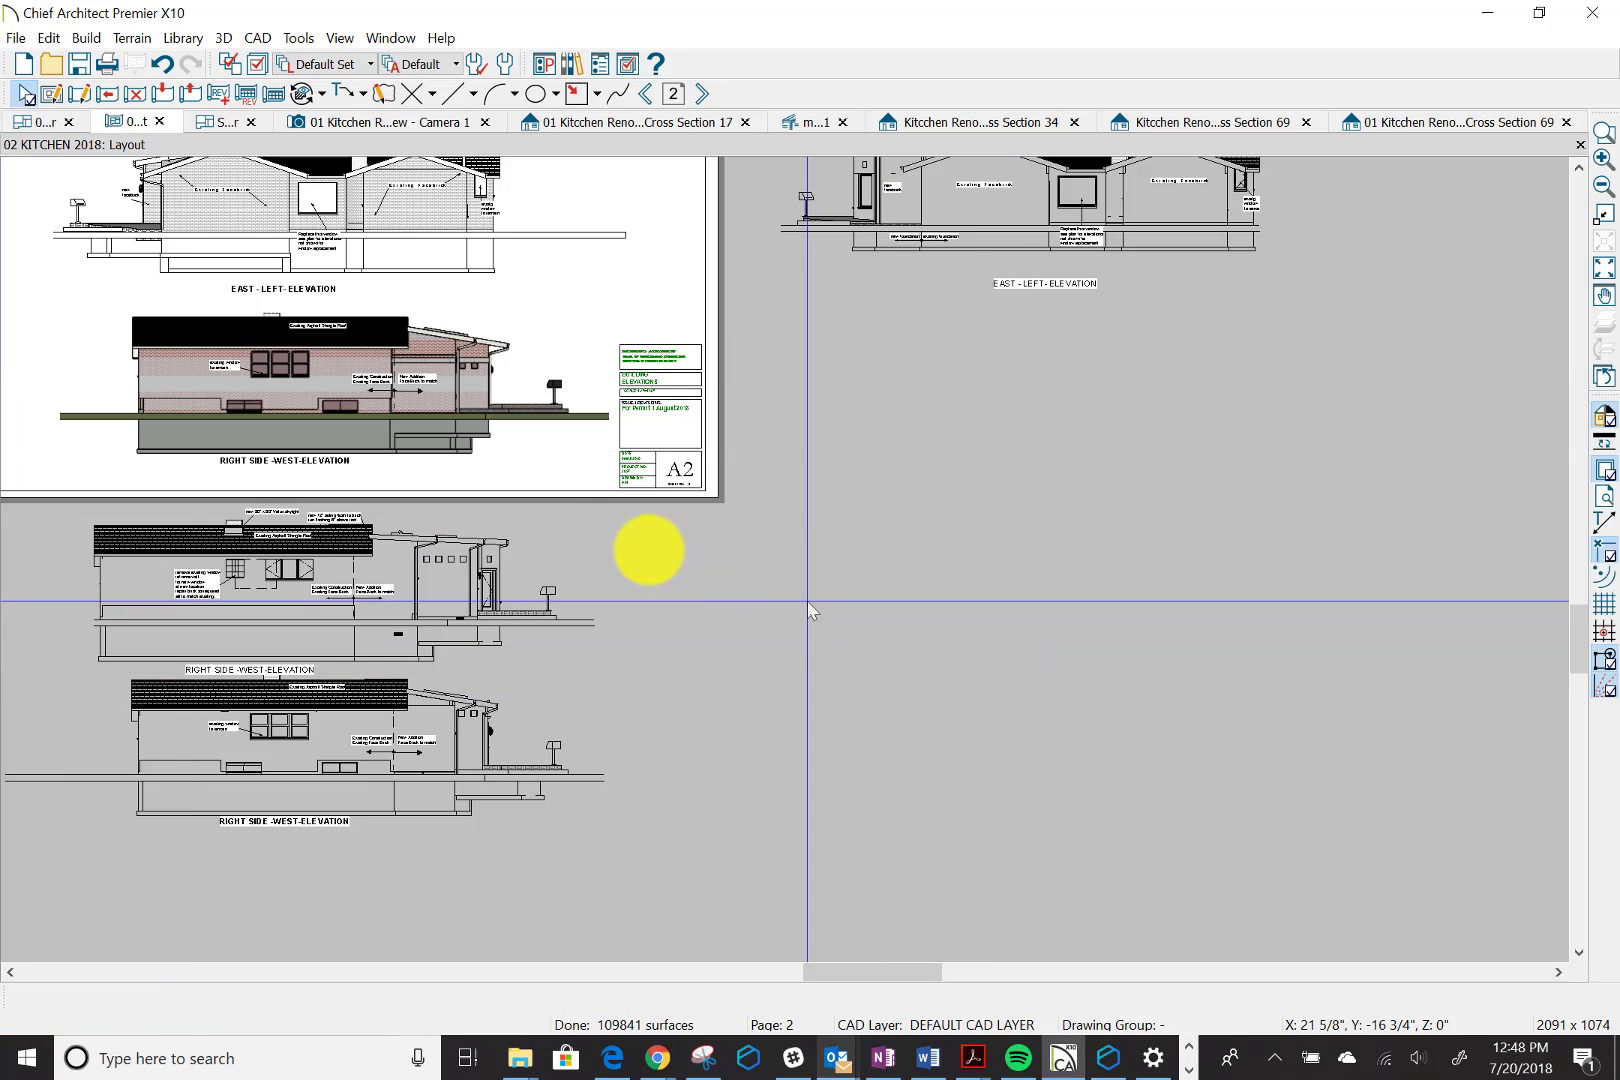